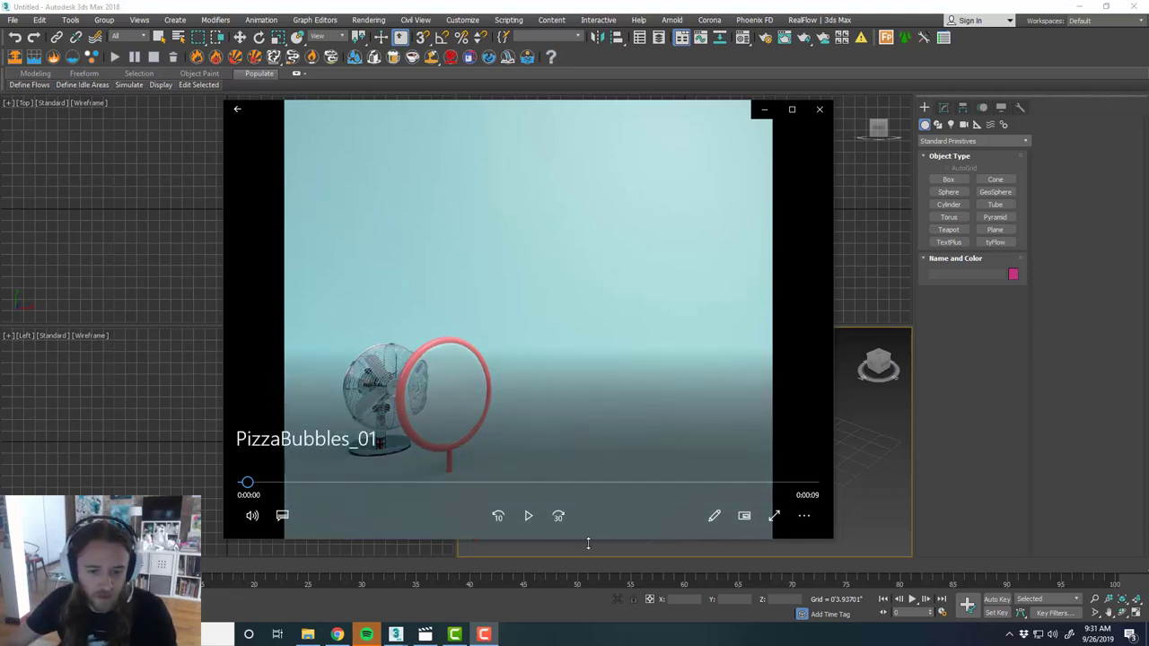
Play the PizzaBubbles_01 reference video and examine the hoop, fan and bubble motion, including a mid-clip frame, then close the player.
{"action": "left_click", "coordinate": [529, 519]}
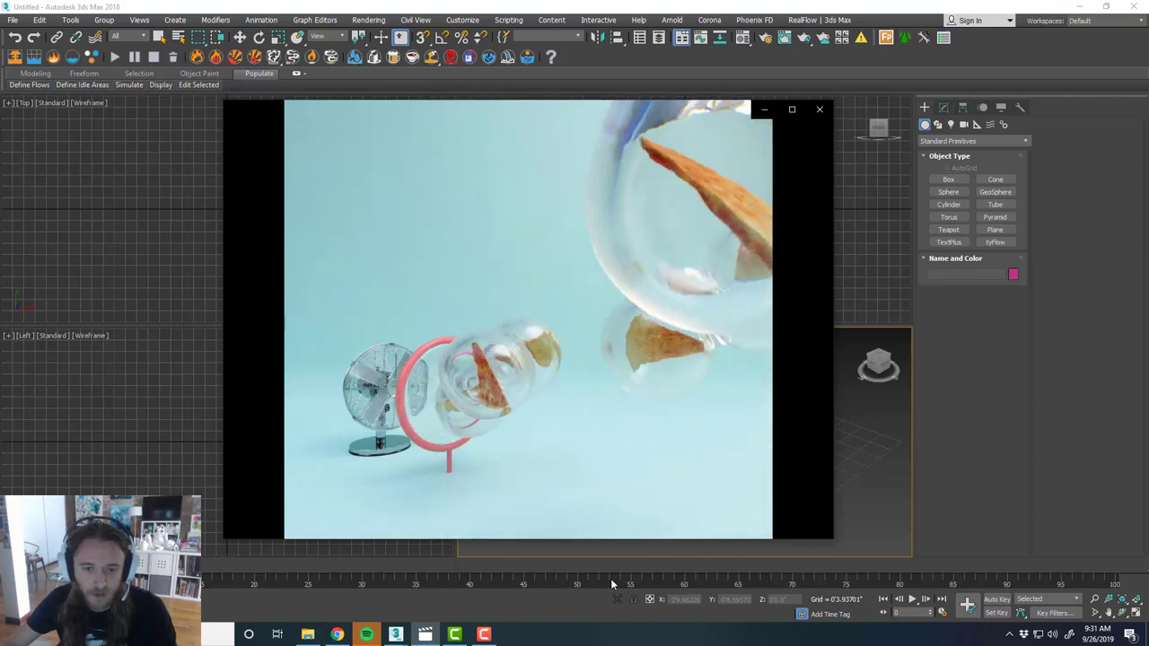
{"action": "mouse_move", "coordinate": [518, 528]}
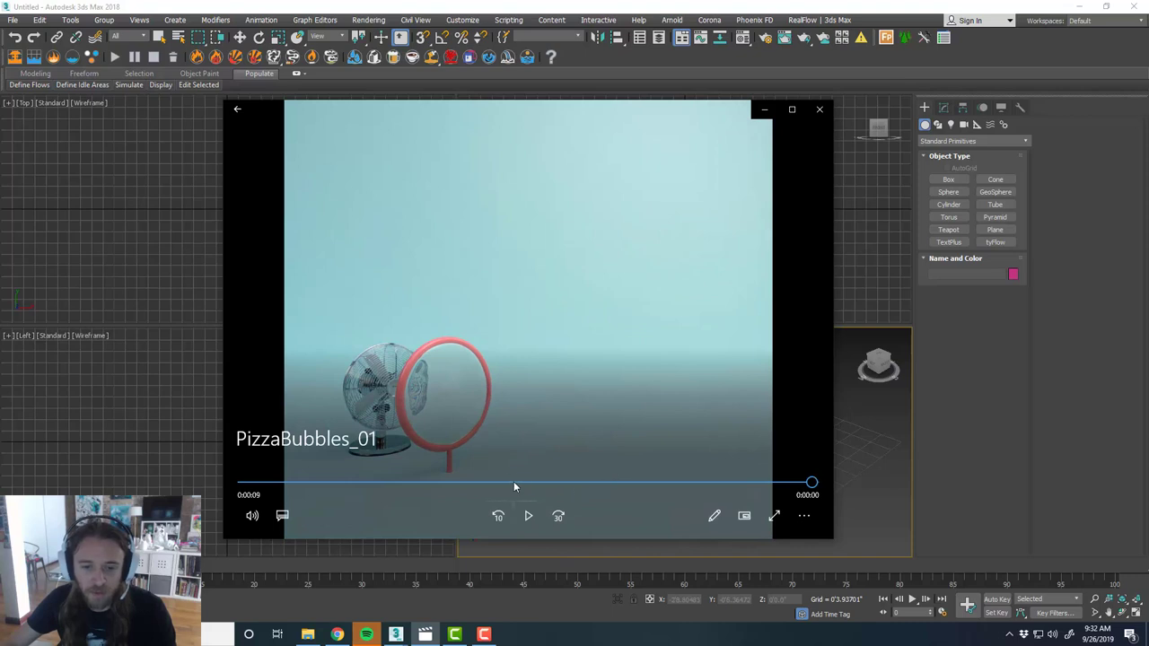
{"action": "left_click", "coordinate": [514, 484]}
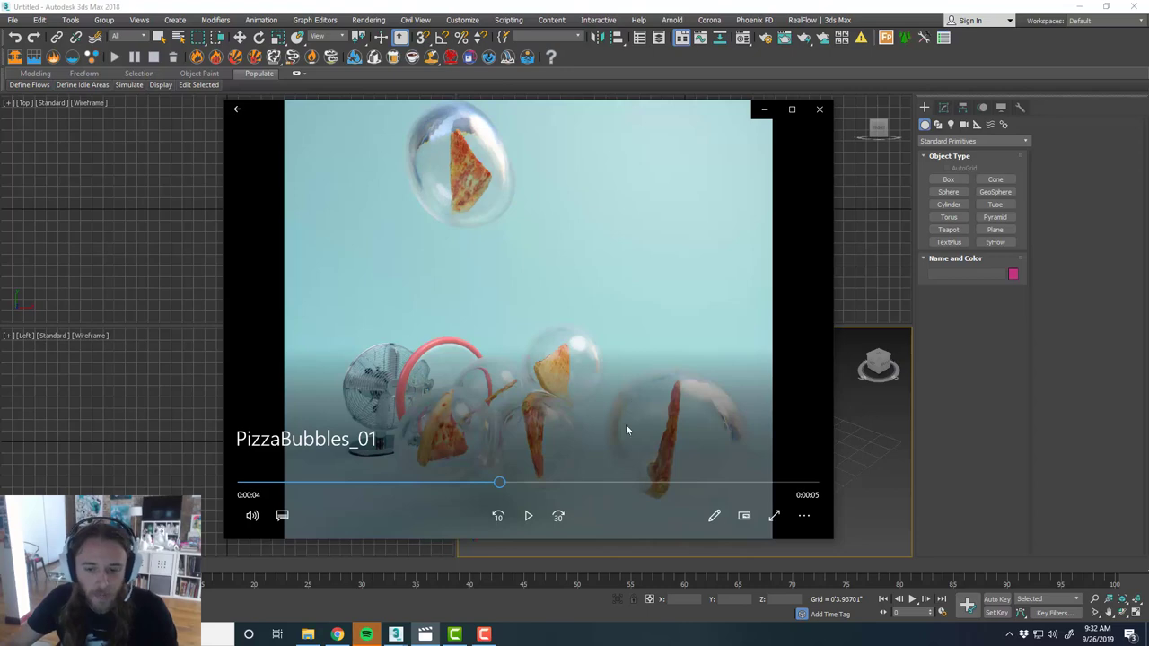
{"action": "left_click", "coordinate": [817, 115]}
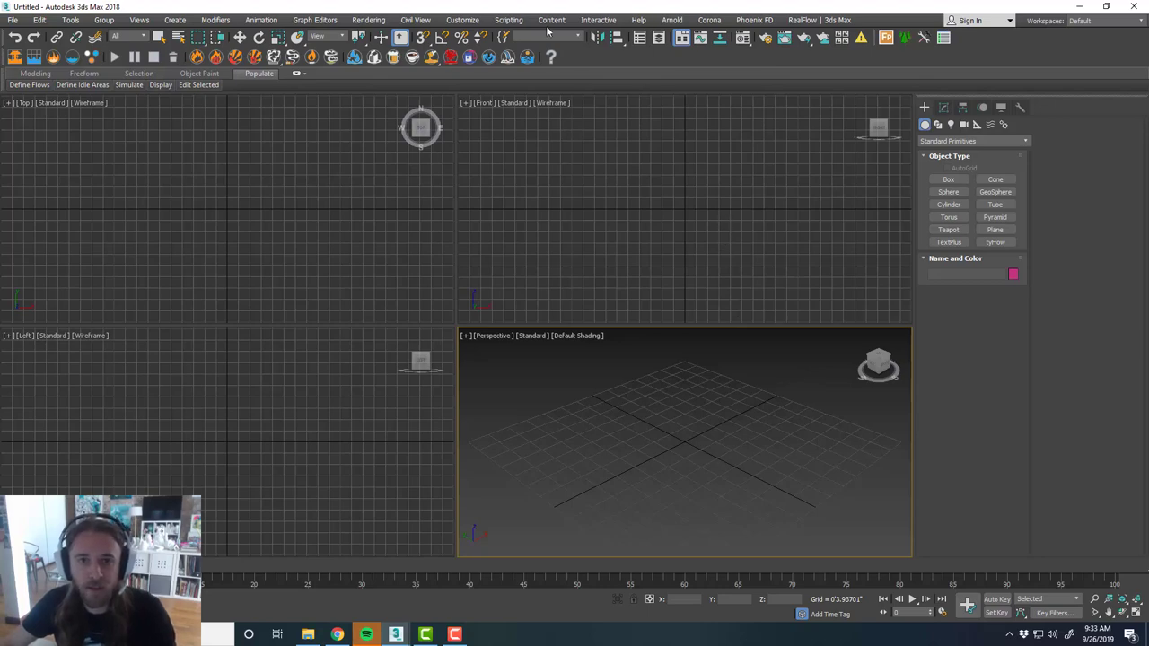
Set the display units to metric centimeters, with a system unit scale of 1 unit = 1.0 centimeter.
{"action": "left_click", "coordinate": [463, 20]}
{"action": "left_click", "coordinate": [492, 177]}
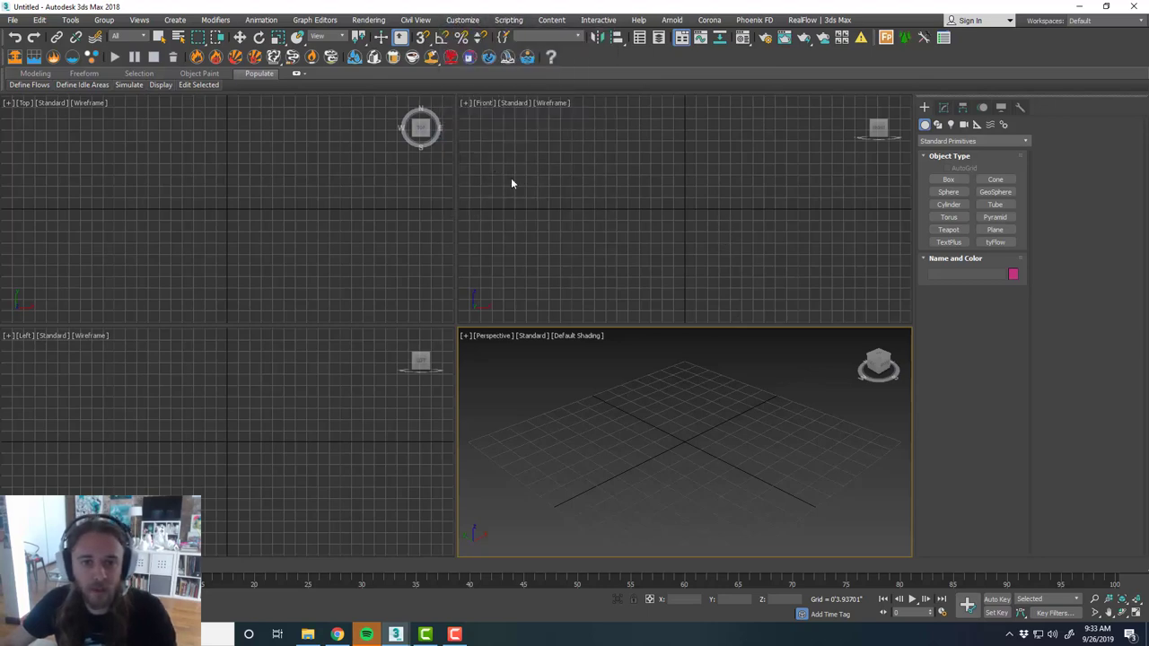
{"action": "left_click", "coordinate": [522, 261]}
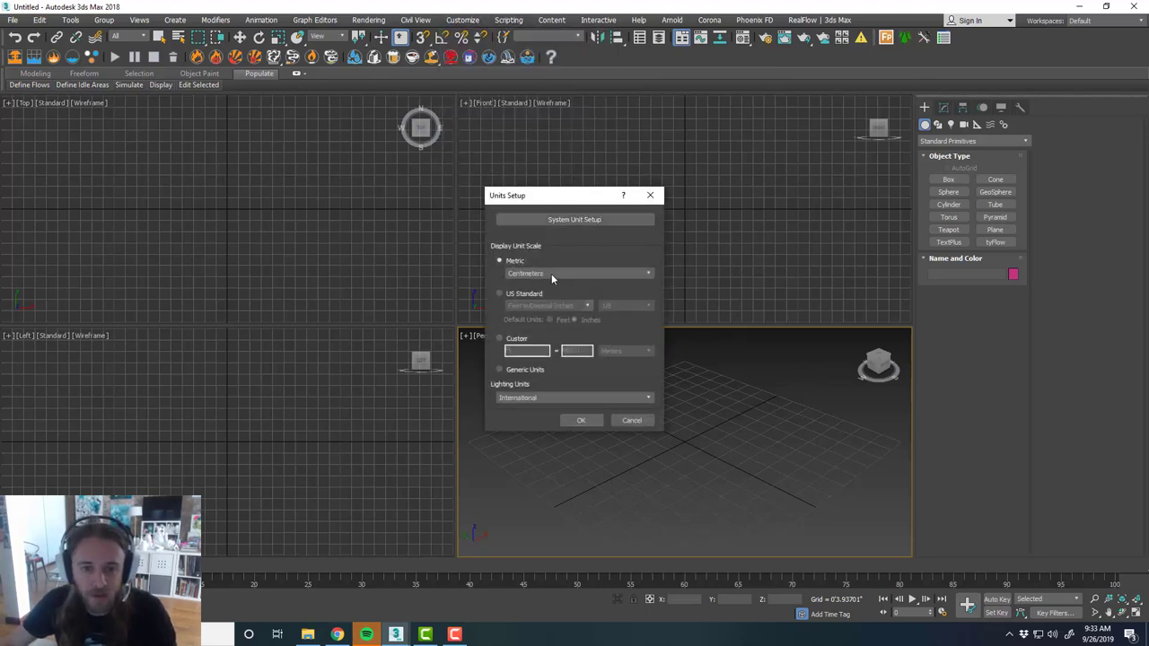
{"action": "left_click", "coordinate": [585, 219]}
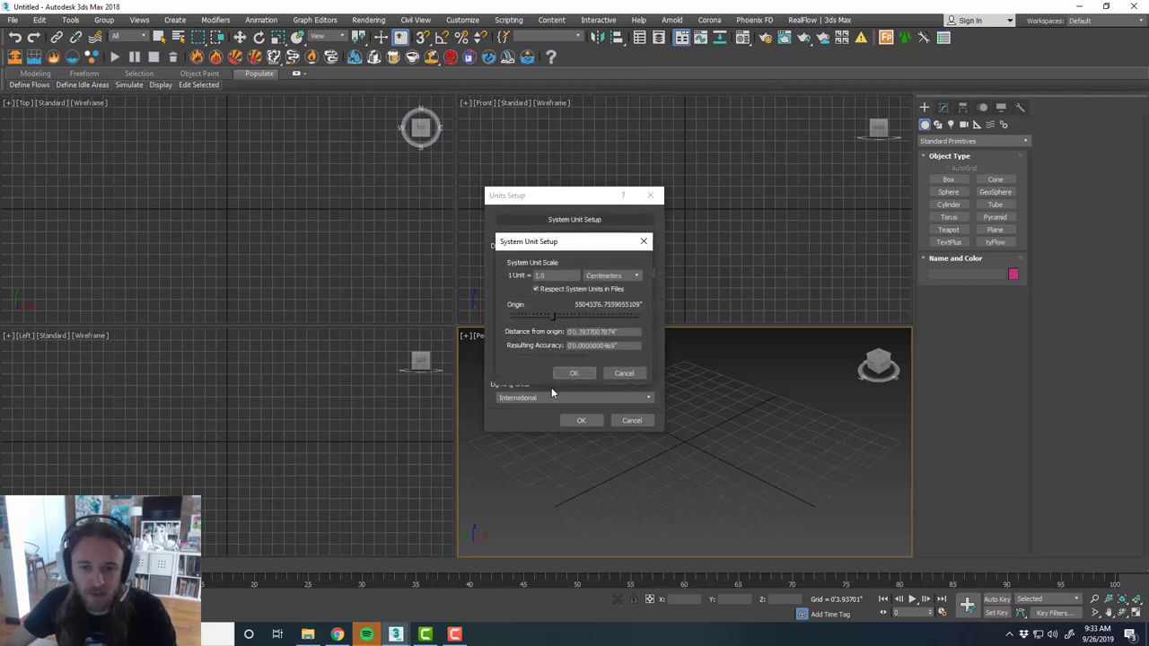
{"action": "left_click", "coordinate": [574, 373]}
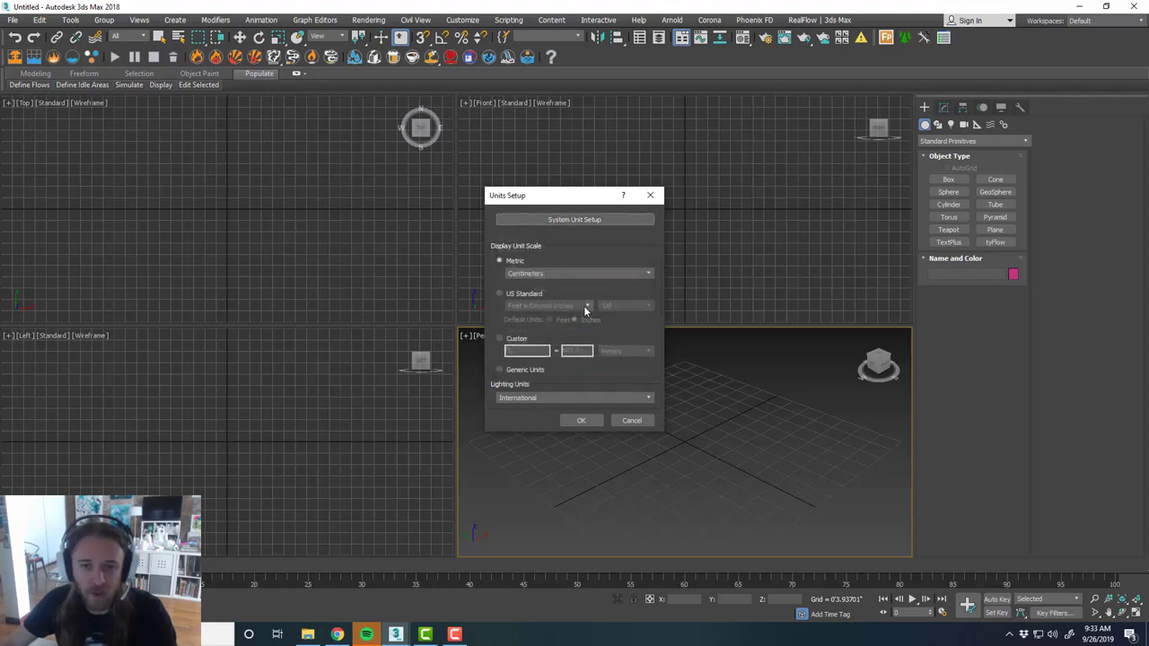
{"action": "left_click", "coordinate": [581, 420]}
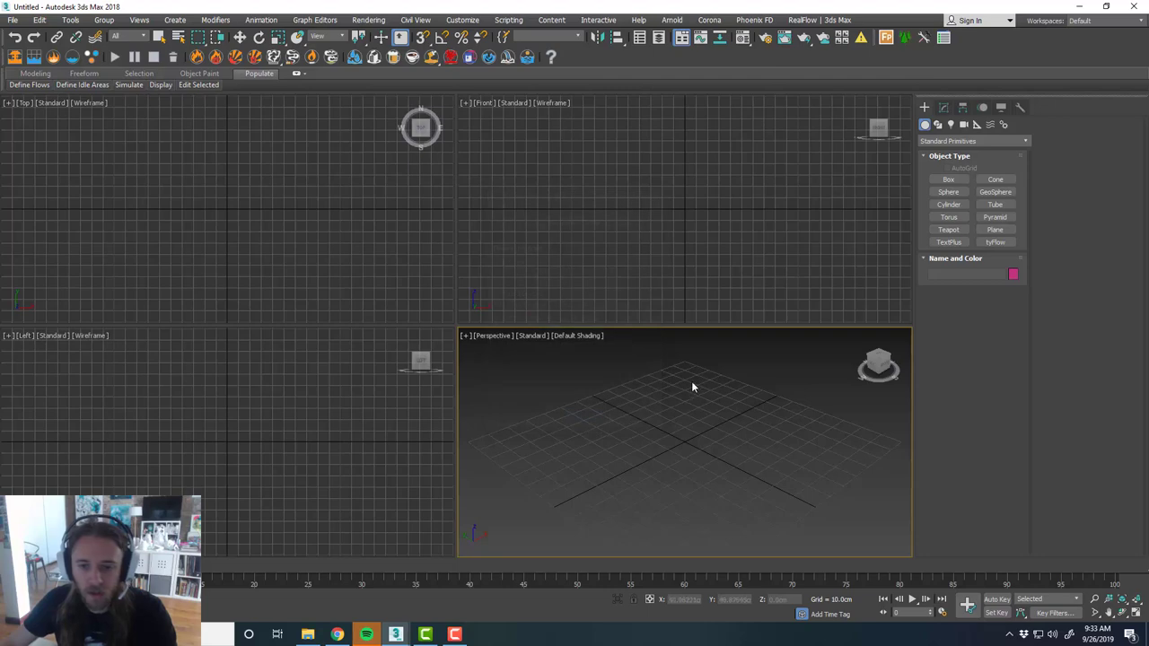
Draw a torus above the origin in the Left viewport, with radii of about 20.6 cm and 2.7 cm.
{"action": "key", "text": "alt+w"}
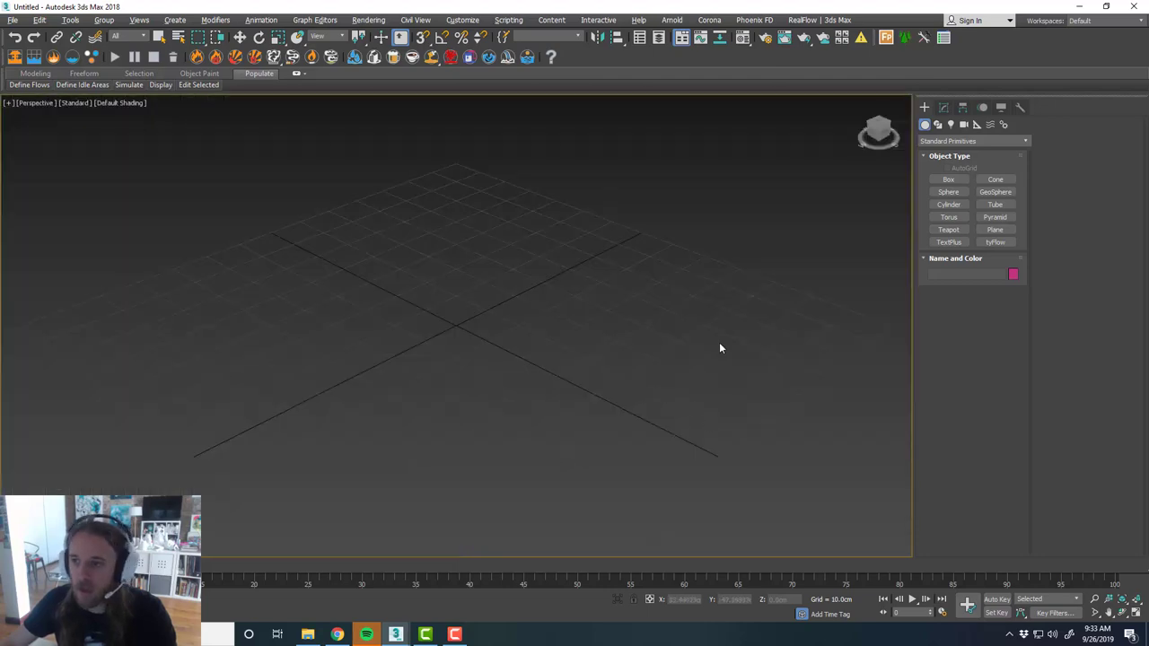
{"action": "key", "text": "alt+w"}
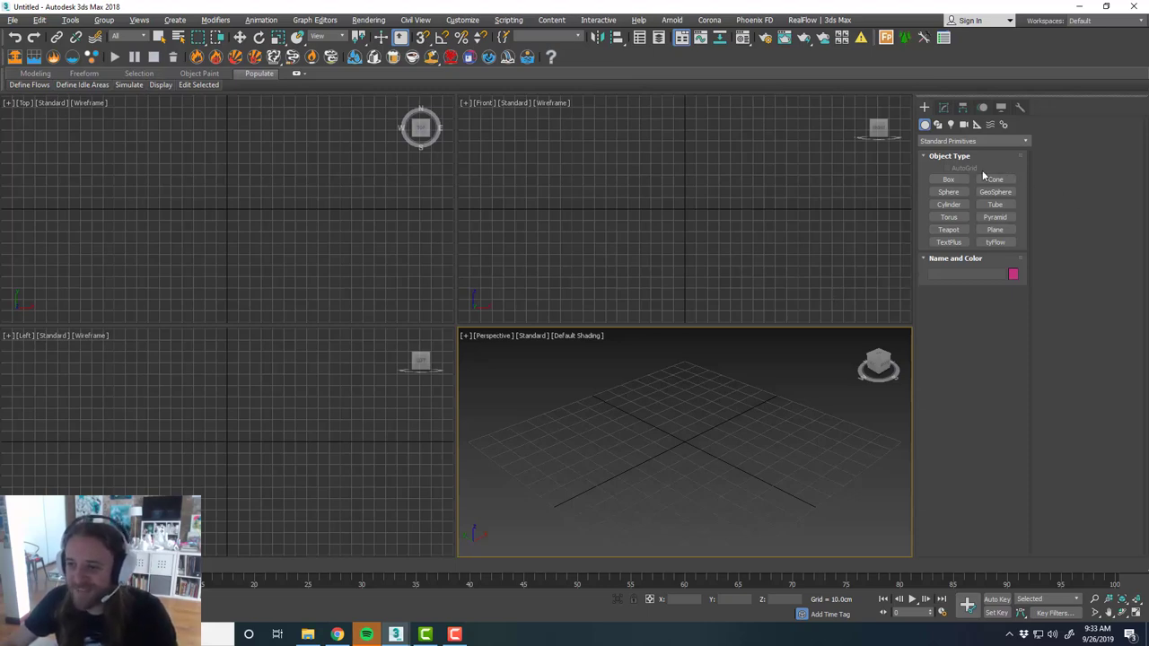
{"action": "left_click", "coordinate": [949, 218]}
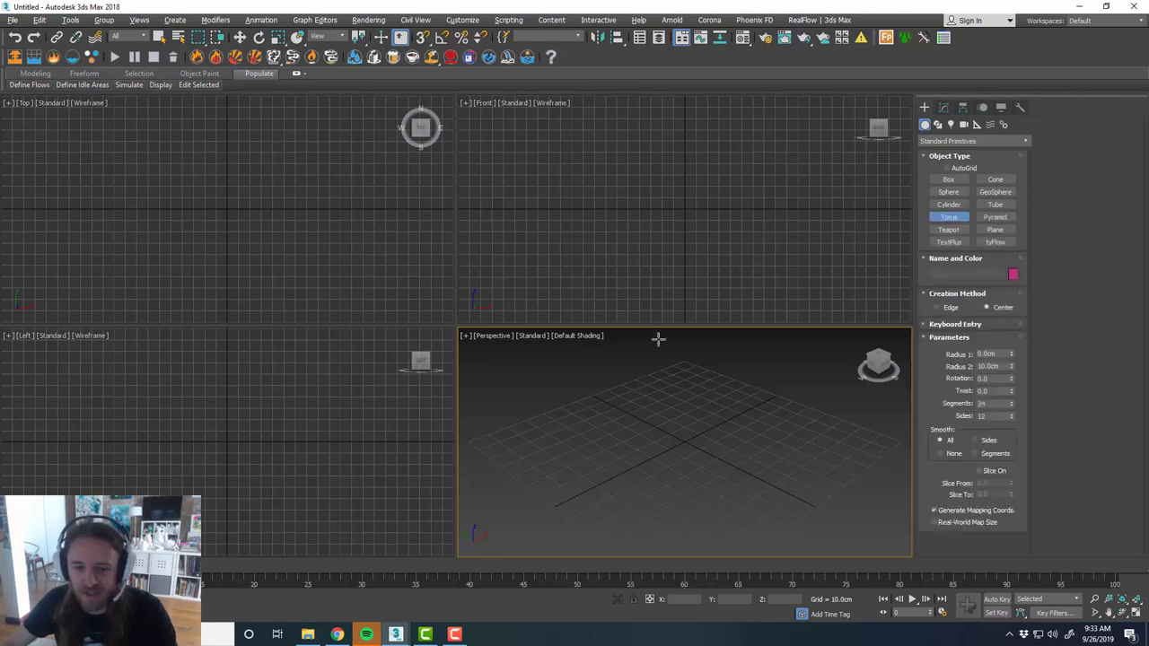
{"action": "key", "text": "alt+w"}
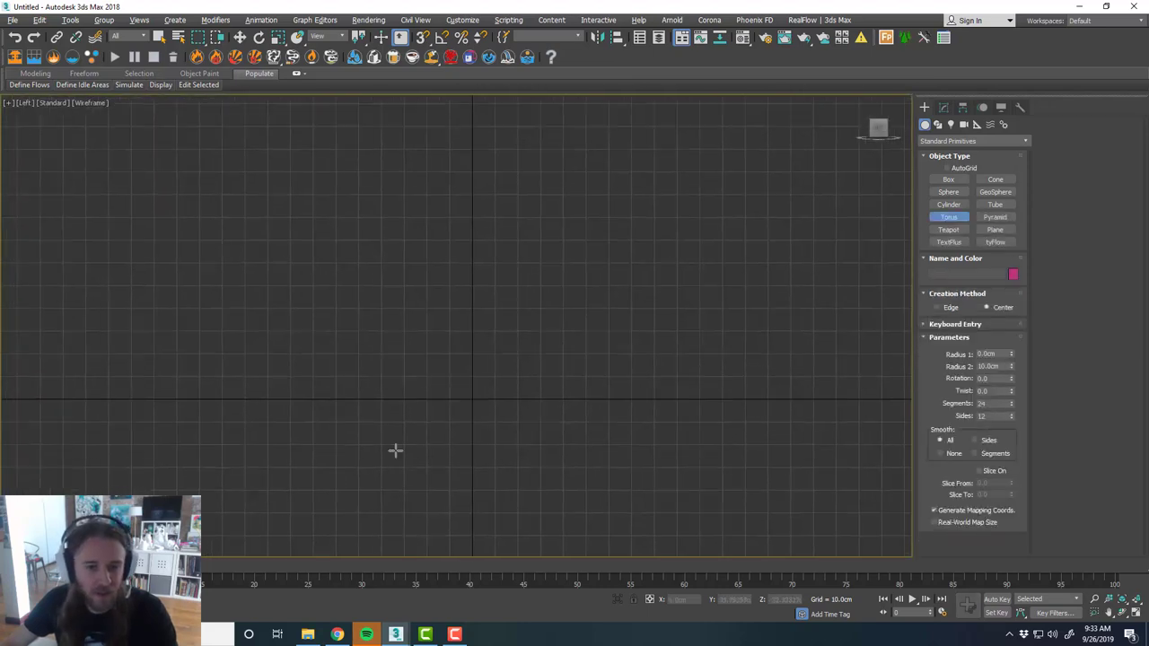
{"action": "mouse_move", "coordinate": [436, 352]}
{"action": "left_mouse_down"}
{"action": "mouse_move", "coordinate": [495, 361]}
{"action": "mouse_move", "coordinate": [457, 357]}
{"action": "left_mouse_up"}
{"action": "left_click", "coordinate": [454, 361]}
{"action": "scroll", "coordinate": [440, 362], "scroll_direction": "up", "scroll_amount": 3}
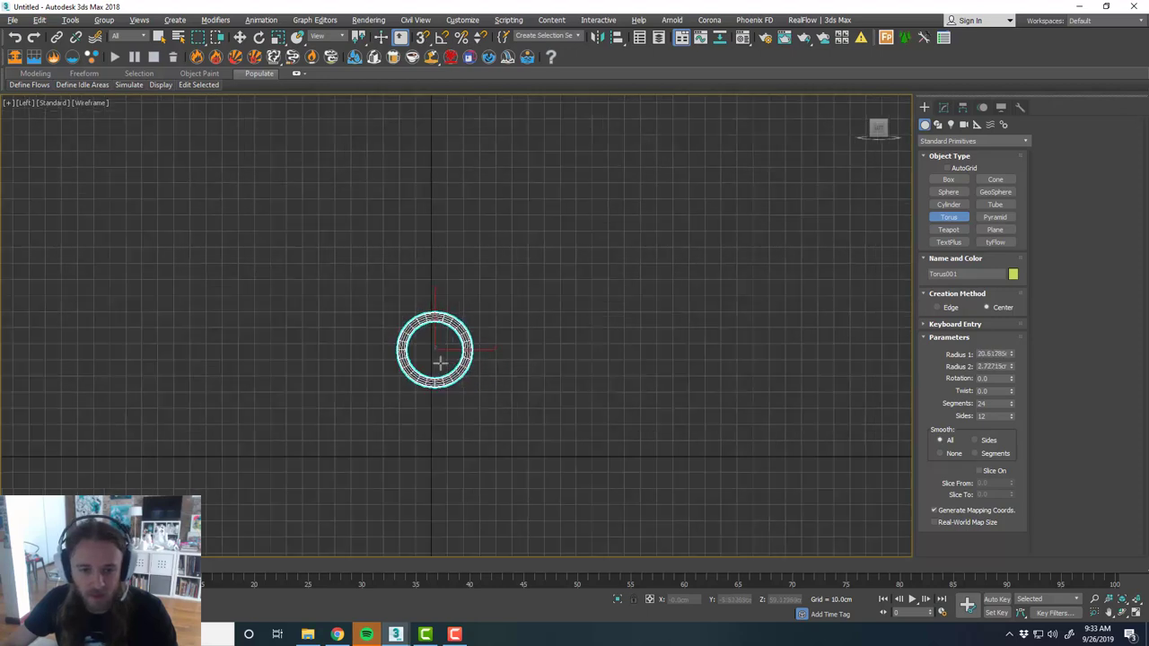
{"action": "key", "text": "w"}
Set the torus's Radius 1 to 6 cm and Radius 2 to 0.5 cm.
{"action": "left_click", "coordinate": [943, 107]}
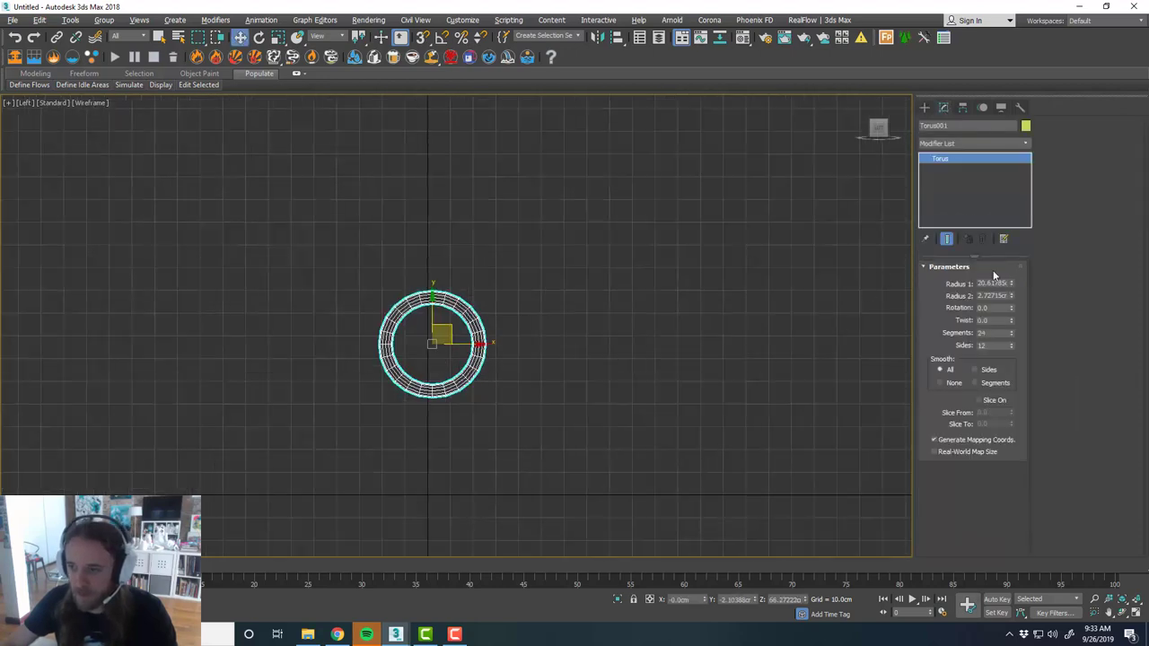
{"action": "double_click", "coordinate": [983, 284]}
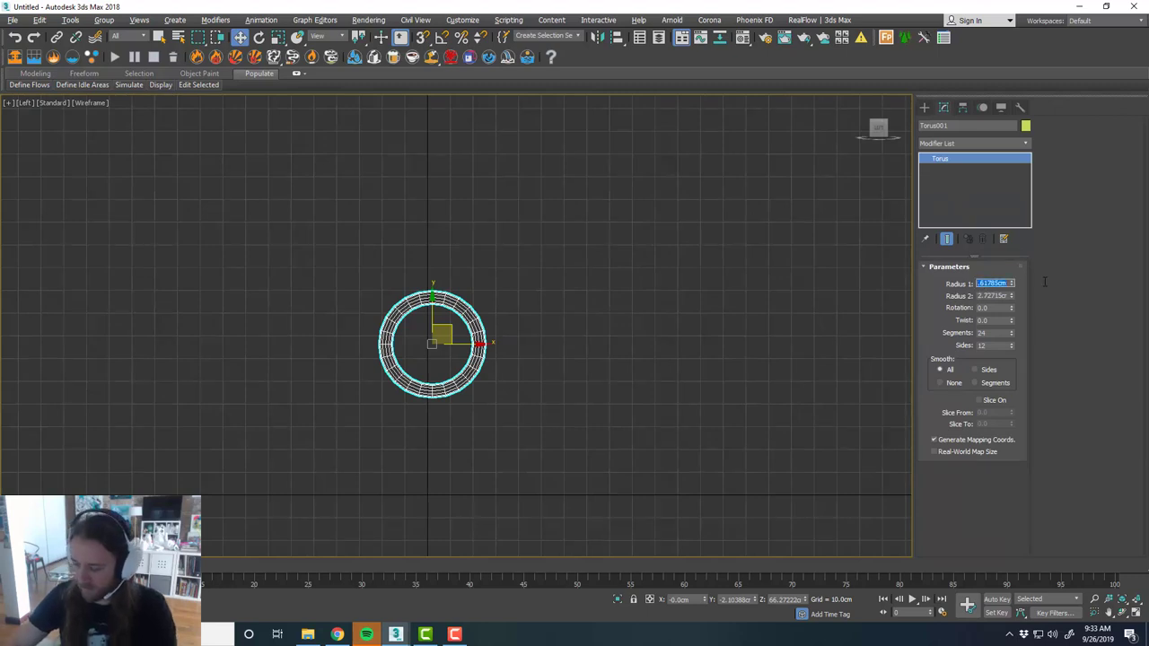
{"action": "type", "text": "6"}
{"action": "key", "text": "Tab"}
{"action": "type", "text": "0.5"}
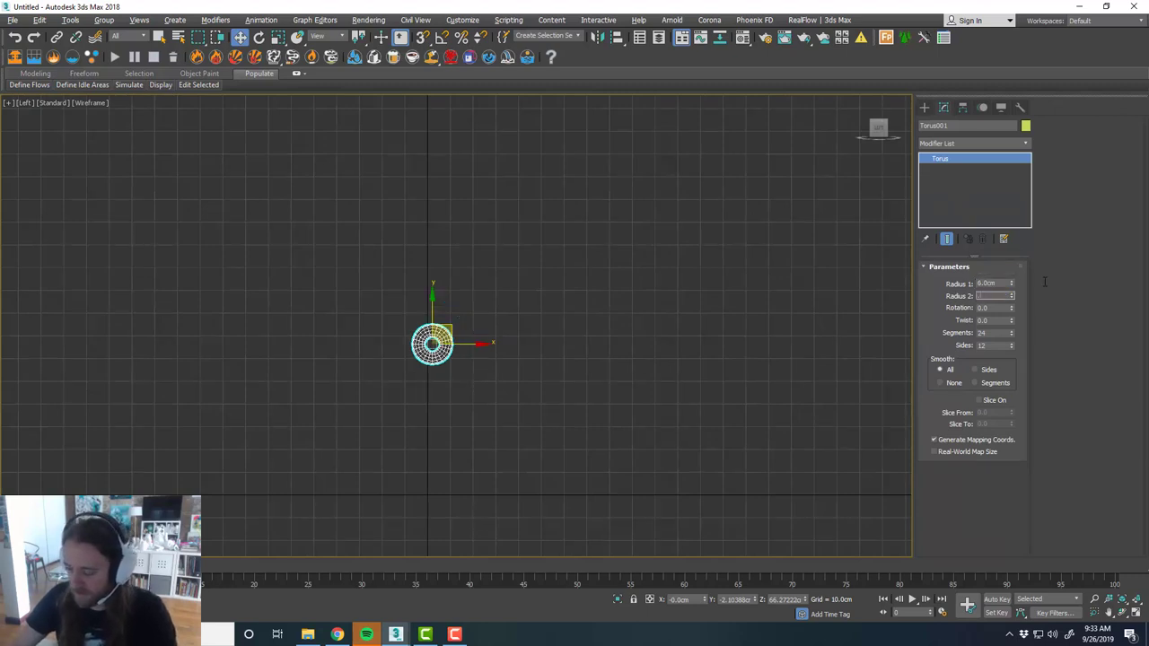
{"action": "key", "text": "Tab"}
{"action": "scroll", "coordinate": [450, 351], "scroll_direction": "up", "scroll_amount": 3}
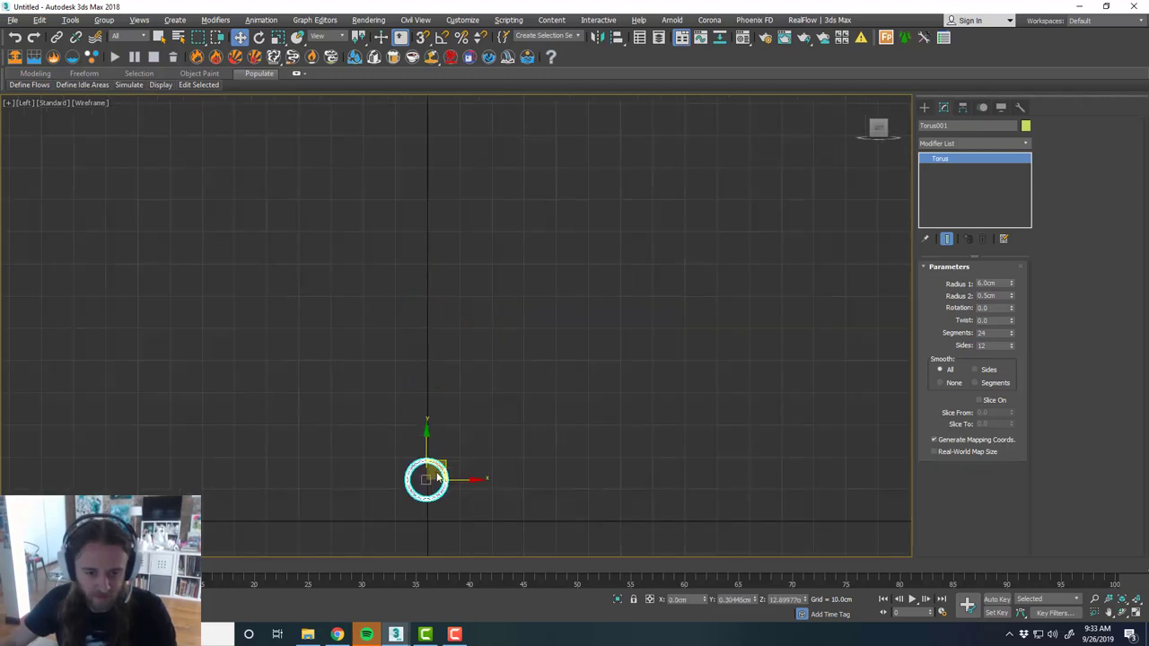
{"action": "key", "text": "z"}
{"action": "middle_click_drag", "start_coordinate": [425, 514], "coordinate": [493, 411]}
{"action": "scroll", "coordinate": [485, 410], "scroll_direction": "down", "scroll_amount": 2}
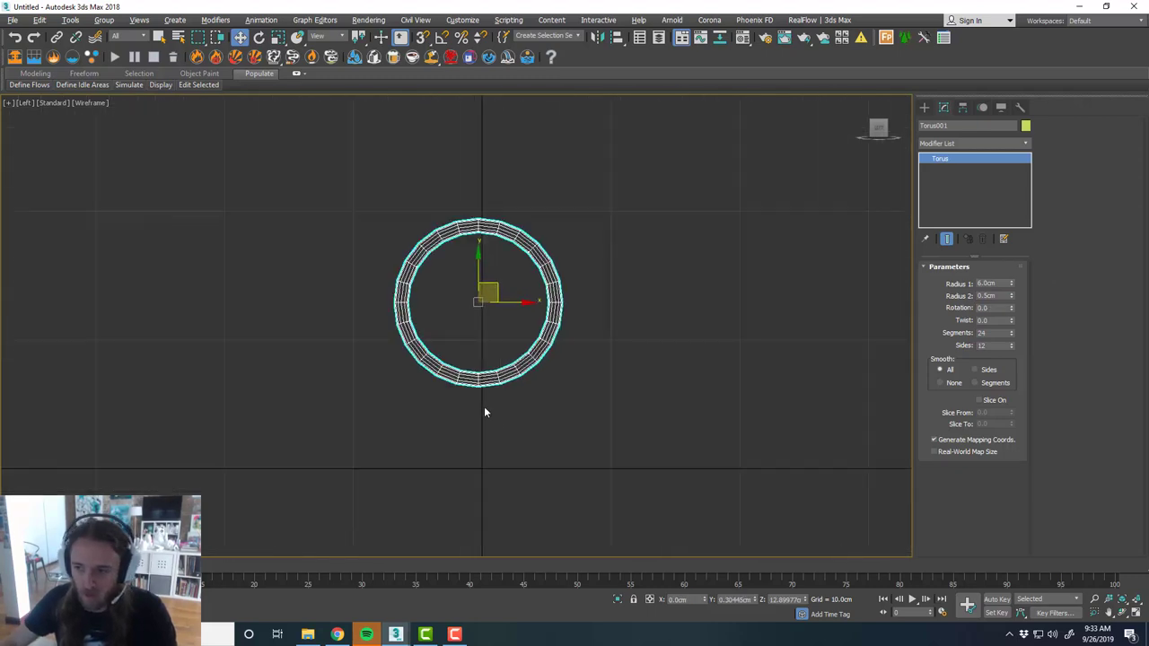
{"action": "scroll", "coordinate": [484, 410], "scroll_direction": "up", "scroll_amount": 2}
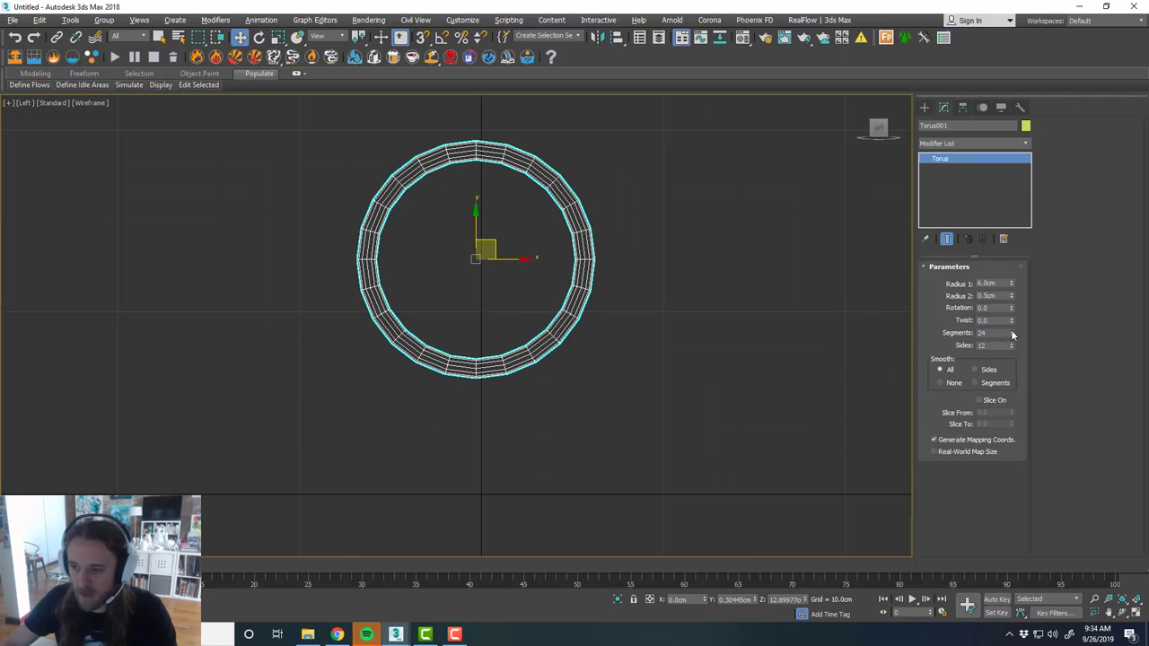
Increase the torus's segments to 58 and thin its Radius 2 to 0.33 cm.
{"action": "left_click_drag", "start_coordinate": [1011, 333], "coordinate": [1011, 310]}
{"action": "middle_click_drag", "start_coordinate": [641, 376], "coordinate": [635, 386]}
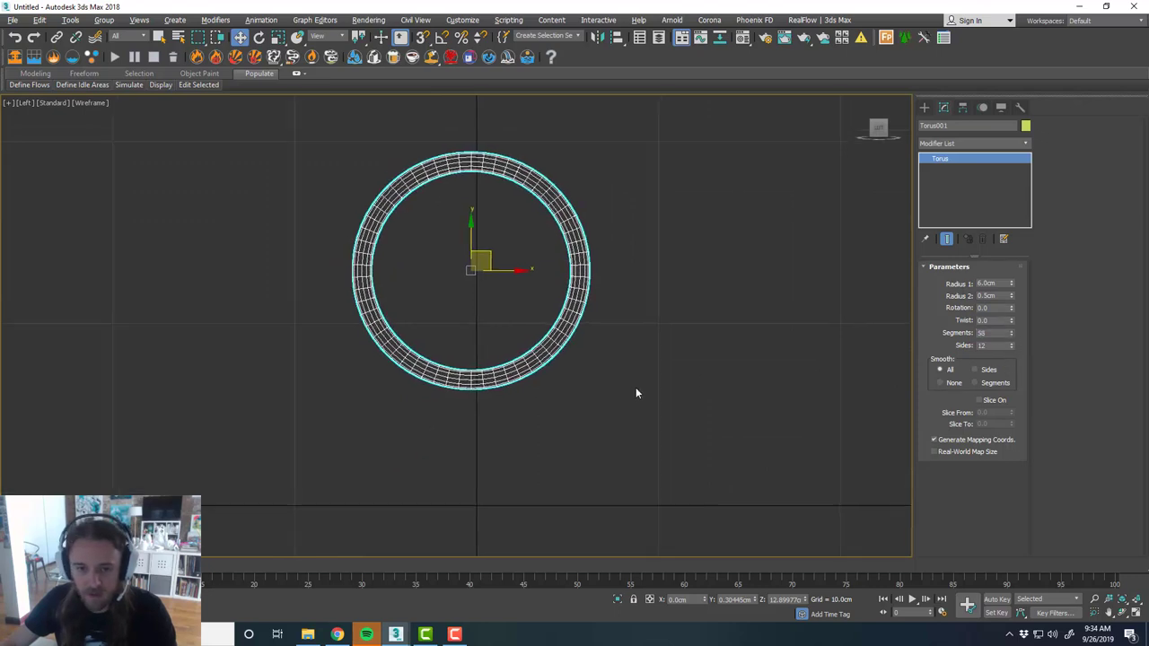
{"action": "left_click_drag", "start_coordinate": [1011, 297], "coordinate": [1013, 308]}
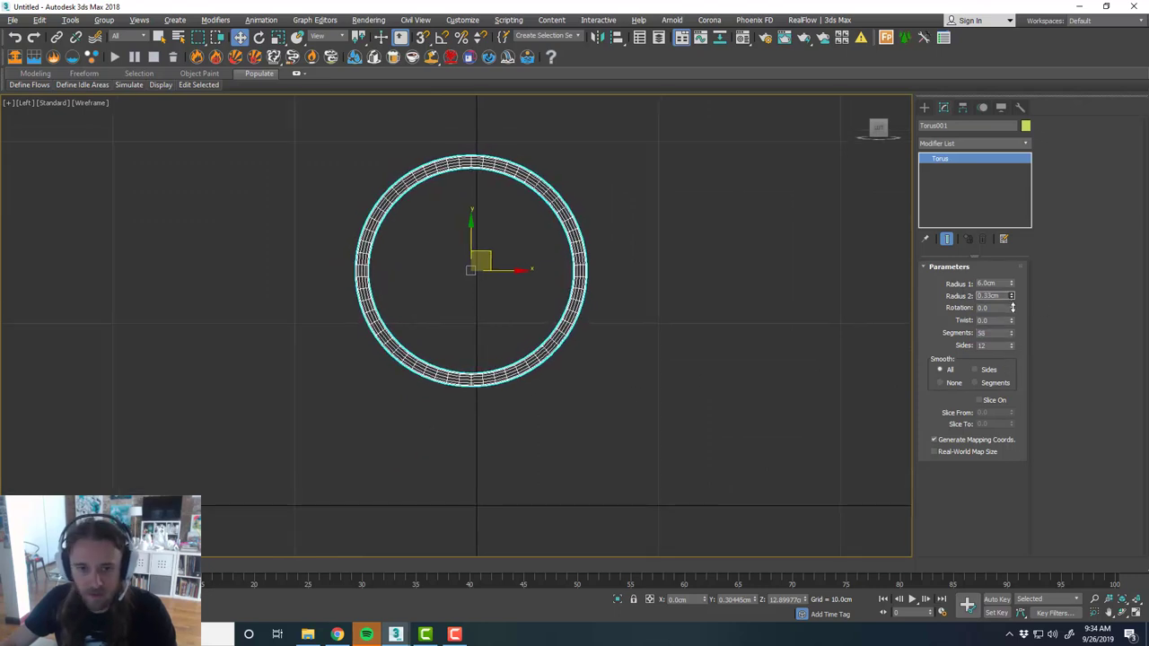
{"action": "middle_click_drag", "start_coordinate": [648, 372], "coordinate": [674, 380]}
{"action": "left_click", "coordinate": [925, 107]}
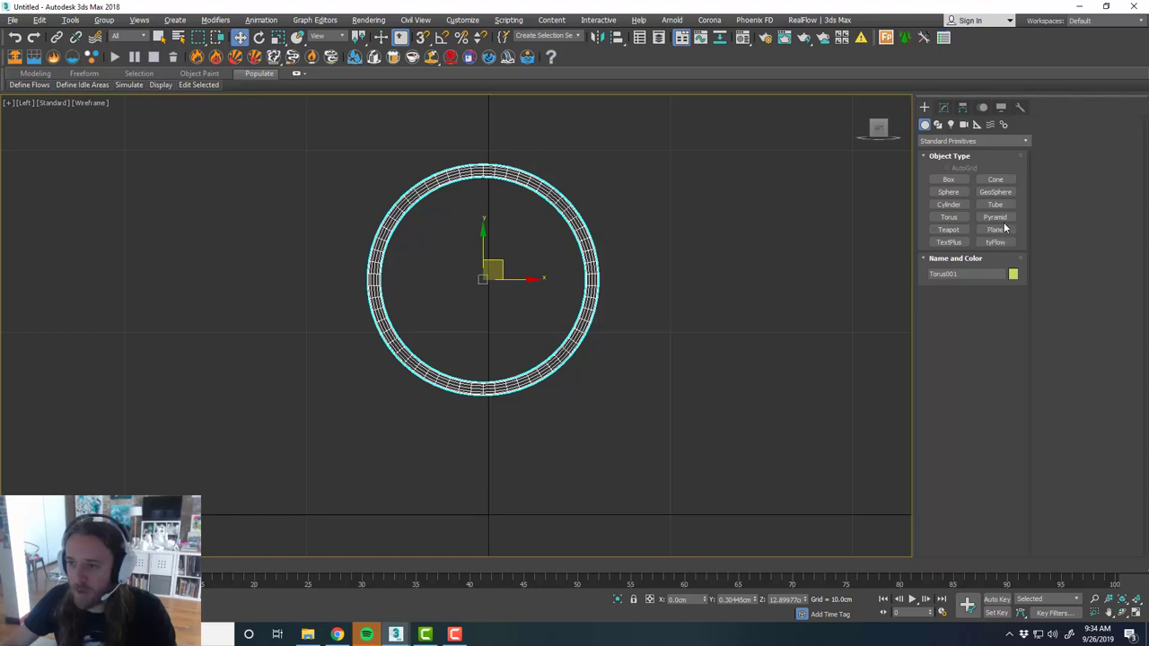
{"action": "left_click", "coordinate": [949, 204]}
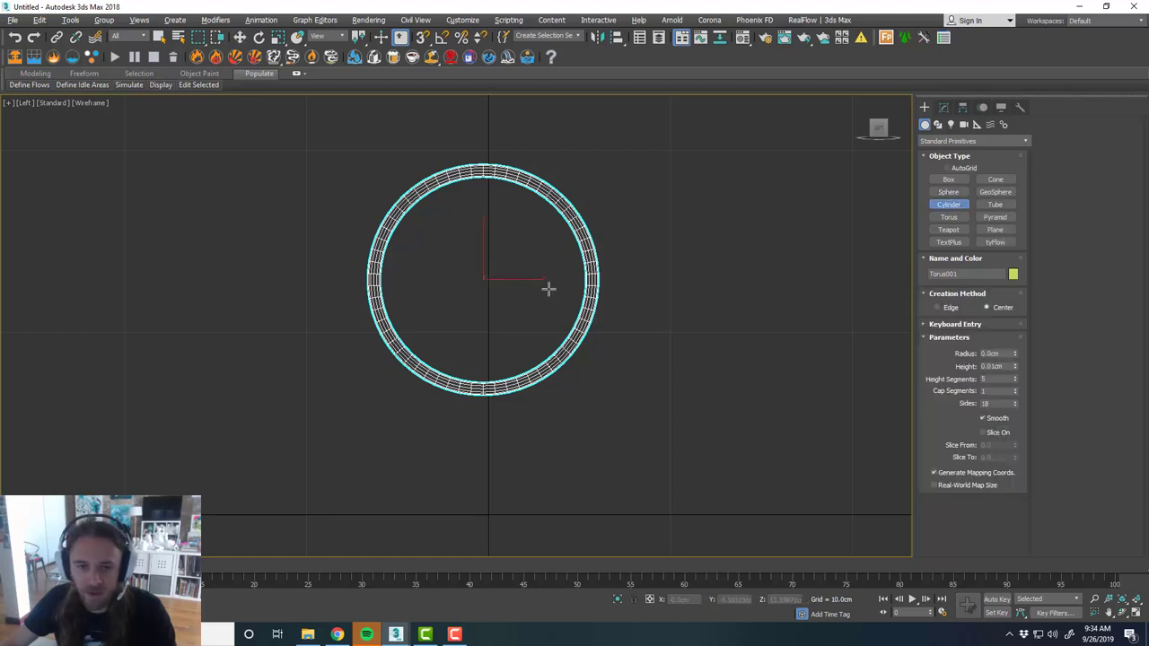
{"action": "right_click", "coordinate": [526, 287]}
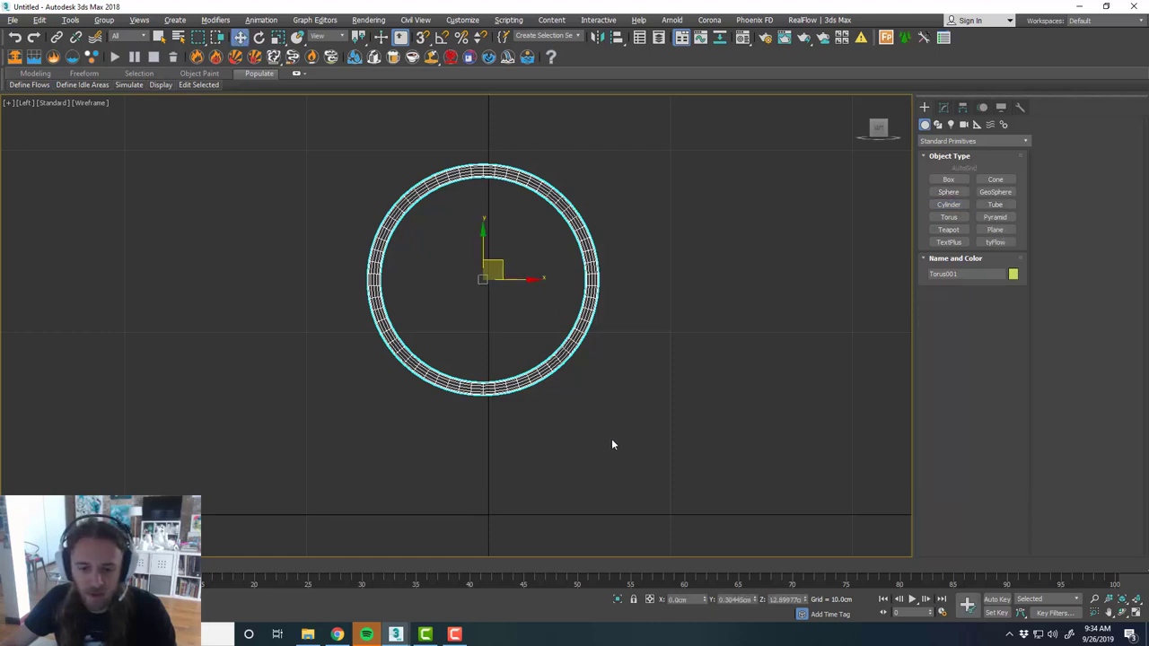
Rename the torus as Hoop.
{"action": "left_click", "coordinate": [944, 107]}
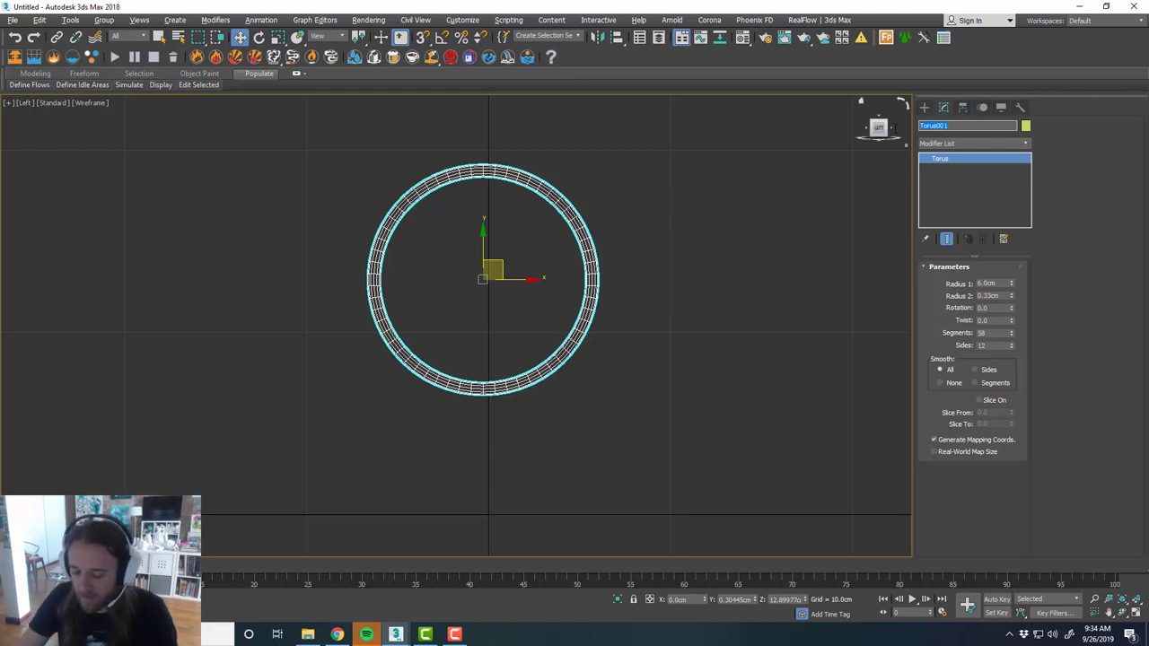
{"action": "type", "text": "Hoop"}
{"action": "key", "text": "Return"}
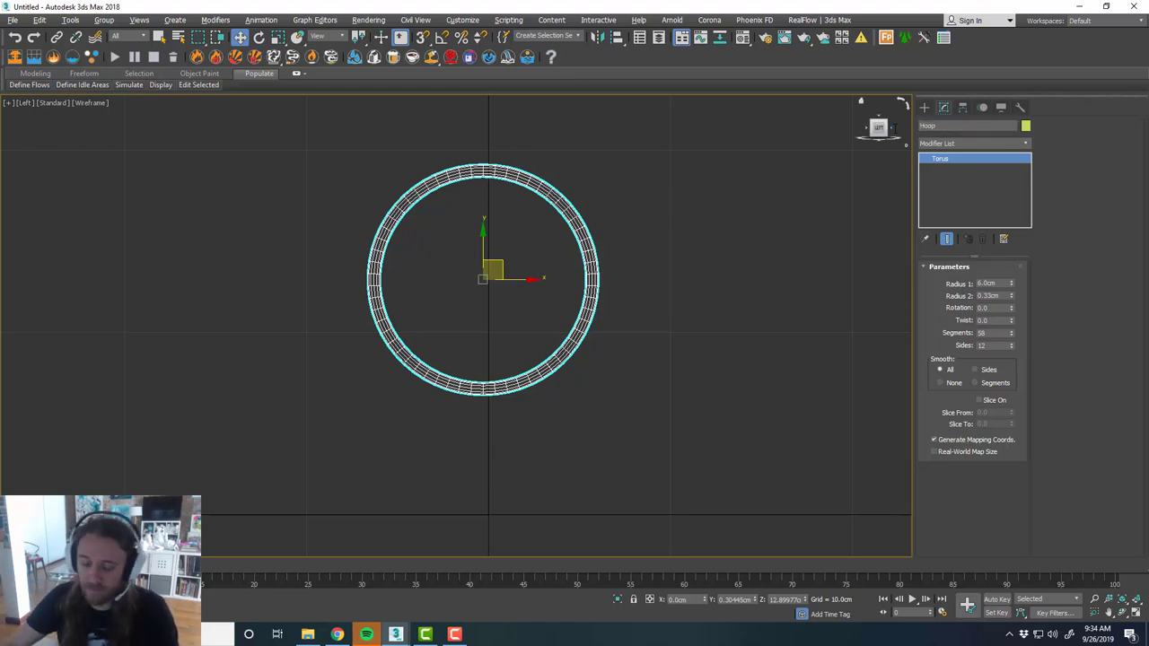
Move the hoop to the world origin by setting its X, Y and Z position to 0.
{"action": "middle_click_drag", "start_coordinate": [721, 474], "coordinate": [721, 451]}
{"action": "left_click_drag", "start_coordinate": [700, 600], "coordinate": [646, 597]}
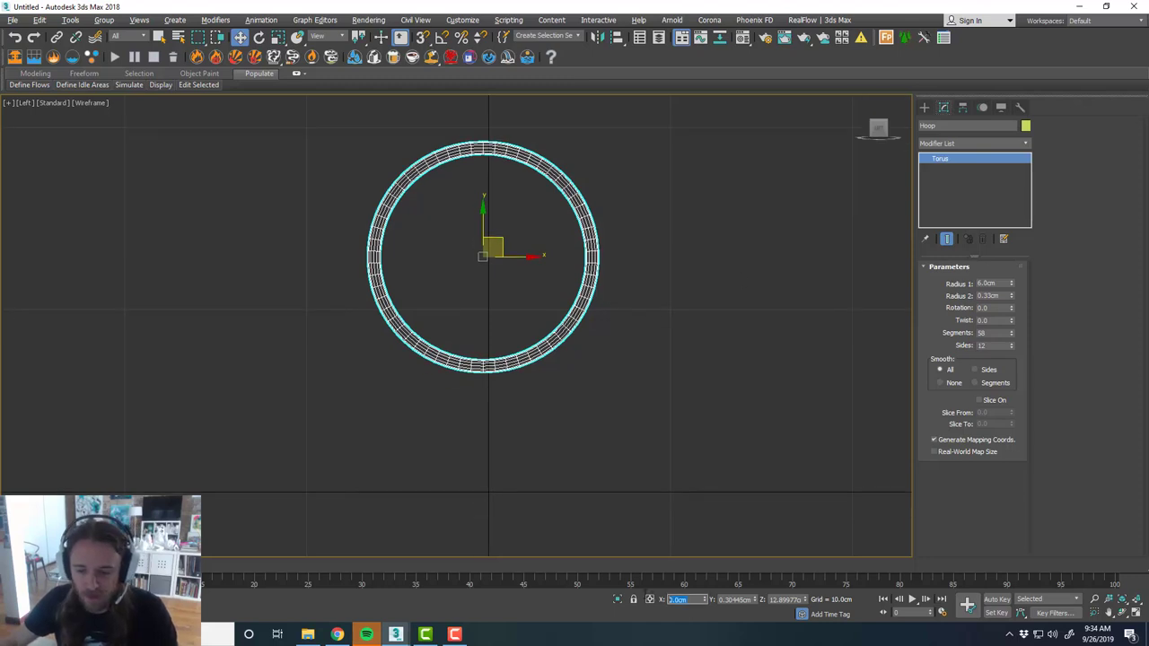
{"action": "type", "text": "0"}
{"action": "key", "text": "Tab"}
{"action": "type", "text": "0"}
{"action": "key", "text": "Tab"}
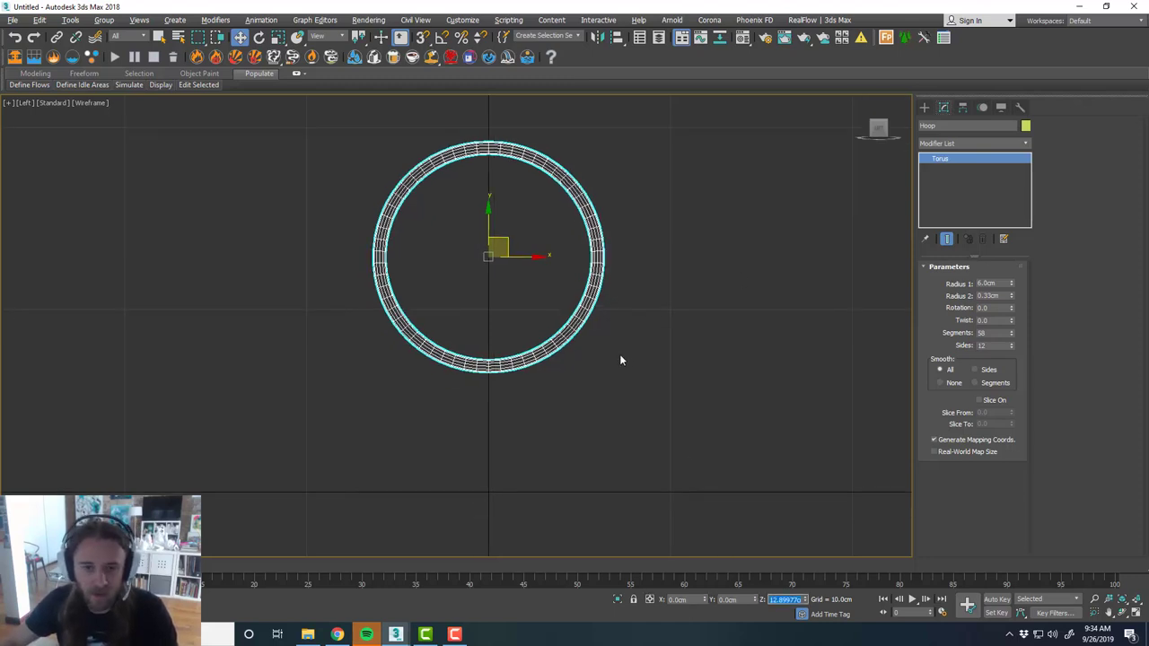
{"action": "middle_click_drag", "start_coordinate": [619, 354], "coordinate": [614, 353]}
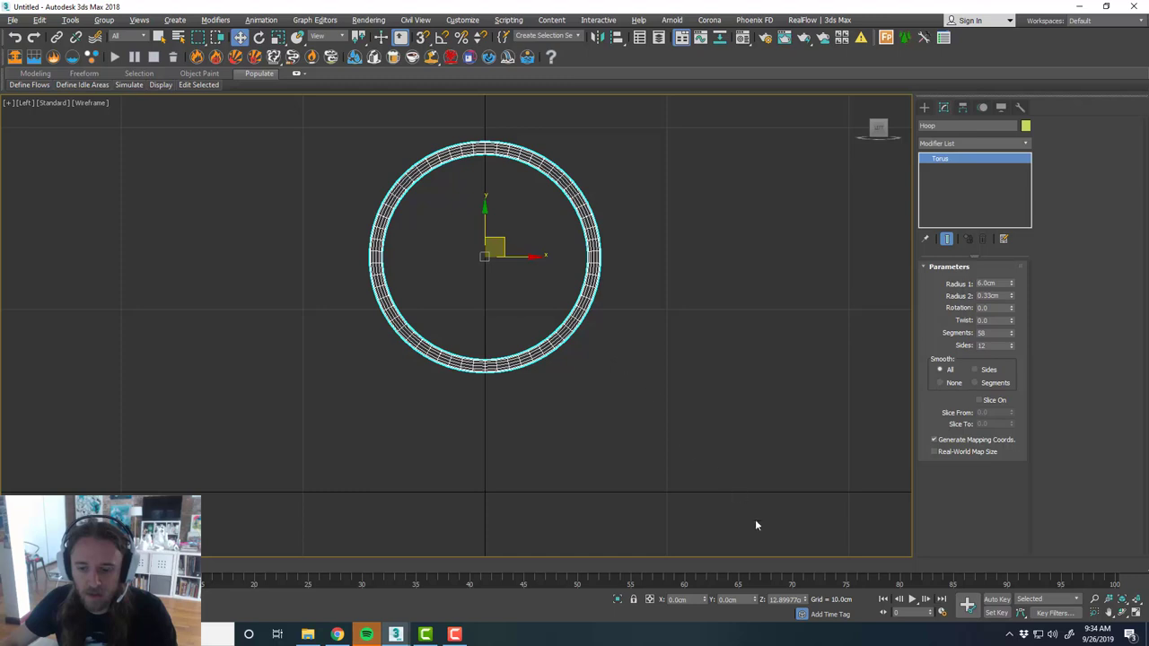
{"action": "type", "text": "0"}
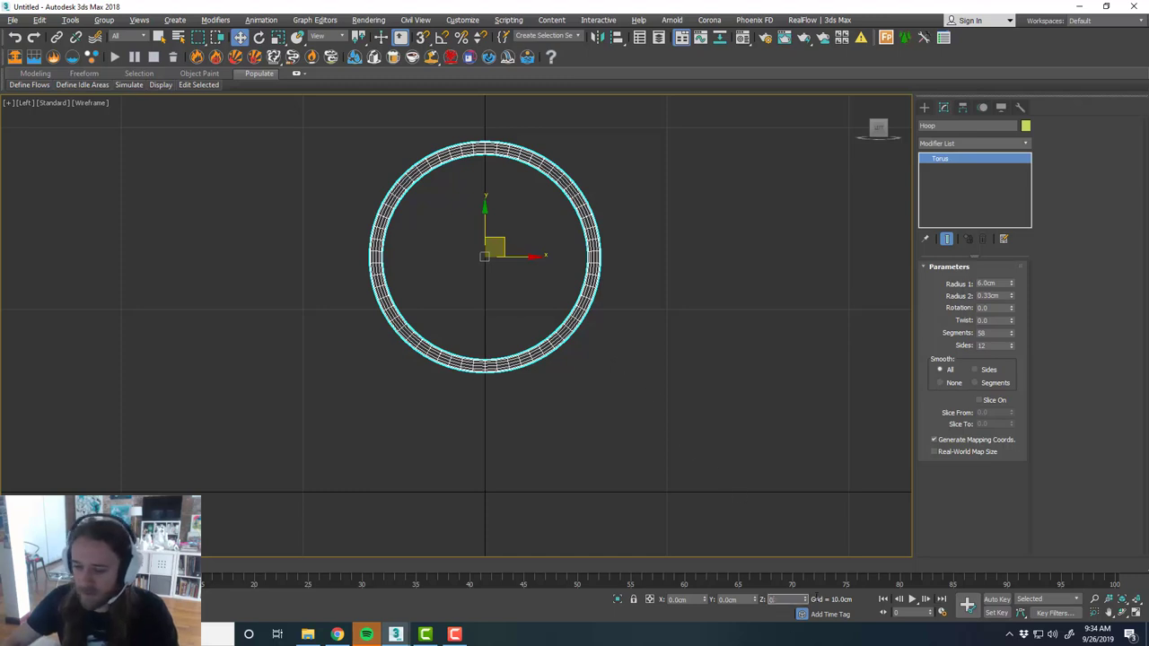
{"action": "key", "text": "Tab"}
{"action": "middle_click_drag", "start_coordinate": [726, 395], "coordinate": [710, 254]}
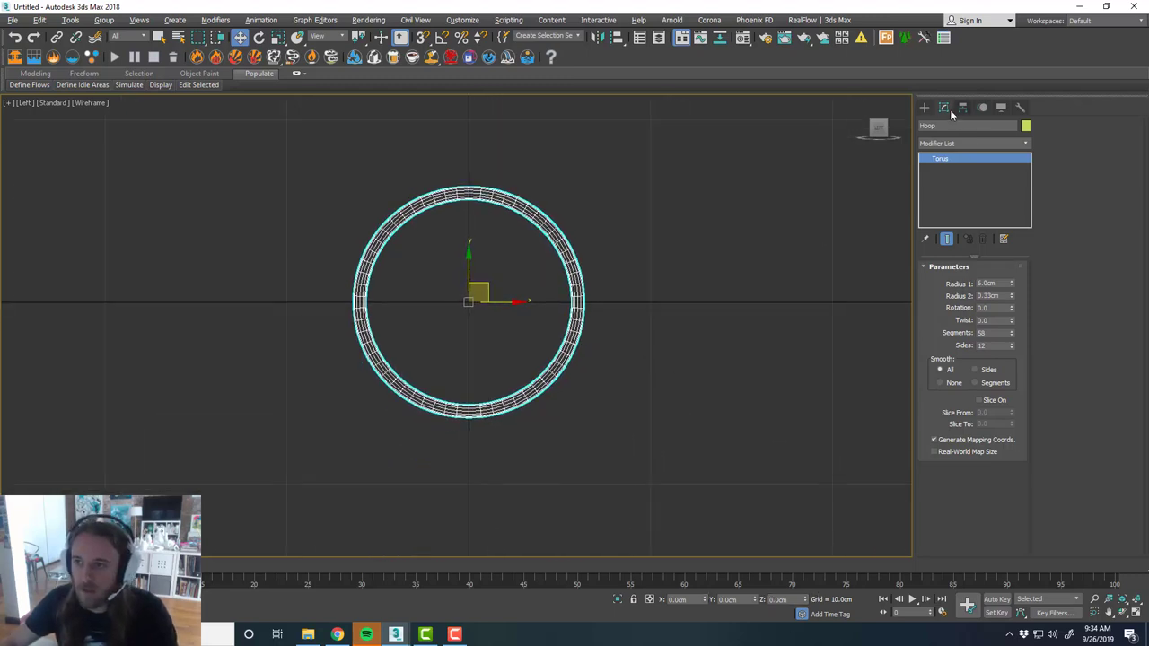
Draw a flat cylinder from the hoop's center out to its ring, with a radius of about 5.85 cm and a height of 0.01 cm.
{"action": "left_click", "coordinate": [926, 108]}
{"action": "left_click", "coordinate": [949, 205]}
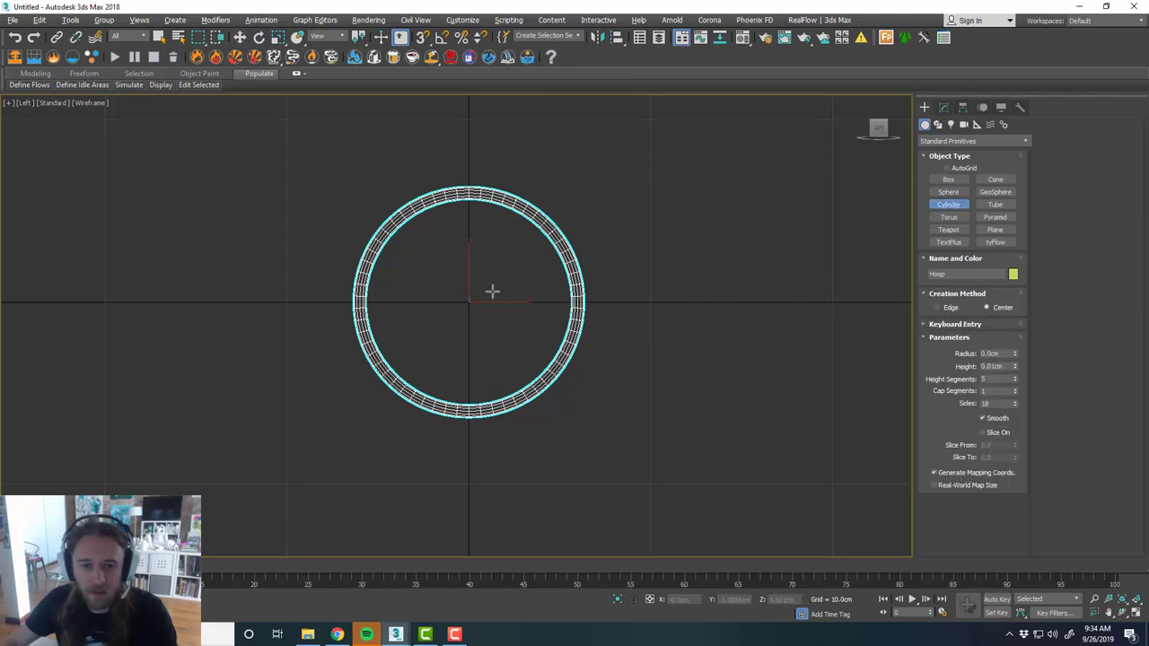
{"action": "left_click_drag", "start_coordinate": [468, 301], "coordinate": [574, 291]}
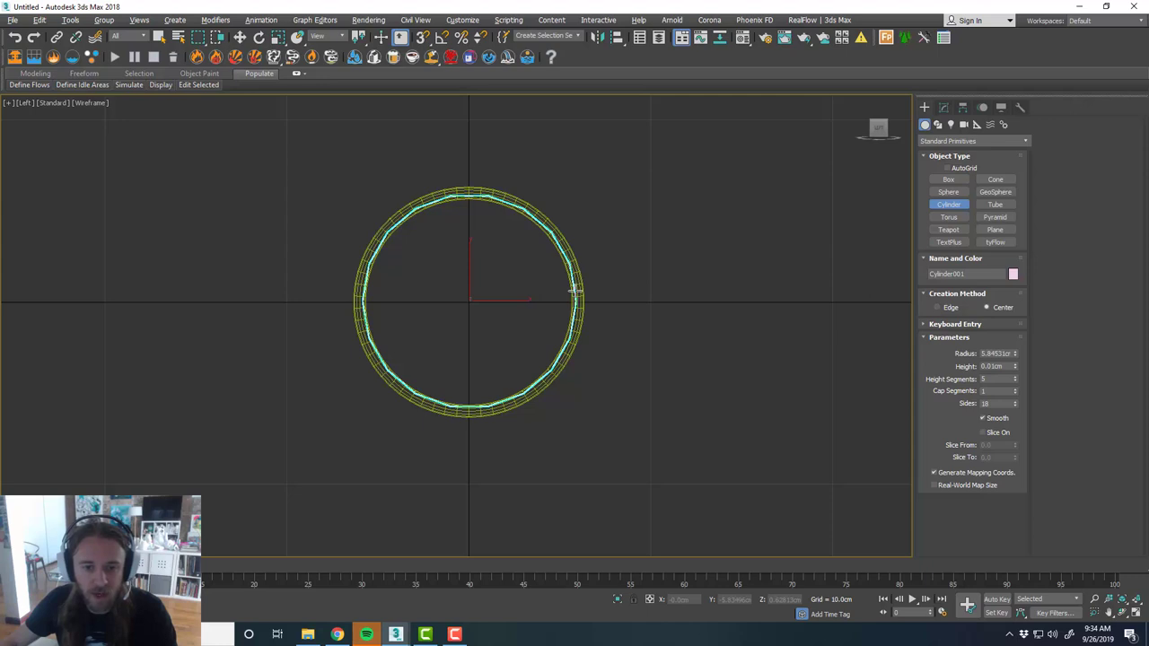
{"action": "left_click", "coordinate": [611, 290]}
{"action": "key", "text": "w"}
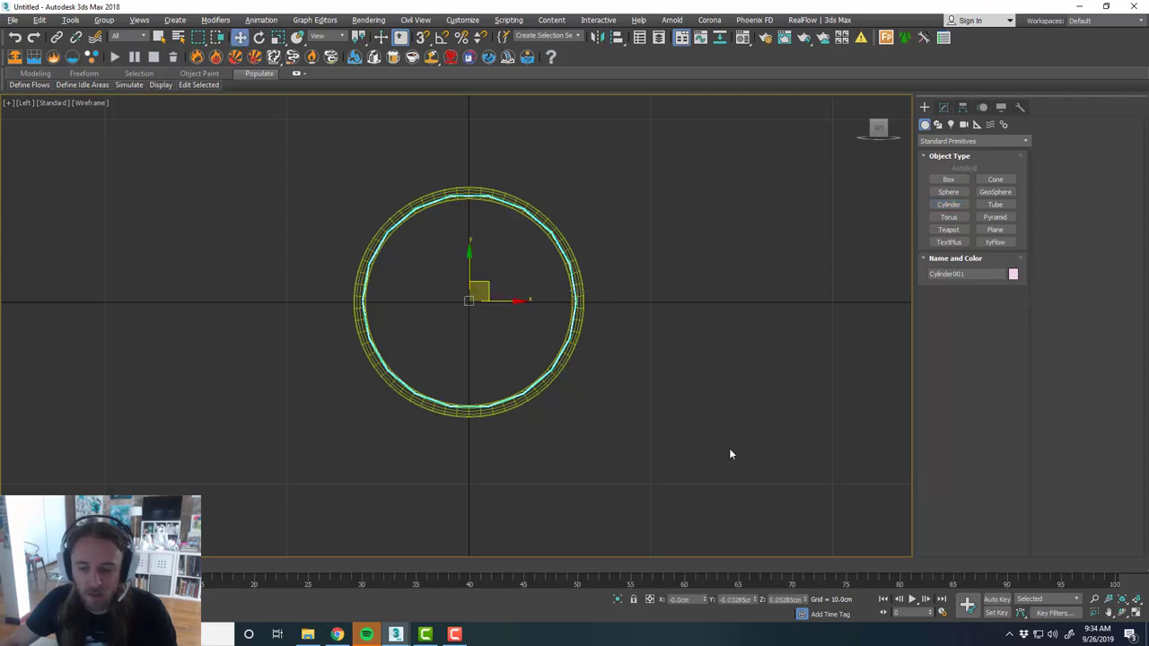
Move the disc cylinder to the world origin by setting its X, Y and Z position to 0.
{"action": "left_click_drag", "start_coordinate": [693, 598], "coordinate": [626, 584]}
{"action": "type", "text": "0"}
{"action": "key", "text": "Tab"}
{"action": "type", "text": "0"}
{"action": "key", "text": "Tab"}
{"action": "type", "text": "0"}
{"action": "key", "text": "Tab"}
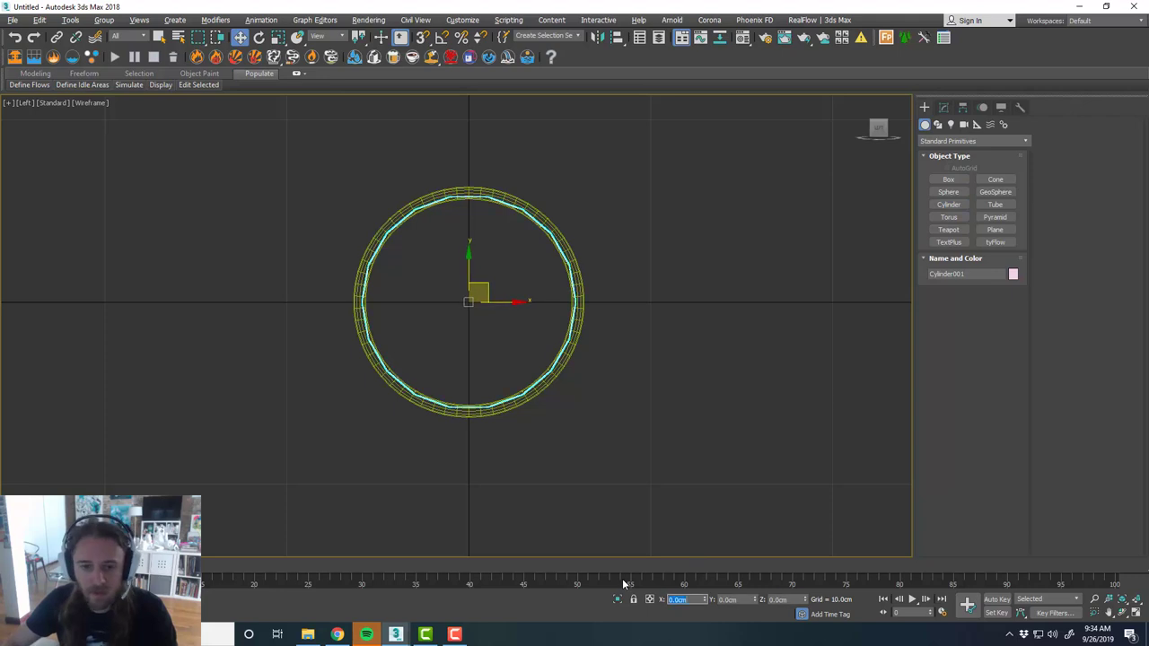
Set the disc cylinder to 1 height segment and 40 sides.
{"action": "scroll", "coordinate": [437, 311], "scroll_direction": "up", "scroll_amount": 3}
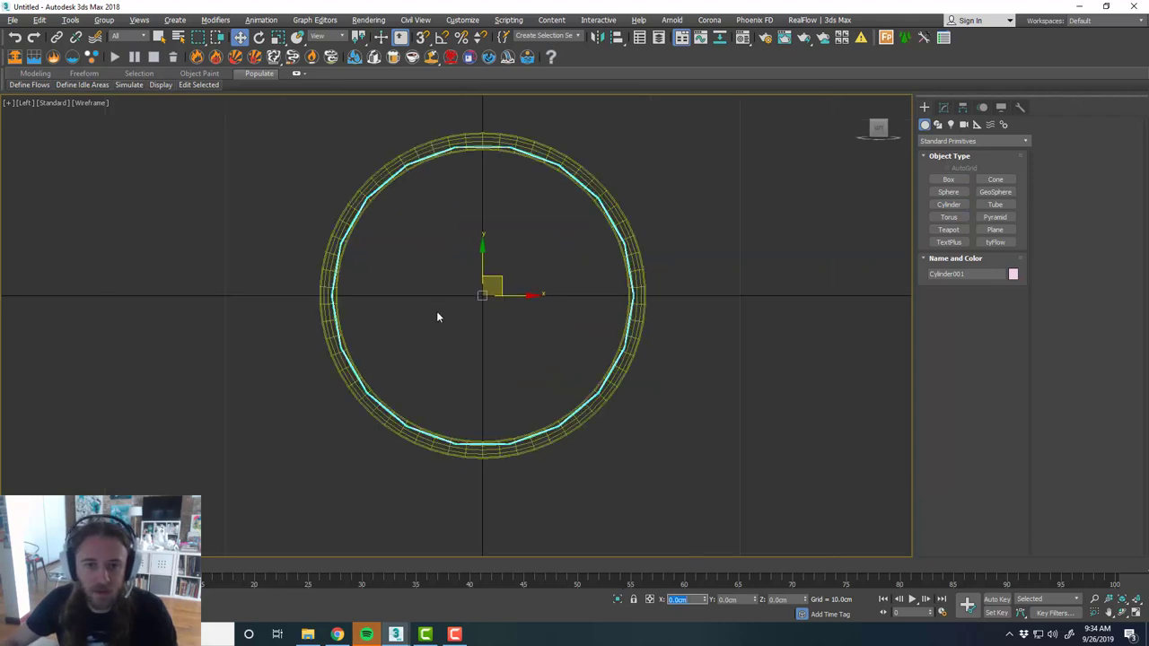
{"action": "left_click", "coordinate": [943, 107]}
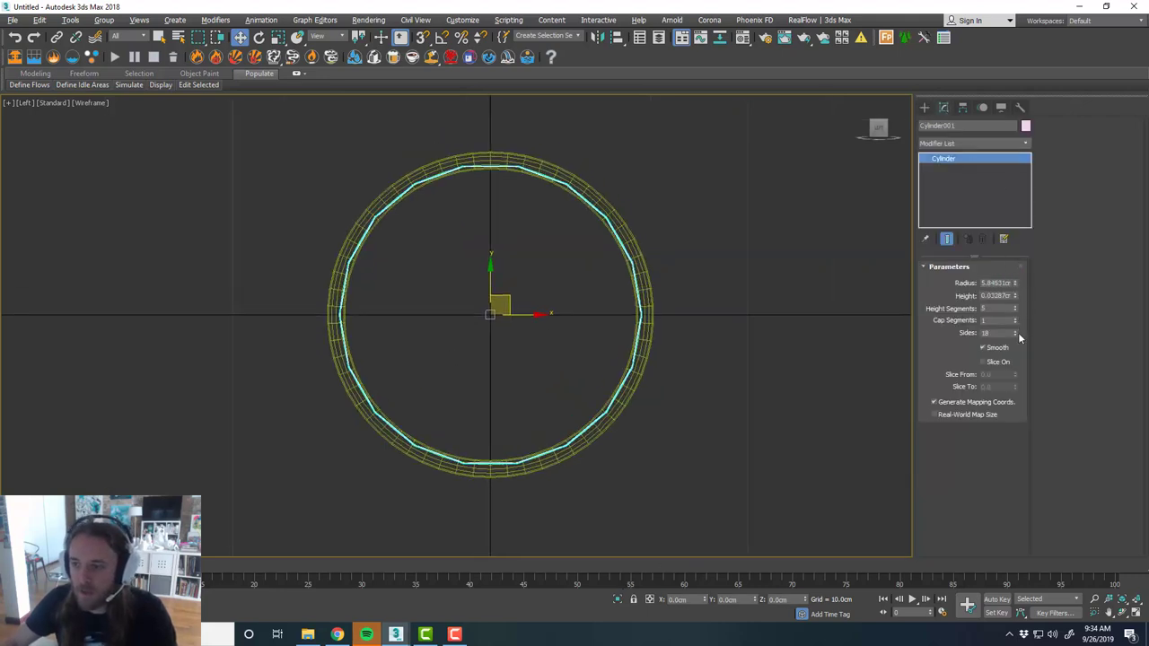
{"action": "right_click", "coordinate": [1015, 310]}
{"action": "left_click_drag", "start_coordinate": [1015, 331], "coordinate": [1013, 306]}
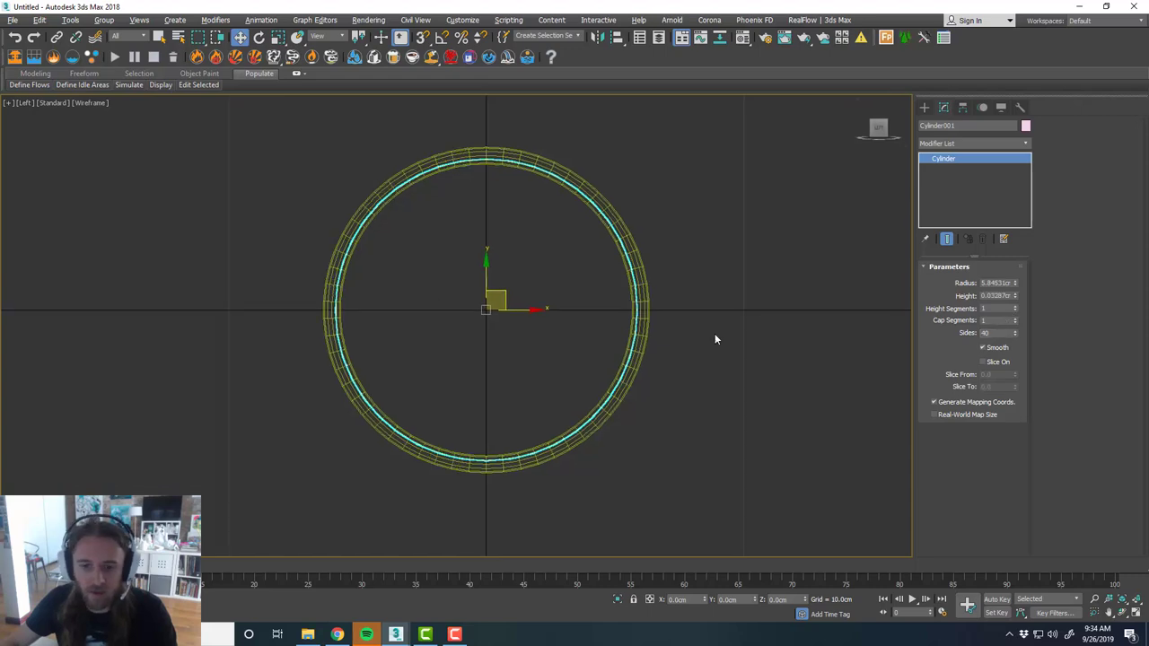
Increase the disc cylinder's height to about 2.24 cm so it extends out of the hoop.
{"action": "key", "text": "alt+w"}
{"action": "middle_click", "coordinate": [713, 448]}
{"action": "key", "text": "alt+w"}
{"action": "key", "text": "z"}
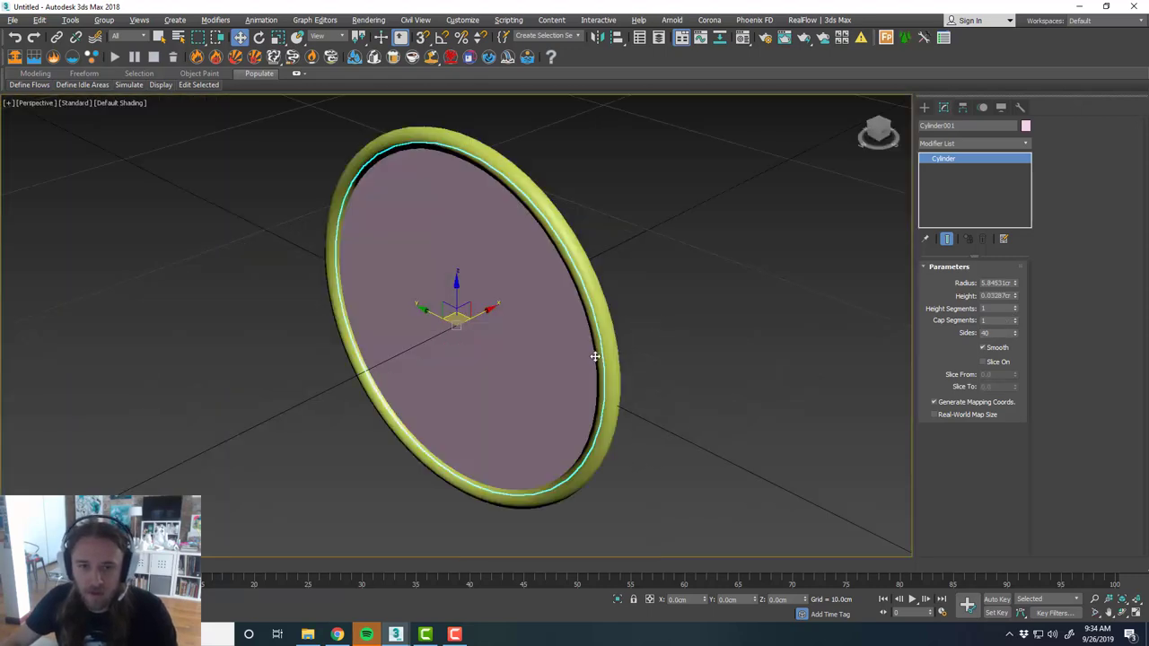
{"action": "middle_click_drag", "start_coordinate": [595, 357], "coordinate": [735, 336], "text": "alt"}
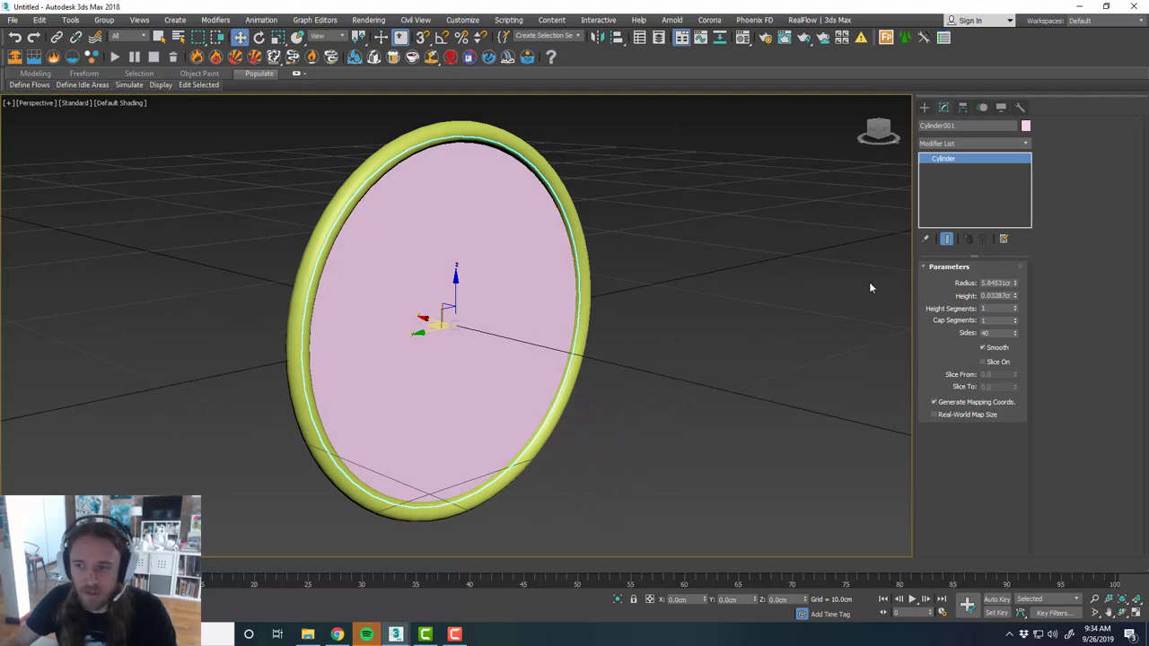
{"action": "left_click_drag", "start_coordinate": [1016, 296], "coordinate": [859, 192]}
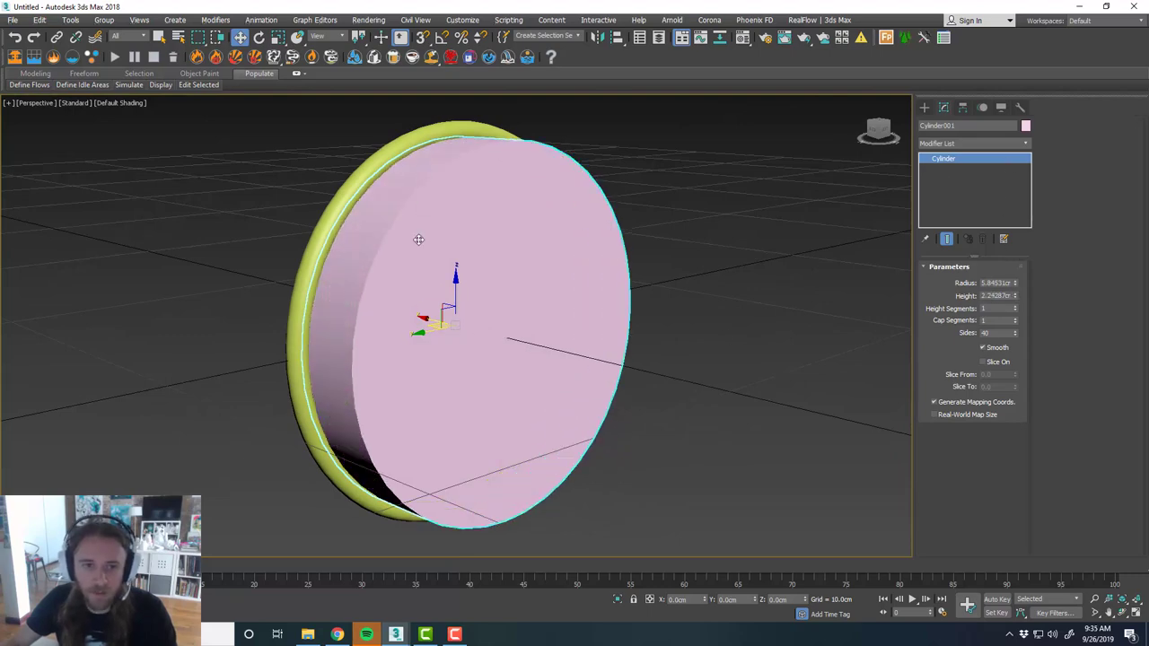
Add an Edit Poly modifier to the disc cylinder.
{"action": "key", "text": "alt+w"}
{"action": "key", "text": "alt+w"}
{"action": "scroll", "coordinate": [476, 314], "scroll_direction": "up", "scroll_amount": 5}
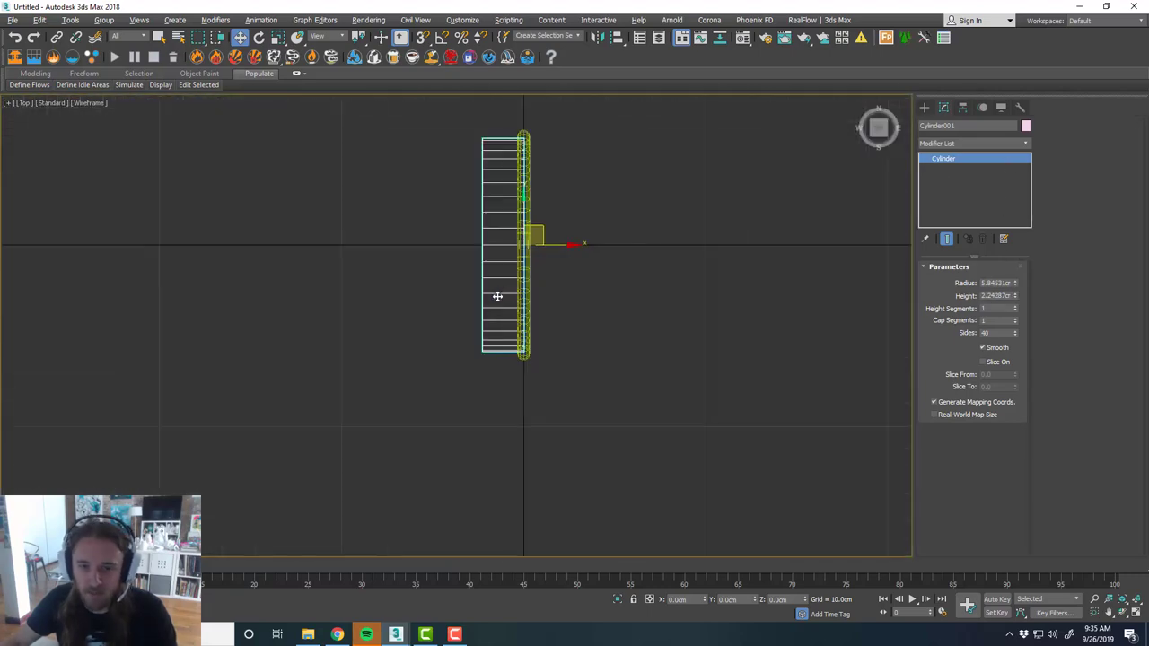
{"action": "left_click", "coordinate": [925, 107]}
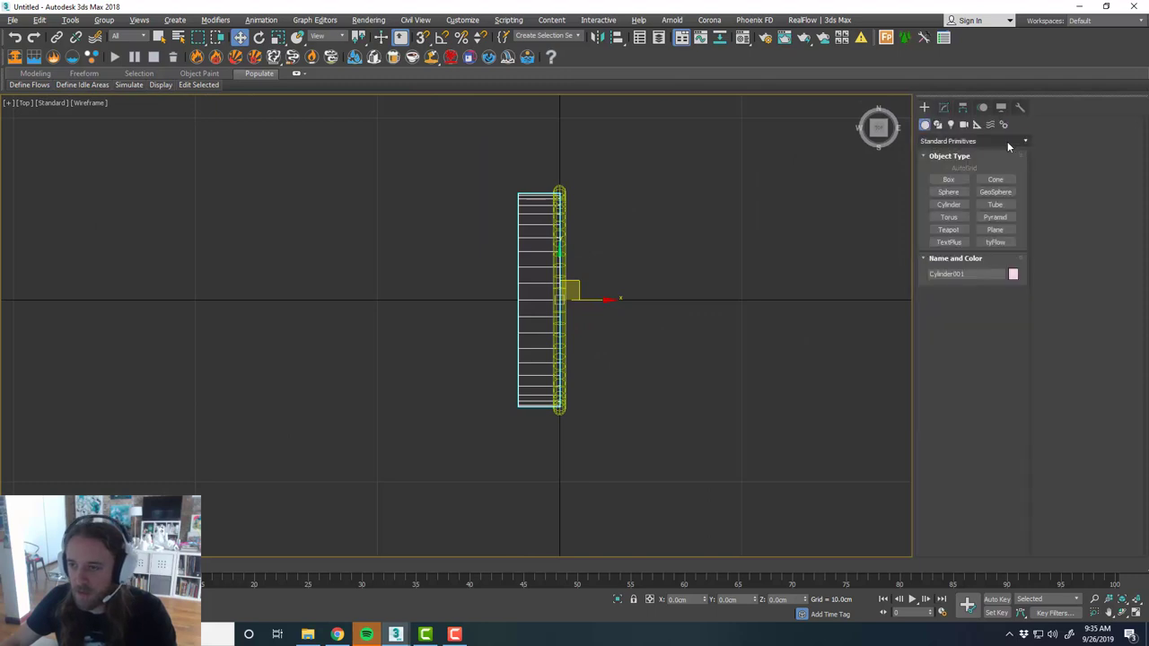
{"action": "left_click", "coordinate": [942, 109]}
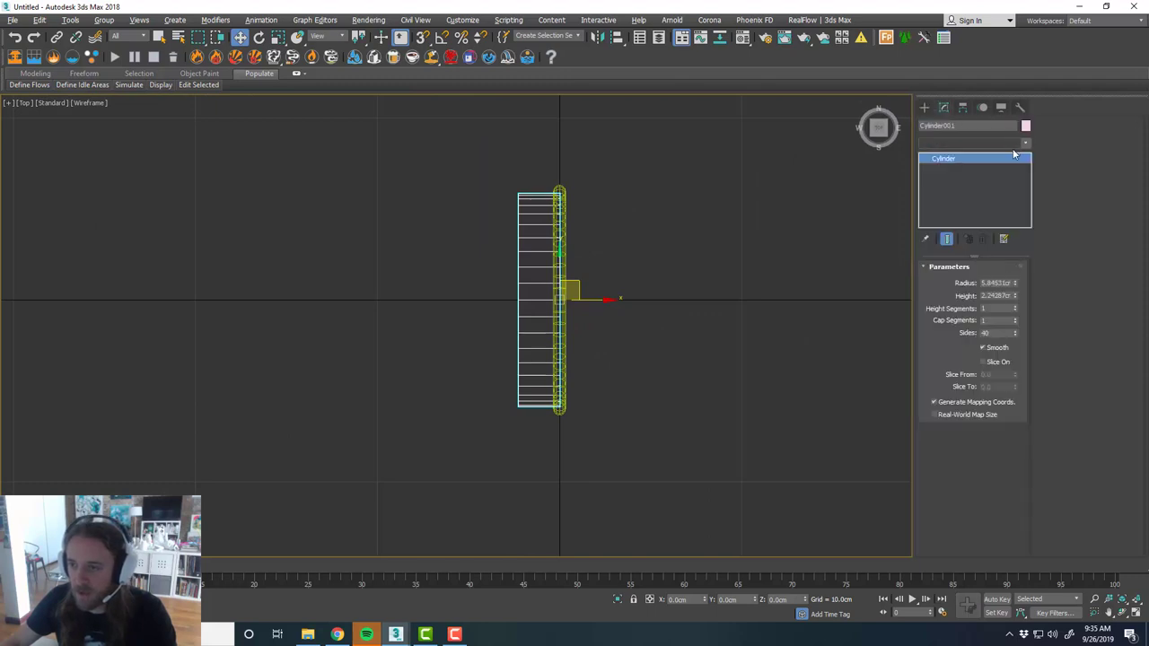
{"action": "left_click", "coordinate": [1014, 143]}
{"action": "scroll", "coordinate": [983, 588], "scroll_direction": "down", "scroll_amount": 1}
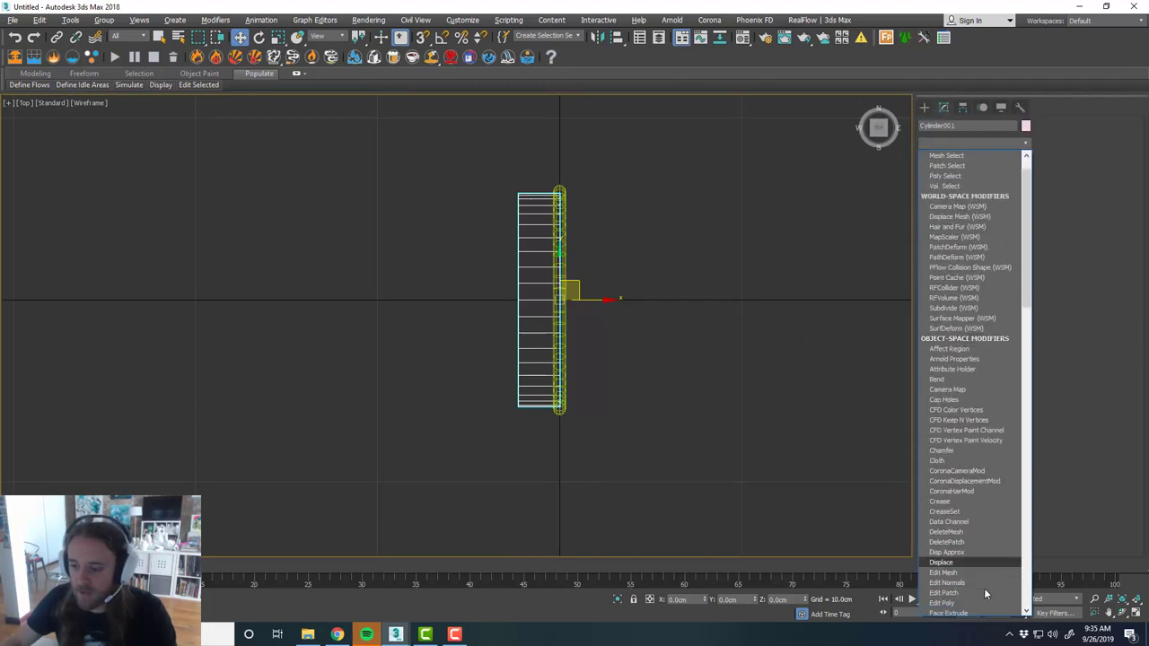
{"action": "left_click", "coordinate": [984, 594]}
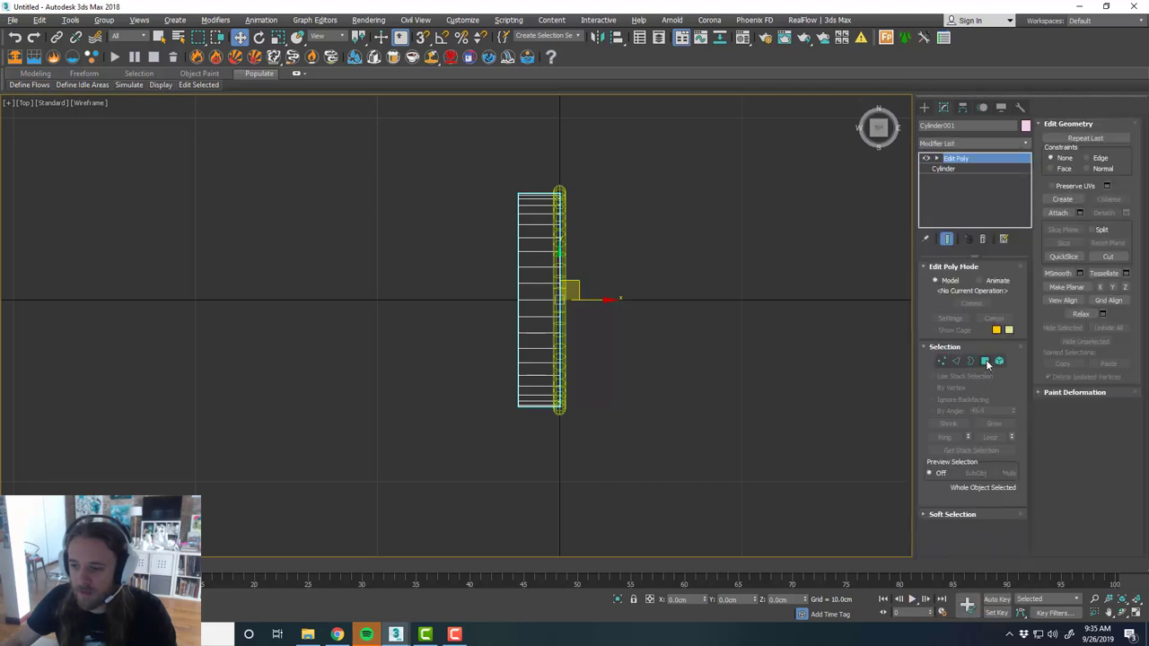
Delete the cylinder's side and outer cap polygons, keeping only the cap inside the hoop.
{"action": "left_click", "coordinate": [986, 361]}
{"action": "left_click_drag", "start_coordinate": [458, 159], "coordinate": [458, 154]}
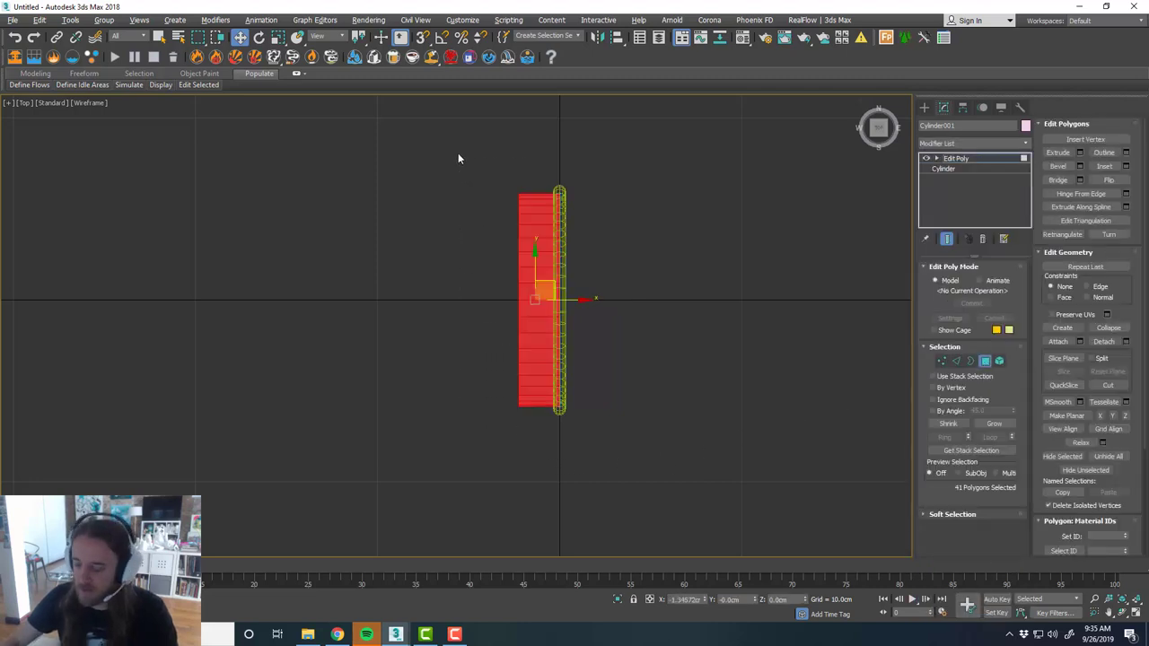
{"action": "left_click", "coordinate": [457, 155]}
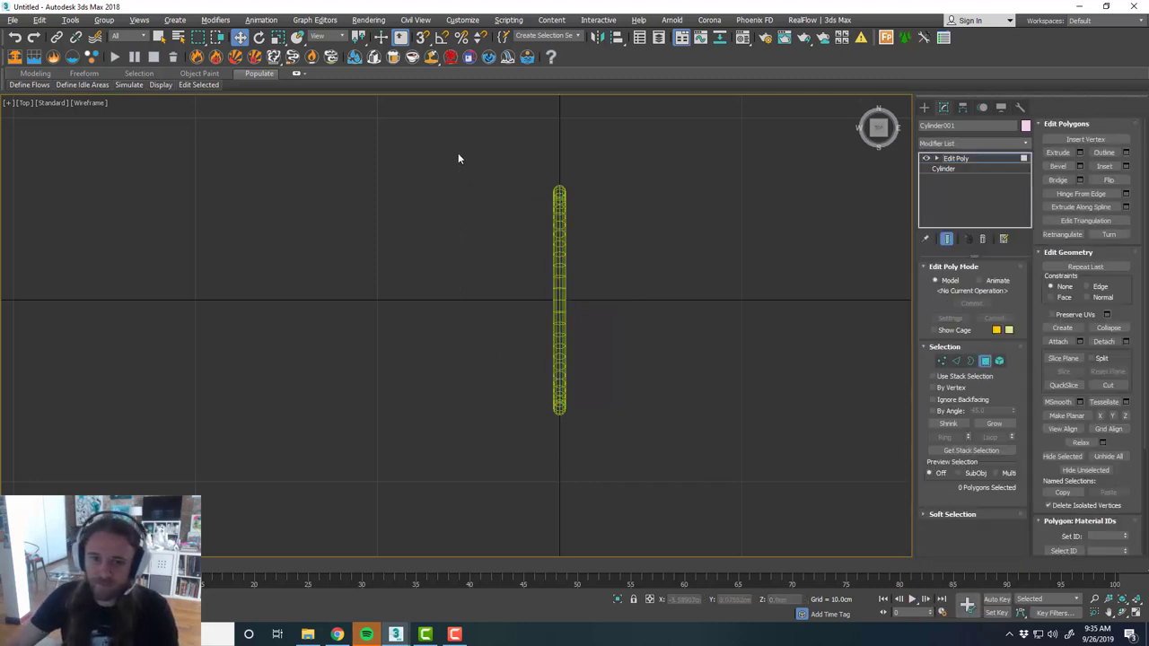
{"action": "left_click", "coordinate": [985, 362]}
Switch the Perspective view's shading to Edged Faces.
{"action": "key", "text": "alt+w"}
{"action": "middle_click", "coordinate": [693, 405]}
{"action": "key", "text": "alt+w"}
{"action": "middle_click_drag", "start_coordinate": [692, 405], "coordinate": [184, 150], "text": "alt"}
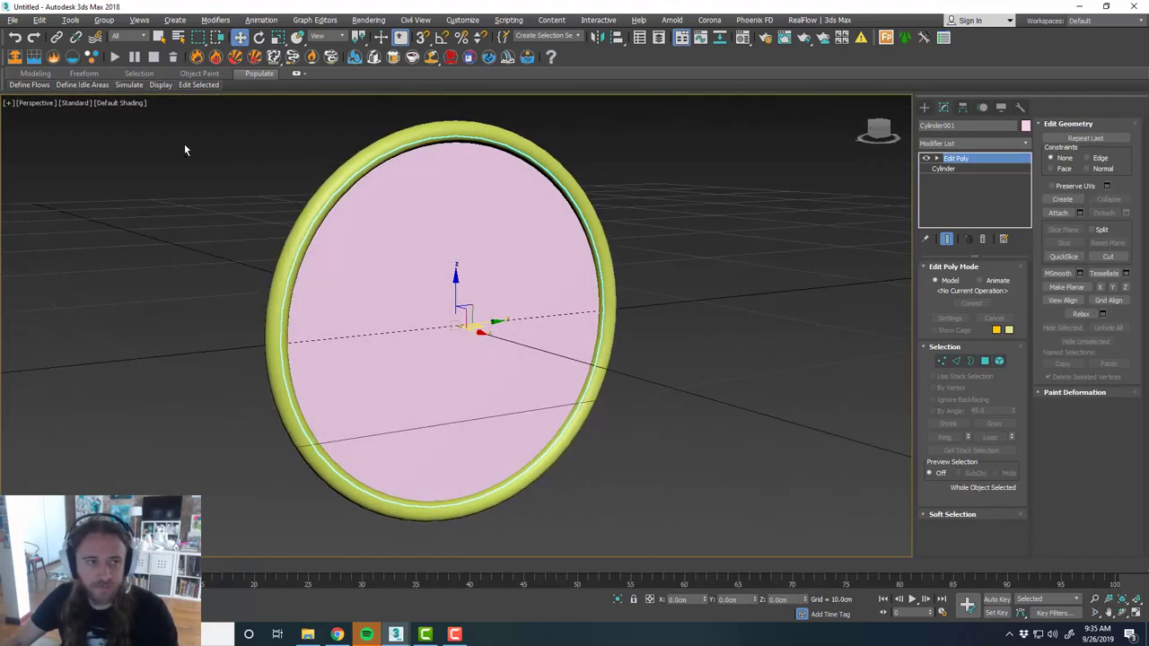
{"action": "left_click", "coordinate": [121, 102]}
{"action": "left_click", "coordinate": [166, 235]}
{"action": "middle_click_drag", "start_coordinate": [617, 344], "coordinate": [684, 312], "text": "alt"}
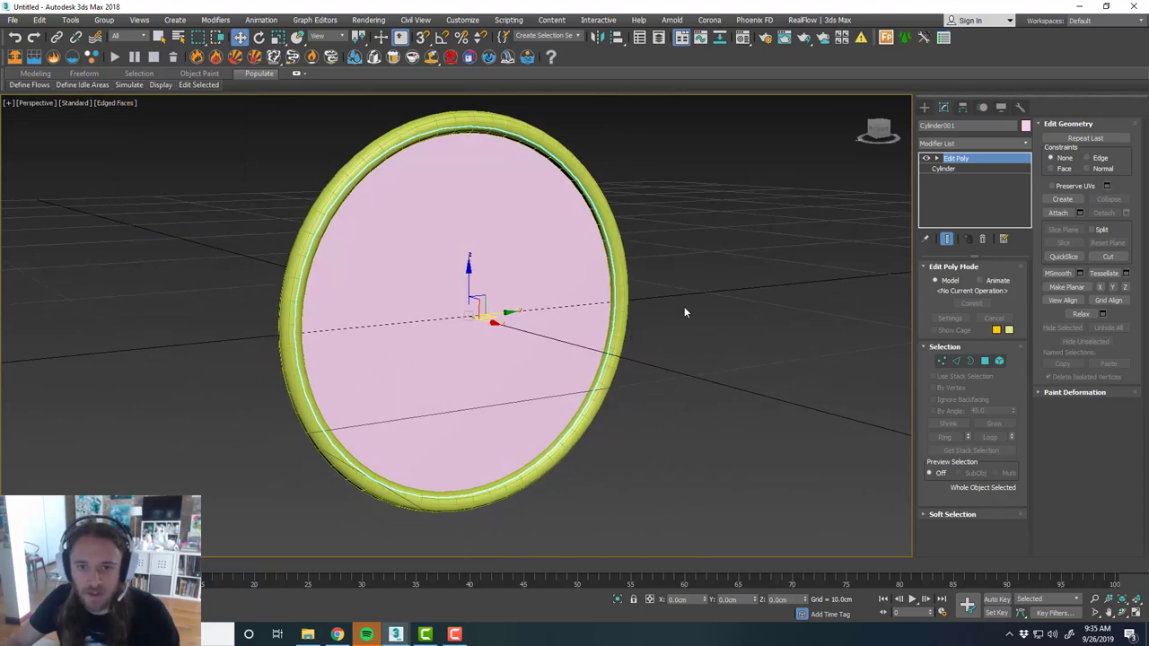
Change the disc's object color to a magenta from the basic colors.
{"action": "left_click", "coordinate": [1029, 145]}
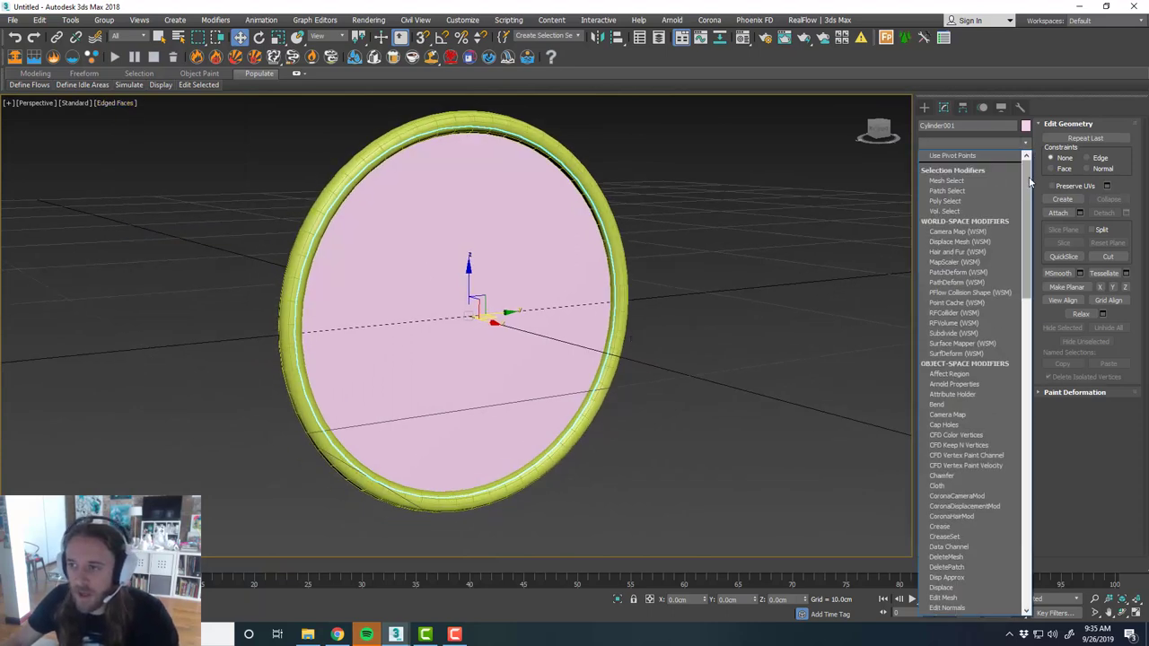
{"action": "left_click", "coordinate": [1028, 128]}
{"action": "left_click", "coordinate": [1027, 128]}
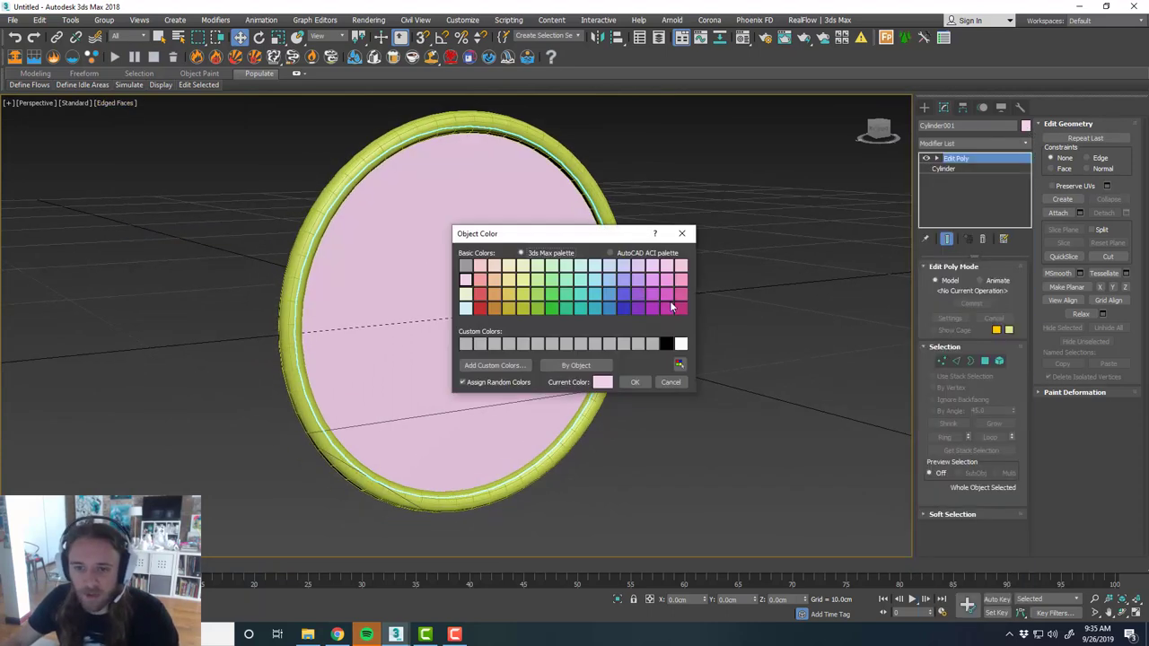
{"action": "left_click", "coordinate": [668, 300]}
{"action": "left_click", "coordinate": [632, 382]}
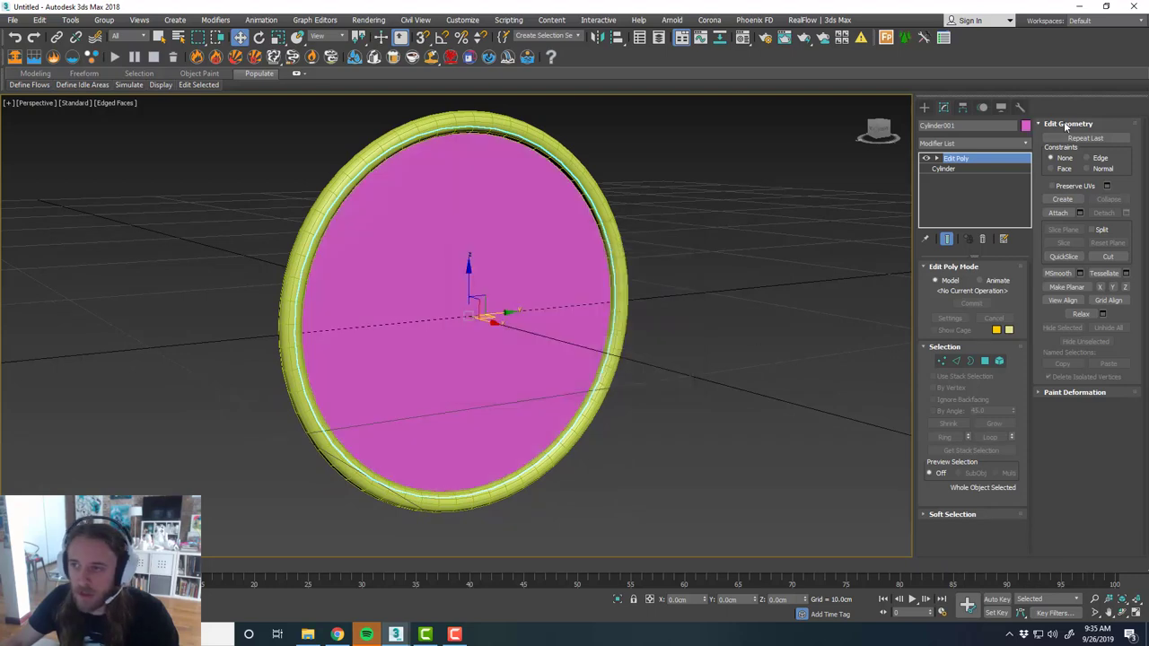
Add a Subdivide modifier to the disc with a size of about 0.68 cm.
{"action": "left_click", "coordinate": [1026, 147]}
{"action": "left_click_drag", "start_coordinate": [1026, 202], "coordinate": [1022, 358]}
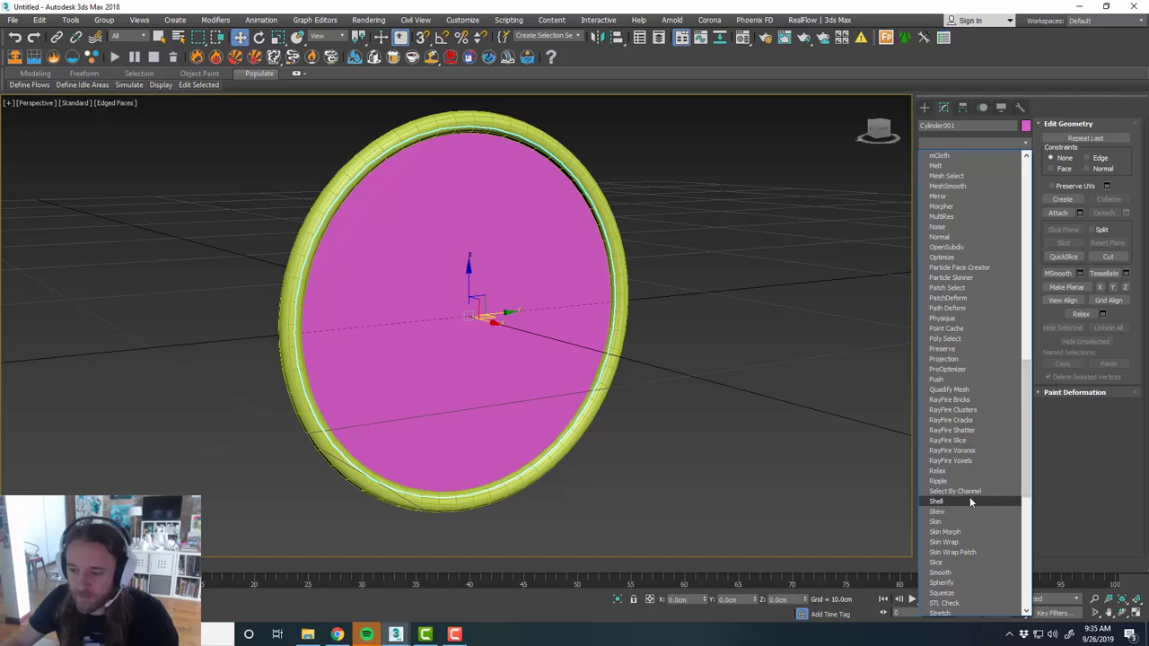
{"action": "scroll", "coordinate": [970, 502], "scroll_direction": "down", "scroll_amount": 3}
{"action": "scroll", "coordinate": [970, 506], "scroll_direction": "down", "scroll_amount": 2}
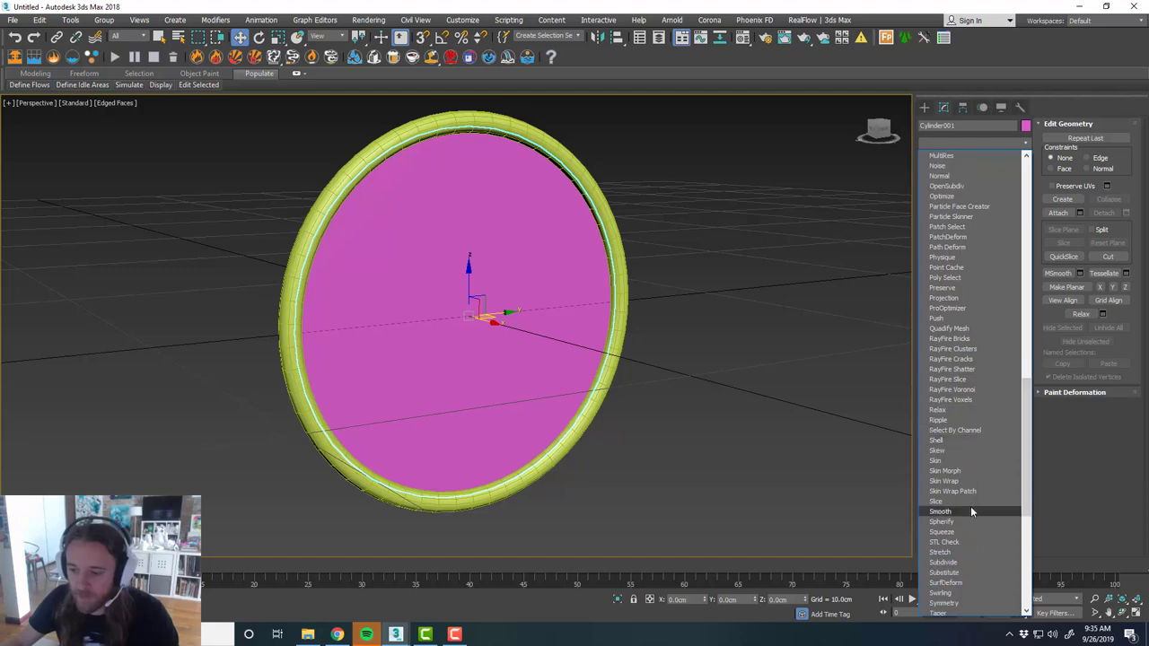
{"action": "left_click", "coordinate": [970, 563]}
{"action": "left_click_drag", "start_coordinate": [999, 285], "coordinate": [999, 308]}
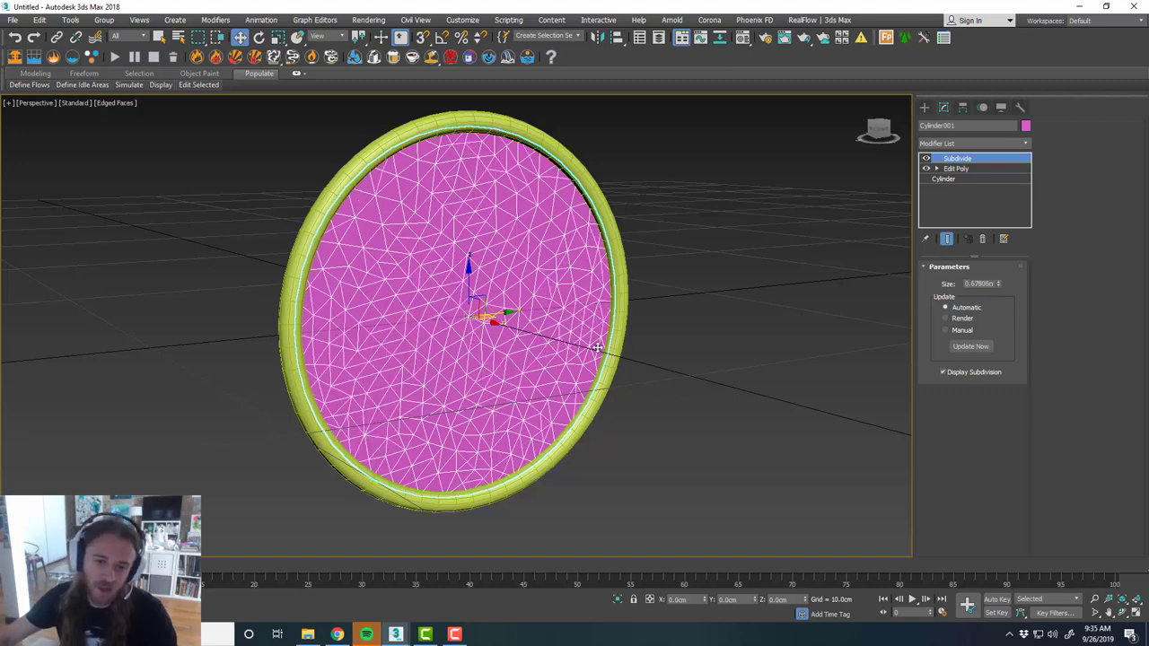
Raise the hoop and disc together to a Z position of 15 cm.
{"action": "scroll", "coordinate": [492, 284], "scroll_direction": "down", "scroll_amount": 2}
{"action": "scroll", "coordinate": [492, 284], "scroll_direction": "down", "scroll_amount": 2}
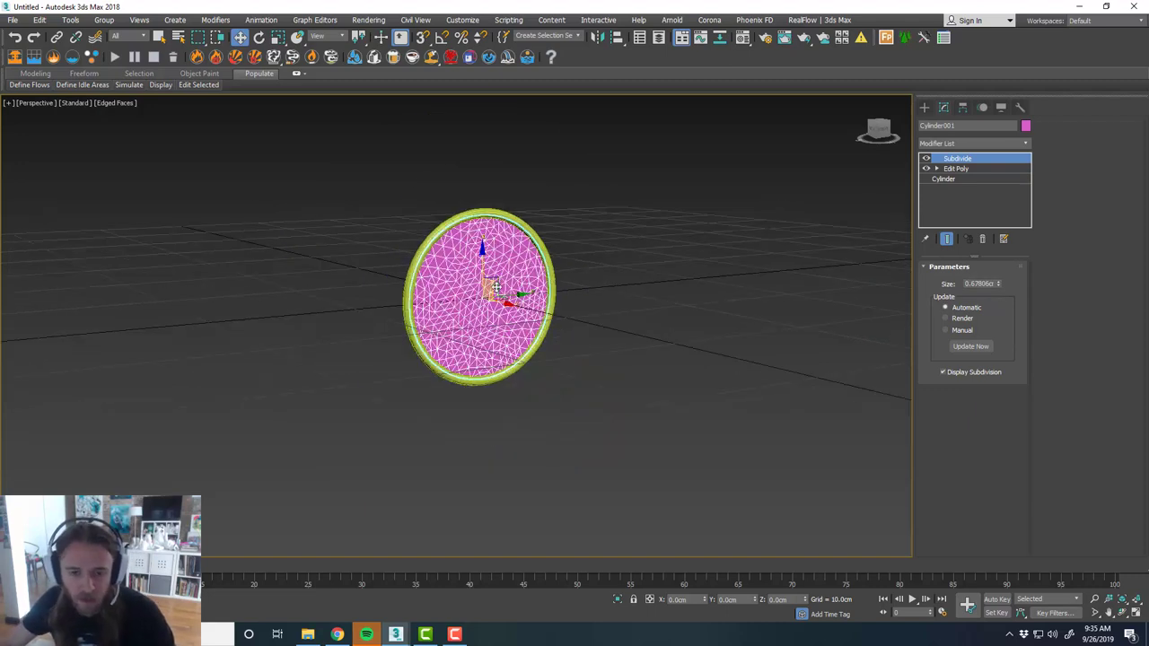
{"action": "left_click_drag", "start_coordinate": [589, 410], "coordinate": [508, 326]}
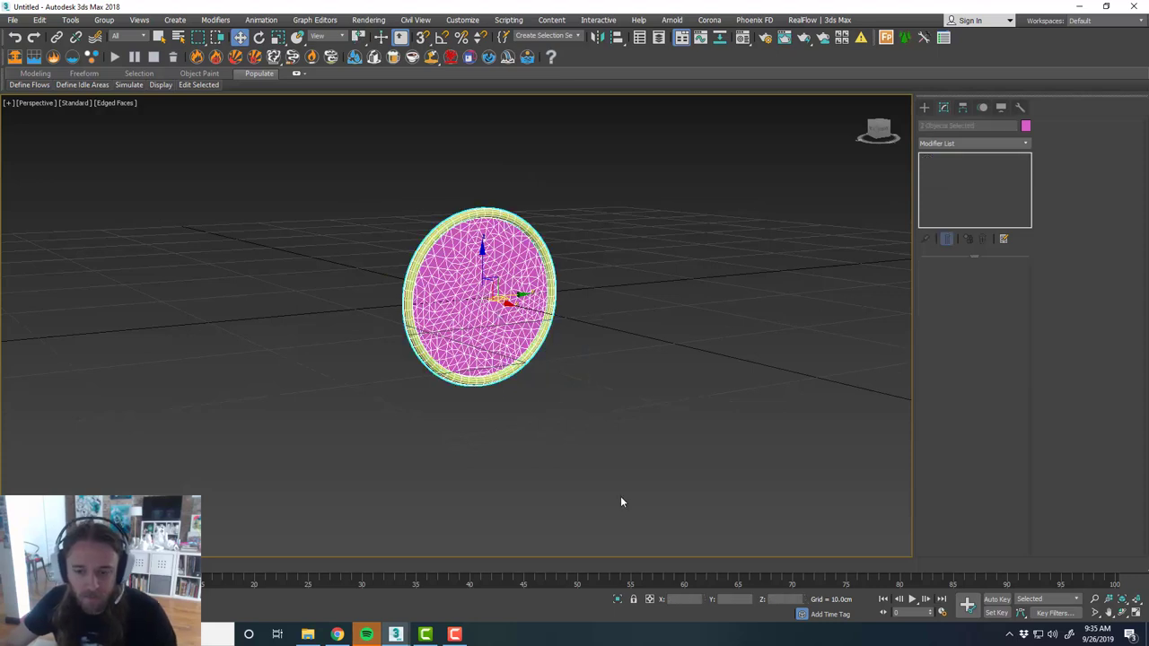
{"action": "left_click", "coordinate": [780, 597]}
{"action": "type", "text": "20"}
{"action": "key", "text": "Return"}
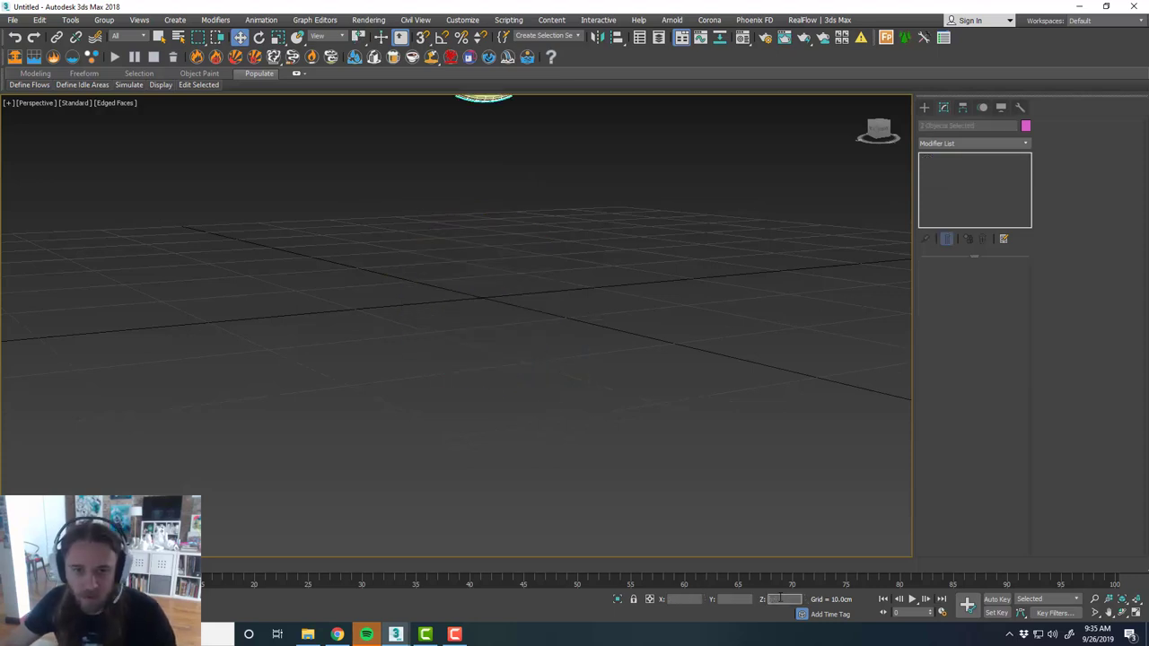
{"action": "type", "text": "10"}
{"action": "key", "text": "Return"}
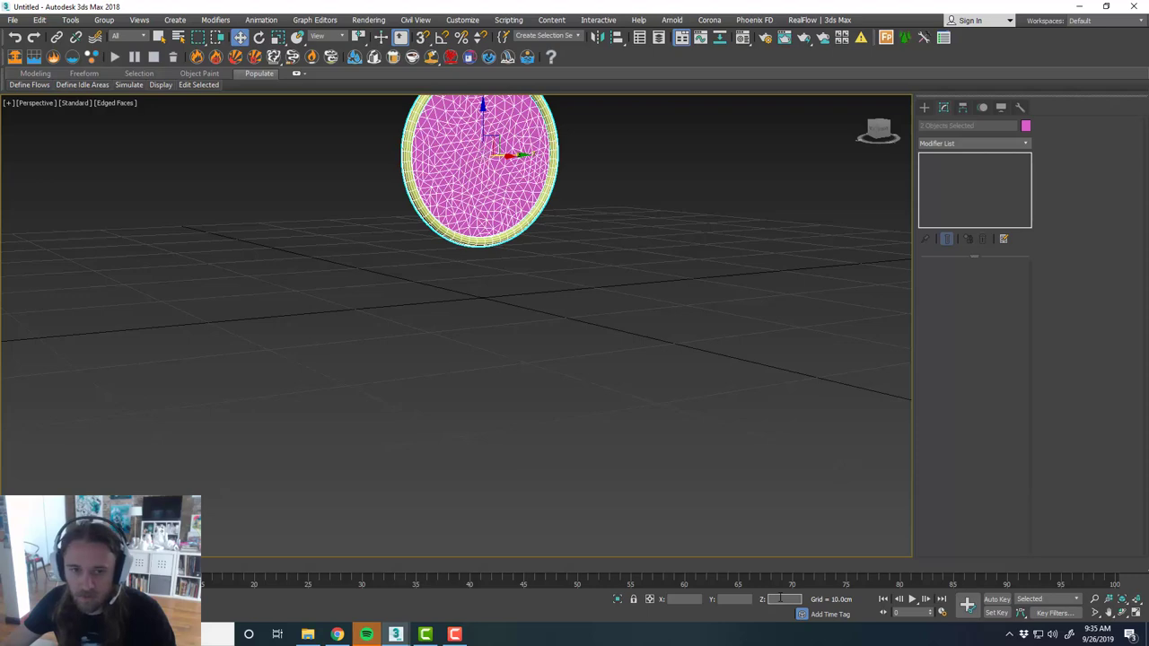
{"action": "middle_click_drag", "start_coordinate": [470, 371], "coordinate": [622, 479], "text": "alt"}
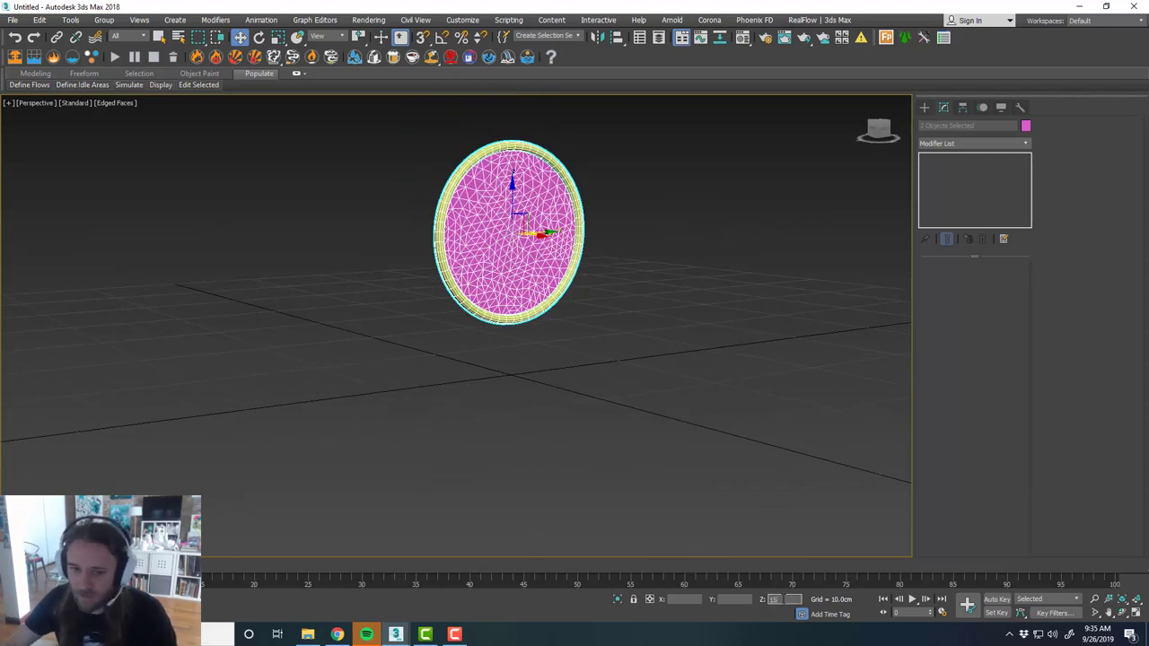
{"action": "key", "text": "Return"}
{"action": "middle_click_drag", "start_coordinate": [518, 360], "coordinate": [505, 431]}
{"action": "left_click", "coordinate": [533, 403]}
Draw a small cylinder at the origin in the Top view, with a radius of about 0.2 cm and a height of about -0.53 cm.
{"action": "key", "text": "alt+w"}
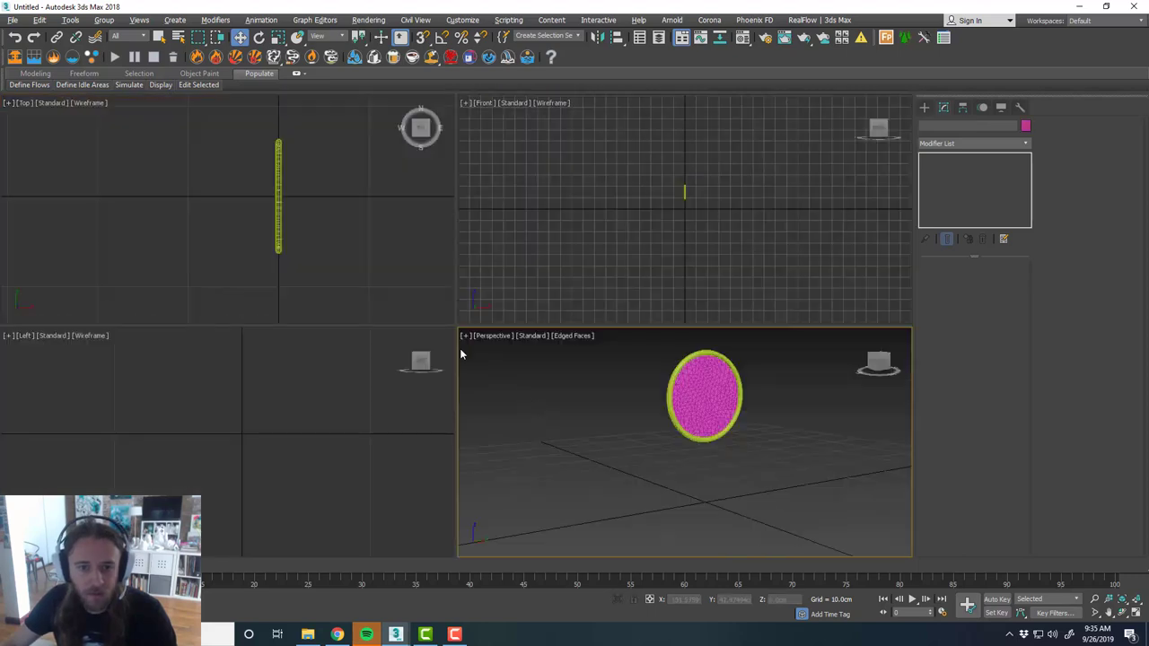
{"action": "left_click", "coordinate": [386, 256]}
{"action": "key", "text": "alt+w"}
{"action": "scroll", "coordinate": [612, 318], "scroll_direction": "up", "scroll_amount": 3}
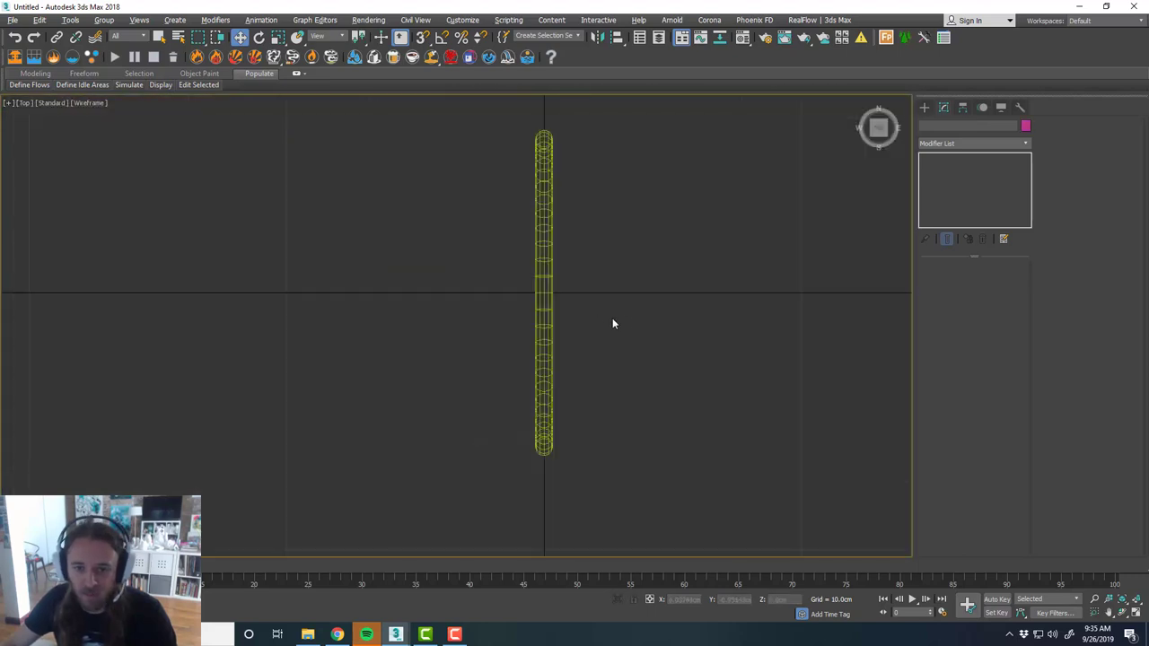
{"action": "left_click", "coordinate": [924, 108]}
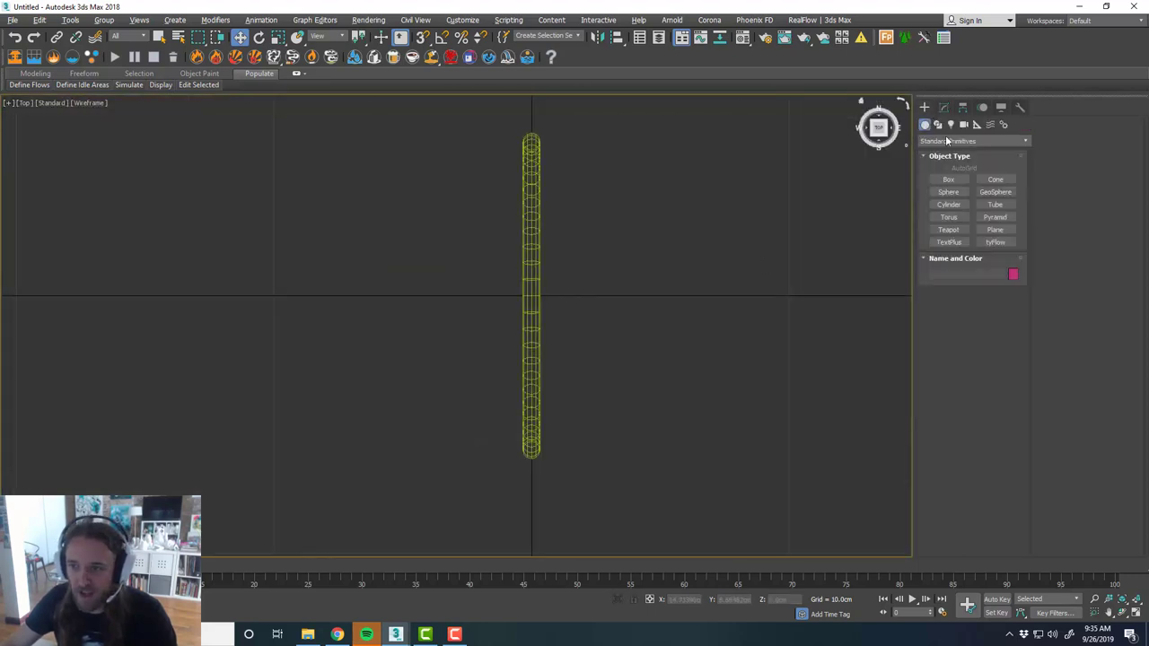
{"action": "left_click", "coordinate": [949, 204]}
{"action": "scroll", "coordinate": [546, 297], "scroll_direction": "up", "scroll_amount": 2}
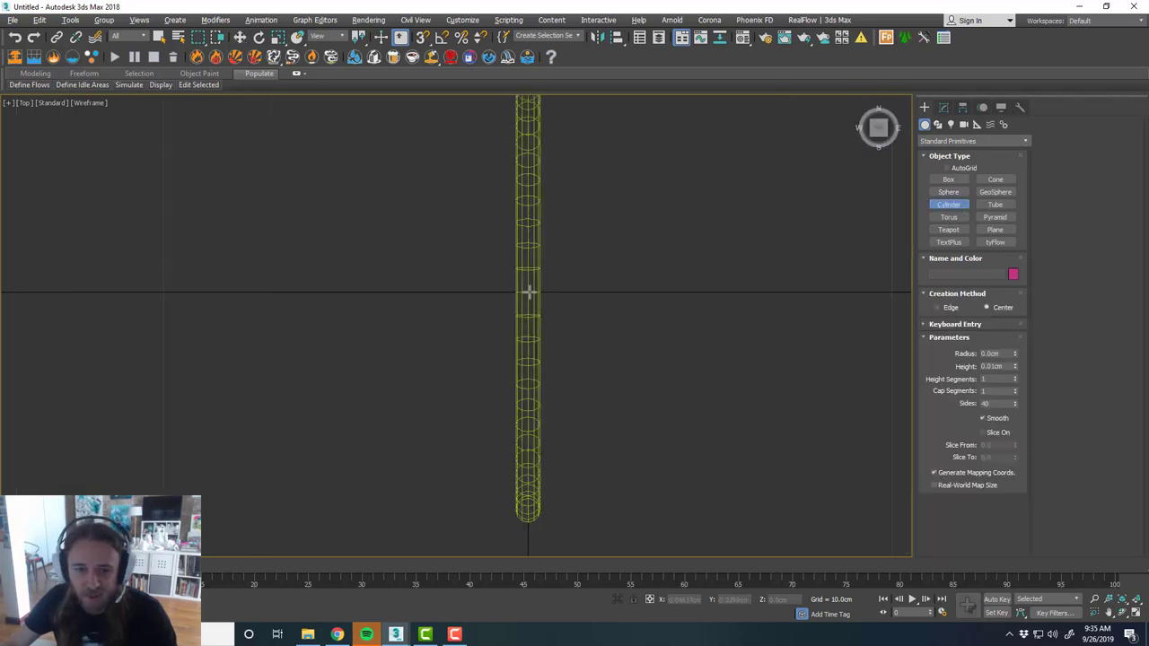
{"action": "left_click_drag", "start_coordinate": [528, 292], "coordinate": [535, 291]}
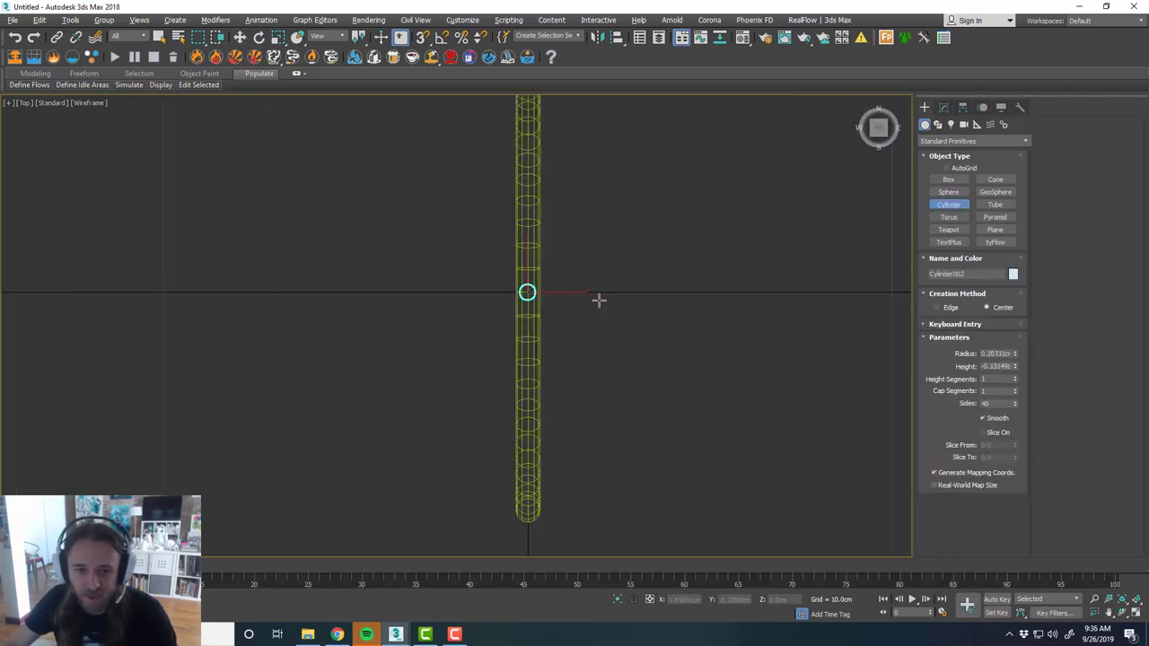
{"action": "left_click", "coordinate": [680, 312]}
Increase the handle cylinder's height to about 8.96 cm so that it reaches the bottom of the hoop, and deselect it.
{"action": "key", "text": "alt+w"}
{"action": "right_click", "coordinate": [386, 462]}
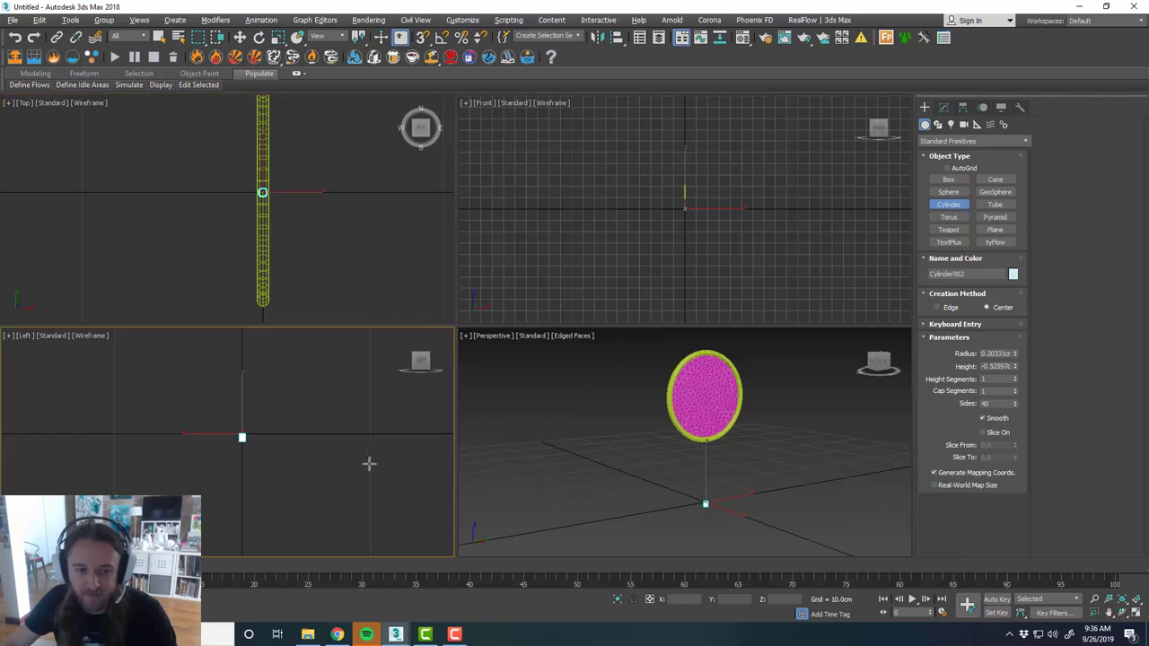
{"action": "key", "text": "alt+w"}
{"action": "scroll", "coordinate": [440, 456], "scroll_direction": "down", "scroll_amount": 2}
{"action": "middle_click_drag", "start_coordinate": [527, 340], "coordinate": [557, 423]}
{"action": "key", "text": "w"}
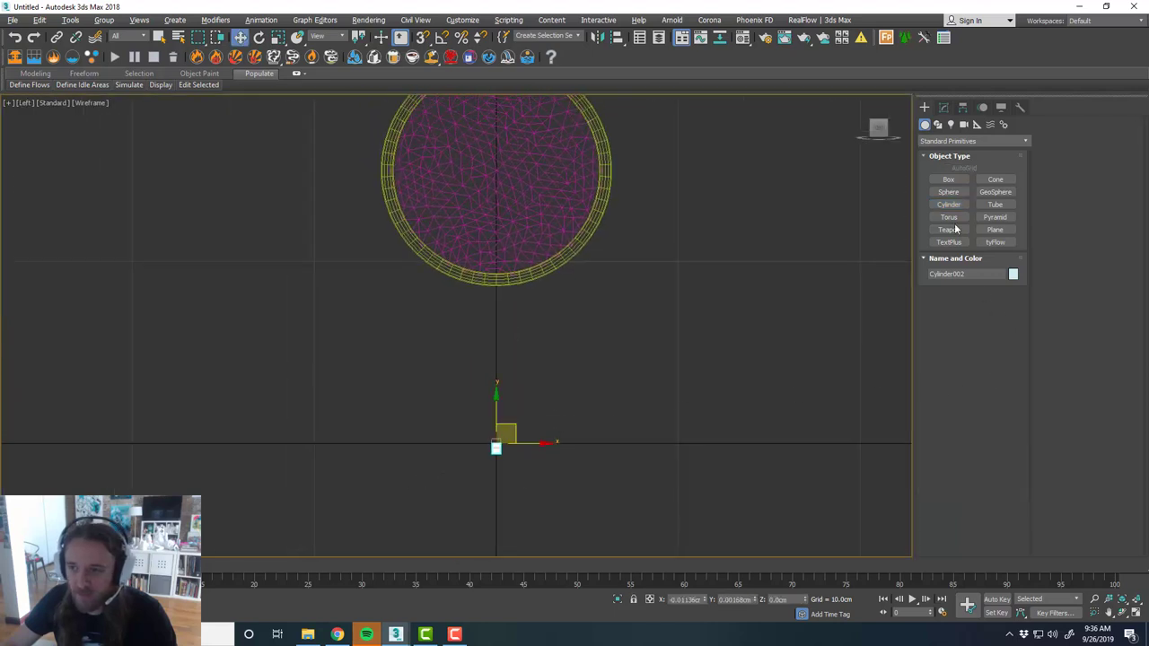
{"action": "left_click", "coordinate": [943, 107]}
{"action": "left_click_drag", "start_coordinate": [1015, 296], "coordinate": [1065, 337]}
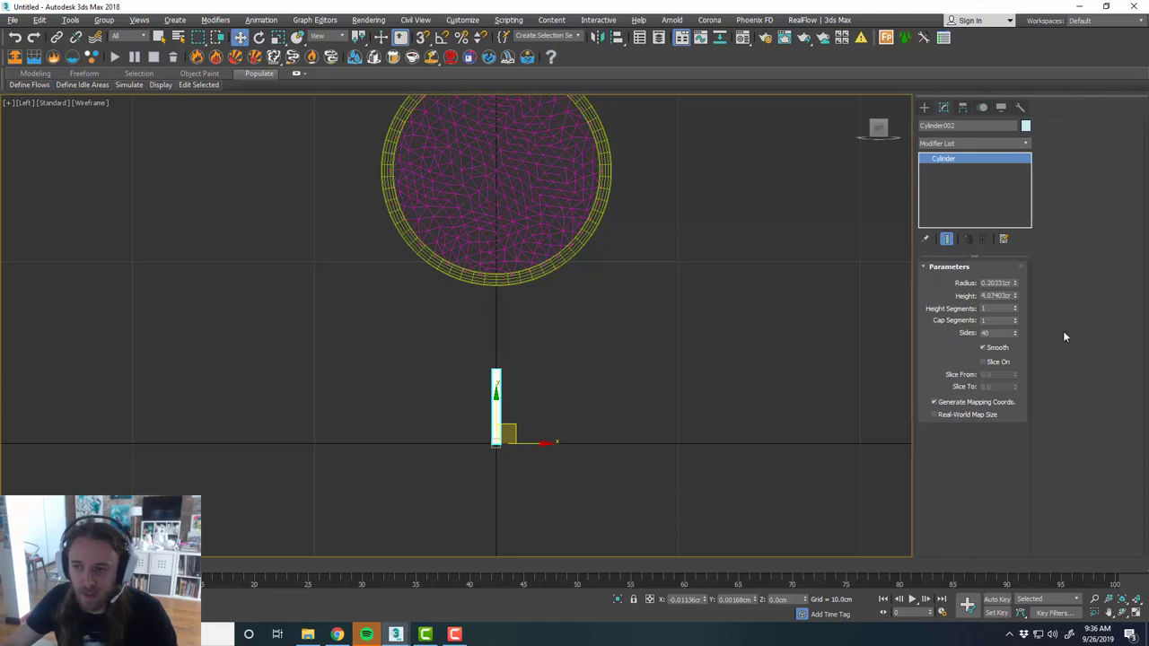
{"action": "left_click_drag", "start_coordinate": [1017, 296], "coordinate": [1017, 225]}
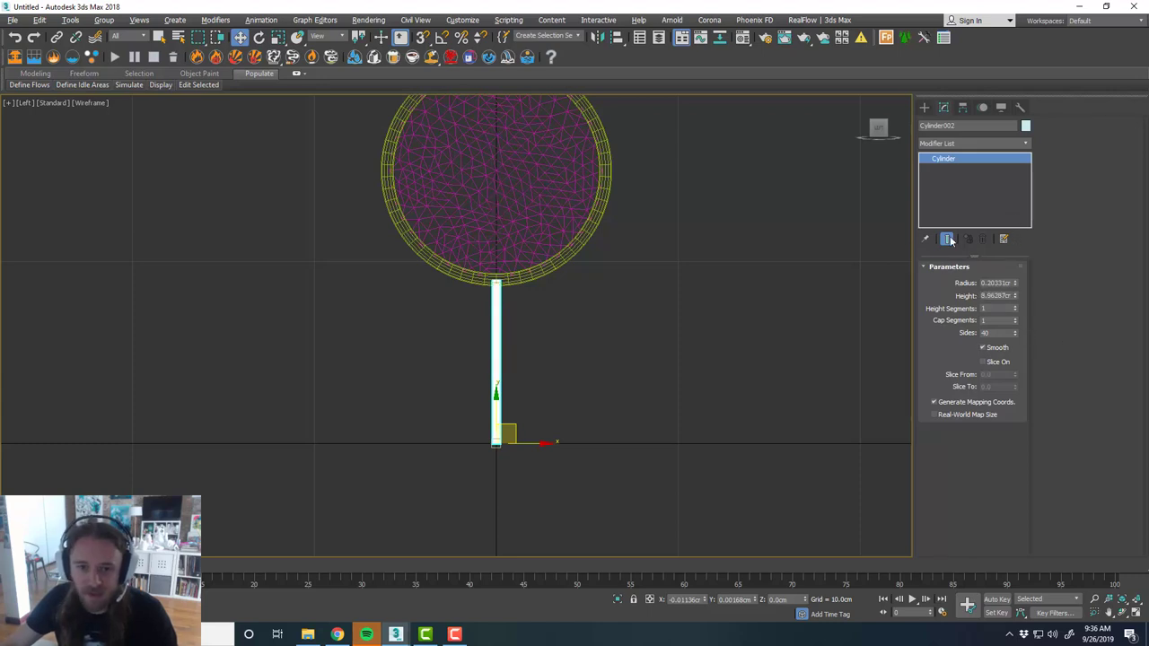
{"action": "key", "text": "alt+w"}
{"action": "key", "text": "alt+w"}
{"action": "left_click", "coordinate": [714, 332]}
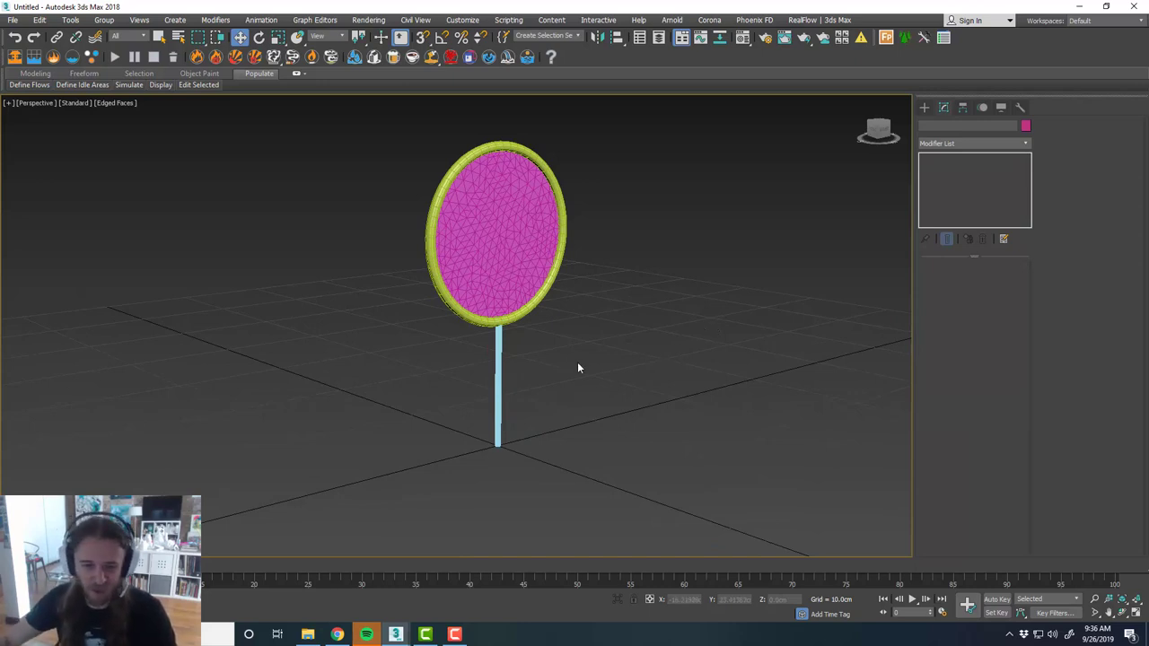
Create a tyFlow object on the ground beside the wand, at about X -1.6 cm and Y 18.2 cm.
{"action": "mouse_move", "coordinate": [597, 331]}
{"action": "middle_mouse_down"}
{"action": "mouse_move", "coordinate": [602, 354]}
{"action": "mouse_move", "coordinate": [584, 344]}
{"action": "mouse_move", "coordinate": [602, 352]}
{"action": "middle_mouse_up"}
{"action": "middle_click_drag", "start_coordinate": [757, 284], "coordinate": [762, 286]}
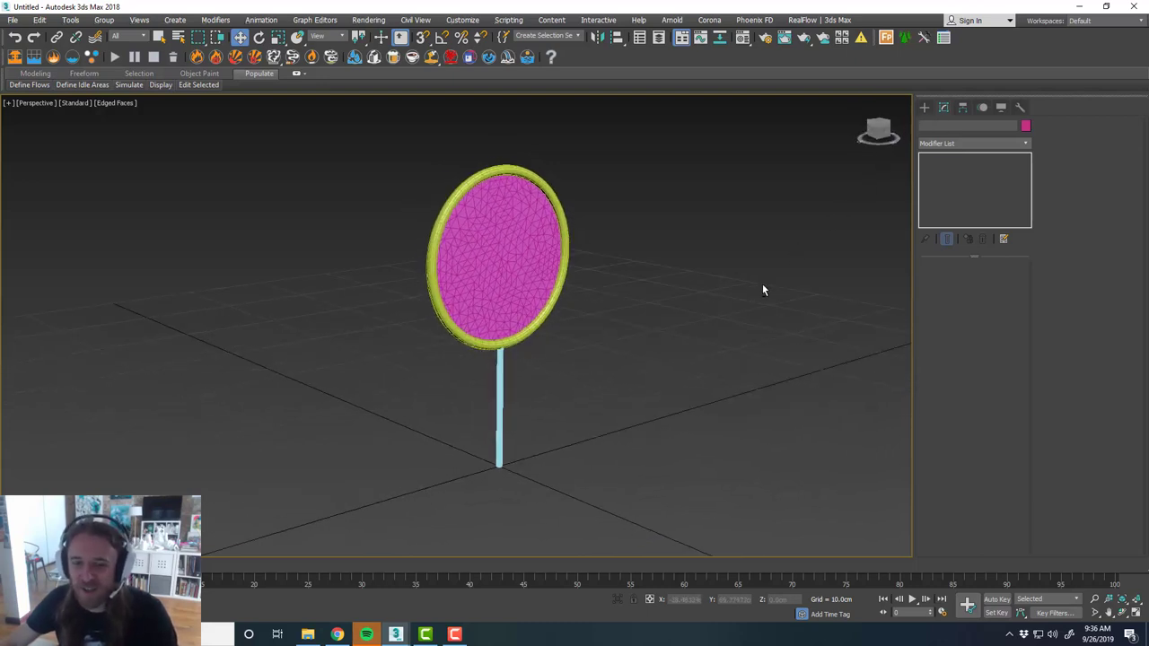
{"action": "left_click", "coordinate": [924, 107]}
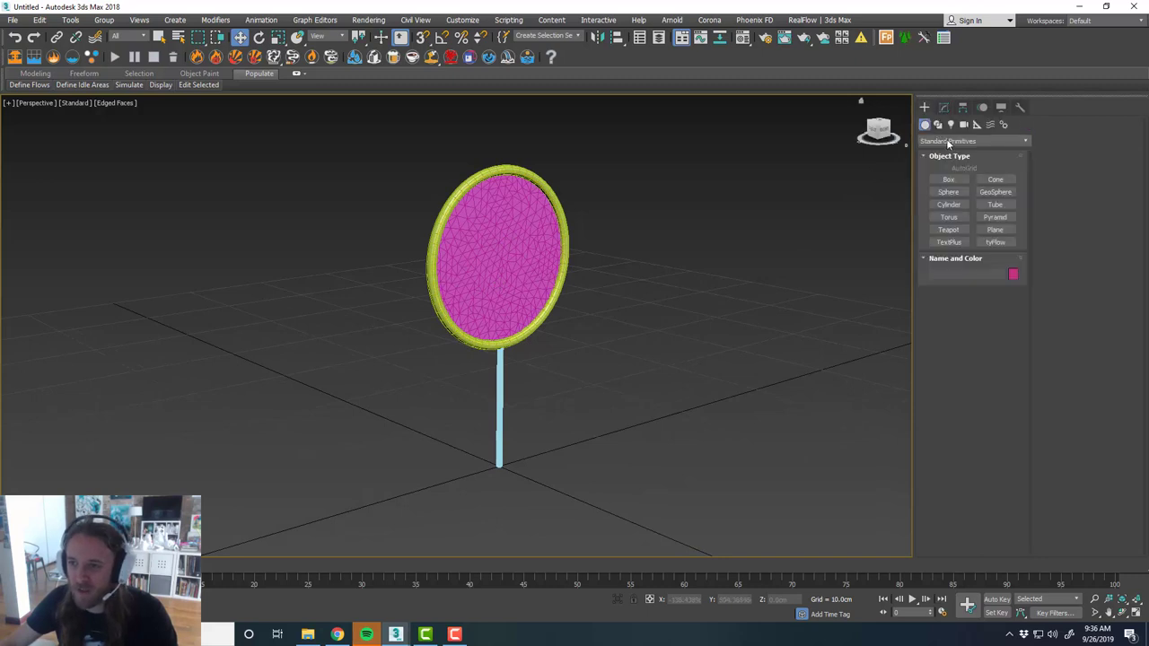
{"action": "left_click", "coordinate": [1004, 244]}
{"action": "left_click_drag", "start_coordinate": [653, 409], "coordinate": [670, 396]}
{"action": "key", "text": "w"}
{"action": "middle_click_drag", "start_coordinate": [728, 408], "coordinate": [731, 401]}
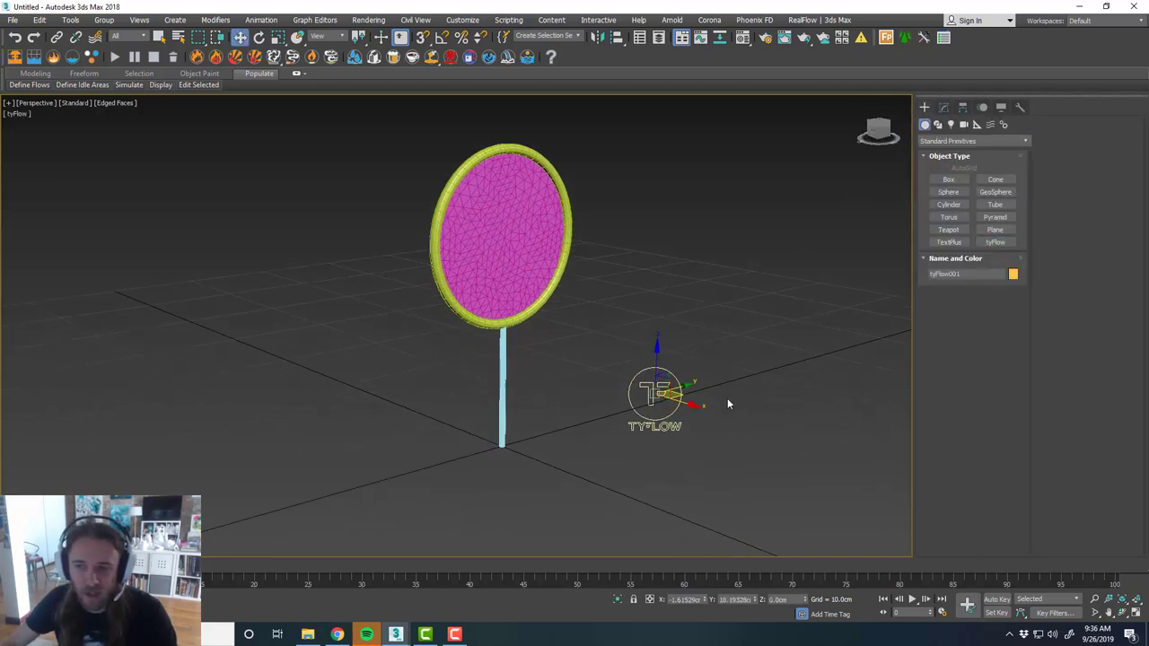
Draw a rectangular tyIcon helper in the Left view from the hoop's centre, about 9.0 cm long and 8.3 cm wide.
{"action": "left_click", "coordinate": [978, 124]}
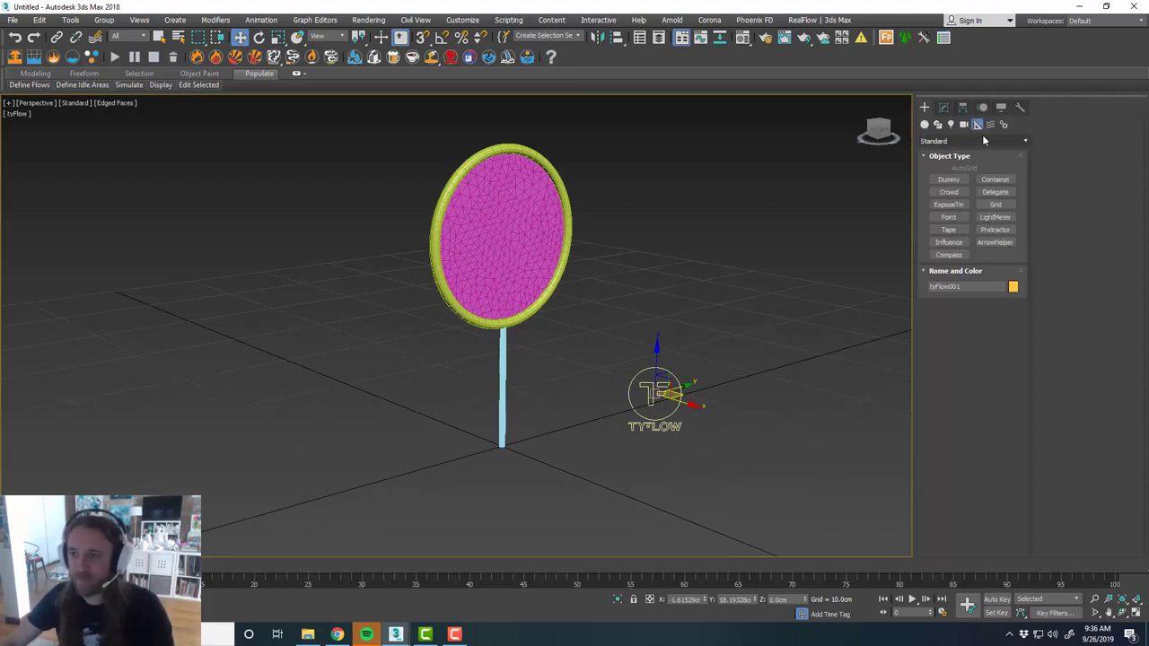
{"action": "left_click", "coordinate": [989, 125]}
{"action": "left_click", "coordinate": [976, 125]}
{"action": "left_click", "coordinate": [976, 142]}
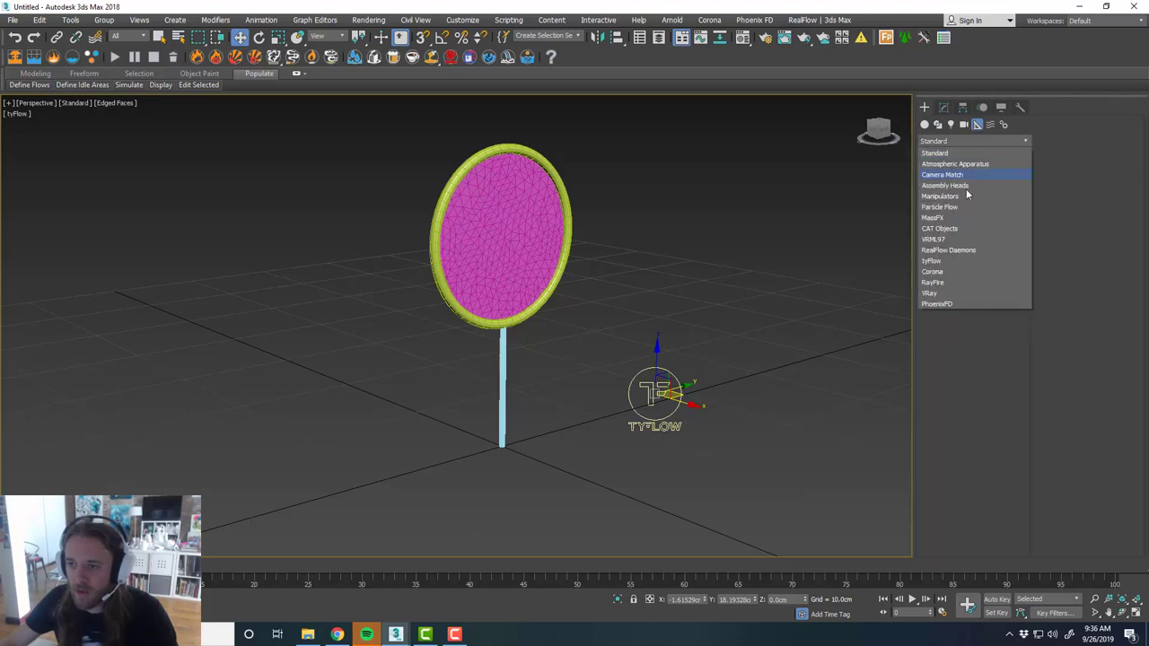
{"action": "left_click", "coordinate": [965, 261]}
{"action": "left_click", "coordinate": [948, 179]}
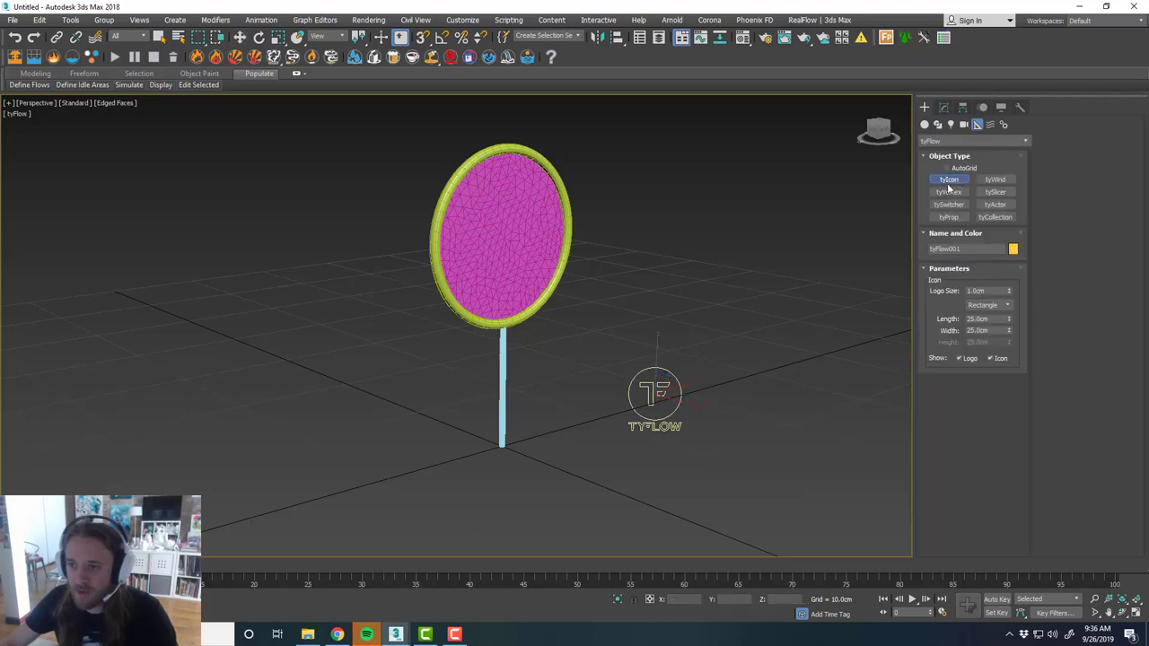
{"action": "middle_click_drag", "start_coordinate": [720, 311], "coordinate": [716, 311]}
{"action": "key", "text": "alt+w"}
{"action": "middle_click", "coordinate": [375, 397]}
{"action": "key", "text": "alt+w"}
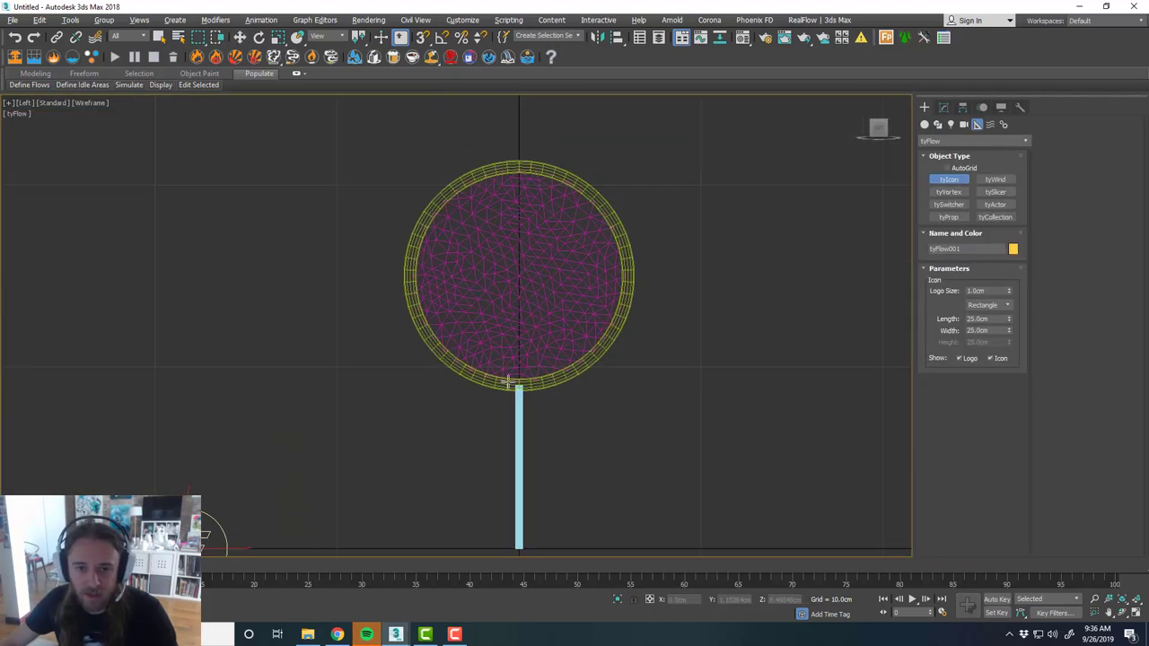
{"action": "left_click_drag", "start_coordinate": [512, 267], "coordinate": [744, 479]}
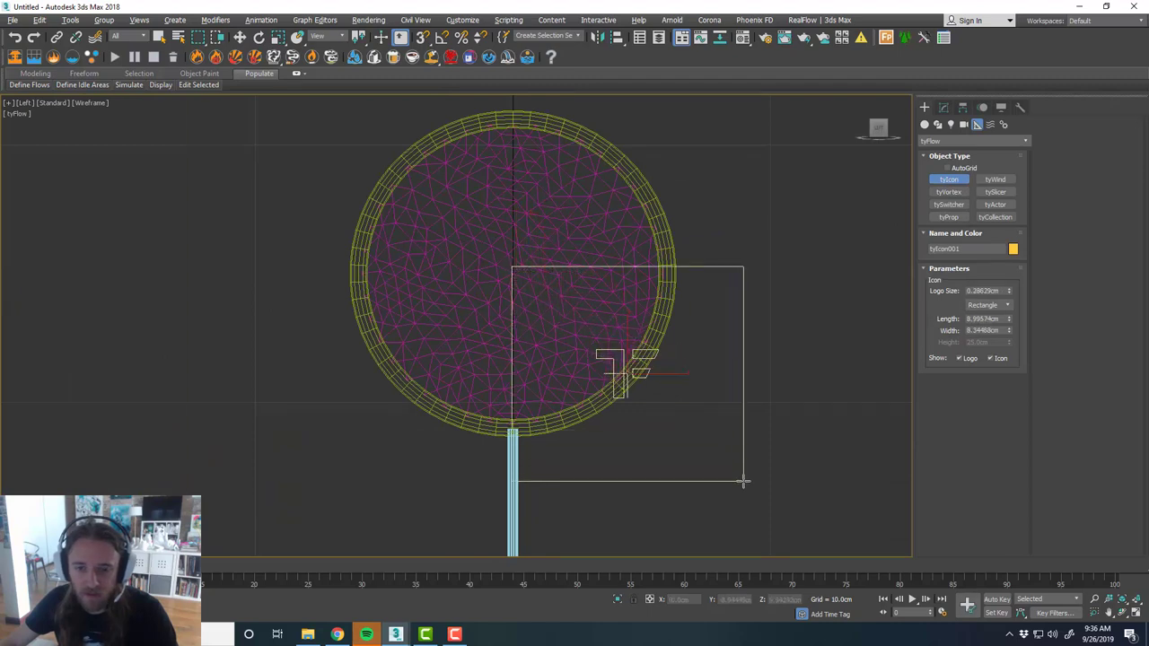
{"action": "middle_click_drag", "start_coordinate": [816, 392], "coordinate": [799, 374]}
Set the tyIcon's shape to Sphere.
{"action": "left_click", "coordinate": [993, 306]}
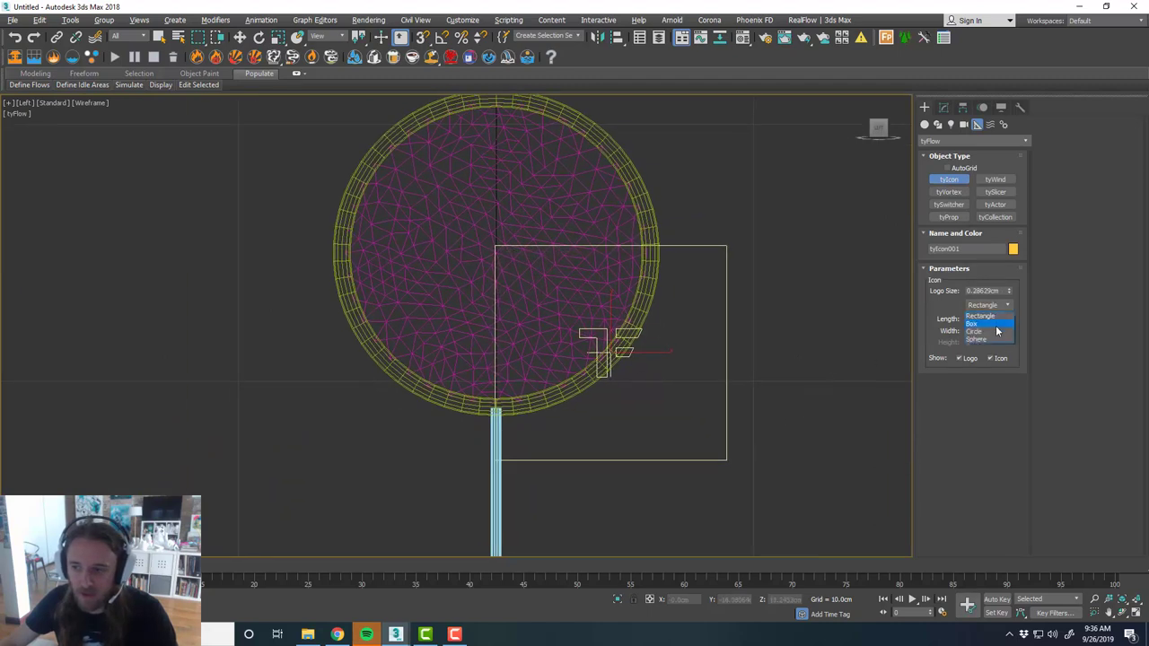
{"action": "left_click", "coordinate": [997, 341]}
{"action": "middle_click_drag", "start_coordinate": [680, 349], "coordinate": [700, 359]}
Move the tyIcon to the centre of the hoop and set its X and Y positions to 0.
{"action": "key", "text": "w"}
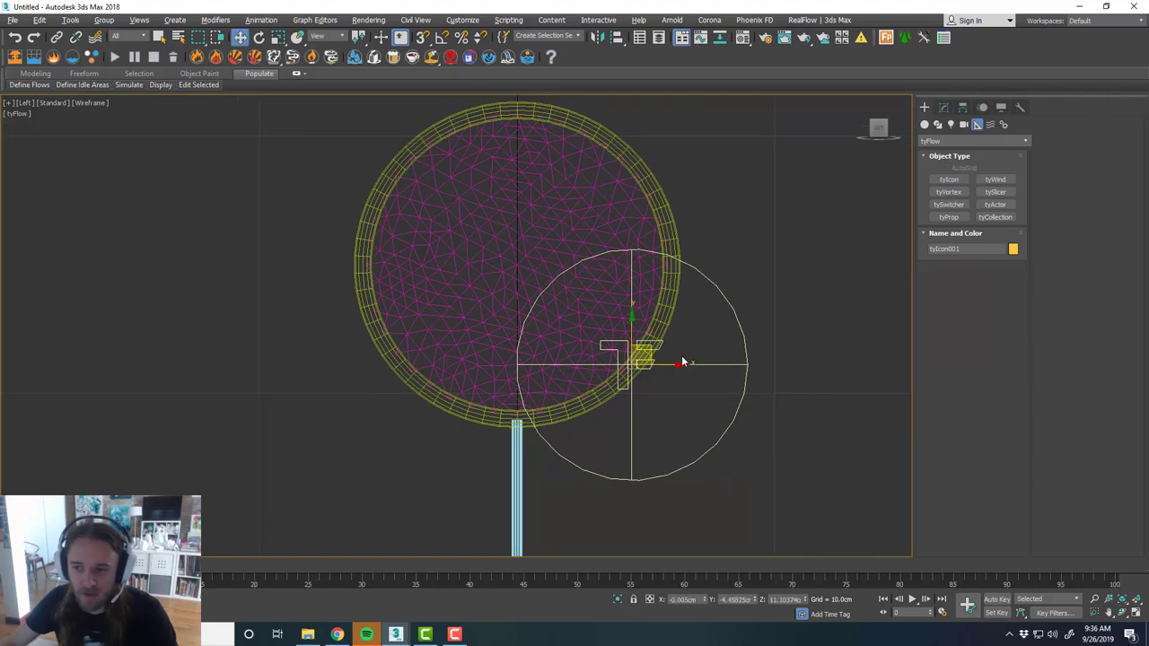
{"action": "left_click_drag", "start_coordinate": [647, 346], "coordinate": [533, 246]}
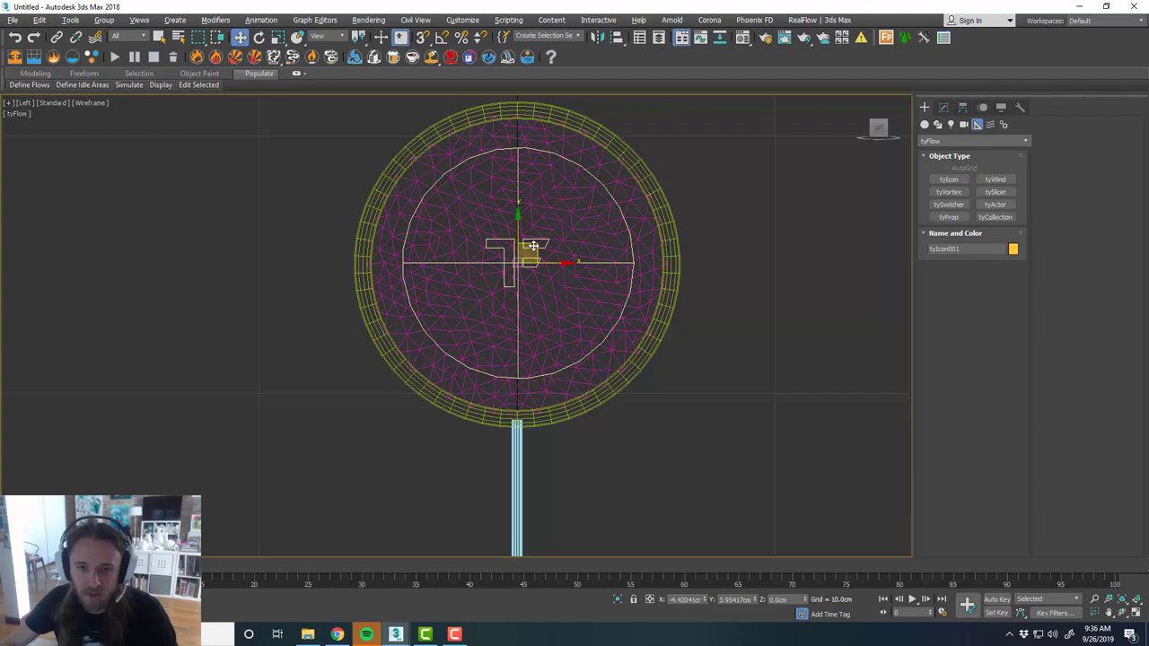
{"action": "scroll", "coordinate": [533, 245], "scroll_direction": "down", "scroll_amount": 4}
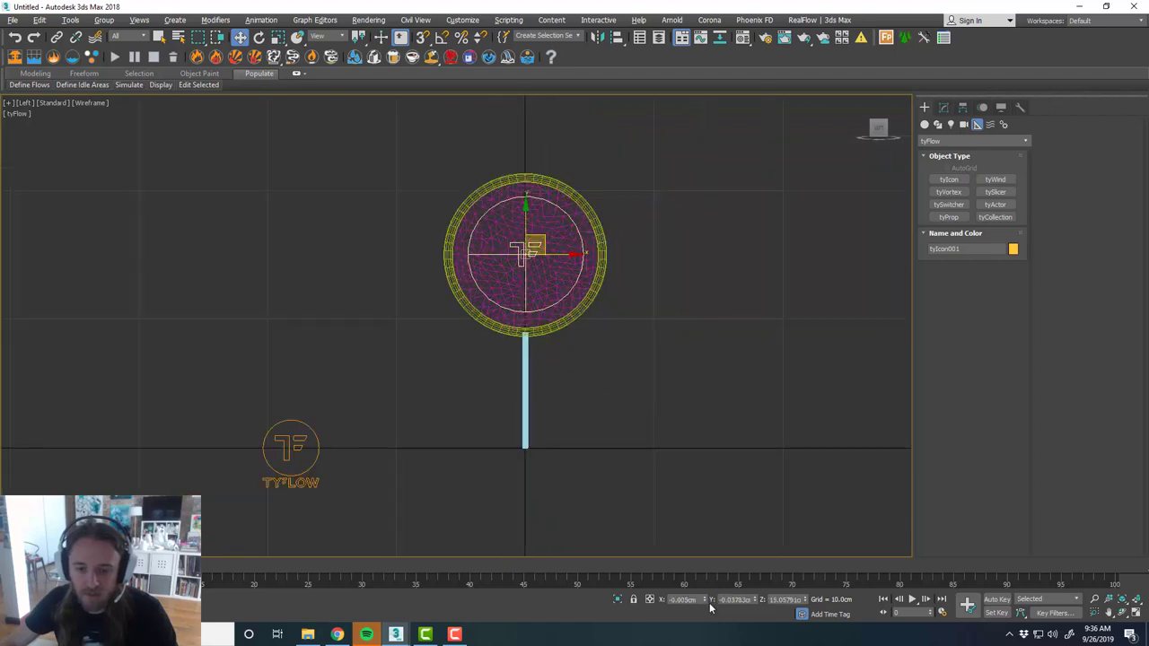
{"action": "left_click_drag", "start_coordinate": [699, 599], "coordinate": [662, 598]}
{"action": "type", "text": "0"}
{"action": "key", "text": "Tab"}
{"action": "type", "text": "0"}
{"action": "key", "text": "Tab"}
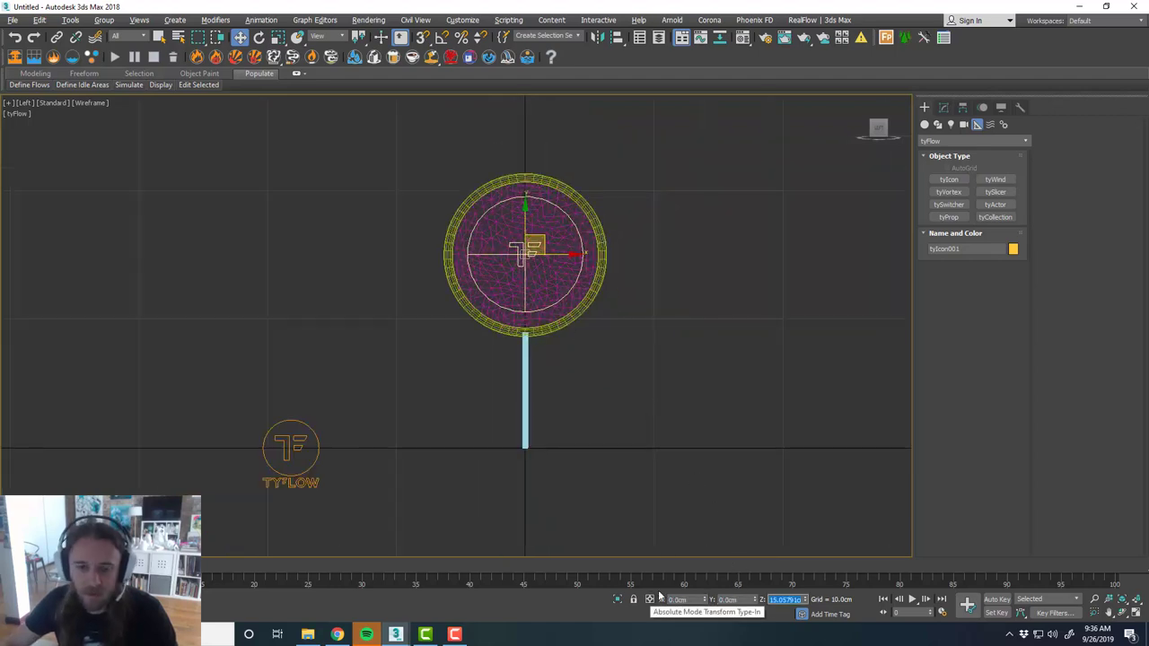
Rename the subdivided disc as SoapFilm and deselect it.
{"action": "scroll", "coordinate": [553, 297], "scroll_direction": "up", "scroll_amount": 4}
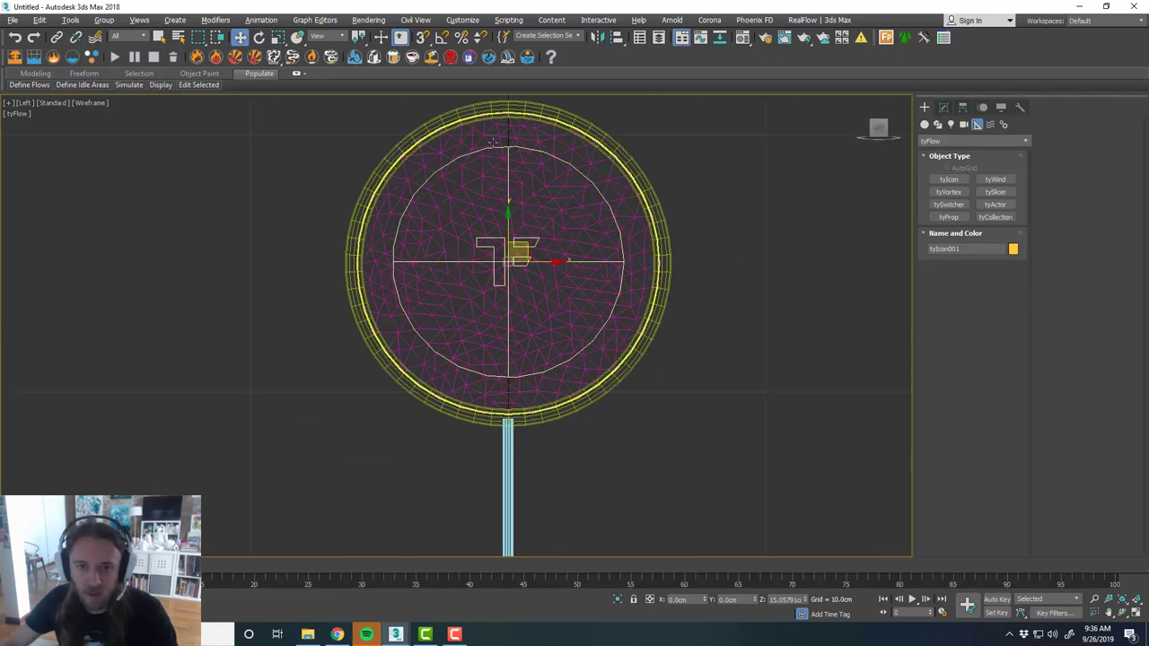
{"action": "left_click", "coordinate": [943, 108]}
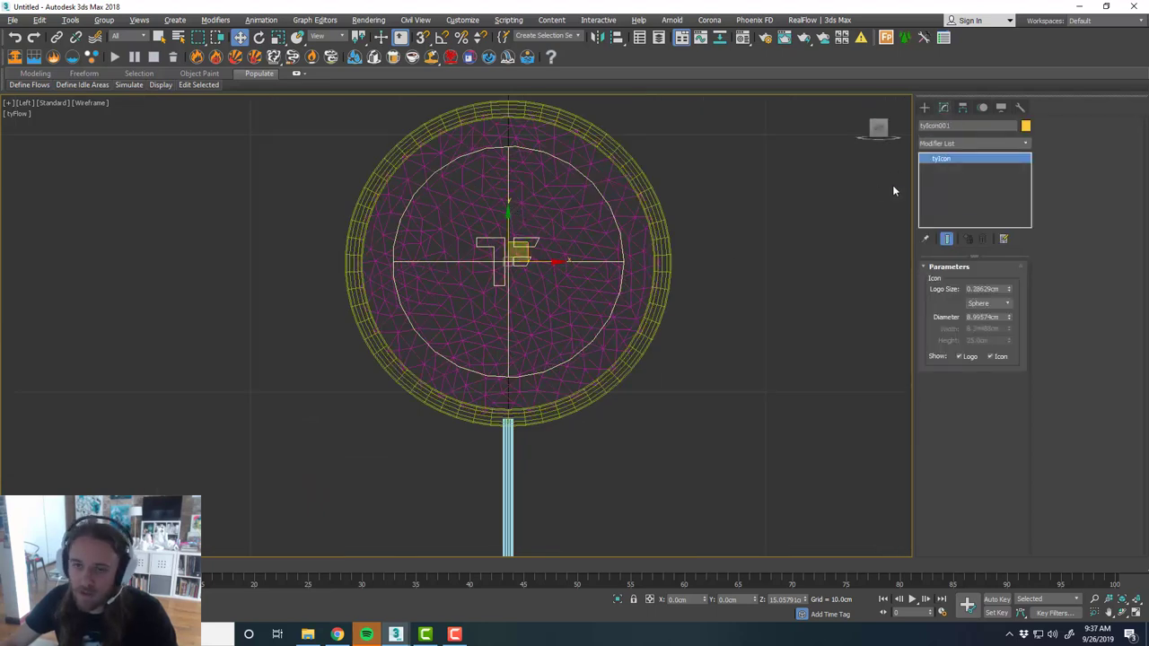
{"action": "left_click", "coordinate": [639, 212]}
{"action": "left_click_drag", "start_coordinate": [974, 123], "coordinate": [884, 122]}
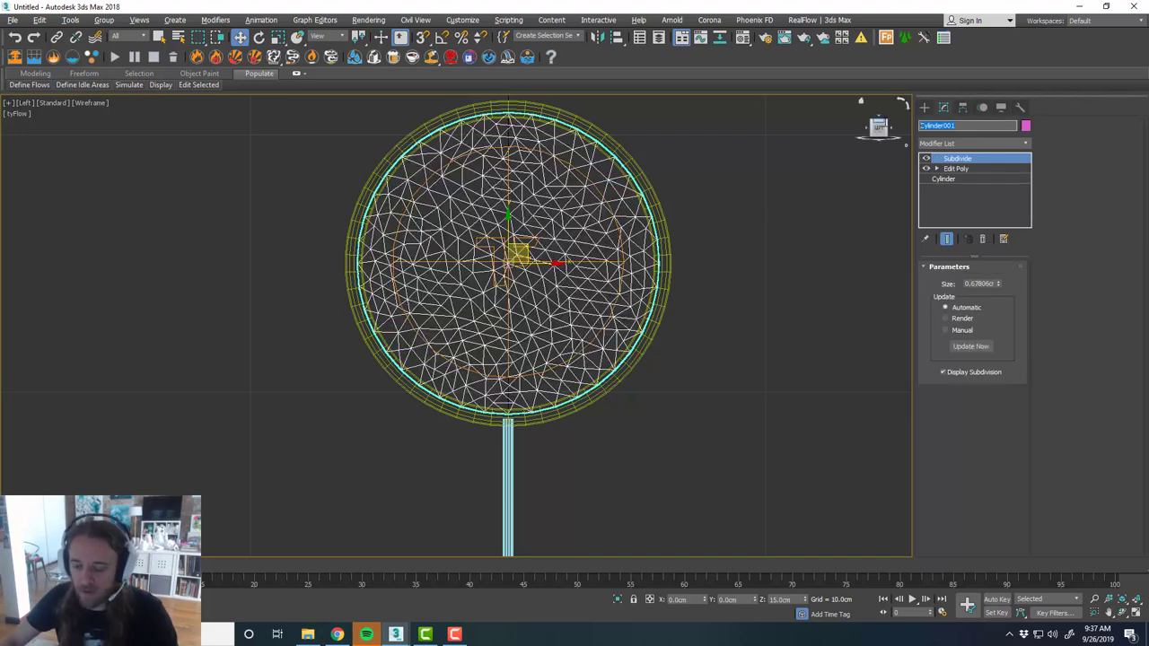
{"action": "type", "text": "SSoapF"}
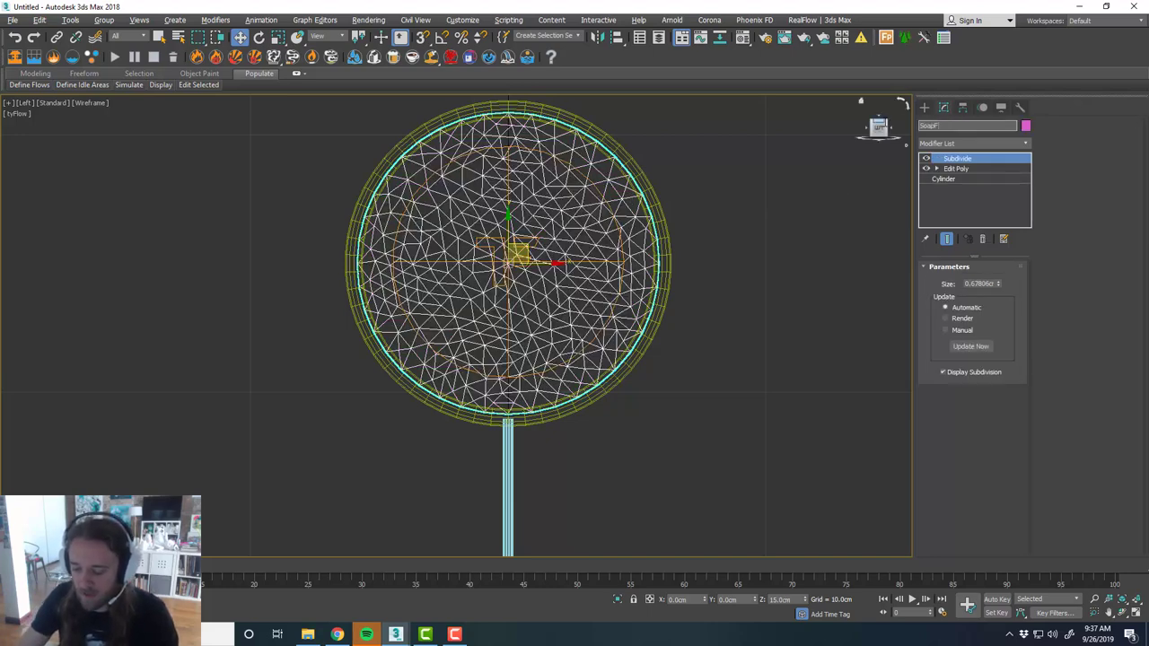
{"action": "type", "text": "ilm"}
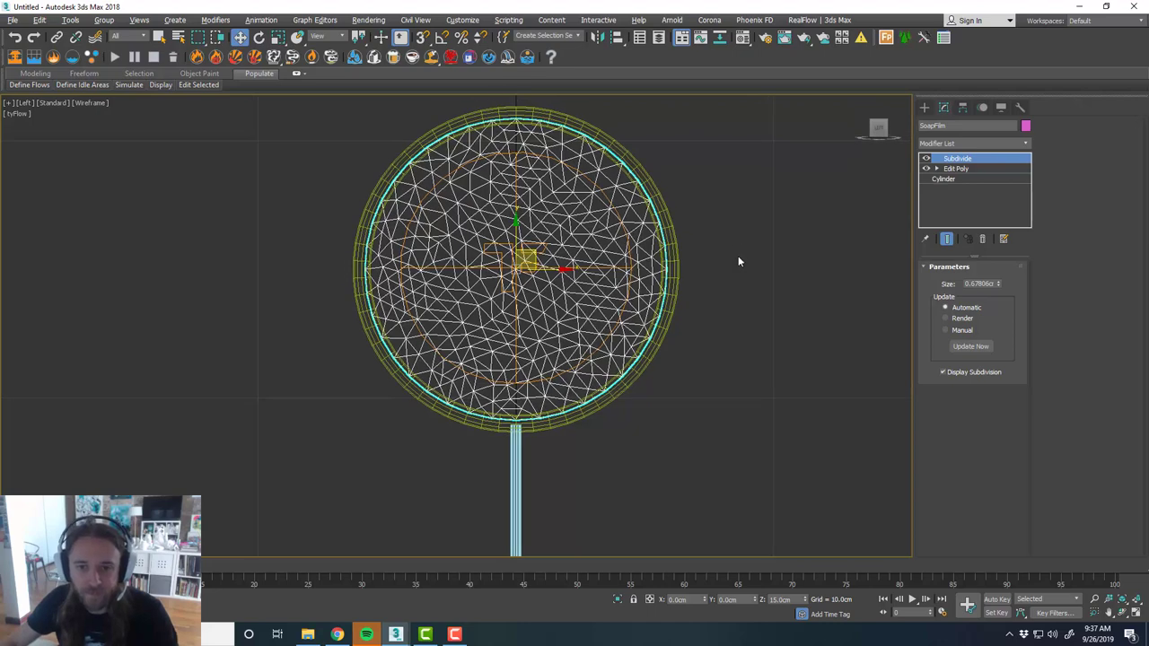
{"action": "left_click", "coordinate": [738, 261]}
Change the tyIcon's shape to Circle.
{"action": "left_click", "coordinate": [630, 267]}
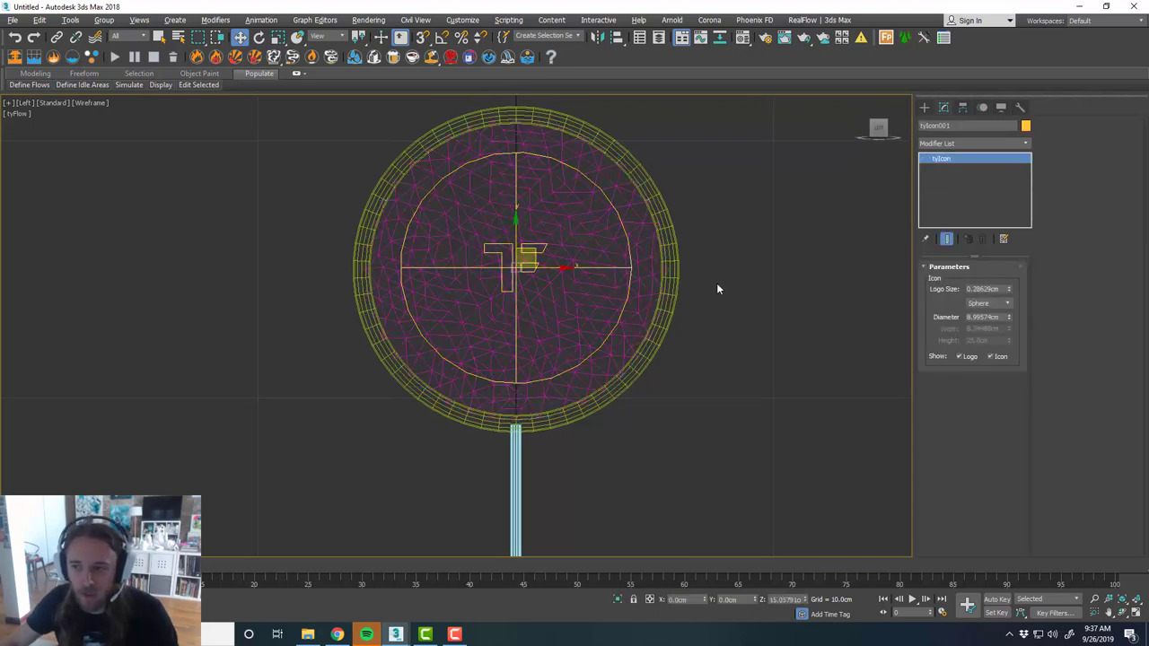
{"action": "key", "text": "alt+w"}
{"action": "key", "text": "alt+w"}
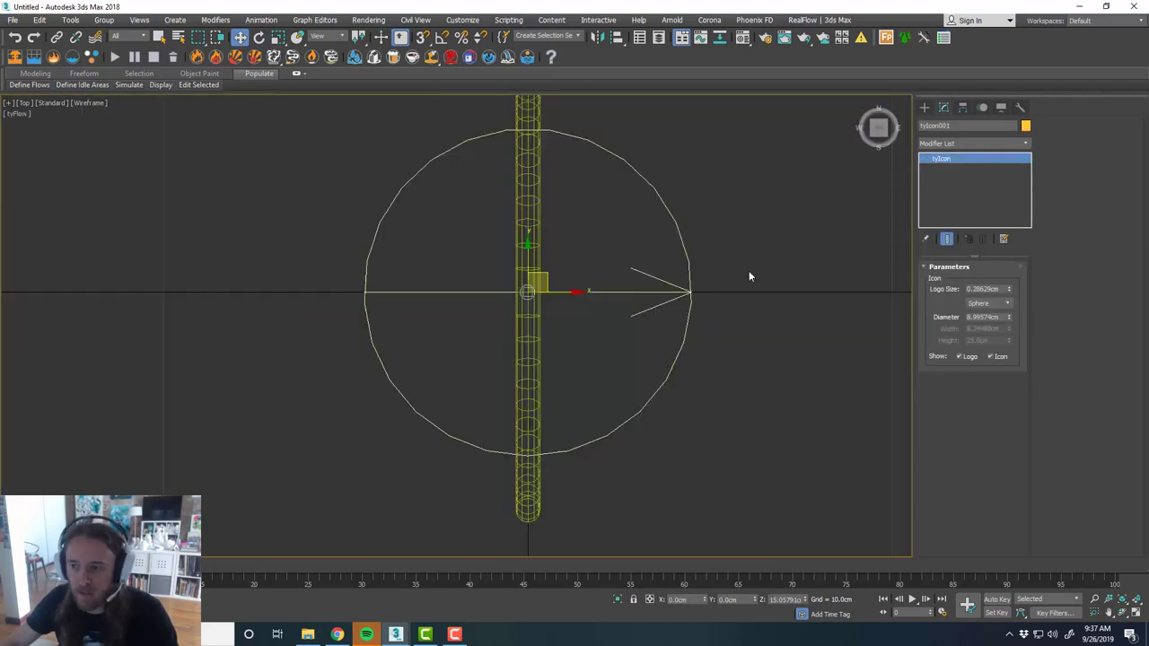
{"action": "left_click", "coordinate": [1006, 305]}
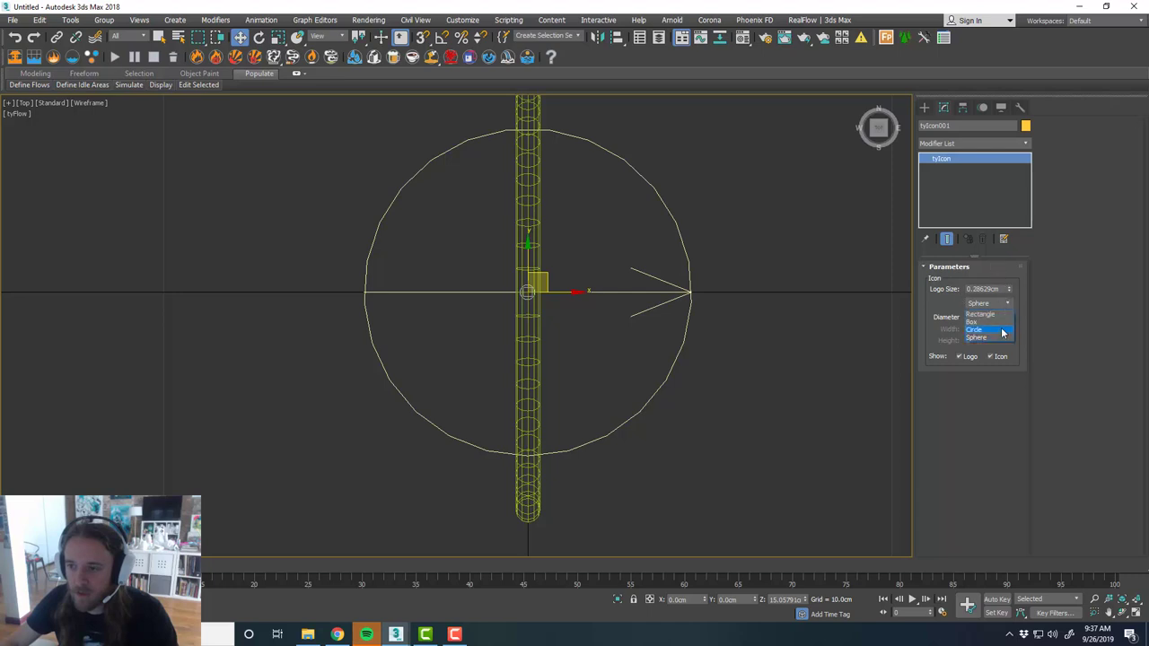
{"action": "left_click", "coordinate": [996, 334]}
Move the circular tyIcon back along X behind the hoop, to an X position of about -7.68 cm.
{"action": "scroll", "coordinate": [601, 314], "scroll_direction": "down", "scroll_amount": 3}
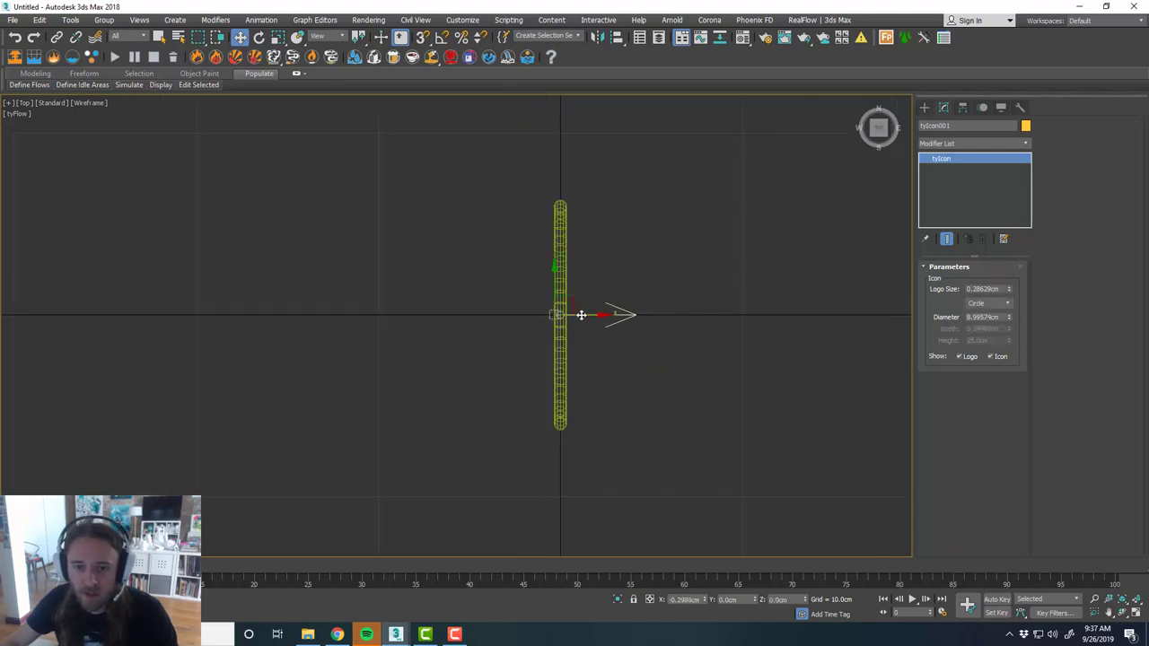
{"action": "left_click_drag", "start_coordinate": [587, 316], "coordinate": [451, 313]}
{"action": "key", "text": "alt+w"}
{"action": "middle_click", "coordinate": [694, 430]}
{"action": "key", "text": "alt+w"}
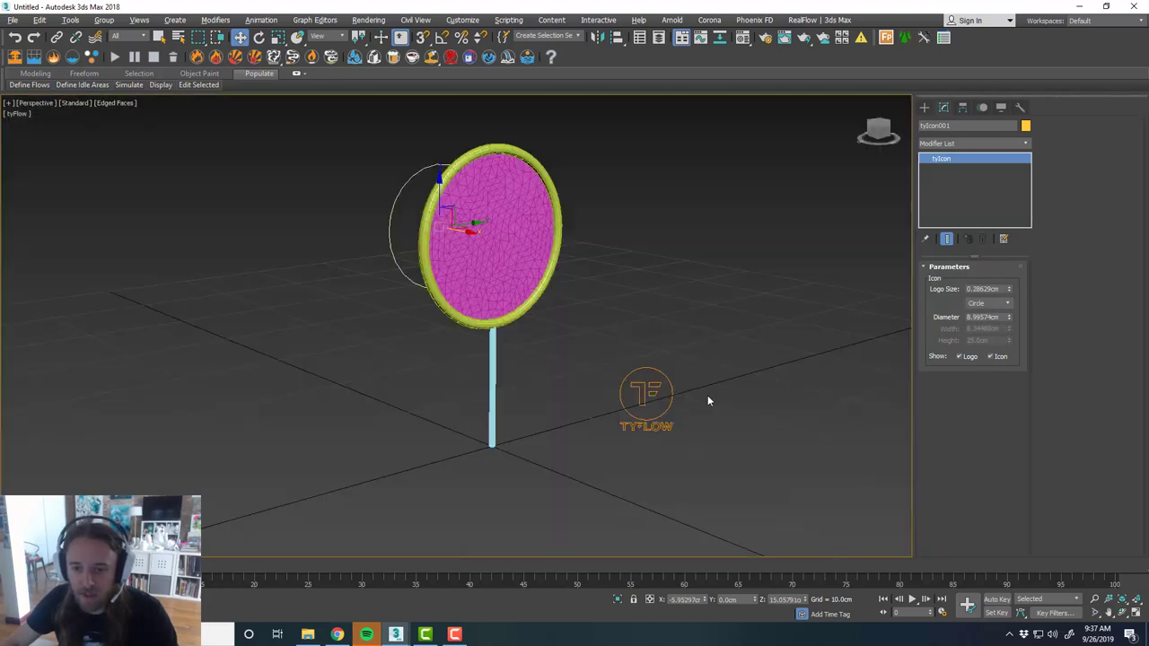
{"action": "middle_click_drag", "start_coordinate": [708, 398], "coordinate": [654, 357], "text": "alt"}
{"action": "left_click_drag", "start_coordinate": [525, 297], "coordinate": [509, 297]}
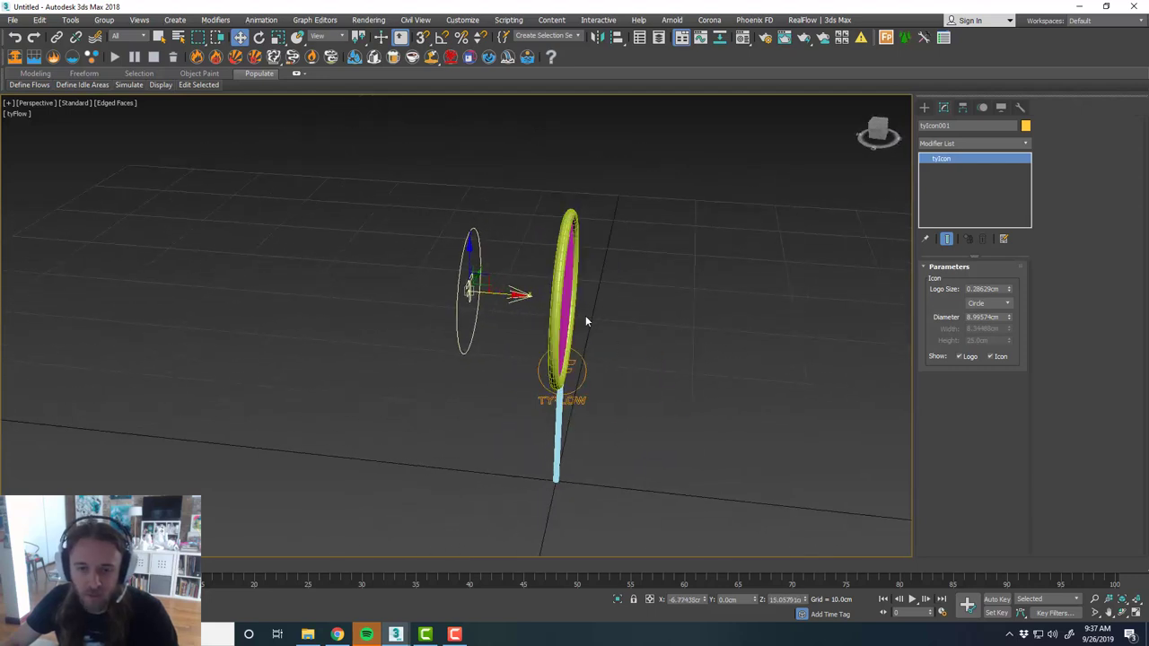
{"action": "middle_click_drag", "start_coordinate": [585, 315], "coordinate": [616, 333], "text": "alt"}
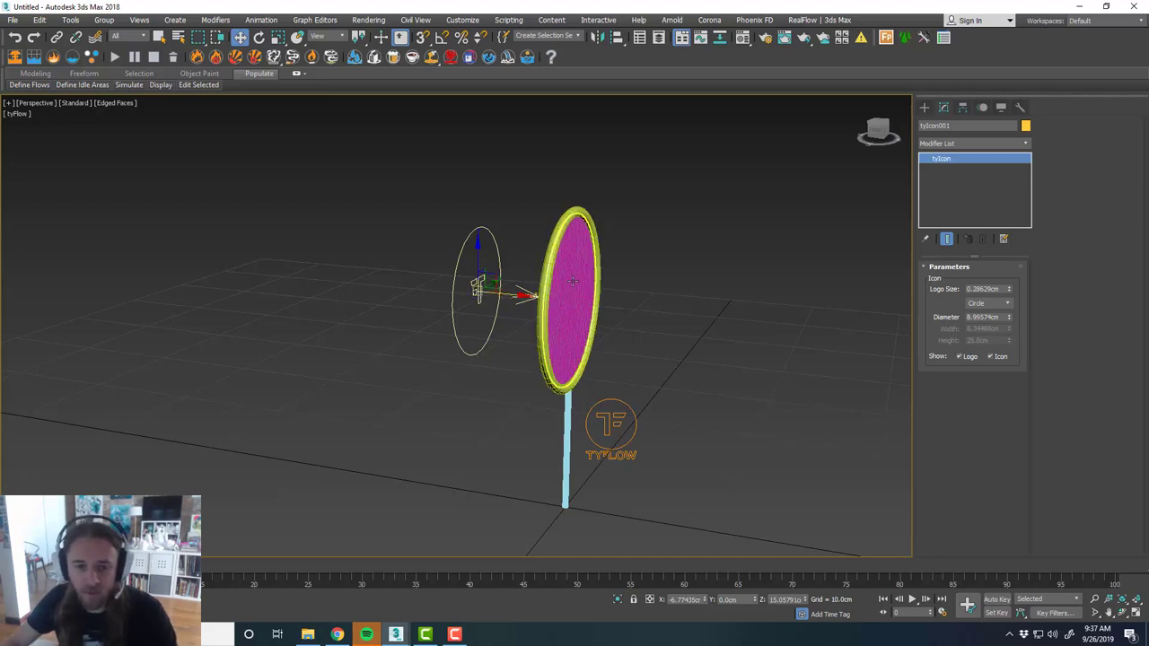
{"action": "left_click_drag", "start_coordinate": [509, 295], "coordinate": [498, 295]}
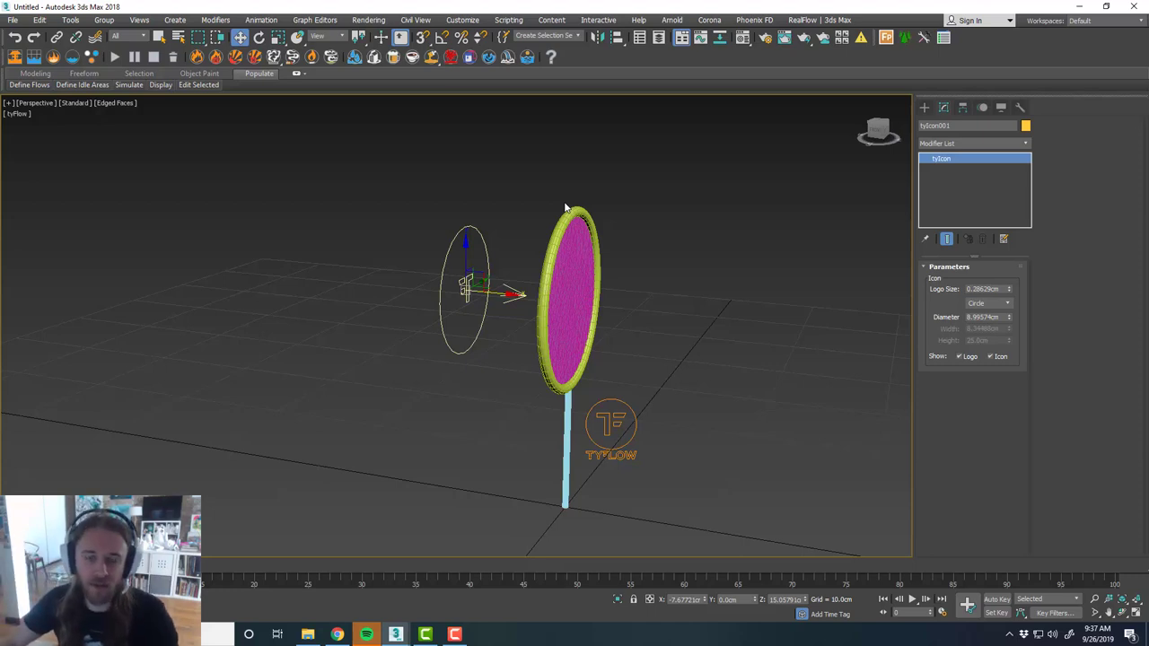
{"action": "middle_click_drag", "start_coordinate": [539, 203], "coordinate": [537, 199]}
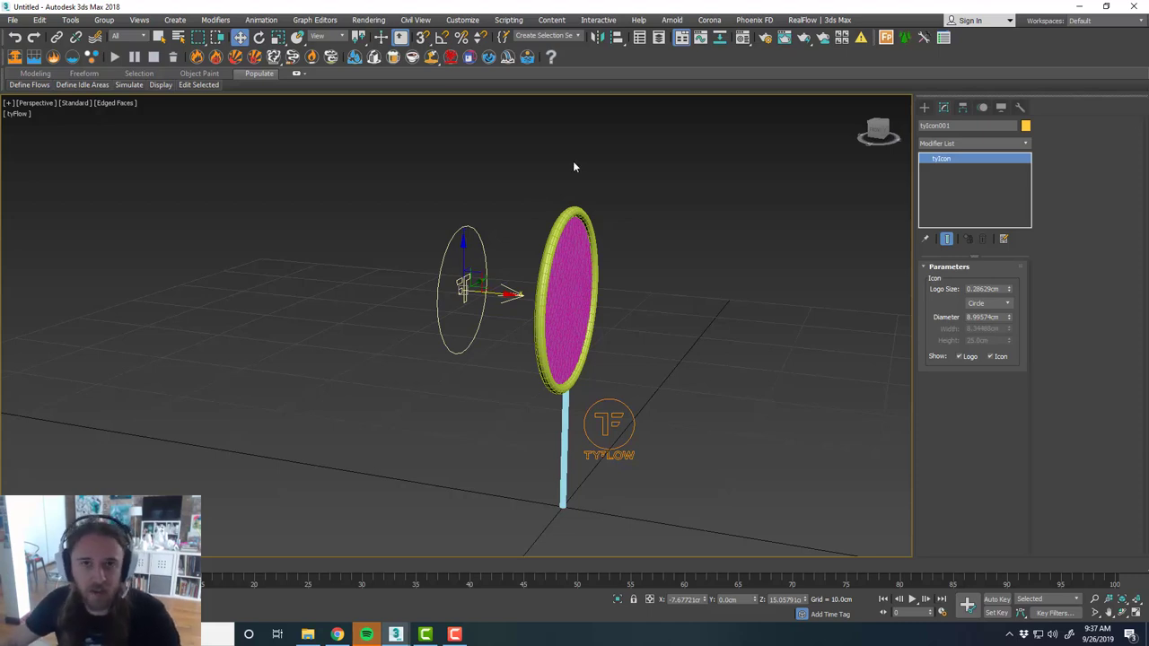
Open the tyFlow object's editor and place its window beside the wand so the scene remains in view.
{"action": "middle_click_drag", "start_coordinate": [567, 167], "coordinate": [633, 212], "text": "alt"}
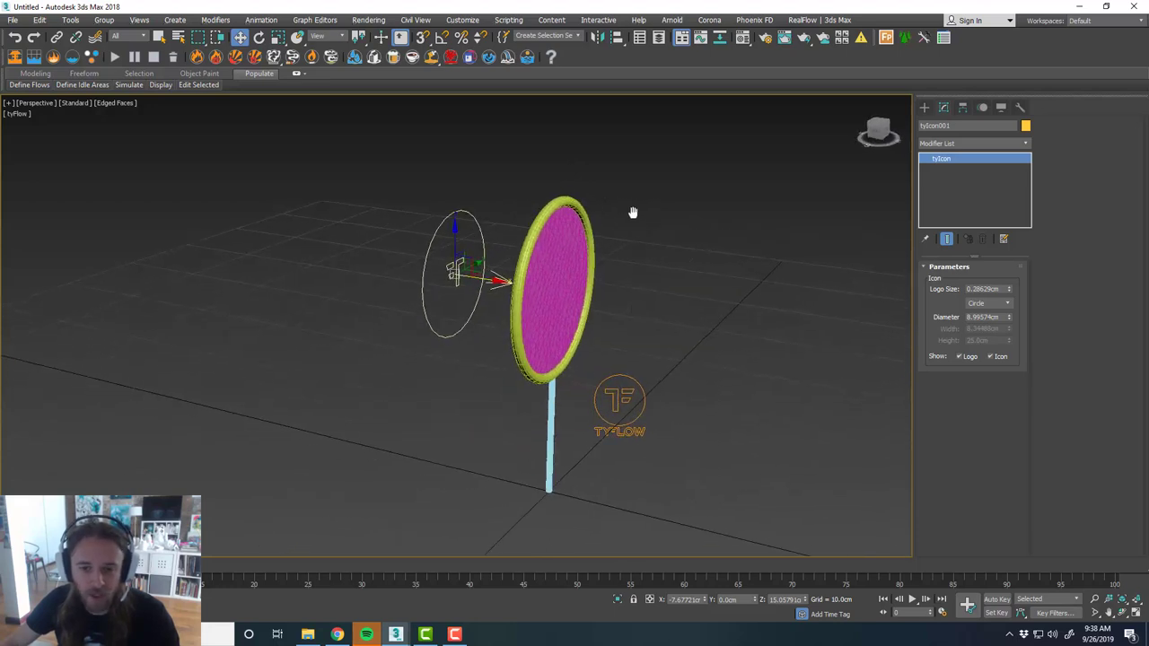
{"action": "left_click", "coordinate": [622, 417]}
{"action": "left_click", "coordinate": [964, 294]}
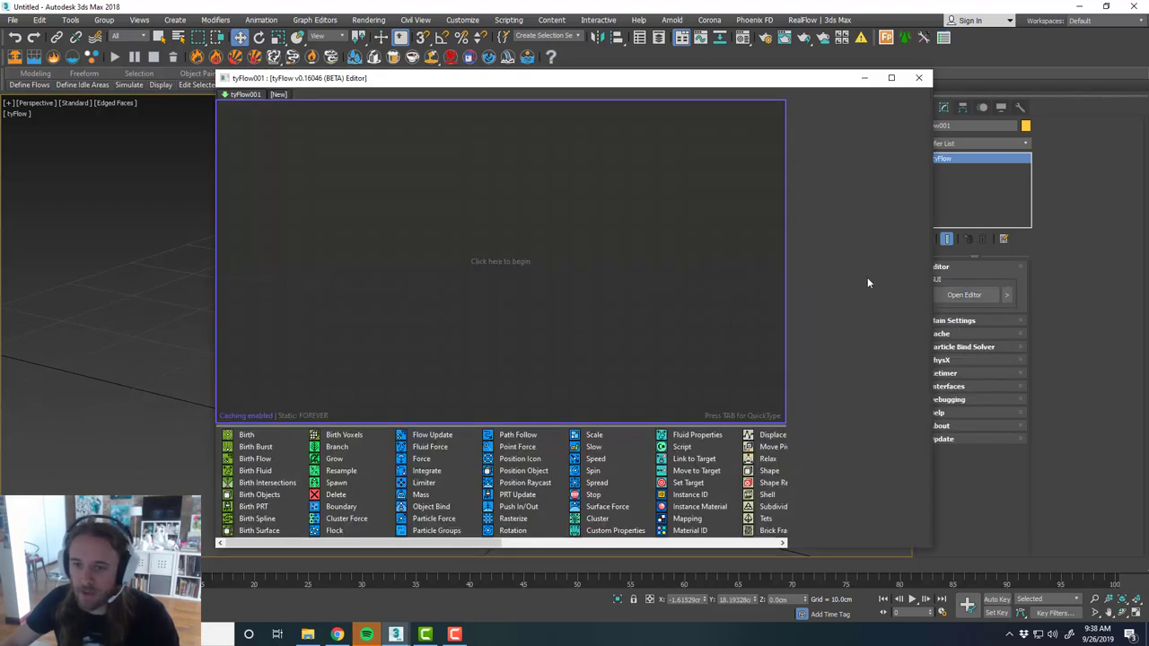
{"action": "left_click_drag", "start_coordinate": [651, 83], "coordinate": [757, 100]}
{"action": "middle_click_drag", "start_coordinate": [251, 262], "coordinate": [207, 264]}
{"action": "middle_click_drag", "start_coordinate": [181, 256], "coordinate": [266, 273]}
{"action": "left_click_drag", "start_coordinate": [541, 92], "coordinate": [629, 28]}
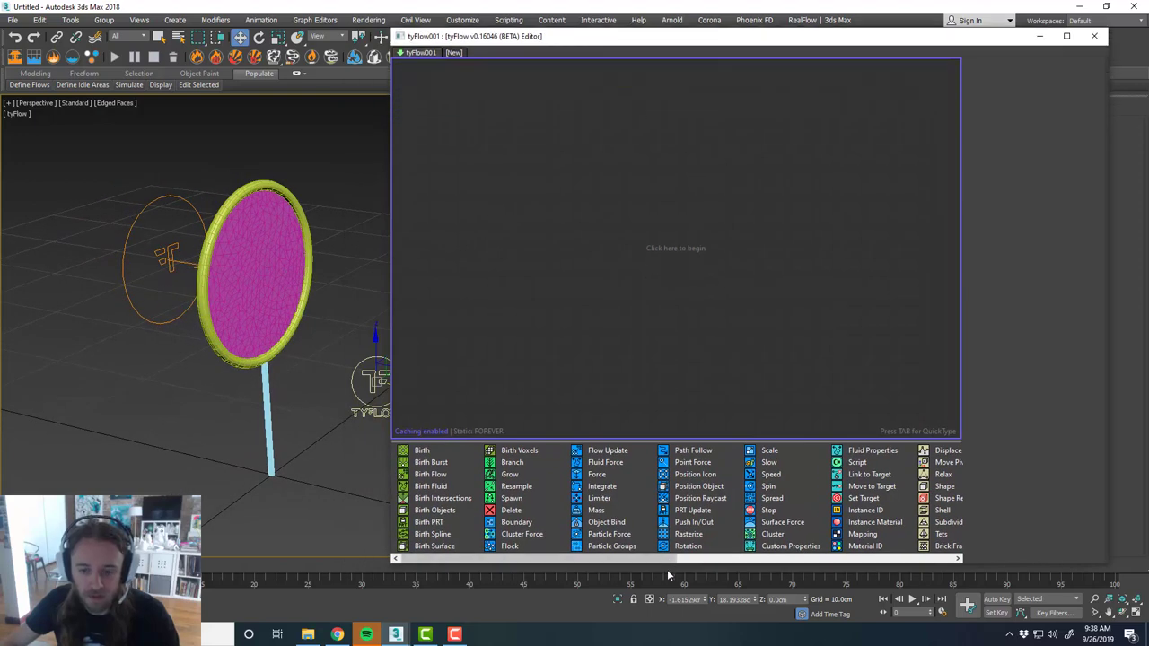
Enlarge the editor's operator list and create a new event with a Birth operator that emits a total of 10 particles.
{"action": "left_click_drag", "start_coordinate": [667, 569], "coordinate": [670, 583]}
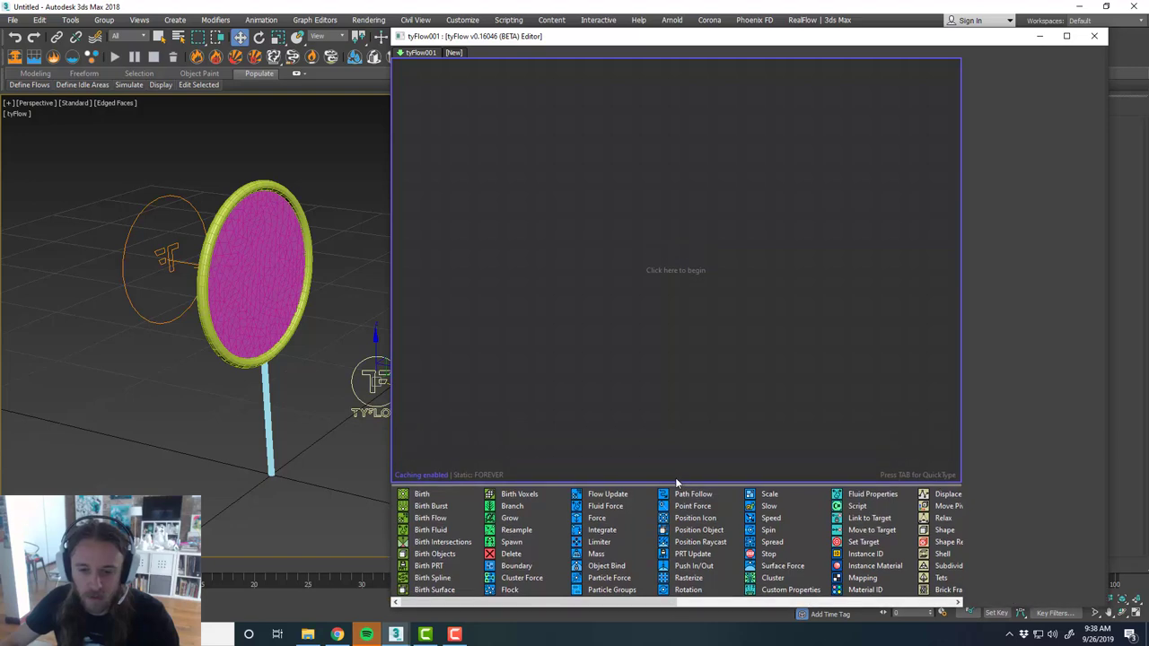
{"action": "left_click_drag", "start_coordinate": [674, 484], "coordinate": [682, 395]}
{"action": "left_click_drag", "start_coordinate": [421, 410], "coordinate": [575, 141]}
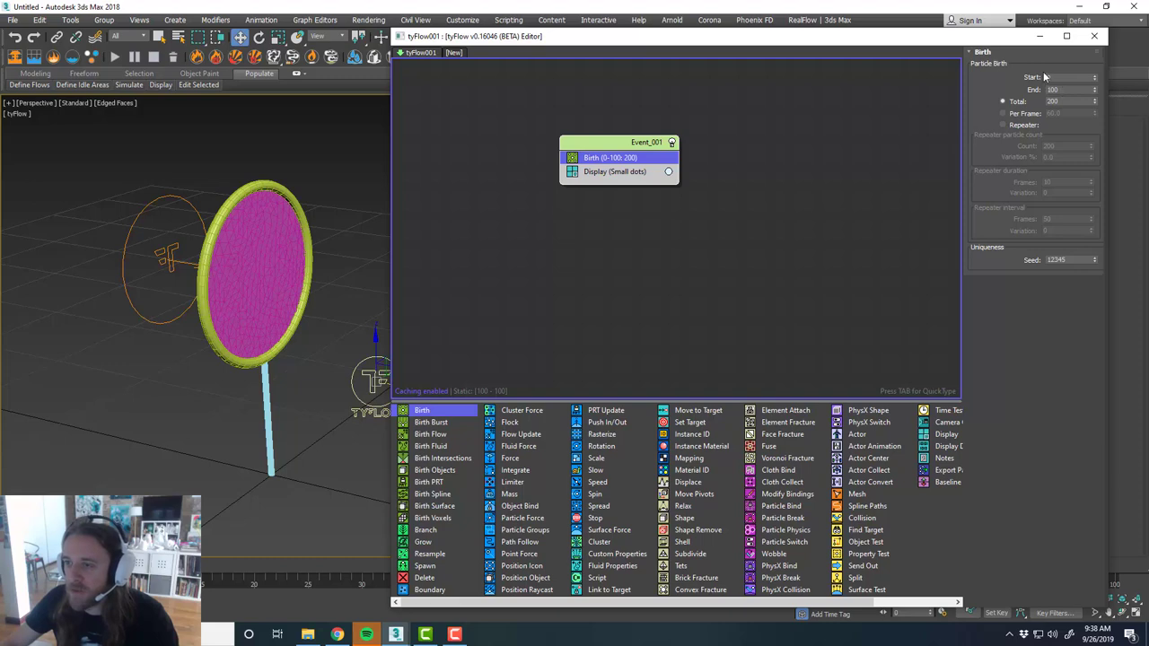
{"action": "double_click", "coordinate": [1060, 101]}
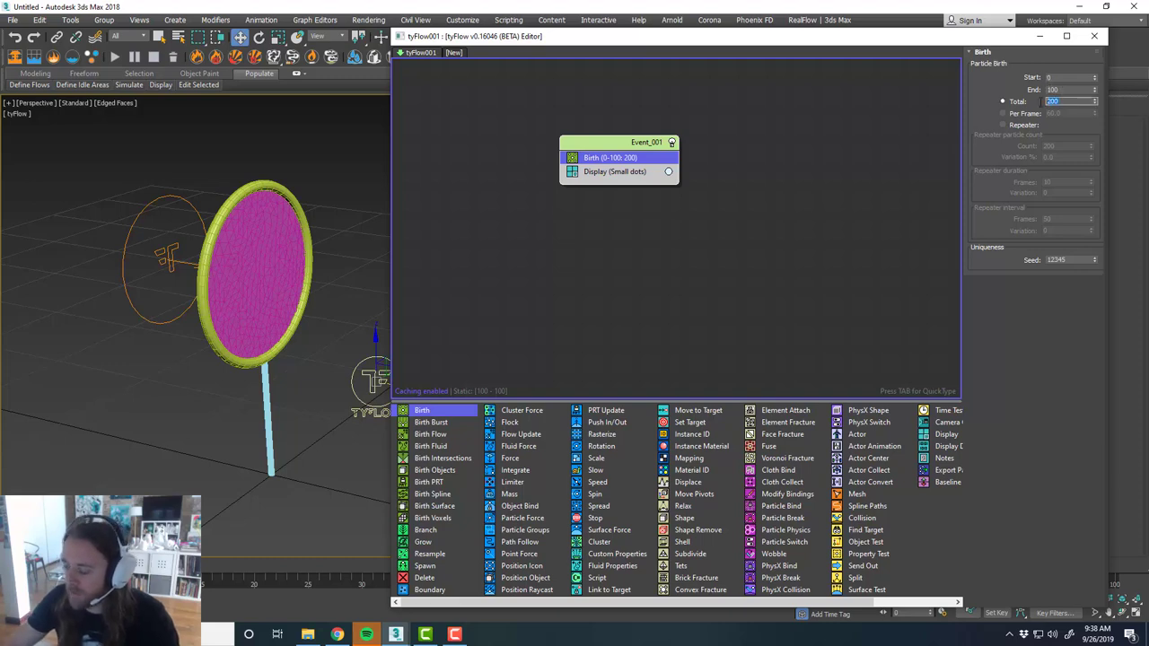
{"action": "type", "text": "10"}
{"action": "key", "text": "Return"}
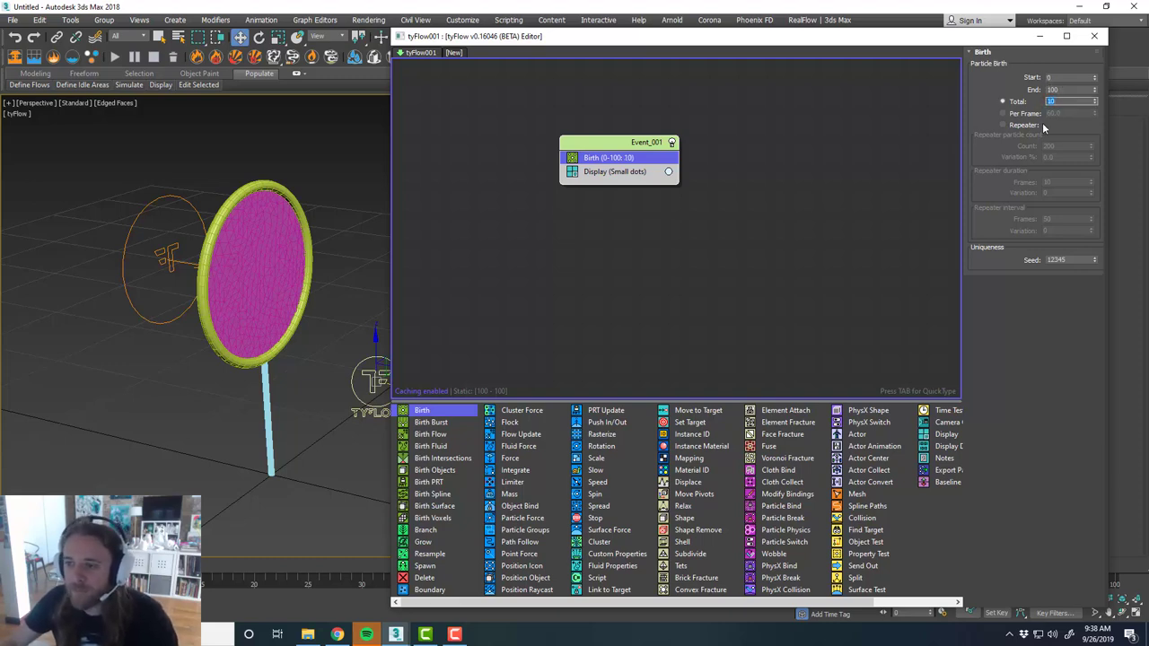
Set the birth event's Display operator to show particles as Geometry.
{"action": "left_click_drag", "start_coordinate": [614, 171], "coordinate": [613, 154]}
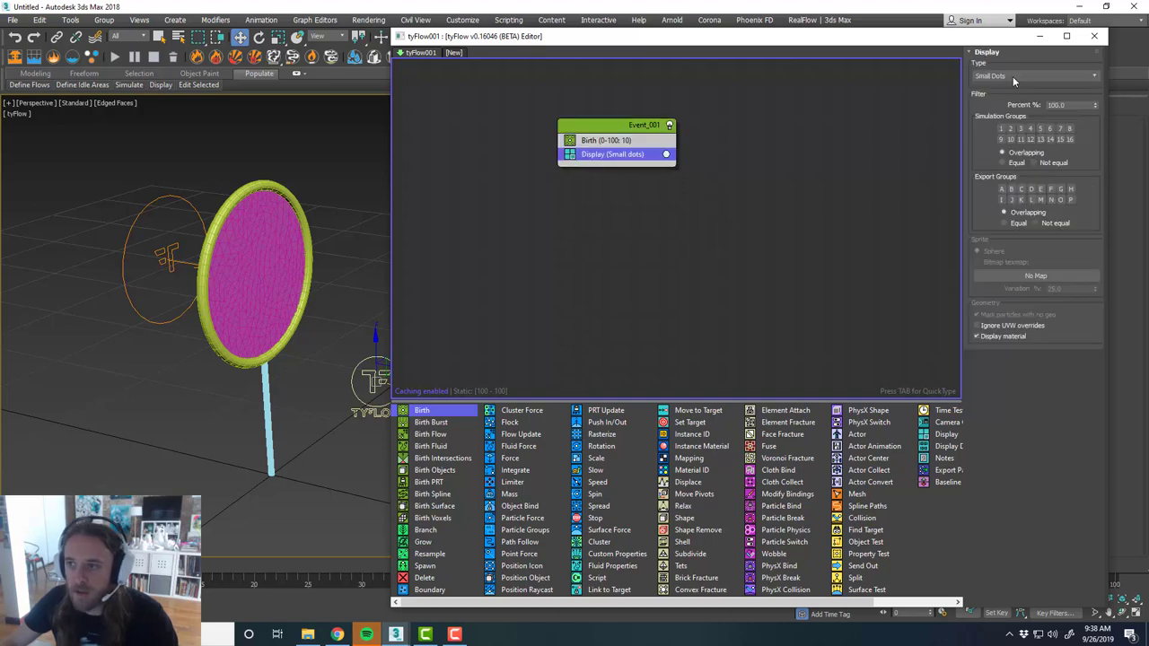
{"action": "left_click", "coordinate": [1014, 77]}
{"action": "left_click", "coordinate": [1016, 135]}
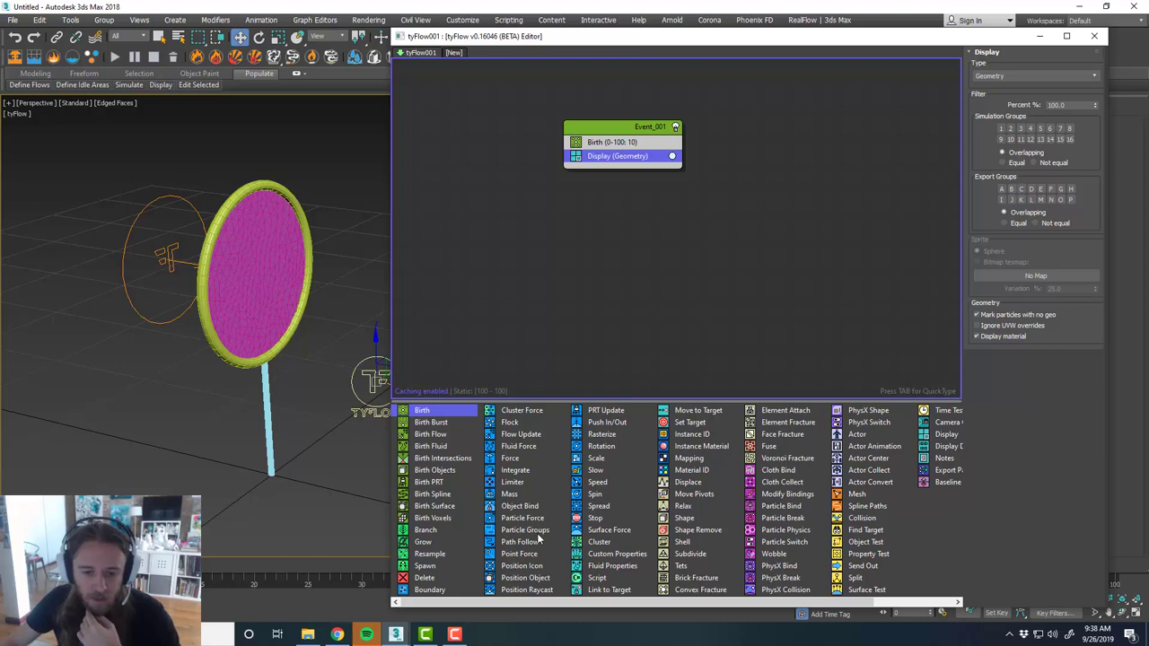
Insert a Position Icon operator above Display and assign the circular tyIcon behind the hoop to it.
{"action": "left_click_drag", "start_coordinate": [529, 566], "coordinate": [637, 158]}
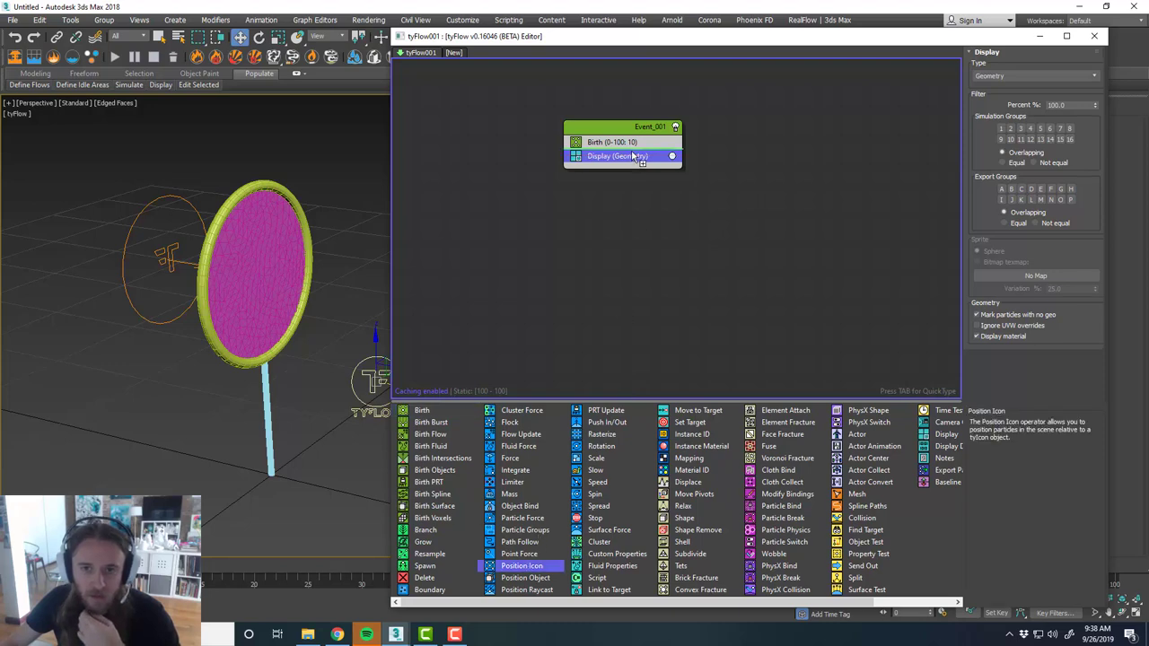
{"action": "left_click", "coordinate": [1007, 194]}
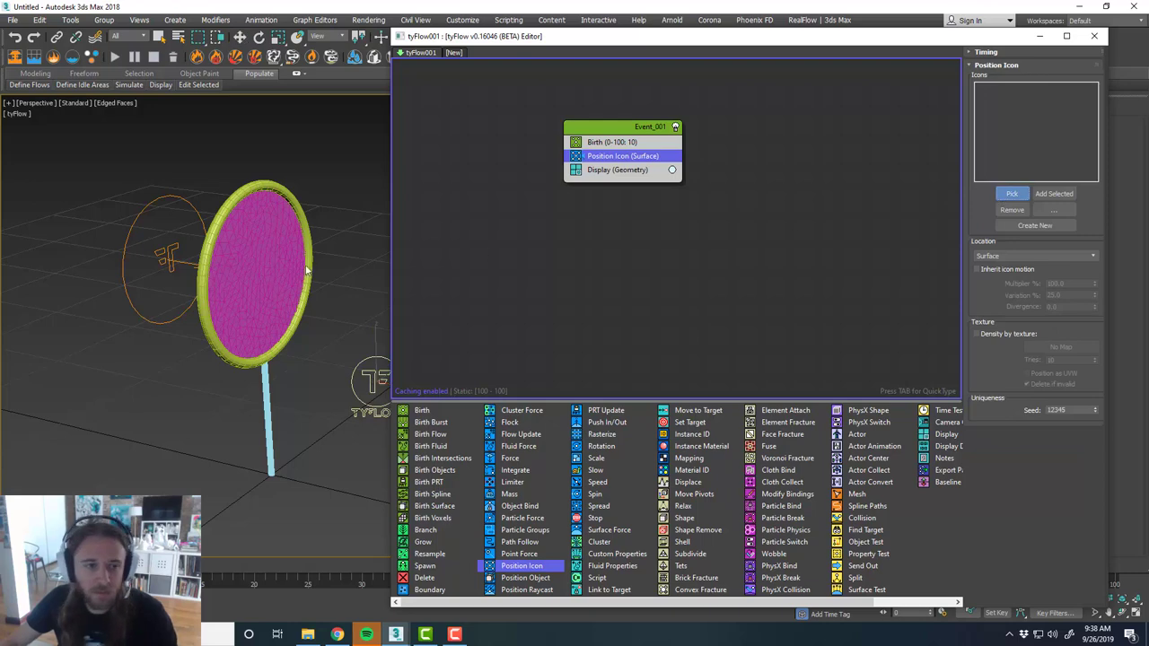
{"action": "left_click", "coordinate": [166, 258]}
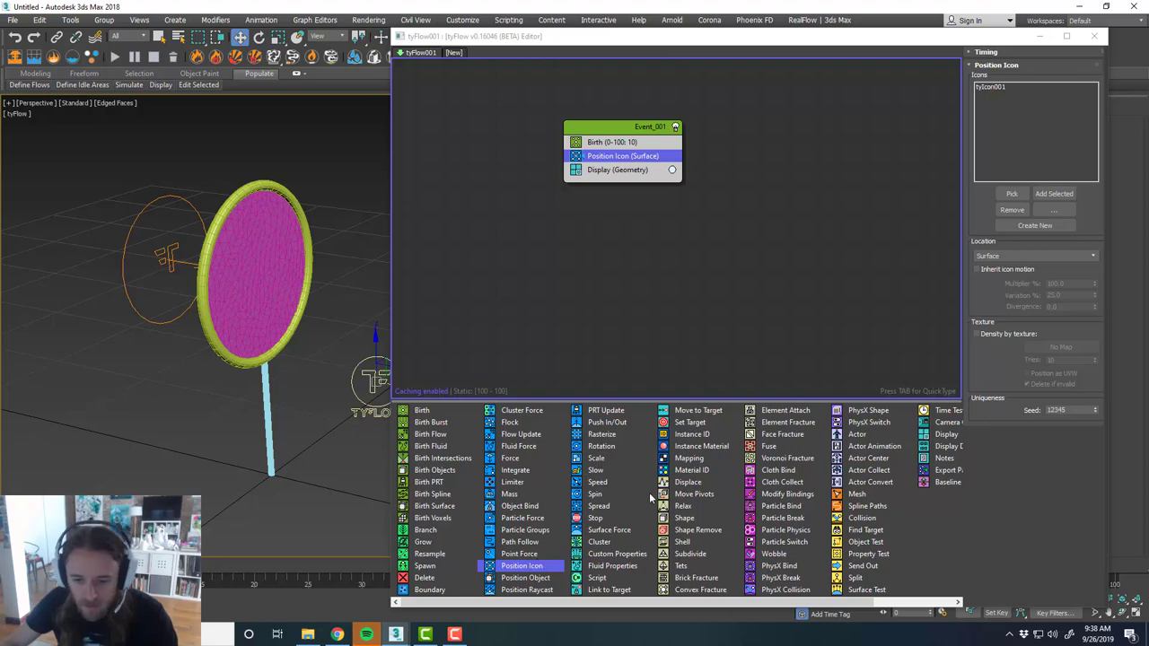
Add a Speed operator after Position Icon, with direction Along Icon Arrow, using the circular tyIcon.
{"action": "left_click_drag", "start_coordinate": [605, 482], "coordinate": [627, 171]}
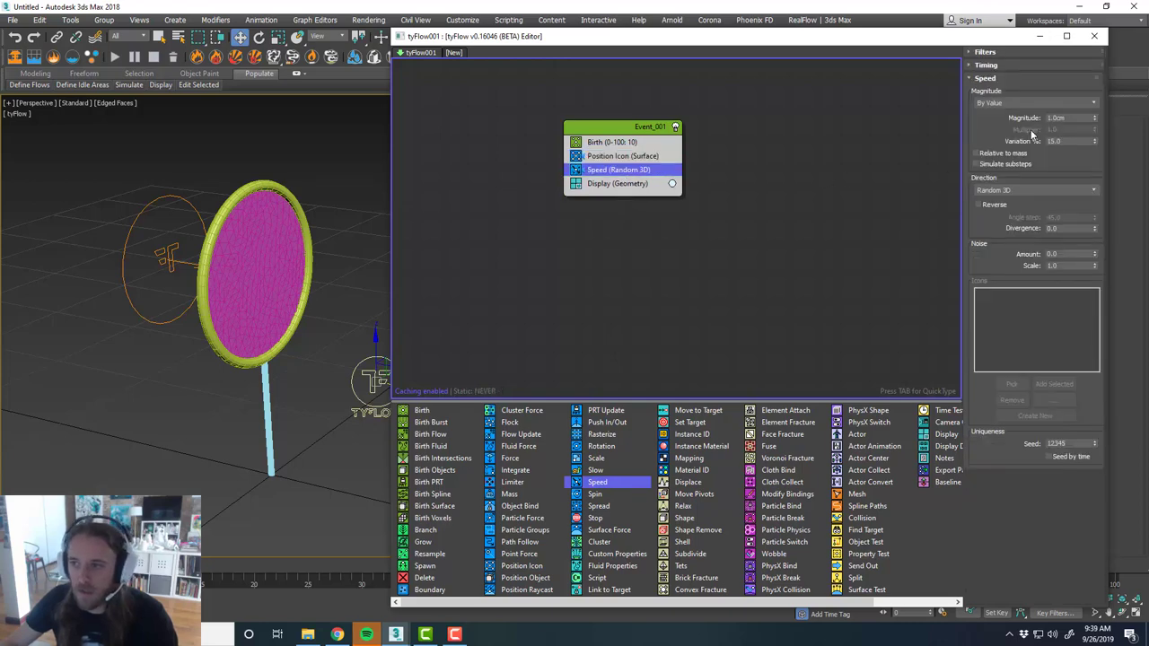
{"action": "left_click", "coordinate": [1037, 191]}
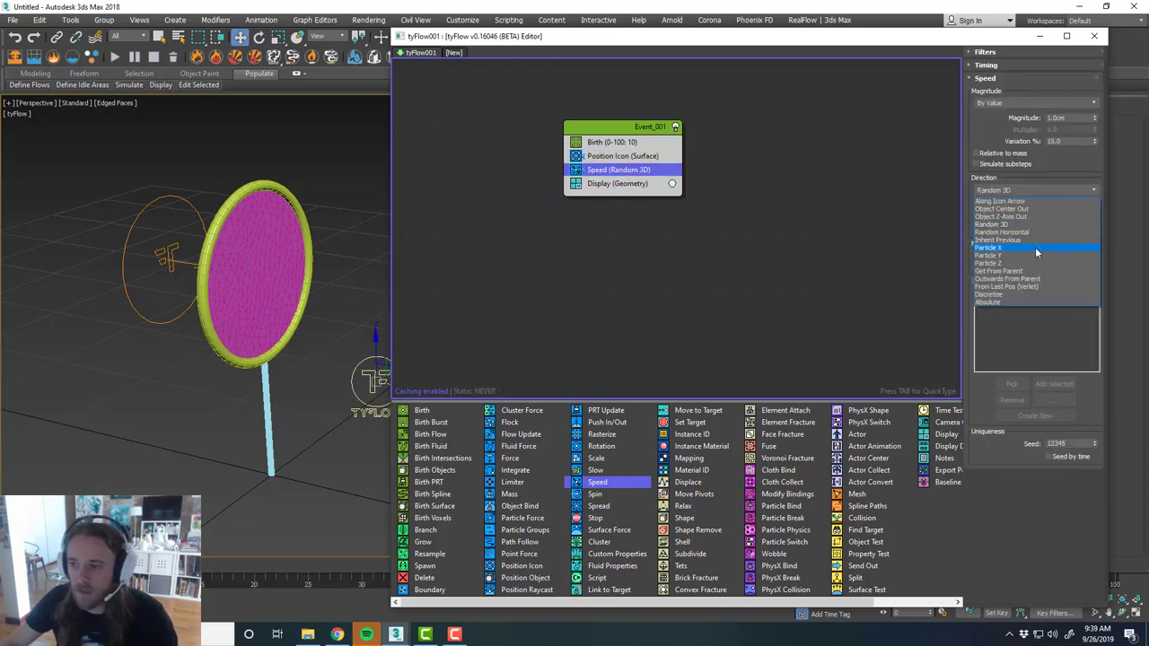
{"action": "left_click", "coordinate": [1030, 202]}
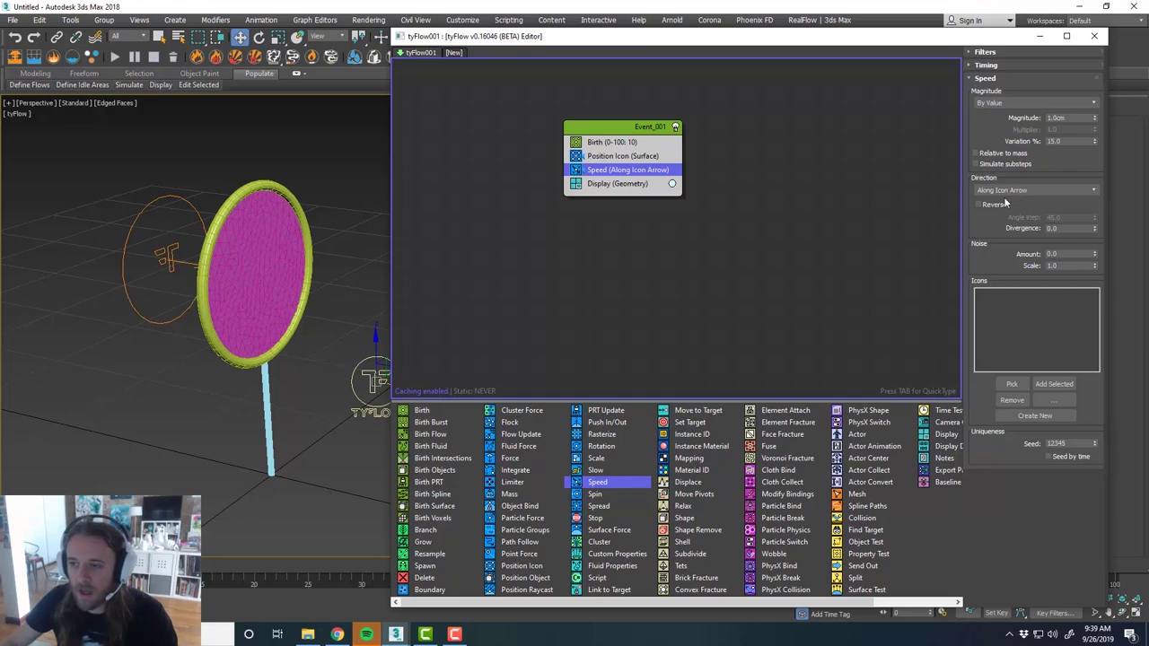
{"action": "left_click", "coordinate": [1011, 384]}
{"action": "left_click", "coordinate": [166, 256]}
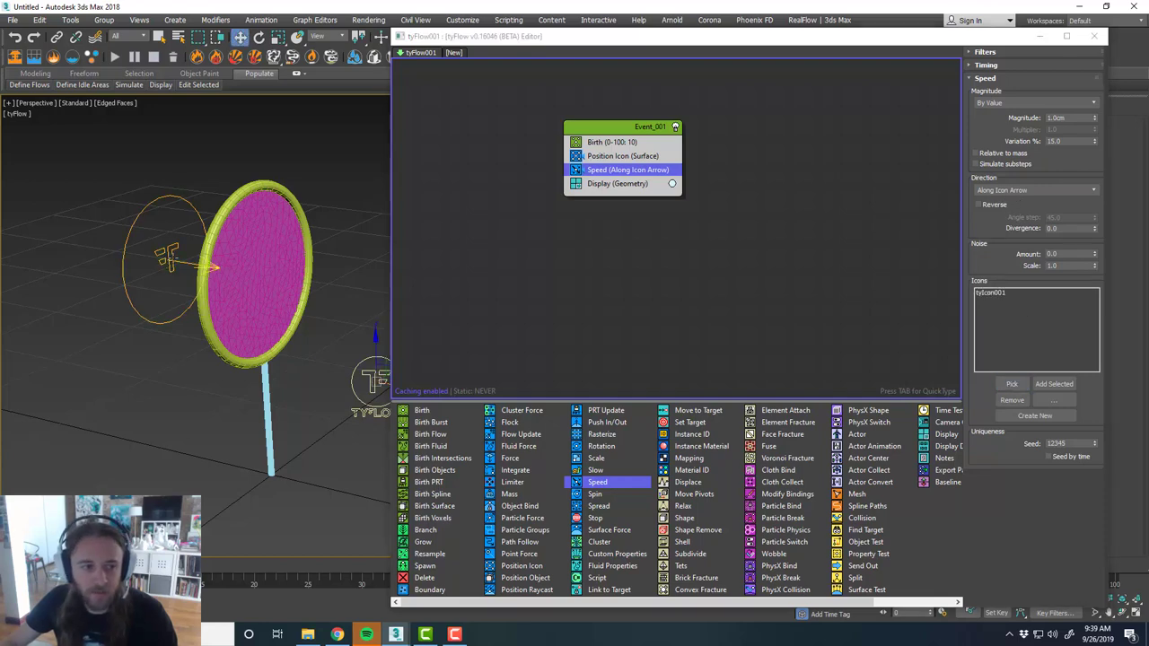
Set the Speed operator's magnitude to 2 cm and deselect the operator.
{"action": "left_click", "coordinate": [1068, 118]}
{"action": "type", "text": "2"}
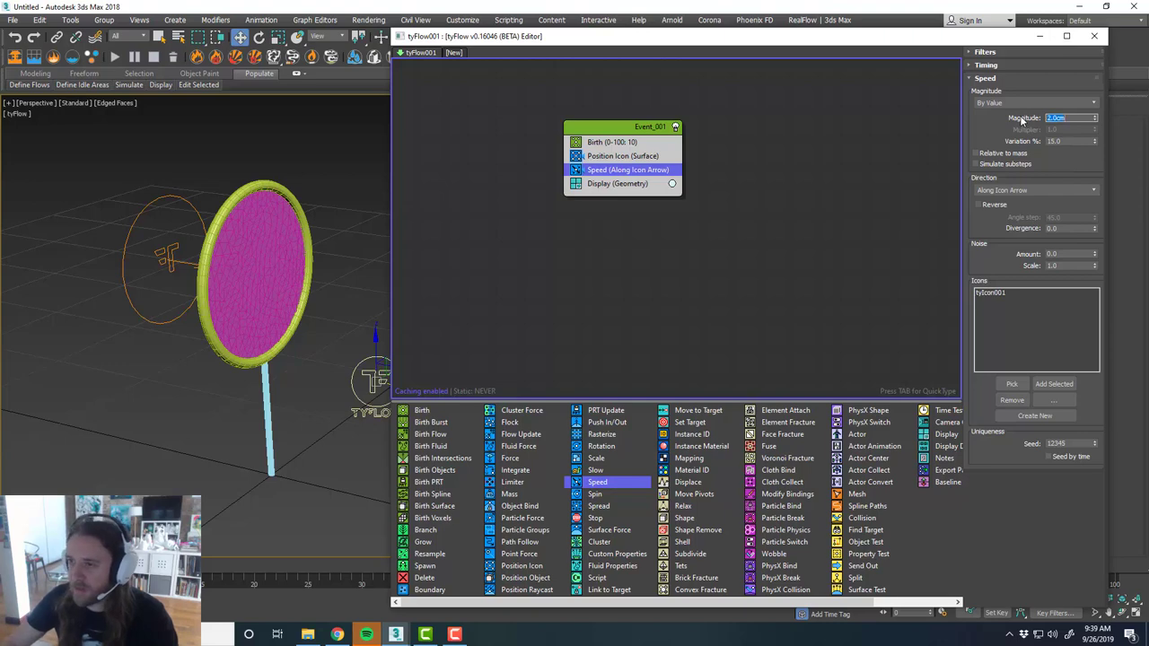
{"action": "key", "text": "Return"}
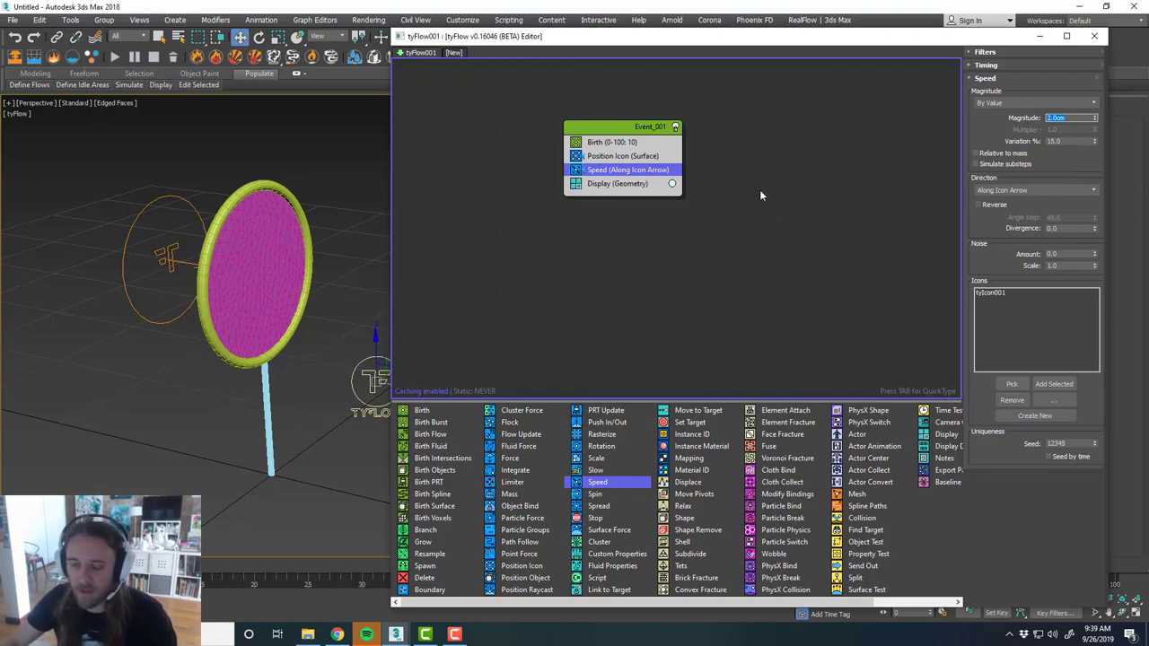
{"action": "left_click", "coordinate": [714, 215]}
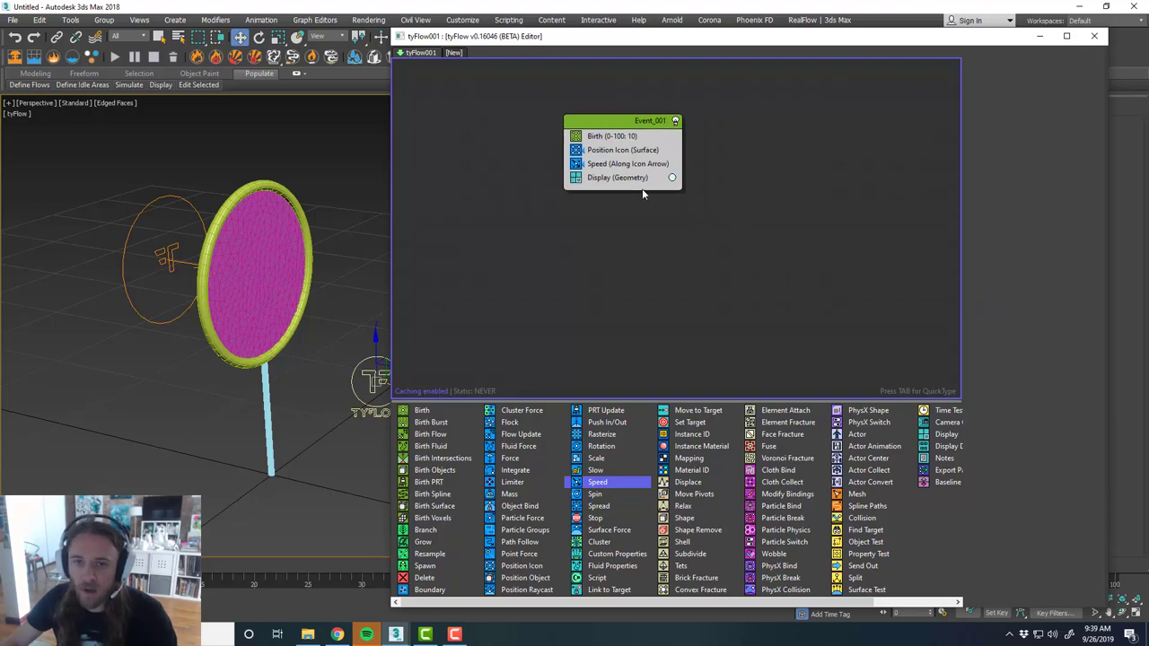
Add a Shape operator after Speed and set its 3D mesh type to Geosphere (HiRes).
{"action": "left_click_drag", "start_coordinate": [687, 518], "coordinate": [684, 180]}
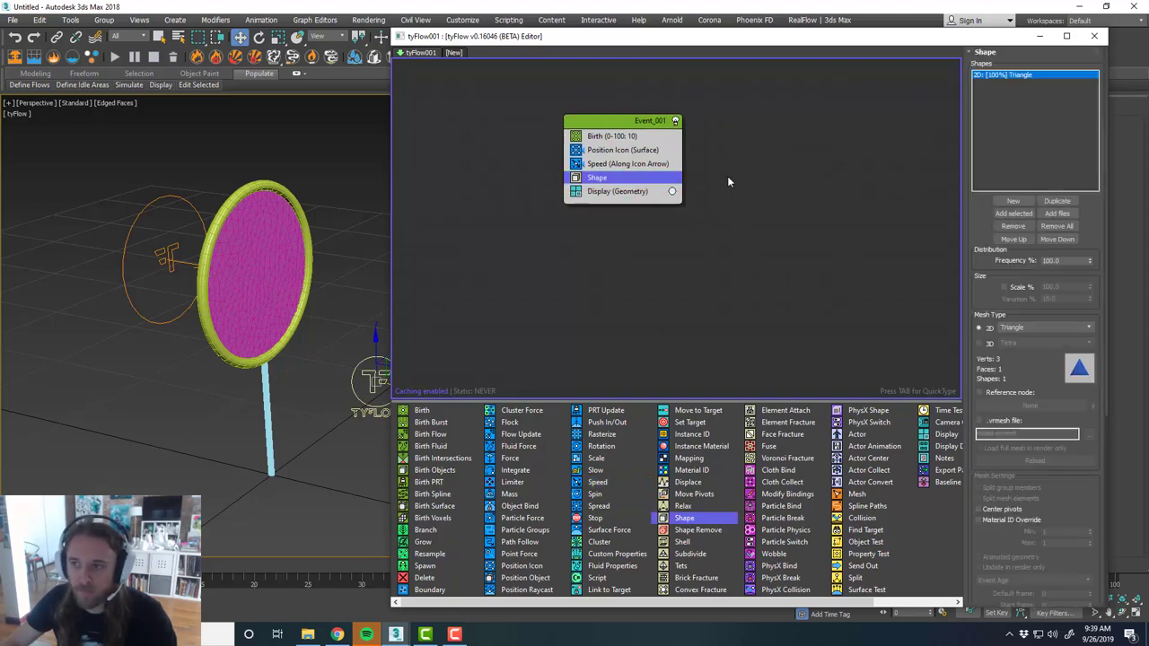
{"action": "left_click", "coordinate": [990, 344]}
{"action": "left_click", "coordinate": [1024, 343]}
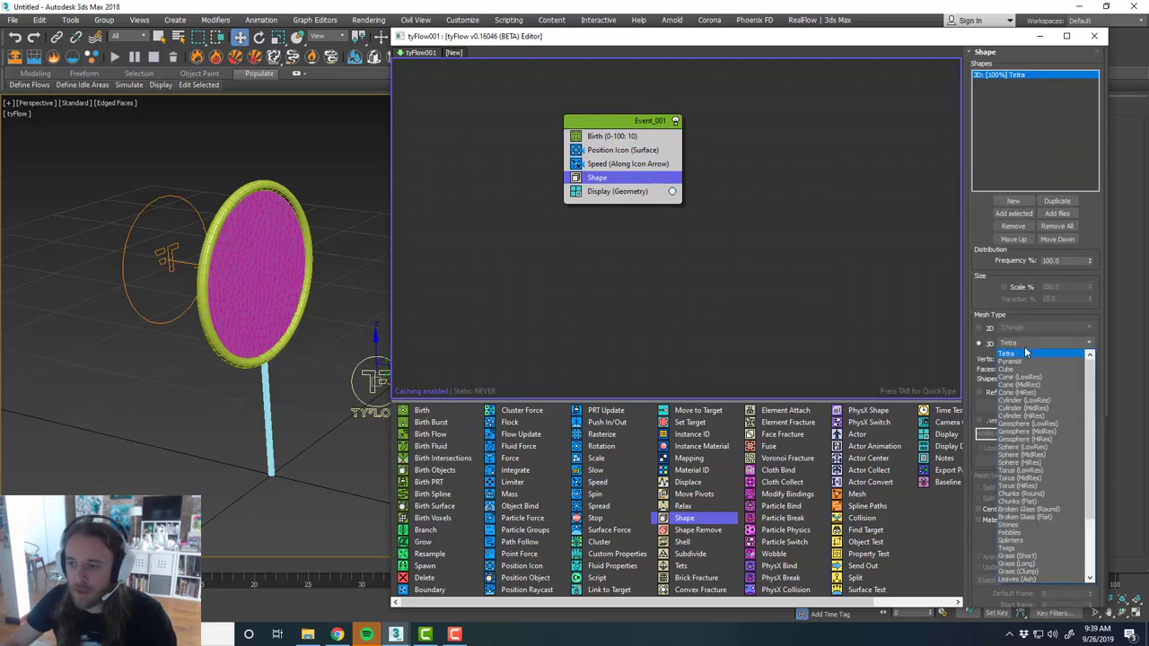
{"action": "left_click", "coordinate": [1043, 440]}
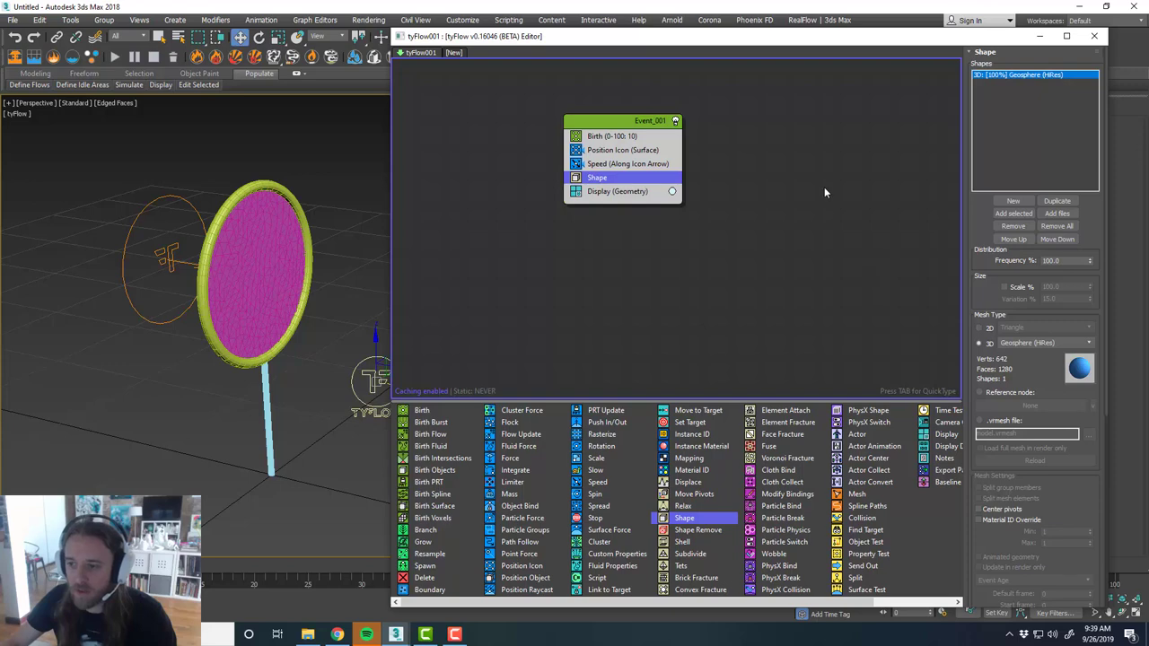
Enable scaling on the geosphere shape, with a scale of 3000% and a variation of 50%.
{"action": "left_click", "coordinate": [1003, 286]}
{"action": "left_click", "coordinate": [1063, 286]}
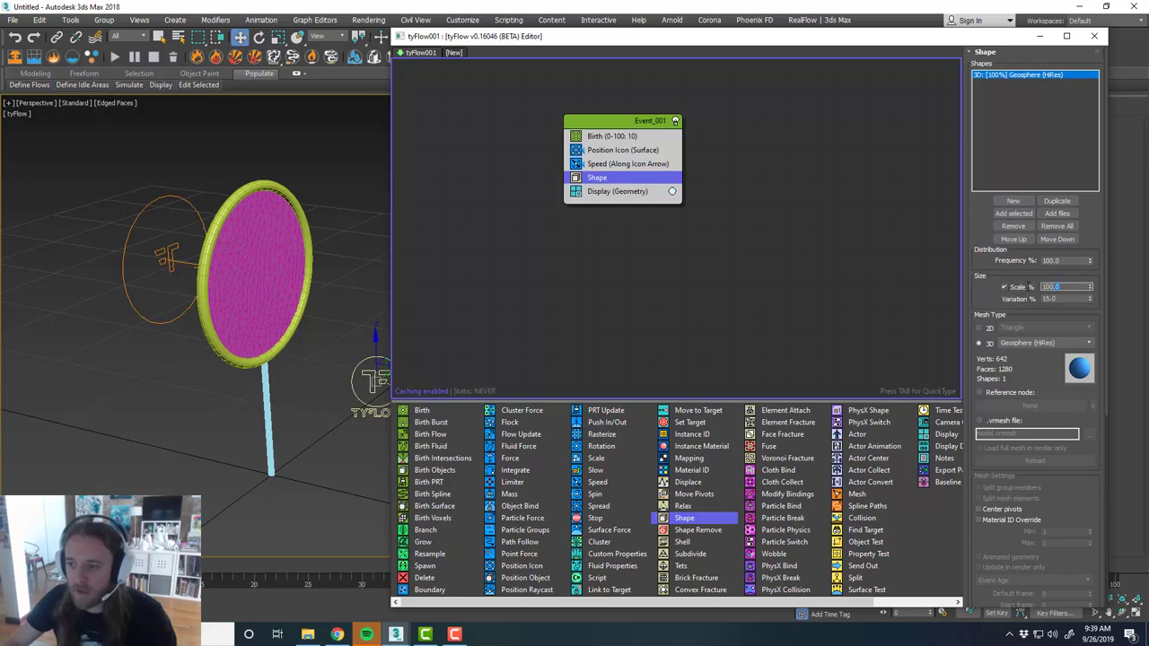
{"action": "type", "text": "30"}
{"action": "key", "text": "Return"}
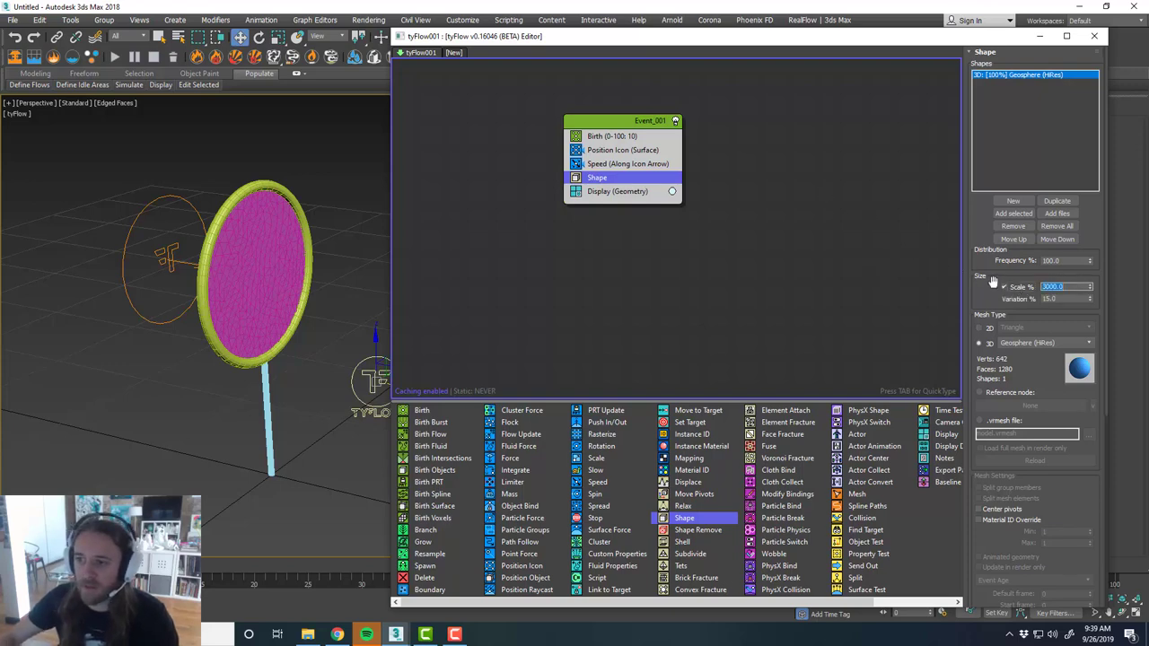
{"action": "left_click", "coordinate": [1057, 300]}
{"action": "type", "text": "50"}
{"action": "key", "text": "Return"}
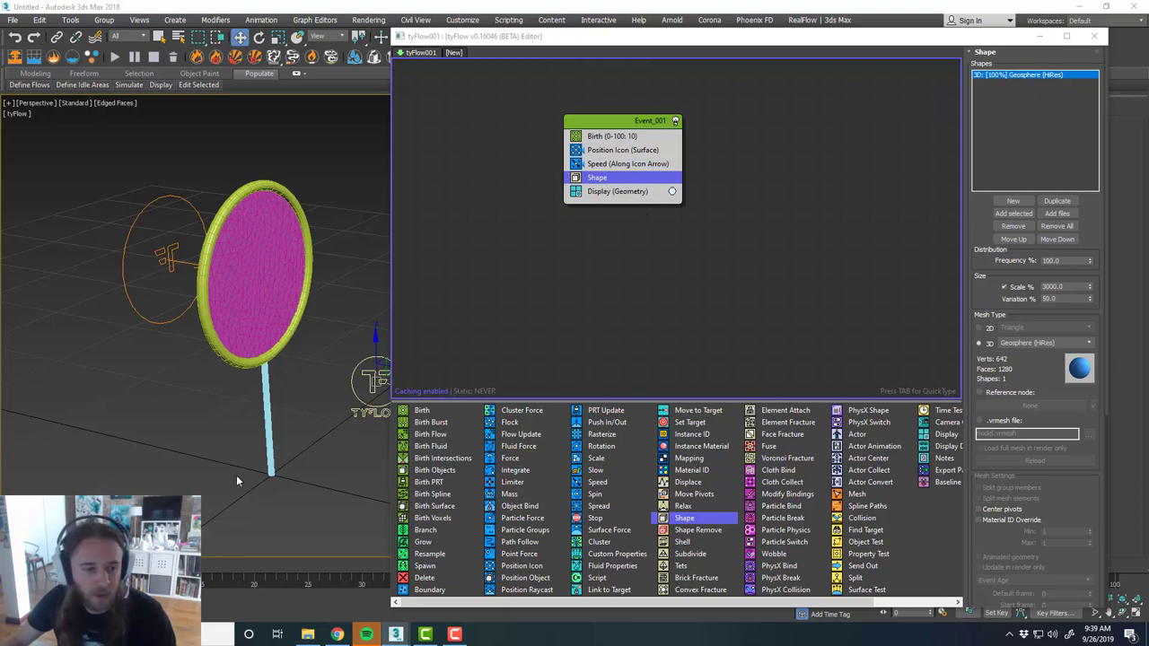
Preview the simulation up to frame 16 and examine the sphere's size against the hoop.
{"action": "key", "text": "slash"}
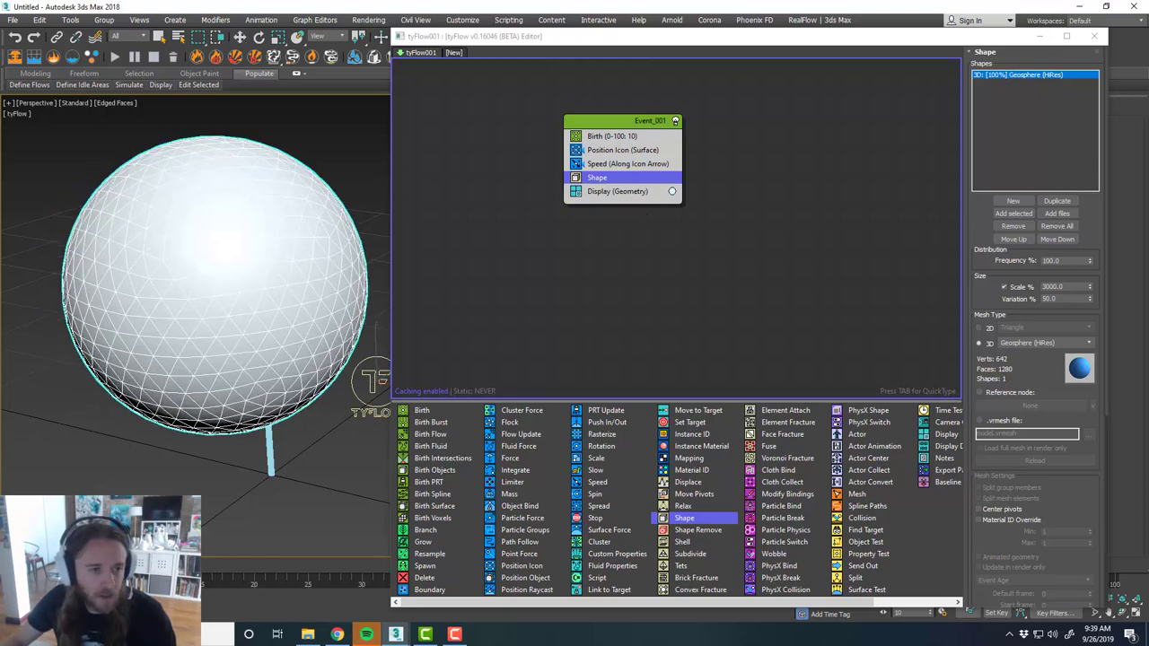
{"action": "mouse_move", "coordinate": [217, 554]}
{"action": "left_mouse_down"}
{"action": "mouse_move", "coordinate": [248, 554]}
{"action": "mouse_move", "coordinate": [238, 554]}
{"action": "left_mouse_up"}
{"action": "scroll", "coordinate": [205, 382], "scroll_direction": "down", "scroll_amount": 3}
{"action": "middle_click_drag", "start_coordinate": [206, 382], "coordinate": [237, 383], "text": "alt"}
{"action": "mouse_move", "coordinate": [238, 566]}
{"action": "left_mouse_down"}
{"action": "mouse_move", "coordinate": [248, 565]}
{"action": "mouse_move", "coordinate": [219, 562]}
{"action": "left_mouse_up"}
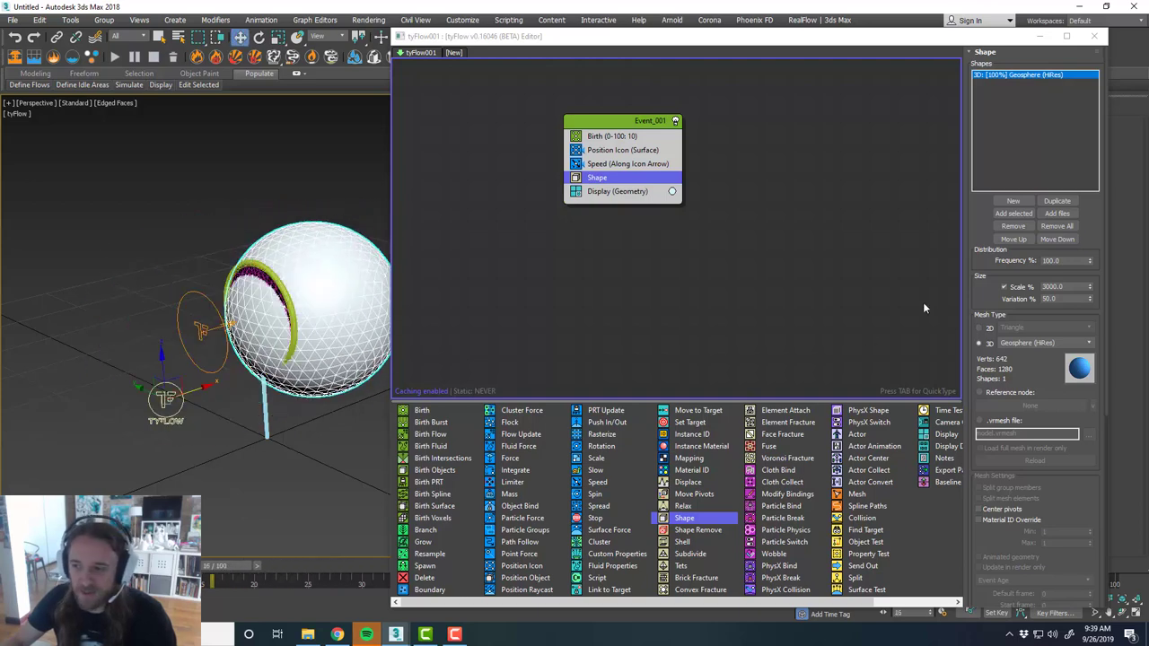
Reduce the geosphere shape's scale to 1600%.
{"action": "left_click_drag", "start_coordinate": [1091, 287], "coordinate": [1070, 348]}
{"action": "double_click", "coordinate": [1081, 287]}
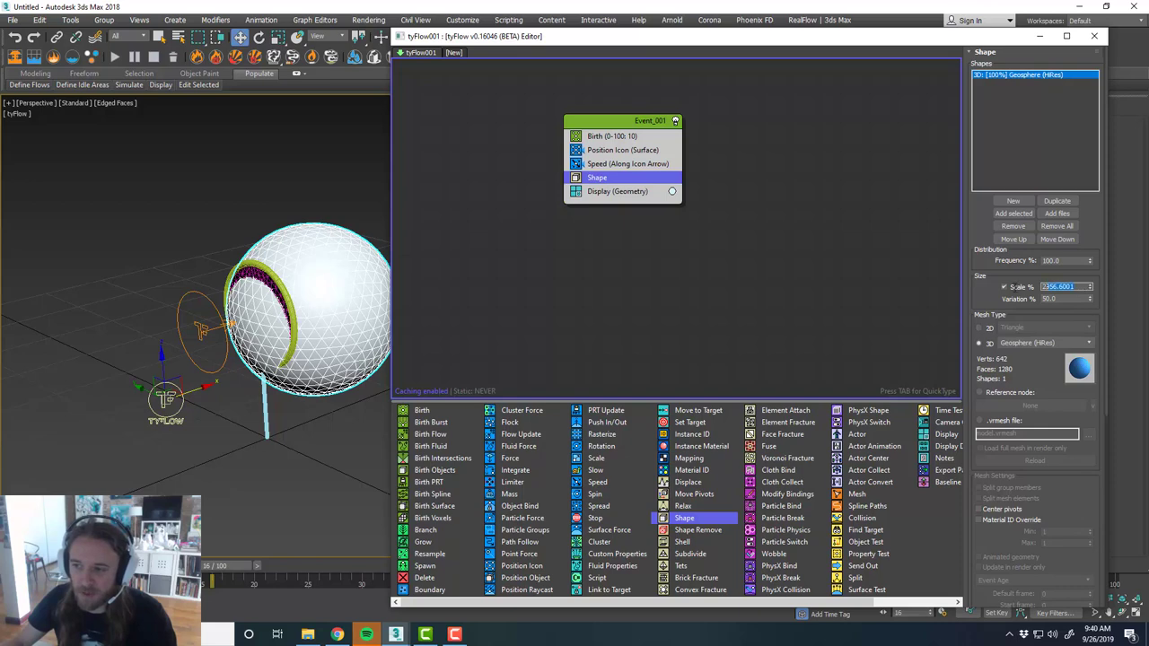
{"action": "type", "text": "1600"}
{"action": "key", "text": "Return"}
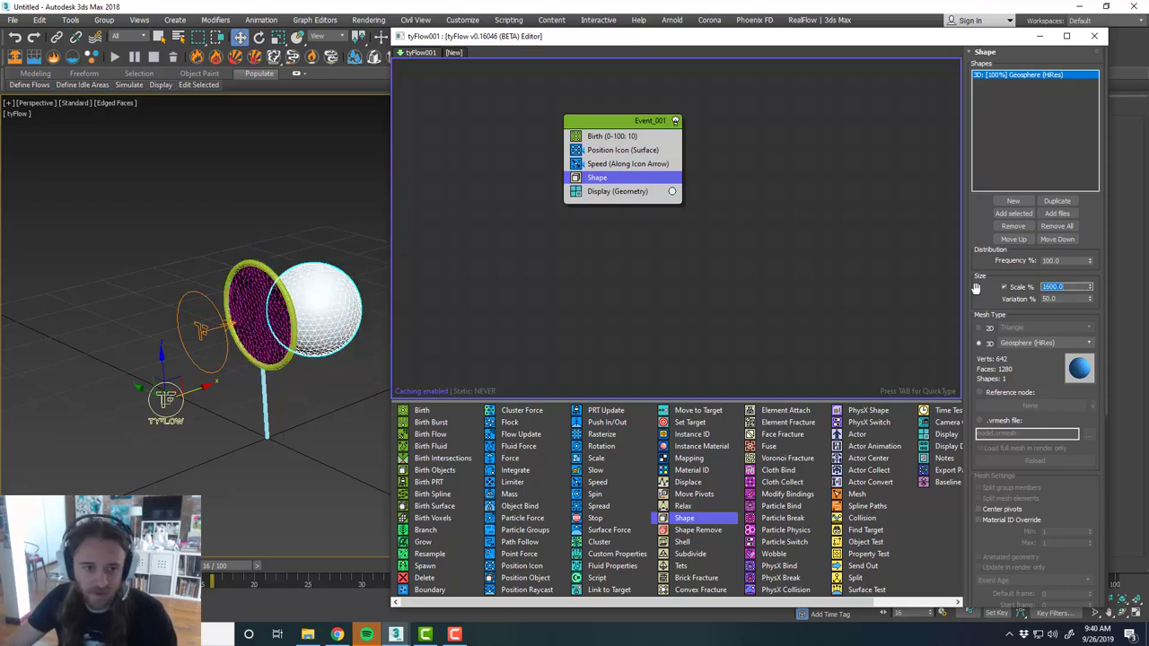
Advance the animation to frame 30 and examine the emitted spheres around the wand from behind.
{"action": "middle_click_drag", "start_coordinate": [269, 297], "coordinate": [205, 284], "text": "alt"}
{"action": "left_click_drag", "start_coordinate": [226, 566], "coordinate": [377, 553]}
{"action": "key", "text": "w"}
{"action": "middle_click_drag", "start_coordinate": [260, 424], "coordinate": [171, 397], "text": "alt"}
{"action": "scroll", "coordinate": [242, 421], "scroll_direction": "up", "scroll_amount": 4}
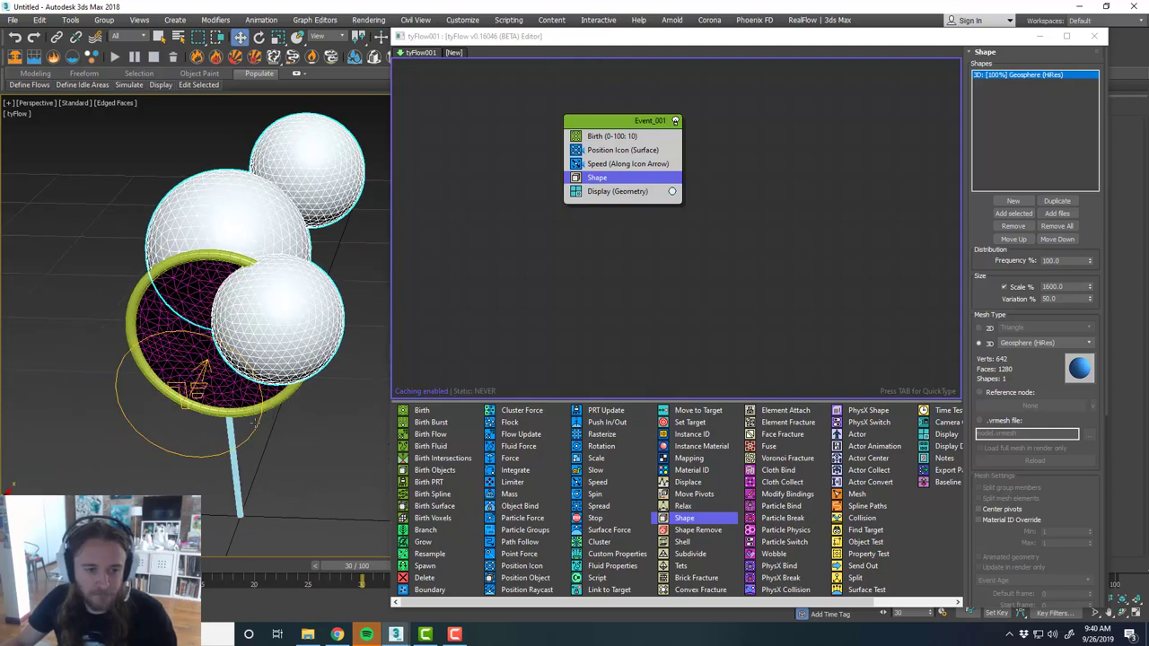
Deselect the tyFlow object in the scene and set the geosphere shape's scale to 1200%.
{"action": "left_click", "coordinate": [254, 422]}
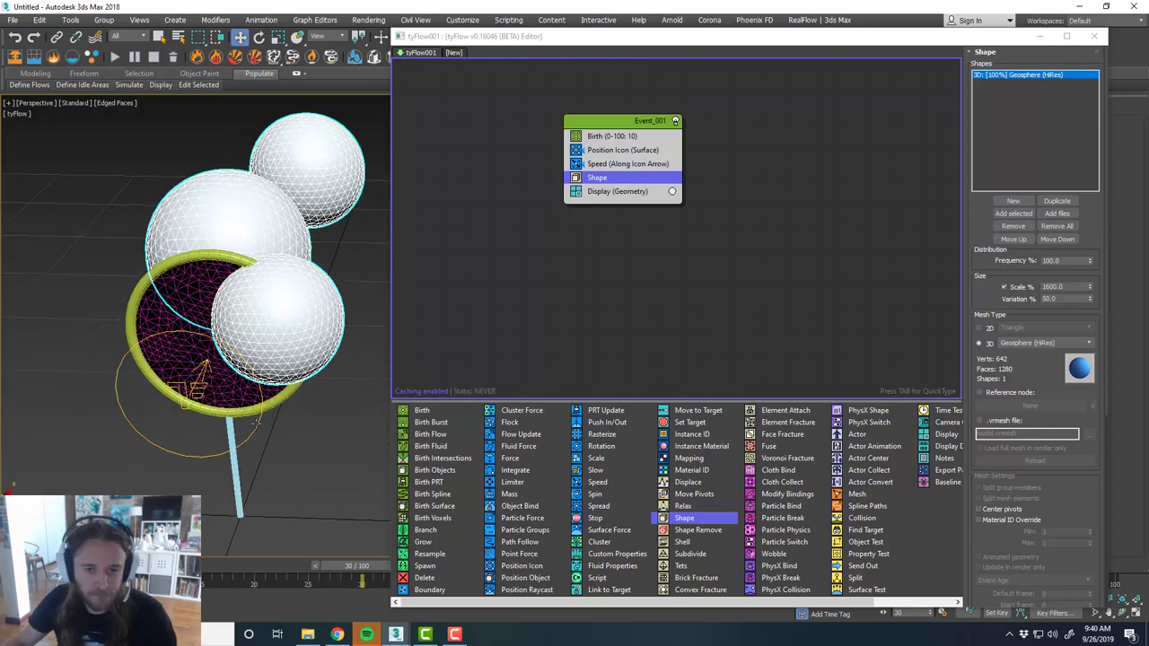
{"action": "left_click", "coordinate": [345, 386]}
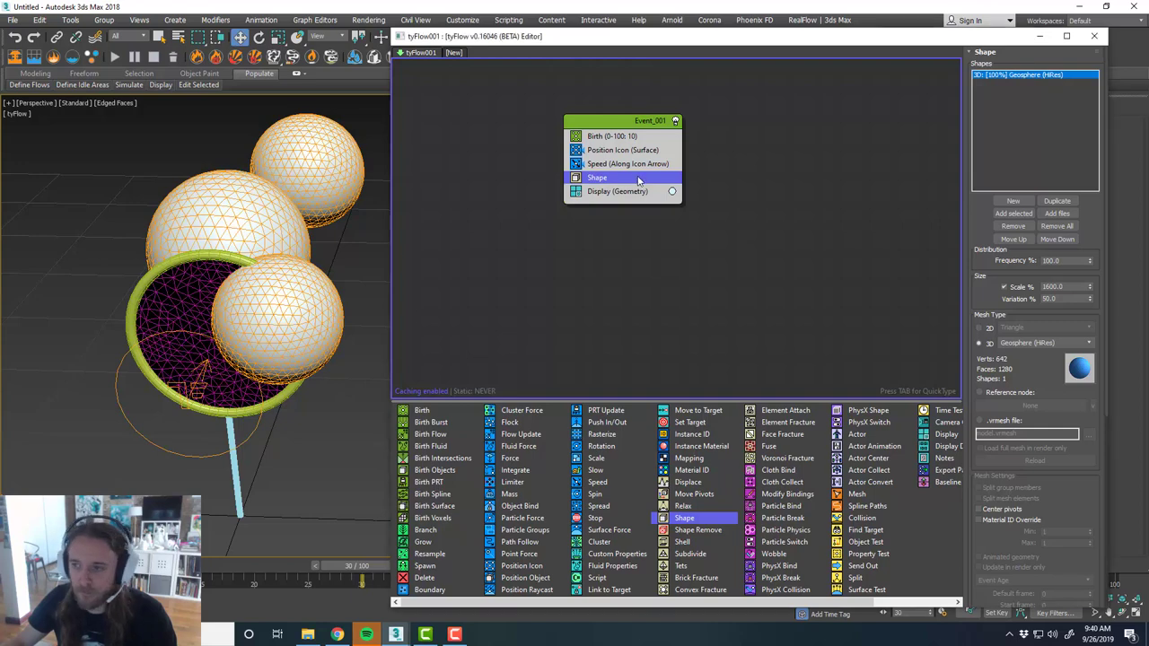
{"action": "double_click", "coordinate": [1052, 287]}
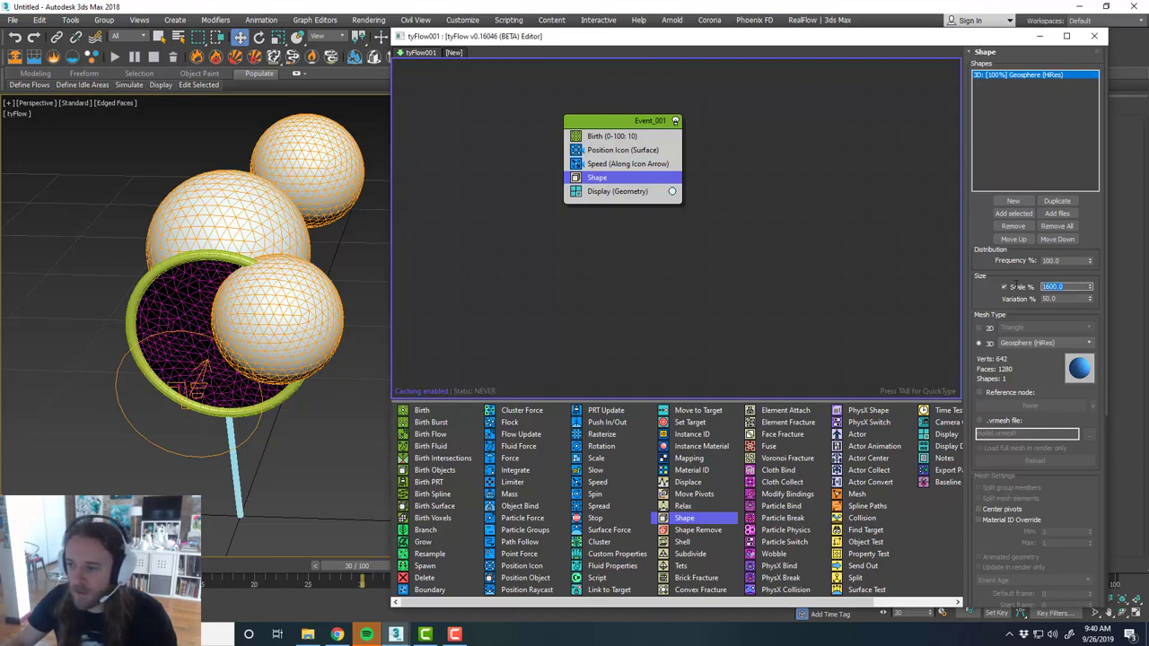
{"action": "type", "text": "1200"}
{"action": "key", "text": "Return"}
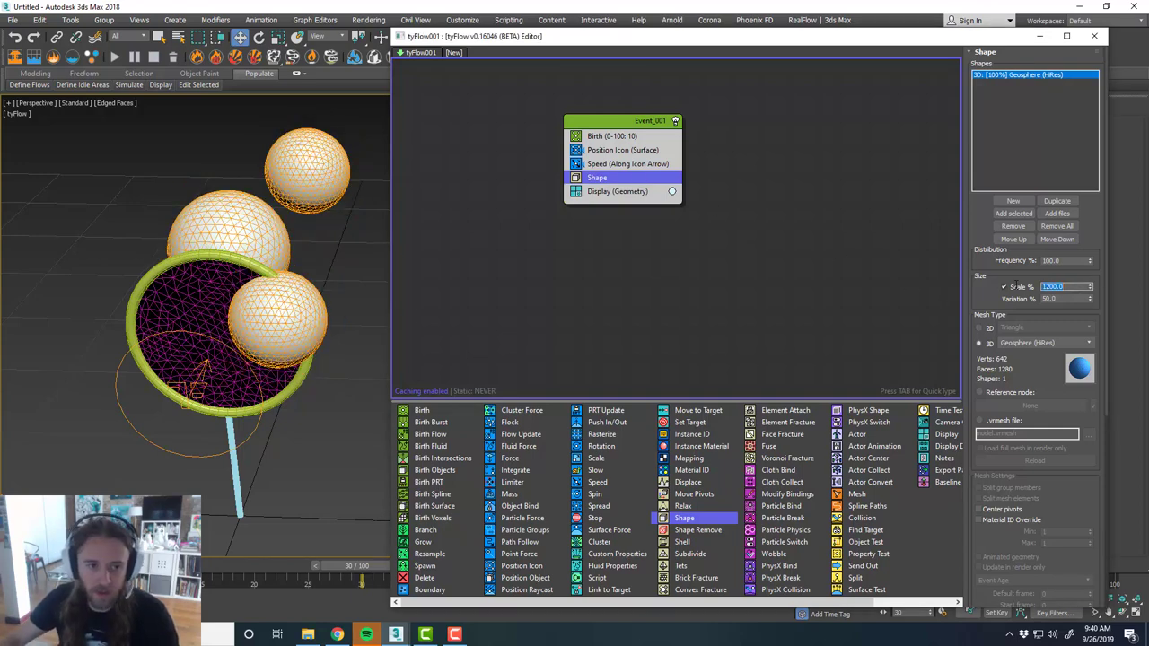
Change the Position Icon operator's location to Pivot so particles emit from the icon's centre.
{"action": "left_click", "coordinate": [657, 165]}
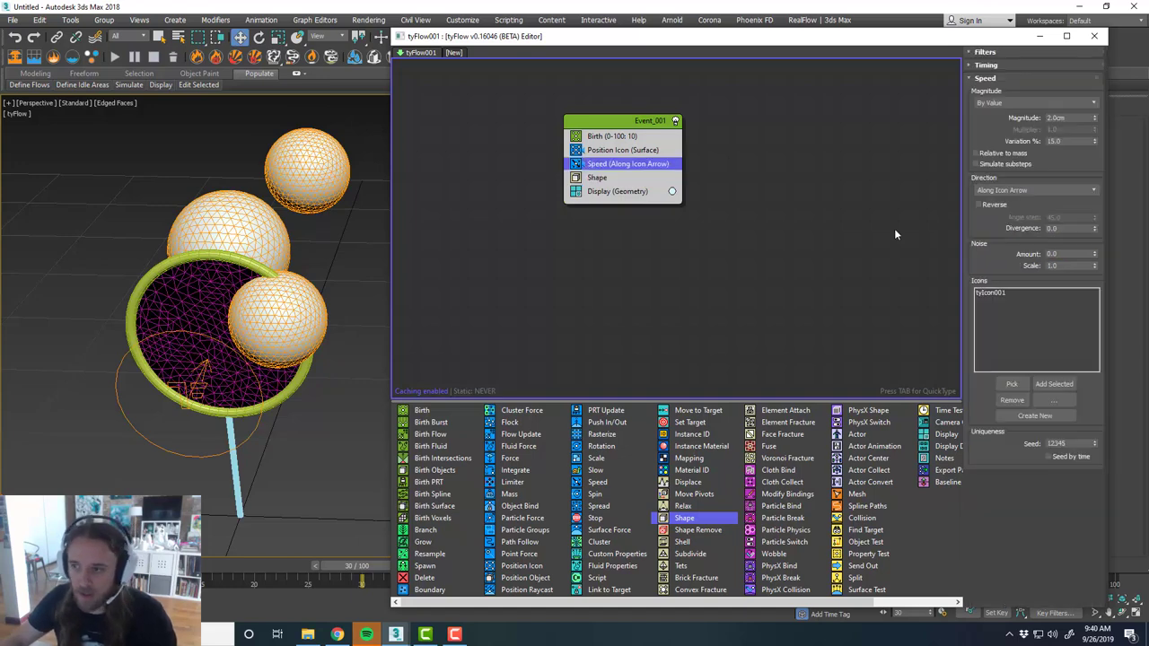
{"action": "left_click", "coordinate": [603, 151]}
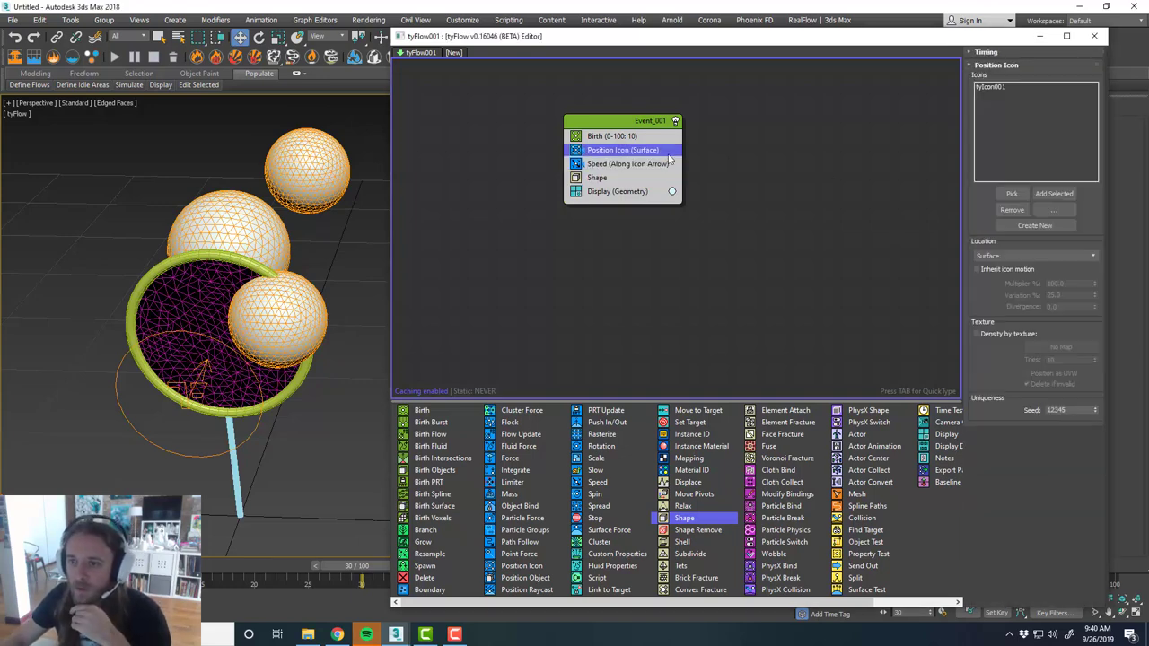
{"action": "left_click", "coordinate": [1039, 257]}
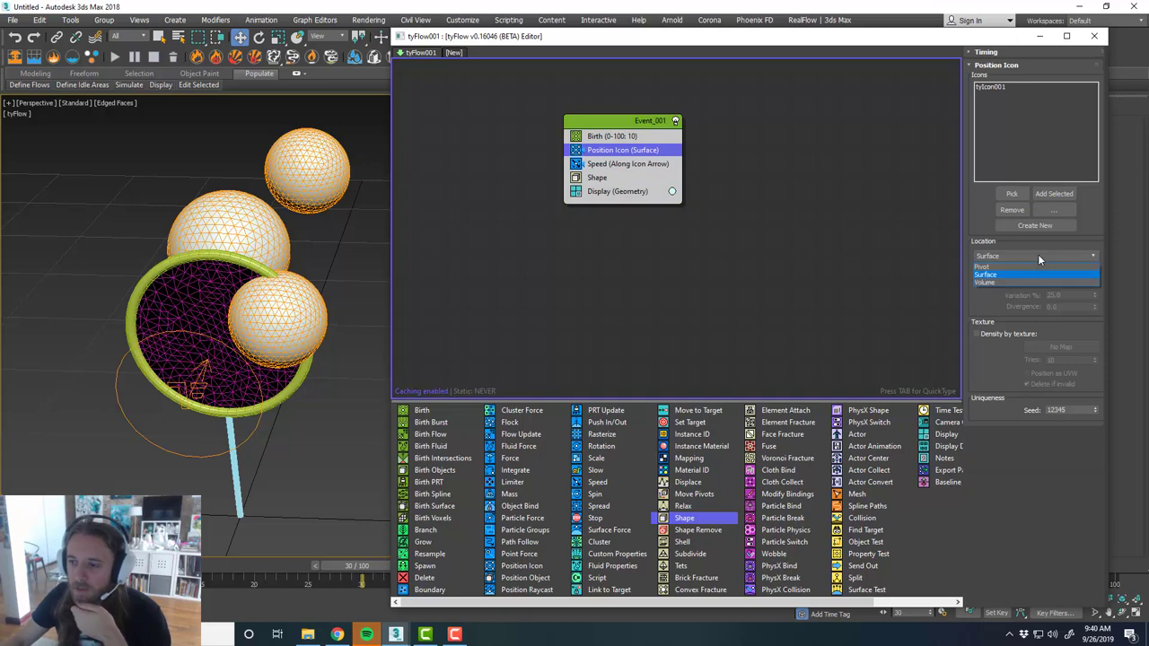
{"action": "left_click", "coordinate": [1029, 267]}
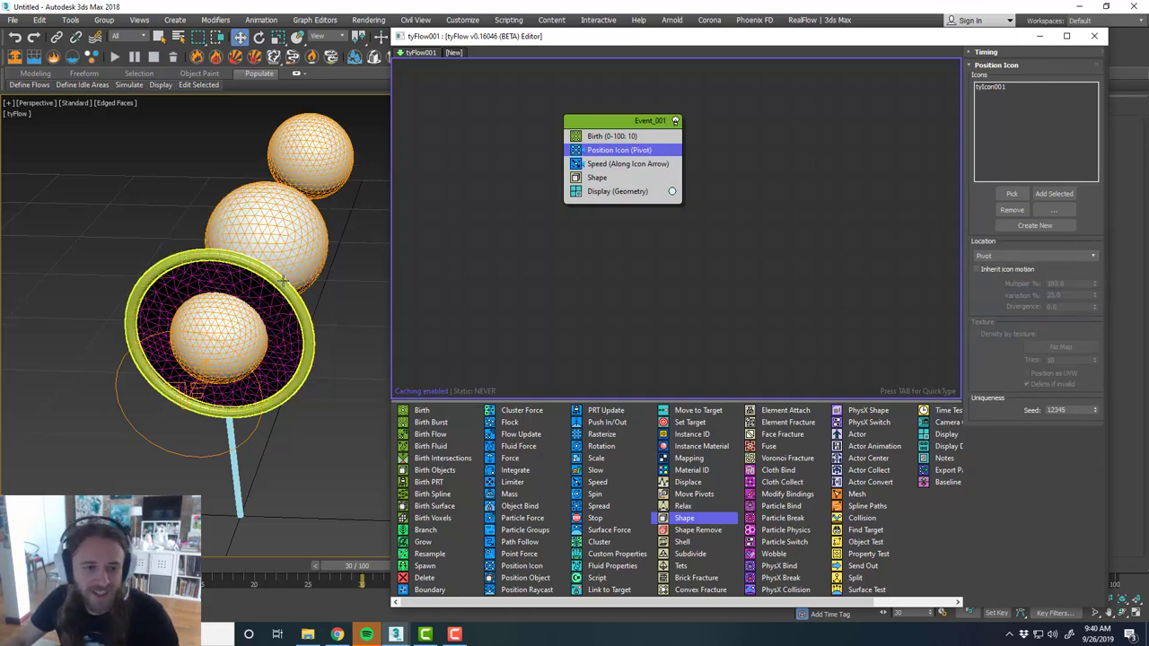
Examine the emitted spheres from the wand's side and scrub the animation back to the first sphere just past the soap film.
{"action": "middle_click_drag", "start_coordinate": [279, 275], "coordinate": [132, 251], "text": "alt"}
{"action": "scroll", "coordinate": [77, 244], "scroll_direction": "up", "scroll_amount": 2}
{"action": "scroll", "coordinate": [79, 245], "scroll_direction": "down", "scroll_amount": 2}
{"action": "left_click", "coordinate": [112, 239]}
{"action": "left_click", "coordinate": [127, 329]}
{"action": "middle_click_drag", "start_coordinate": [126, 329], "coordinate": [139, 337]}
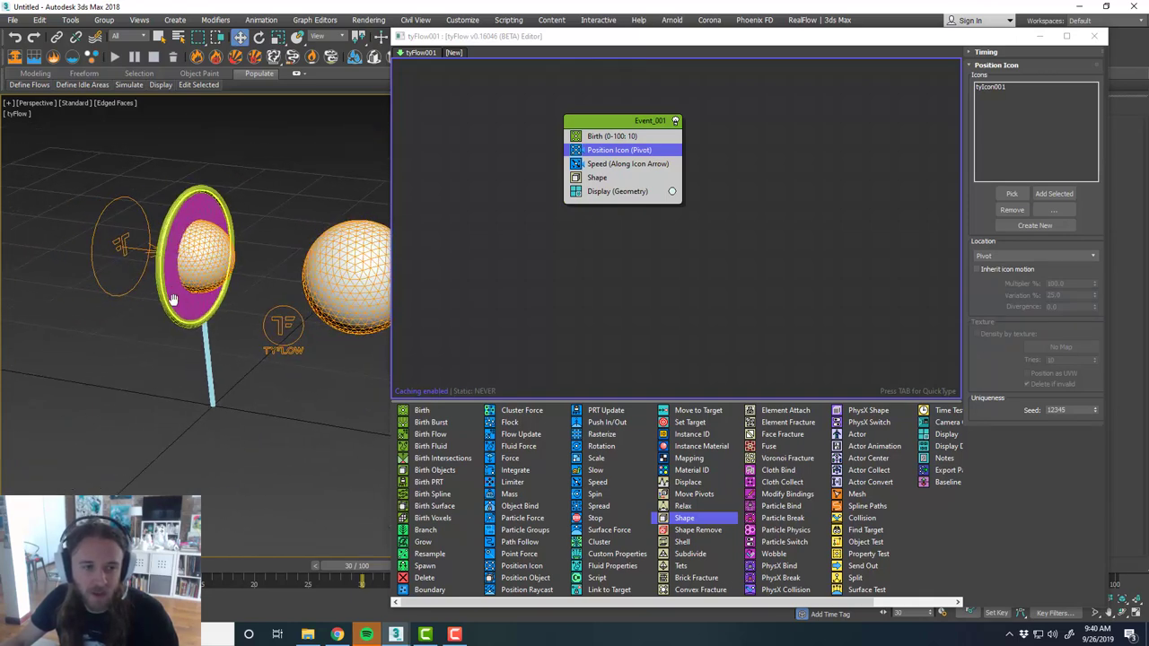
{"action": "scroll", "coordinate": [168, 290], "scroll_direction": "up", "scroll_amount": 3}
{"action": "middle_click_drag", "start_coordinate": [168, 290], "coordinate": [182, 307]}
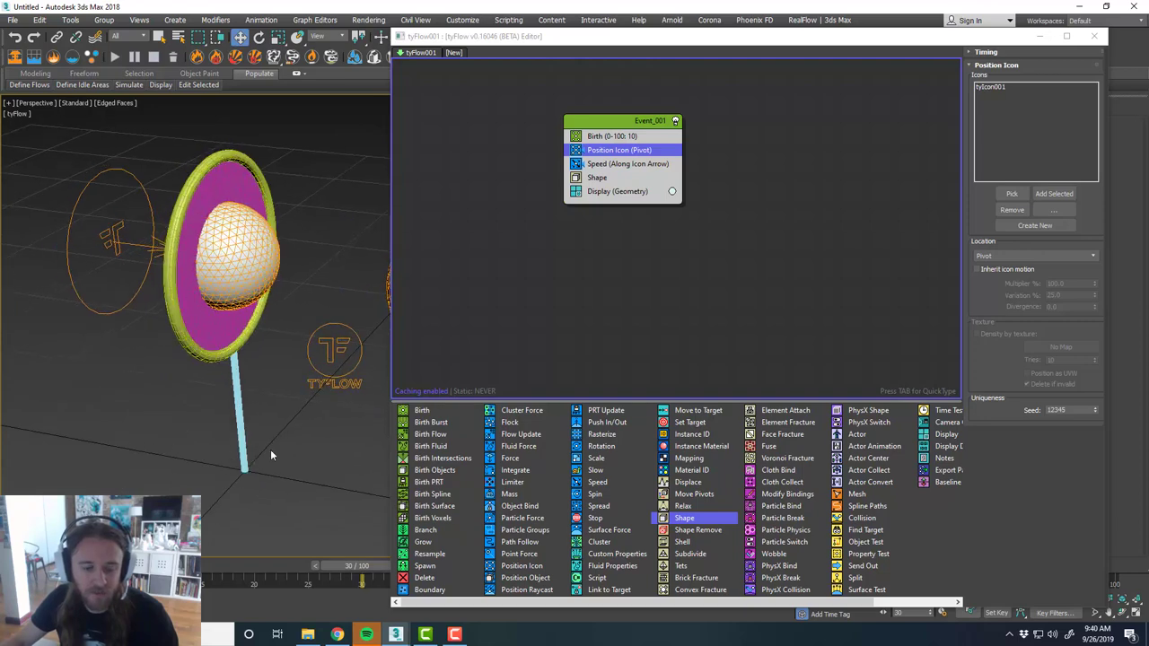
{"action": "left_click_drag", "start_coordinate": [350, 577], "coordinate": [146, 532]}
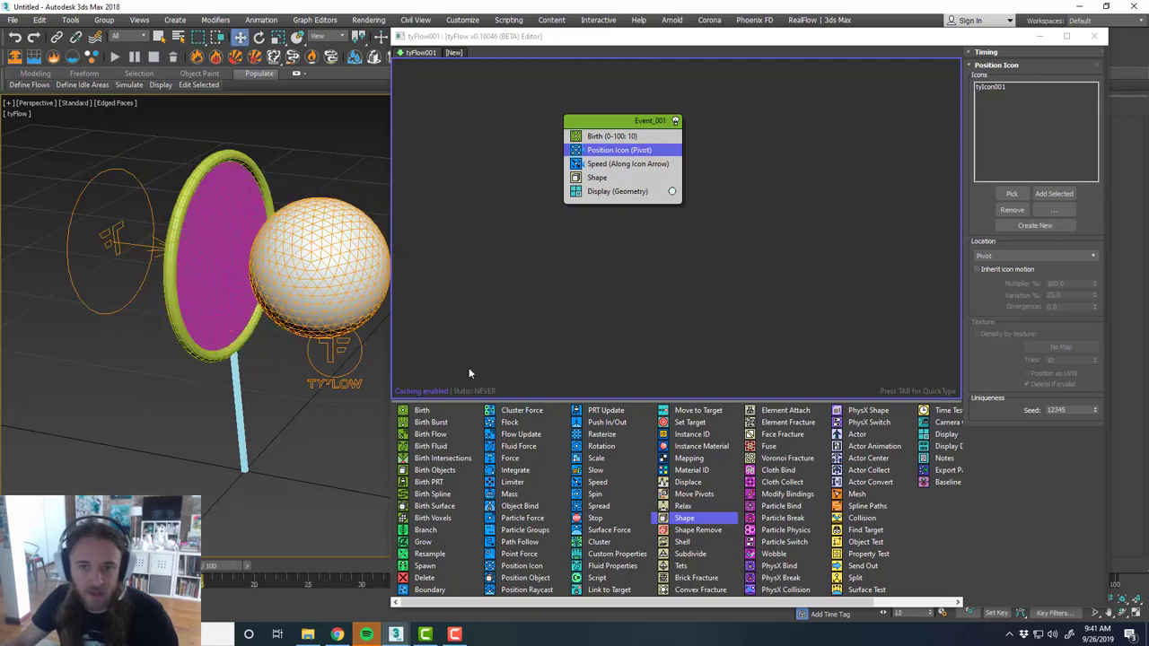
Set the geosphere shape's size variation to 40% and its scale to 1000% in the Shape operator.
{"action": "left_click", "coordinate": [597, 177]}
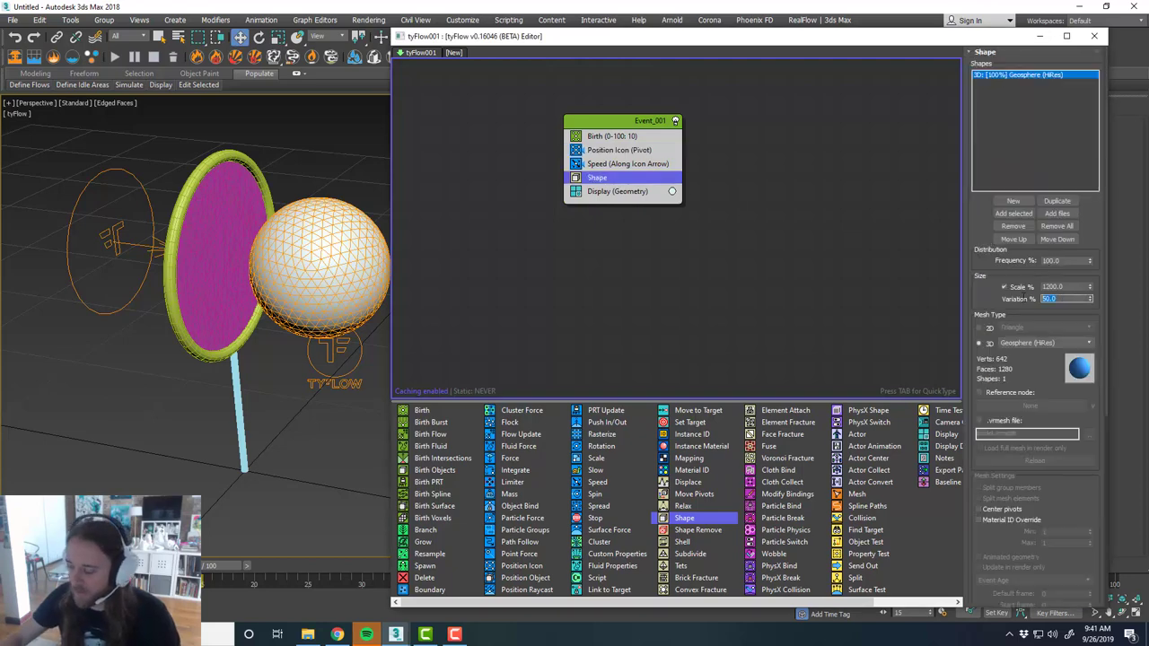
{"action": "type", "text": "40"}
{"action": "key", "text": "Return"}
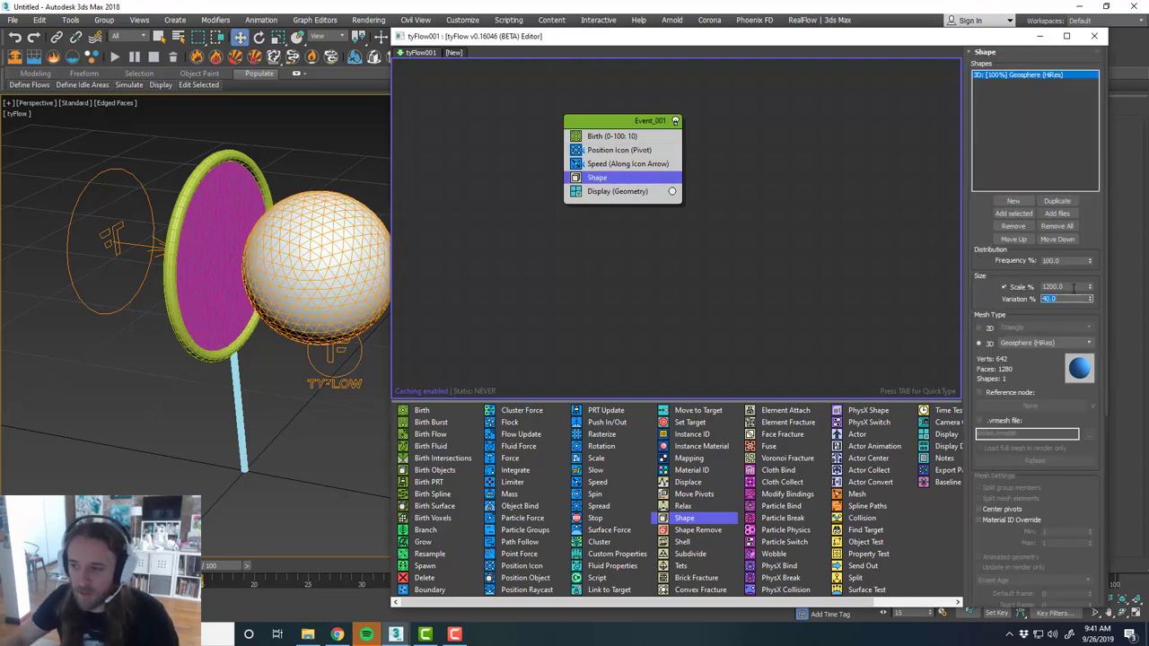
{"action": "left_click_drag", "start_coordinate": [1068, 287], "coordinate": [998, 282]}
{"action": "type", "text": "1000"}
{"action": "key", "text": "Return"}
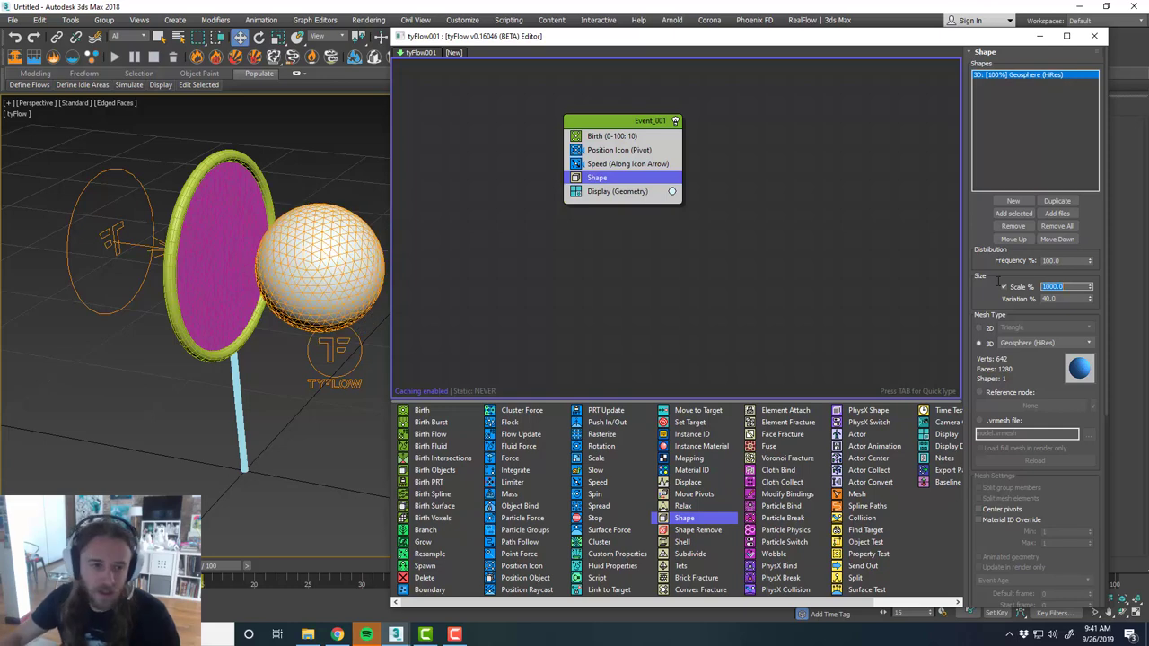
Scrub the animation back to frame 9 and examine the sphere behind the soap film.
{"action": "left_click_drag", "start_coordinate": [235, 567], "coordinate": [144, 539]}
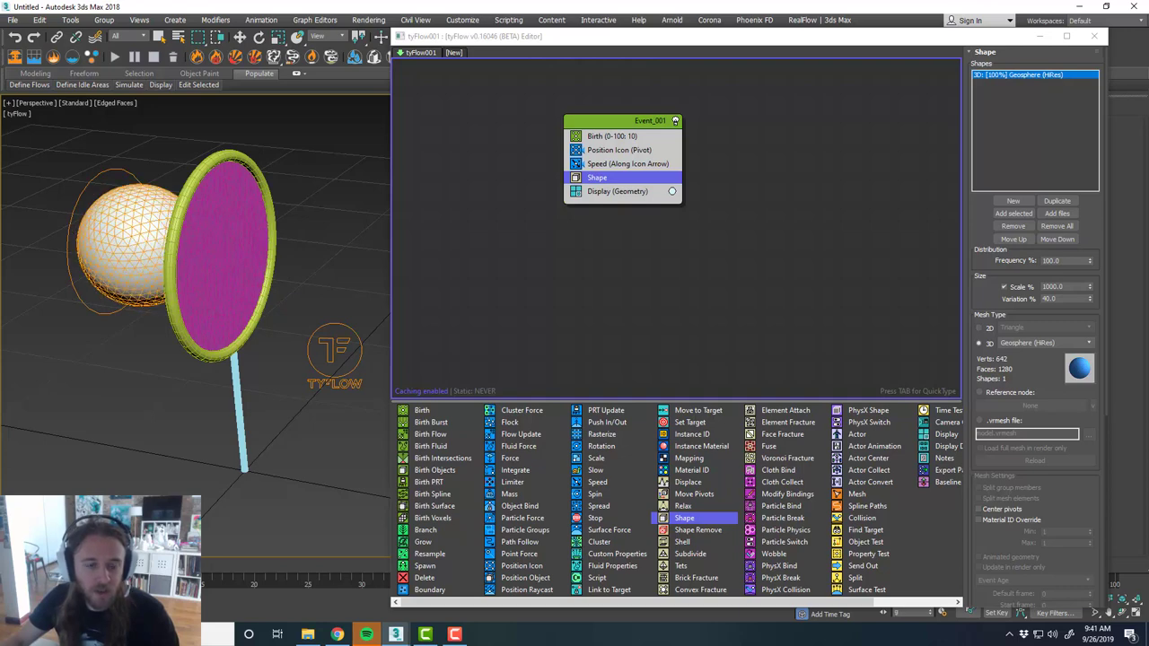
{"action": "key", "text": "w"}
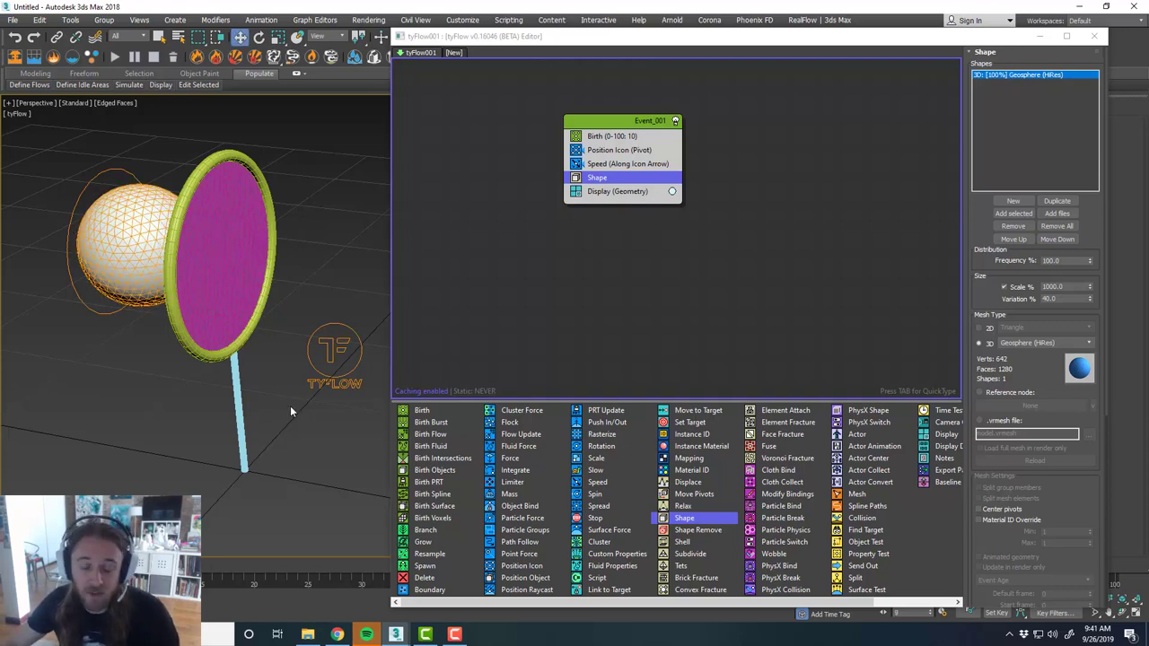
{"action": "scroll", "coordinate": [321, 368], "scroll_direction": "down", "scroll_amount": 3}
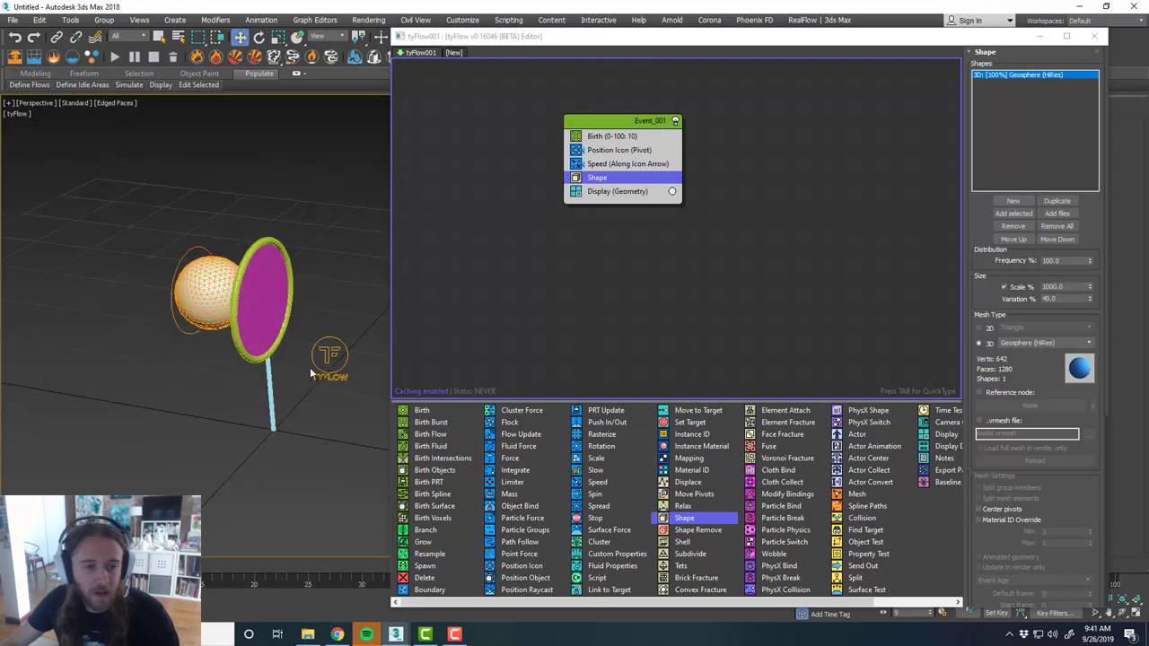
{"action": "middle_click_drag", "start_coordinate": [310, 367], "coordinate": [318, 345], "text": "alt"}
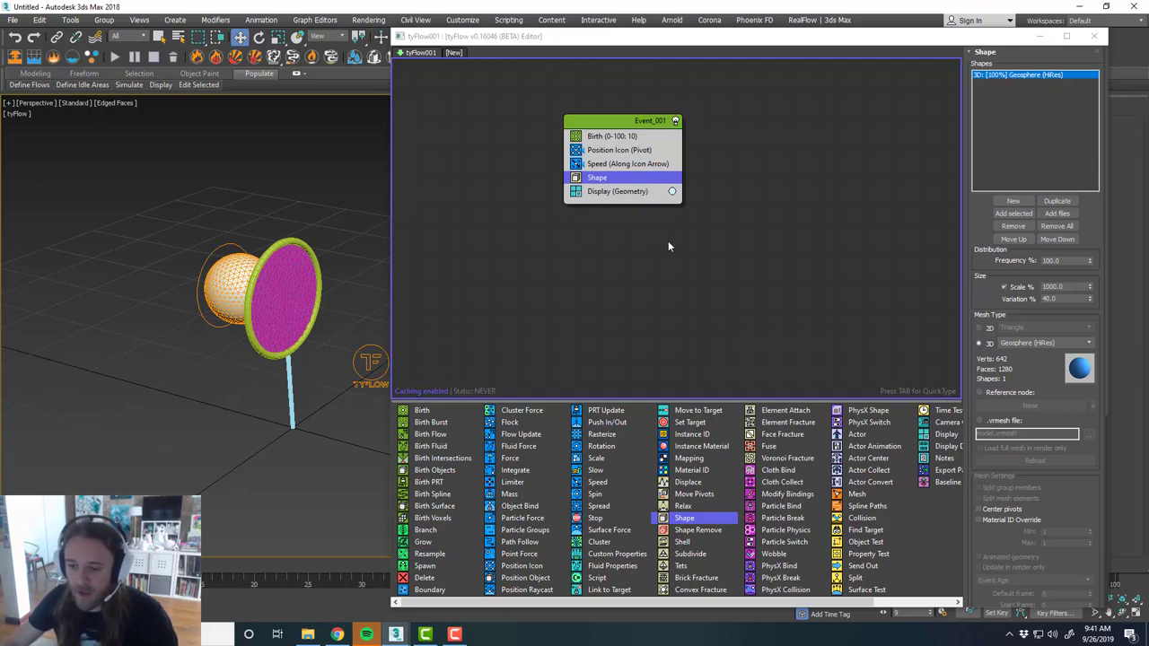
{"action": "middle_click_drag", "start_coordinate": [308, 396], "coordinate": [214, 334]}
{"action": "scroll", "coordinate": [214, 334], "scroll_direction": "down", "scroll_amount": 3}
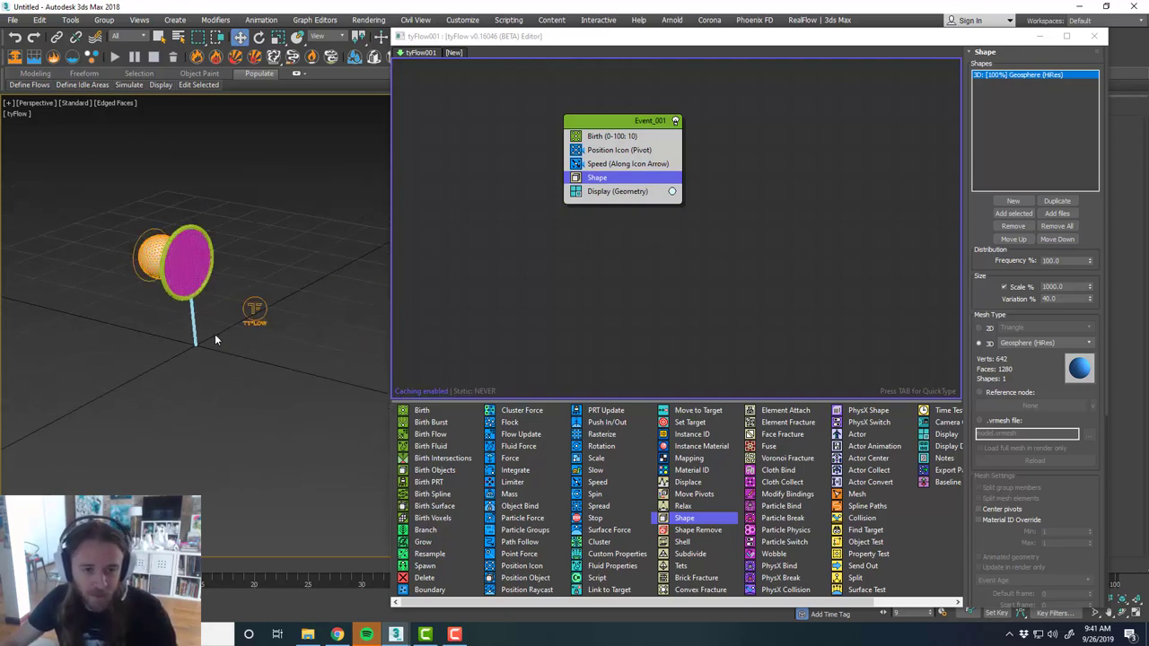
Move the tyFlow editor out of the way, scrub to frame 14 and examine the sphere in front of the soap film.
{"action": "left_click_drag", "start_coordinate": [567, 38], "coordinate": [1148, 64]}
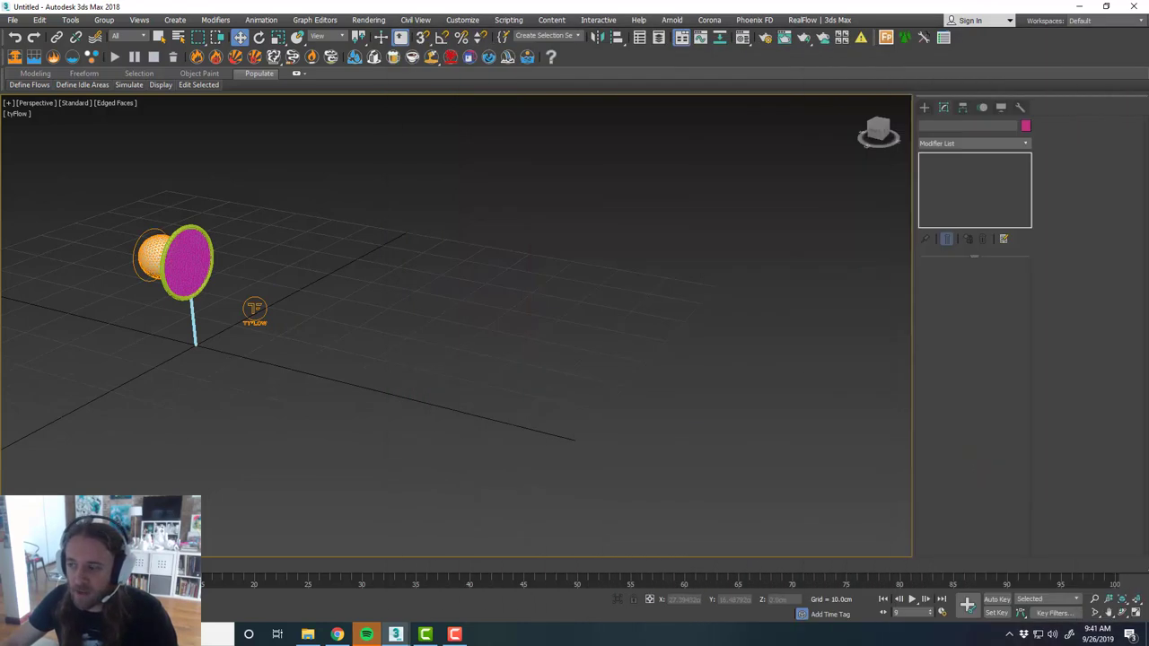
{"action": "left_click_drag", "start_coordinate": [63, 563], "coordinate": [211, 560]}
{"action": "key", "text": "w"}
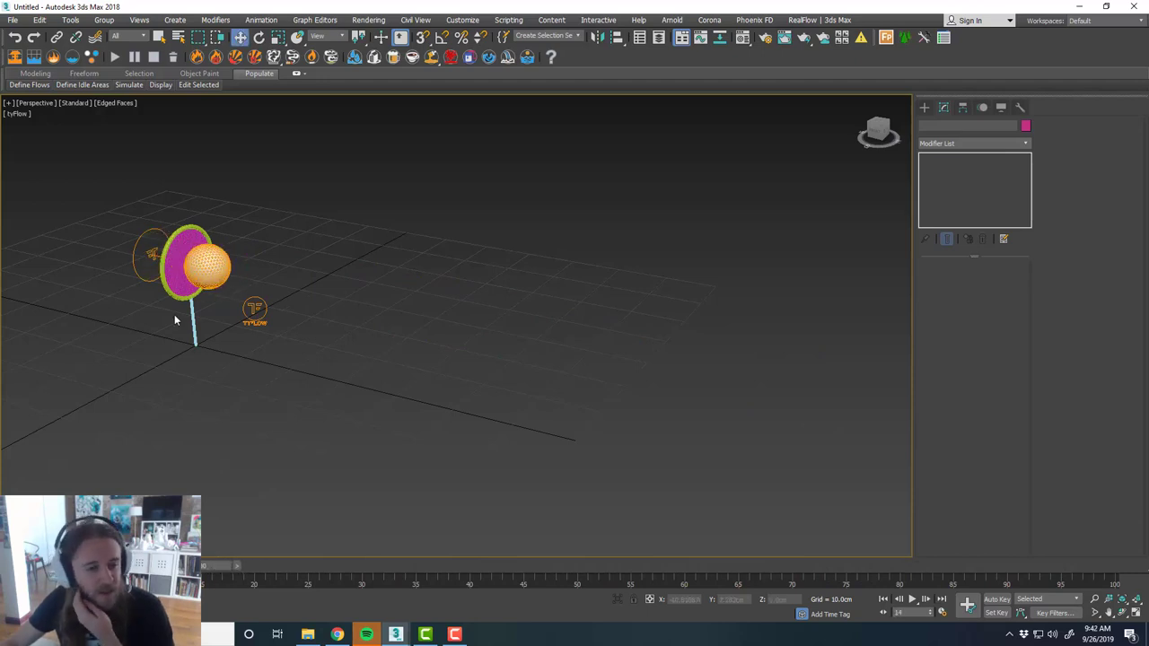
{"action": "scroll", "coordinate": [174, 315], "scroll_direction": "up", "scroll_amount": 4}
{"action": "middle_click_drag", "start_coordinate": [218, 333], "coordinate": [287, 379]}
{"action": "scroll", "coordinate": [374, 370], "scroll_direction": "down", "scroll_amount": 2}
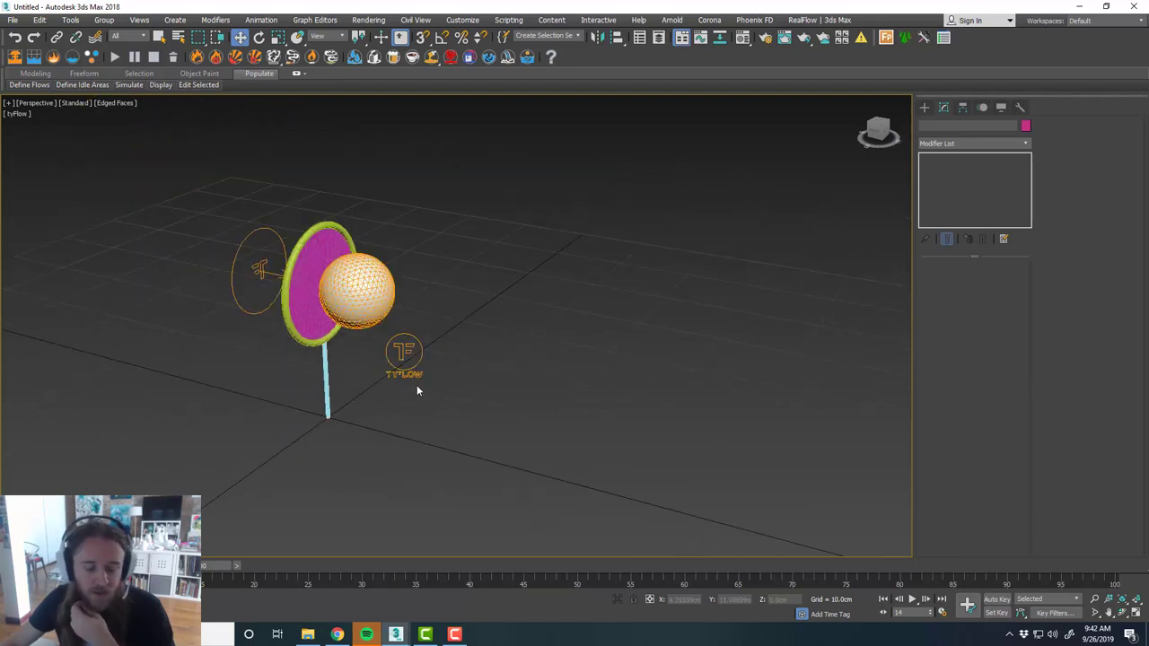
{"action": "middle_click_drag", "start_coordinate": [679, 300], "coordinate": [604, 299], "text": "alt"}
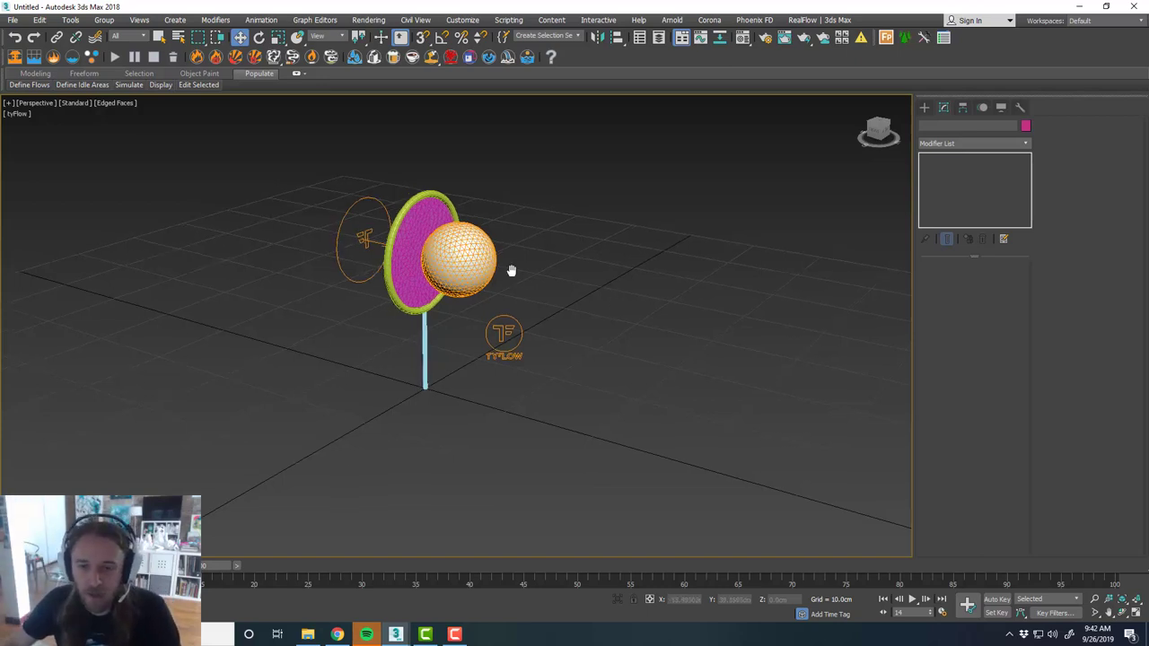
{"action": "middle_click_drag", "start_coordinate": [592, 280], "coordinate": [430, 287]}
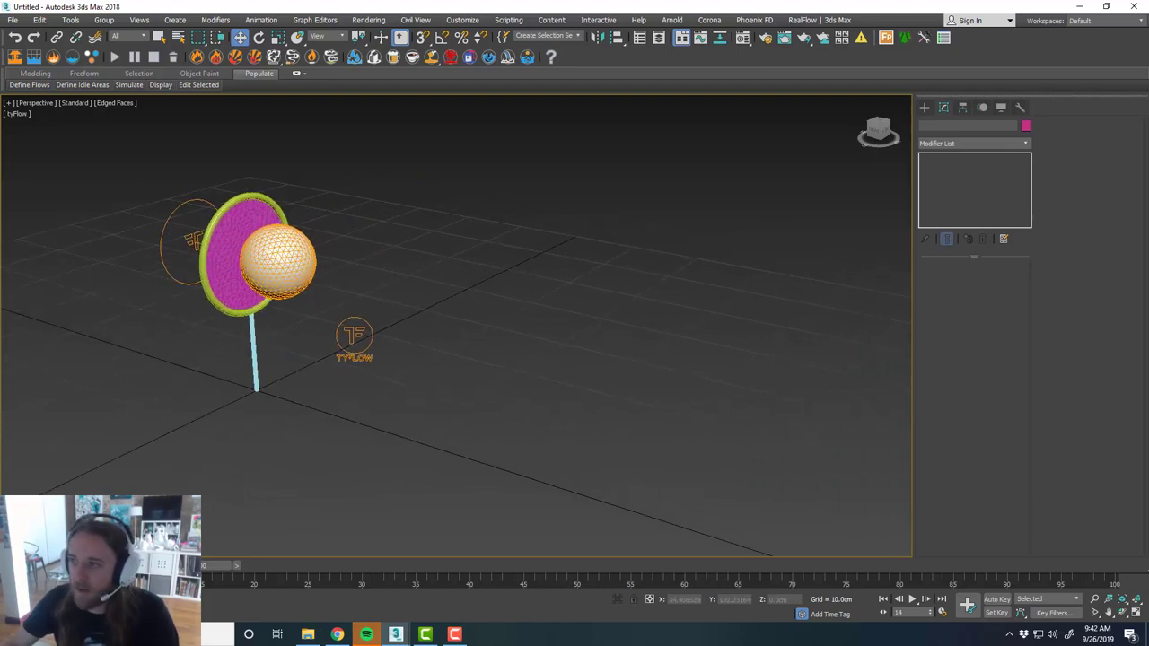
Bring the tyFlow editor back, add a Surface Test operator to Event_001 and move the editor aside again.
{"action": "left_click_drag", "start_coordinate": [1148, 106], "coordinate": [513, 38]}
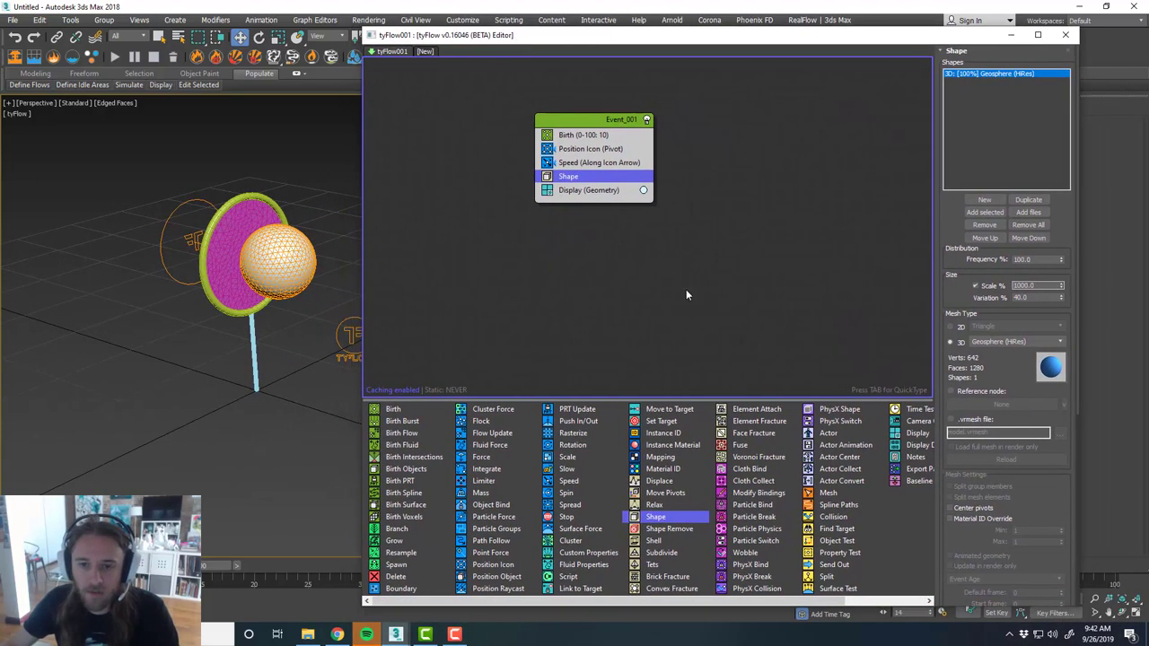
{"action": "middle_click_drag", "start_coordinate": [295, 310], "coordinate": [241, 310]}
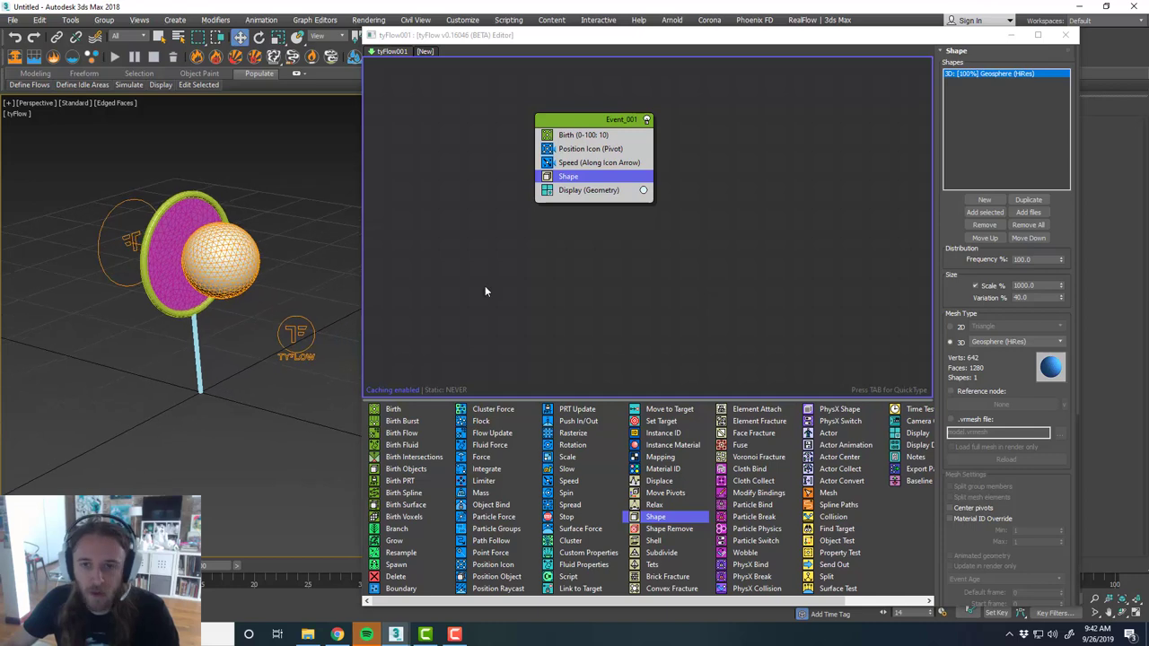
{"action": "middle_click_drag", "start_coordinate": [628, 274], "coordinate": [625, 281]}
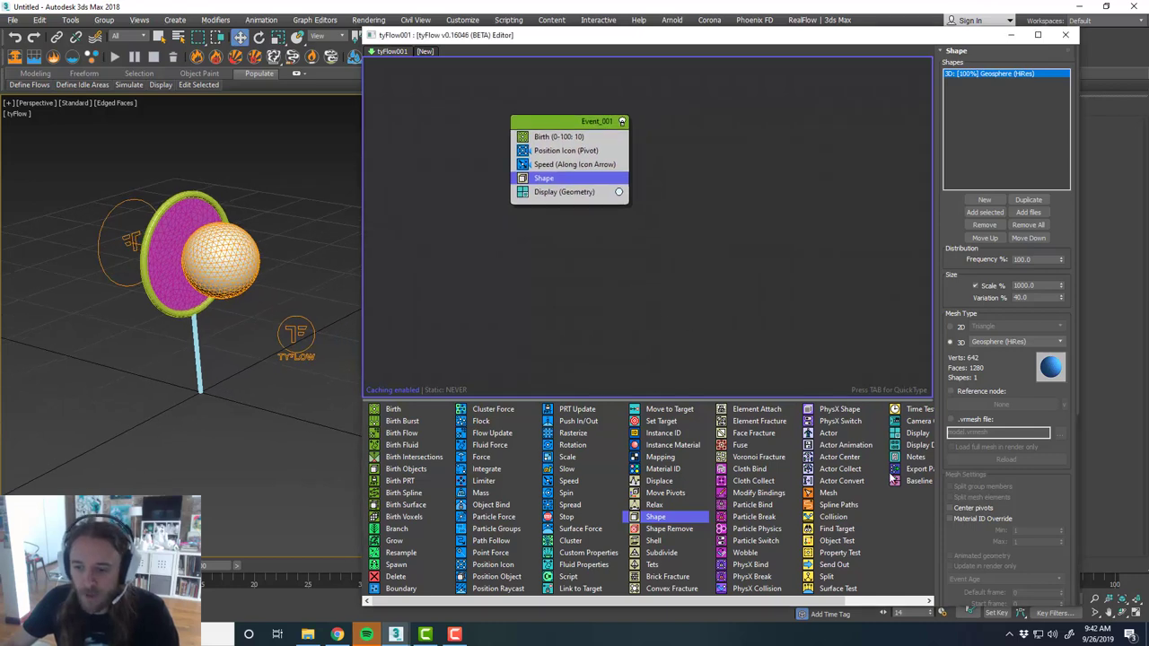
{"action": "scroll", "coordinate": [880, 473], "scroll_direction": "right", "scroll_amount": 1}
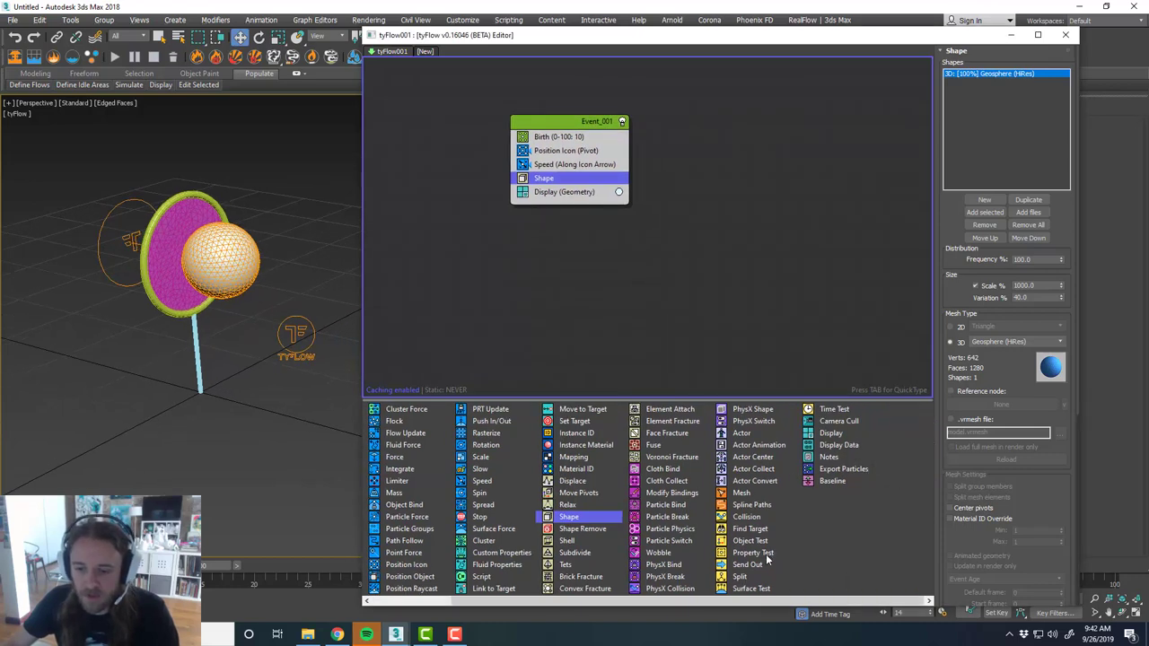
{"action": "left_click_drag", "start_coordinate": [763, 590], "coordinate": [617, 188]}
{"action": "left_click_drag", "start_coordinate": [630, 37], "coordinate": [1148, 37]}
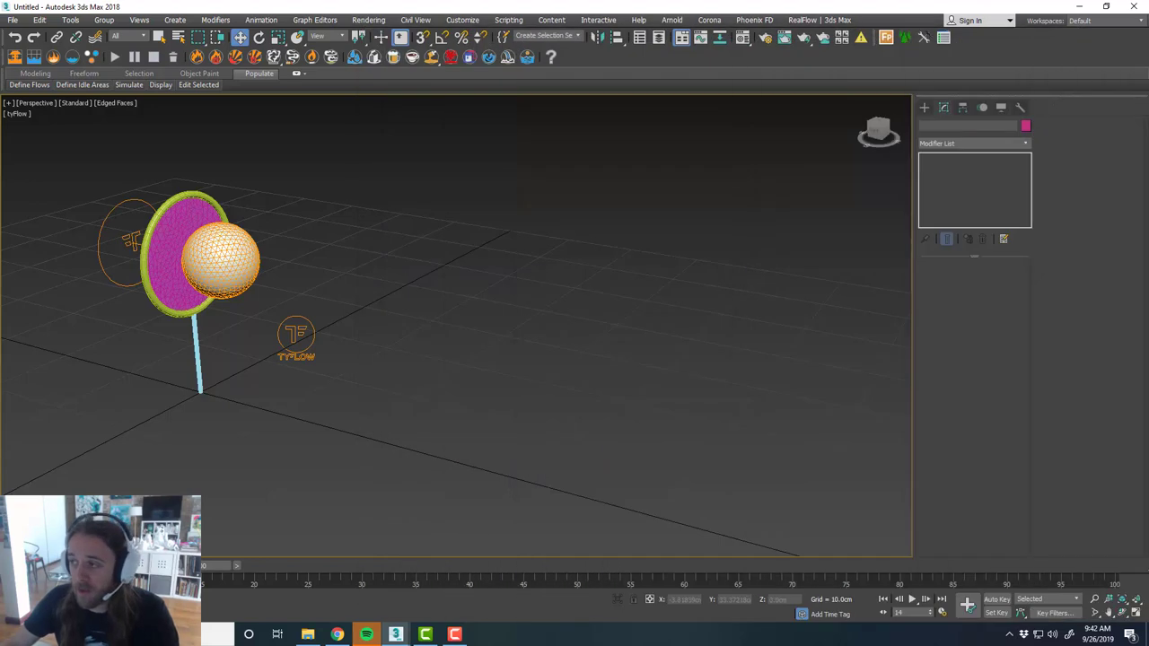
Create a box behind the wand in the Top view, about 38.7 cm long, 24.3 cm wide and 19.7 cm high.
{"action": "key", "text": "alt+w"}
{"action": "right_click", "coordinate": [336, 248]}
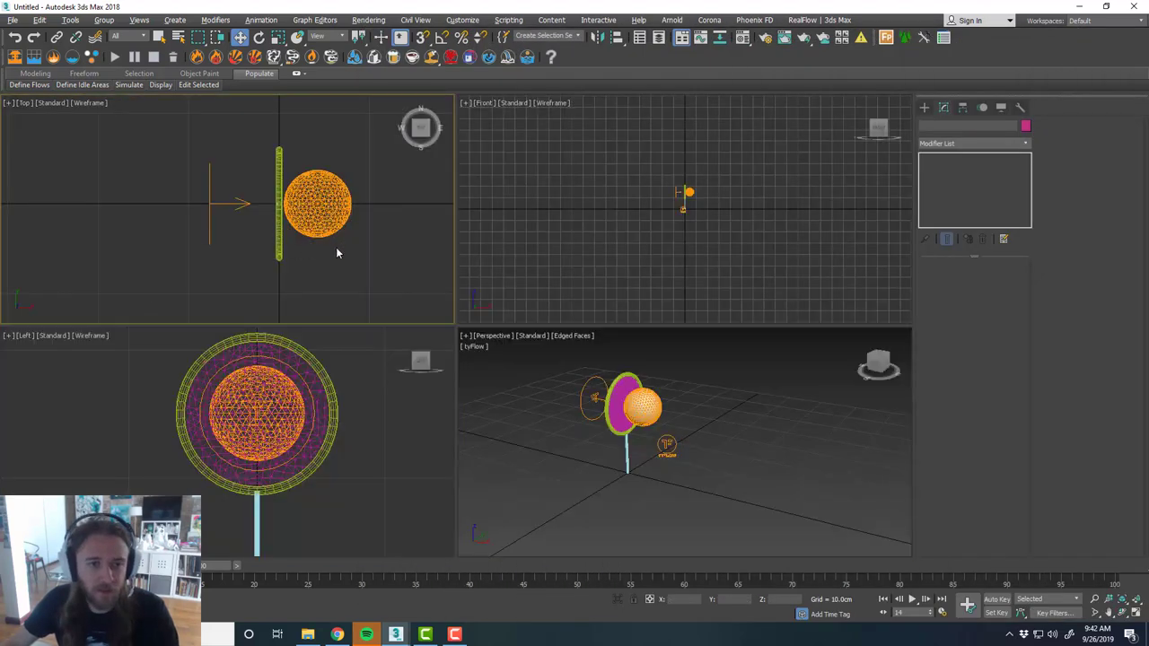
{"action": "key", "text": "alt+w"}
{"action": "left_click", "coordinate": [925, 107]}
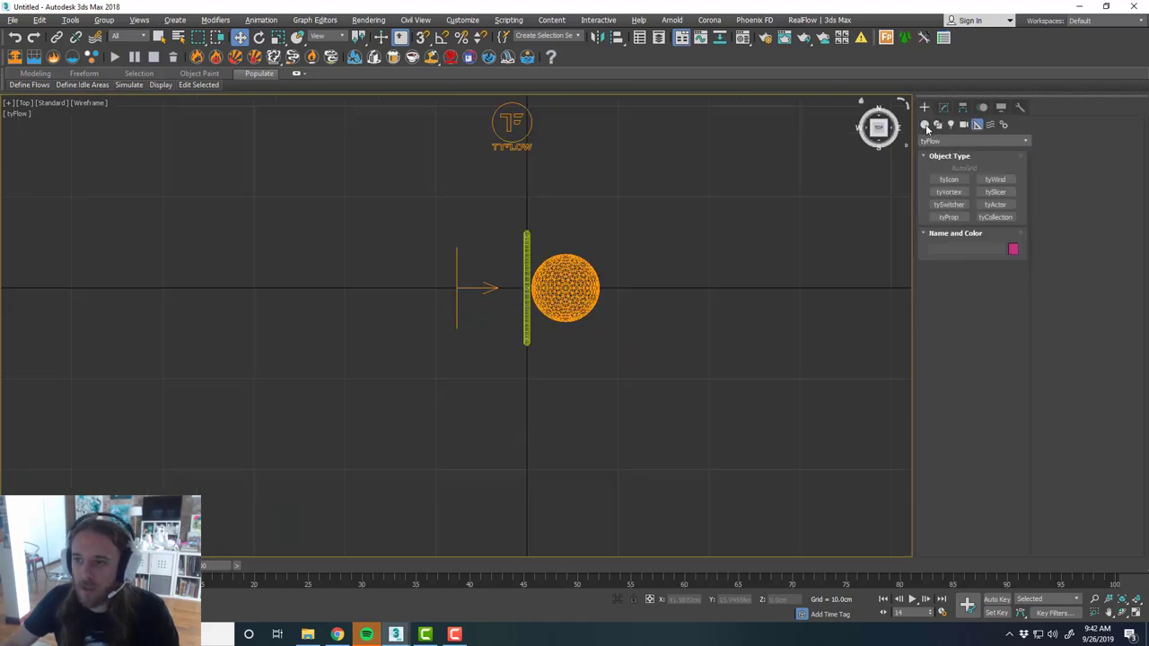
{"action": "left_click", "coordinate": [949, 179]}
{"action": "scroll", "coordinate": [614, 314], "scroll_direction": "down", "scroll_amount": 2}
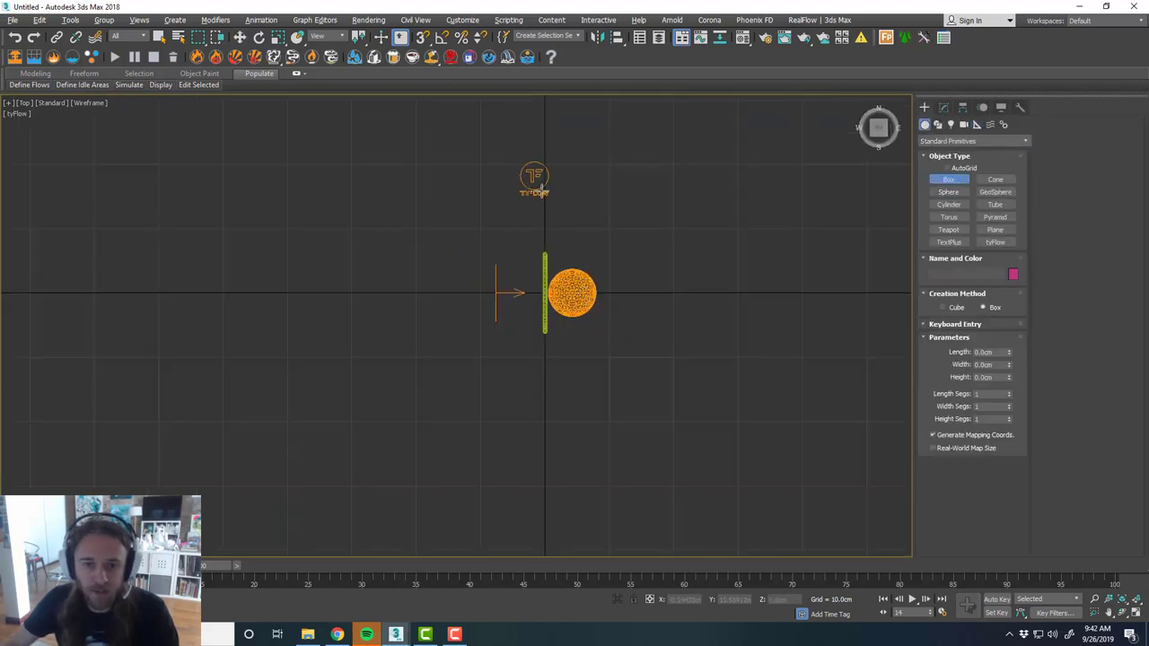
{"action": "left_click_drag", "start_coordinate": [543, 170], "coordinate": [386, 421]}
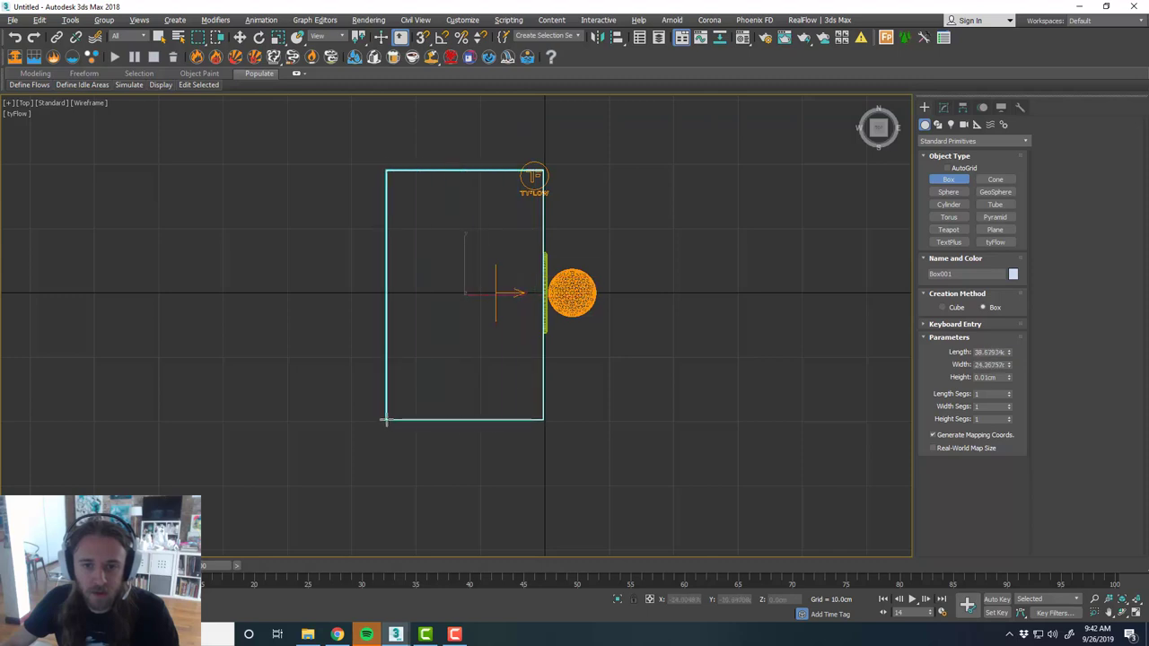
{"action": "left_click", "coordinate": [498, 292]}
Return to the maximized Perspective view and raise the box about 6 cm behind the wand's ring.
{"action": "key", "text": "alt+w"}
{"action": "middle_click", "coordinate": [540, 369]}
{"action": "key", "text": "alt+w"}
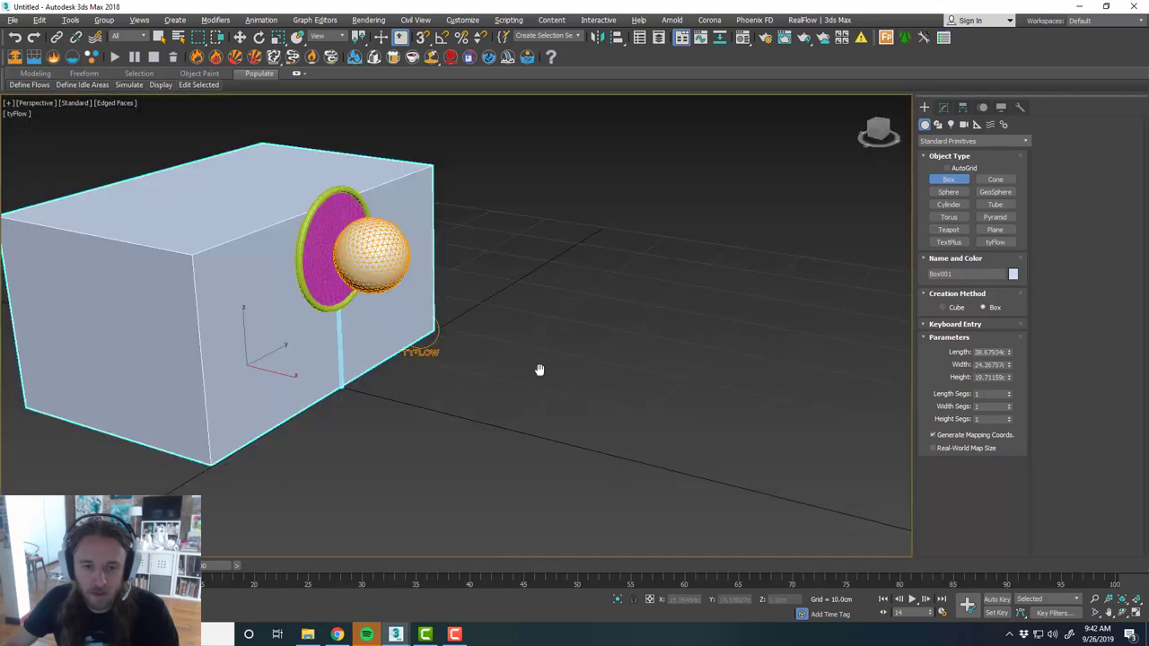
{"action": "middle_click_drag", "start_coordinate": [540, 370], "coordinate": [422, 380]}
{"action": "key", "text": "w"}
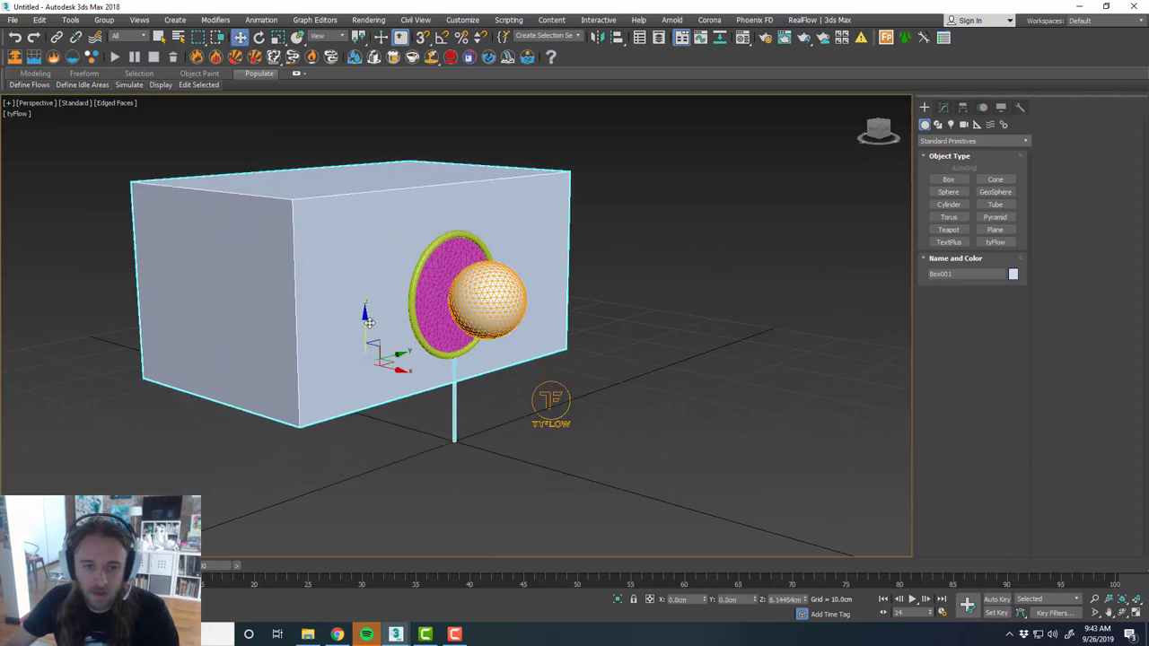
Reduce the box's length to about 17.4 cm and its height to about 17.8 cm.
{"action": "left_click", "coordinate": [943, 107]}
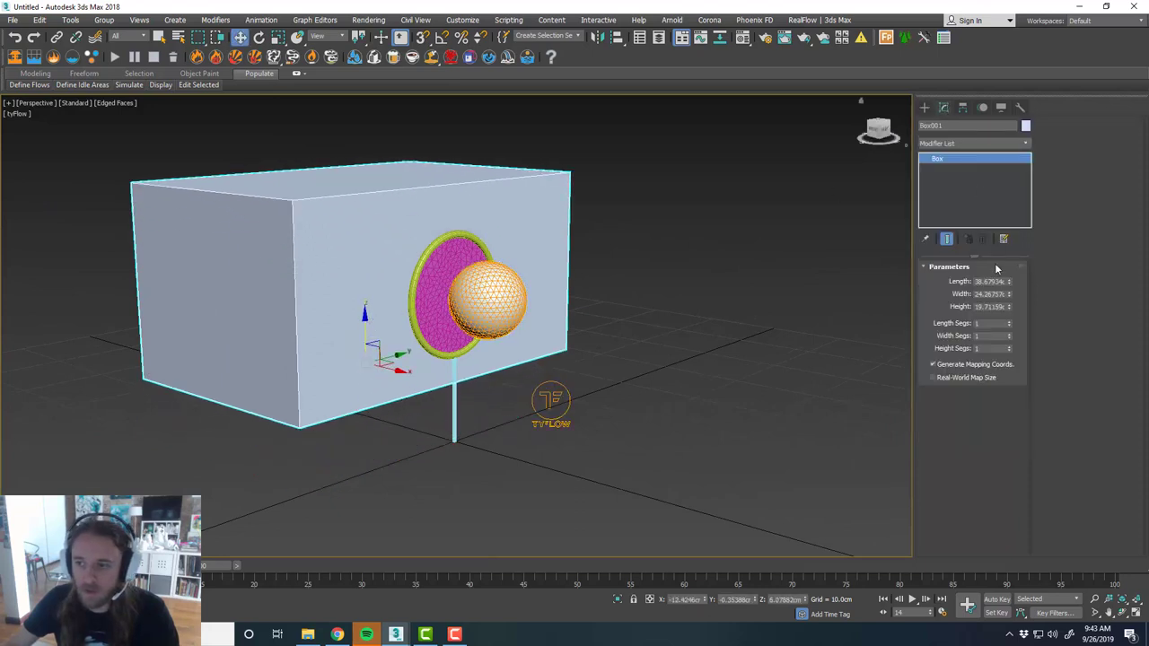
{"action": "mouse_move", "coordinate": [1008, 307]}
{"action": "left_mouse_down"}
{"action": "mouse_move", "coordinate": [1009, 260]}
{"action": "mouse_move", "coordinate": [1009, 286]}
{"action": "left_mouse_up"}
{"action": "middle_click_drag", "start_coordinate": [602, 338], "coordinate": [676, 333], "text": "alt"}
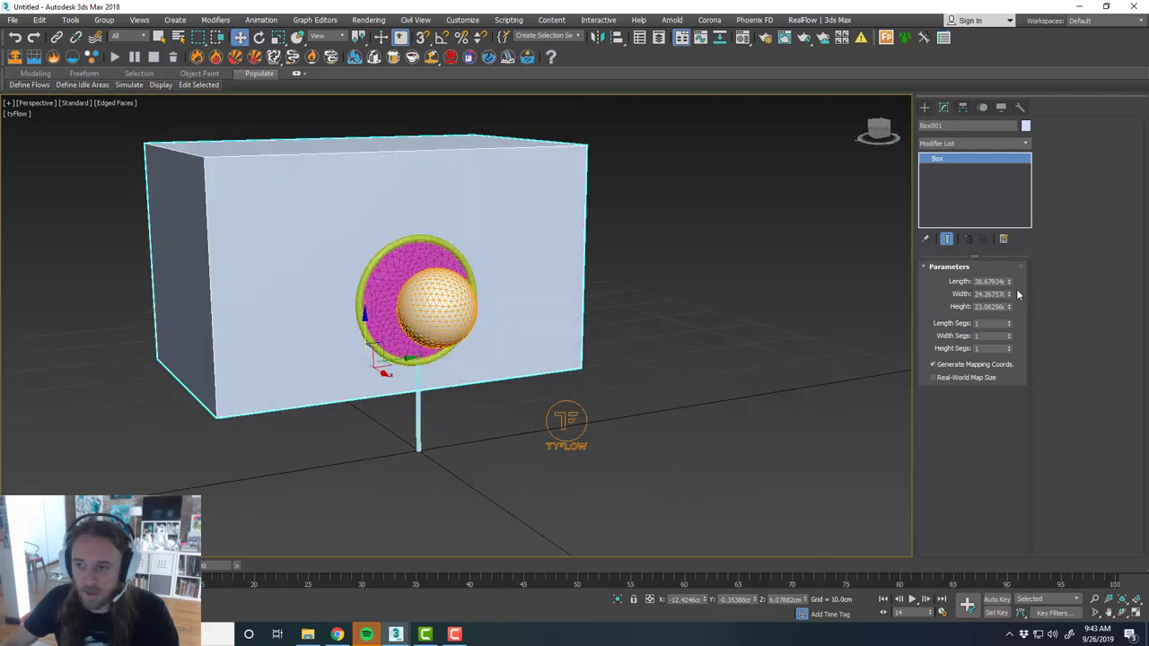
{"action": "left_click_drag", "start_coordinate": [1009, 294], "coordinate": [1011, 323]}
{"action": "middle_click_drag", "start_coordinate": [392, 333], "coordinate": [381, 333], "text": "alt"}
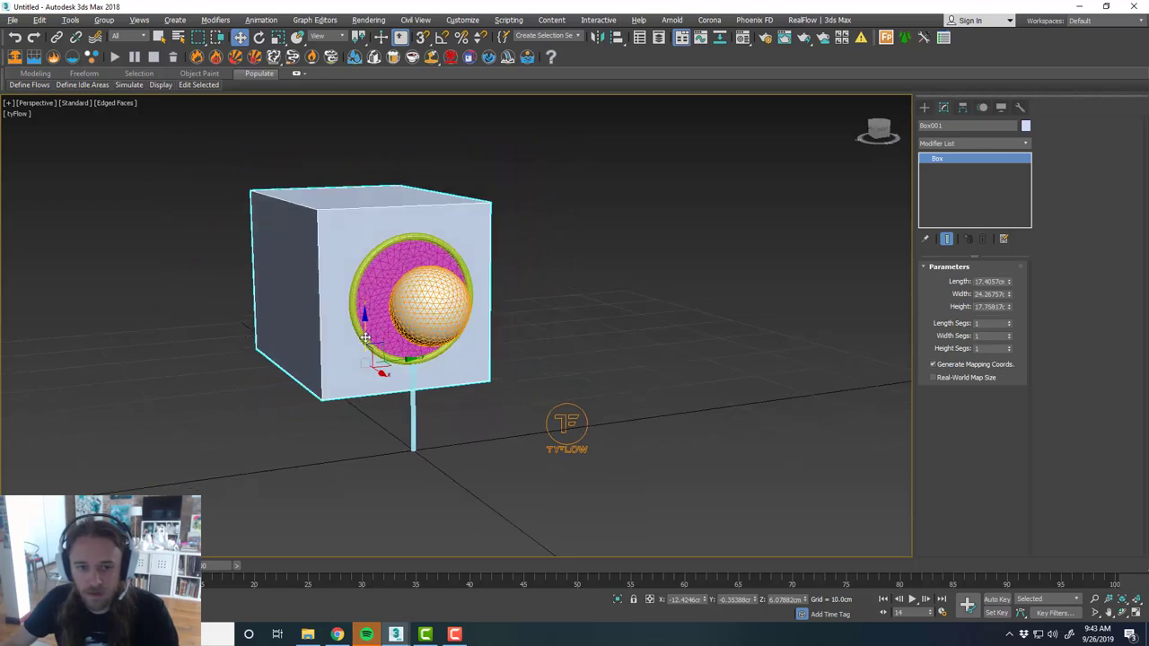
Trim the box to about 16.4 cm long and 19.4 cm wide, and shift it up and along X toward the soap film.
{"action": "left_click_drag", "start_coordinate": [366, 336], "coordinate": [365, 328]}
{"action": "left_click_drag", "start_coordinate": [1009, 281], "coordinate": [1009, 310]}
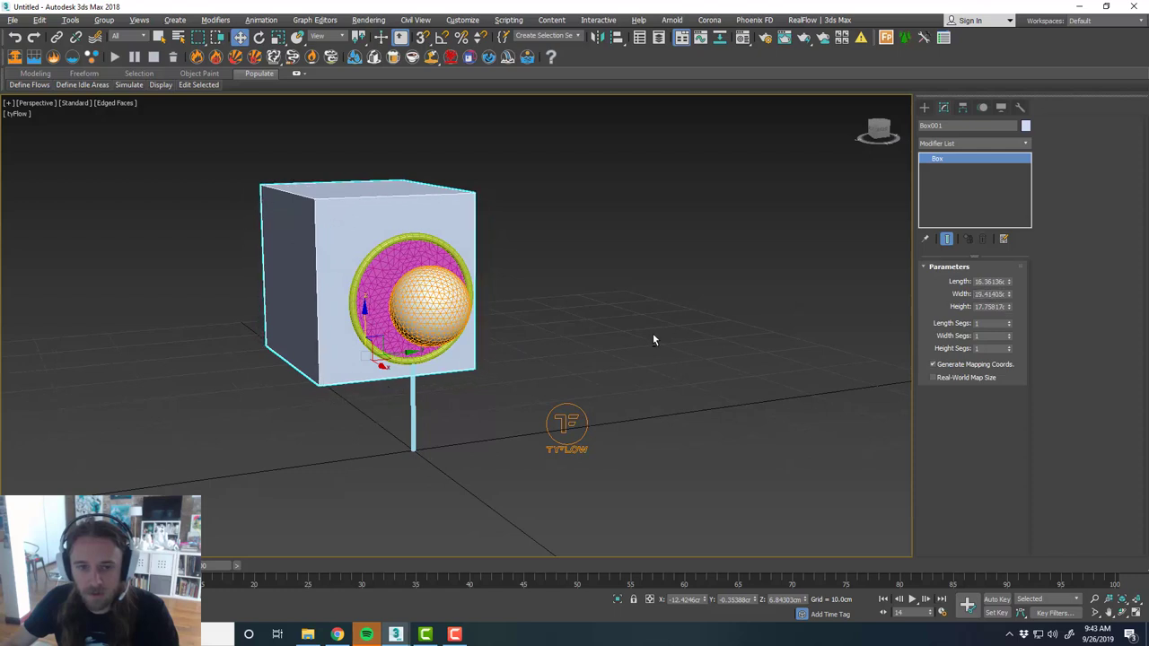
{"action": "middle_click_drag", "start_coordinate": [653, 333], "coordinate": [693, 345], "text": "alt"}
{"action": "left_click_drag", "start_coordinate": [362, 362], "coordinate": [418, 357]}
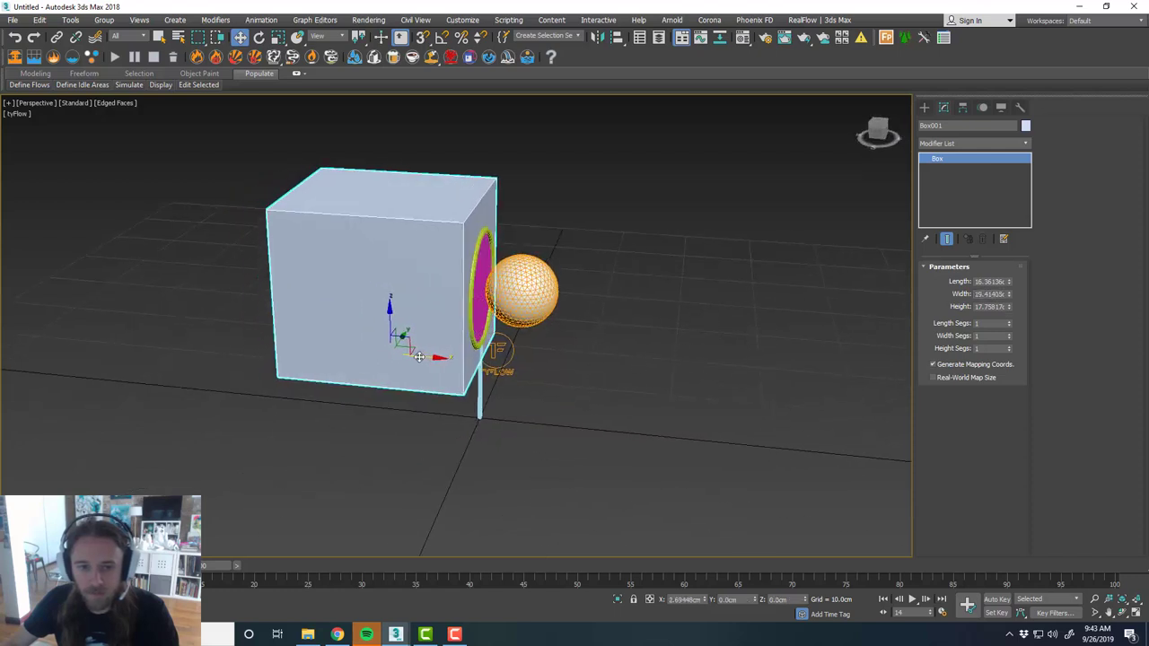
Set the box behind the wand to display as a box and make it non-renderable in its object properties.
{"action": "right_click", "coordinate": [410, 273]}
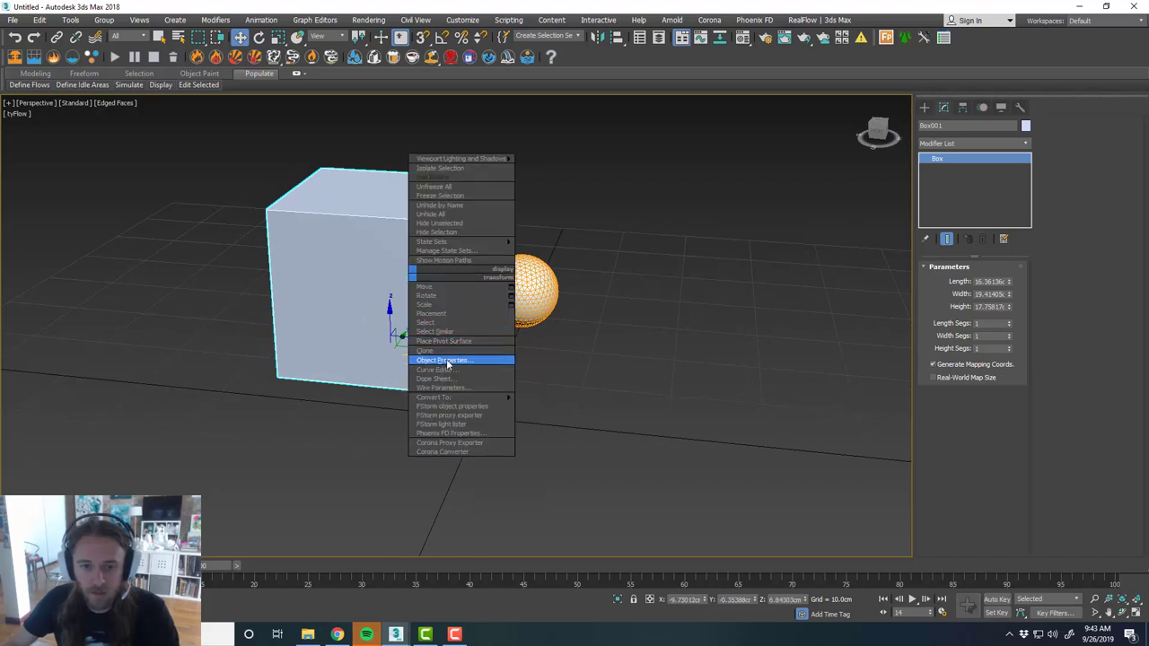
{"action": "left_click", "coordinate": [447, 359]}
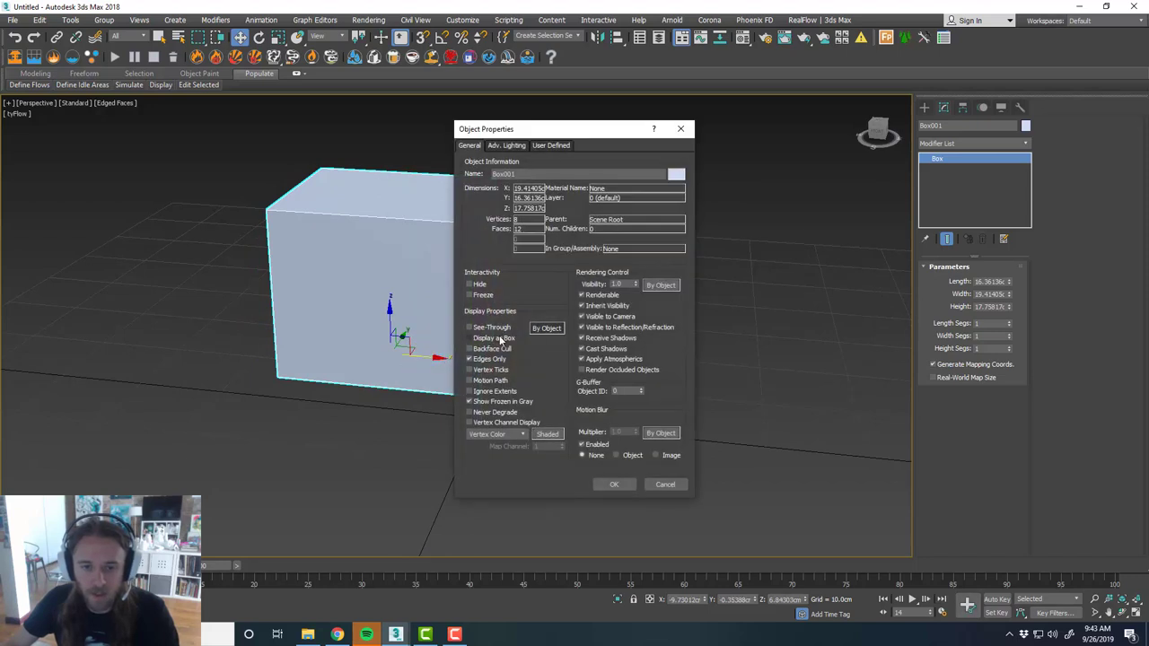
{"action": "left_click", "coordinate": [581, 294]}
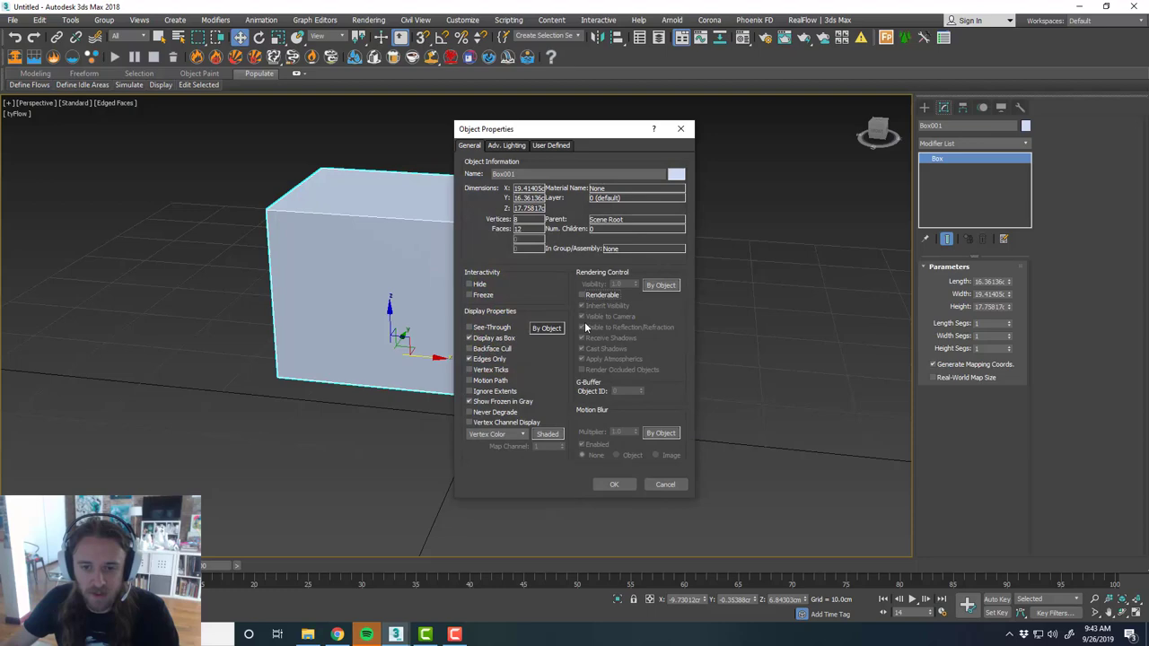
{"action": "left_click", "coordinate": [616, 484]}
{"action": "scroll", "coordinate": [523, 325], "scroll_direction": "up", "scroll_amount": 4}
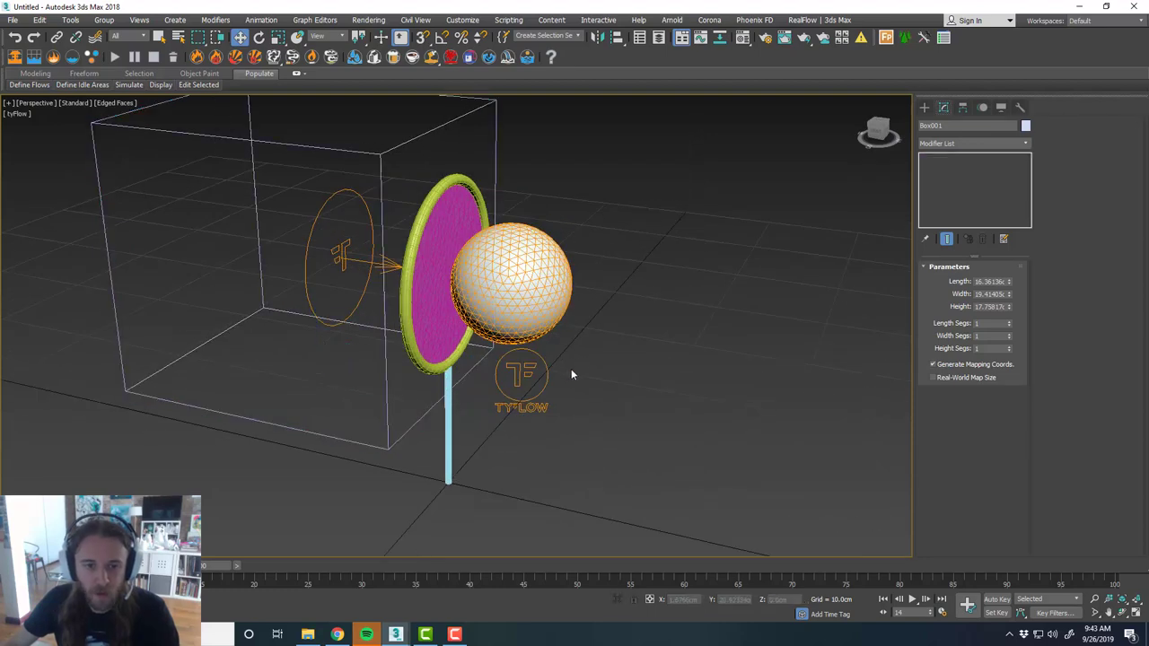
Rename the box around the wand's emitter as Box_PhysicsTest.
{"action": "left_click", "coordinate": [389, 374]}
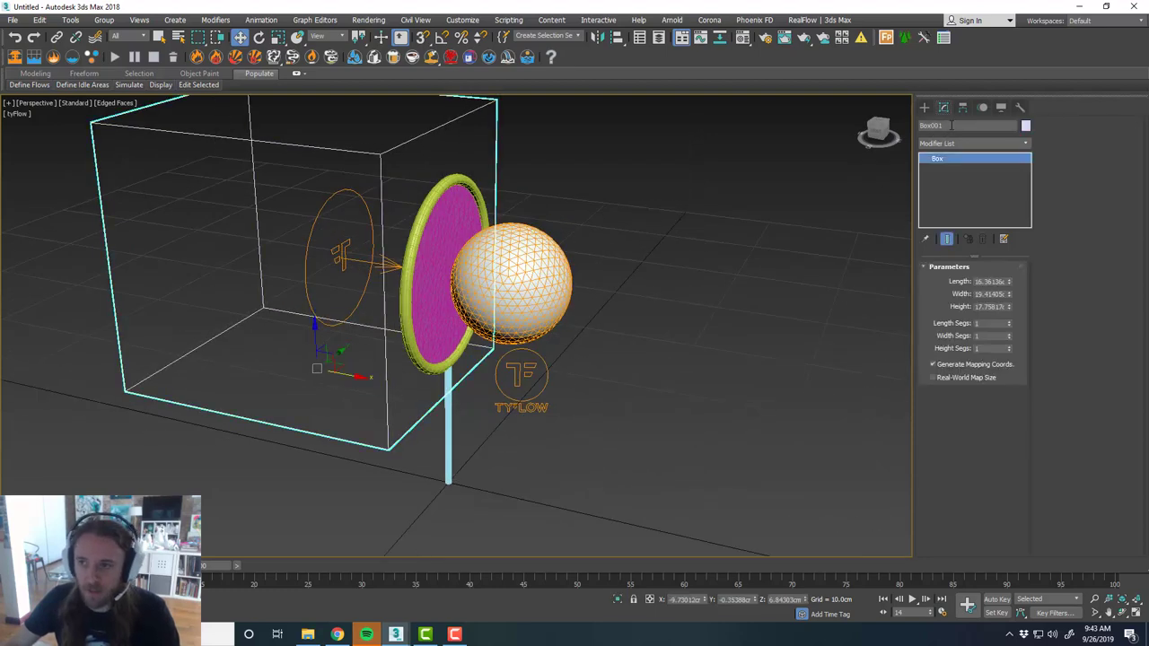
{"action": "left_click_drag", "start_coordinate": [952, 126], "coordinate": [913, 128]}
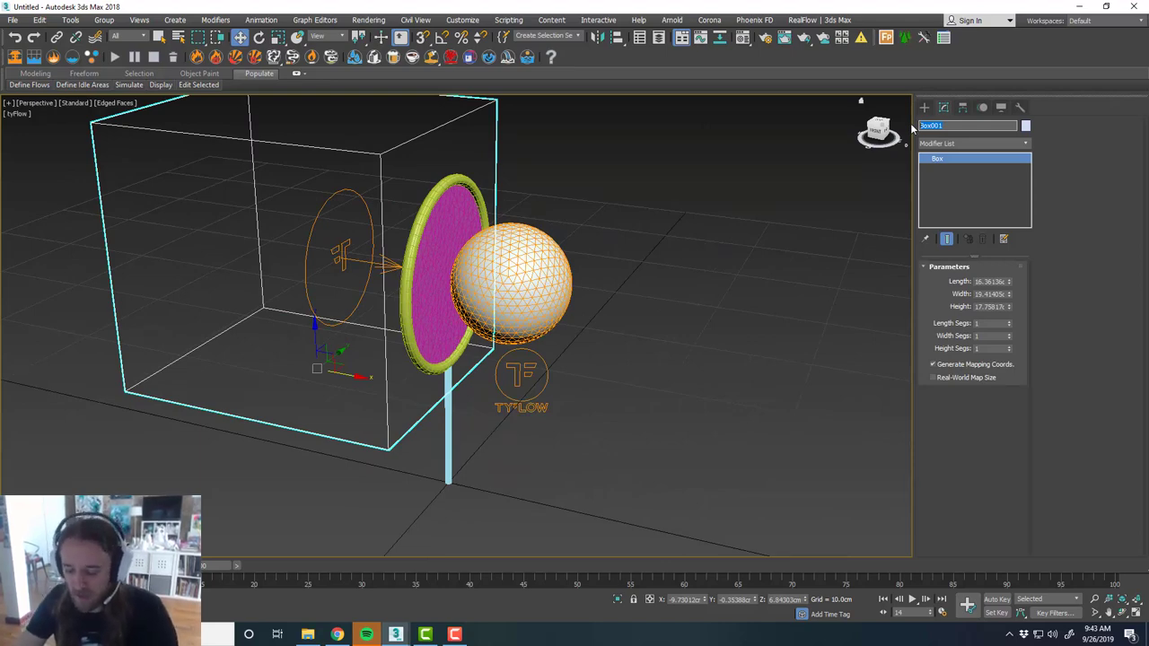
{"action": "type", "text": "Box_Physics"}
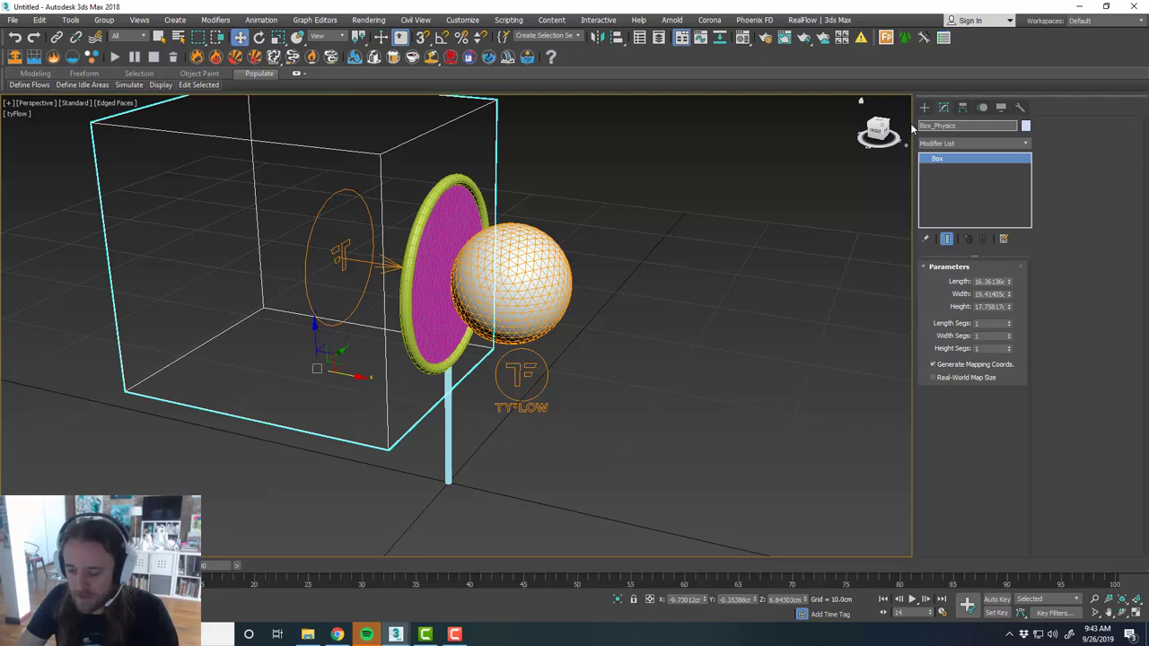
{"action": "type", "text": "Test"}
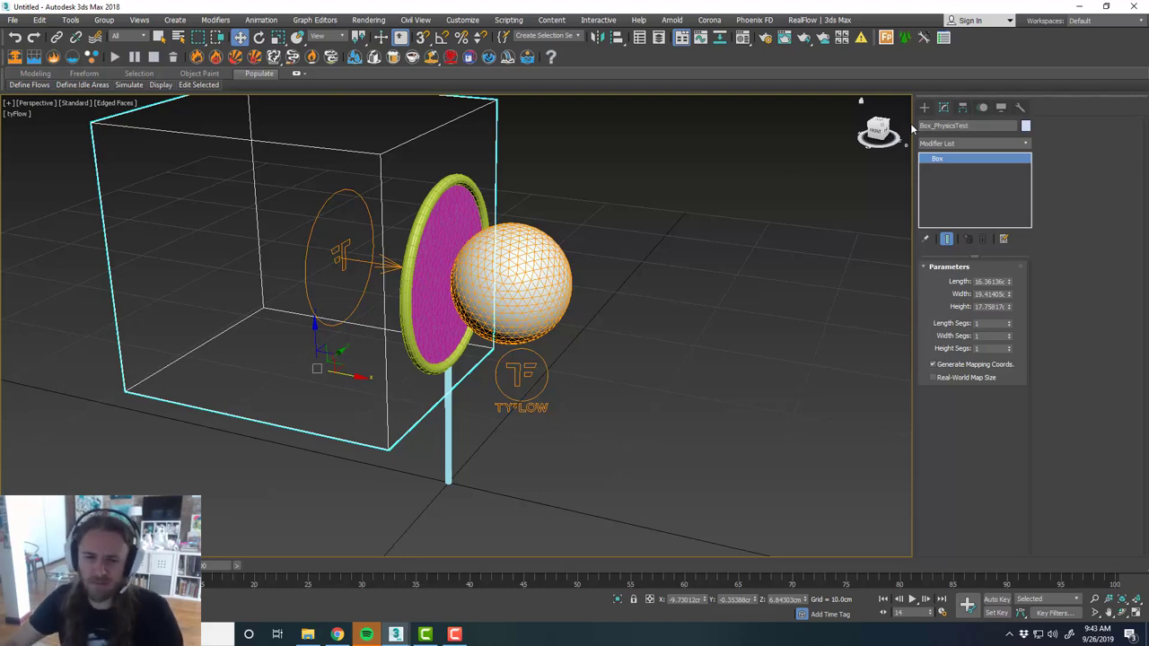
{"action": "scroll", "coordinate": [284, 344], "scroll_direction": "down", "scroll_amount": 3}
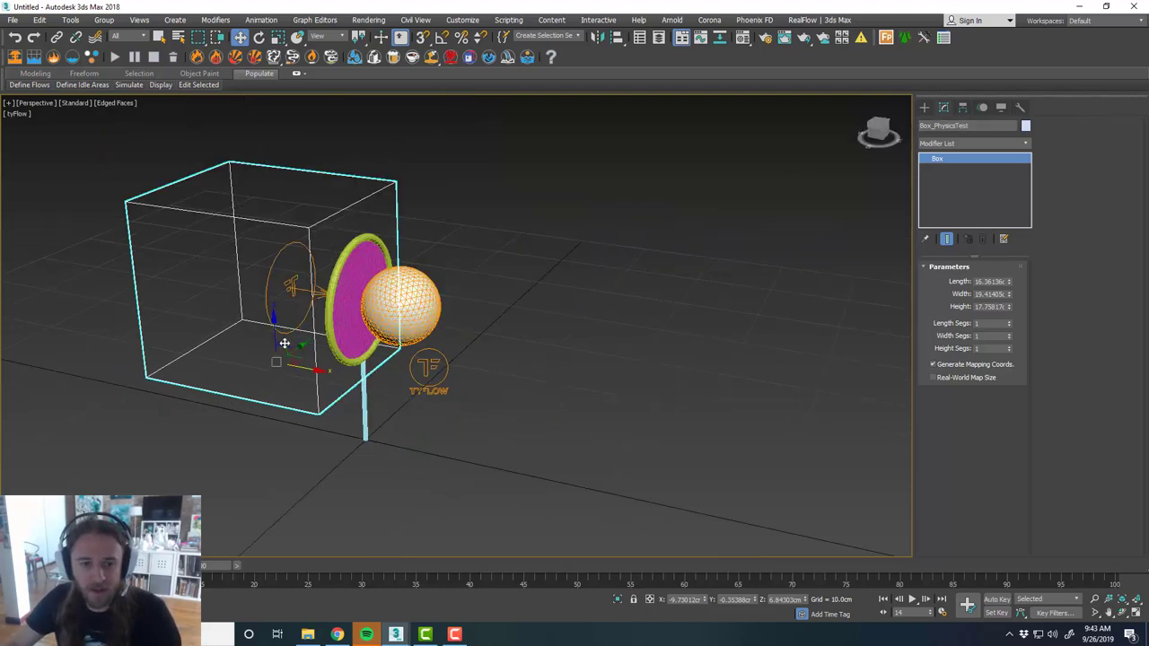
Add Box_PhysicsTest to the Surface Test's objects in tyFlow and set the test type to Volume (Outside).
{"action": "middle_click_drag", "start_coordinate": [530, 352], "coordinate": [476, 317], "text": "alt"}
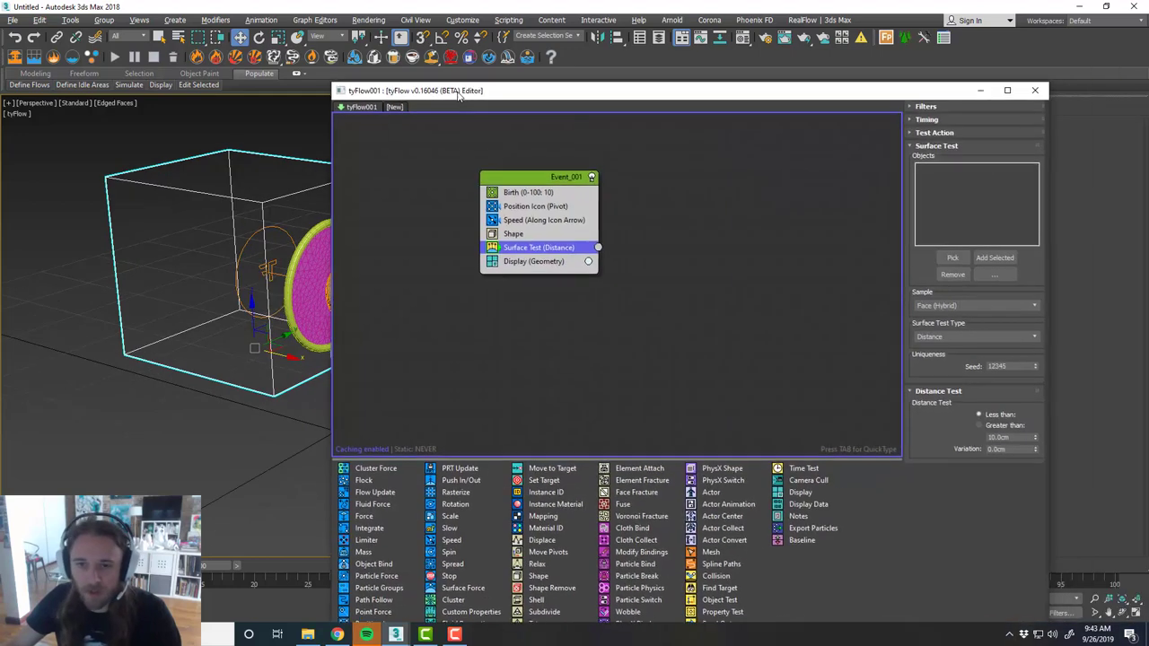
{"action": "middle_click_drag", "start_coordinate": [222, 299], "coordinate": [160, 290]}
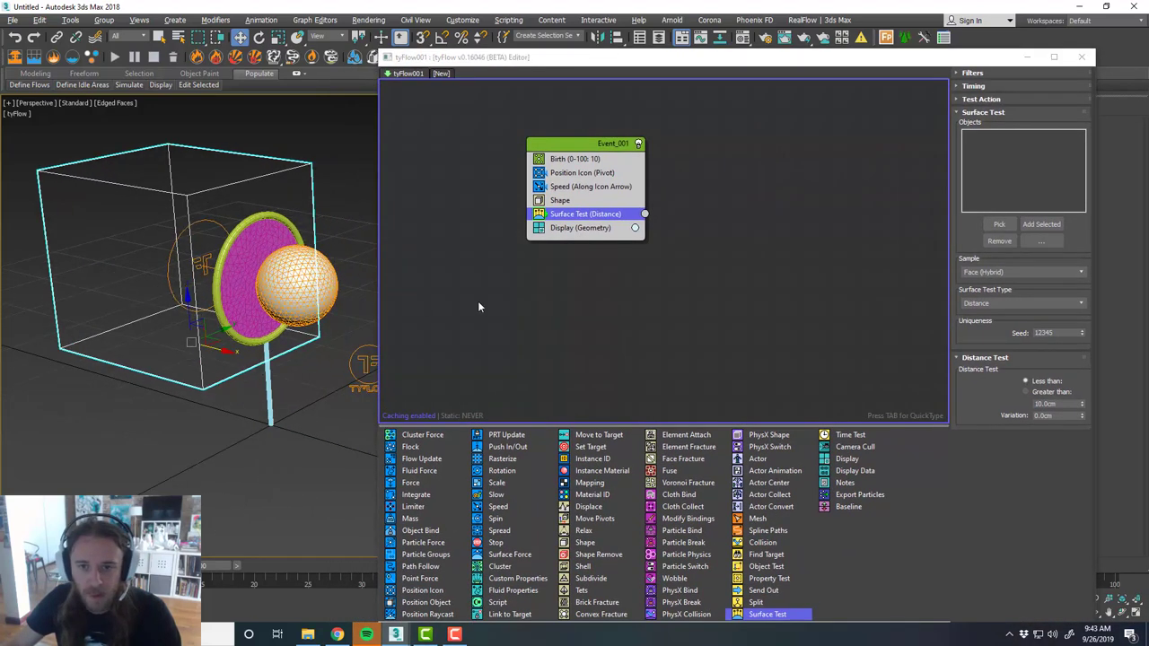
{"action": "left_click", "coordinate": [1039, 225]}
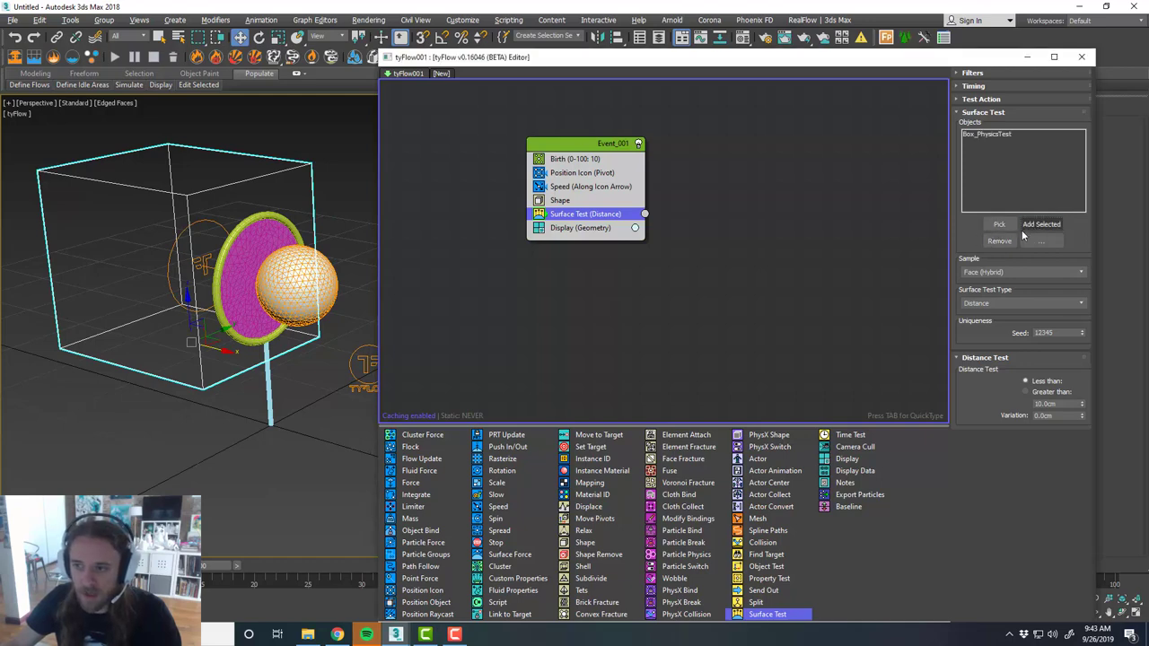
{"action": "left_click", "coordinate": [998, 304]}
{"action": "left_click", "coordinate": [1015, 407]}
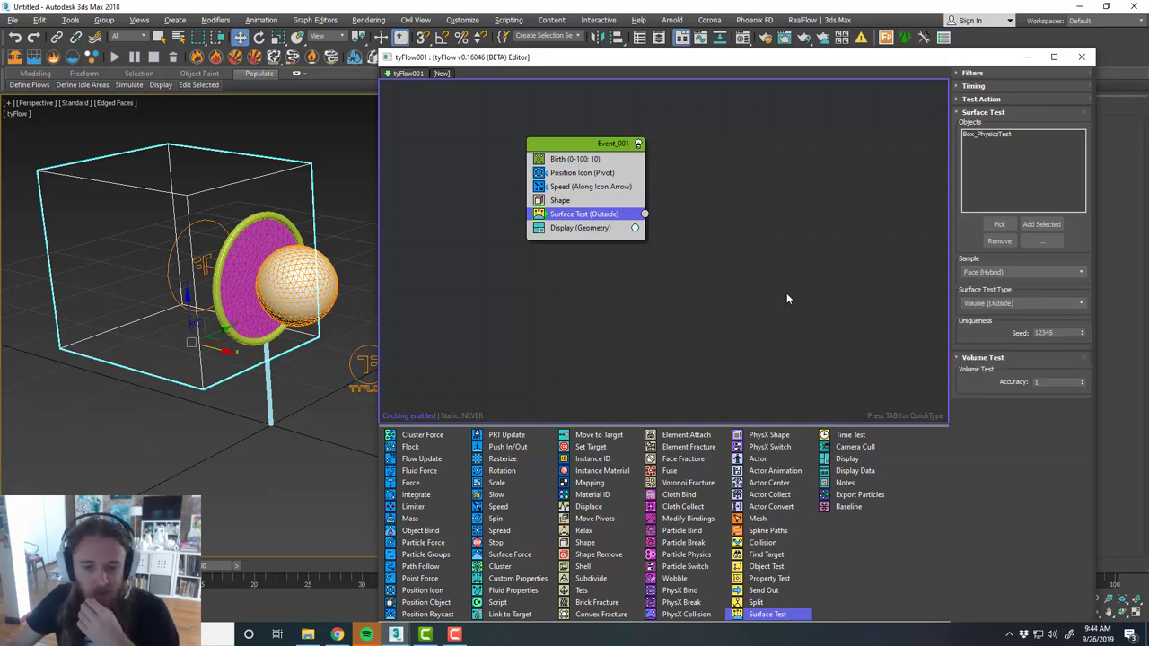
Add a Force operator as a new event beside Event_001 and set its built-in gravity strength to 0.1 cm.
{"action": "middle_click_drag", "start_coordinate": [773, 307], "coordinate": [746, 302]}
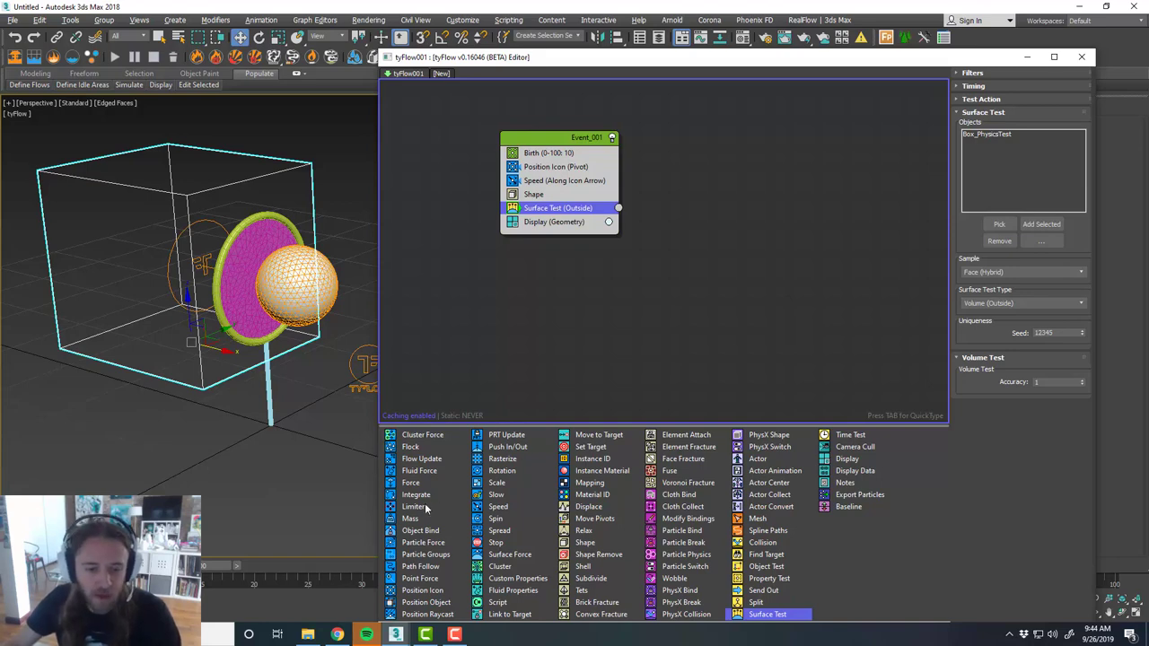
{"action": "left_click_drag", "start_coordinate": [413, 485], "coordinate": [741, 235]}
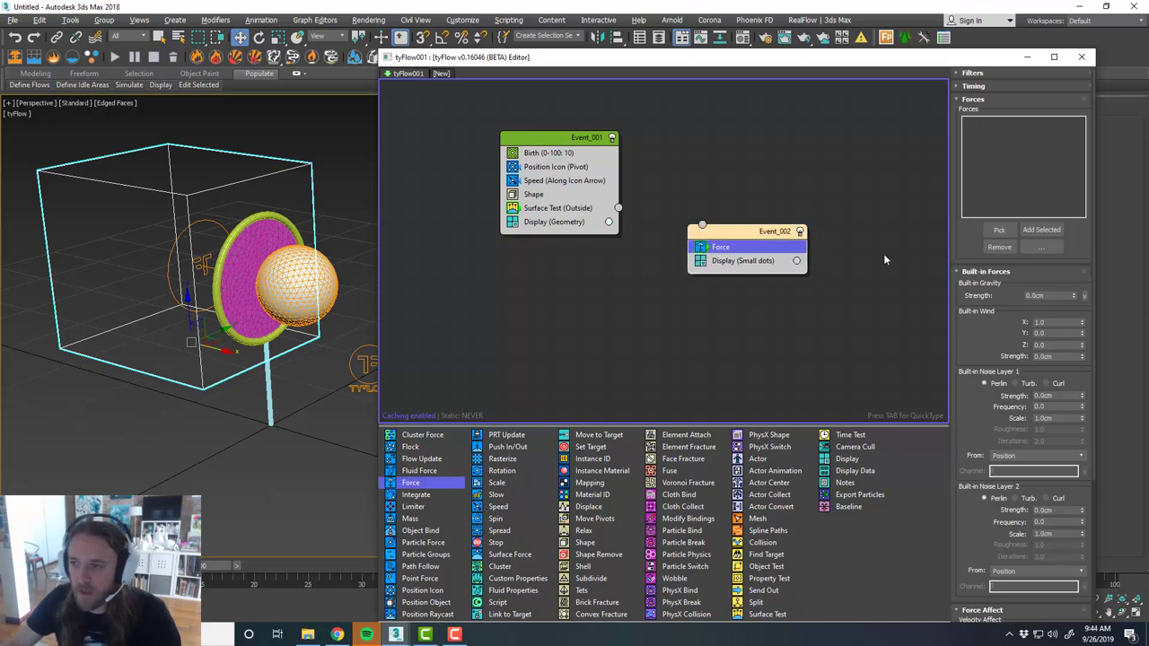
{"action": "left_click", "coordinate": [1047, 297]}
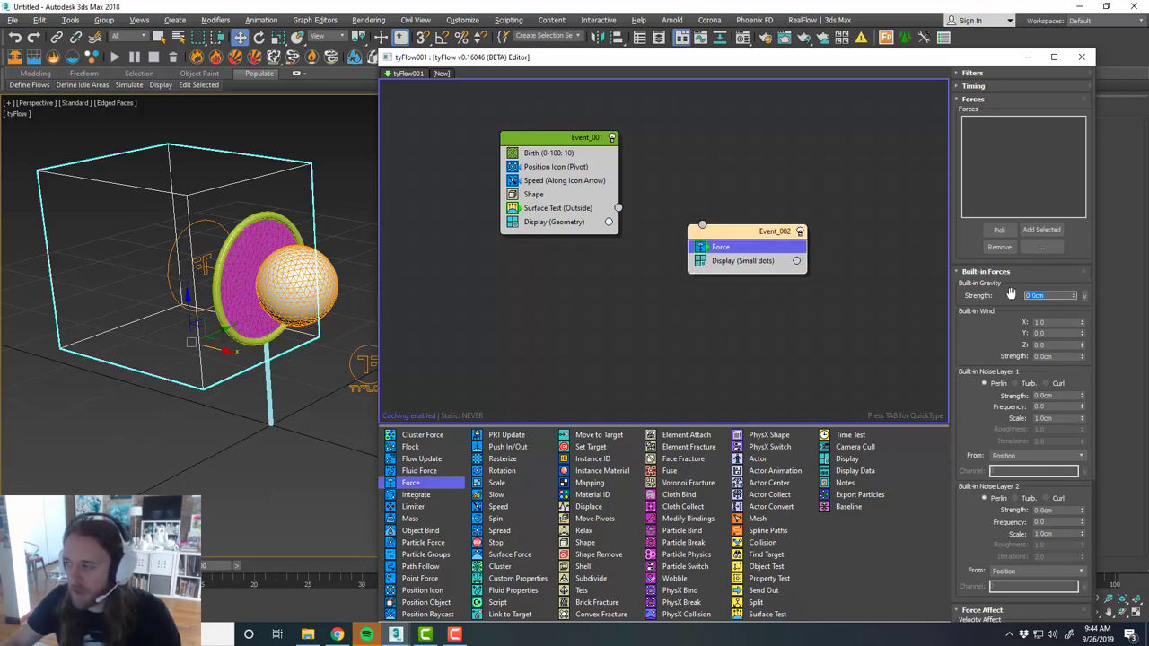
{"action": "type", "text": "3"}
{"action": "key", "text": "Return"}
{"action": "type", "text": "3"}
{"action": "key", "text": "Return"}
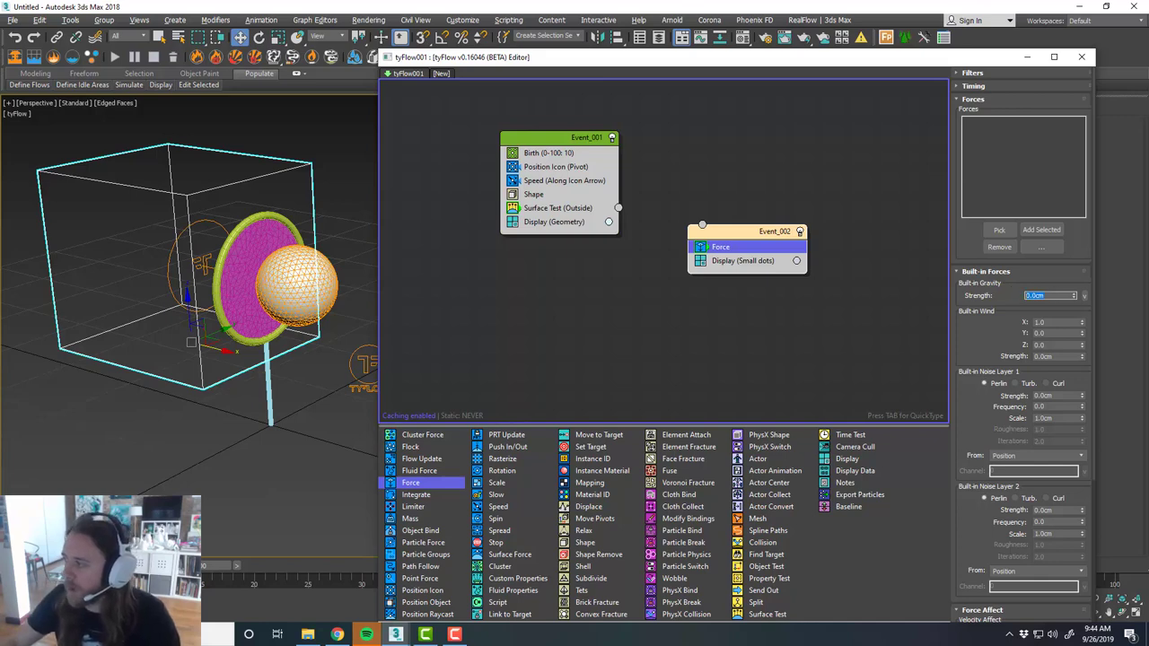
{"action": "key", "text": "Return"}
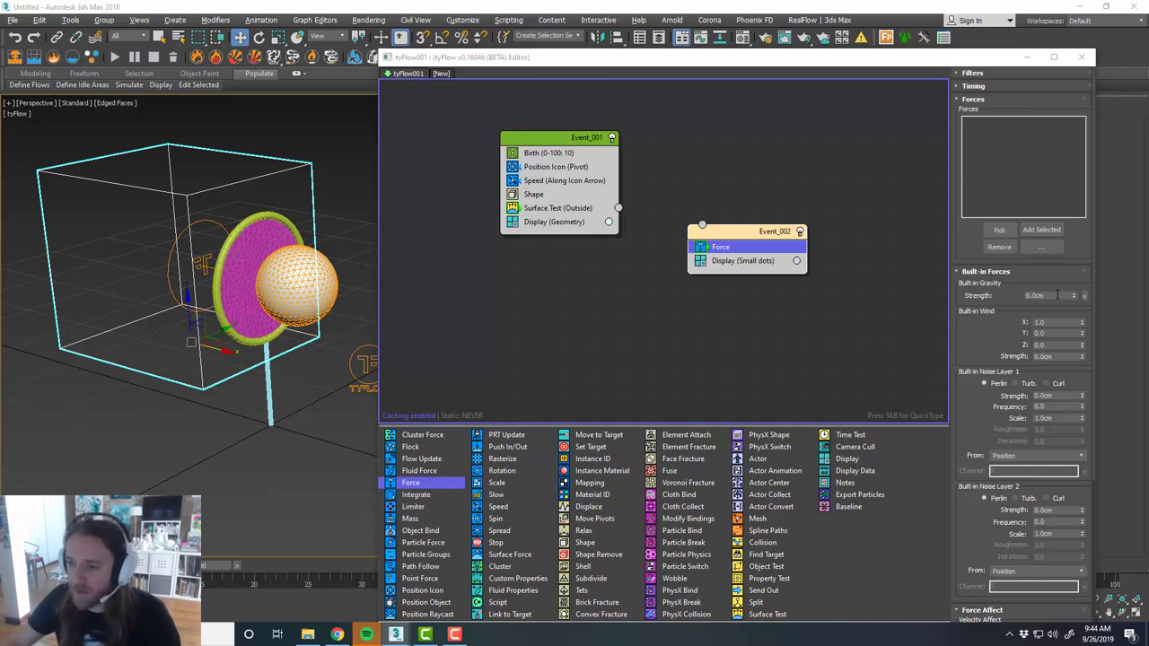
{"action": "left_click_drag", "start_coordinate": [1057, 294], "coordinate": [996, 295]}
{"action": "key", "text": "BackSpace"}
{"action": "type", "text": "0.2"}
{"action": "key", "text": "Return"}
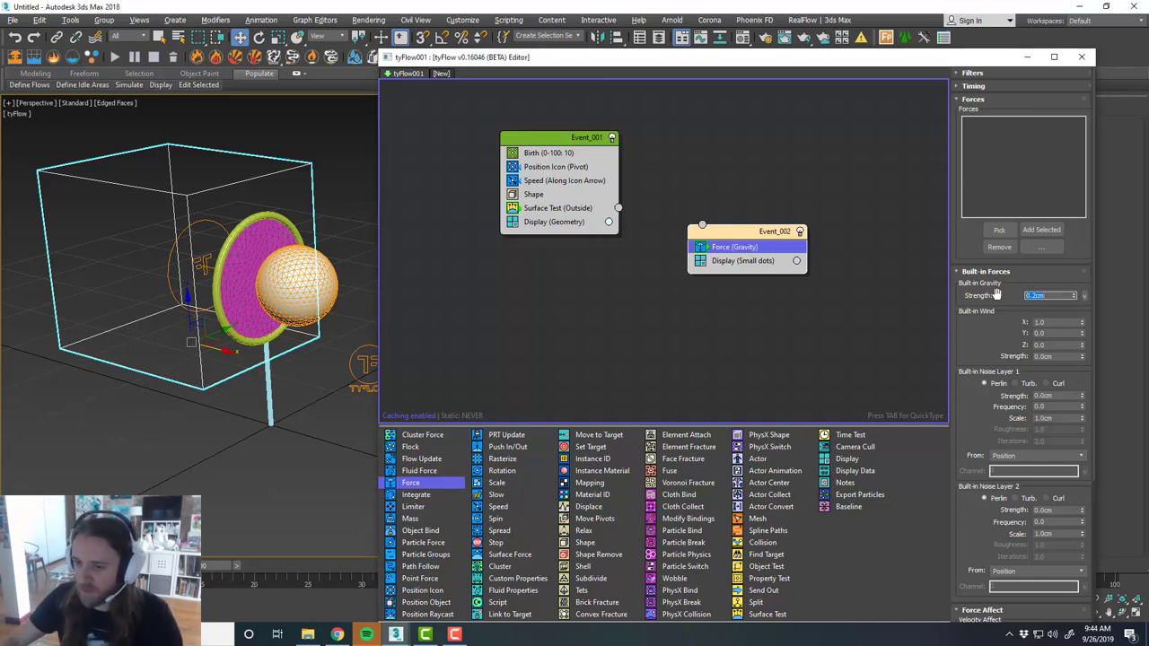
{"action": "type", "text": "0.1"}
{"action": "key", "text": "Return"}
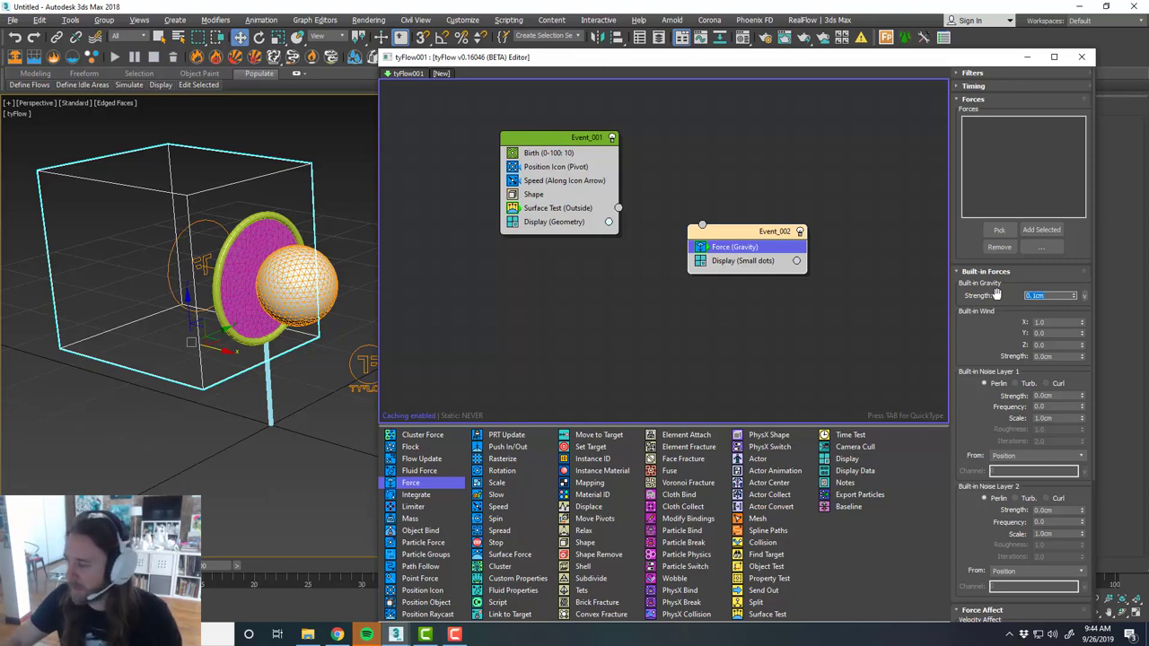
Set the Force operator's built-in wind X to 0.1 and its wind strength to 0.01 cm.
{"action": "left_click", "coordinate": [1040, 333]}
{"action": "left_click", "coordinate": [1049, 325]}
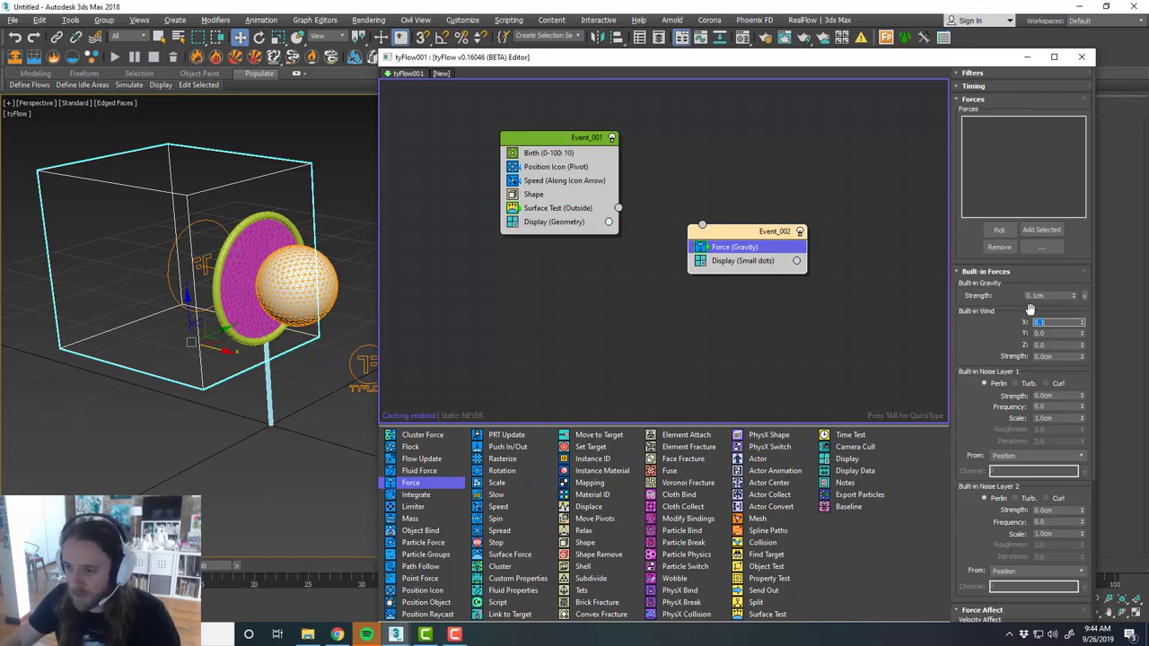
{"action": "left_click", "coordinate": [1057, 355]}
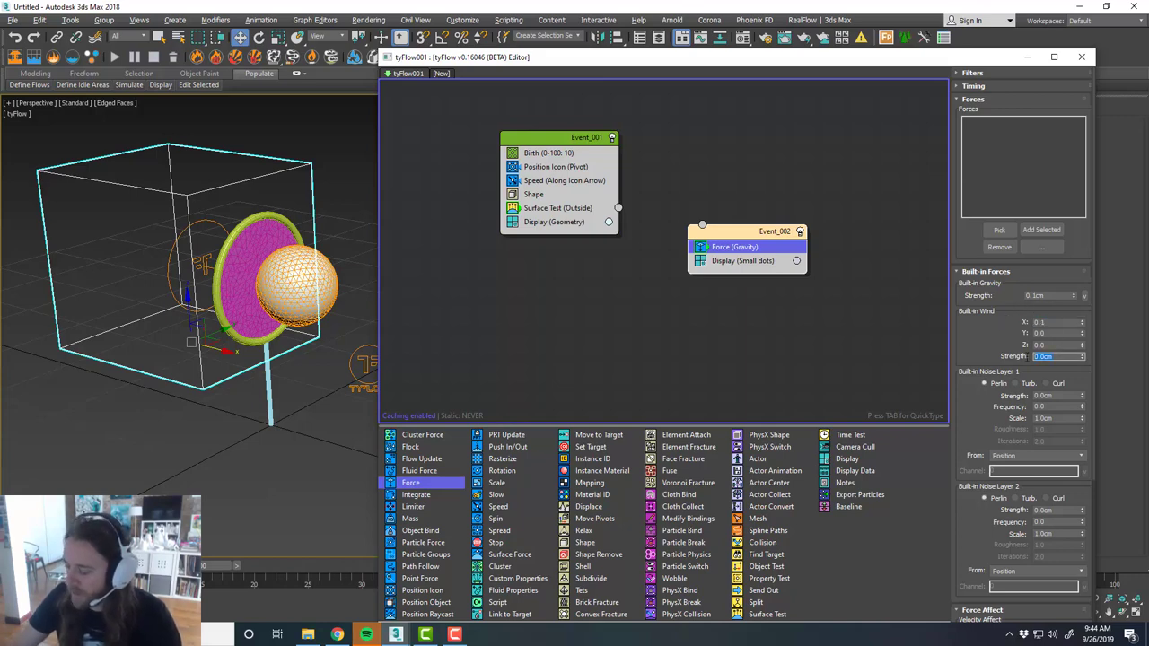
{"action": "type", "text": "0.01"}
{"action": "key", "text": "Return"}
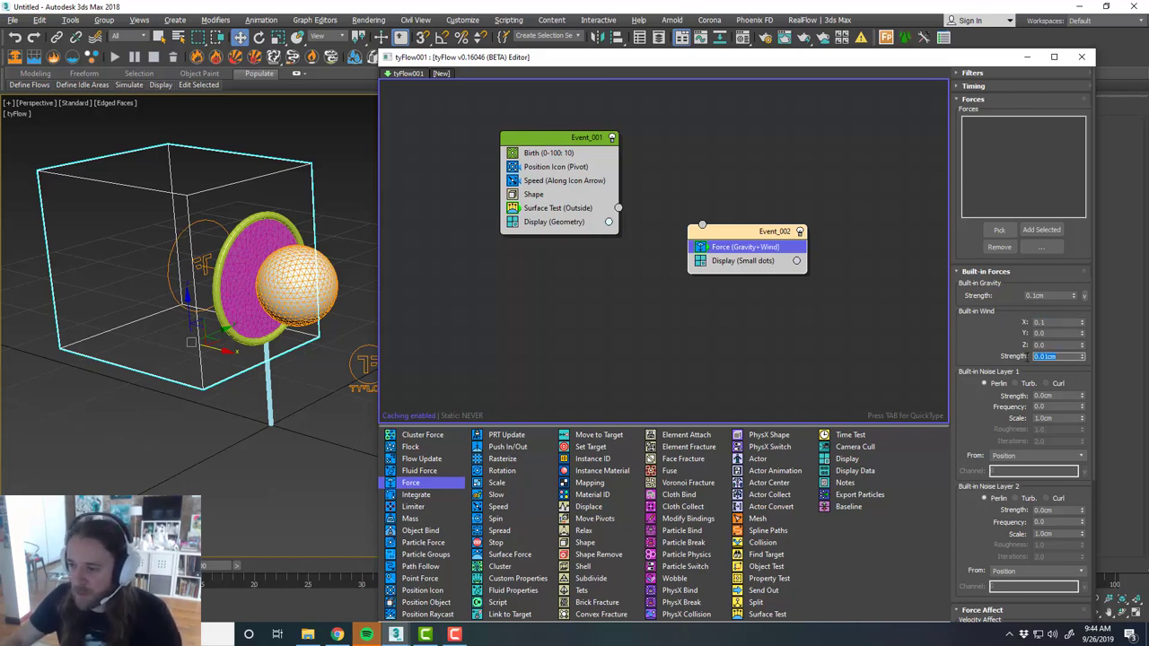
Set the strength of the Force operator's built-in Perlin noise layer 1 to 1.5 cm.
{"action": "left_click", "coordinate": [1056, 395]}
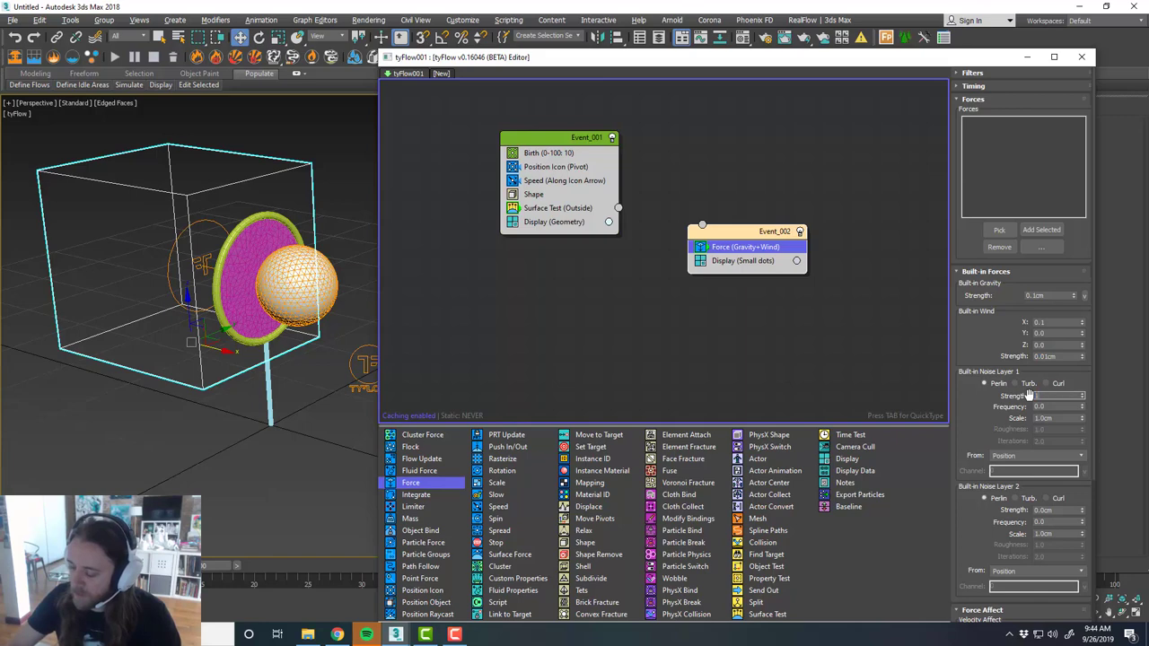
{"action": "type", "text": "1.5"}
{"action": "key", "text": "Return"}
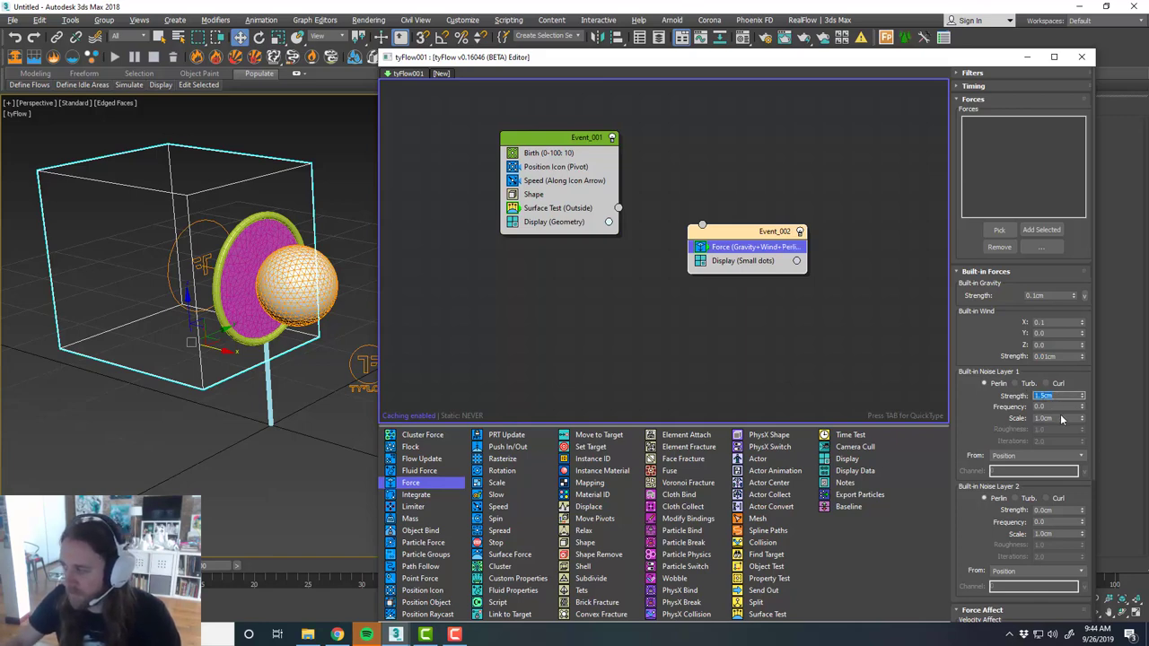
Set Event_002's display type to Geometry and connect the Surface Test output of Event_001 to Event_002.
{"action": "left_click", "coordinate": [750, 261]}
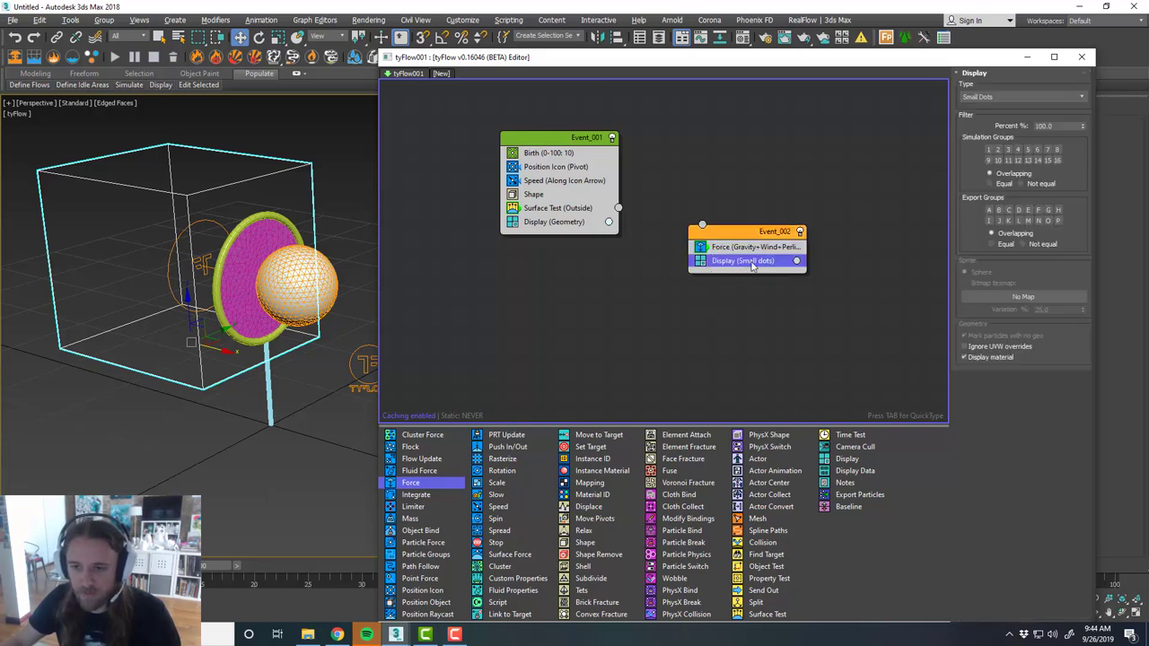
{"action": "left_click", "coordinate": [972, 98]}
{"action": "left_click", "coordinate": [983, 154]}
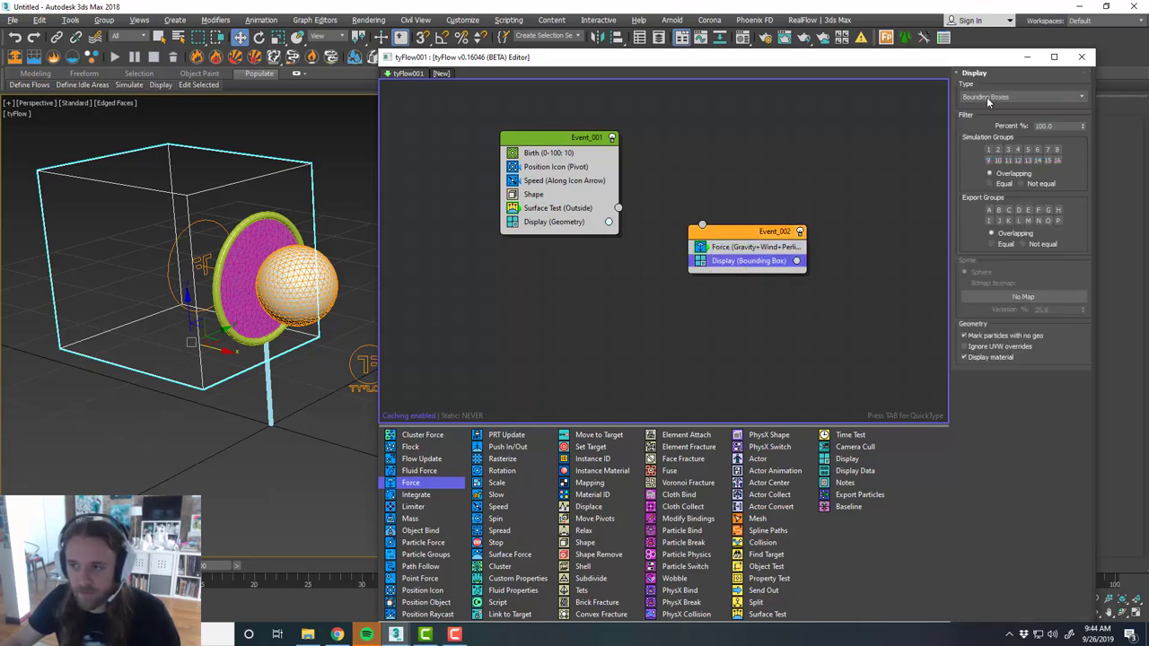
{"action": "left_click", "coordinate": [987, 98]}
{"action": "left_click", "coordinate": [966, 162]}
{"action": "middle_click_drag", "start_coordinate": [652, 217], "coordinate": [655, 217]}
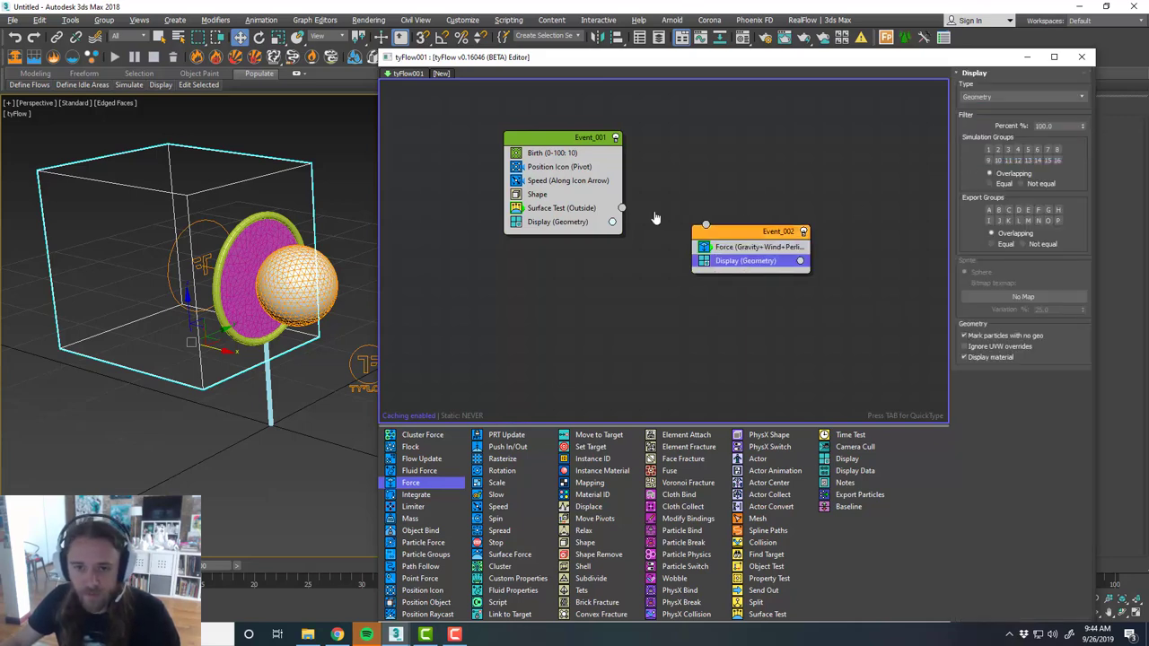
{"action": "left_click_drag", "start_coordinate": [622, 207], "coordinate": [707, 234]}
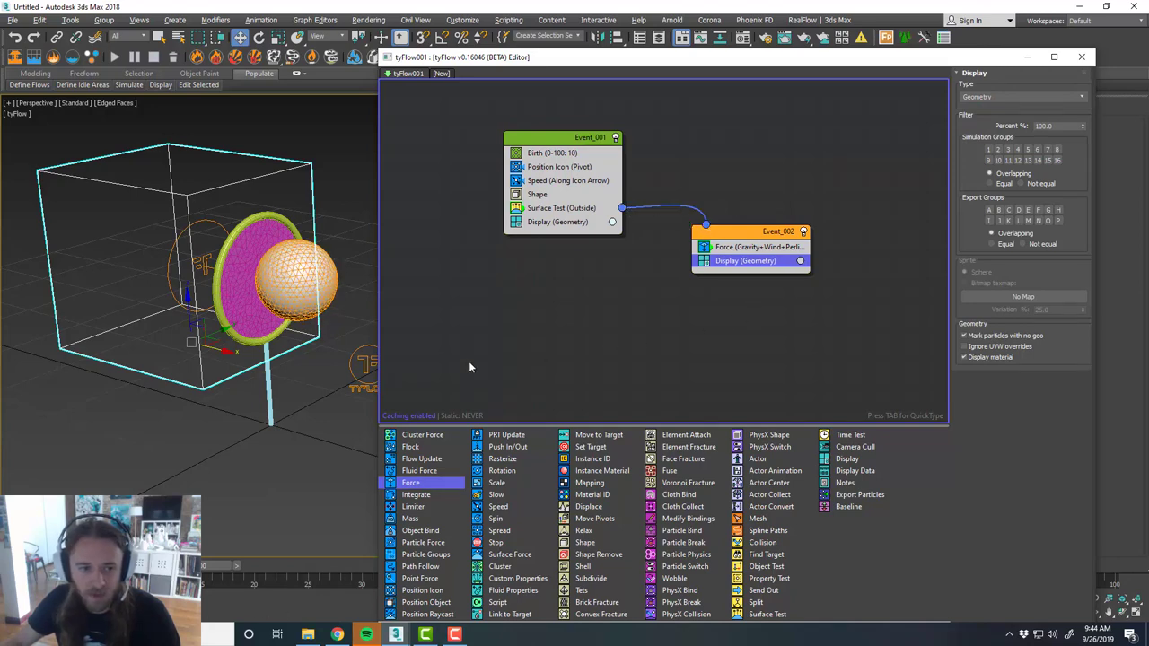
Scrub the timeline to frame 45 and check how the emitted spheres move after leaving the test box.
{"action": "left_click_drag", "start_coordinate": [201, 572], "coordinate": [349, 559]}
{"action": "left_click_drag", "start_coordinate": [552, 57], "coordinate": [1148, 88]}
{"action": "scroll", "coordinate": [363, 285], "scroll_direction": "down", "scroll_amount": 5}
{"action": "scroll", "coordinate": [359, 300], "scroll_direction": "up", "scroll_amount": 3}
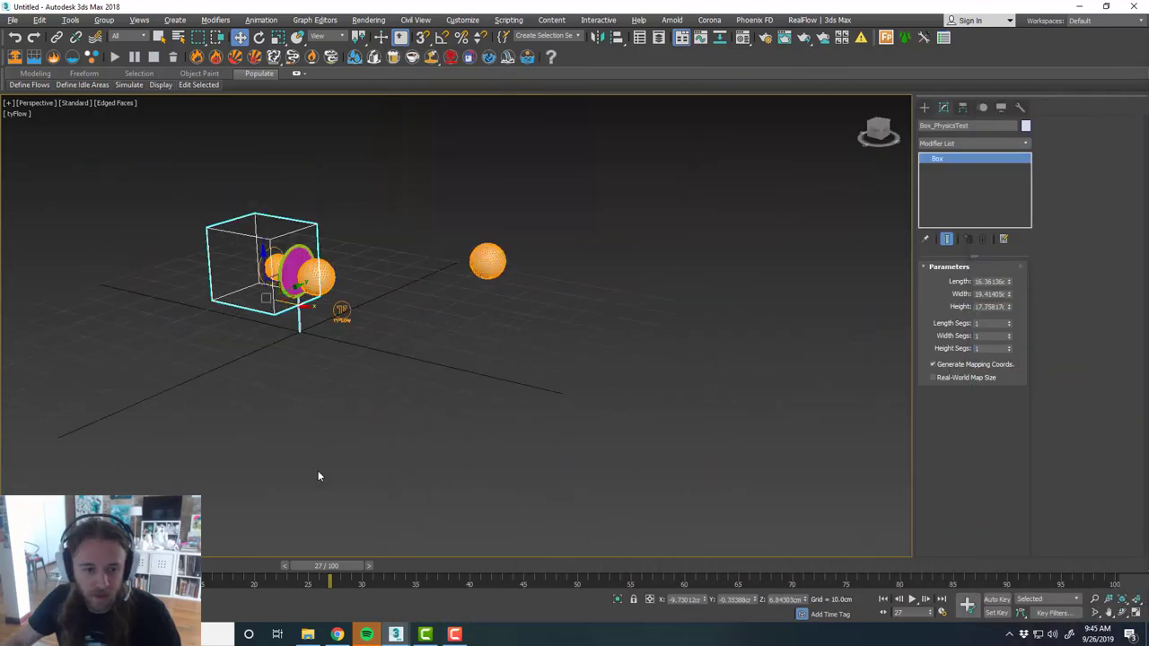
{"action": "left_click_drag", "start_coordinate": [339, 570], "coordinate": [534, 466]}
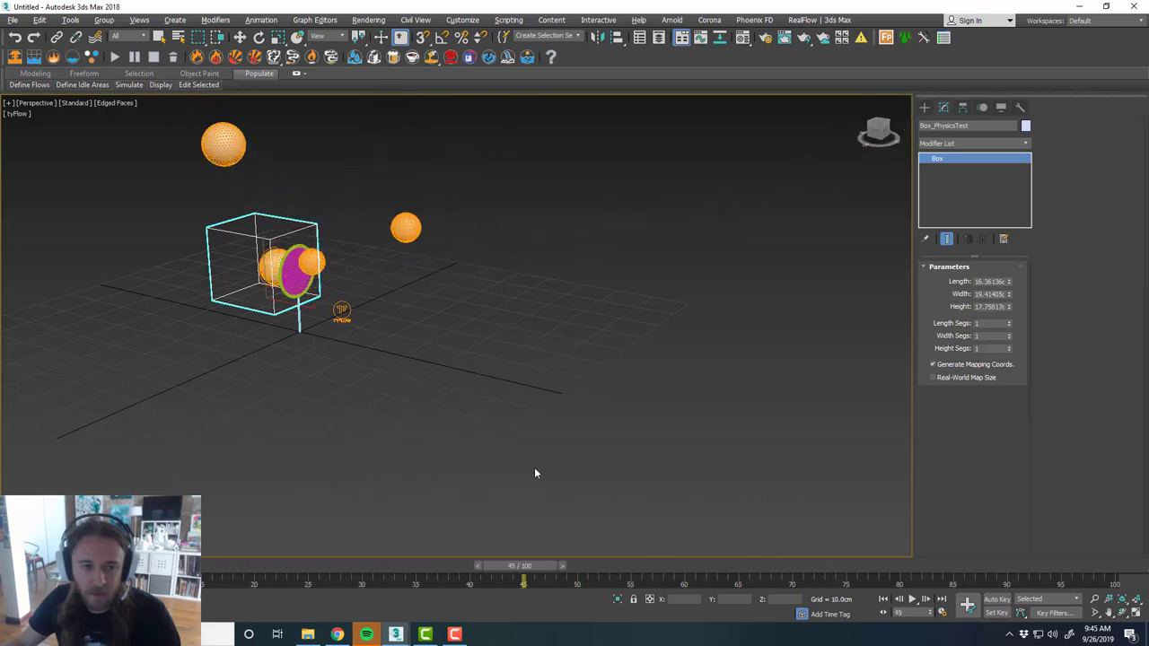
{"action": "key", "text": "w"}
{"action": "scroll", "coordinate": [298, 247], "scroll_direction": "up", "scroll_amount": 4}
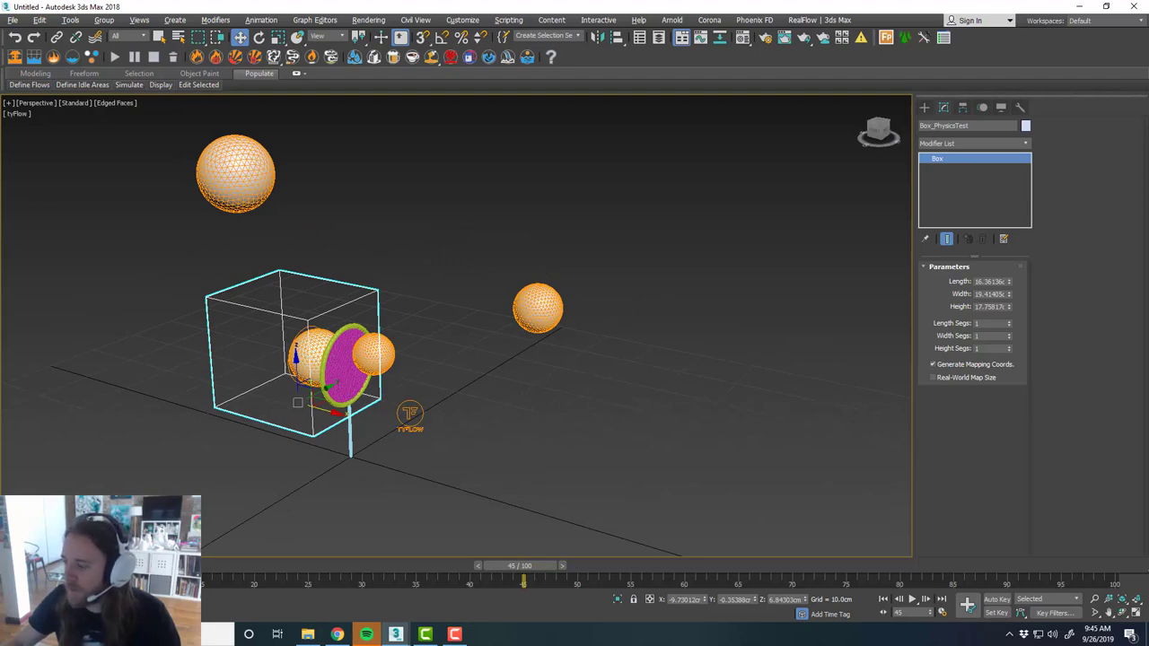
Add a Slow operator to Event_002 between the Force and Display operators.
{"action": "left_click_drag", "start_coordinate": [1148, 82], "coordinate": [616, 59]}
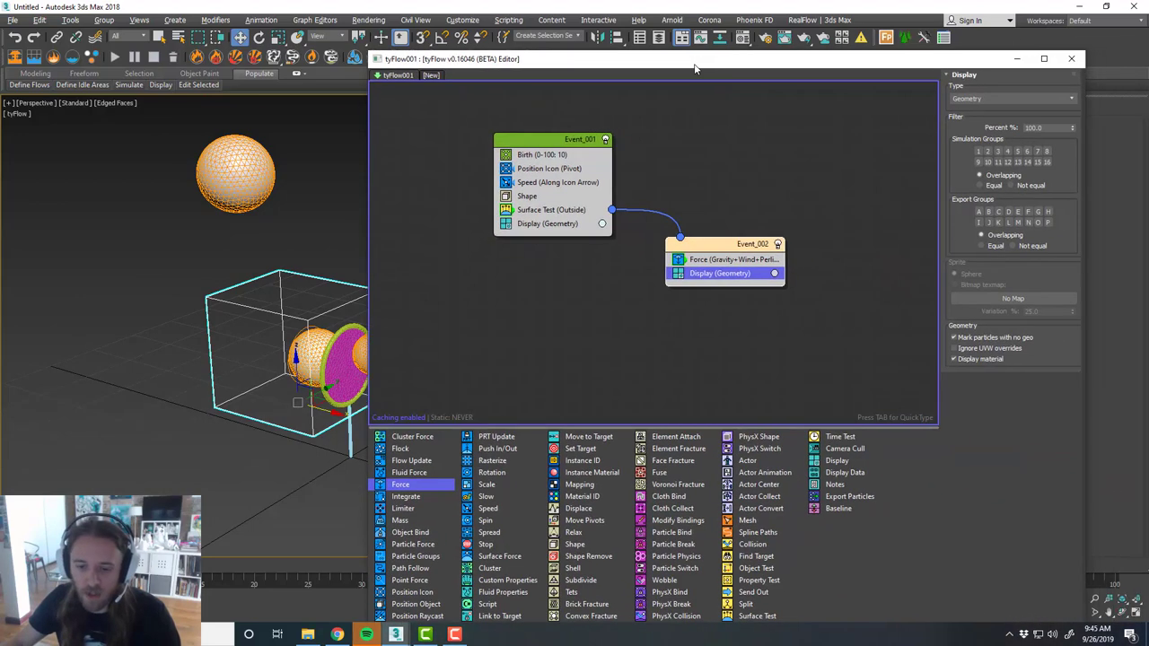
{"action": "scroll", "coordinate": [691, 525], "scroll_direction": "left", "scroll_amount": 1}
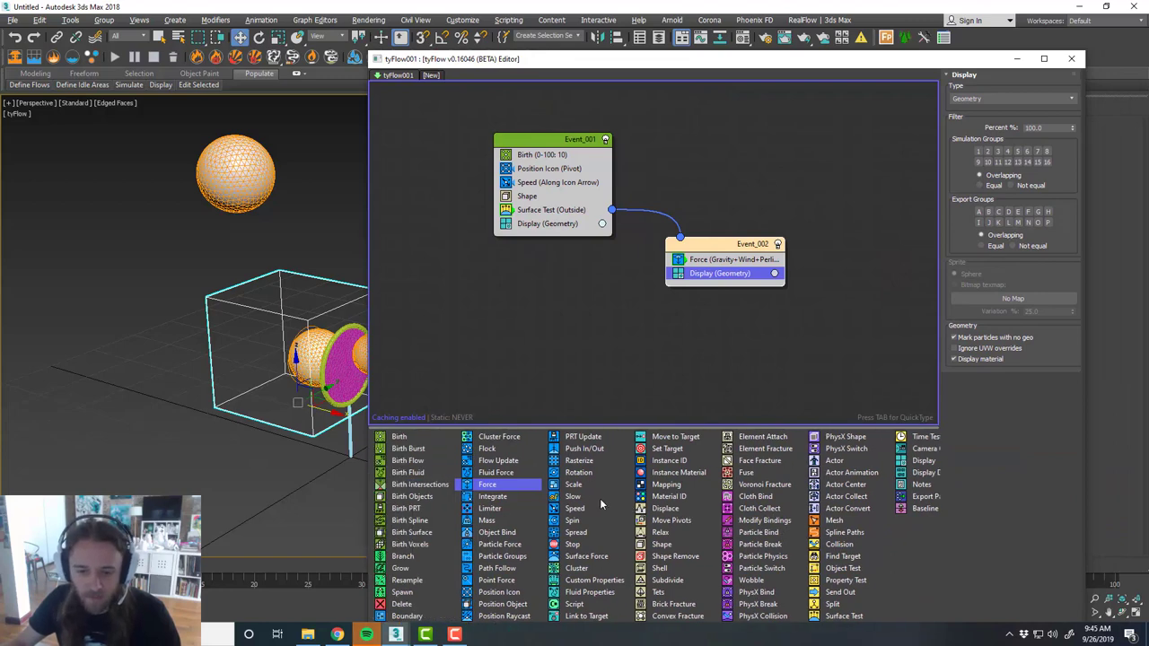
{"action": "left_click_drag", "start_coordinate": [596, 498], "coordinate": [618, 451]}
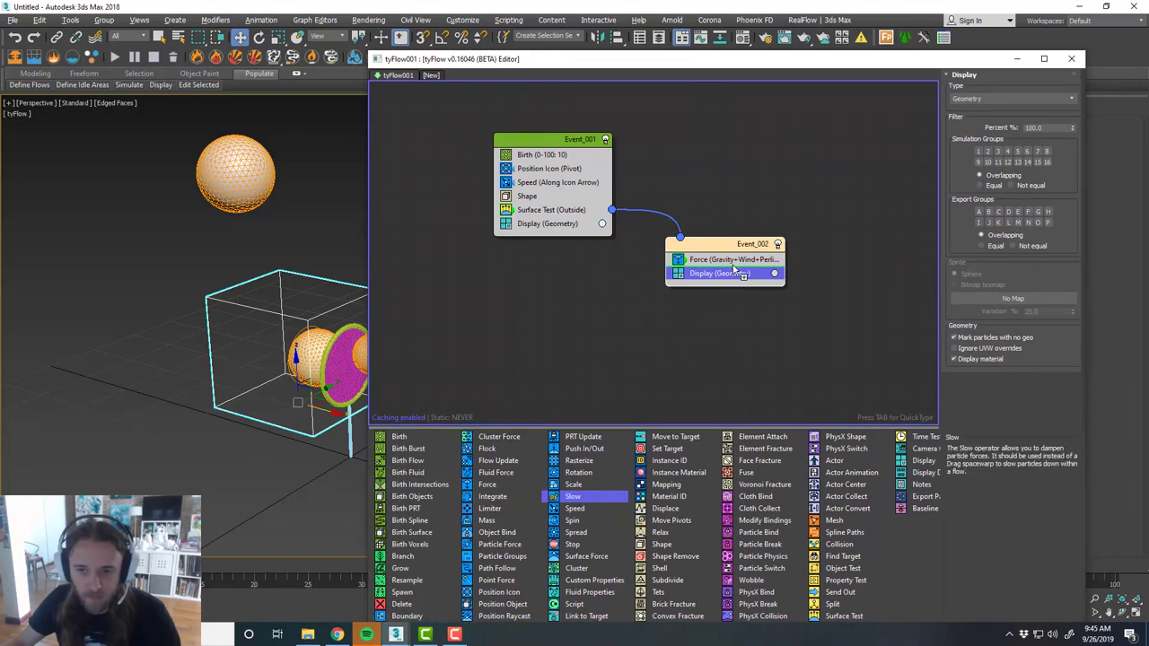
{"action": "left_click_drag", "start_coordinate": [732, 265], "coordinate": [732, 264]}
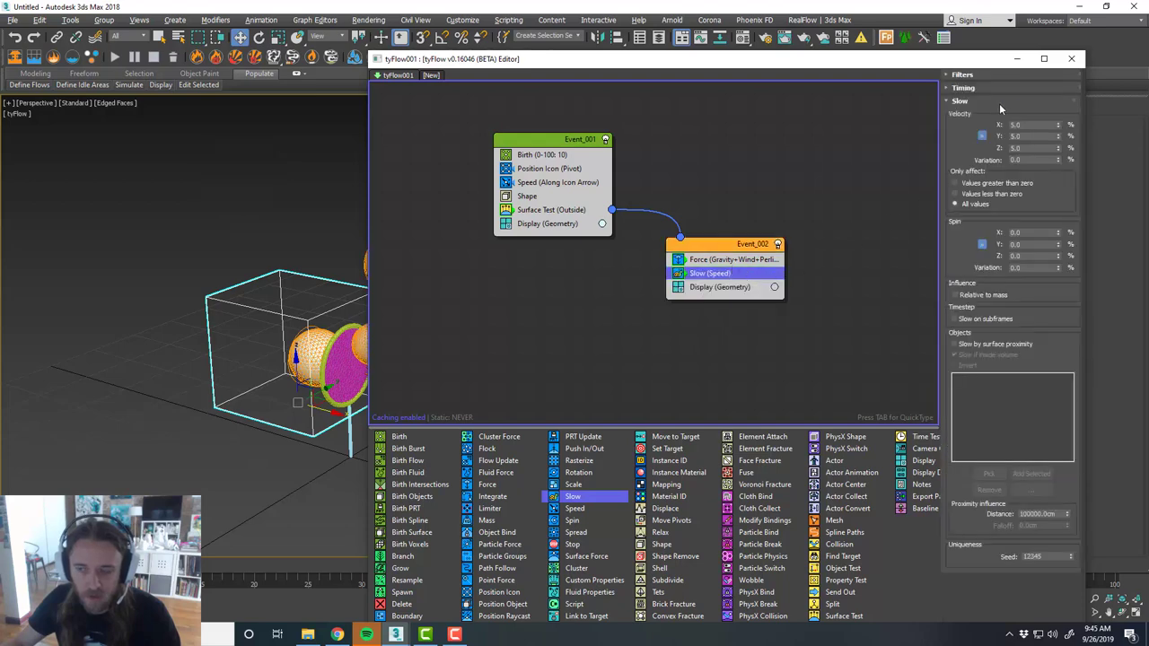
Scrub the timeline to check how the Slow operator dampens the spheres after they leave the test box.
{"action": "left_click_drag", "start_coordinate": [844, 67], "coordinate": [957, 67]}
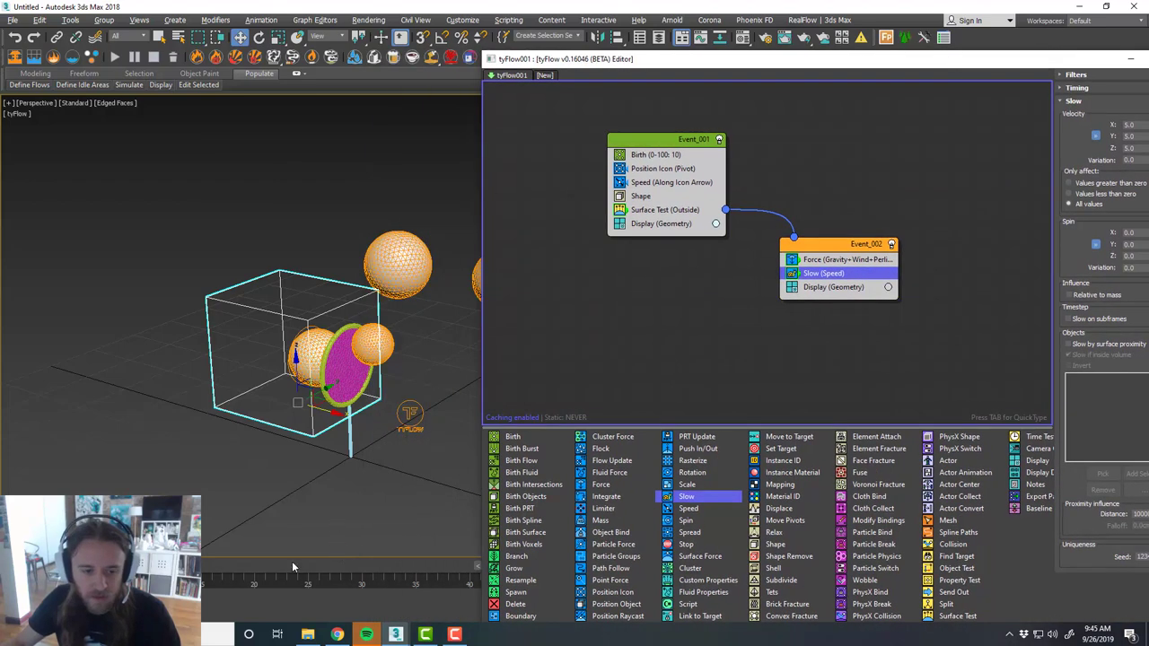
{"action": "middle_click_drag", "start_coordinate": [338, 471], "coordinate": [225, 446]}
{"action": "mouse_move", "coordinate": [476, 565]}
{"action": "left_mouse_down"}
{"action": "mouse_move", "coordinate": [161, 566]}
{"action": "mouse_move", "coordinate": [454, 563]}
{"action": "left_mouse_up"}
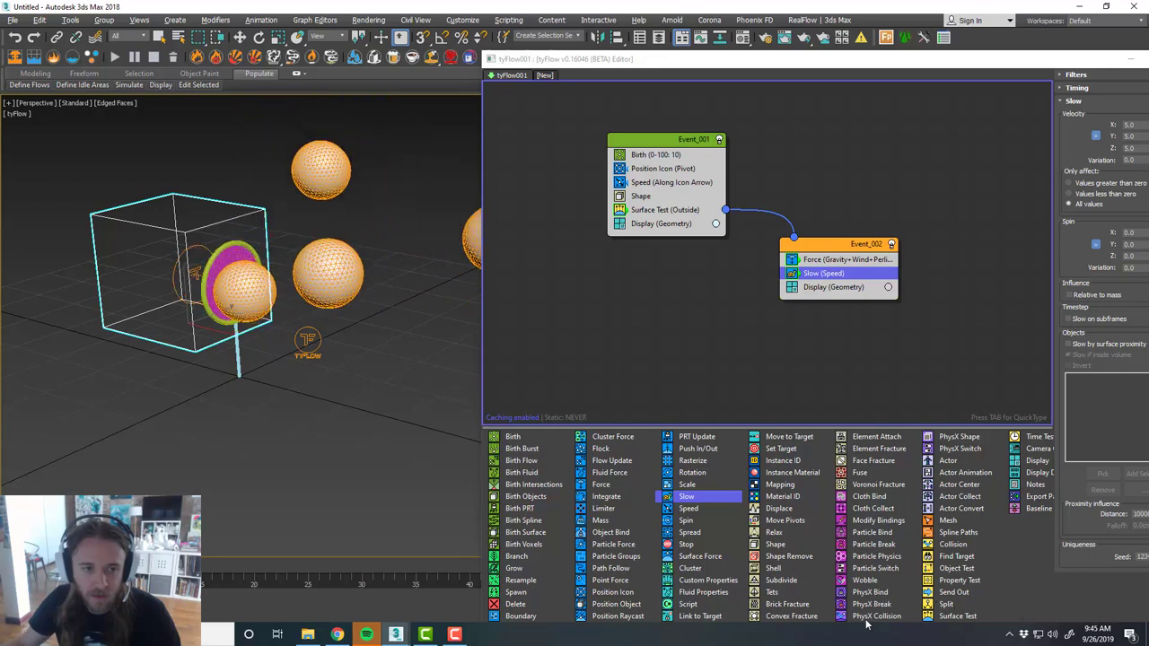
{"action": "left_click_drag", "start_coordinate": [339, 626], "coordinate": [40, 626]}
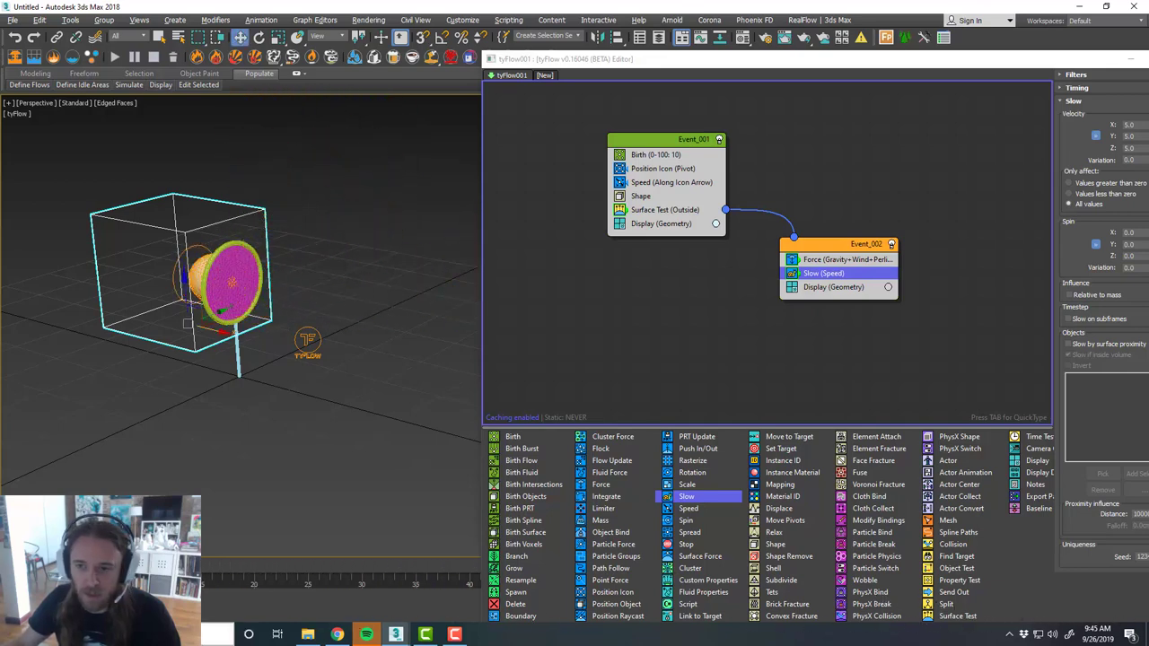
Set the Slow operator's velocity reduction to 3% on all axes.
{"action": "left_click_drag", "start_coordinate": [945, 61], "coordinate": [843, 46]}
{"action": "left_click", "coordinate": [1028, 110]}
{"action": "type", "text": "3"}
{"action": "key", "text": "Return"}
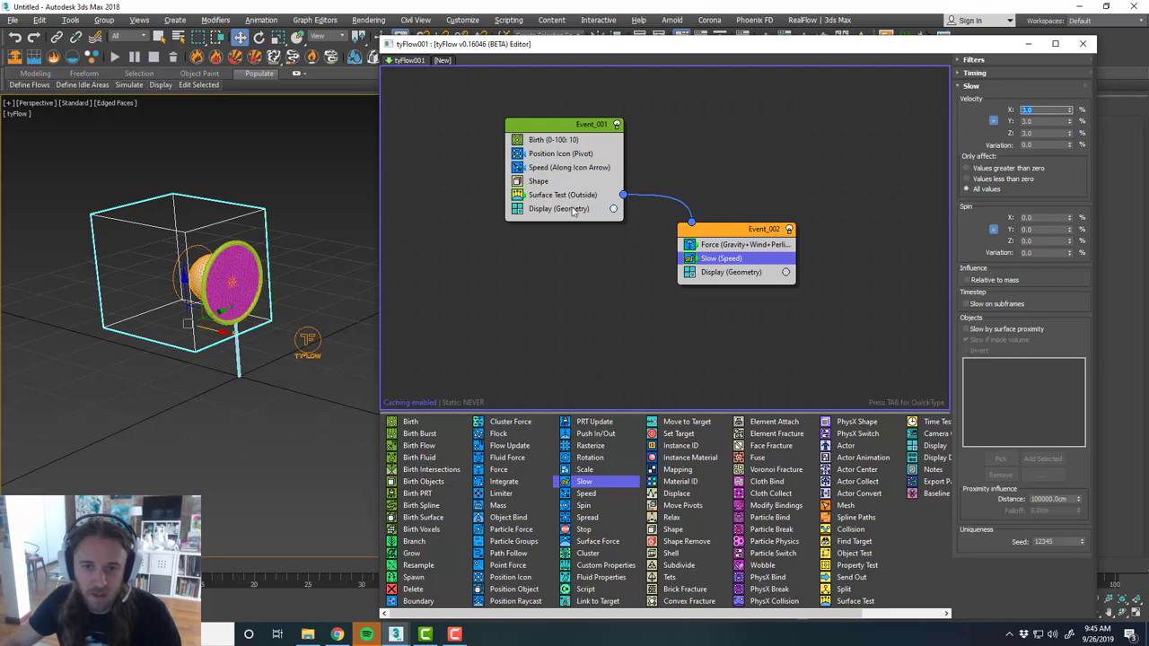
Set the built-in gravity strength of Event_002's Force operator to 0.08 cm.
{"action": "left_click", "coordinate": [609, 196]}
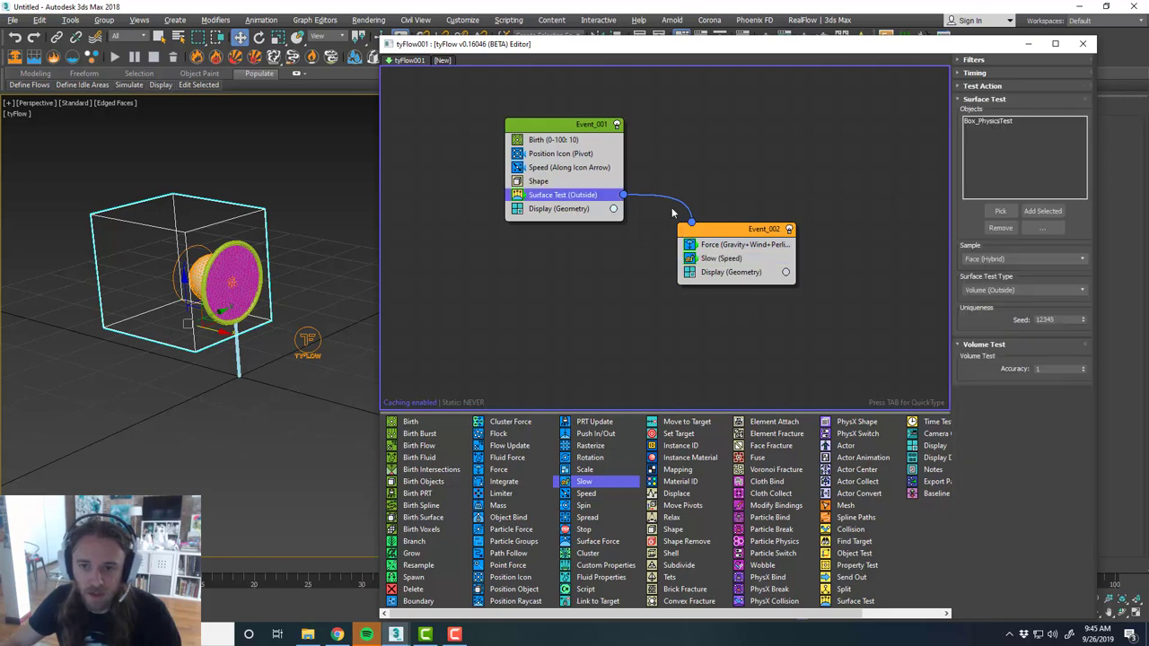
{"action": "left_click", "coordinate": [724, 246]}
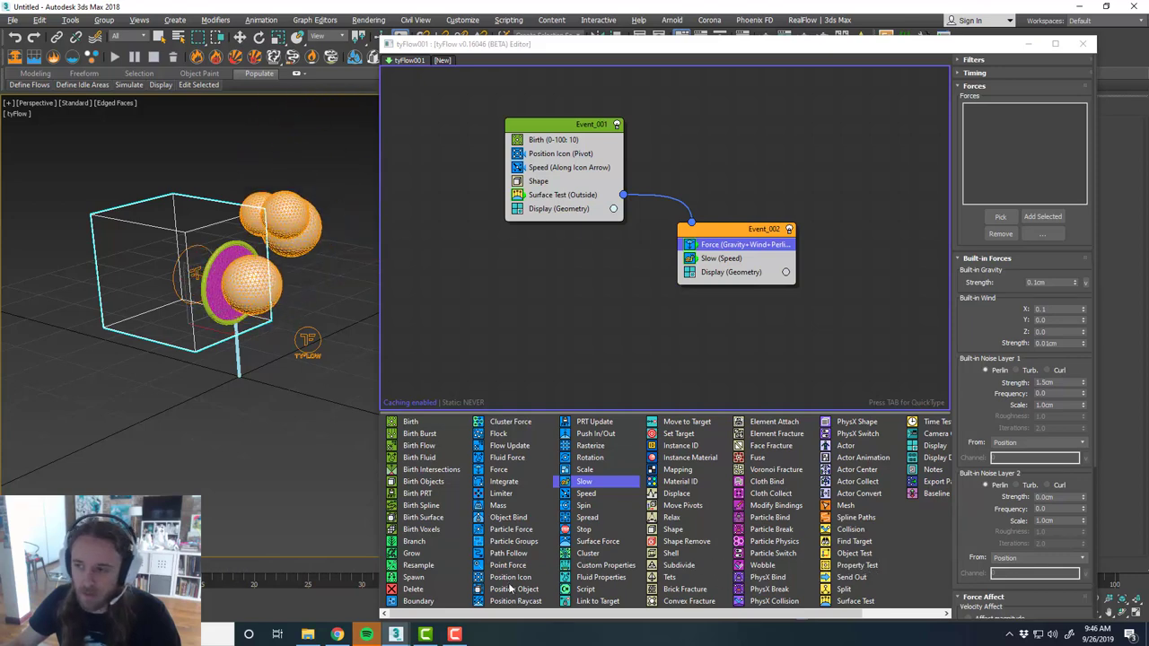
{"action": "key", "text": "w"}
{"action": "double_click", "coordinate": [1060, 282]}
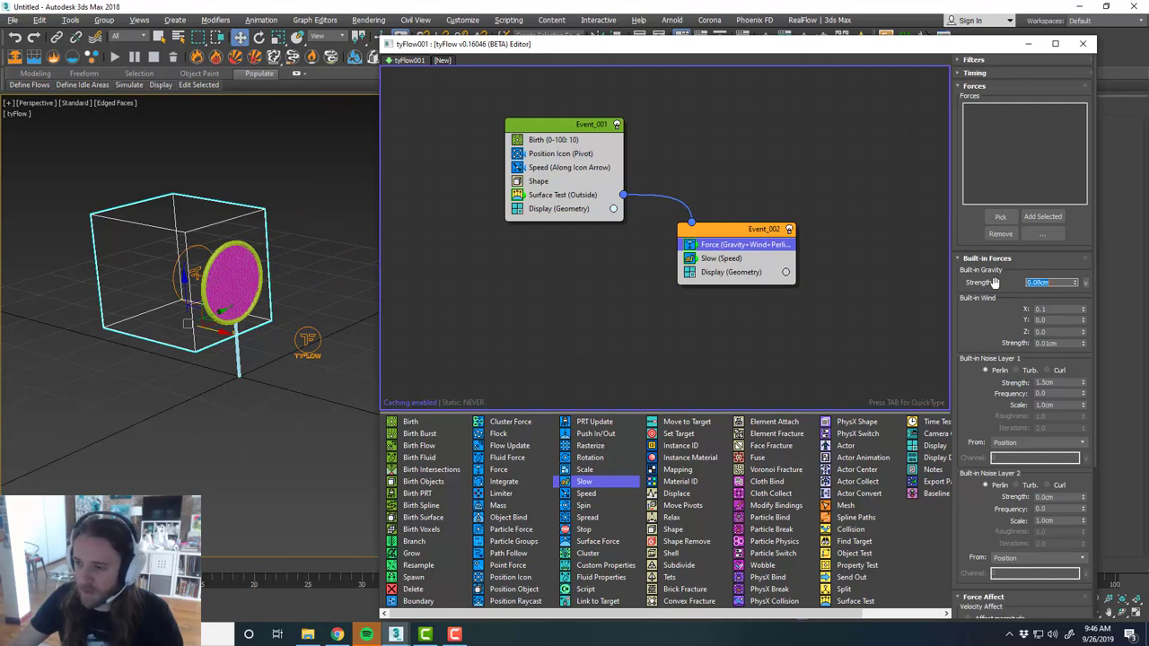
Scrub back and forth through the timeline and examine the spheres' drift from several angles with the weaker gravity.
{"action": "left_click_drag", "start_coordinate": [45, 548], "coordinate": [471, 549]}
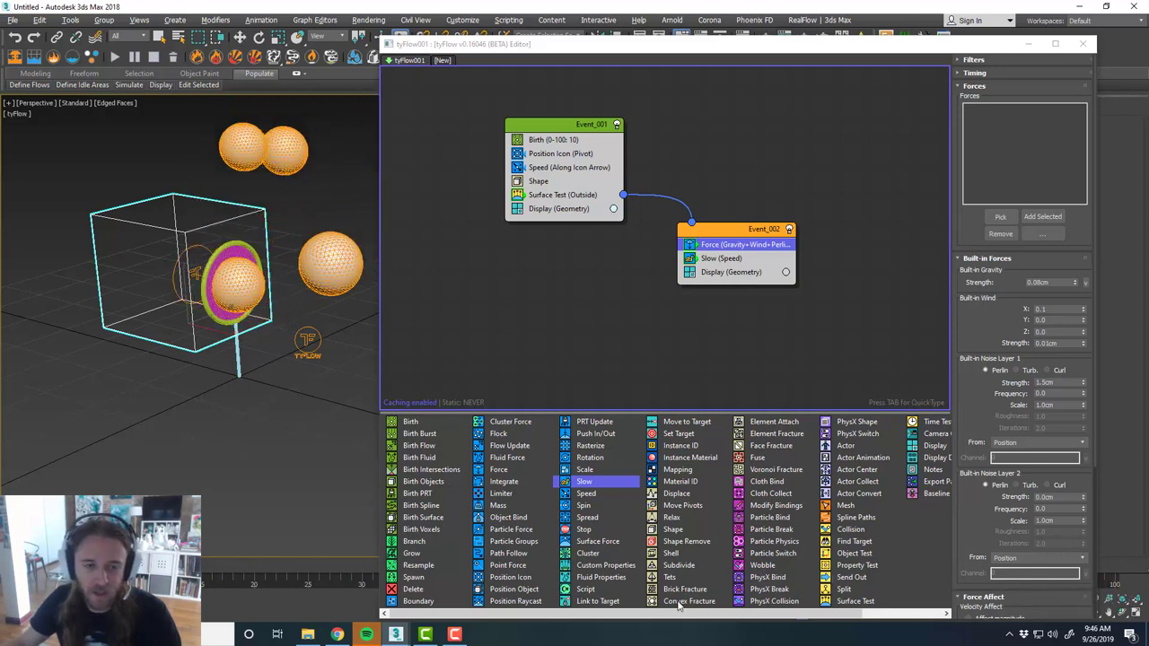
{"action": "left_click_drag", "start_coordinate": [217, 624], "coordinate": [36, 602]}
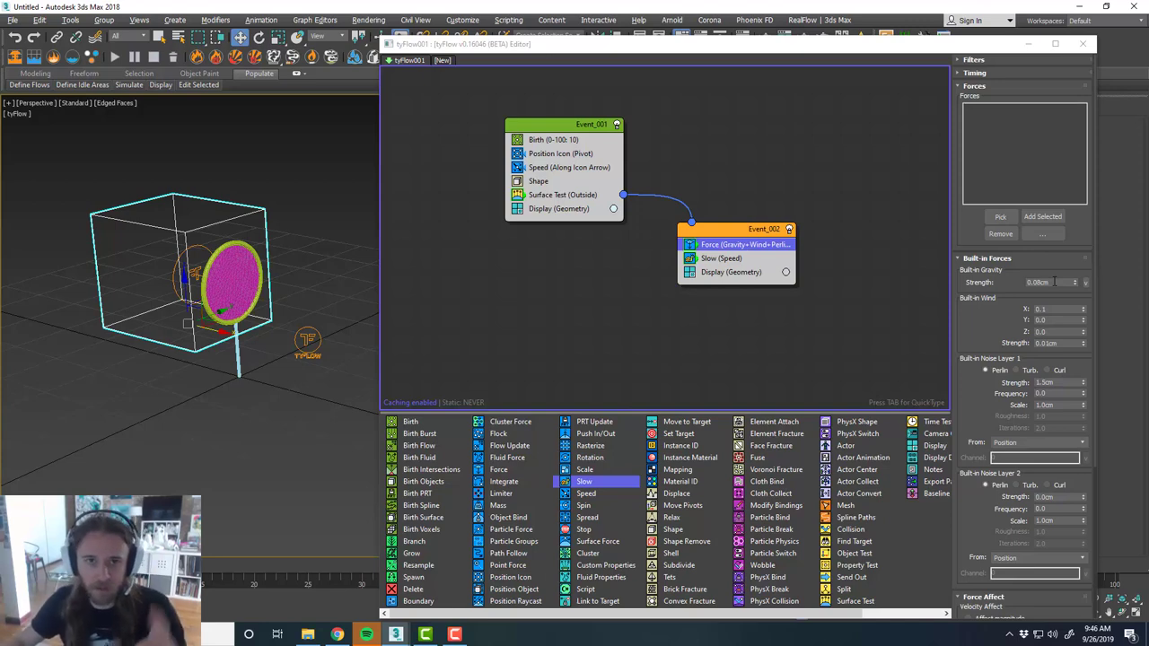
{"action": "left_click_drag", "start_coordinate": [179, 566], "coordinate": [318, 553]}
{"action": "middle_click_drag", "start_coordinate": [248, 435], "coordinate": [233, 400]}
{"action": "scroll", "coordinate": [198, 413], "scroll_direction": "down", "scroll_amount": 2}
{"action": "left_click_drag", "start_coordinate": [331, 567], "coordinate": [635, 527]}
{"action": "middle_click_drag", "start_coordinate": [337, 369], "coordinate": [299, 368], "text": "alt"}
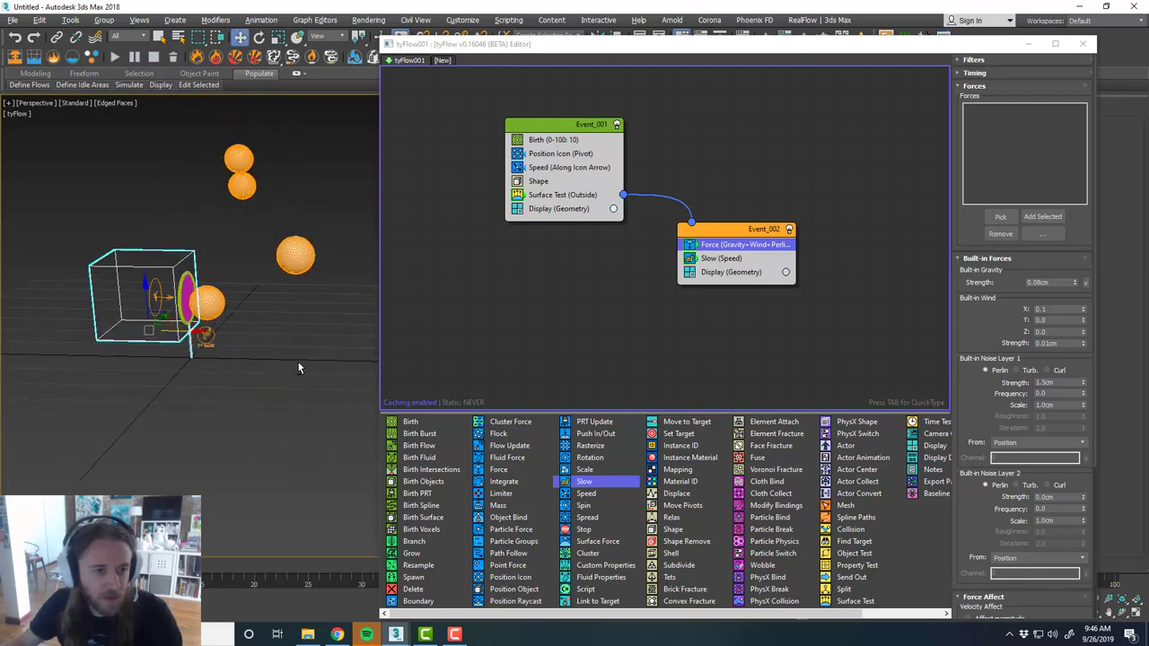
{"action": "left_click_drag", "start_coordinate": [243, 565], "coordinate": [538, 568]}
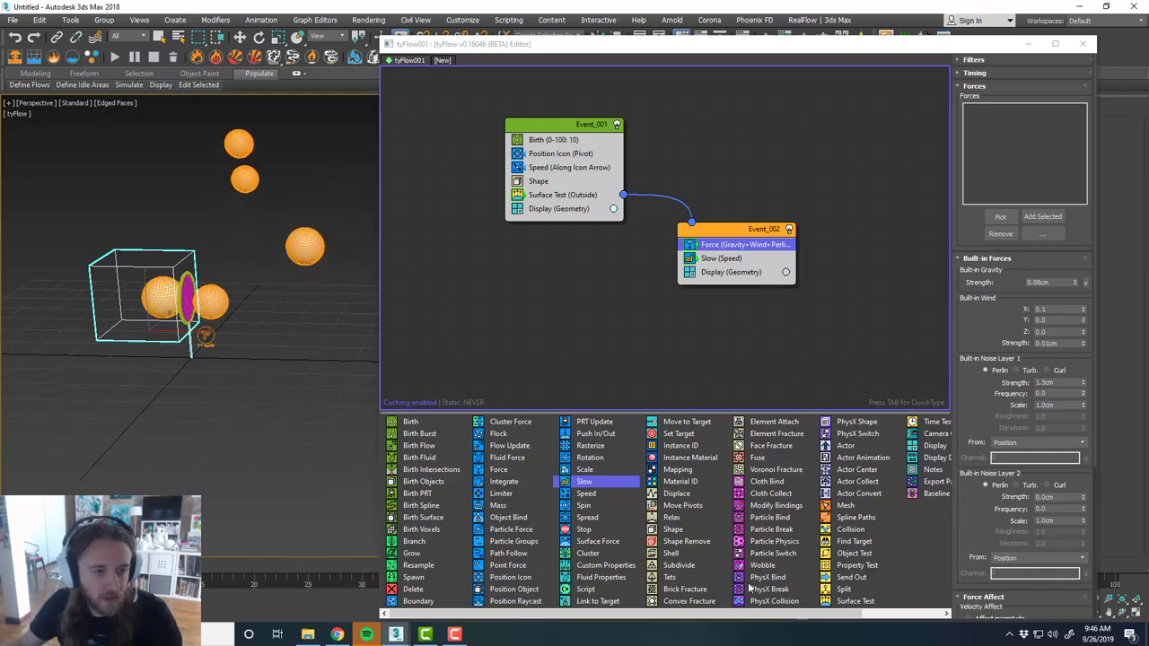
{"action": "left_click_drag", "start_coordinate": [959, 602], "coordinate": [204, 572]}
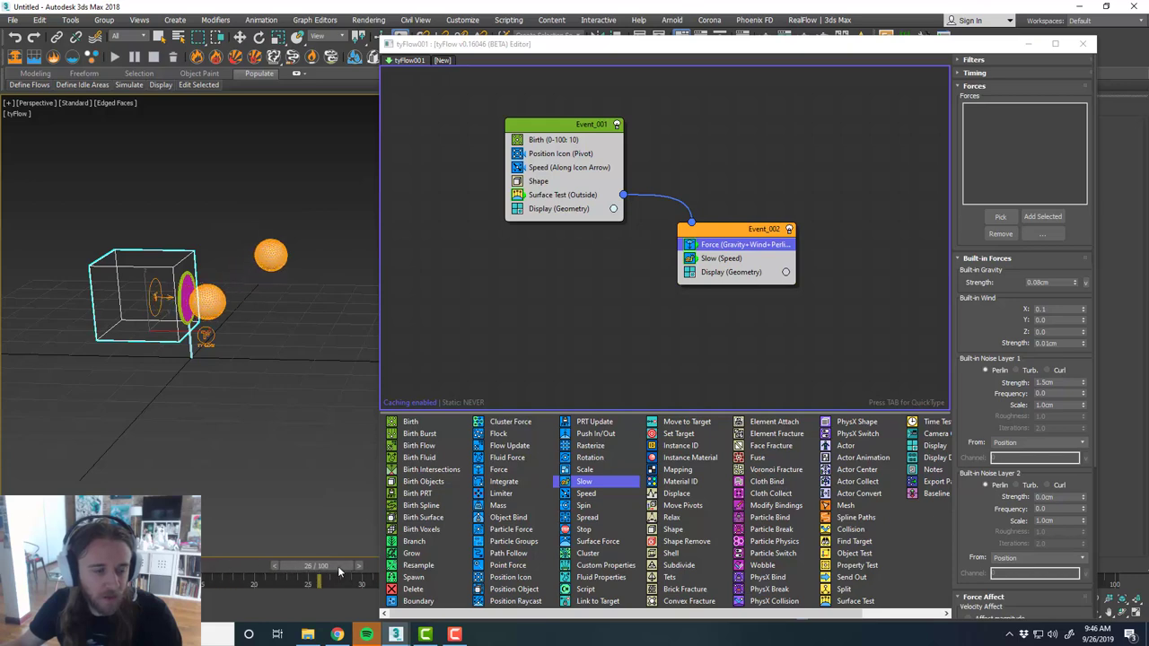
Inspect the spheres close to the wand, and check their spread from a distance near frame 85.
{"action": "key", "text": "w"}
{"action": "scroll", "coordinate": [224, 283], "scroll_direction": "up", "scroll_amount": 5}
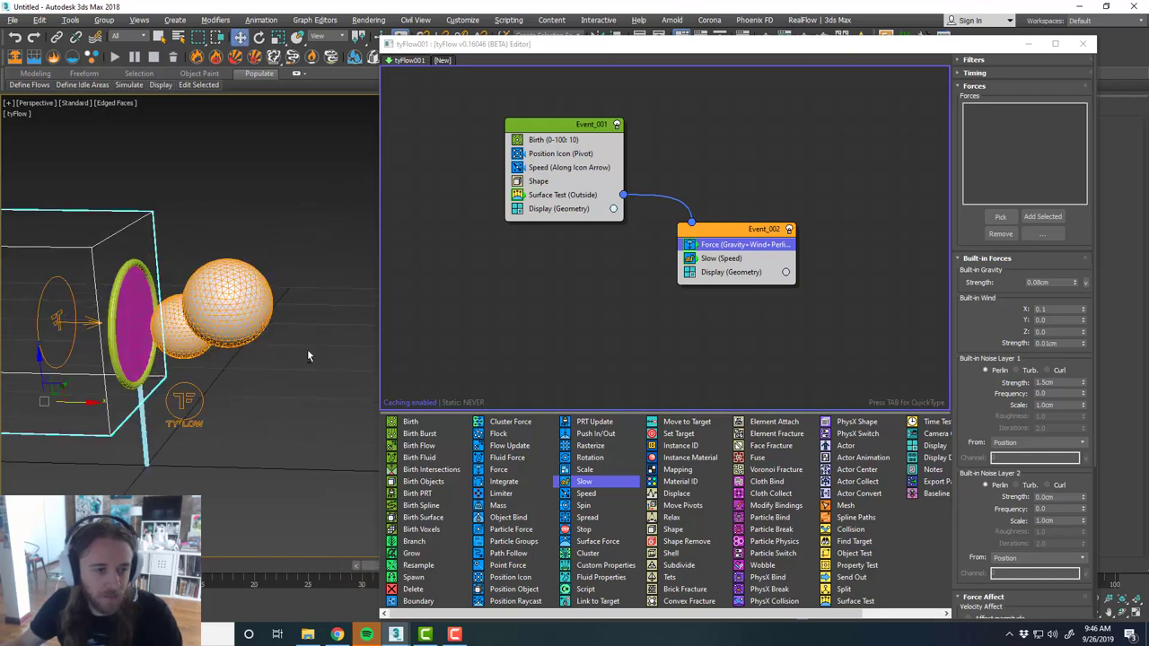
{"action": "middle_click_drag", "start_coordinate": [307, 349], "coordinate": [330, 354], "text": "alt"}
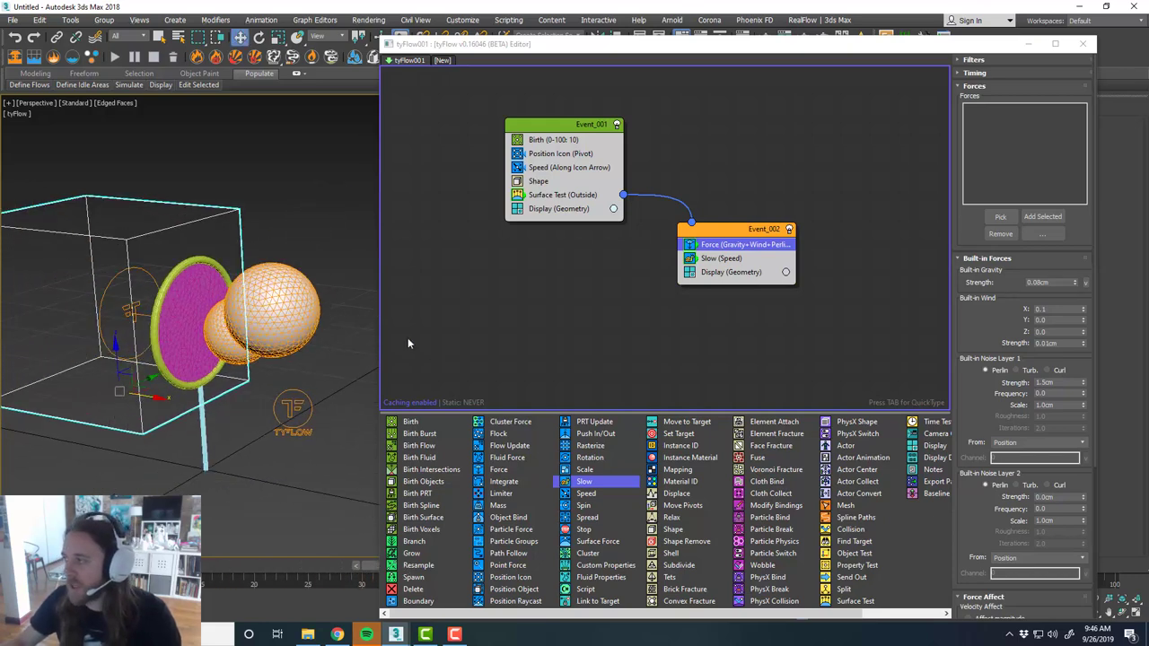
{"action": "left_click_drag", "start_coordinate": [714, 231], "coordinate": [738, 229]}
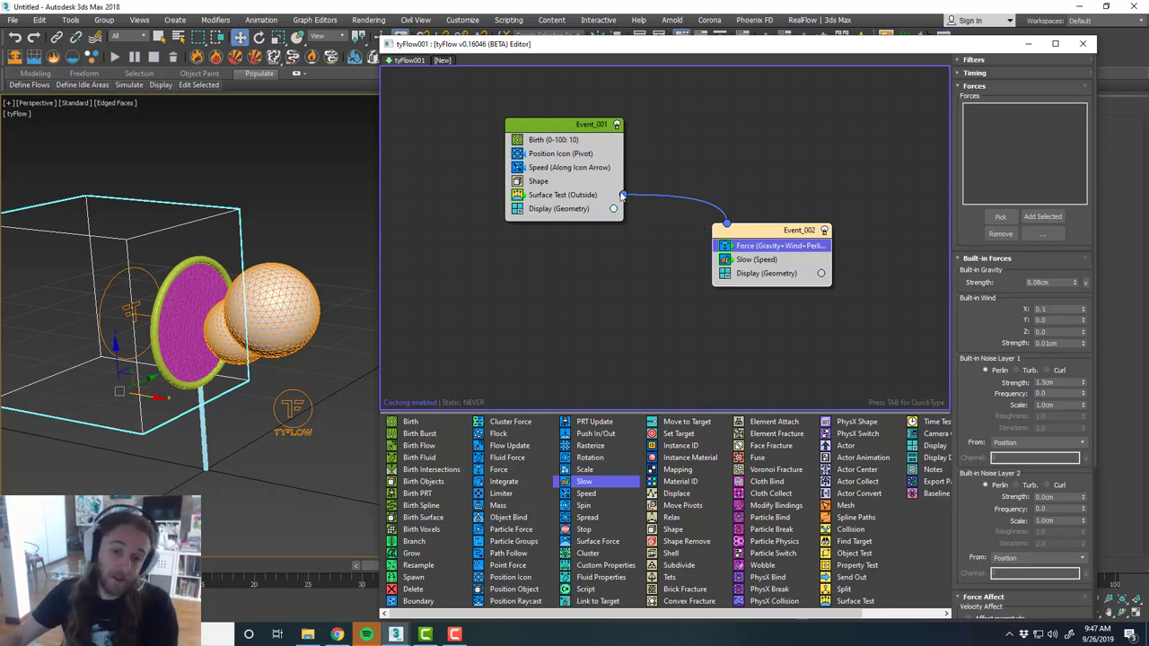
{"action": "scroll", "coordinate": [291, 352], "scroll_direction": "down", "scroll_amount": 5}
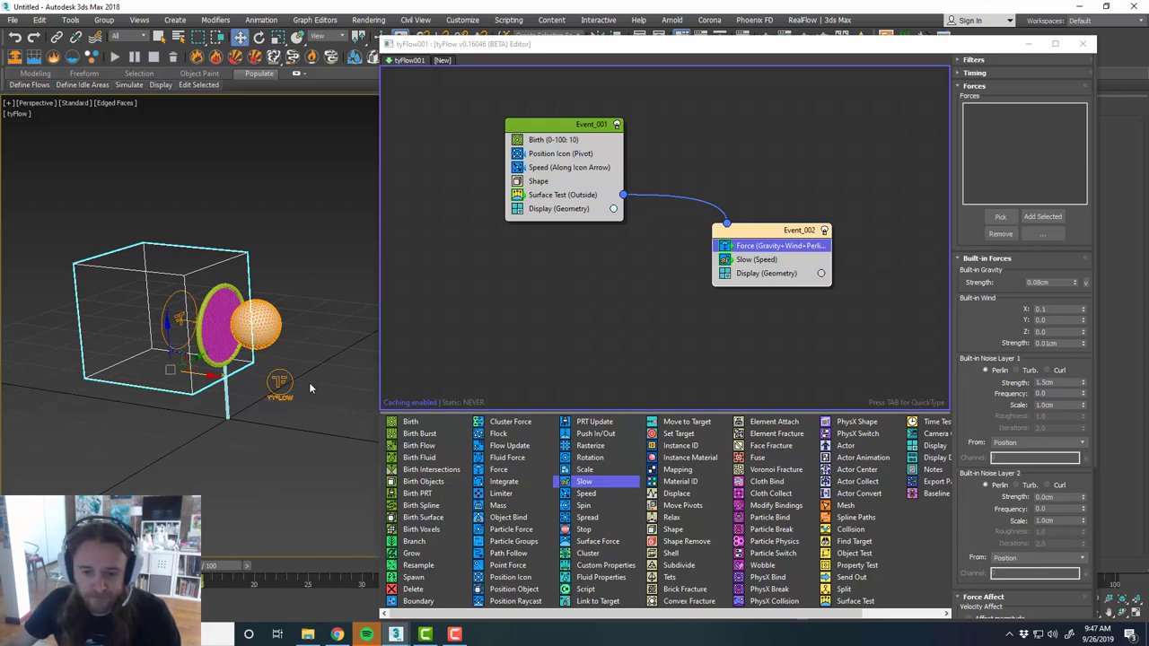
{"action": "scroll", "coordinate": [219, 367], "scroll_direction": "down", "scroll_amount": 5}
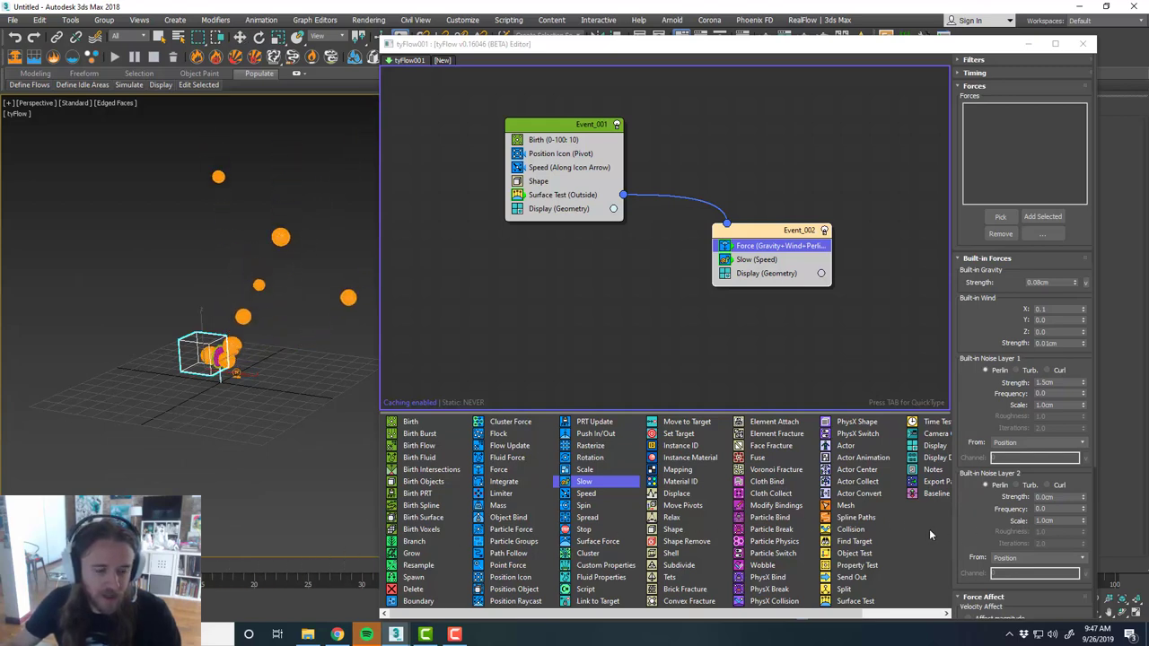
{"action": "key", "text": "w"}
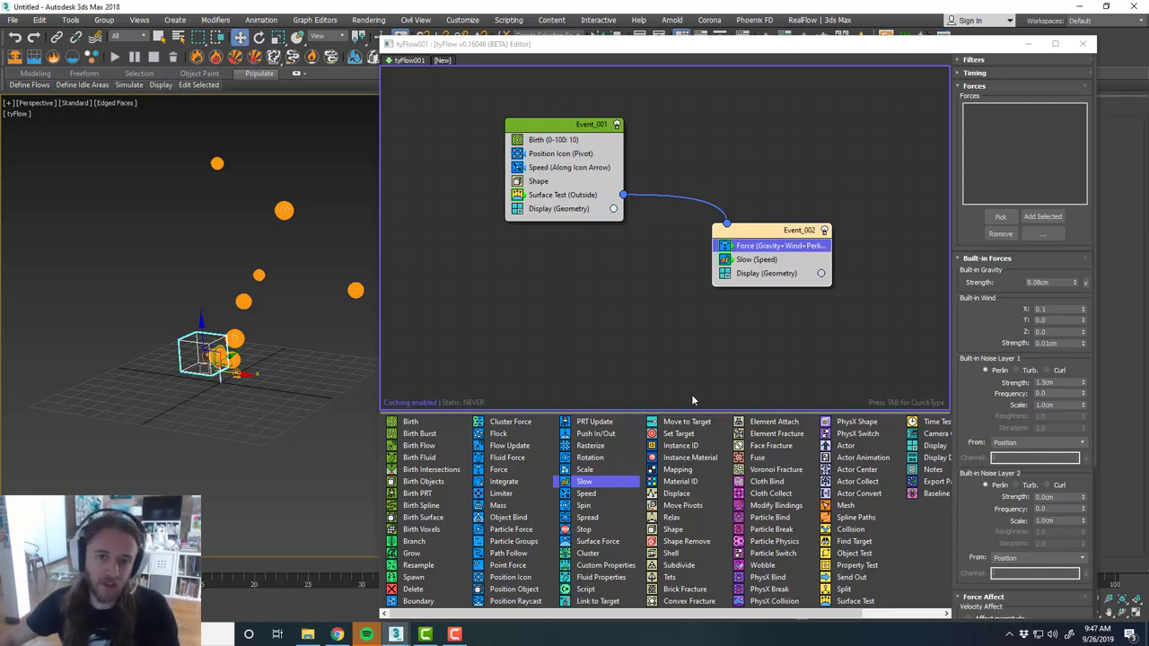
Add a Surface Test to Event_002 above its Display operator and set the test type to Volume (Outside).
{"action": "left_click_drag", "start_coordinate": [767, 244], "coordinate": [709, 236]}
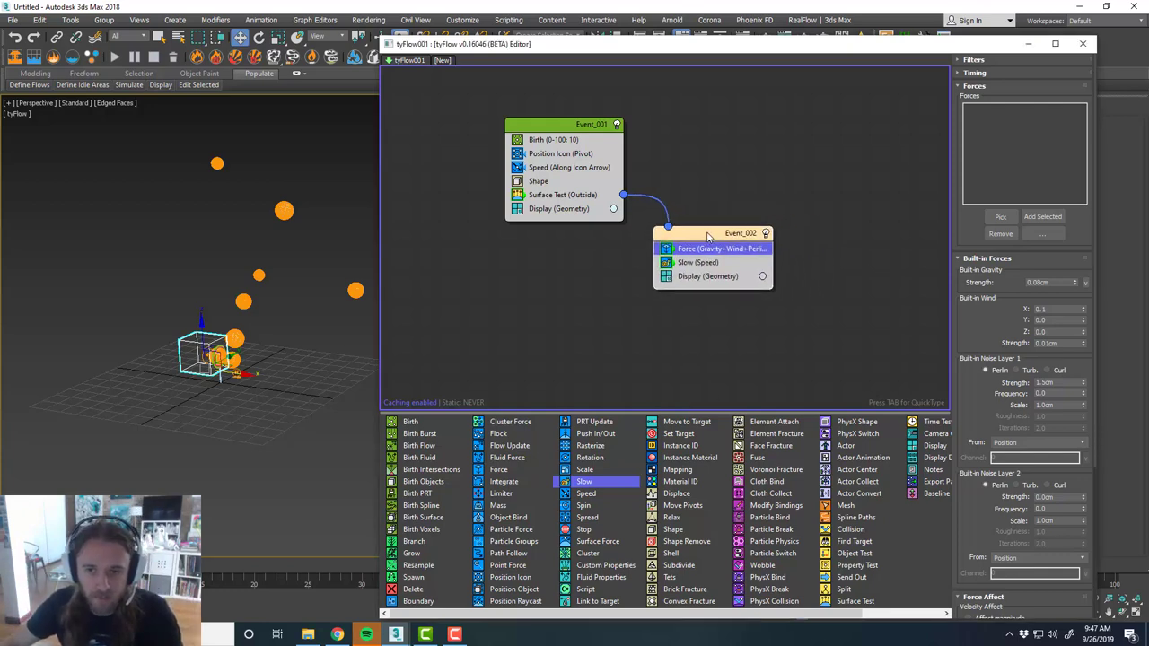
{"action": "middle_click_drag", "start_coordinate": [825, 368], "coordinate": [807, 362]}
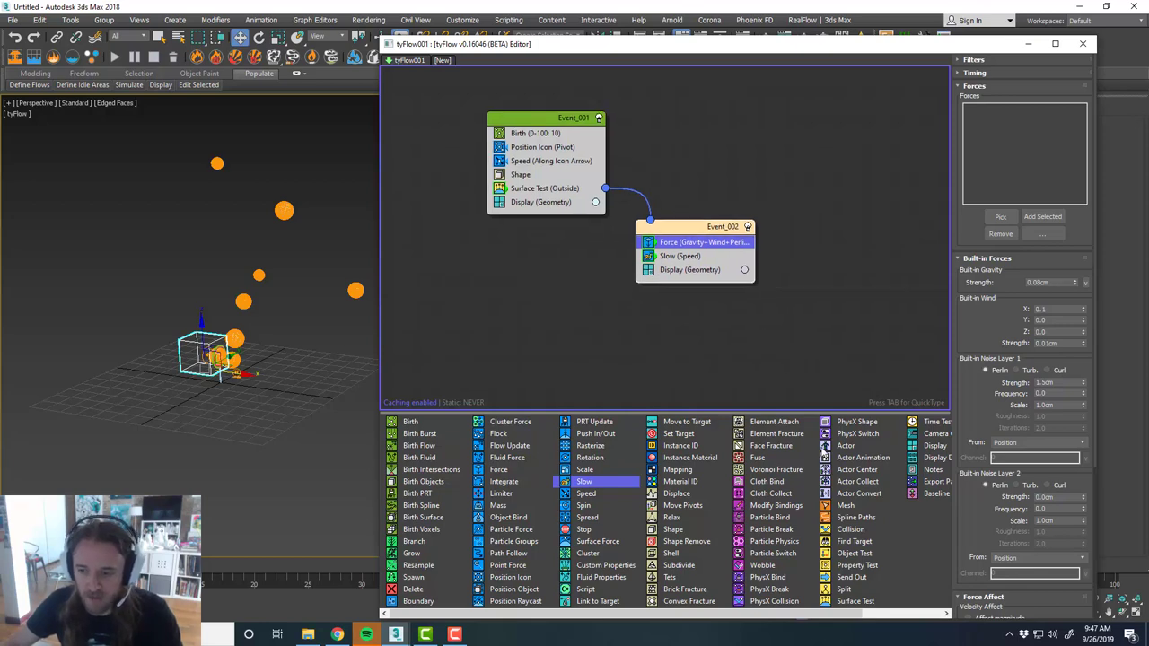
{"action": "scroll", "coordinate": [826, 458], "scroll_direction": "down", "scroll_amount": 2}
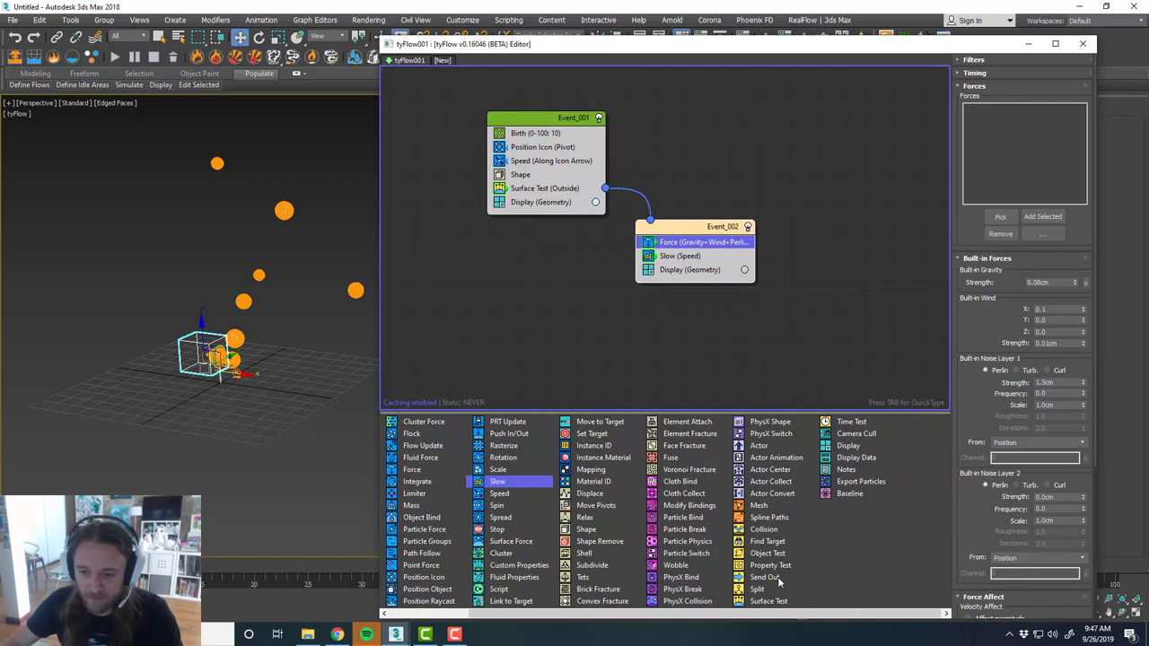
{"action": "left_click_drag", "start_coordinate": [769, 601], "coordinate": [733, 269]}
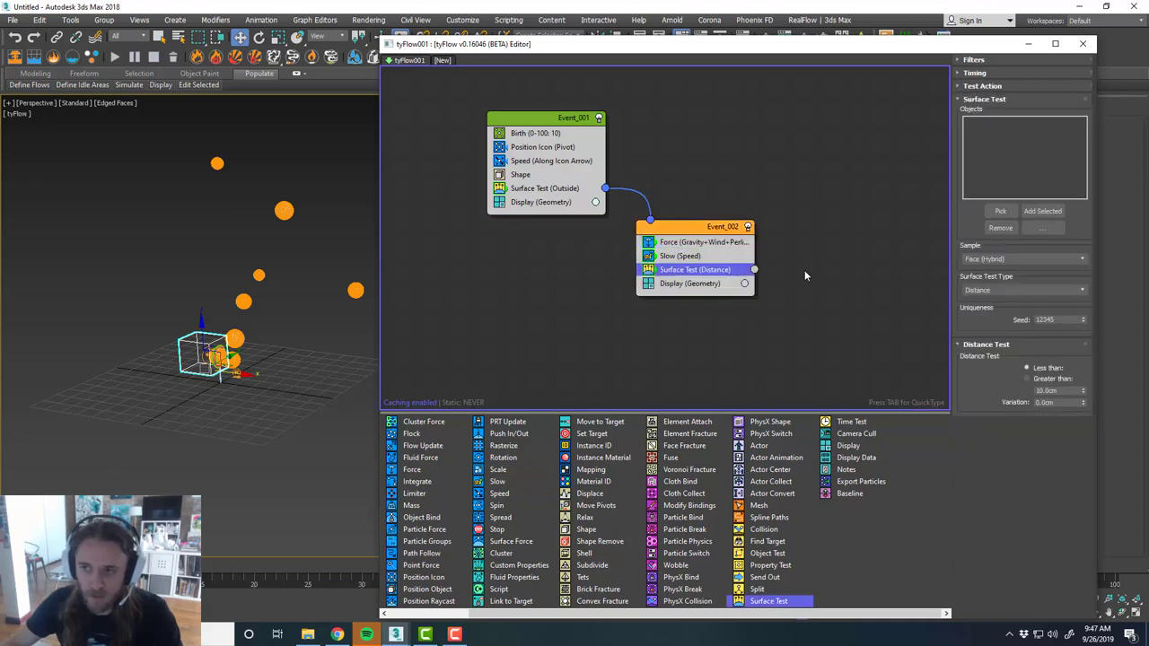
{"action": "left_click", "coordinate": [1015, 291]}
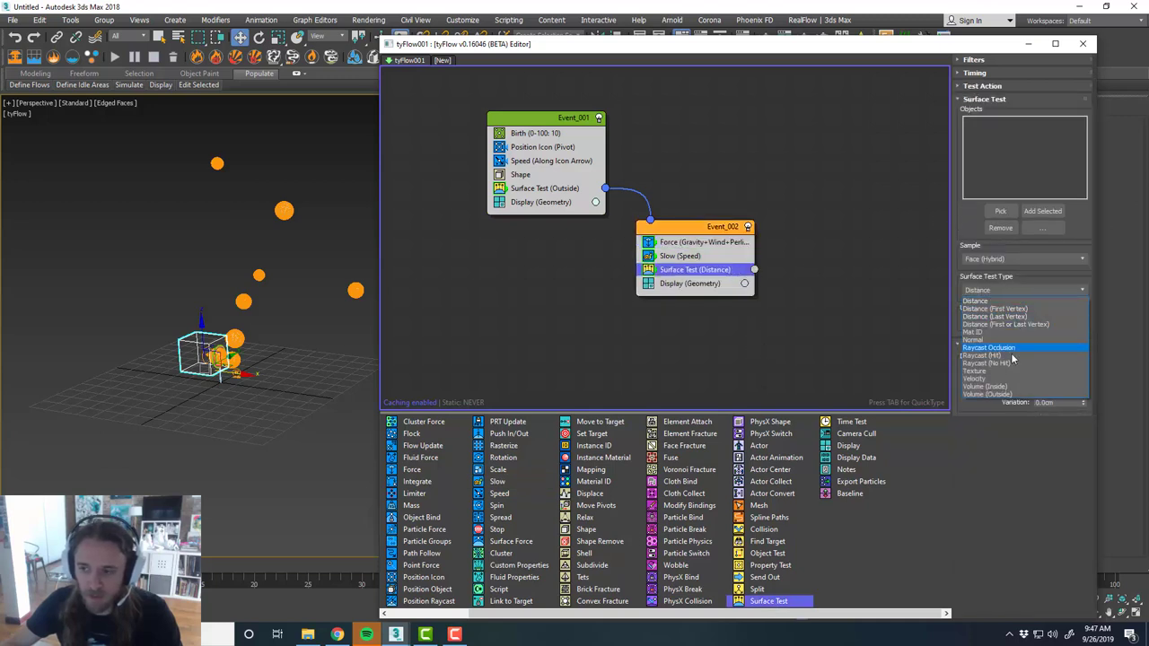
{"action": "left_click", "coordinate": [1009, 394]}
Create a large sphere in the Top view, centred on the wand at the world origin, with a radius of about 84.5 cm.
{"action": "left_click_drag", "start_coordinate": [706, 50], "coordinate": [1148, 56]}
{"action": "middle_click_drag", "start_coordinate": [543, 309], "coordinate": [512, 349]}
{"action": "scroll", "coordinate": [611, 317], "scroll_direction": "up", "scroll_amount": 3}
{"action": "key", "text": "alt+w"}
{"action": "middle_click", "coordinate": [308, 235]}
{"action": "key", "text": "alt+w"}
{"action": "middle_click_drag", "start_coordinate": [641, 277], "coordinate": [580, 292]}
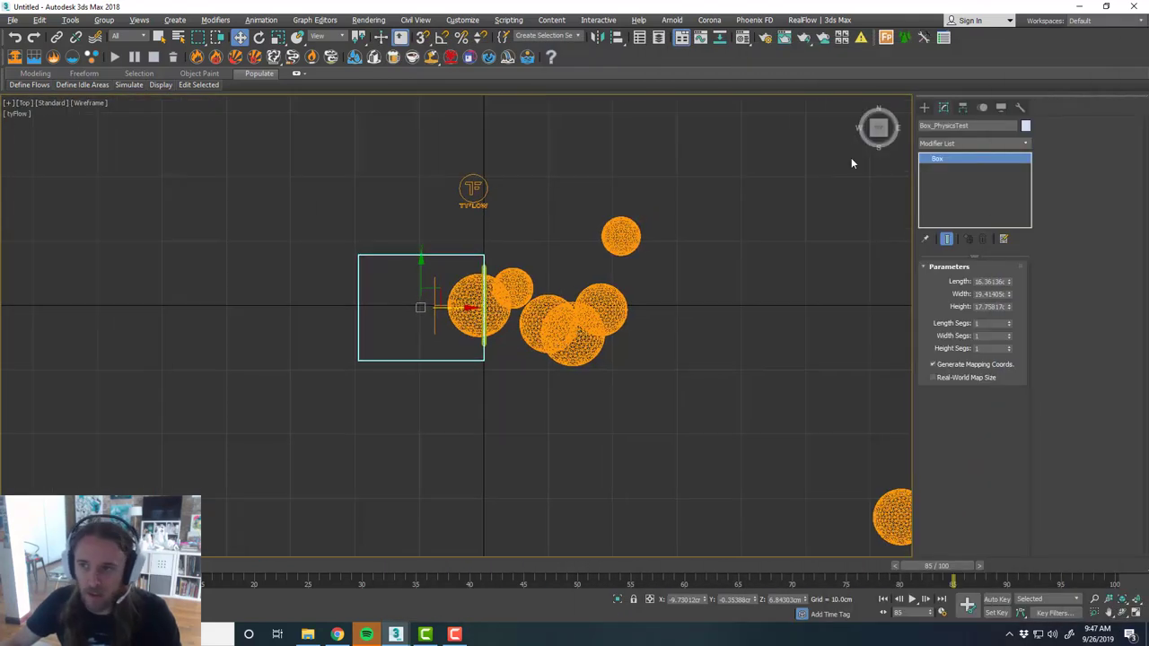
{"action": "left_click", "coordinate": [925, 107]}
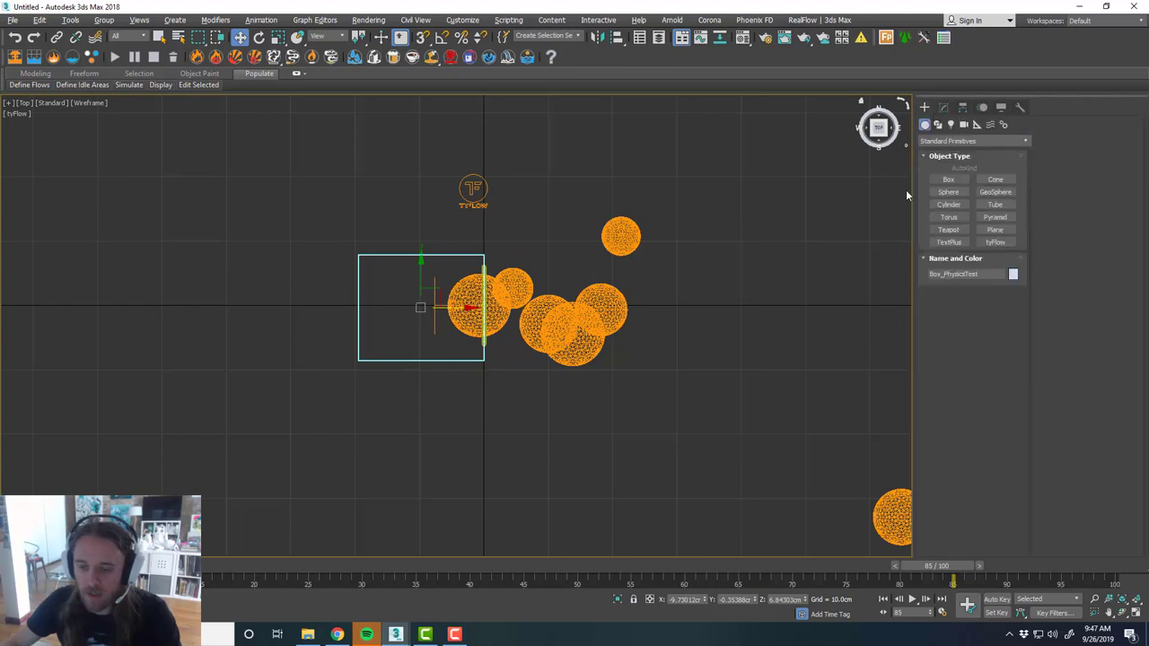
{"action": "left_click", "coordinate": [959, 192]}
{"action": "left_click_drag", "start_coordinate": [484, 308], "coordinate": [691, 199]}
{"action": "scroll", "coordinate": [537, 274], "scroll_direction": "down", "scroll_amount": 5}
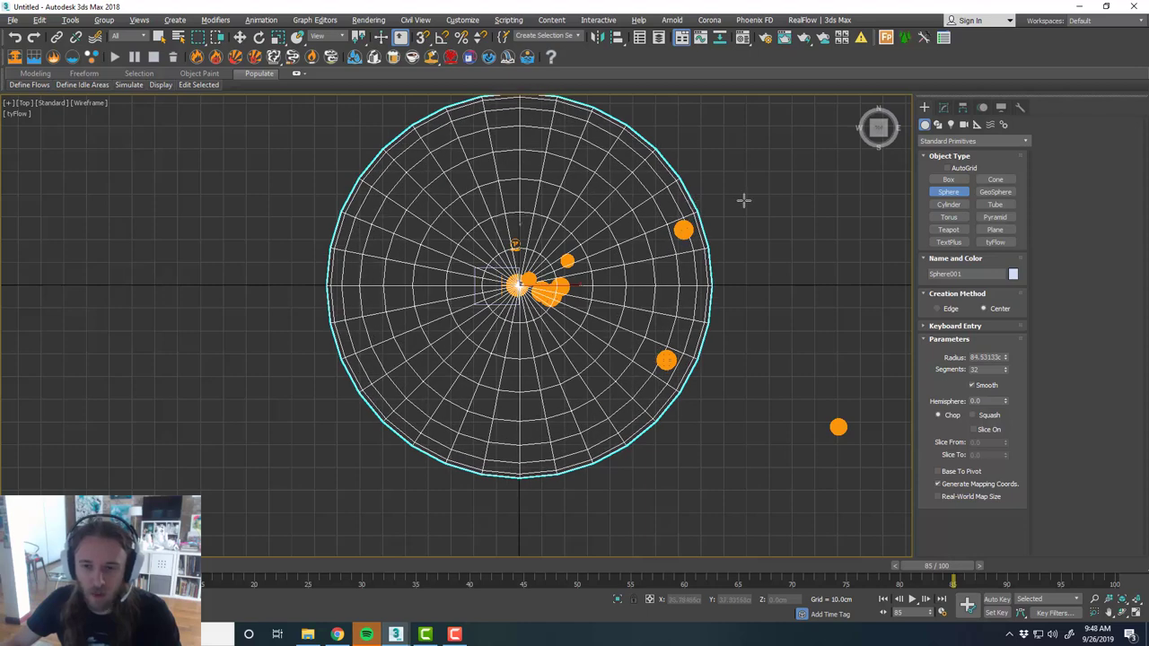
Set the large sphere's object properties to Display as Box and make it non-renderable.
{"action": "key", "text": "alt+w"}
{"action": "key", "text": "alt+w"}
{"action": "middle_click_drag", "start_coordinate": [687, 390], "coordinate": [654, 287]}
{"action": "right_click", "coordinate": [611, 302]}
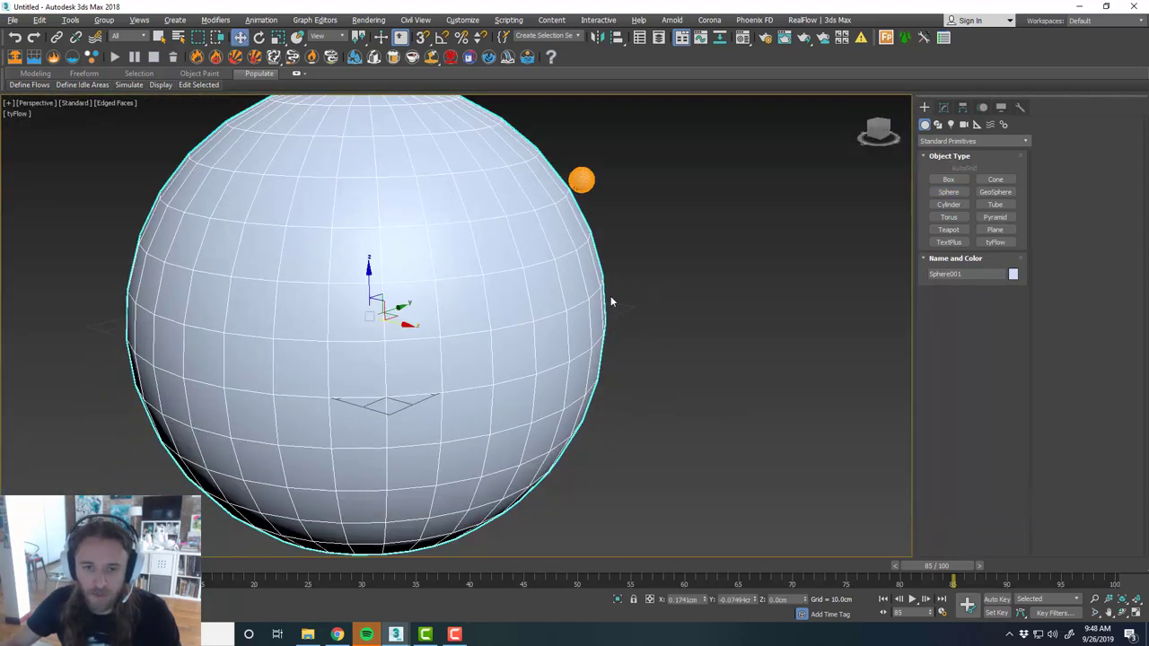
{"action": "scroll", "coordinate": [611, 301], "scroll_direction": "down", "scroll_amount": 3}
{"action": "right_click", "coordinate": [519, 278]}
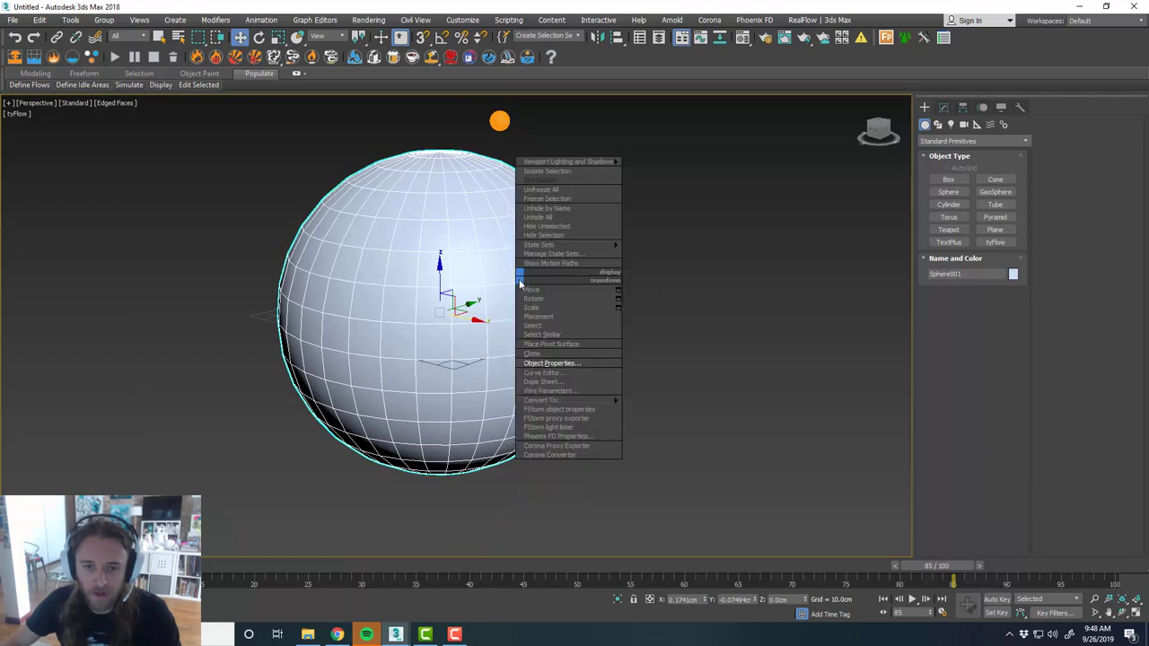
{"action": "left_click", "coordinate": [569, 364]}
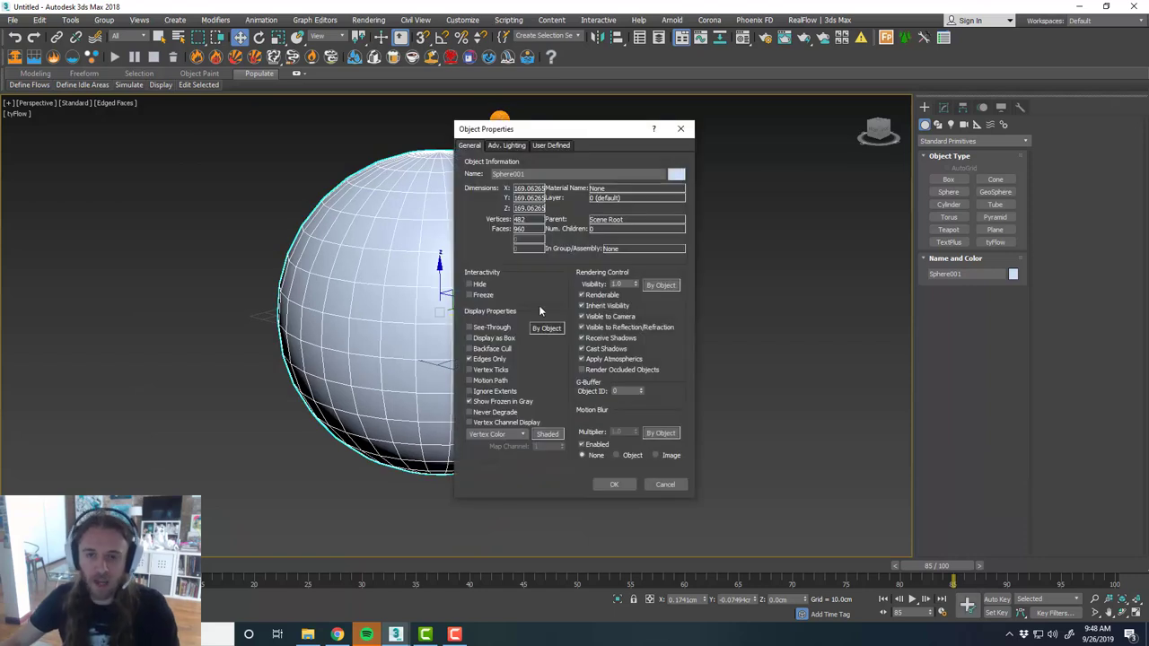
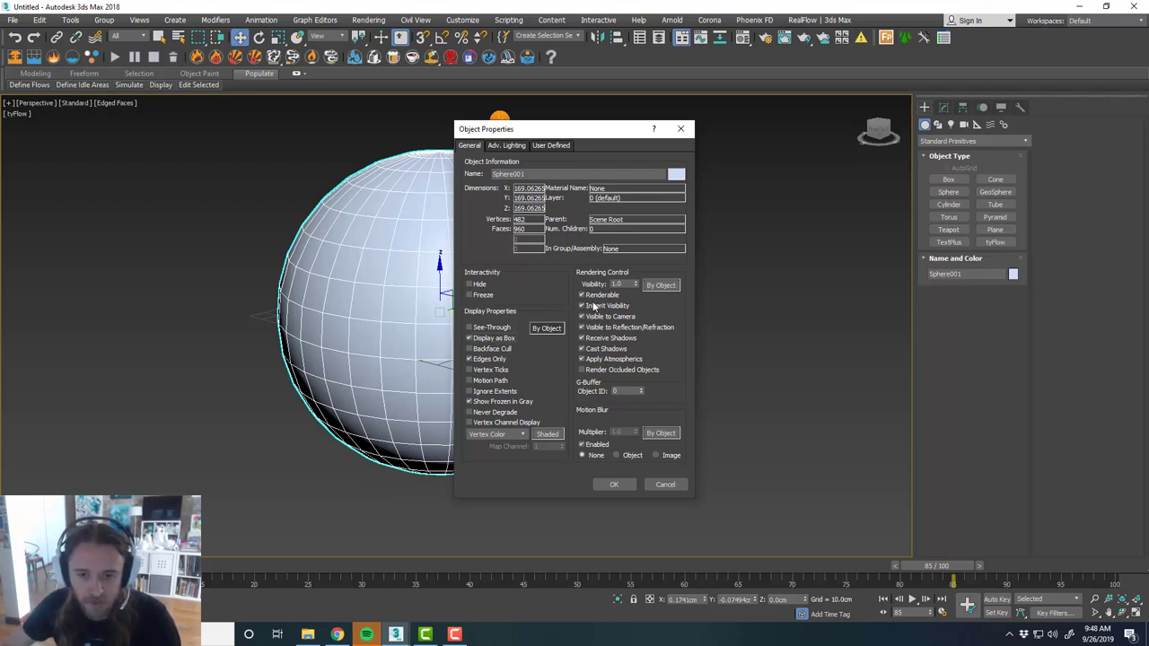
{"action": "left_click", "coordinate": [582, 294]}
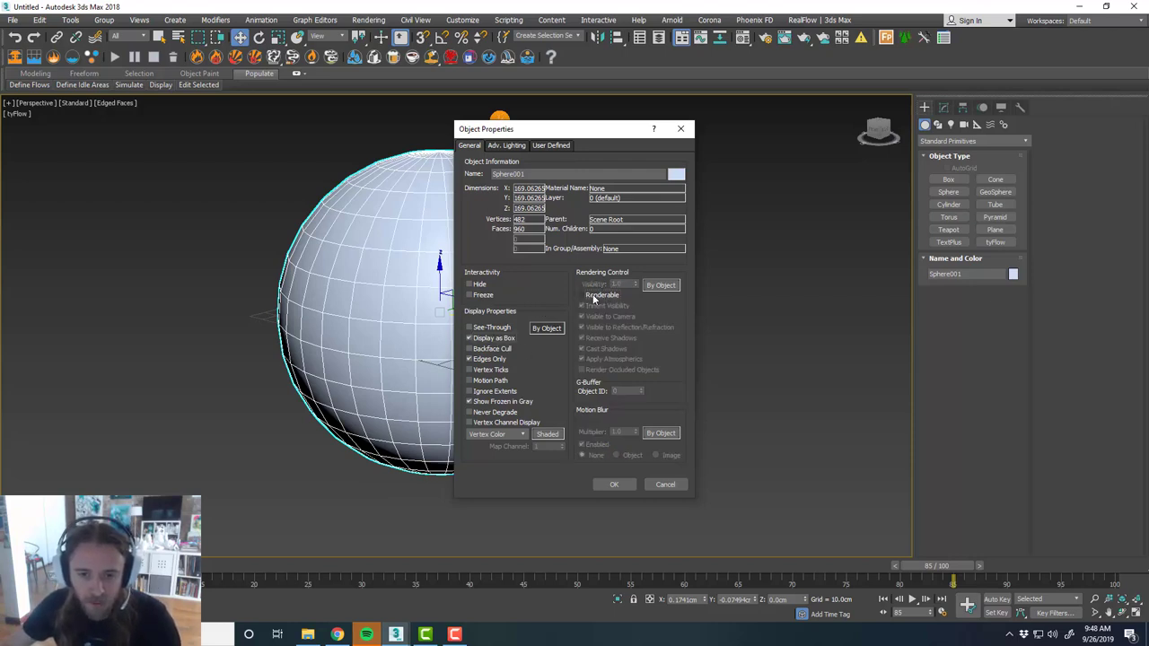
{"action": "left_click", "coordinate": [616, 485]}
{"action": "scroll", "coordinate": [529, 390], "scroll_direction": "up", "scroll_amount": 3}
{"action": "scroll", "coordinate": [566, 378], "scroll_direction": "down", "scroll_amount": 6}
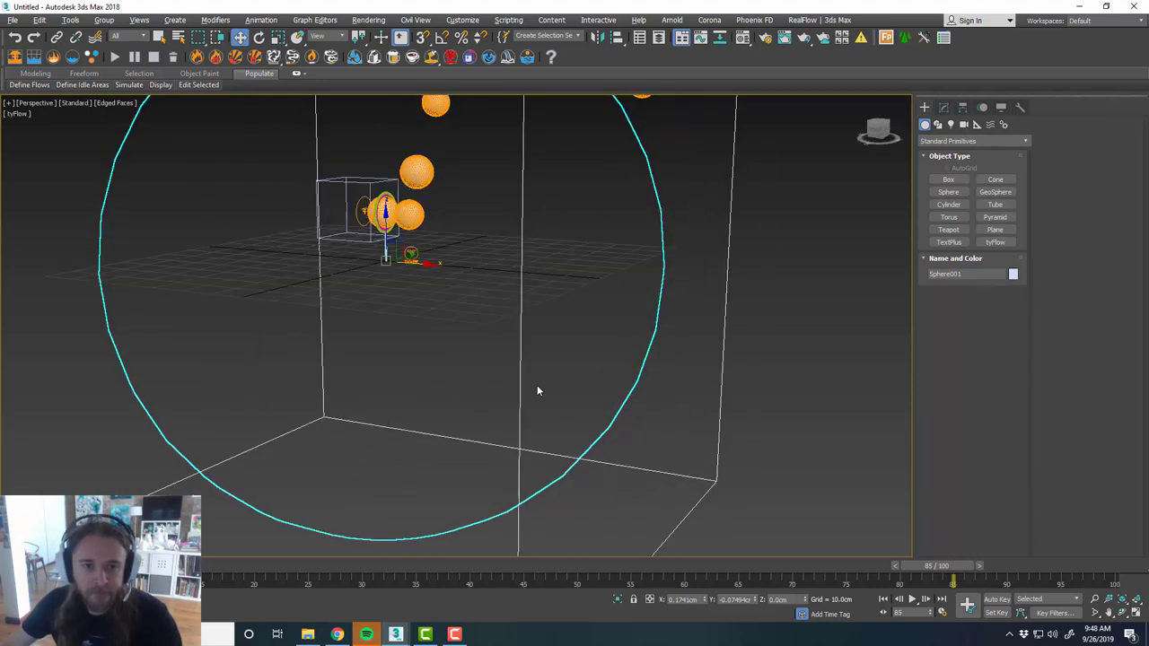
{"action": "scroll", "coordinate": [526, 315], "scroll_direction": "up", "scroll_amount": 4}
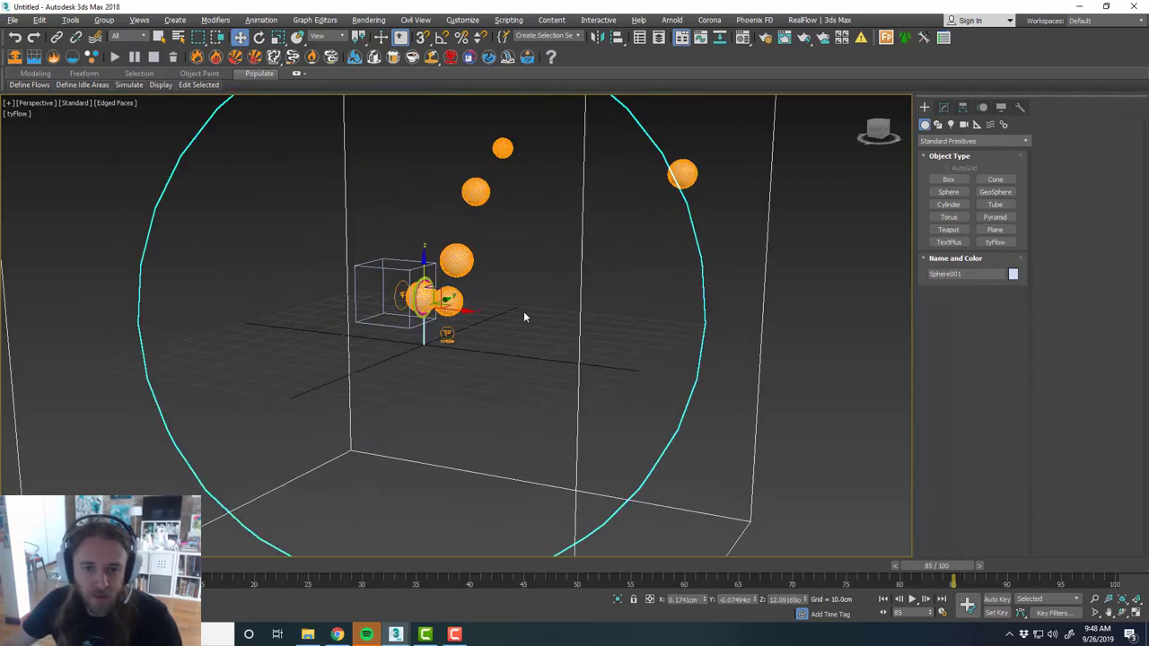
{"action": "scroll", "coordinate": [544, 315], "scroll_direction": "down", "scroll_amount": 5}
{"action": "scroll", "coordinate": [513, 323], "scroll_direction": "up", "scroll_amount": 2}
{"action": "scroll", "coordinate": [512, 319], "scroll_direction": "up", "scroll_amount": 3}
{"action": "middle_click_drag", "start_coordinate": [513, 319], "coordinate": [589, 307], "text": "alt"}
{"action": "left_click", "coordinate": [553, 282]}
{"action": "scroll", "coordinate": [571, 308], "scroll_direction": "down", "scroll_amount": 3}
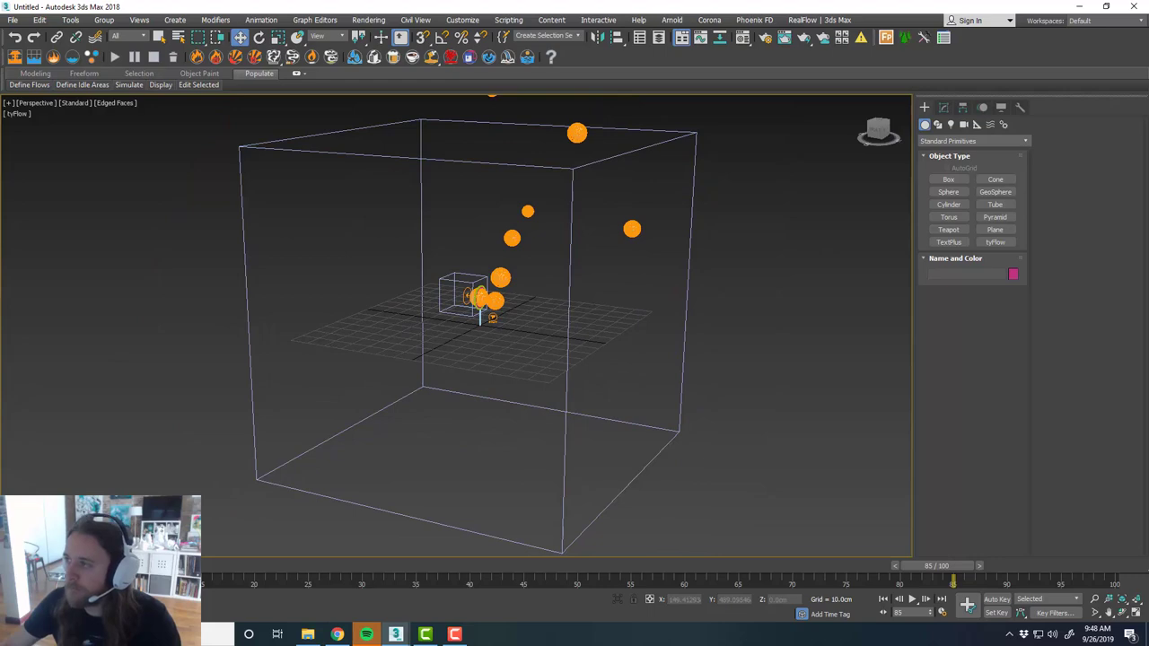
Add the large surrounding sphere (Sphere001) to the objects of the Surface Test in Event_002.
{"action": "left_click_drag", "start_coordinate": [1148, 31], "coordinate": [697, 96]}
{"action": "middle_click_drag", "start_coordinate": [301, 252], "coordinate": [321, 236]}
{"action": "left_click", "coordinate": [325, 235]}
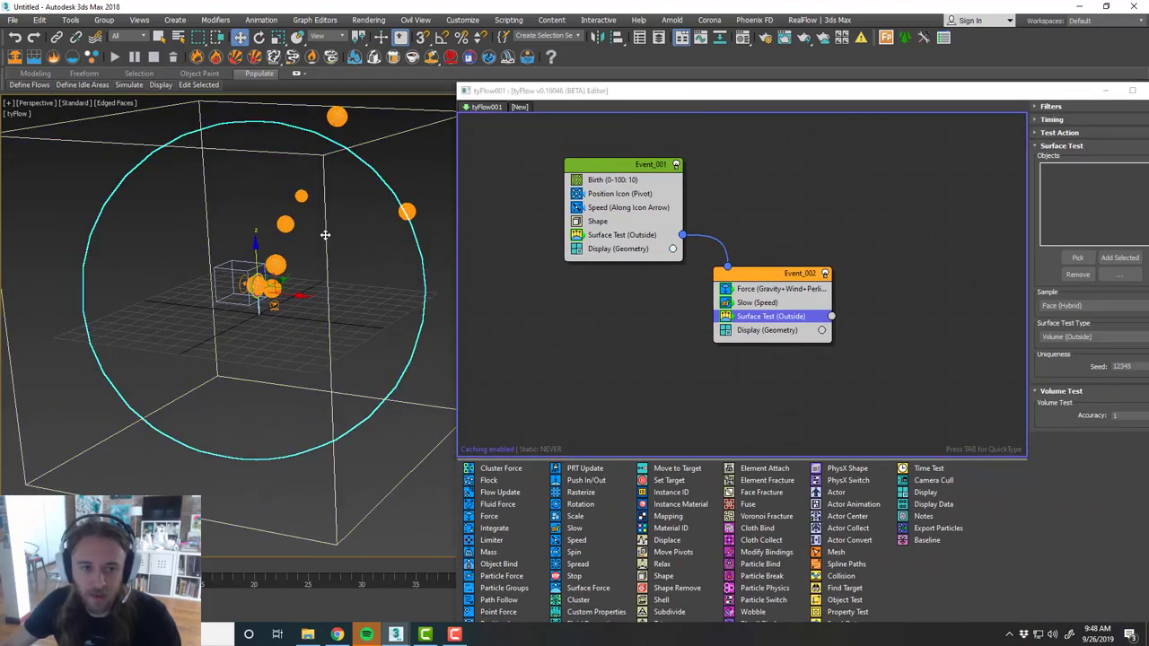
{"action": "left_click", "coordinate": [1105, 260]}
{"action": "left_click_drag", "start_coordinate": [933, 99], "coordinate": [886, 67]}
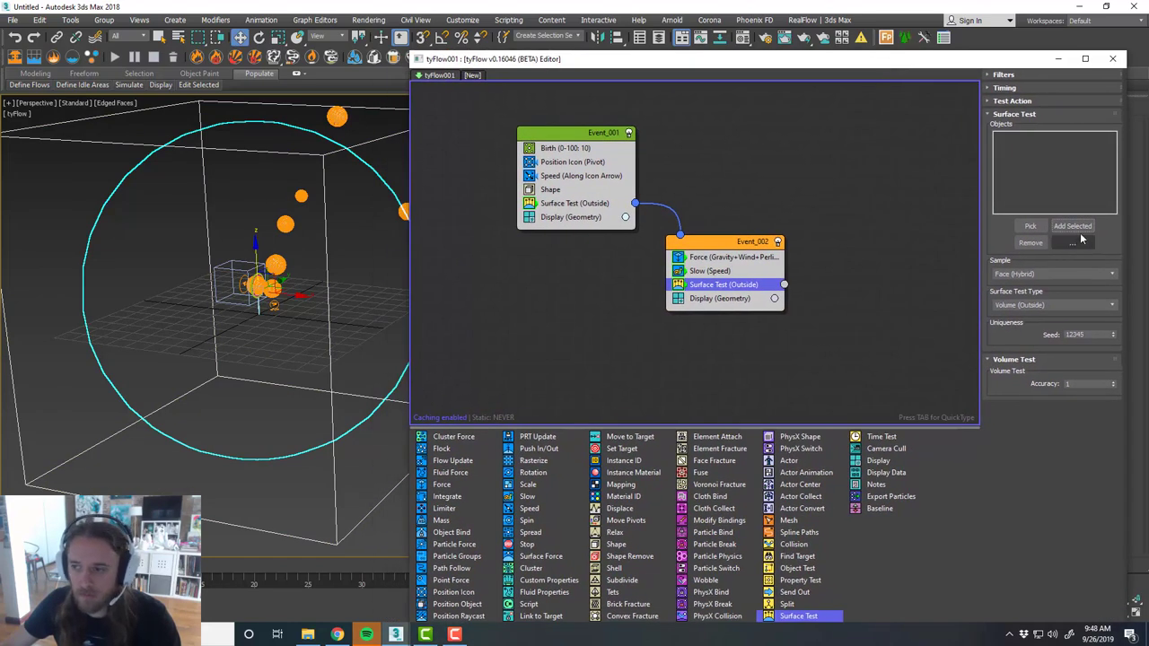
{"action": "left_click", "coordinate": [852, 234]}
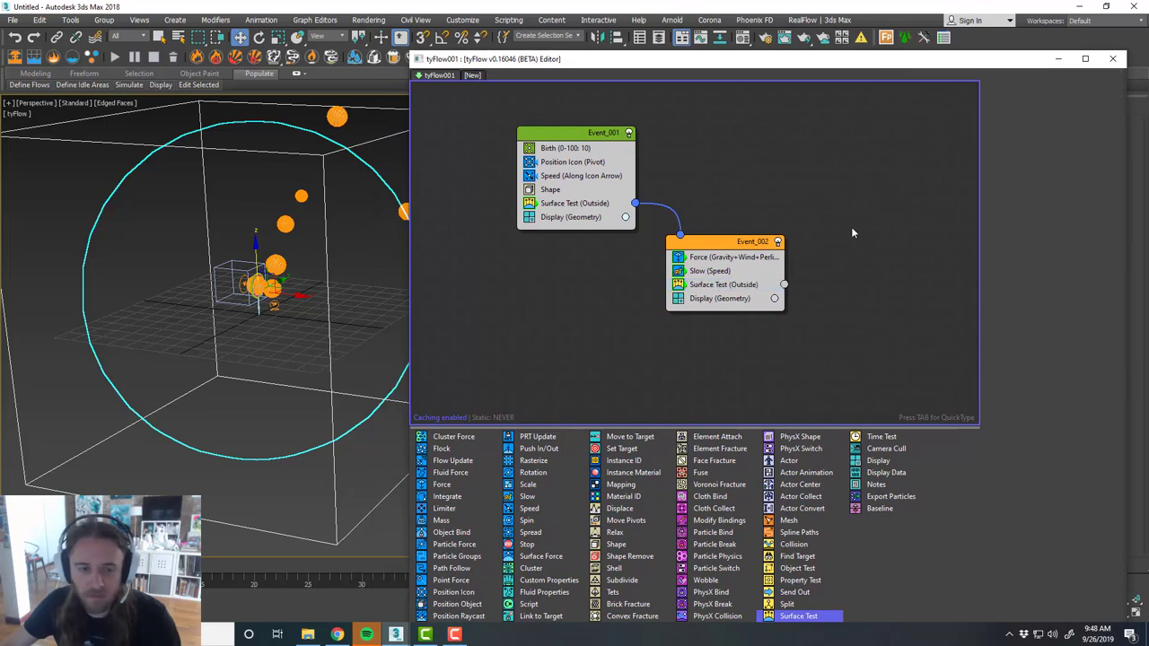
{"action": "left_click", "coordinate": [742, 286]}
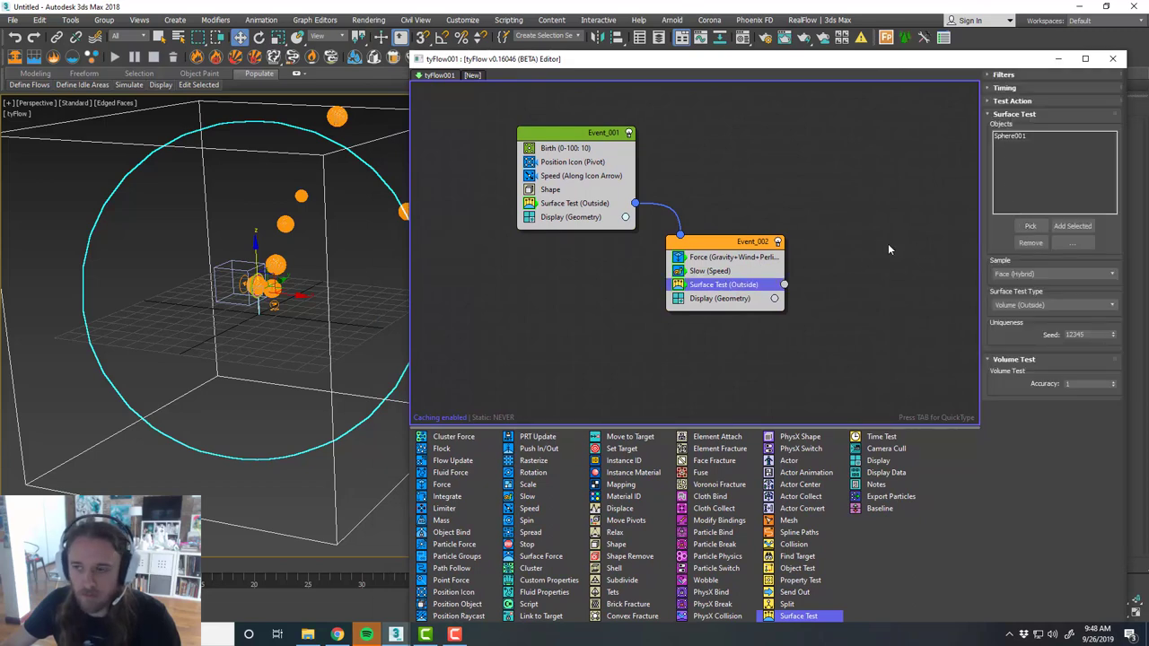
Create a new event with a Delete operator and connect Event_002's Surface Test output to it.
{"action": "middle_click_drag", "start_coordinate": [680, 312], "coordinate": [664, 310]}
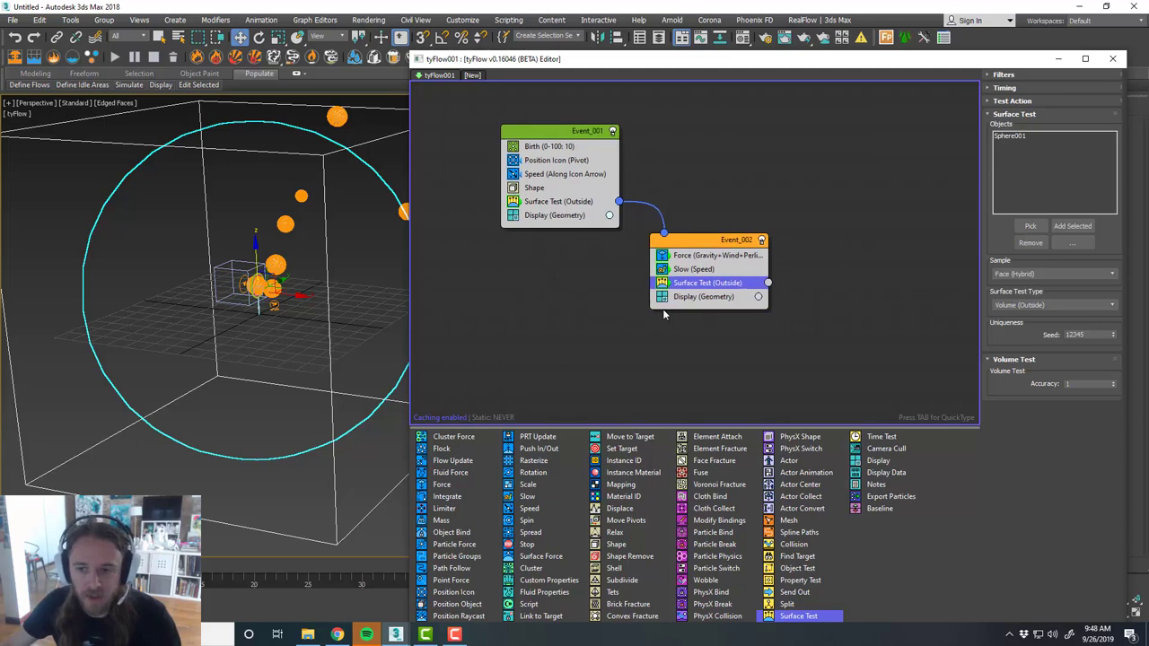
{"action": "middle_click_drag", "start_coordinate": [832, 286], "coordinate": [794, 284]}
{"action": "left_click", "coordinate": [743, 366]}
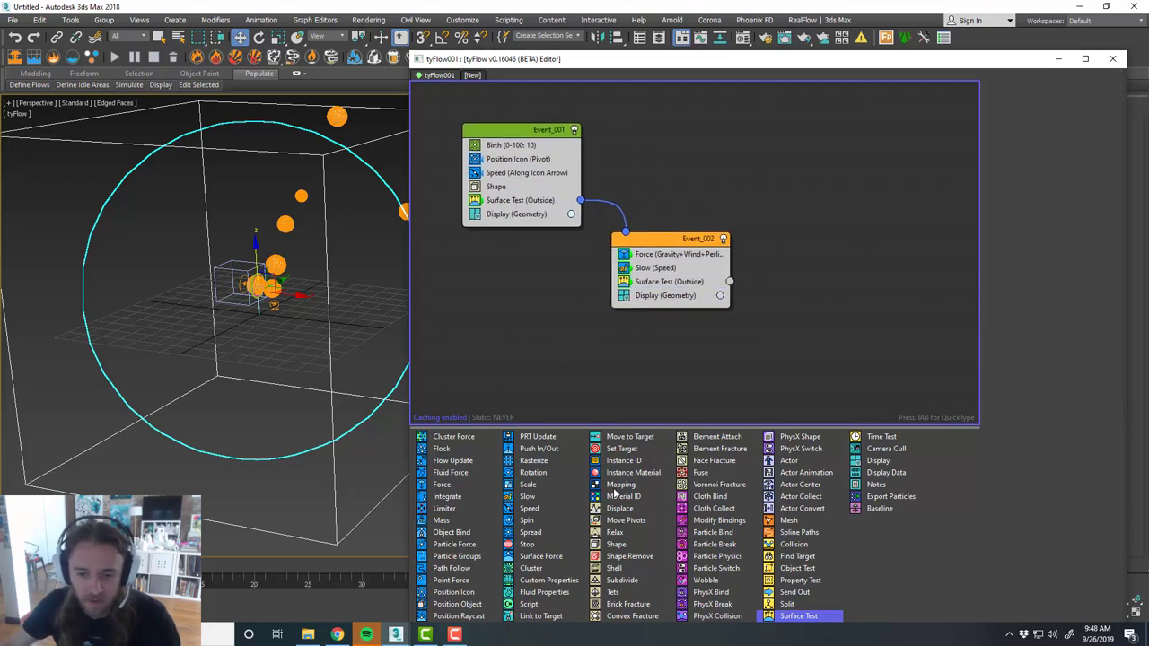
{"action": "scroll", "coordinate": [615, 492], "scroll_direction": "up", "scroll_amount": 1}
{"action": "left_click_drag", "start_coordinate": [450, 607], "coordinate": [781, 310]}
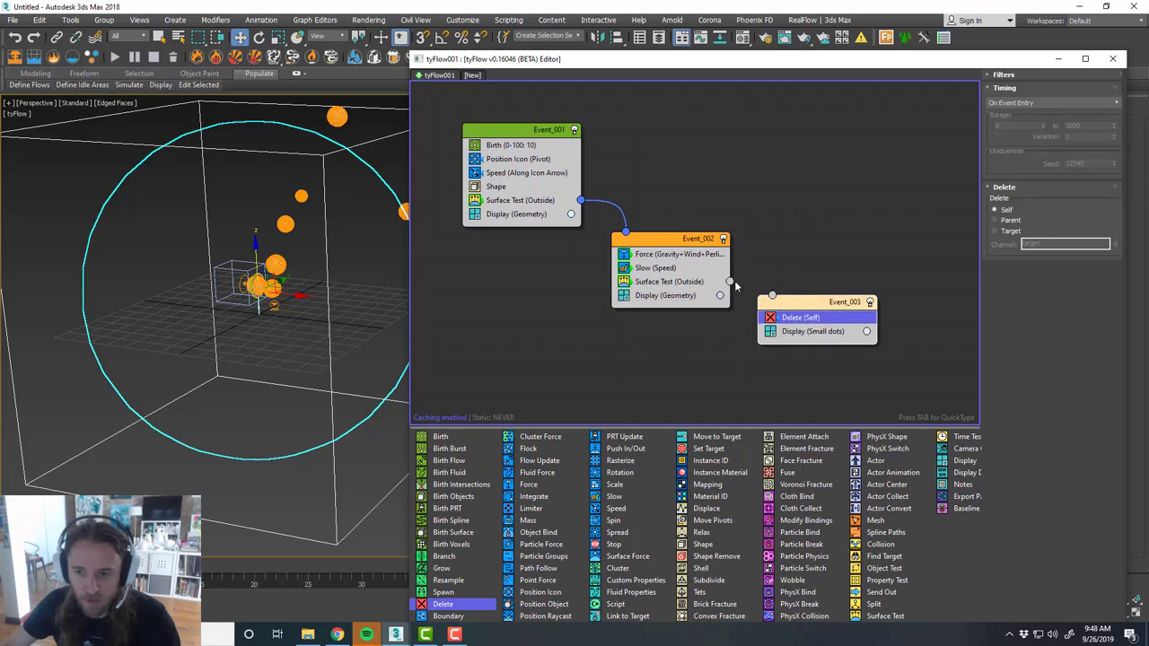
{"action": "left_click_drag", "start_coordinate": [730, 280], "coordinate": [771, 296]}
Scrub the timeline through to the last frames to check how particles behave at the large sphere's boundary.
{"action": "middle_click_drag", "start_coordinate": [315, 246], "coordinate": [287, 261]}
{"action": "middle_click_drag", "start_coordinate": [287, 261], "coordinate": [314, 264], "text": "alt"}
{"action": "left_click_drag", "start_coordinate": [210, 569], "coordinate": [960, 563]}
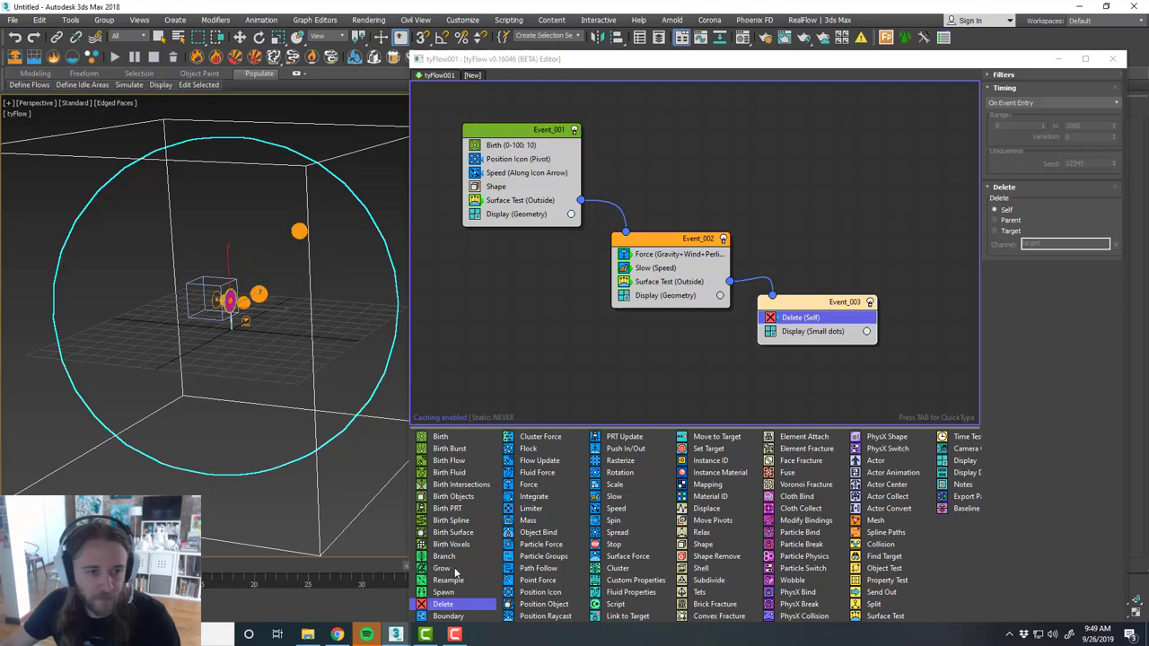
Scale the large boundary sphere down slightly and uniformly.
{"action": "key", "text": "w"}
{"action": "key", "text": "r"}
{"action": "left_click_drag", "start_coordinate": [234, 301], "coordinate": [234, 318]}
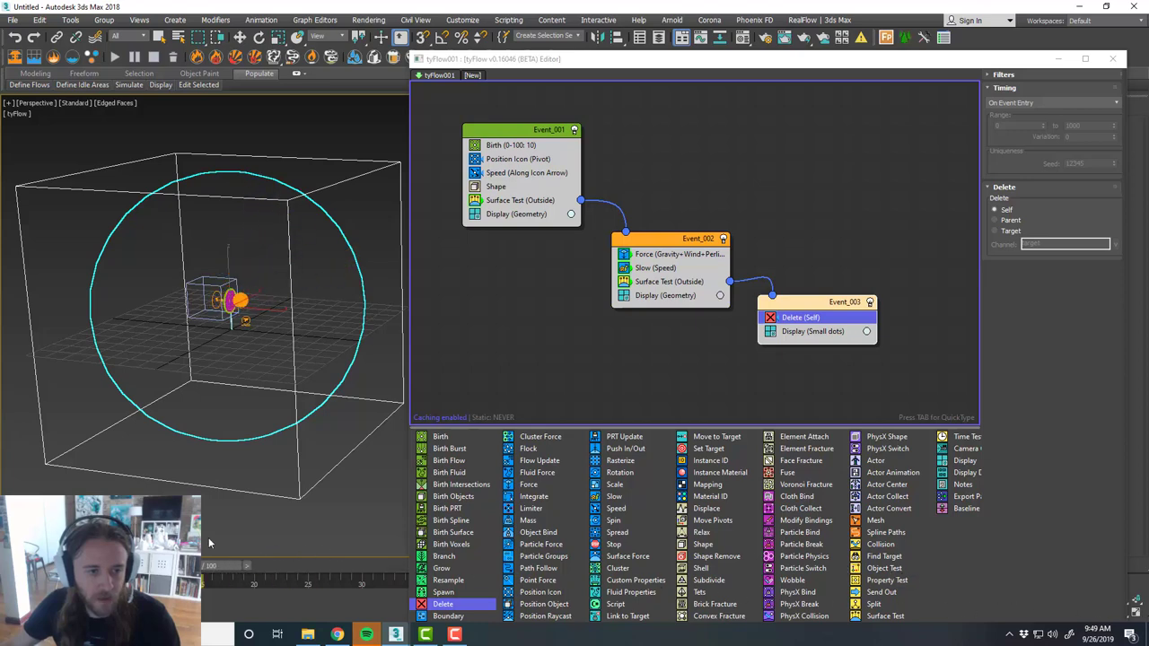
{"action": "scroll", "coordinate": [265, 290], "scroll_direction": "up", "scroll_amount": 5}
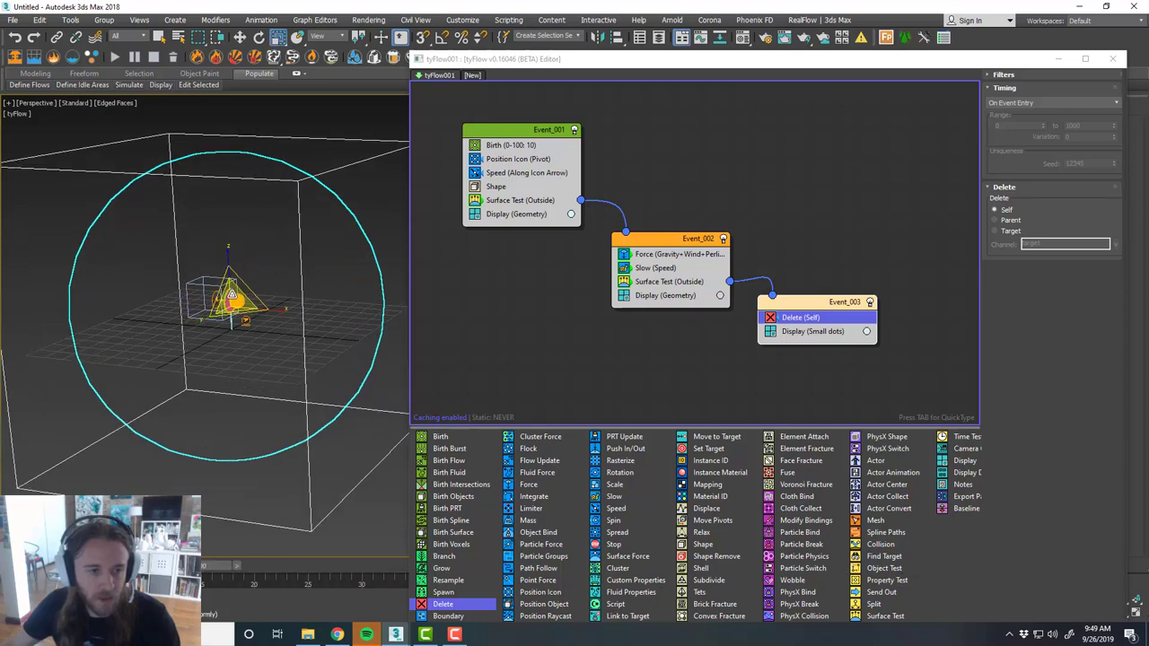
{"action": "key", "text": "w"}
Deselect the boundary sphere and nudge Event_002 and Event_003 to tidy the flow layout.
{"action": "scroll", "coordinate": [270, 301], "scroll_direction": "up", "scroll_amount": 5}
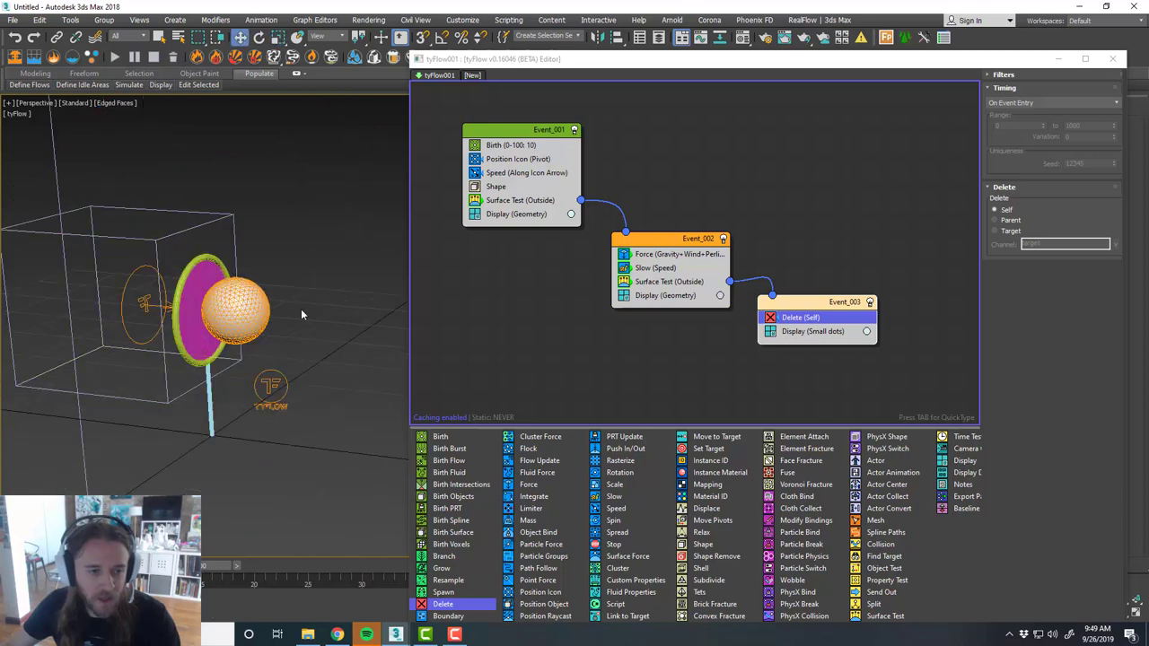
{"action": "scroll", "coordinate": [235, 281], "scroll_direction": "up", "scroll_amount": 2}
{"action": "middle_click_drag", "start_coordinate": [254, 279], "coordinate": [333, 269]}
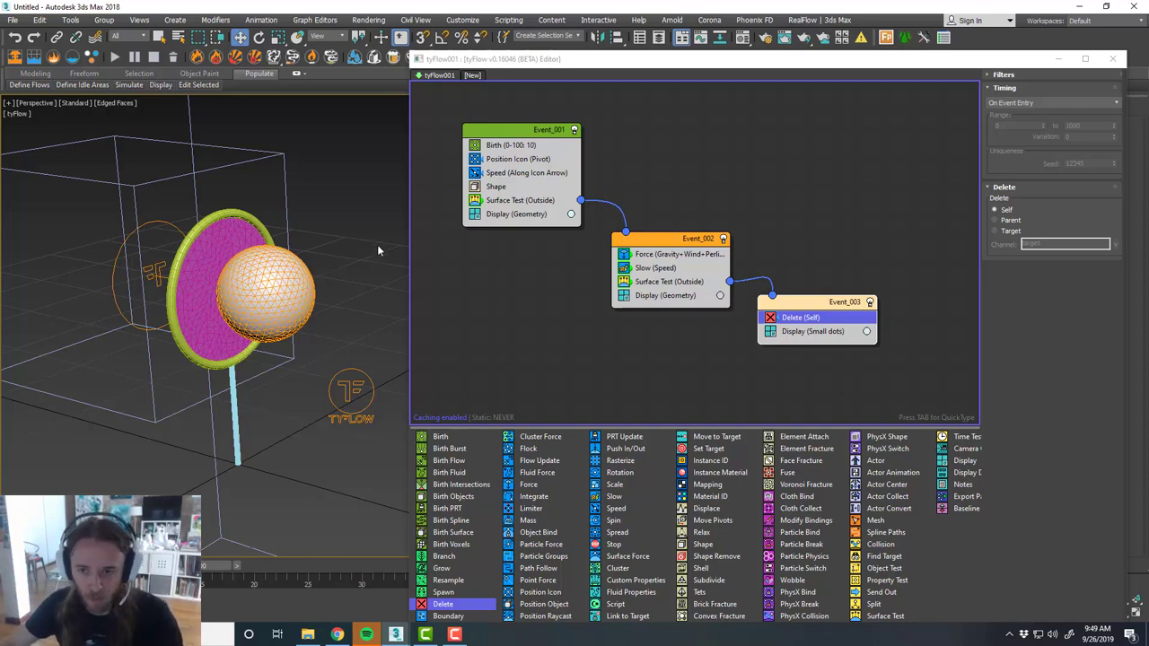
{"action": "left_click_drag", "start_coordinate": [691, 242], "coordinate": [692, 233]}
{"action": "left_click_drag", "start_coordinate": [809, 311], "coordinate": [814, 304]}
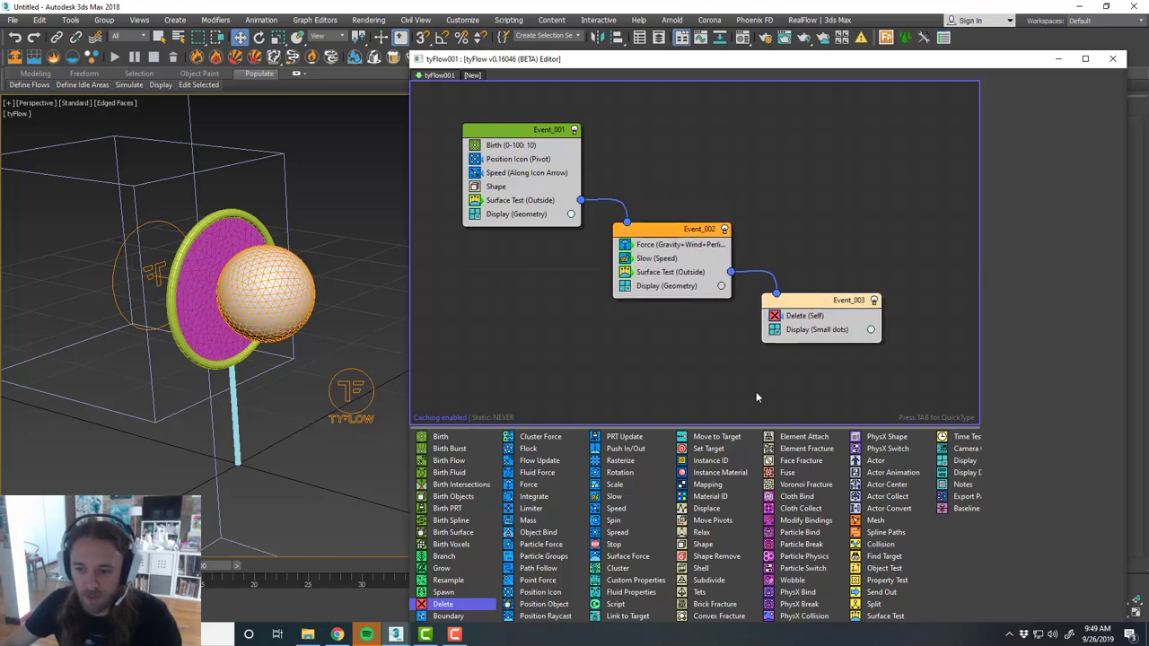
{"action": "left_click", "coordinate": [756, 392]}
Add a Mesh operator to Event_002 and copy it into Event_001 above the Display operator.
{"action": "left_click_drag", "start_coordinate": [876, 523], "coordinate": [862, 435]}
{"action": "left_click_drag", "start_coordinate": [750, 317], "coordinate": [687, 286]}
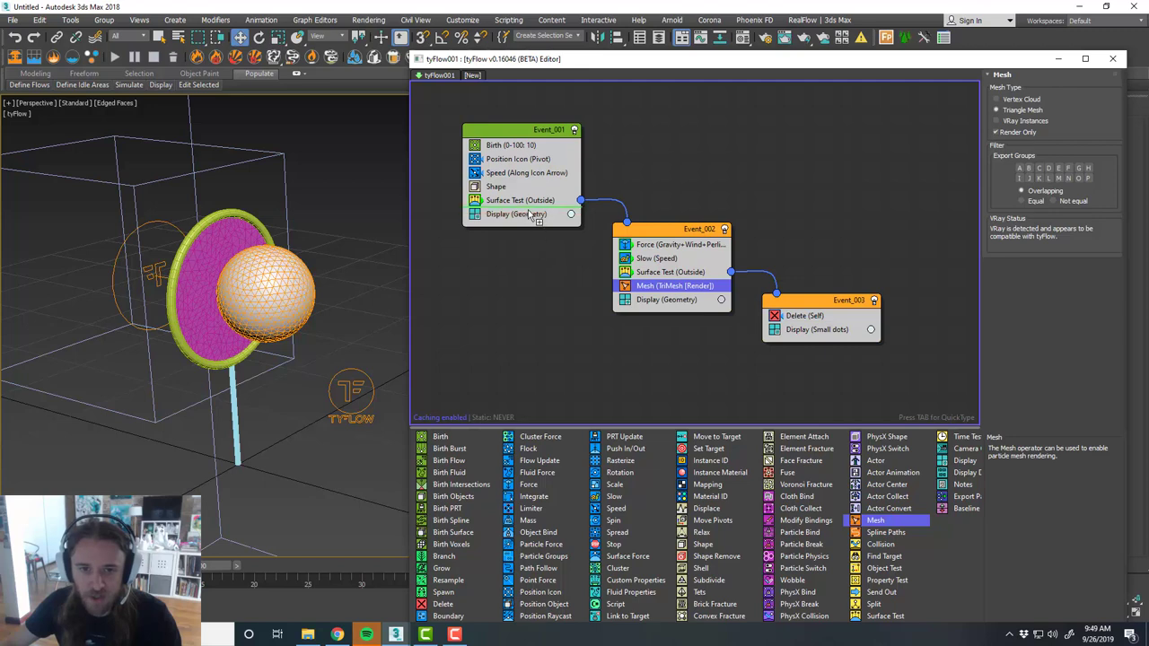
{"action": "left_click_drag", "start_coordinate": [534, 215], "coordinate": [535, 213]}
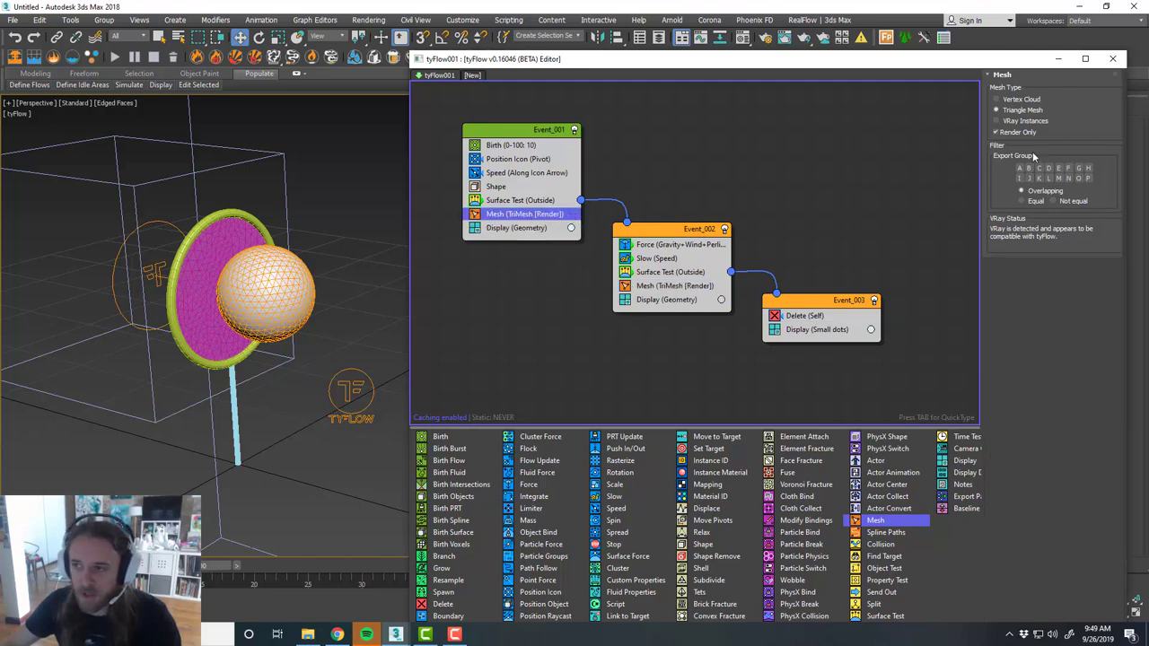
Turn off Render Only for the Mesh operators in Event_001 and Event_002.
{"action": "left_click", "coordinate": [704, 288]}
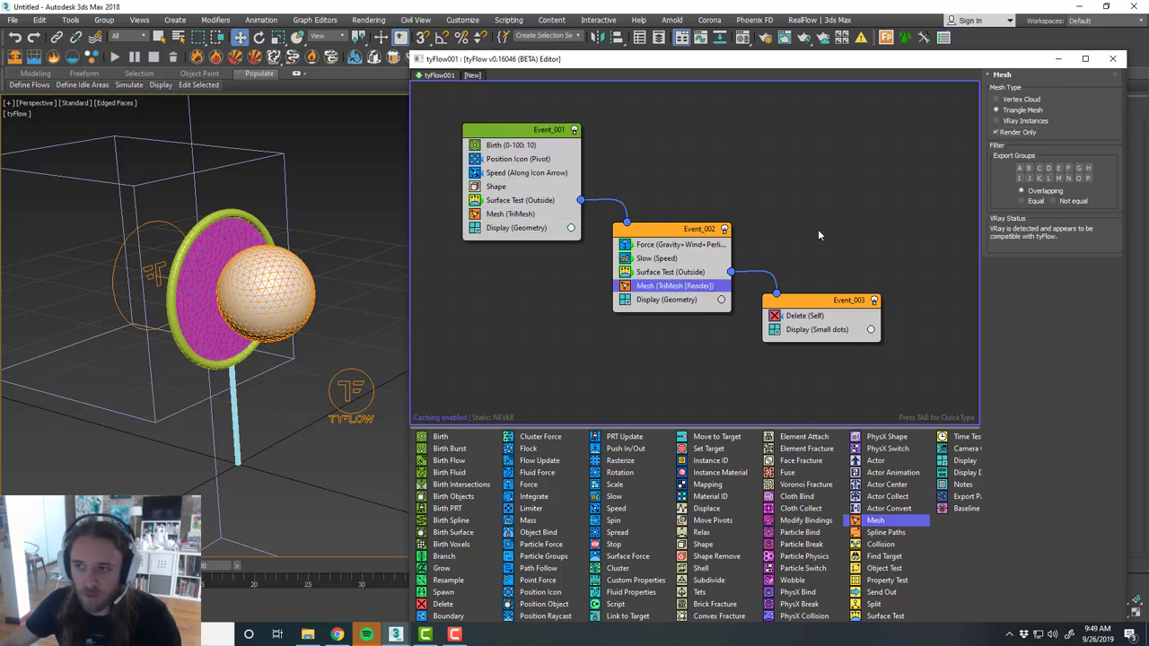
{"action": "left_click", "coordinate": [1020, 132]}
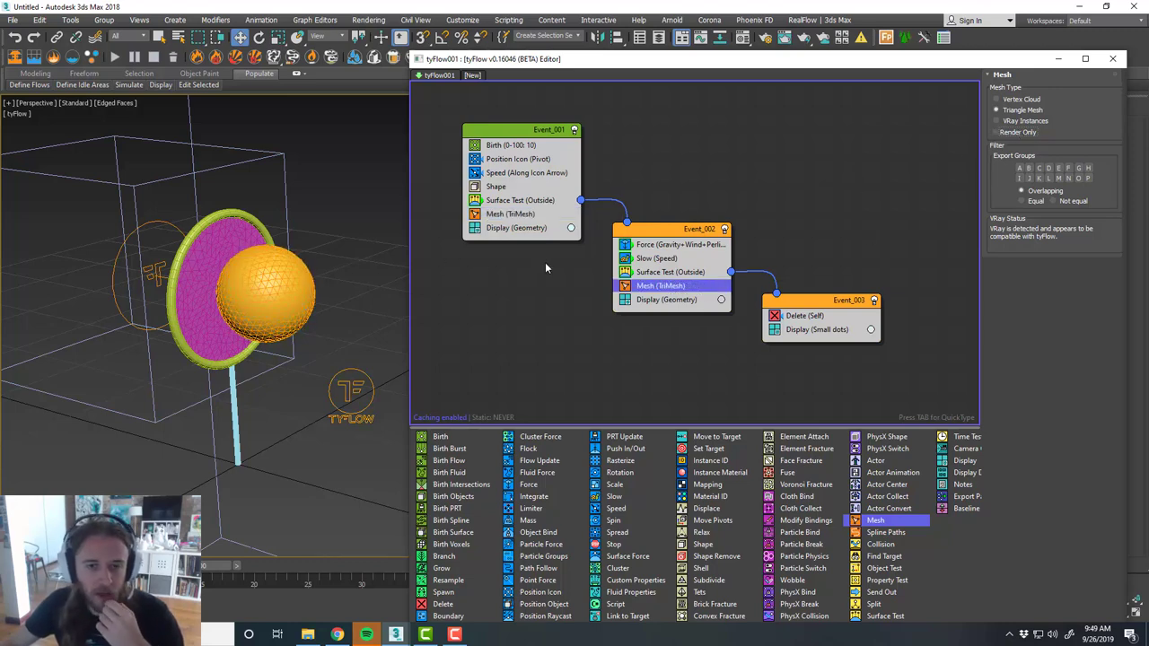
{"action": "left_click", "coordinate": [715, 169]}
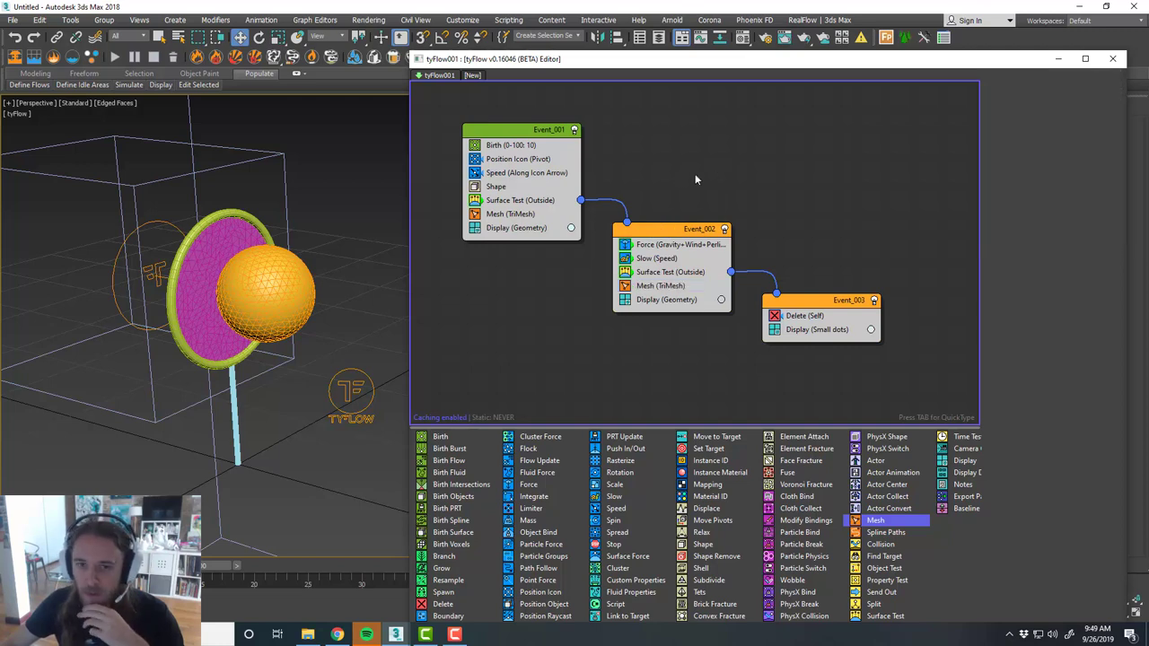
Close the flow editor, select the tyFlow mesh, and move the timeline back to about frame 9.
{"action": "left_click_drag", "start_coordinate": [876, 63], "coordinate": [850, 61]}
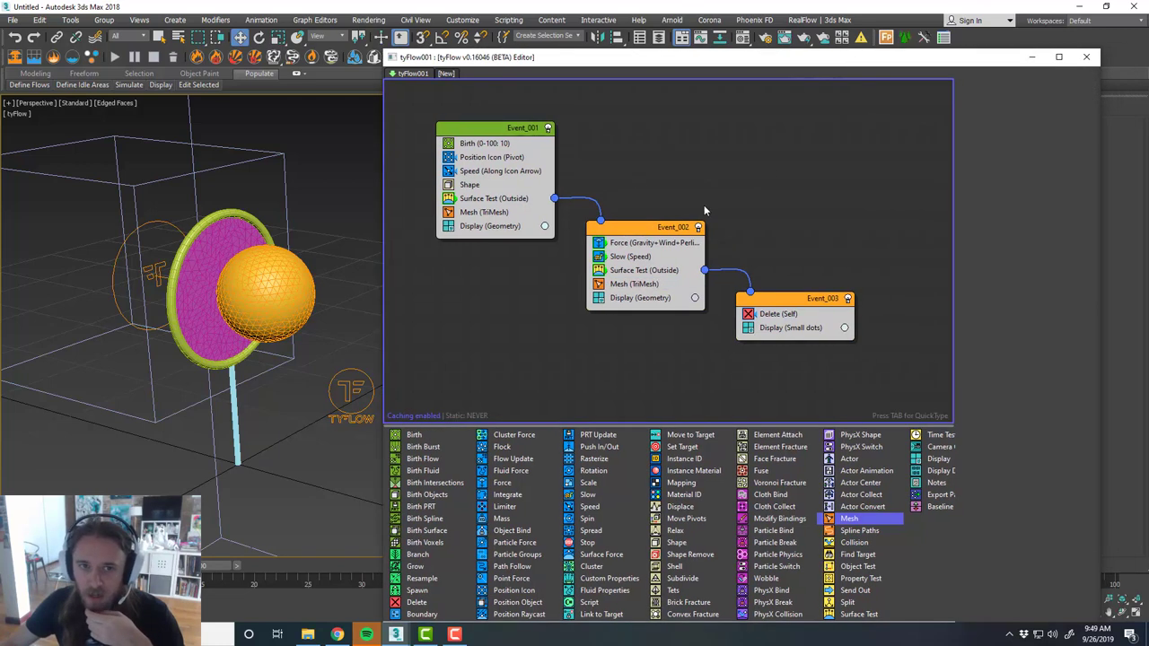
{"action": "left_click", "coordinate": [1086, 56]}
{"action": "middle_click_drag", "start_coordinate": [182, 283], "coordinate": [538, 293]}
{"action": "left_click", "coordinate": [541, 271]}
{"action": "key", "text": "z"}
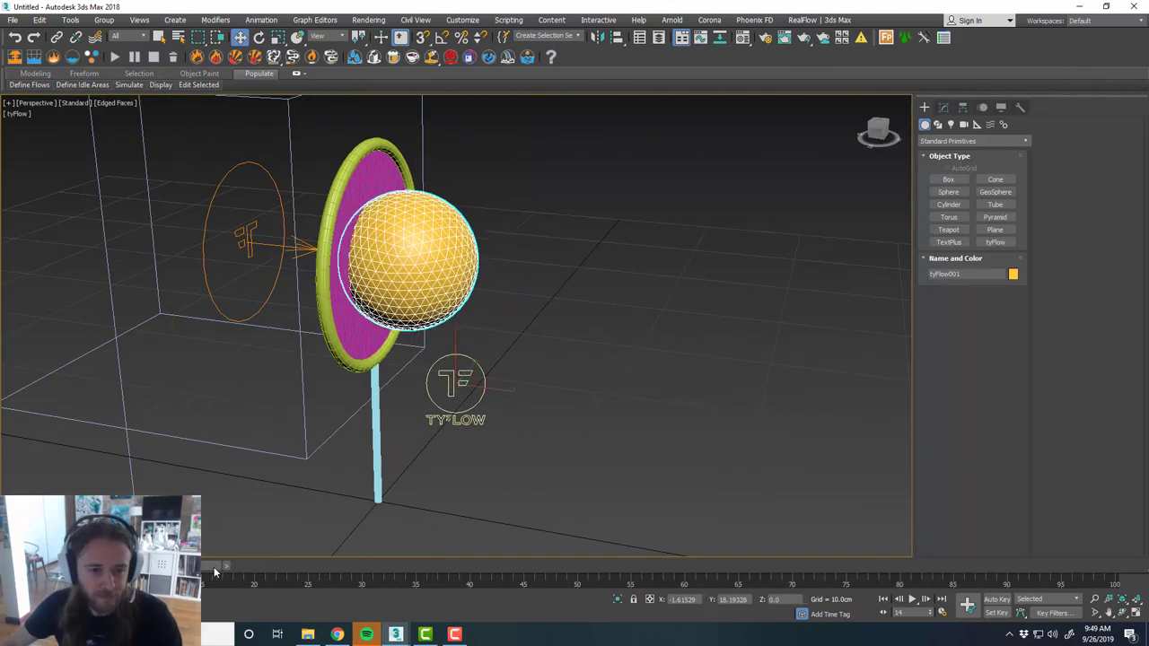
{"action": "left_click_drag", "start_coordinate": [214, 566], "coordinate": [157, 544]}
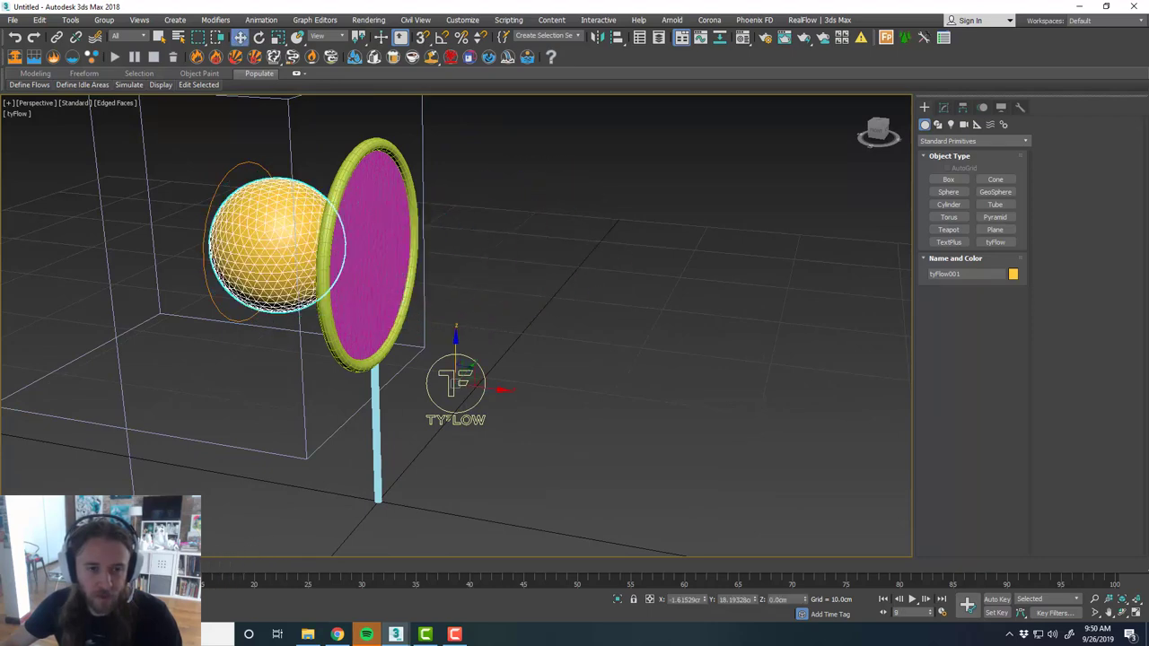
Select the SoapFilm disc inside the wand ring and display its modifier stack.
{"action": "left_click", "coordinate": [348, 291]}
{"action": "scroll", "coordinate": [355, 284], "scroll_direction": "up", "scroll_amount": 2}
{"action": "middle_click_drag", "start_coordinate": [403, 303], "coordinate": [430, 318], "text": "alt"}
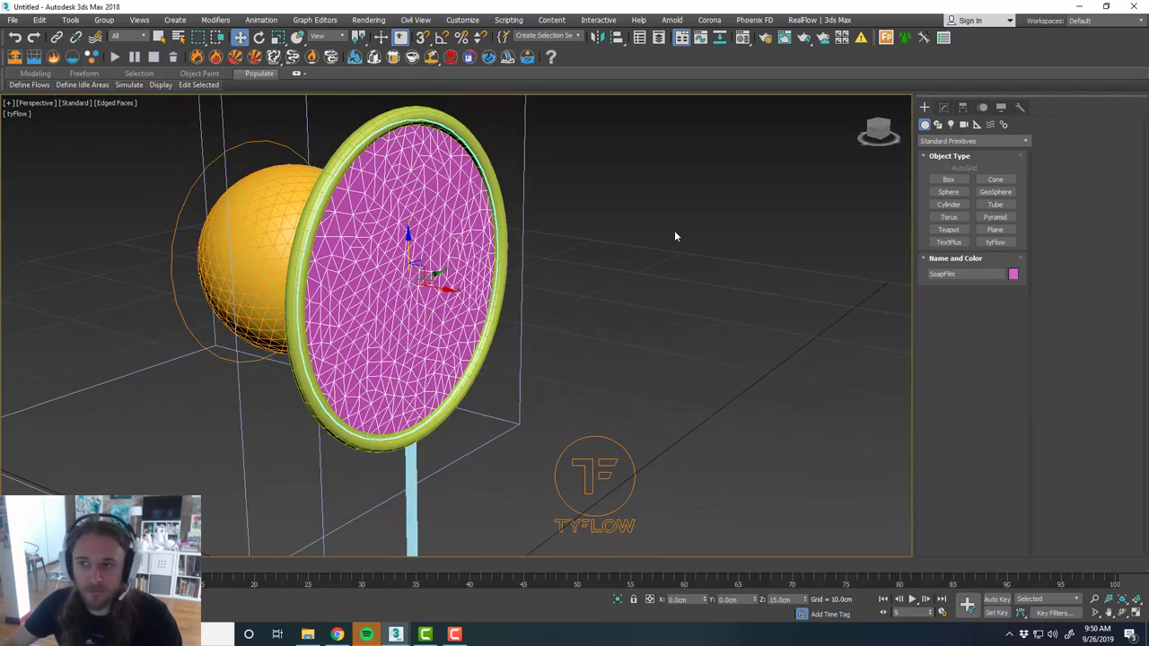
{"action": "left_click", "coordinate": [944, 108]}
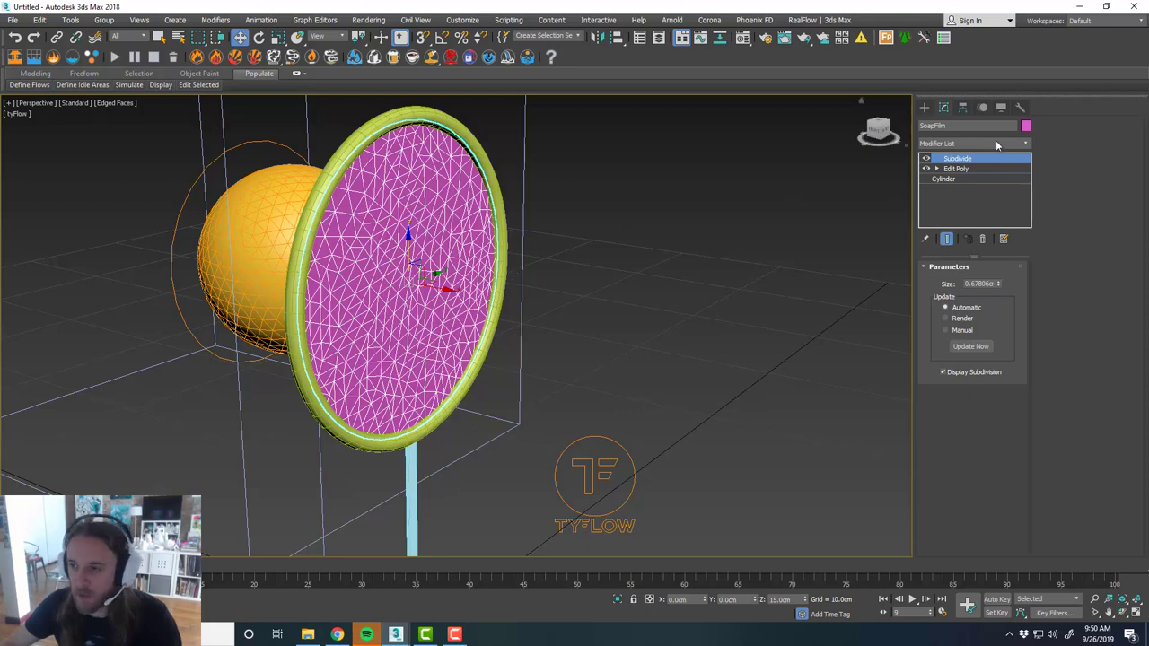
{"action": "left_click", "coordinate": [1027, 145]}
{"action": "left_click", "coordinate": [1027, 145]}
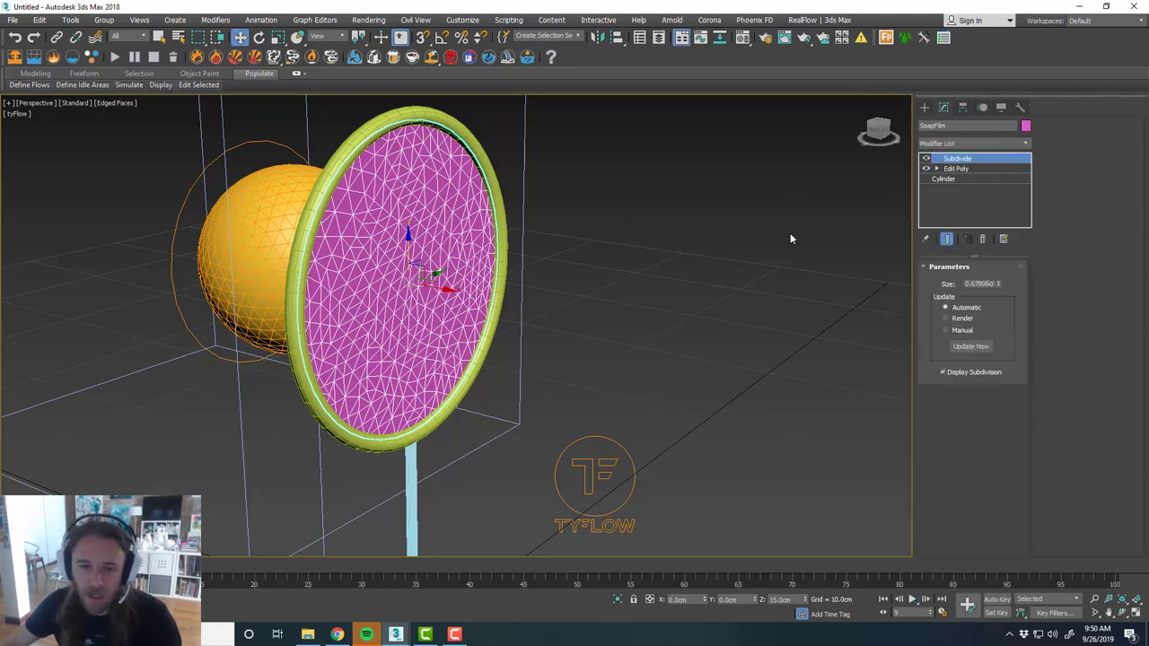
{"action": "middle_click_drag", "start_coordinate": [552, 295], "coordinate": [536, 266]}
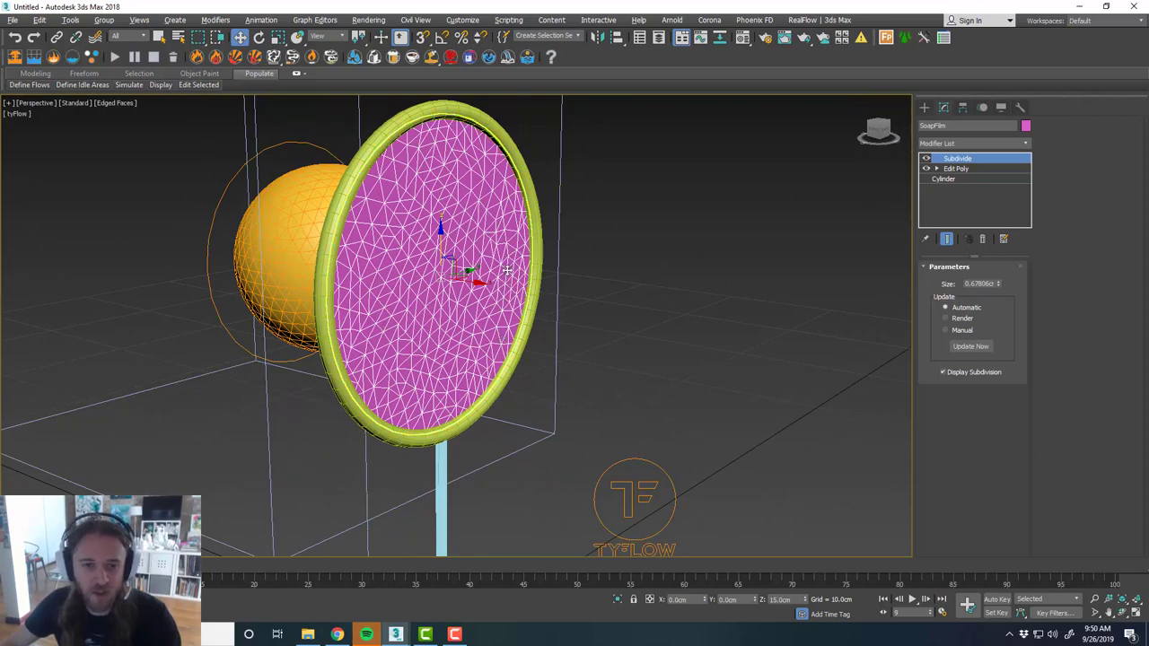
{"action": "middle_click_drag", "start_coordinate": [636, 344], "coordinate": [818, 278], "text": "alt"}
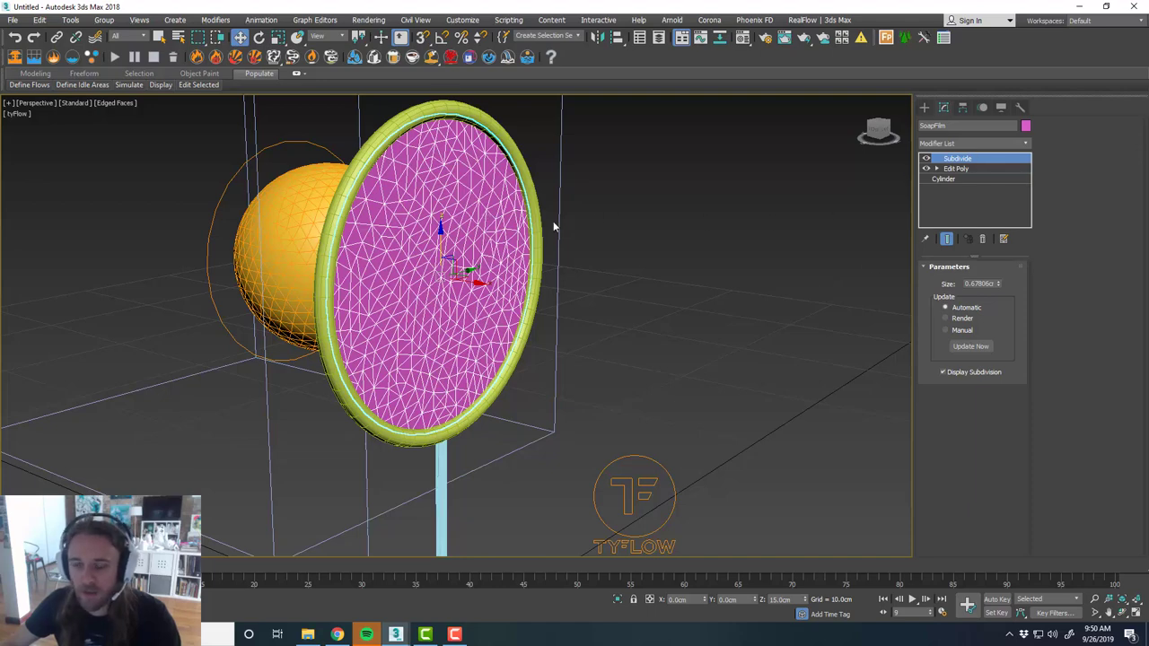
{"action": "left_click", "coordinate": [1028, 146]}
{"action": "left_click", "coordinate": [1028, 146]}
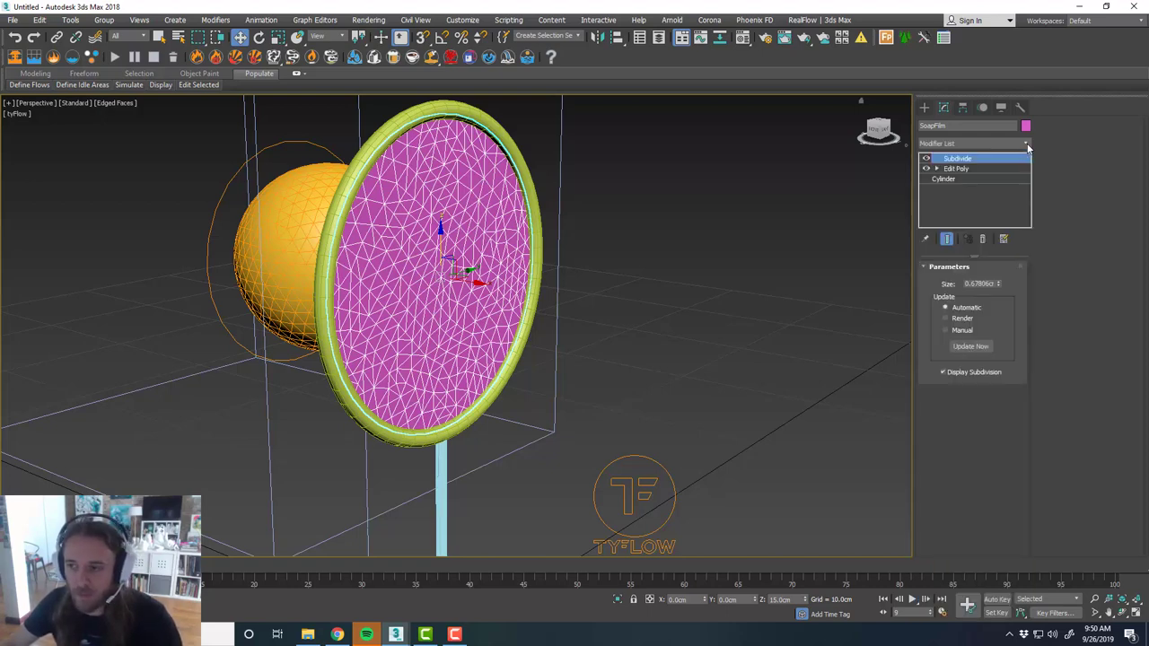
Add a tyBoolean modifier above Subdivide on the SoapFilm object.
{"action": "left_click", "coordinate": [1028, 144]}
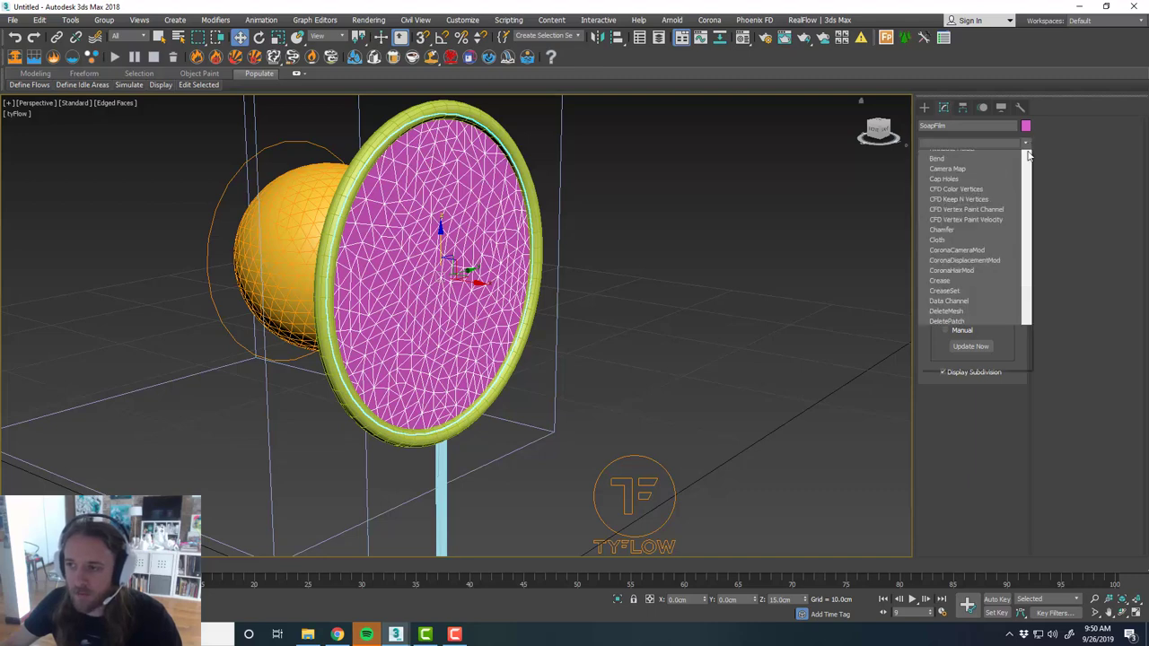
{"action": "left_click_drag", "start_coordinate": [1027, 172], "coordinate": [1028, 451]}
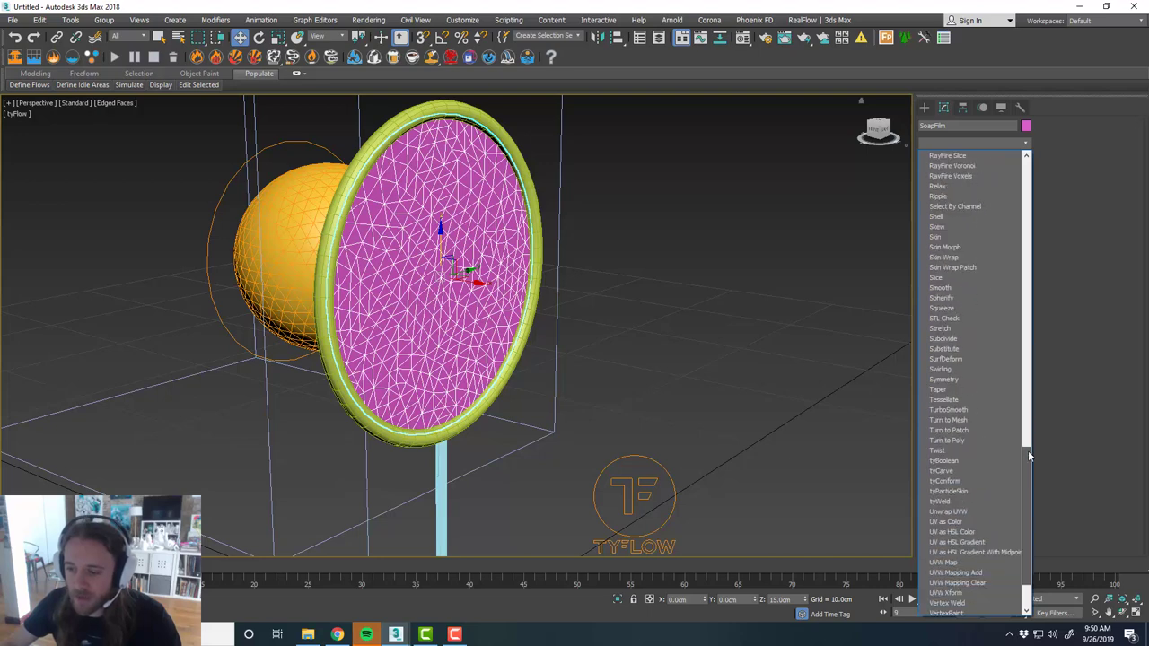
{"action": "left_click", "coordinate": [979, 465]}
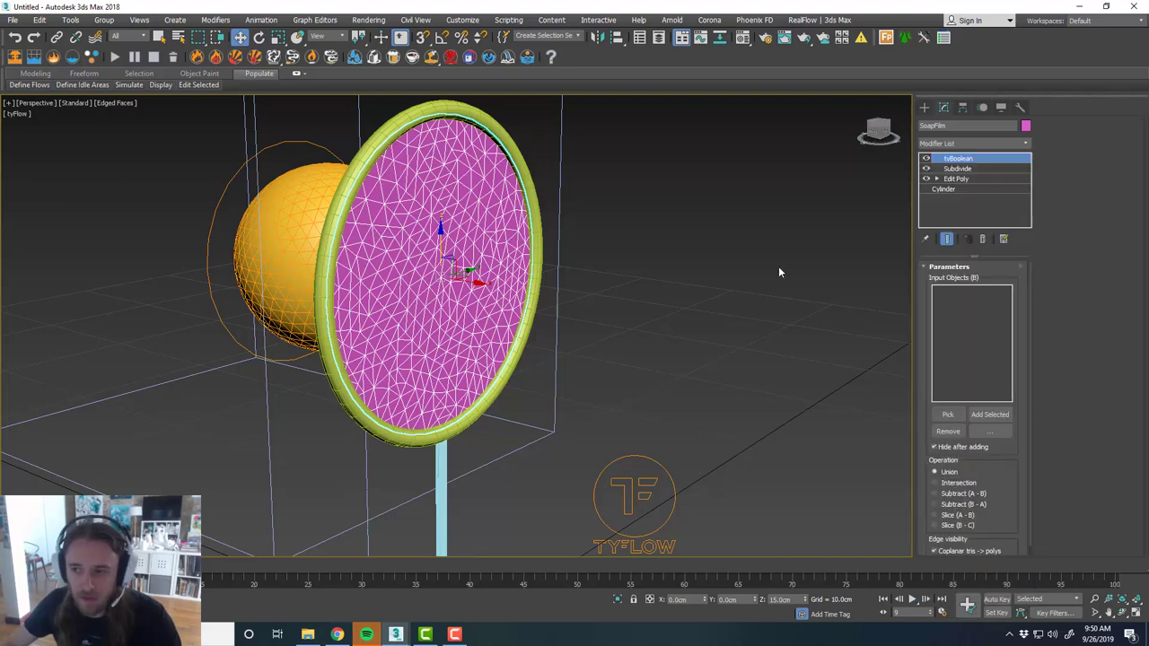
Pick the tyFlow bubble mesh as the tyBoolean's input object, keeping the Union operation.
{"action": "middle_click_drag", "start_coordinate": [789, 261], "coordinate": [736, 280]}
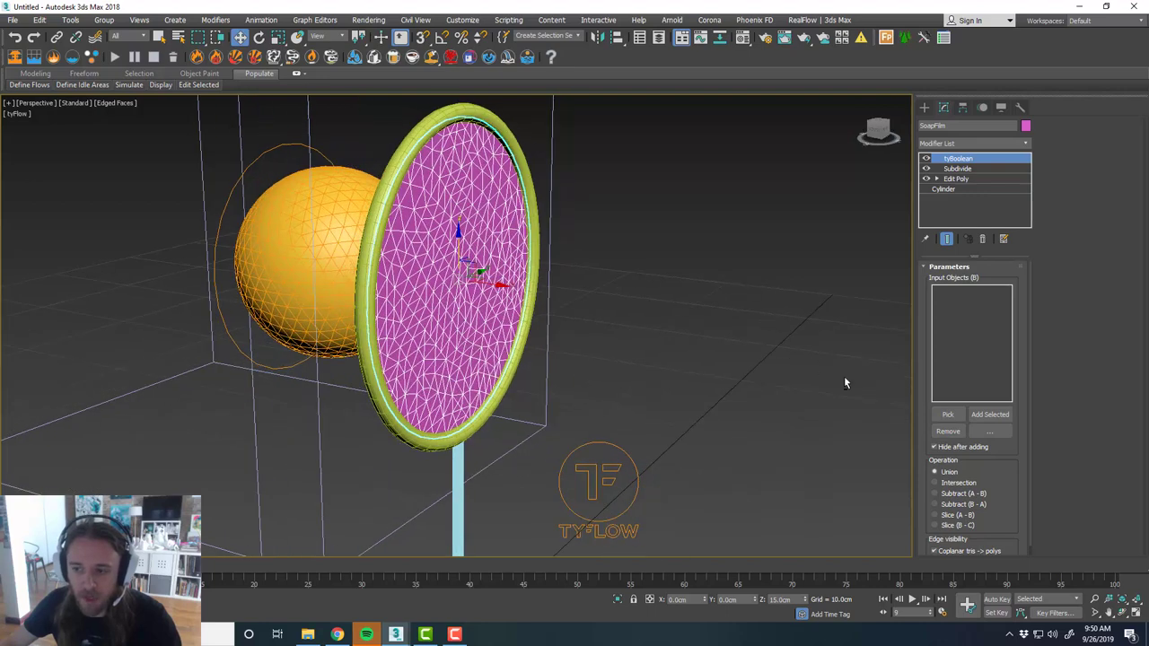
{"action": "left_click", "coordinate": [947, 413]}
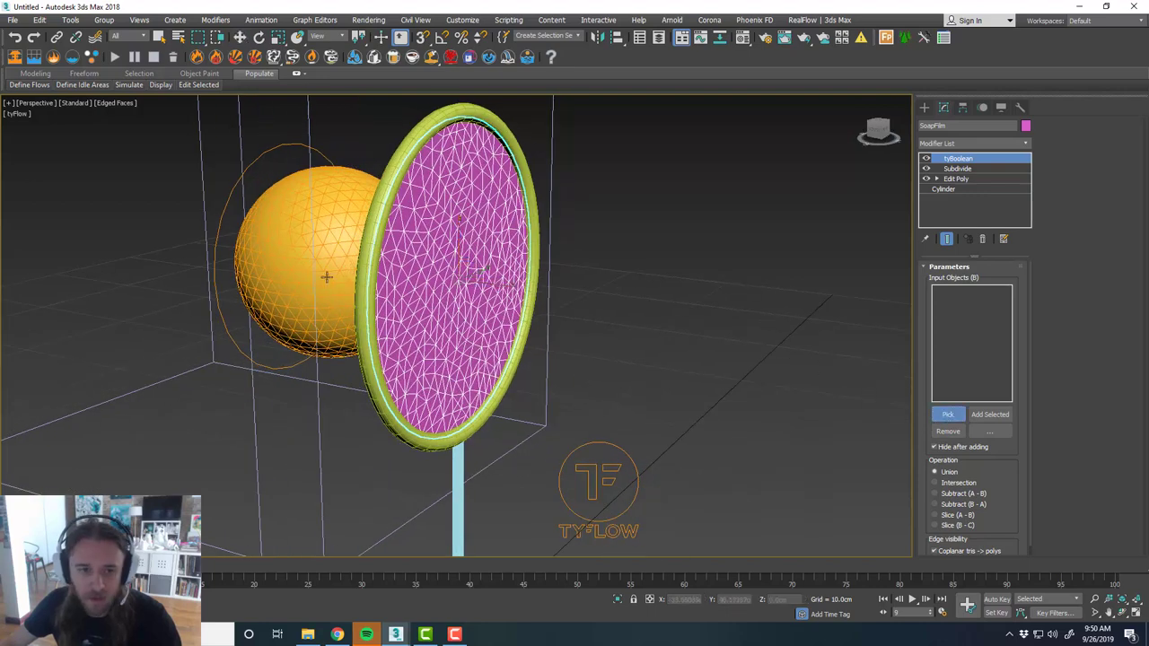
{"action": "left_click", "coordinate": [342, 230]}
{"action": "middle_click_drag", "start_coordinate": [476, 256], "coordinate": [591, 296], "text": "alt"}
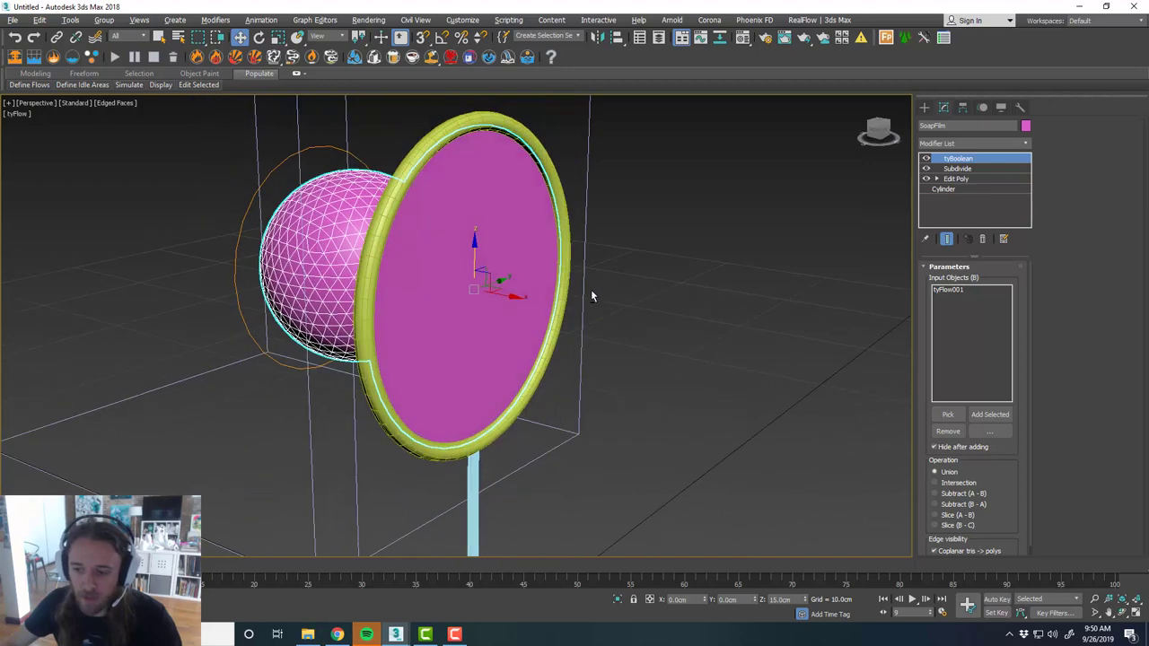
Switch the tyBoolean operation to Subtract (A - B) and scrub the timeline around frame 12 to check the cut.
{"action": "left_click", "coordinate": [951, 492]}
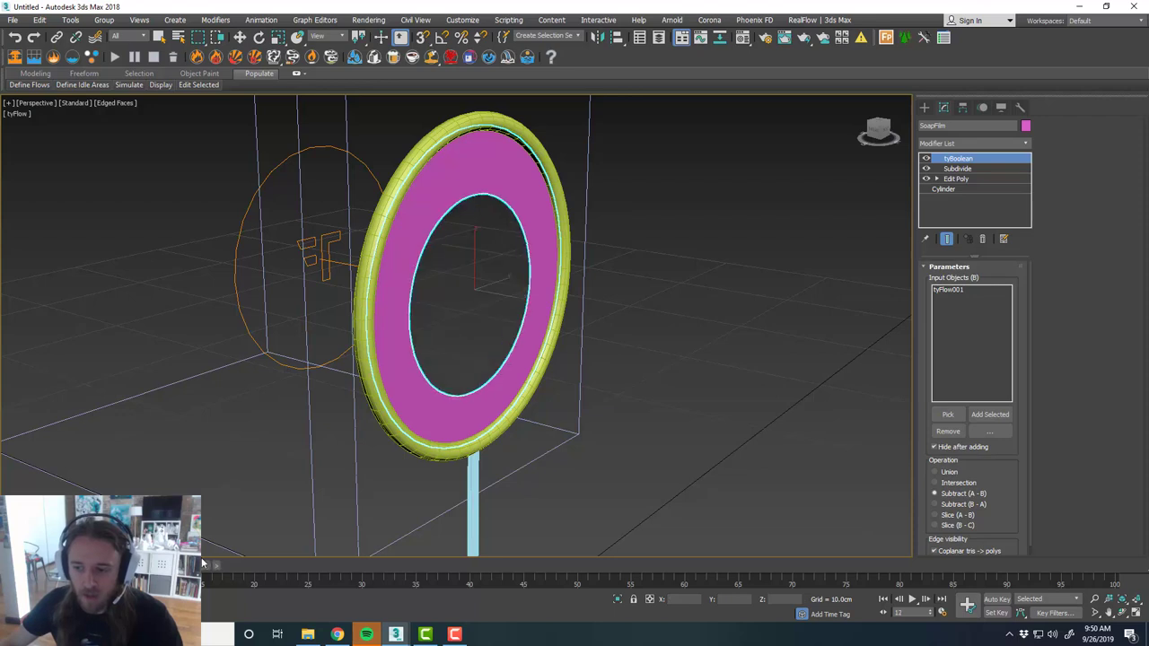
{"action": "key", "text": "w"}
{"action": "left_click_drag", "start_coordinate": [216, 566], "coordinate": [193, 537]}
{"action": "key", "text": "w"}
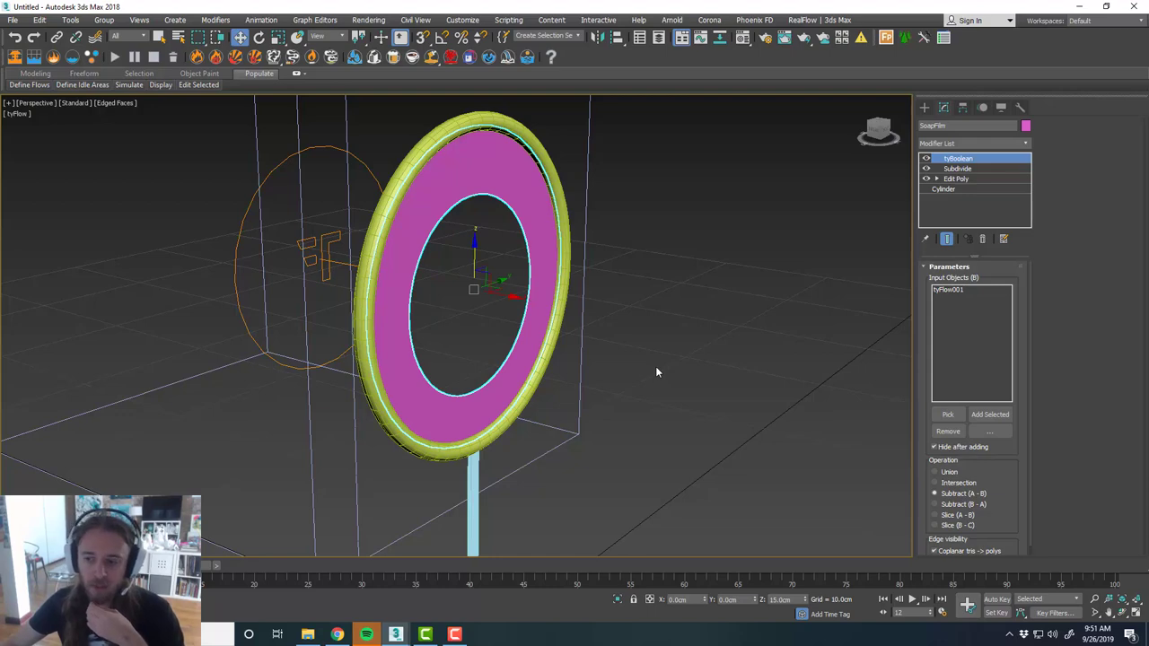
Turn off the tyBoolean's Hide after adding option and unhide tyFlow001 in the default layer of the Layer Explorer.
{"action": "left_click", "coordinate": [933, 446]}
{"action": "middle_click_drag", "start_coordinate": [683, 394], "coordinate": [677, 387]}
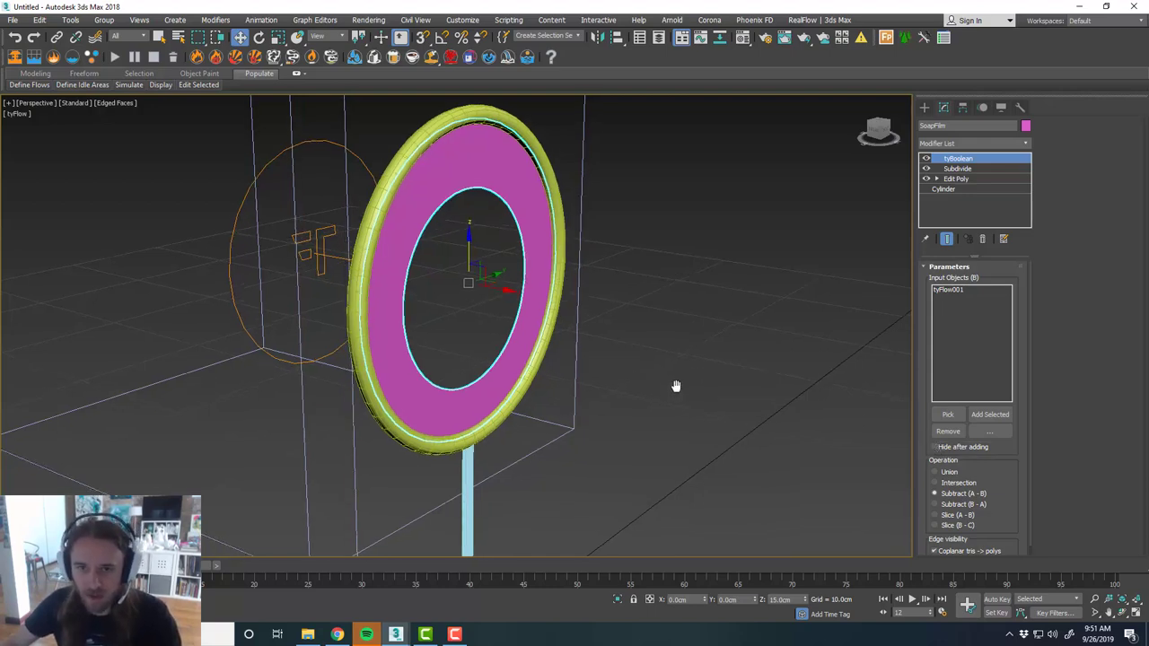
{"action": "left_click", "coordinate": [661, 40]}
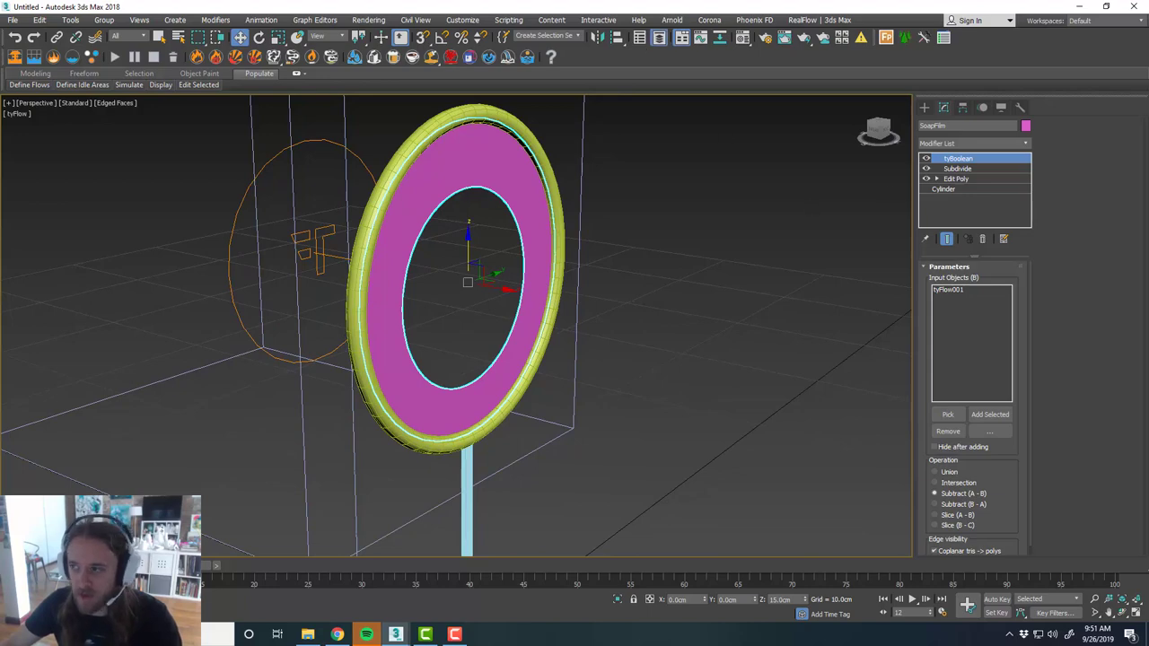
{"action": "left_click_drag", "start_coordinate": [1148, 170], "coordinate": [713, 126]}
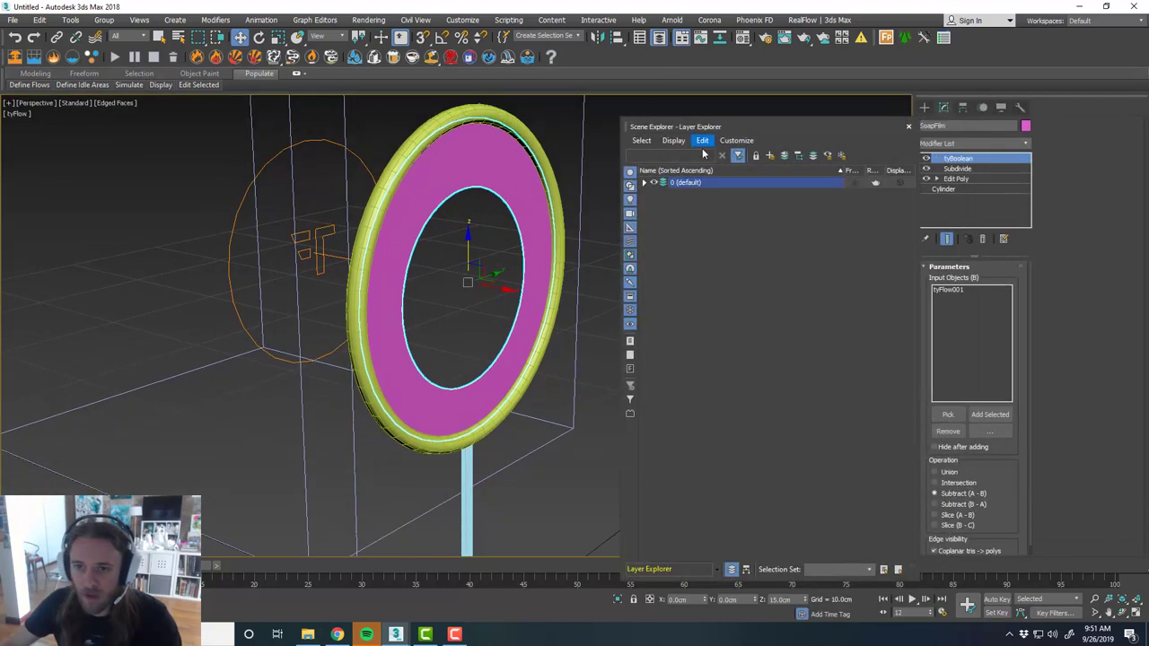
{"action": "left_click", "coordinate": [644, 183]}
{"action": "left_click", "coordinate": [665, 247]}
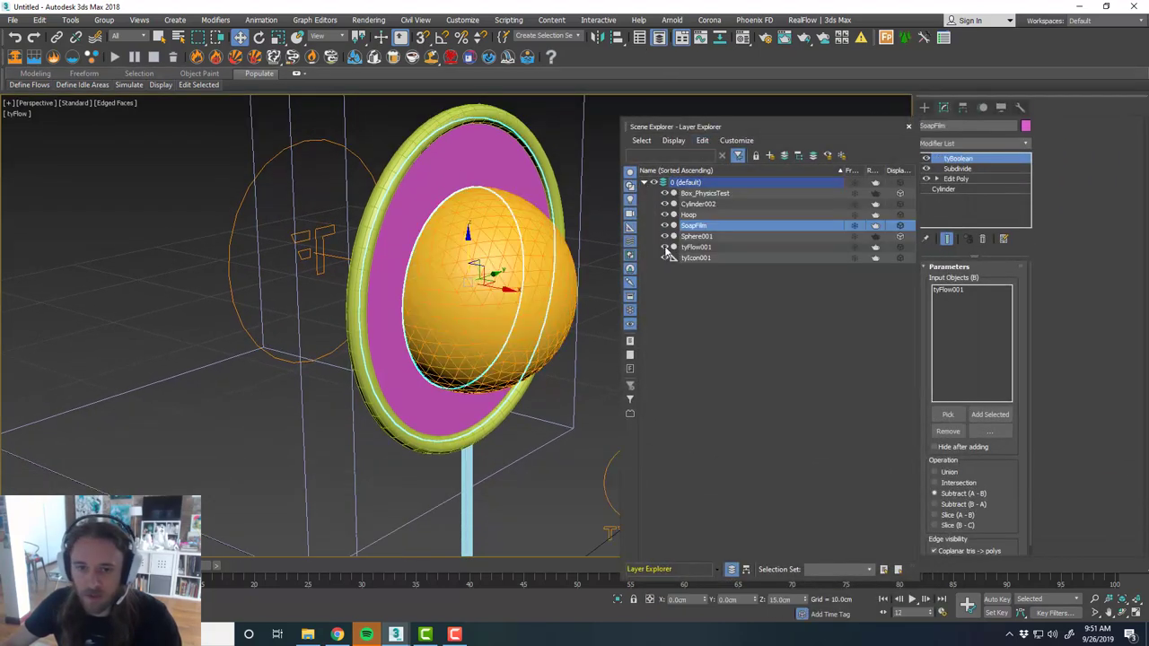
Scrub the timeline to frame 19 to examine how the bubbles cut through the soap film.
{"action": "middle_click_drag", "start_coordinate": [422, 529], "coordinate": [474, 535], "text": "alt"}
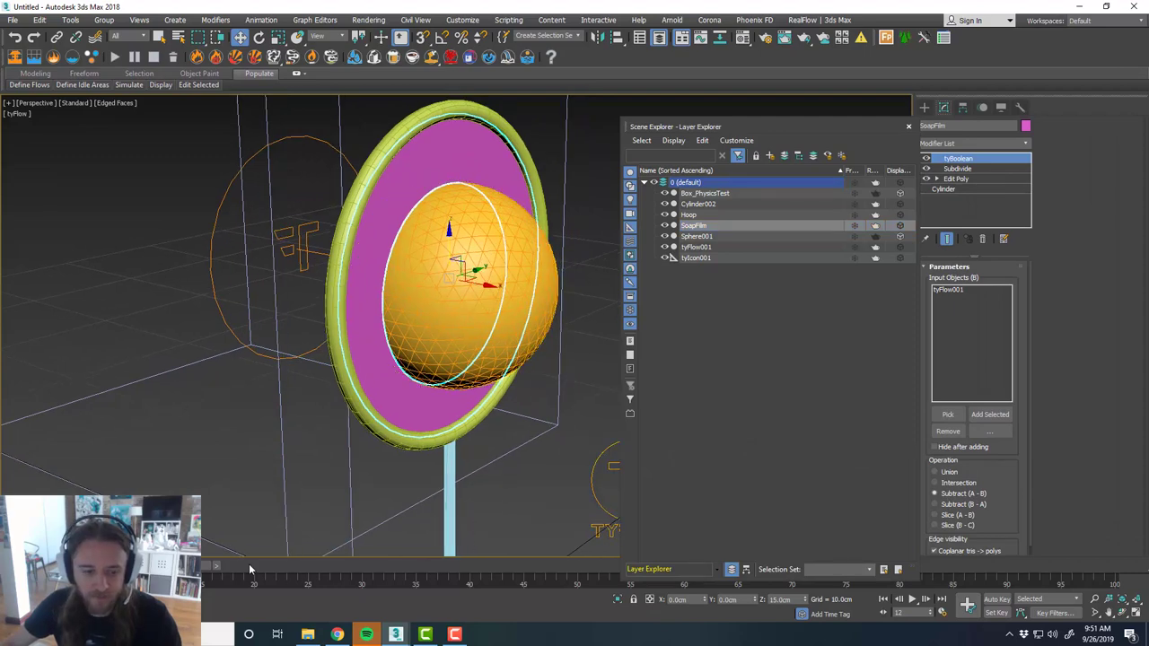
{"action": "mouse_move", "coordinate": [196, 565]}
{"action": "left_mouse_down"}
{"action": "mouse_move", "coordinate": [160, 561]}
{"action": "mouse_move", "coordinate": [205, 559]}
{"action": "left_mouse_up"}
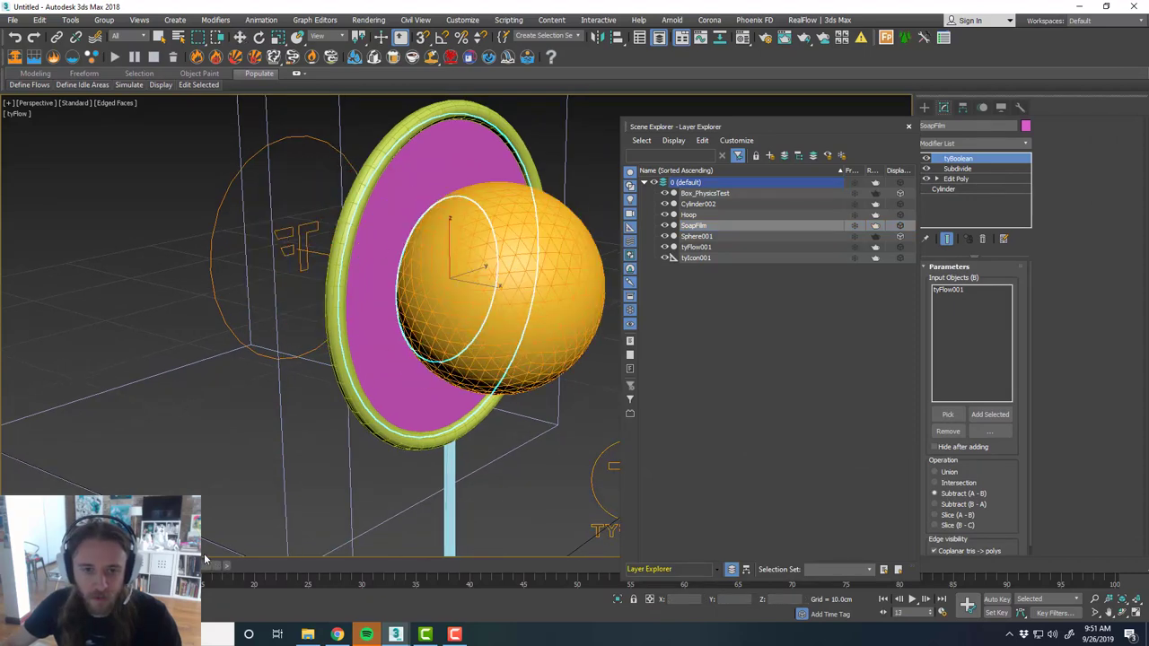
{"action": "key", "text": "w"}
{"action": "mouse_move", "coordinate": [346, 458]}
{"action": "middle_mouse_down", "text": "alt"}
{"action": "mouse_move", "coordinate": [456, 446]}
{"action": "mouse_move", "coordinate": [333, 442]}
{"action": "mouse_move", "coordinate": [362, 445]}
{"action": "mouse_move", "coordinate": [352, 444]}
{"action": "middle_mouse_up", "text": "alt"}
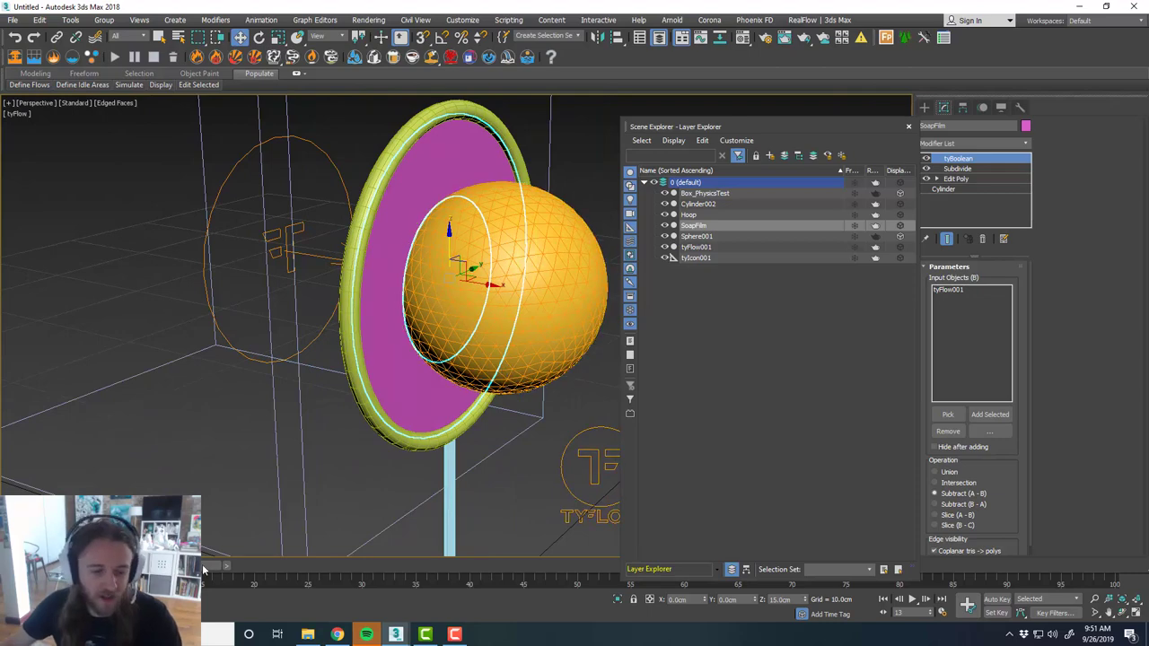
{"action": "left_click_drag", "start_coordinate": [179, 565], "coordinate": [243, 569]}
{"action": "key", "text": "w"}
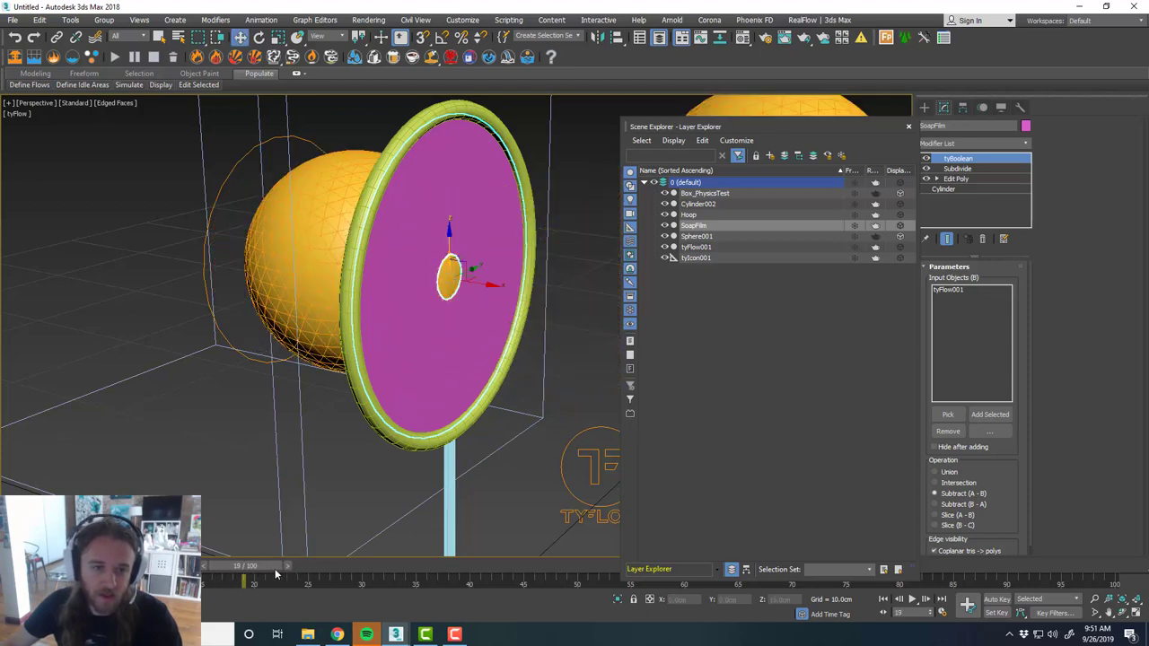
Move the timeline to frame 20, inspect the bubble passing through the film, and close the Layer Explorer.
{"action": "scroll", "coordinate": [338, 276], "scroll_direction": "down", "scroll_amount": 3}
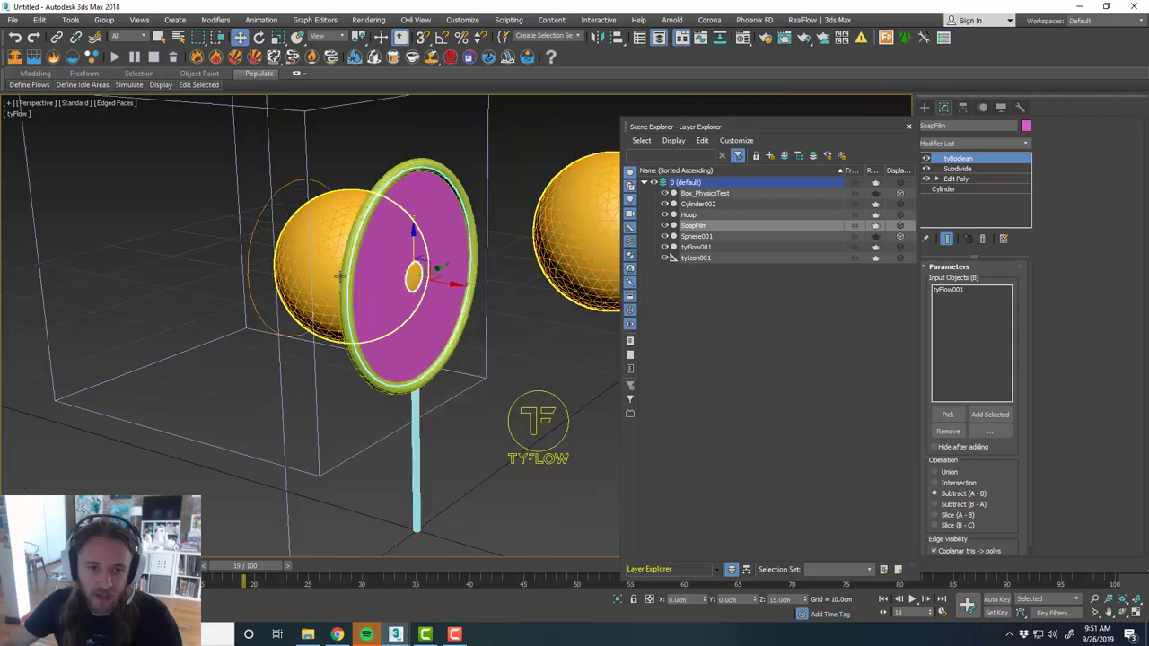
{"action": "middle_click_drag", "start_coordinate": [337, 254], "coordinate": [341, 259], "text": "alt"}
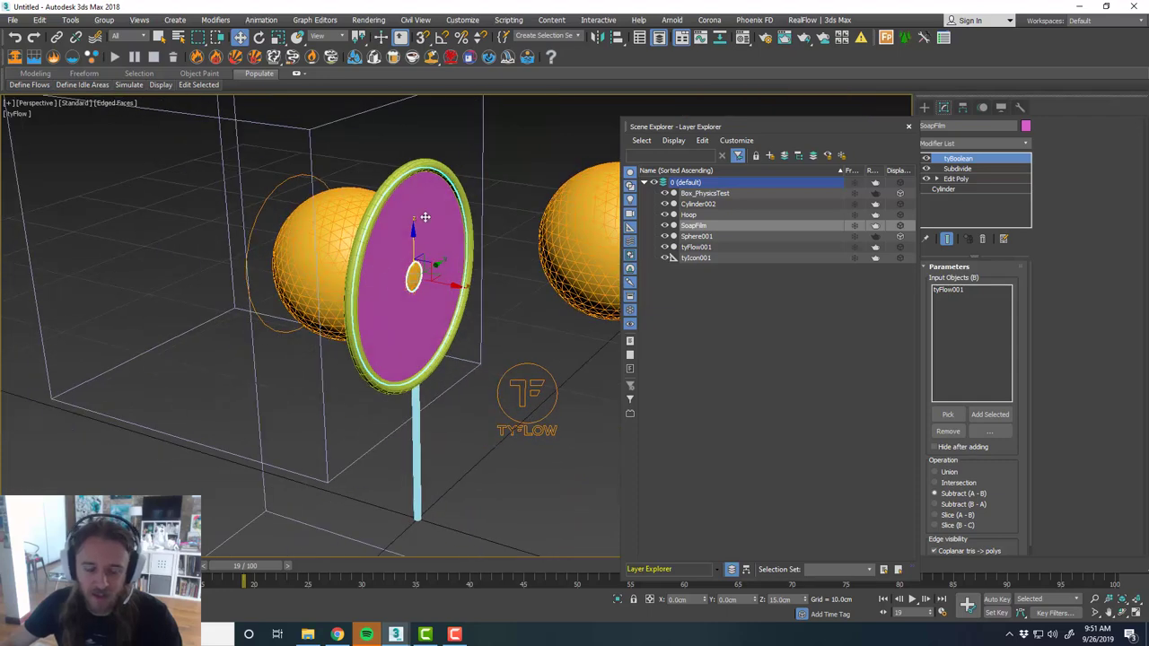
{"action": "scroll", "coordinate": [370, 262], "scroll_direction": "up", "scroll_amount": 2}
{"action": "mouse_move", "coordinate": [436, 318]}
{"action": "middle_mouse_down", "text": "alt"}
{"action": "mouse_move", "coordinate": [431, 304]}
{"action": "mouse_move", "coordinate": [452, 304]}
{"action": "middle_mouse_up", "text": "alt"}
{"action": "mouse_move", "coordinate": [270, 566]}
{"action": "left_mouse_down"}
{"action": "mouse_move", "coordinate": [411, 558]}
{"action": "mouse_move", "coordinate": [262, 552]}
{"action": "mouse_move", "coordinate": [274, 553]}
{"action": "left_mouse_up"}
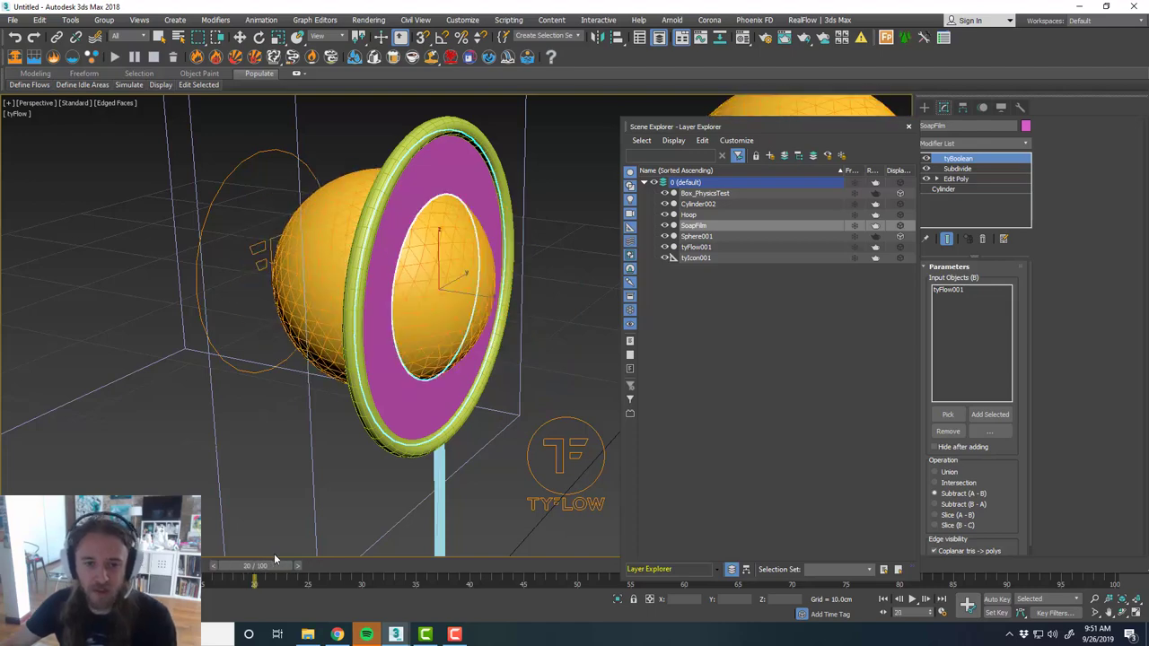
{"action": "key", "text": "w"}
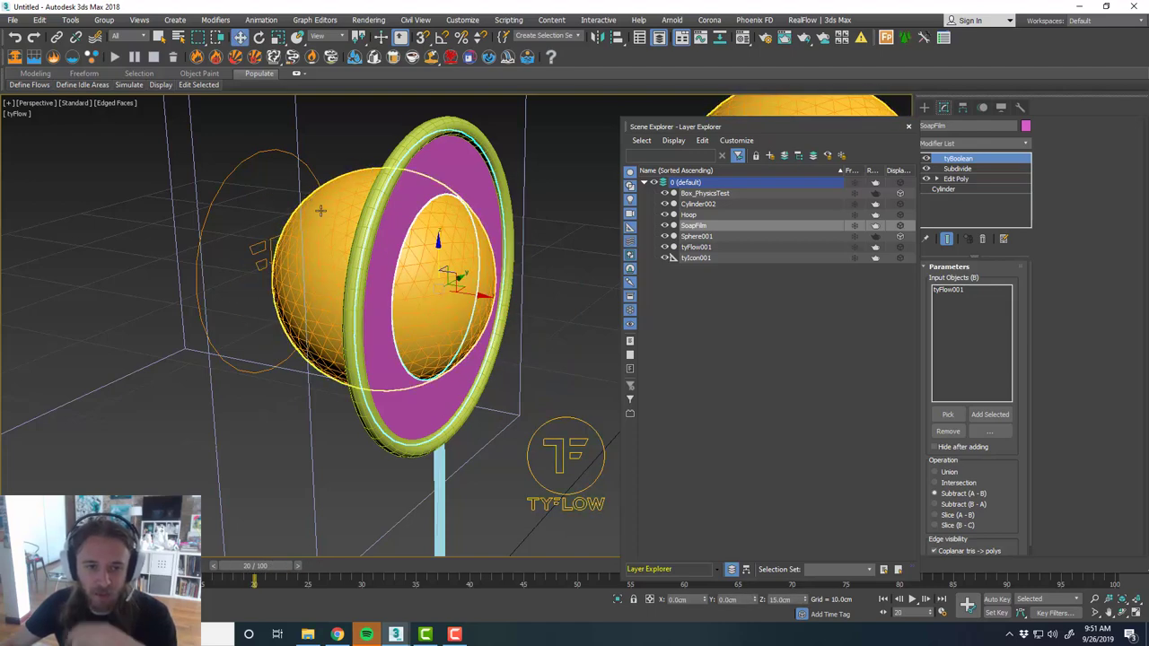
{"action": "middle_click_drag", "start_coordinate": [305, 205], "coordinate": [346, 256], "text": "alt"}
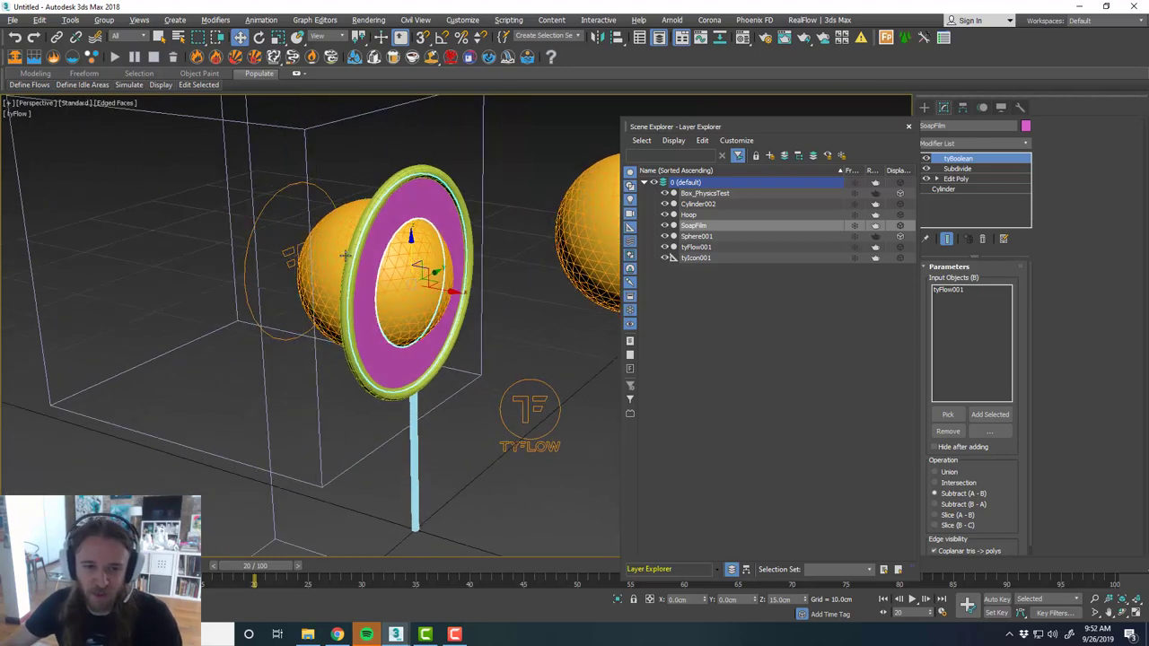
{"action": "middle_click_drag", "start_coordinate": [457, 237], "coordinate": [408, 258], "text": "alt"}
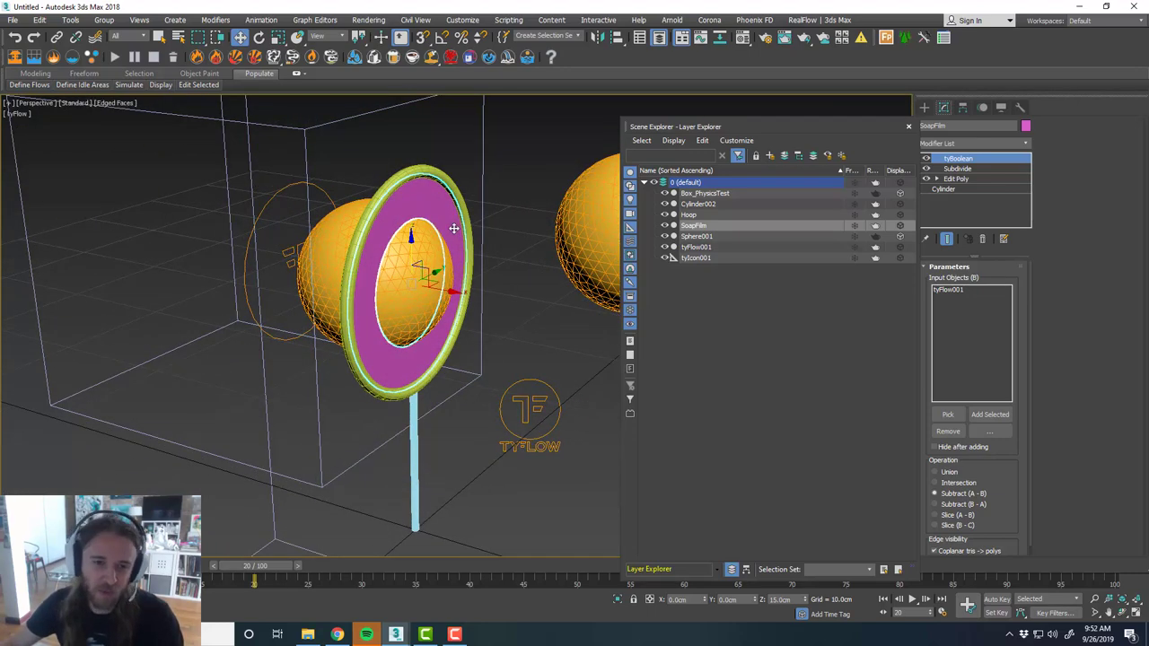
{"action": "middle_click_drag", "start_coordinate": [485, 267], "coordinate": [492, 281]}
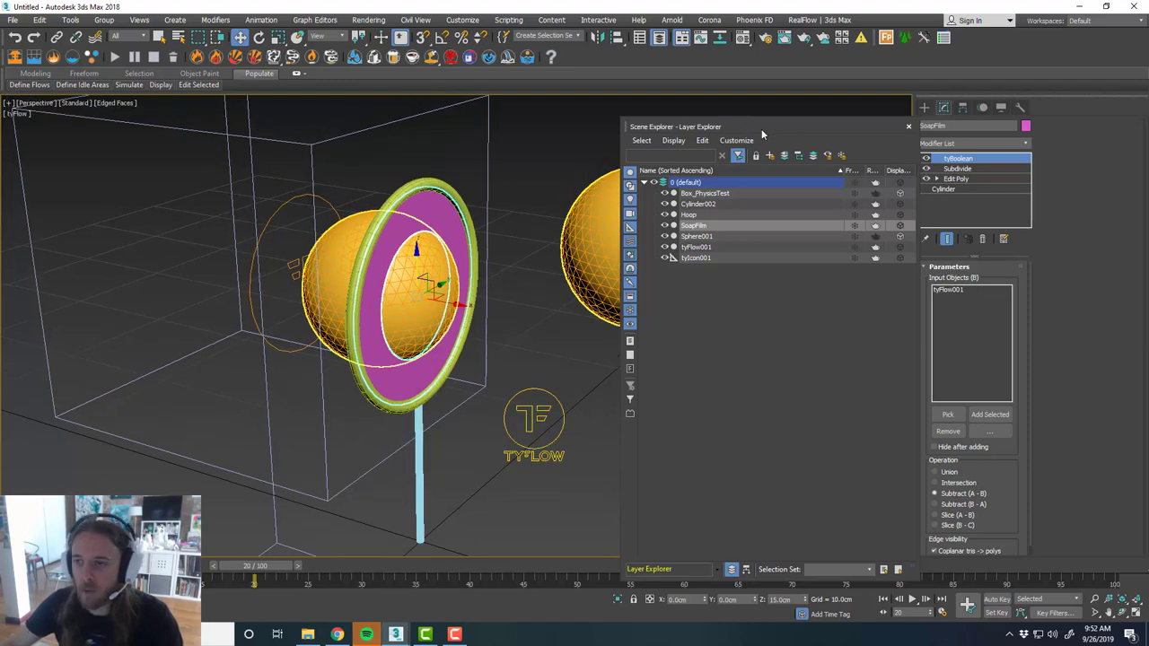
{"action": "left_click", "coordinate": [908, 127]}
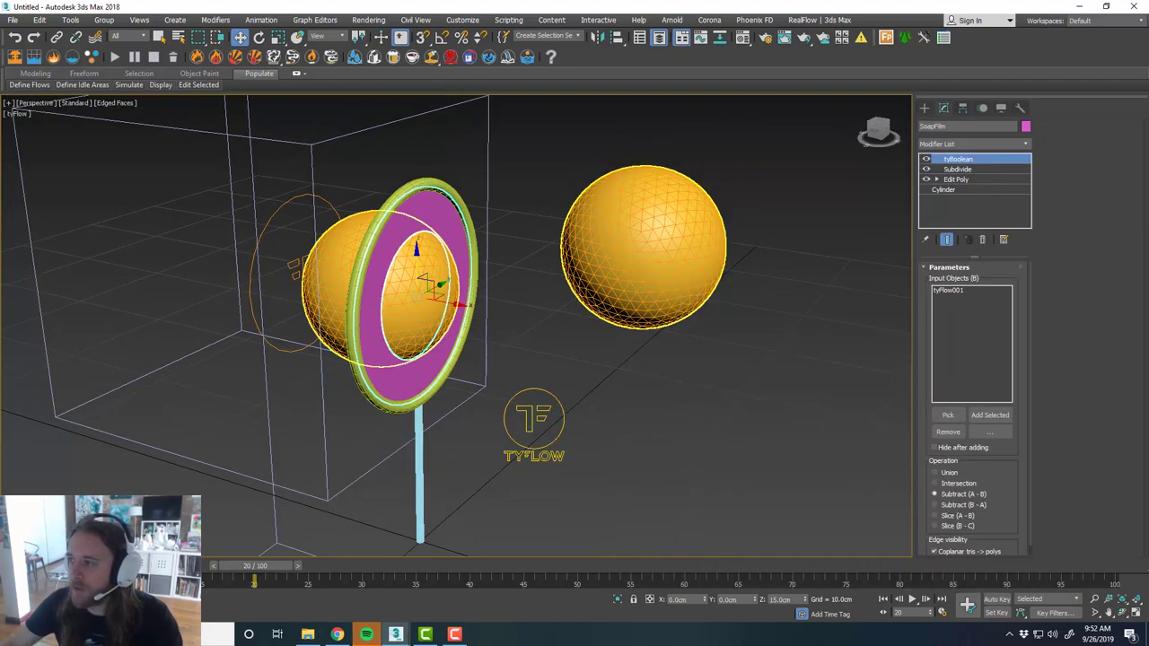
Select the tyFlow bubble mesh and add a Slice modifier to it.
{"action": "left_click", "coordinate": [323, 265]}
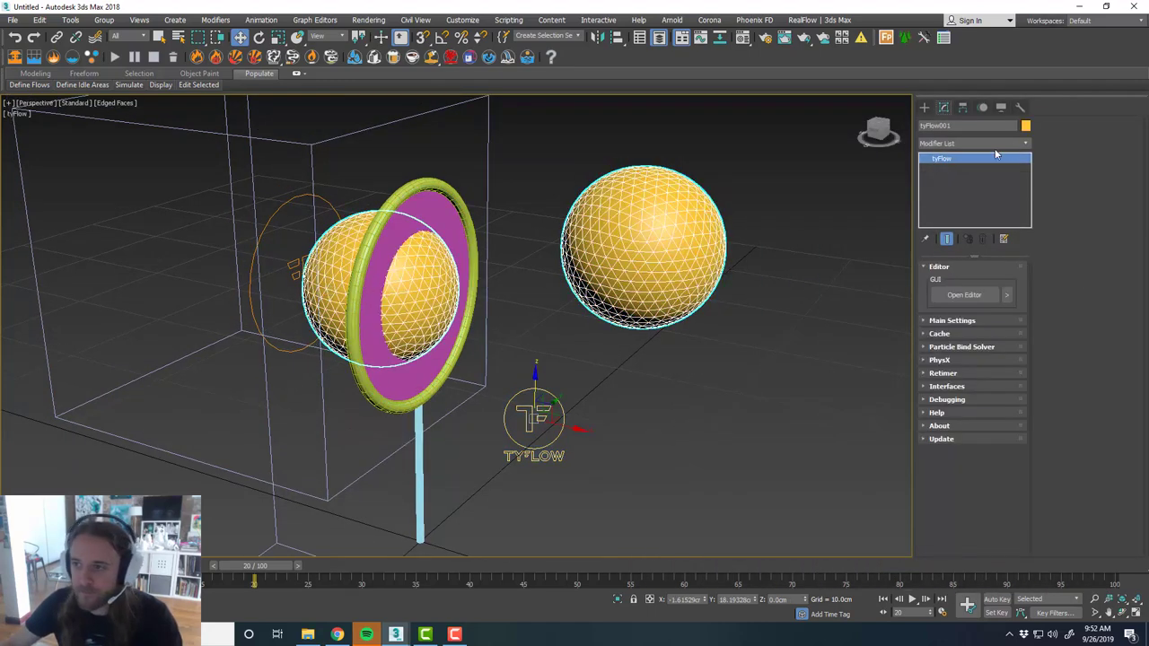
{"action": "left_click", "coordinate": [1026, 143]}
{"action": "left_click_drag", "start_coordinate": [1029, 199], "coordinate": [1031, 421]}
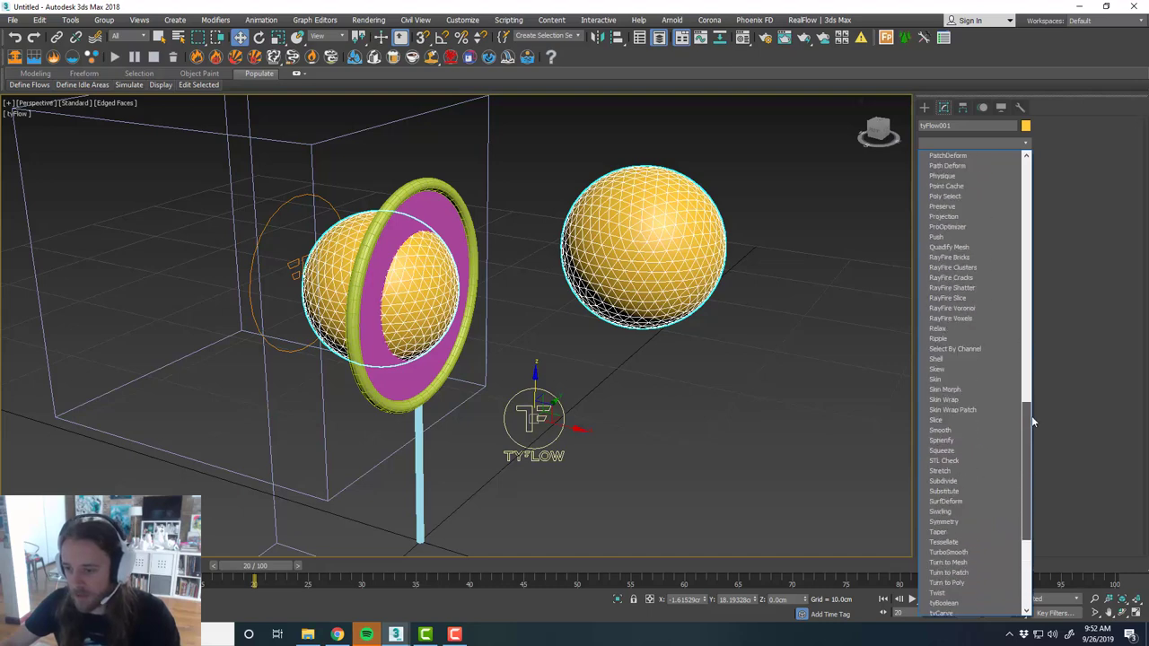
{"action": "left_click", "coordinate": [983, 419]}
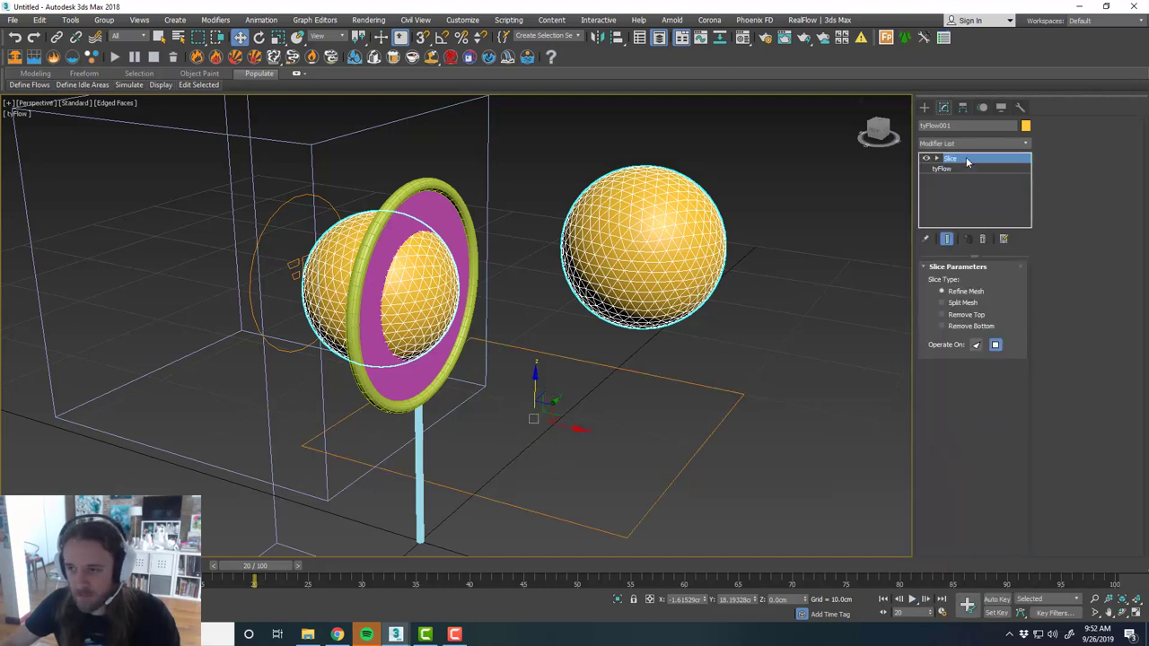
Enable angle snap and rotate the Slice plane upright so it is parallel to the wand ring.
{"action": "key", "text": "1"}
{"action": "key", "text": "e"}
{"action": "left_click_drag", "start_coordinate": [559, 392], "coordinate": [585, 342]}
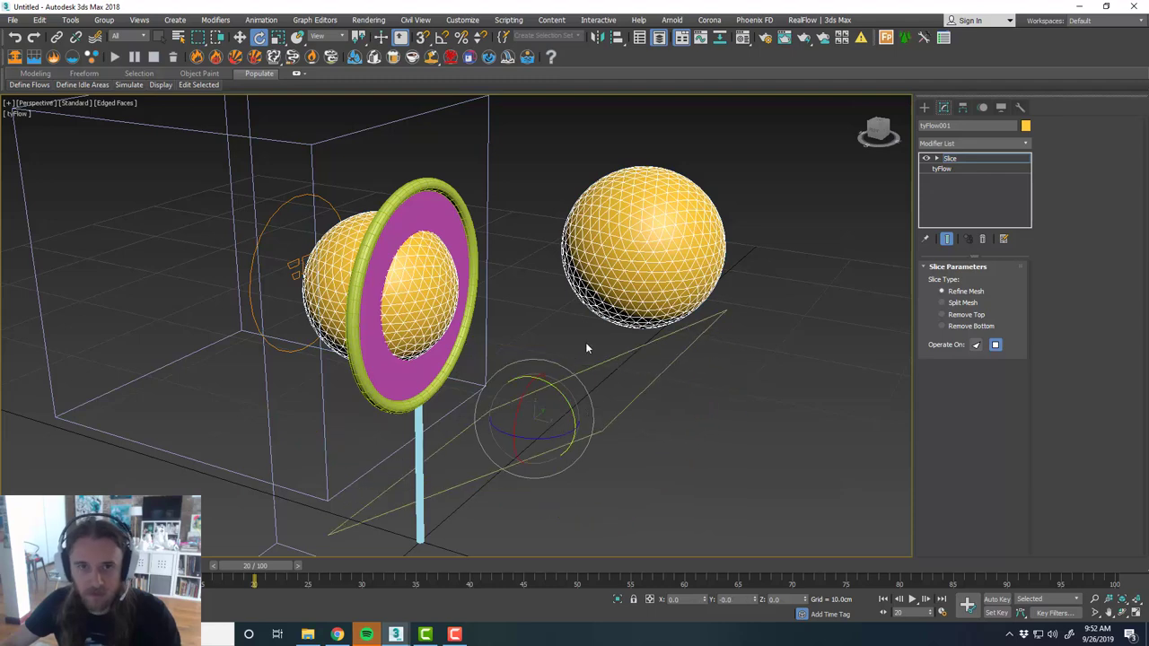
{"action": "key", "text": "ctrl+z"}
{"action": "left_click", "coordinate": [442, 37]}
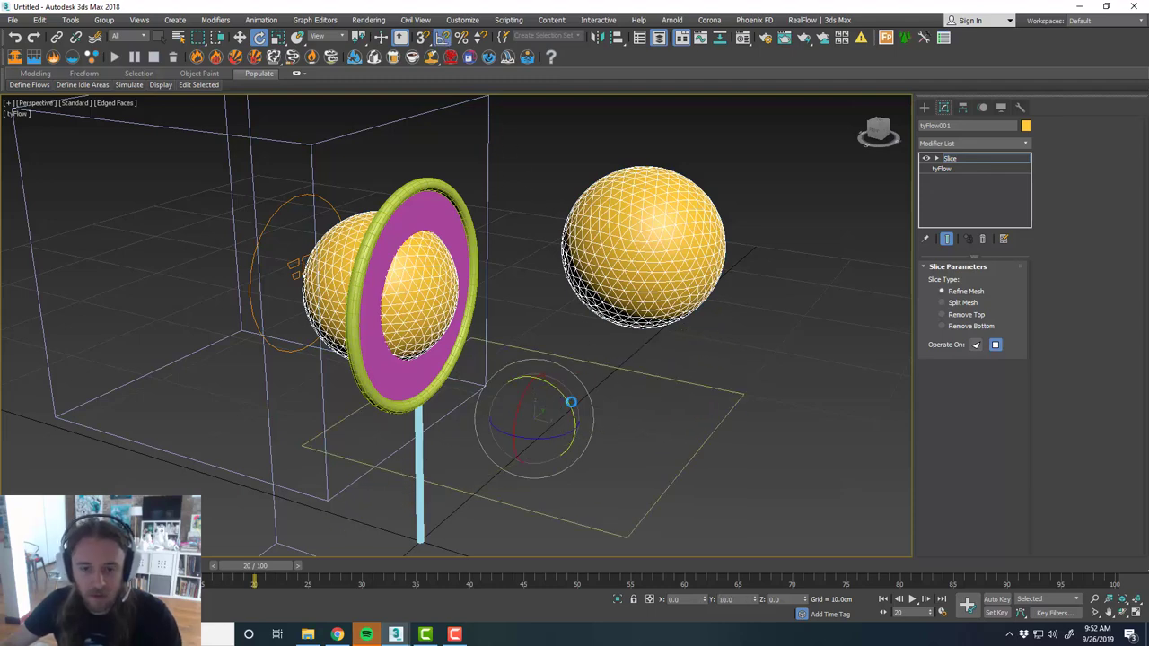
{"action": "left_click_drag", "start_coordinate": [570, 402], "coordinate": [611, 430]}
{"action": "scroll", "coordinate": [610, 430], "scroll_direction": "down", "scroll_amount": 3}
{"action": "middle_click_drag", "start_coordinate": [610, 418], "coordinate": [547, 410], "text": "alt"}
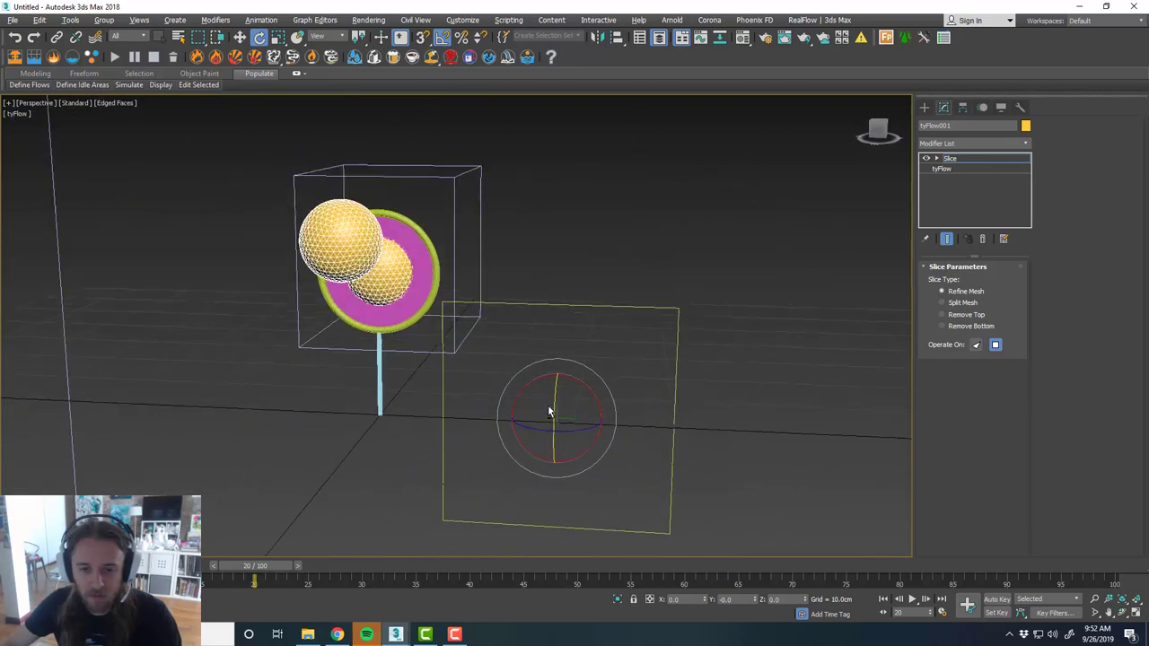
Move the upright Slice plane from the tyFlow icon to the bubble beside the wand ring.
{"action": "key", "text": "w"}
{"action": "left_click_drag", "start_coordinate": [552, 382], "coordinate": [392, 260]}
{"action": "scroll", "coordinate": [397, 268], "scroll_direction": "up", "scroll_amount": 2}
{"action": "middle_click_drag", "start_coordinate": [439, 284], "coordinate": [557, 297], "text": "alt"}
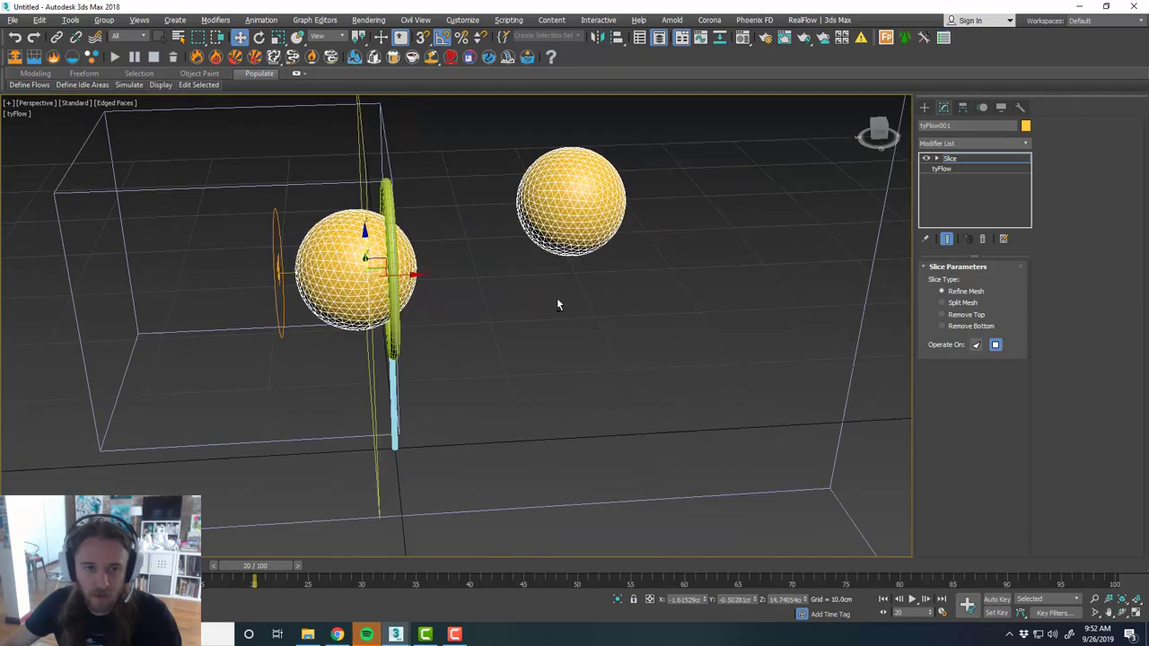
In the Top view, move the Slice plane along X into line with the soap film, at about -0.12 cm.
{"action": "key", "text": "alt+w"}
{"action": "key", "text": "alt+w"}
{"action": "scroll", "coordinate": [491, 291], "scroll_direction": "up", "scroll_amount": 4}
{"action": "scroll", "coordinate": [666, 274], "scroll_direction": "up", "scroll_amount": 5}
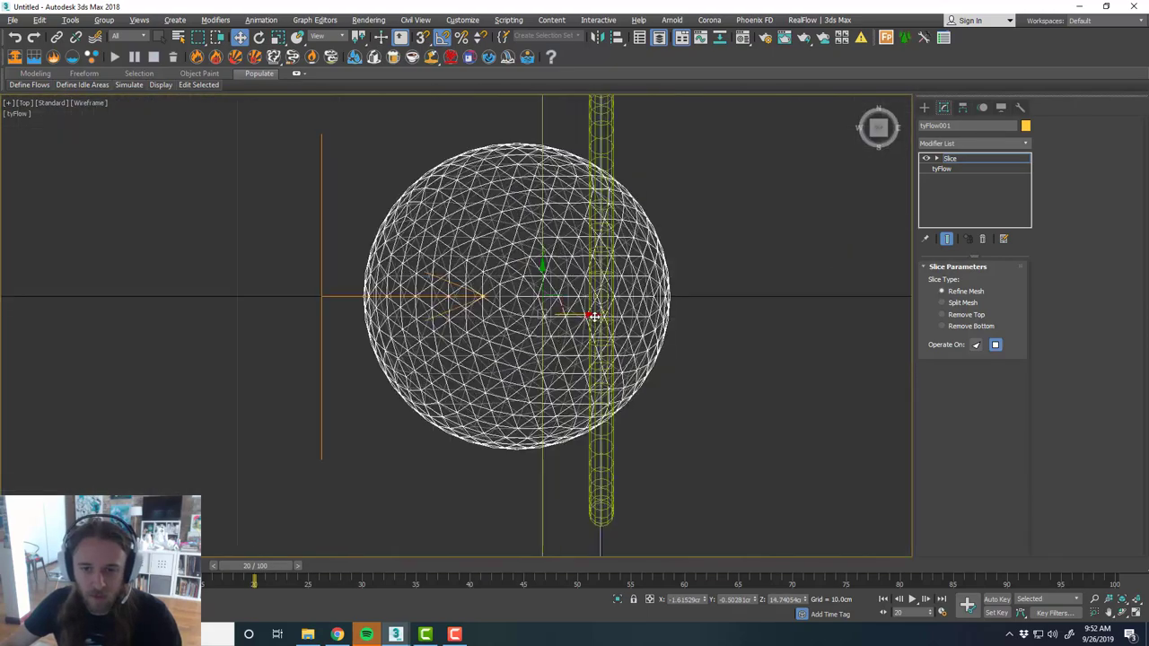
{"action": "left_click_drag", "start_coordinate": [614, 313], "coordinate": [634, 314]}
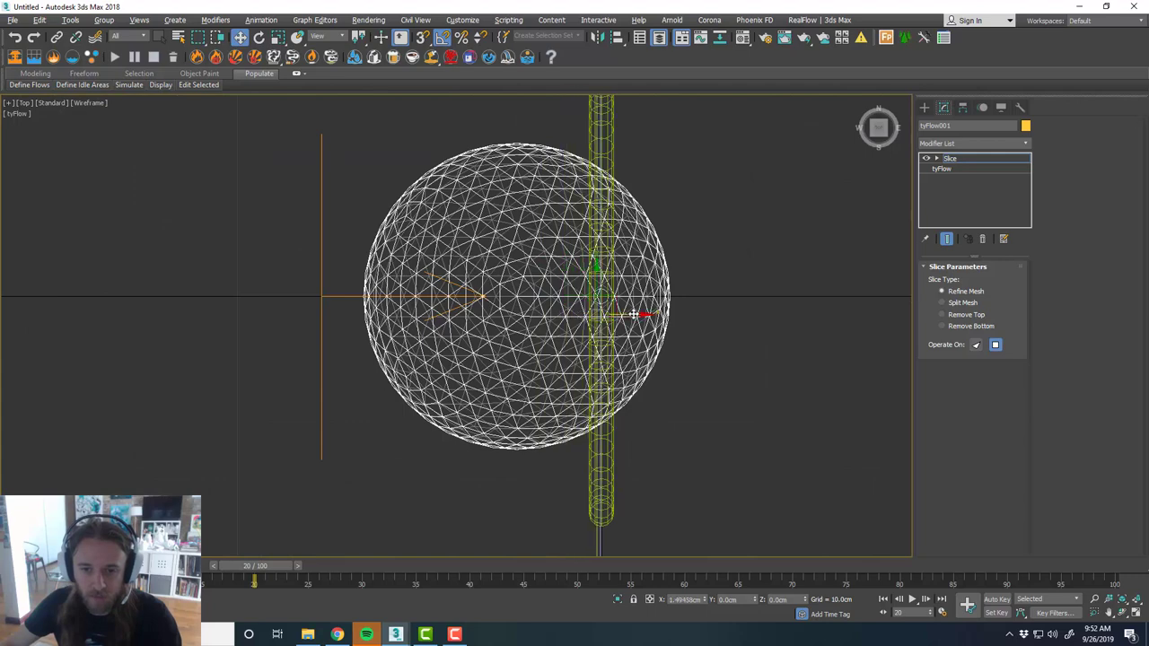
{"action": "scroll", "coordinate": [634, 314], "scroll_direction": "down", "scroll_amount": 4}
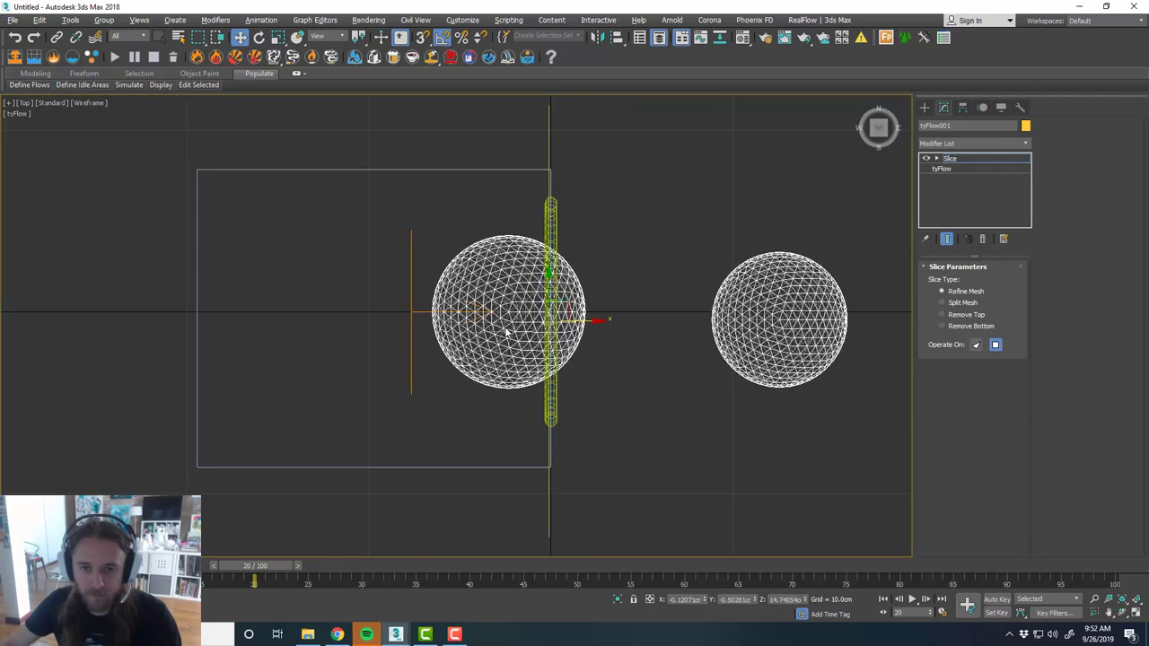
Return to the Perspective view and set the Slice type to Remove Bottom to cut away the bubble behind the film.
{"action": "key", "text": "alt+w"}
{"action": "key", "text": "alt+w"}
{"action": "middle_click_drag", "start_coordinate": [610, 392], "coordinate": [548, 380], "text": "alt"}
{"action": "scroll", "coordinate": [492, 325], "scroll_direction": "up", "scroll_amount": 4}
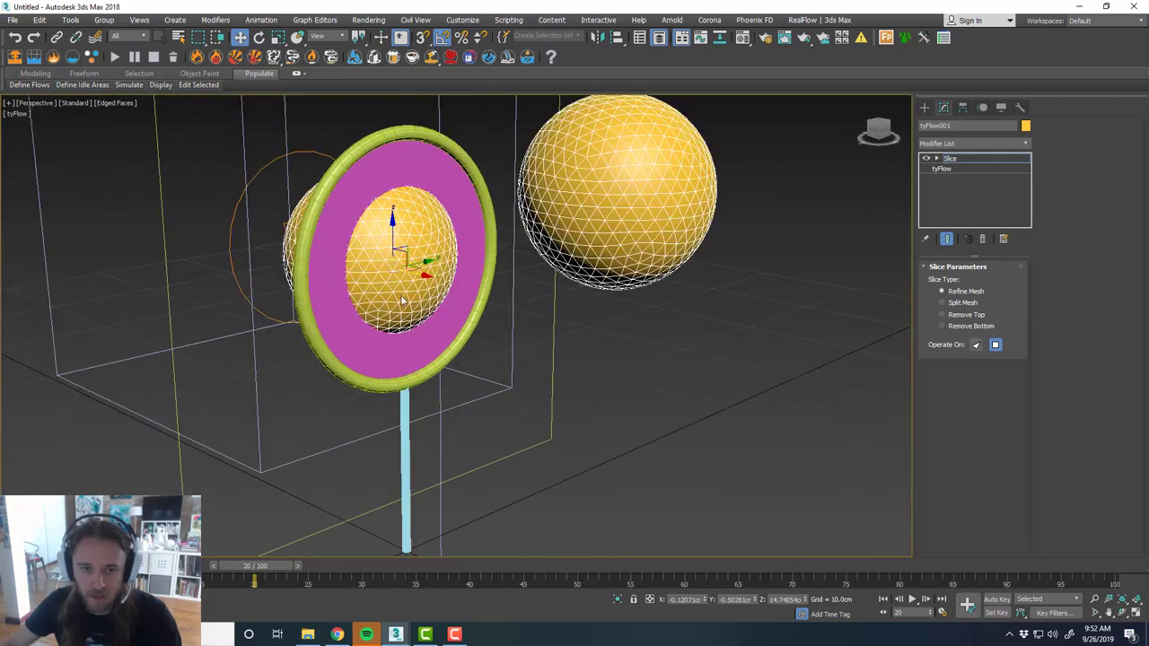
{"action": "middle_click_drag", "start_coordinate": [505, 324], "coordinate": [637, 337]}
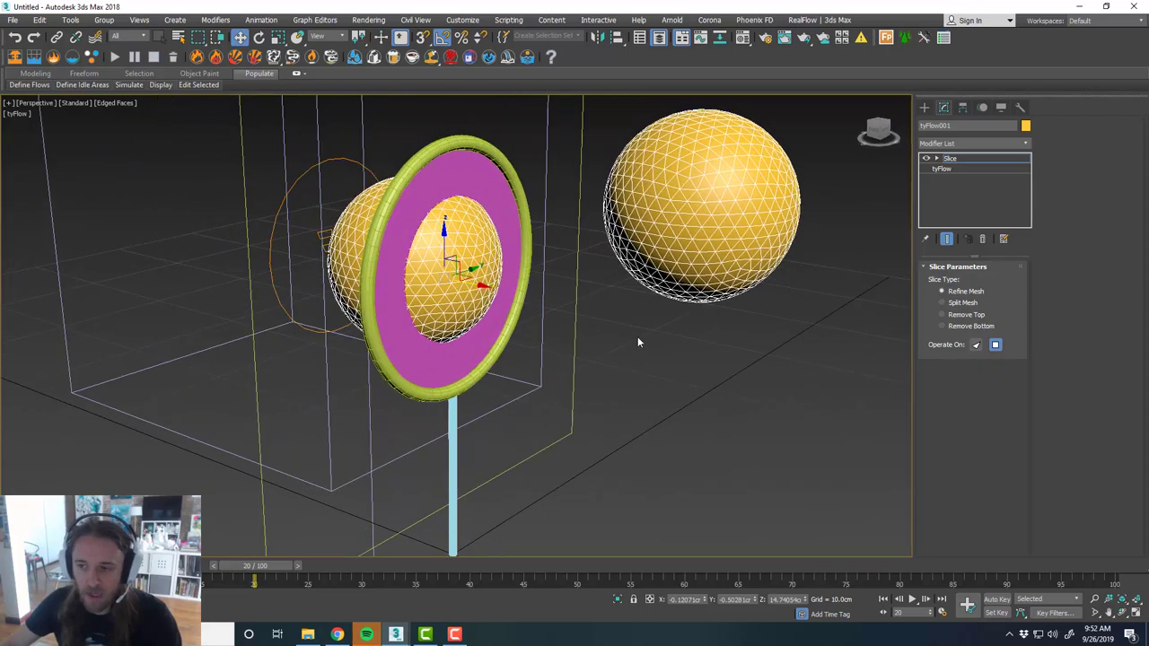
{"action": "left_click", "coordinate": [941, 327]}
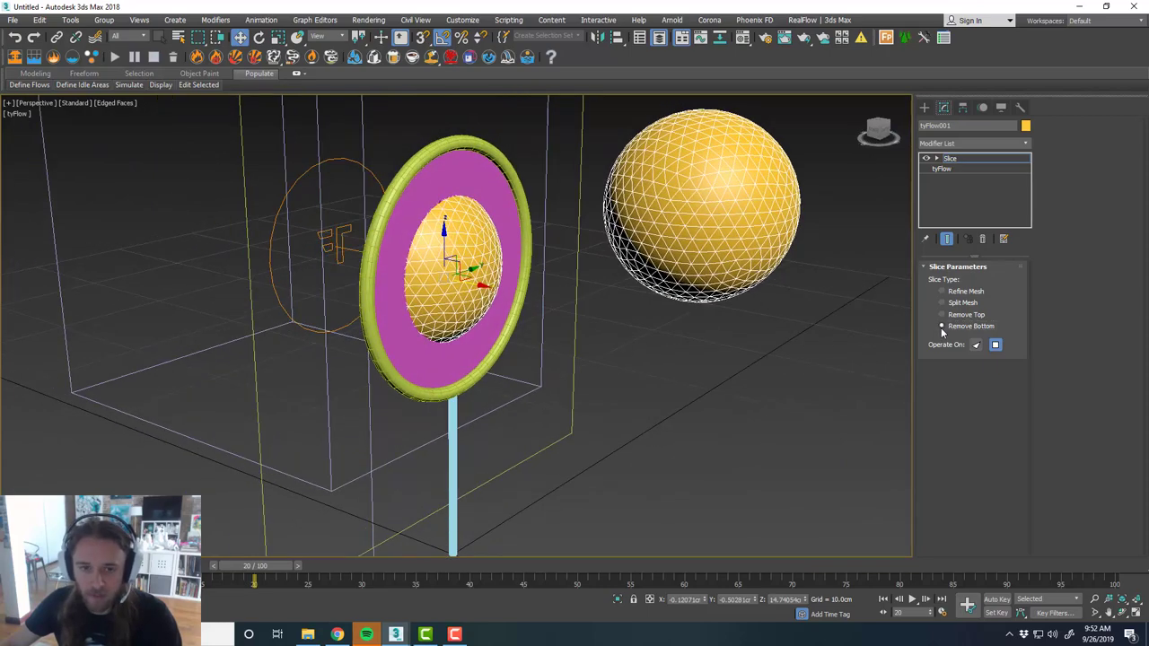
Scrub the timeline to frame 34 and inspect the sliced bubbles from behind the wand ring.
{"action": "middle_click_drag", "start_coordinate": [641, 338], "coordinate": [703, 332], "text": "alt"}
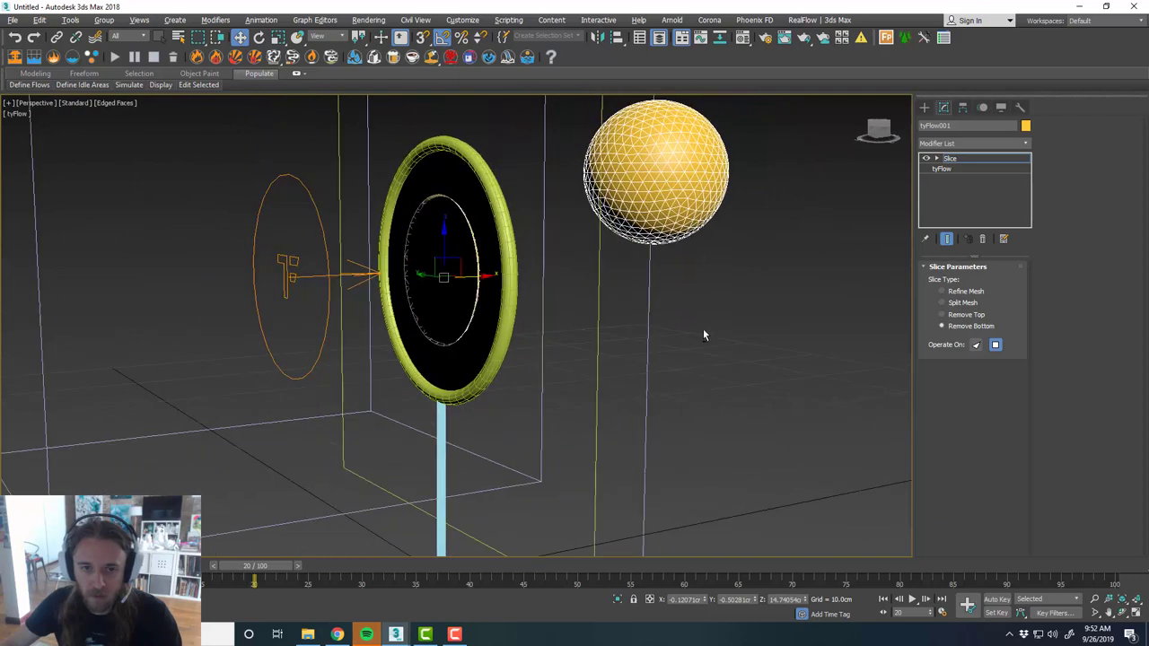
{"action": "scroll", "coordinate": [518, 292], "scroll_direction": "up", "scroll_amount": 3}
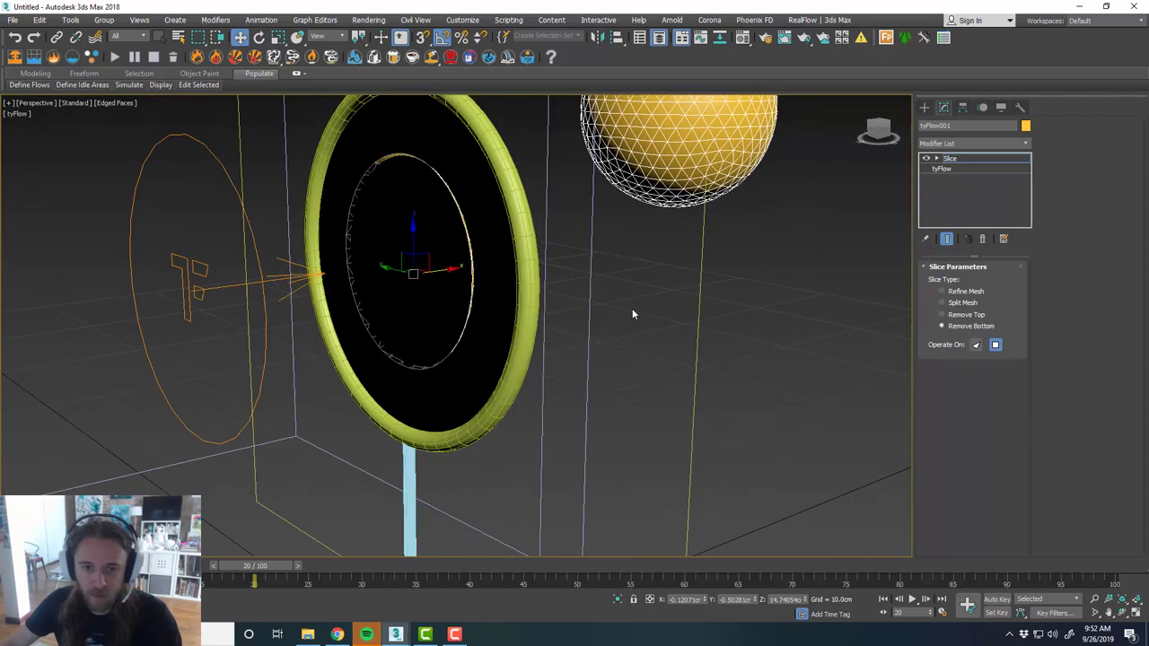
{"action": "left_click_drag", "start_coordinate": [271, 567], "coordinate": [415, 563]}
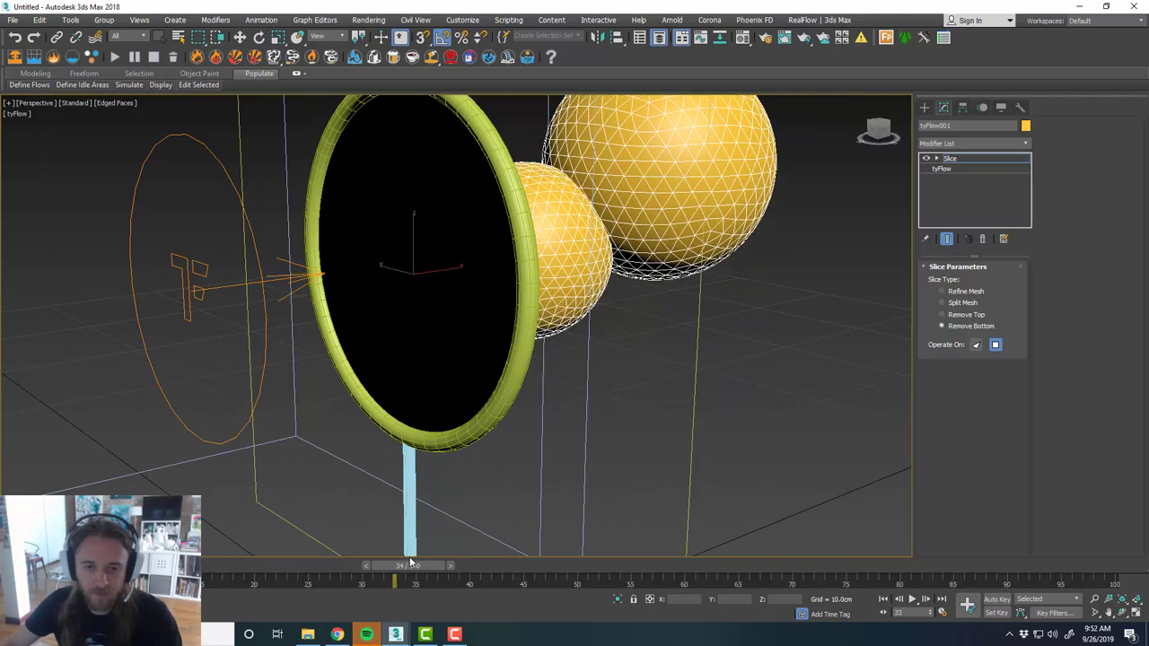
{"action": "key", "text": "w"}
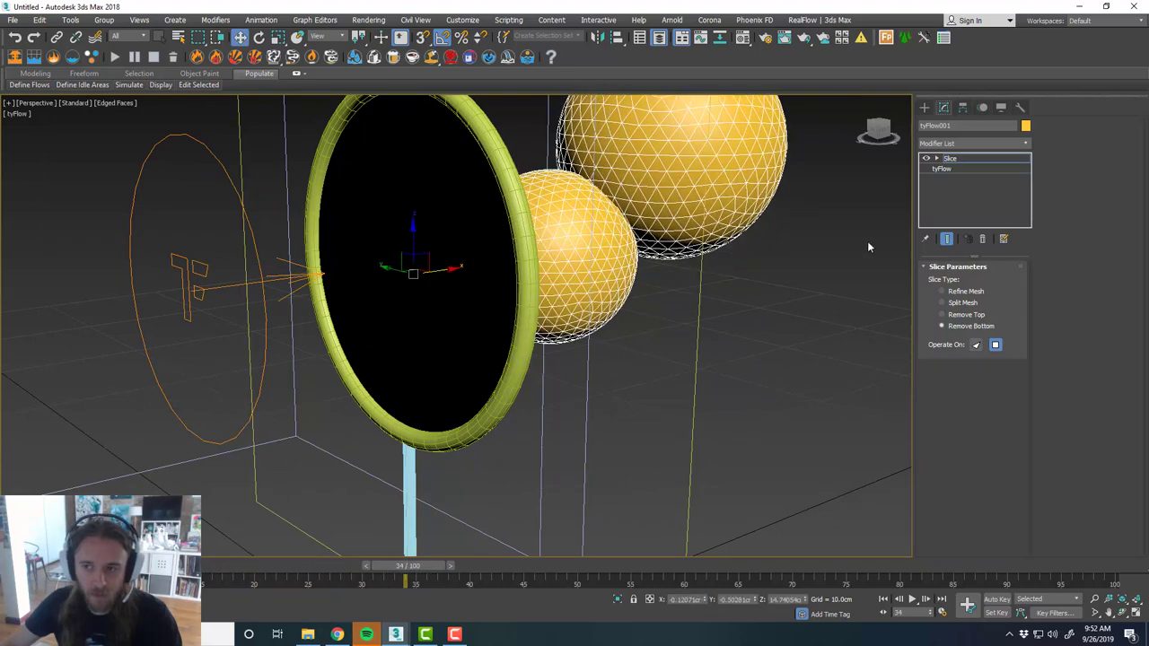
Finish editing the Slice plane, scrub the timeline to frame 27 and select the SoapFilm object to review its tyBoolean.
{"action": "left_click", "coordinate": [967, 159]}
{"action": "left_click", "coordinate": [844, 256]}
{"action": "scroll", "coordinate": [608, 338], "scroll_direction": "down", "scroll_amount": 5}
{"action": "middle_click_drag", "start_coordinate": [609, 337], "coordinate": [529, 364], "text": "alt"}
{"action": "left_click_drag", "start_coordinate": [408, 565], "coordinate": [333, 551]}
{"action": "left_click", "coordinate": [481, 319]}
{"action": "key", "text": "w"}
{"action": "scroll", "coordinate": [483, 318], "scroll_direction": "up", "scroll_amount": 2}
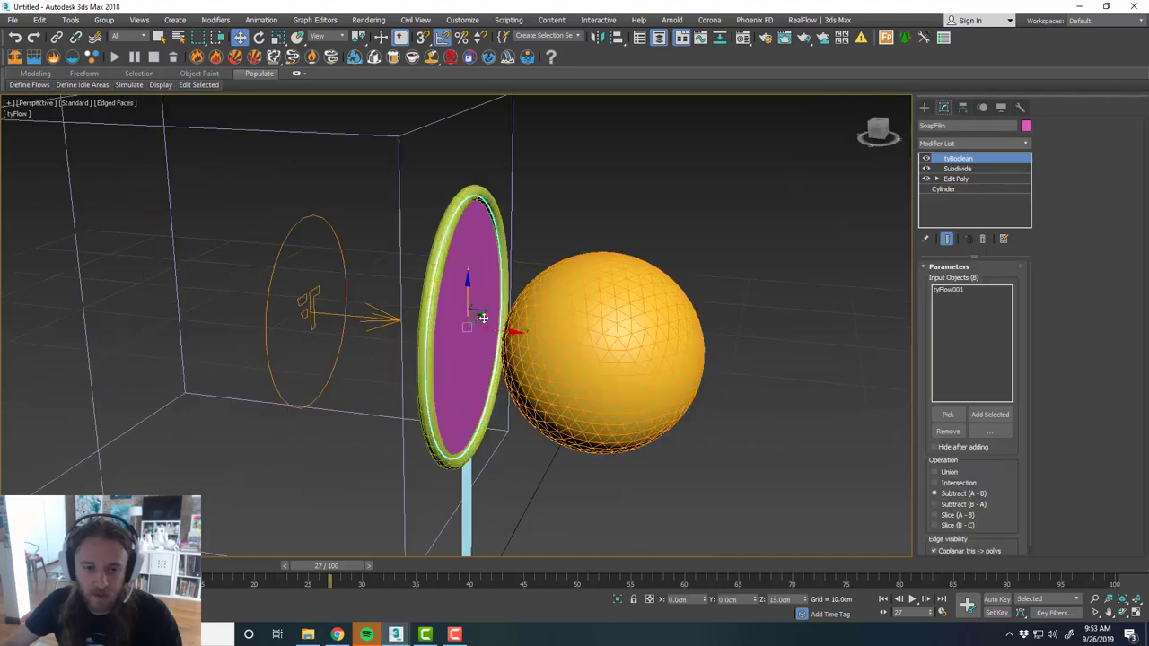
Scrub the timeline to frame 12 and examine where the emerging bubble meets the soap film.
{"action": "middle_click_drag", "start_coordinate": [544, 338], "coordinate": [524, 342], "text": "alt"}
{"action": "left_click_drag", "start_coordinate": [348, 566], "coordinate": [216, 565]}
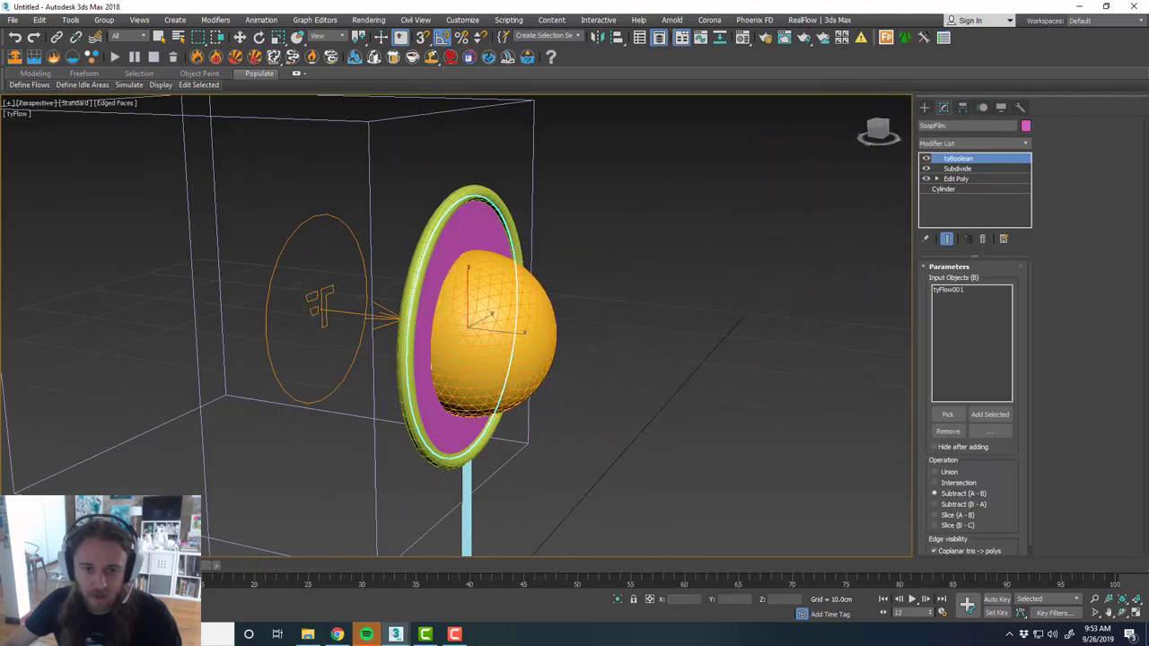
{"action": "middle_click_drag", "start_coordinate": [476, 296], "coordinate": [664, 384], "text": "alt"}
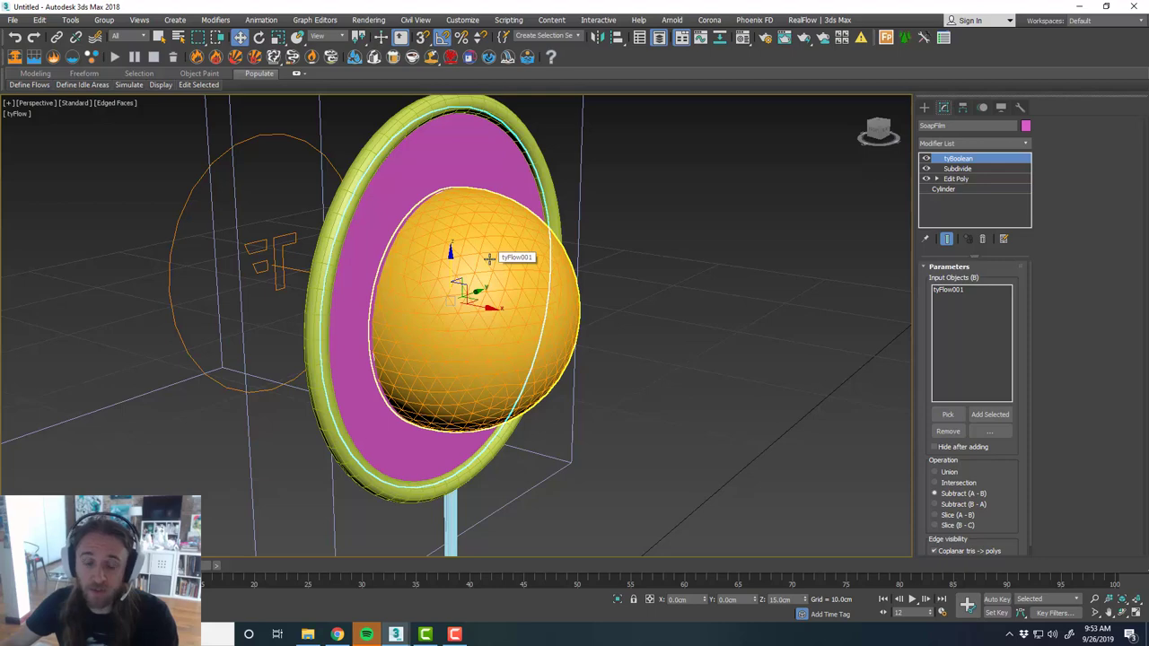
{"action": "scroll", "coordinate": [489, 261], "scroll_direction": "down", "scroll_amount": 2}
{"action": "scroll", "coordinate": [489, 260], "scroll_direction": "up", "scroll_amount": 2}
{"action": "scroll", "coordinate": [617, 320], "scroll_direction": "down", "scroll_amount": 2}
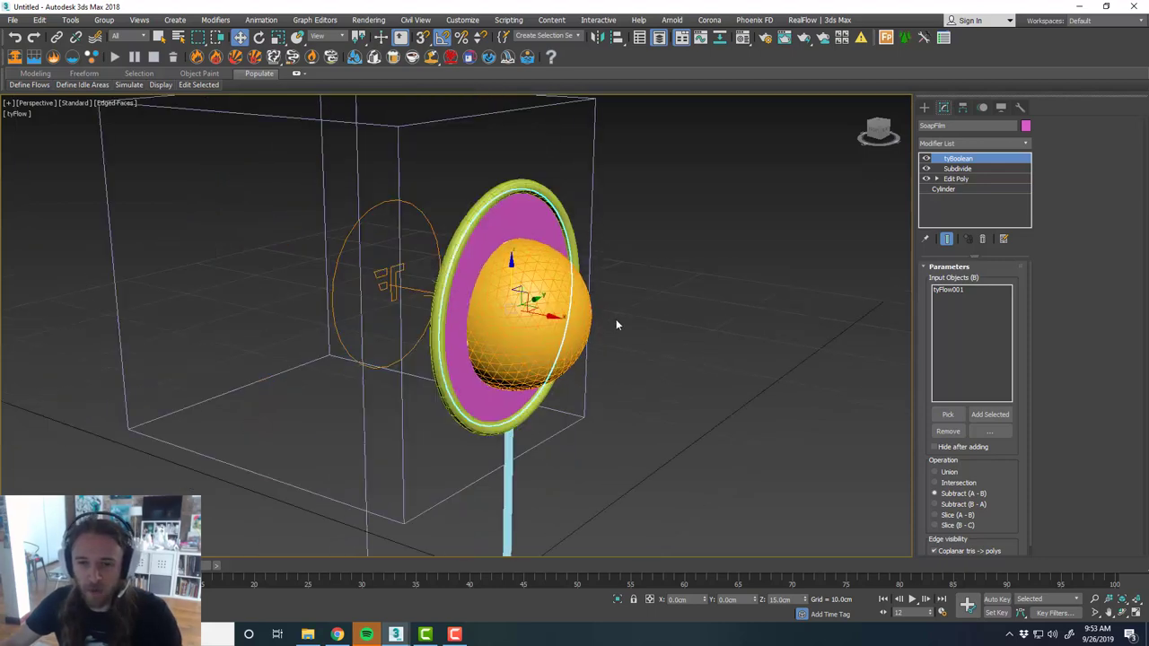
{"action": "scroll", "coordinate": [617, 319], "scroll_direction": "up", "scroll_amount": 3}
{"action": "middle_click_drag", "start_coordinate": [623, 318], "coordinate": [702, 333]}
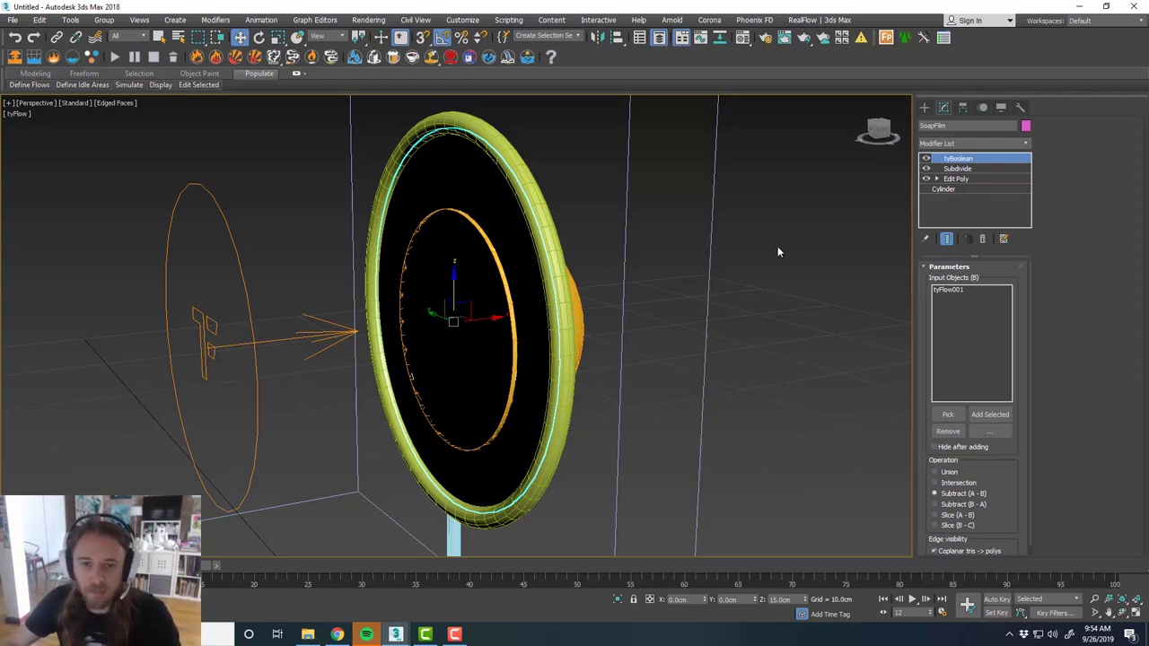
Select the tyFlow bubbles and cut the Slice modifier from their stack.
{"action": "middle_click_drag", "start_coordinate": [778, 251], "coordinate": [569, 281], "text": "alt"}
{"action": "left_click", "coordinate": [580, 282]}
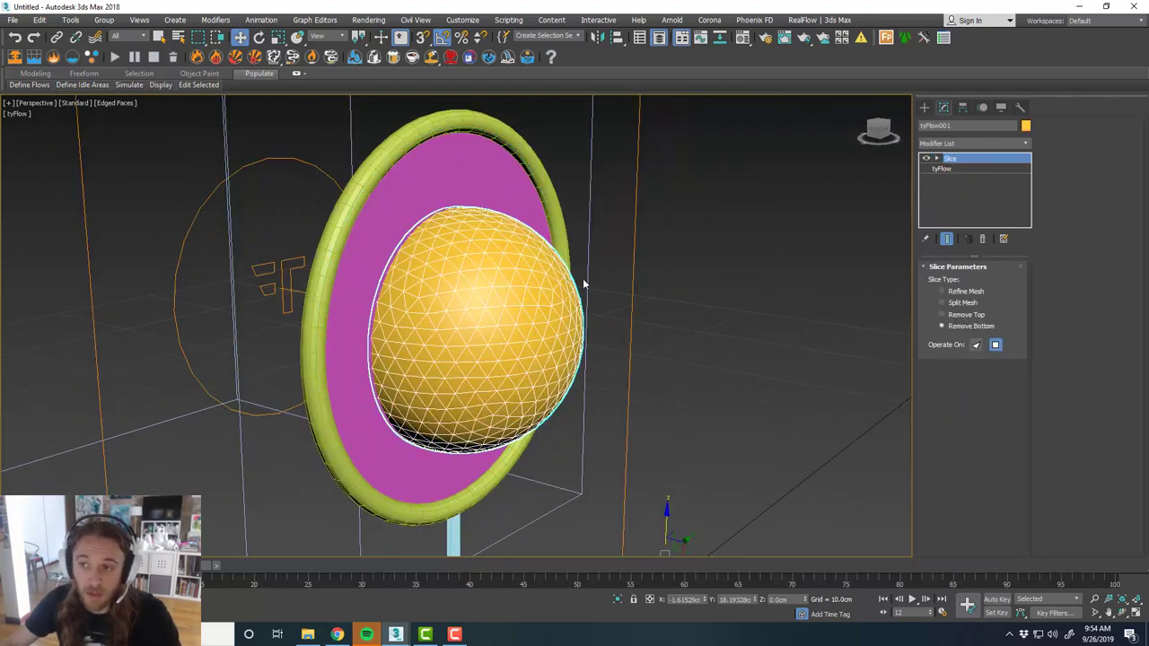
{"action": "scroll", "coordinate": [584, 284], "scroll_direction": "down", "scroll_amount": 4}
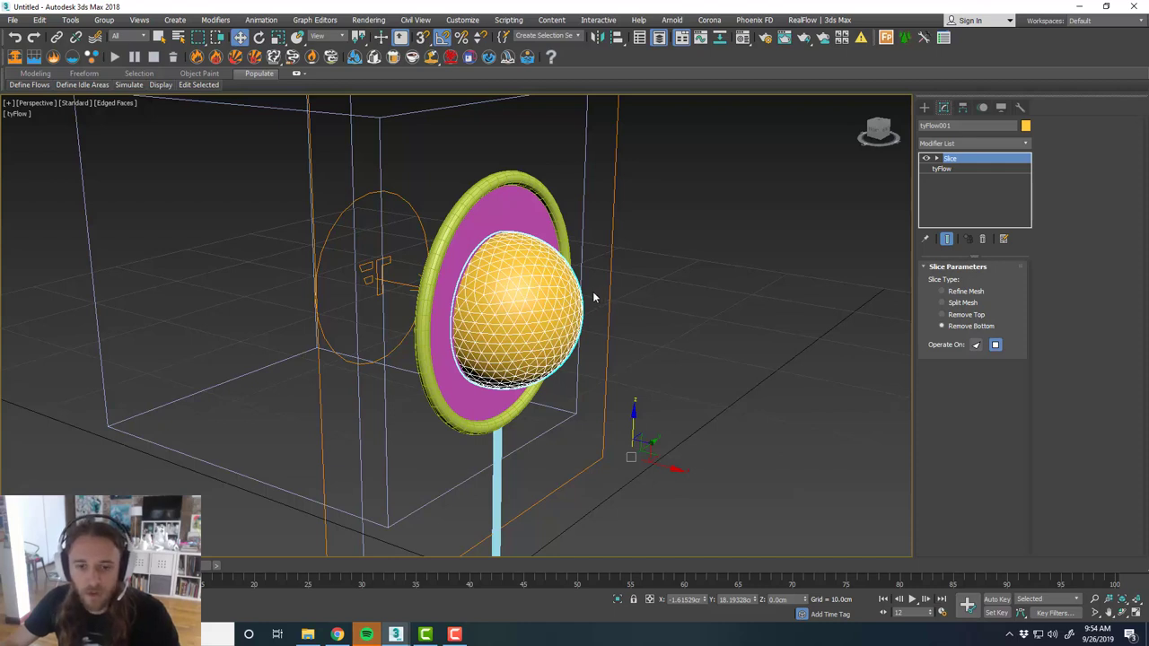
{"action": "right_click", "coordinate": [993, 158]}
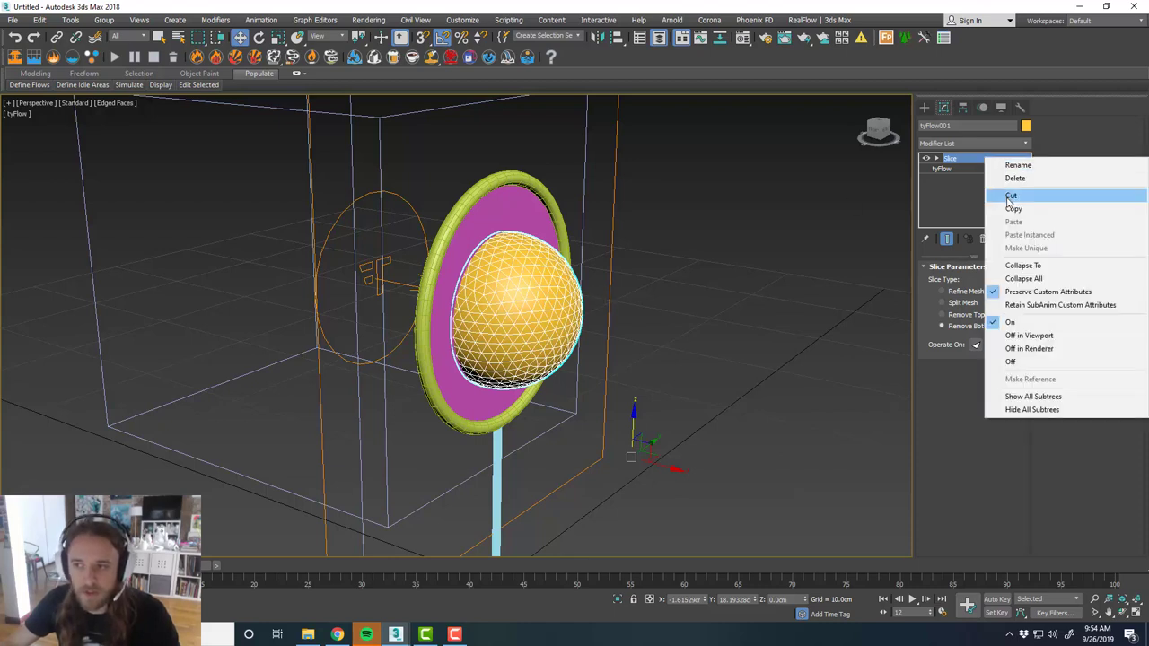
{"action": "left_click", "coordinate": [1011, 197]}
Clone the tyFlow object as a Reference named tyFlow002.
{"action": "mouse_move", "coordinate": [717, 249]}
{"action": "middle_mouse_down", "text": "alt"}
{"action": "mouse_move", "coordinate": [746, 246]}
{"action": "mouse_move", "coordinate": [709, 261]}
{"action": "middle_mouse_up", "text": "alt"}
{"action": "right_click", "coordinate": [579, 287]}
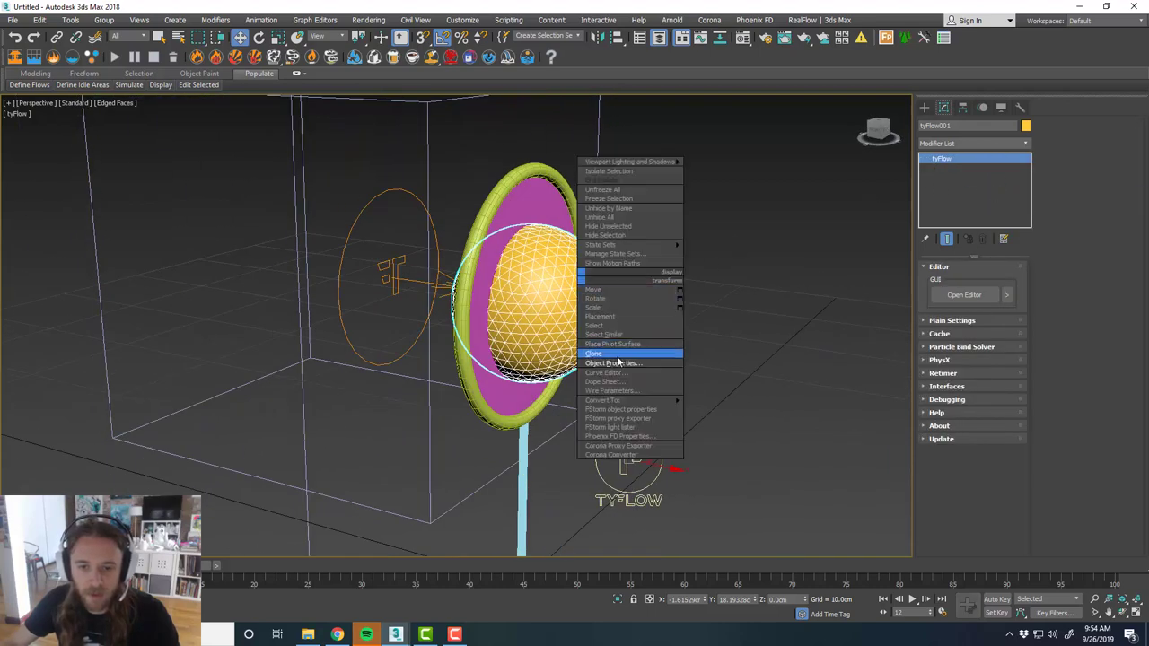
{"action": "left_click", "coordinate": [619, 355]}
{"action": "left_click", "coordinate": [542, 313]}
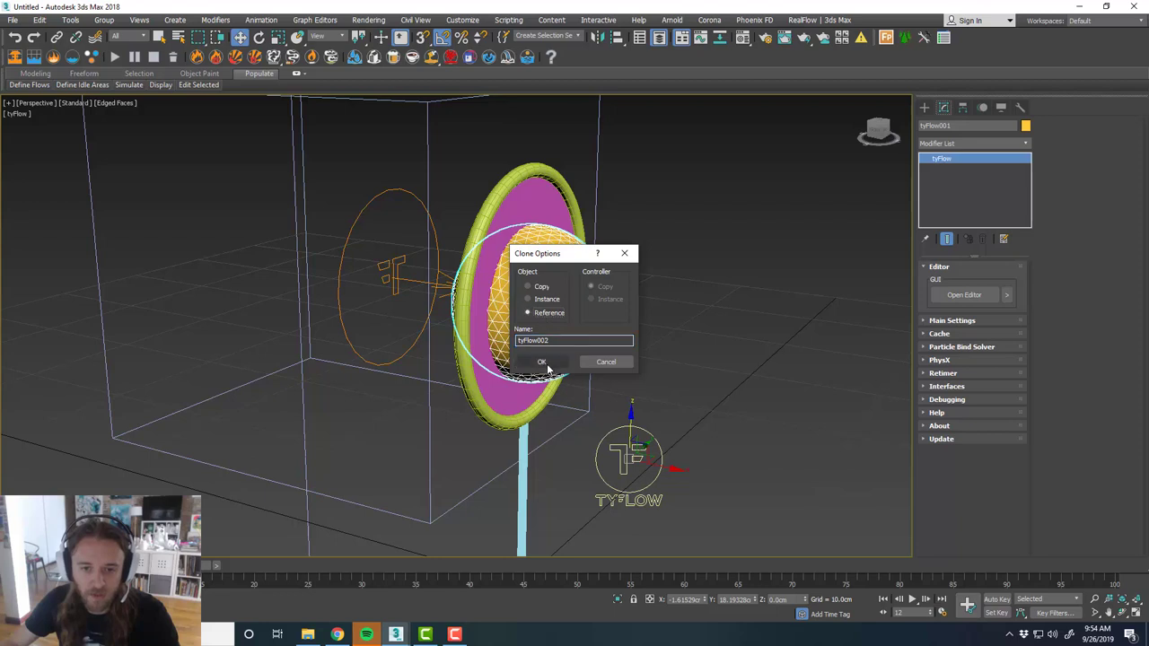
{"action": "left_click", "coordinate": [541, 362]}
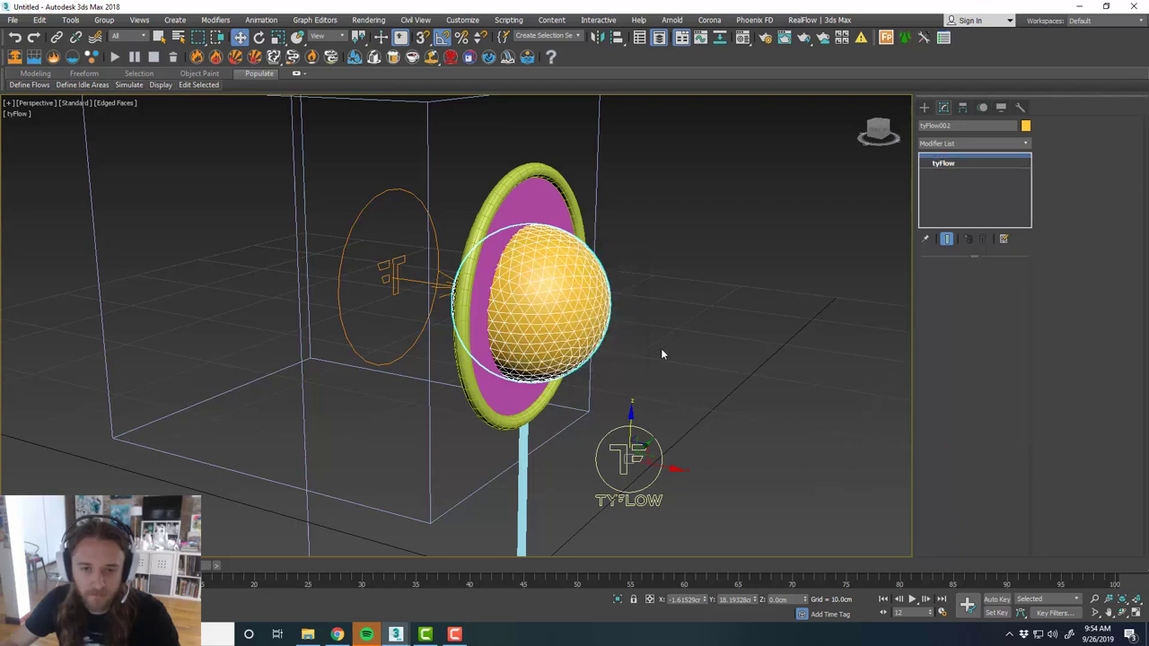
{"action": "middle_click_drag", "start_coordinate": [673, 344], "coordinate": [662, 330]}
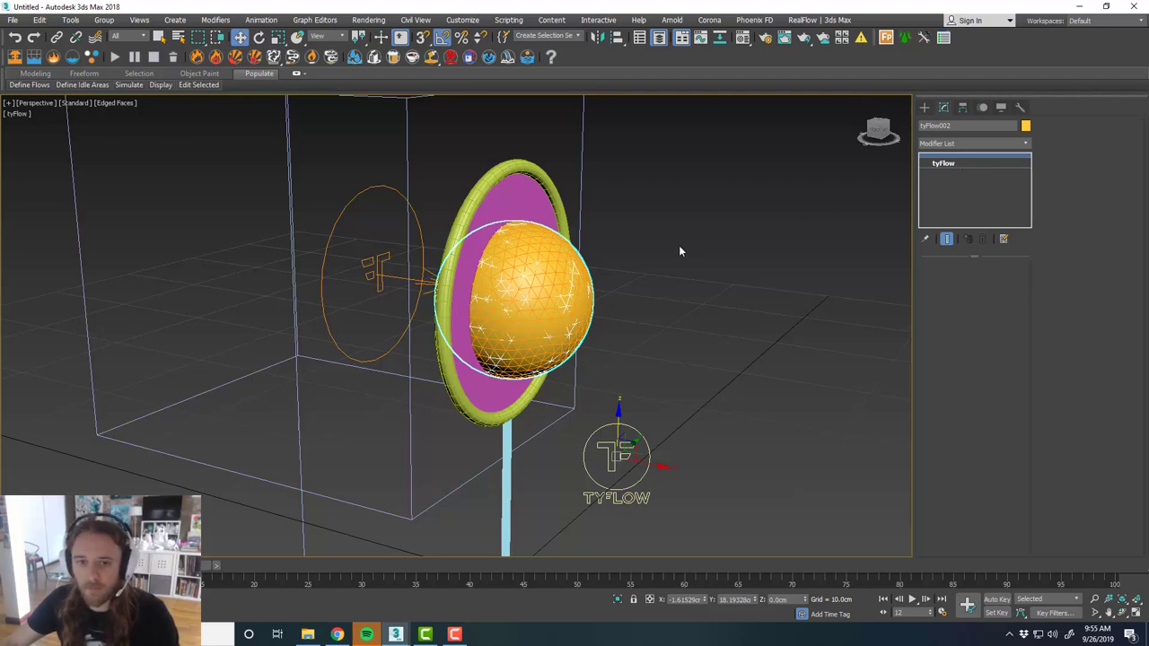
Select the SoapFilm object and scrub to frame 16 to check its tyBoolean against the unsliced tyFlow001 bubbles.
{"action": "left_click", "coordinate": [517, 228]}
{"action": "scroll", "coordinate": [536, 269], "scroll_direction": "up", "scroll_amount": 2}
{"action": "middle_click_drag", "start_coordinate": [612, 305], "coordinate": [592, 302], "text": "alt"}
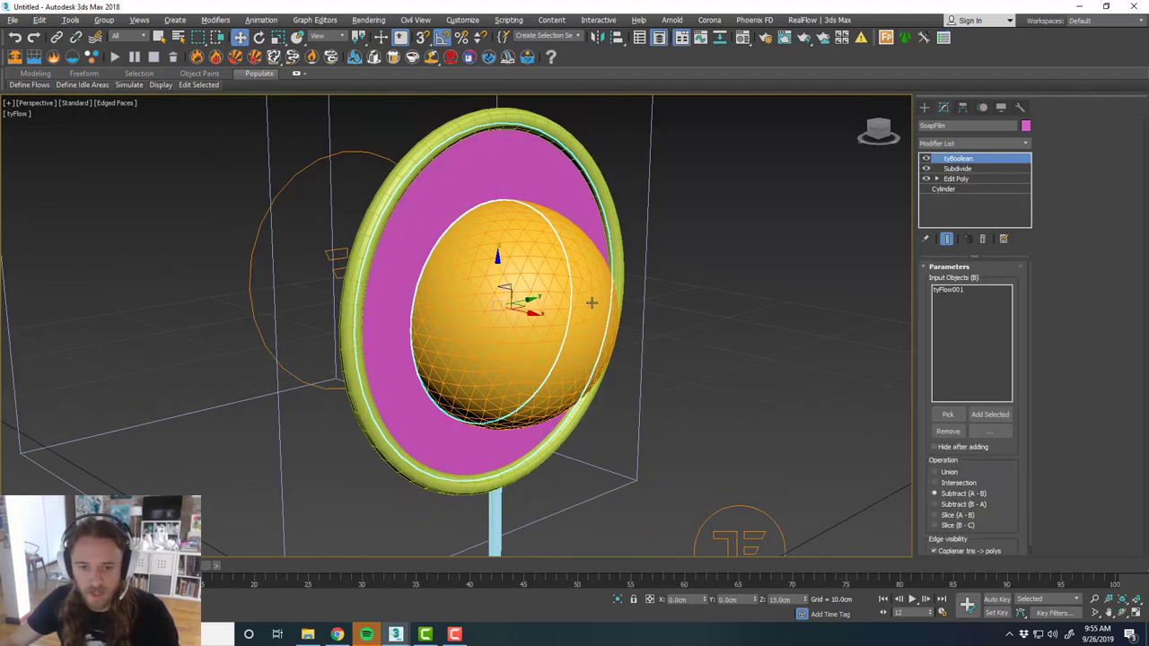
{"action": "left_click_drag", "start_coordinate": [194, 565], "coordinate": [231, 581]}
{"action": "key", "text": "w"}
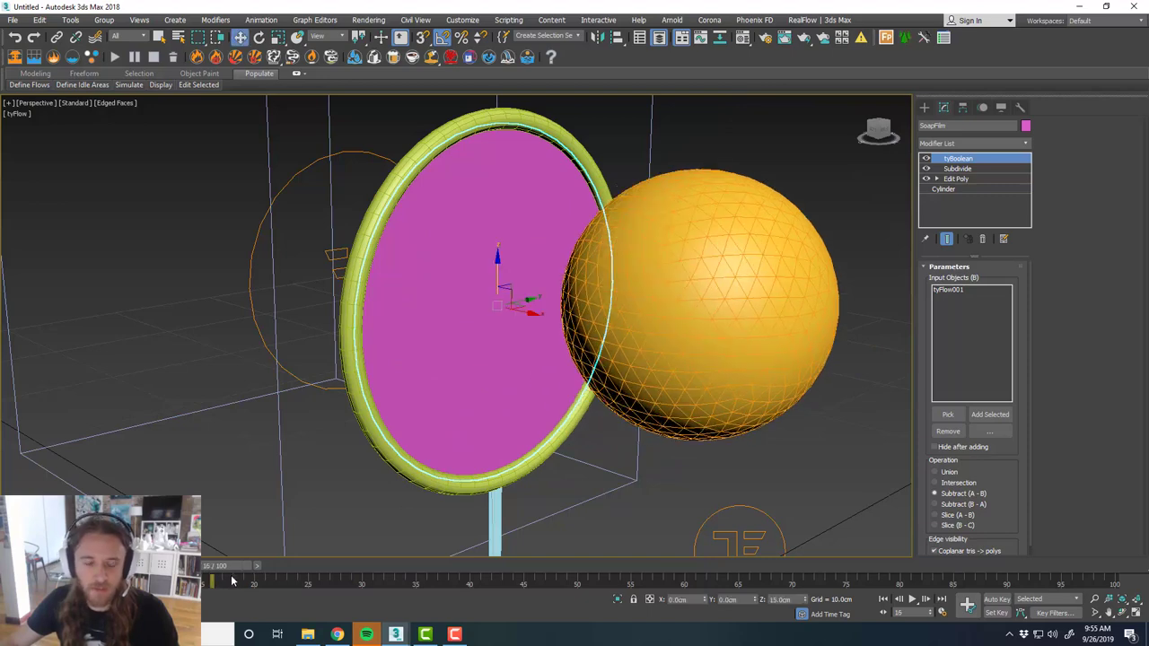
{"action": "middle_click_drag", "start_coordinate": [611, 439], "coordinate": [668, 449], "text": "alt"}
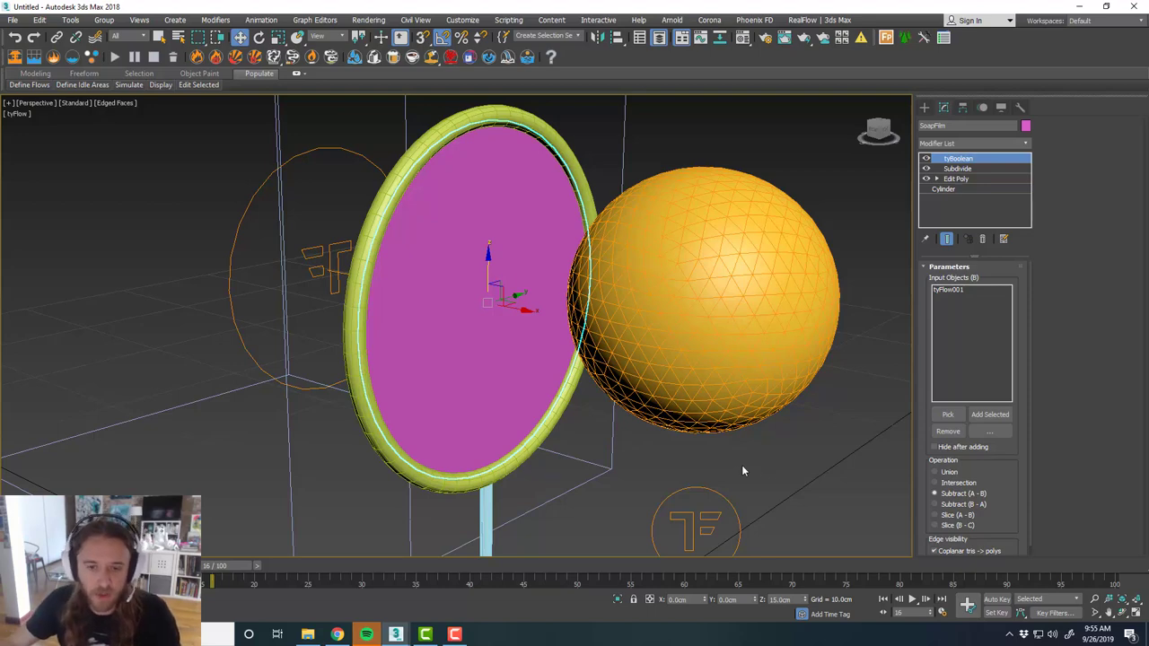
{"action": "middle_click_drag", "start_coordinate": [741, 465], "coordinate": [749, 468]}
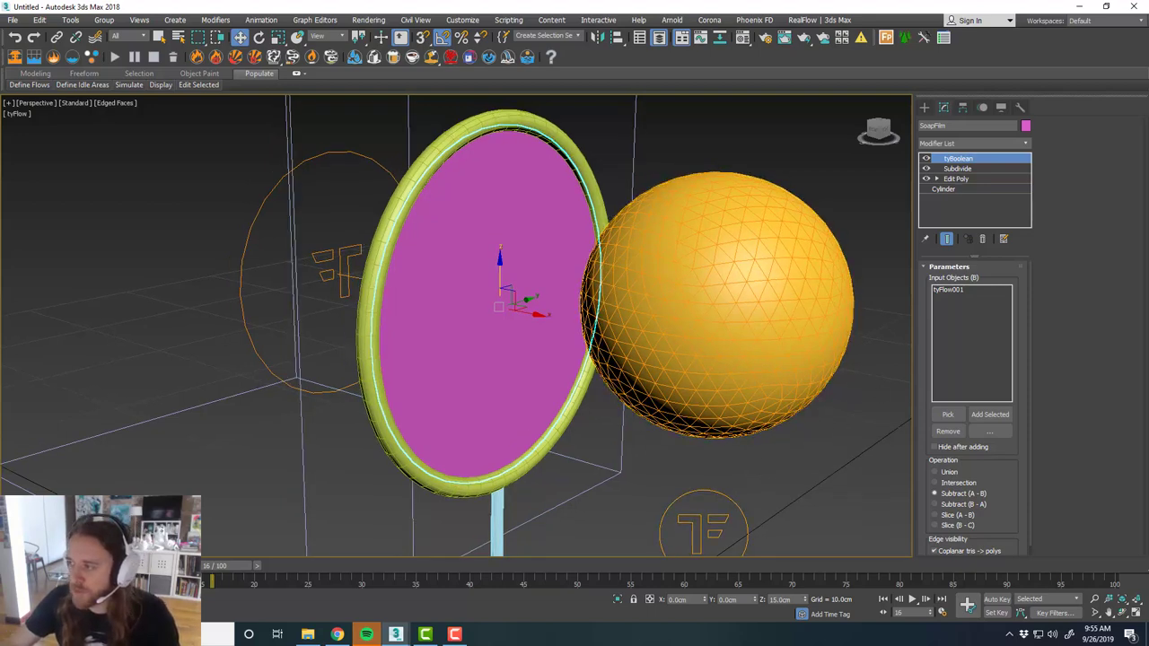
Paste the cut Slice modifier onto the referenced tyFlow002 object.
{"action": "left_click", "coordinate": [781, 300]}
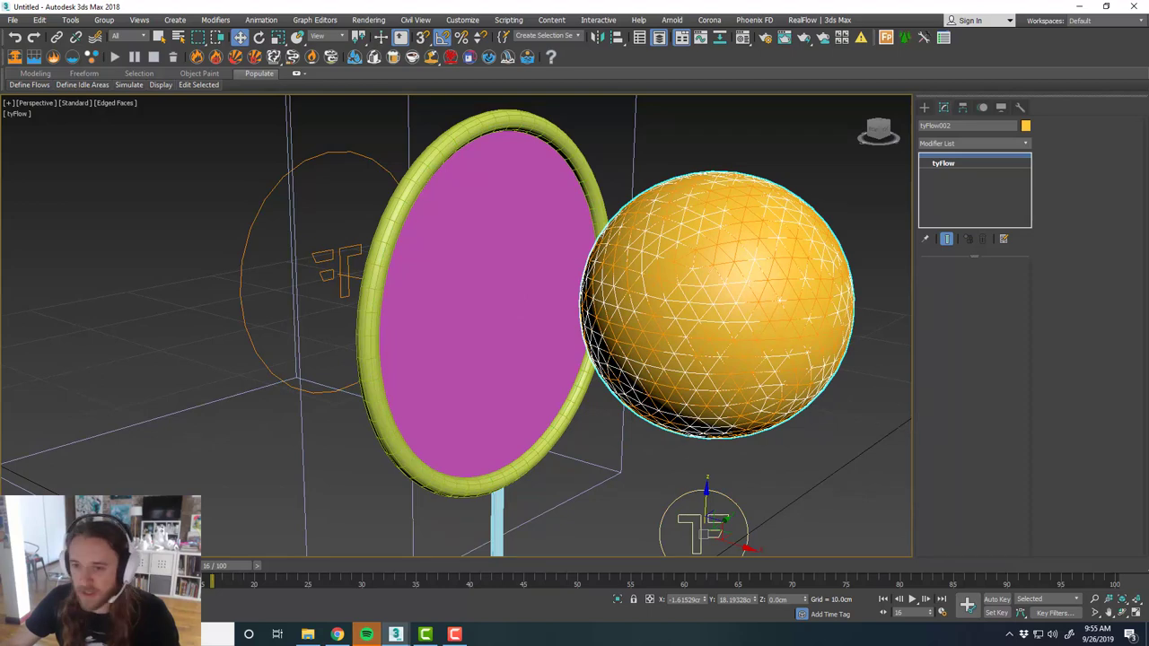
{"action": "right_click", "coordinate": [999, 157]}
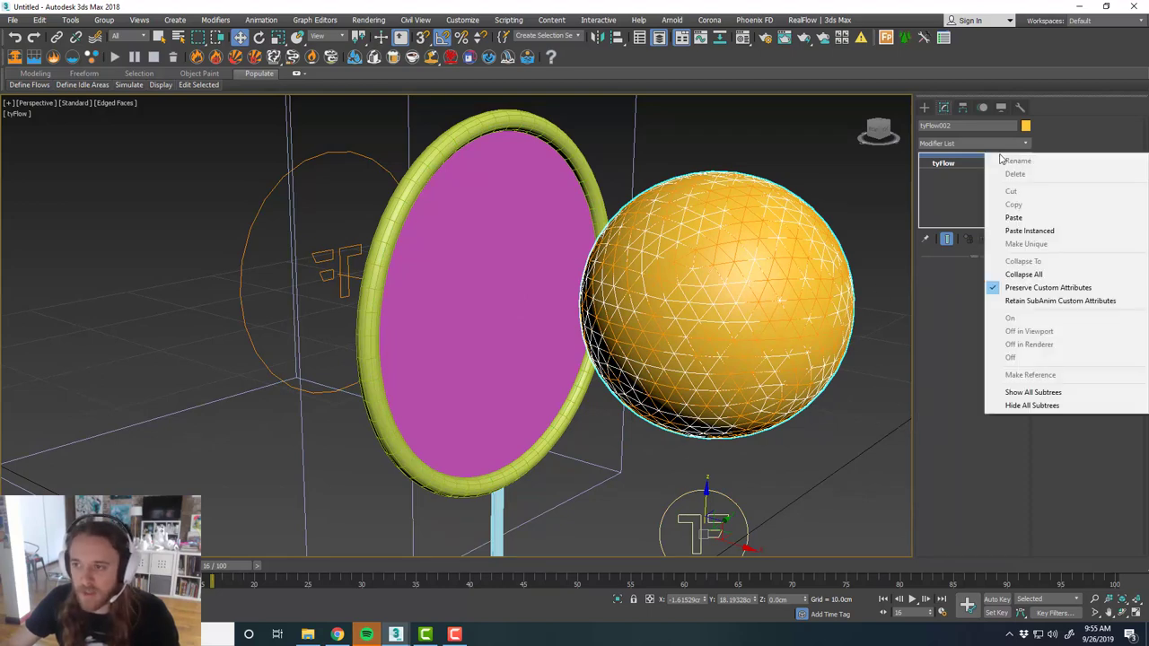
{"action": "left_click", "coordinate": [1026, 217]}
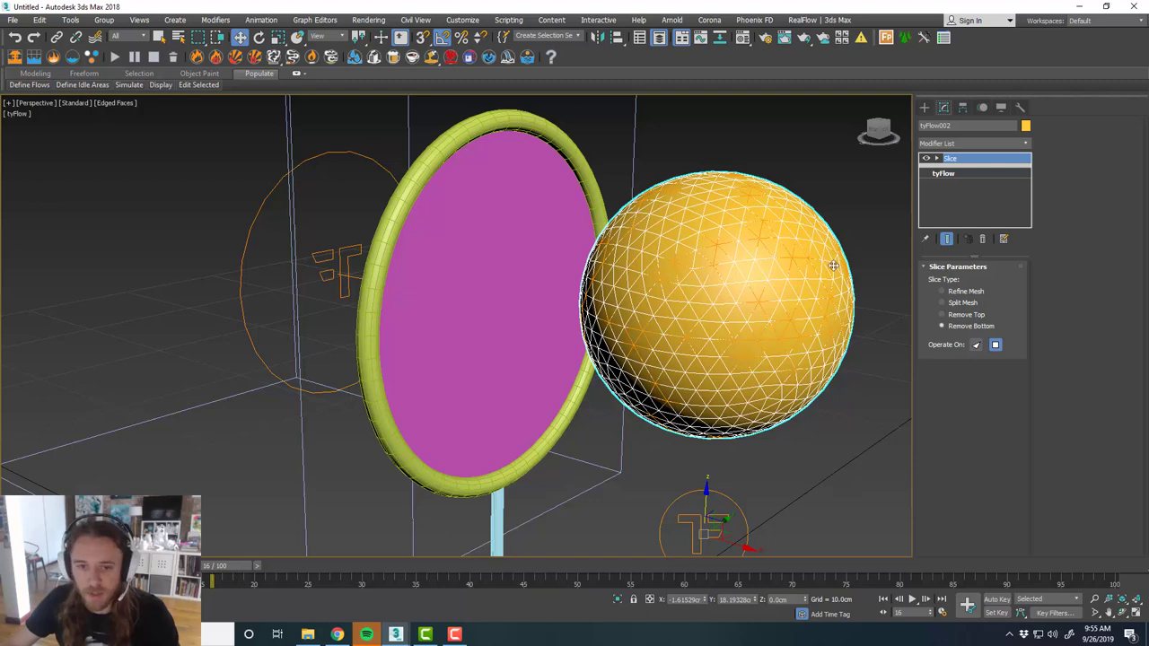
Scrub between frames 10 and 16 and examine how the sliced bubble emerges from the soap film.
{"action": "scroll", "coordinate": [731, 277], "scroll_direction": "down", "scroll_amount": 3}
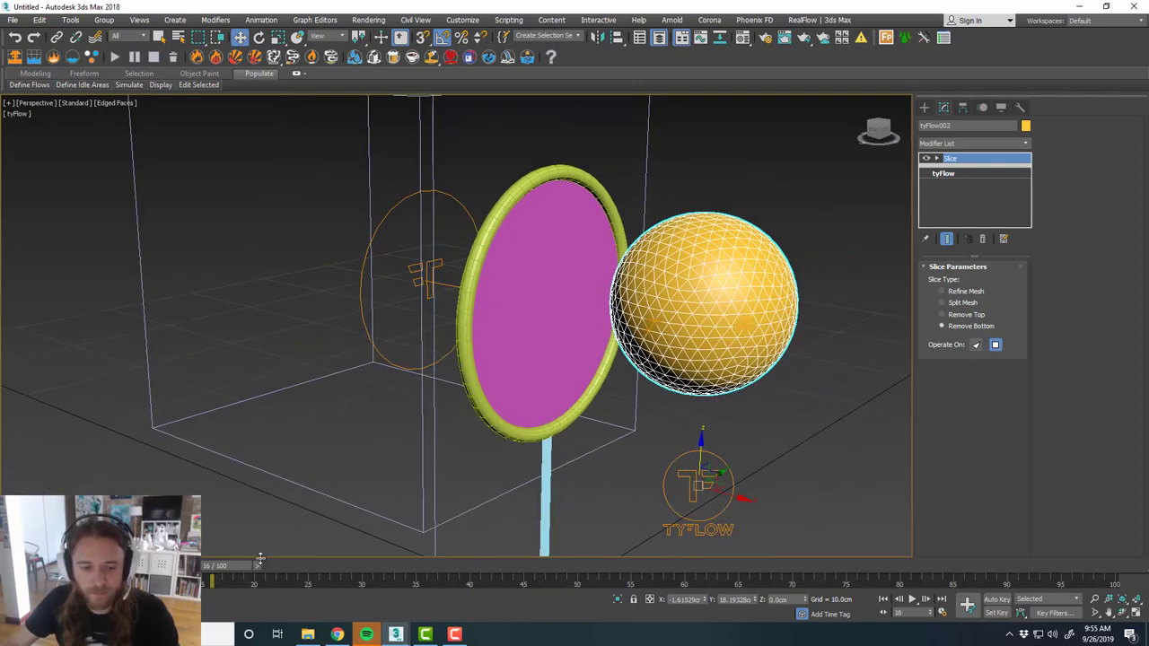
{"action": "mouse_move", "coordinate": [232, 567]}
{"action": "left_mouse_down"}
{"action": "mouse_move", "coordinate": [159, 566]}
{"action": "mouse_move", "coordinate": [219, 566]}
{"action": "left_mouse_up"}
{"action": "key", "text": "w"}
{"action": "middle_click_drag", "start_coordinate": [354, 473], "coordinate": [532, 438], "text": "alt"}
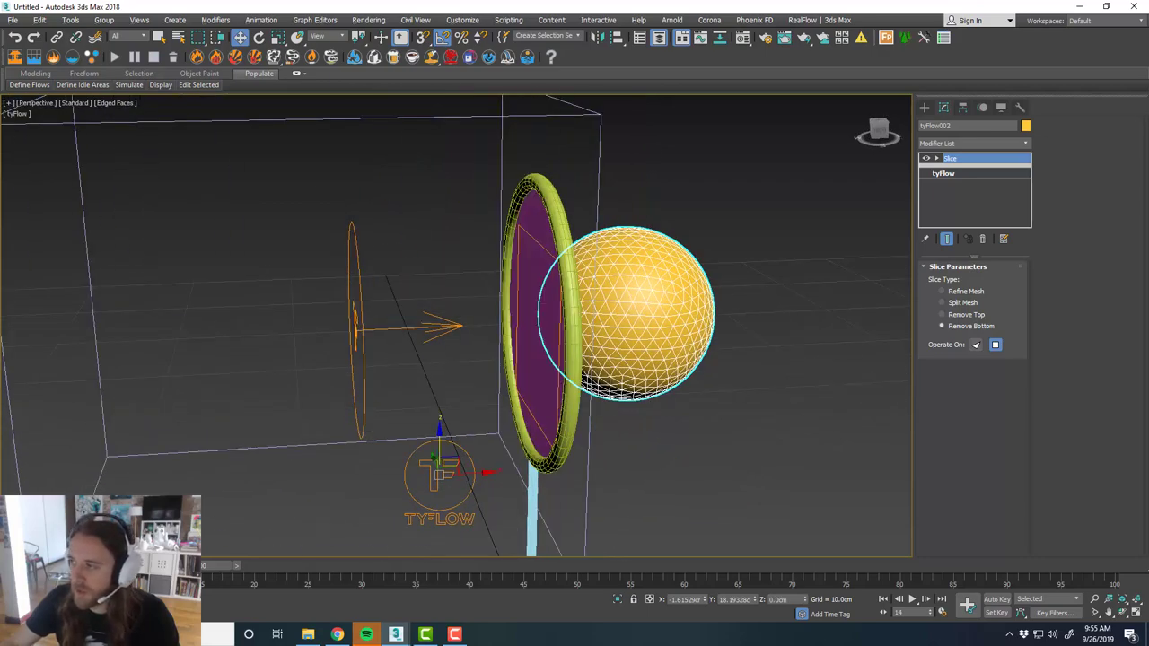
{"action": "middle_click_drag", "start_coordinate": [870, 343], "coordinate": [691, 395], "text": "alt"}
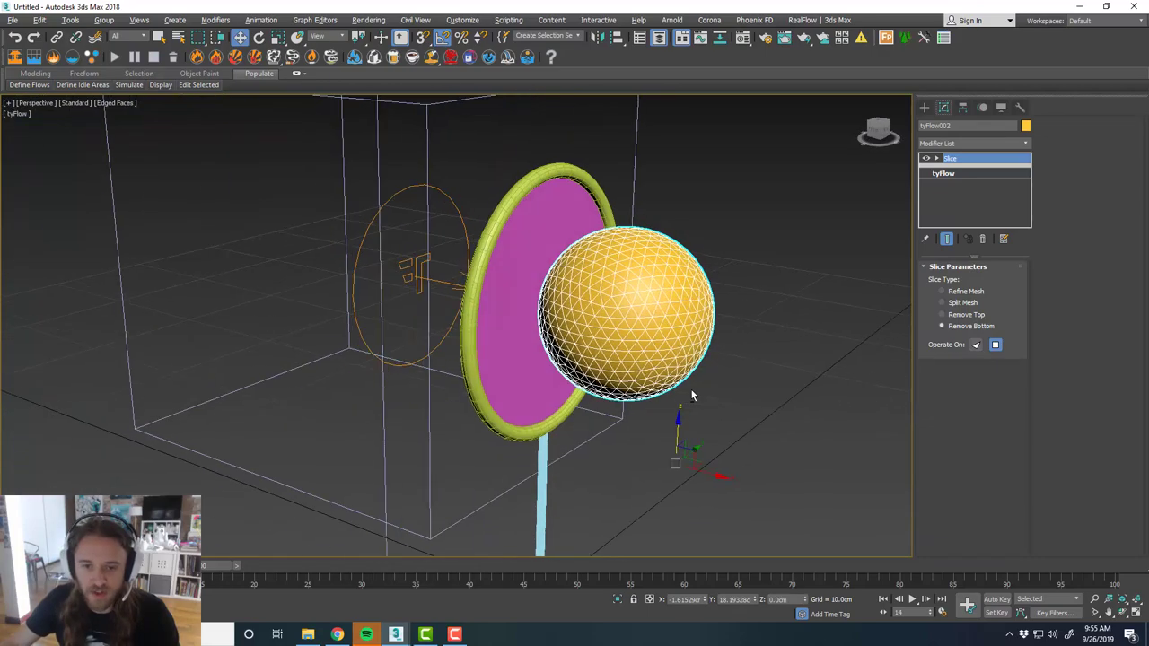
{"action": "left_click_drag", "start_coordinate": [201, 565], "coordinate": [158, 565]}
{"action": "key", "text": "w"}
{"action": "scroll", "coordinate": [544, 457], "scroll_direction": "up", "scroll_amount": 3}
{"action": "middle_click_drag", "start_coordinate": [591, 457], "coordinate": [638, 418], "text": "alt"}
{"action": "middle_click_drag", "start_coordinate": [517, 475], "coordinate": [482, 518]}
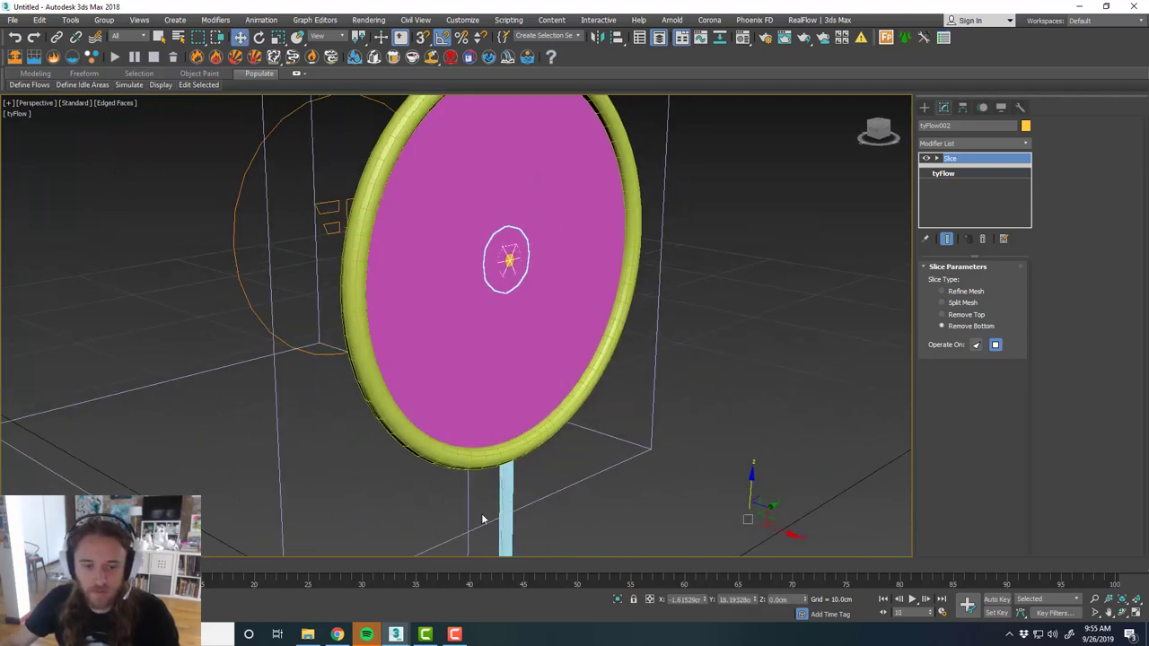
{"action": "left_click_drag", "start_coordinate": [158, 566], "coordinate": [179, 565]}
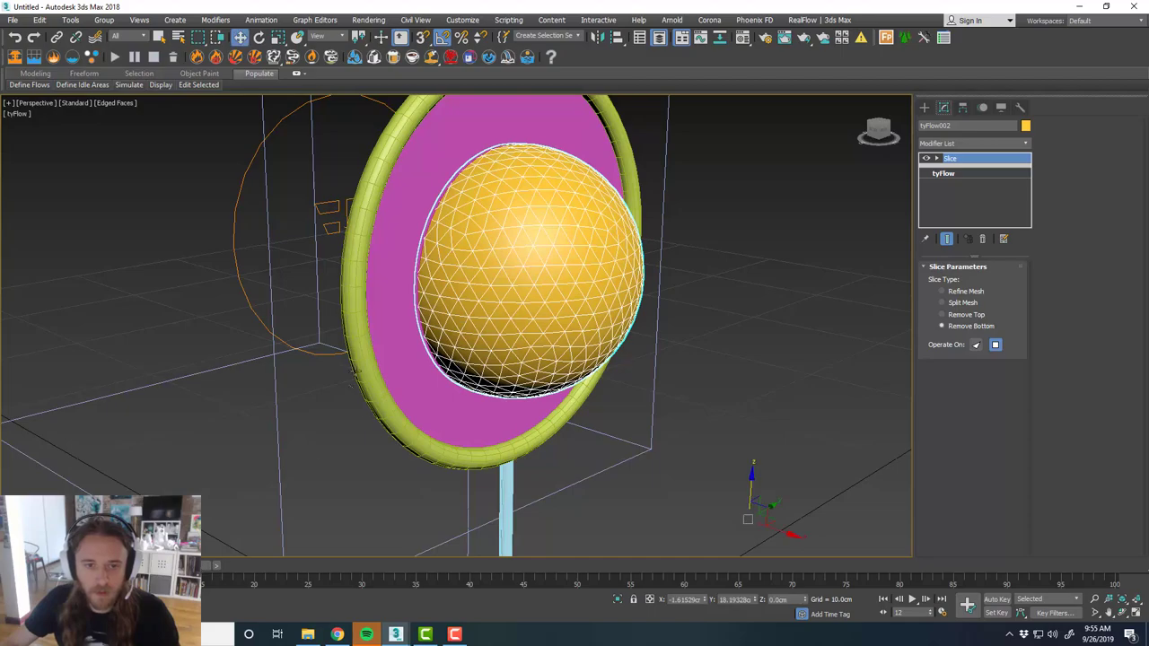
Inspect the open backs of the sliced bubbles from behind the wand ring, scrubbing to frame 20.
{"action": "left_click", "coordinate": [387, 326]}
{"action": "middle_click_drag", "start_coordinate": [387, 327], "coordinate": [671, 354], "text": "alt"}
{"action": "left_click", "coordinate": [644, 418]}
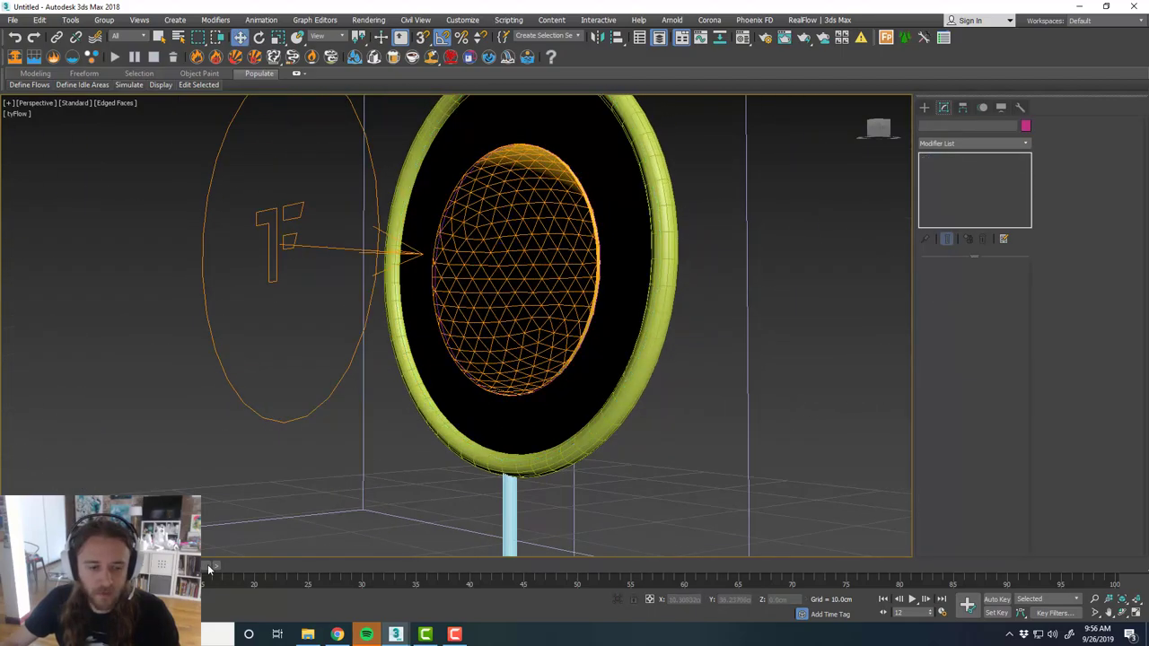
{"action": "left_click_drag", "start_coordinate": [208, 569], "coordinate": [286, 569]}
{"action": "middle_click_drag", "start_coordinate": [474, 416], "coordinate": [544, 393], "text": "alt"}
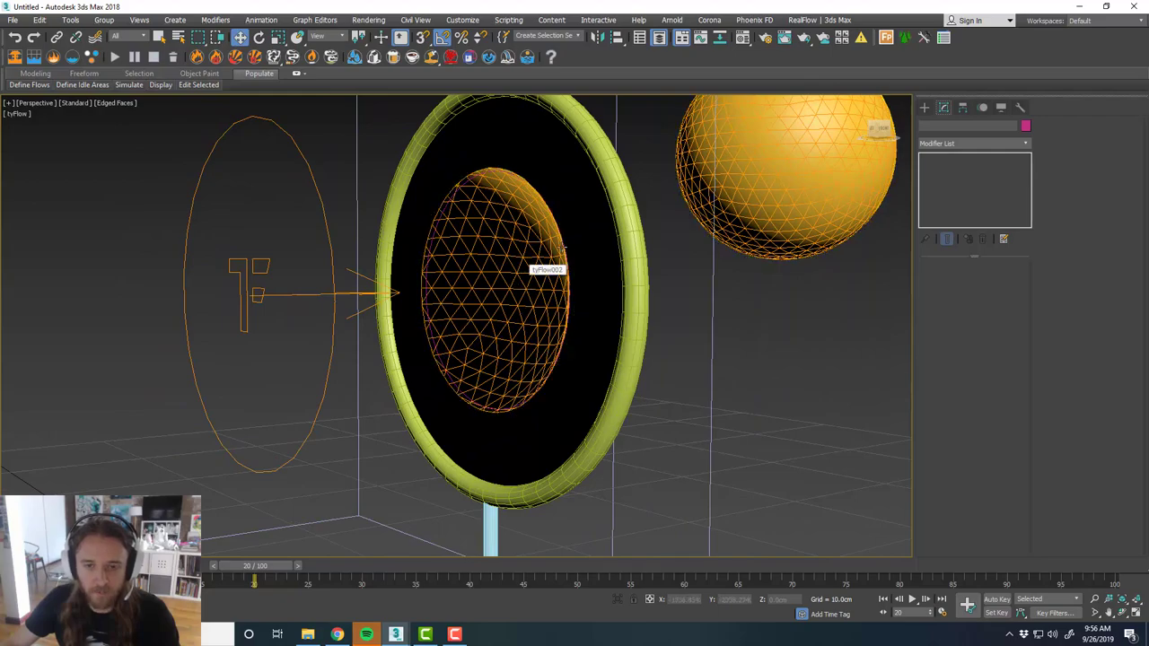
In the Top view, move tyFlow002's Slice plane slightly along X to the centre of the wand ring's thickness.
{"action": "left_click", "coordinate": [536, 257]}
{"action": "middle_click_drag", "start_coordinate": [536, 256], "coordinate": [613, 317], "text": "alt"}
{"action": "key", "text": "alt+w"}
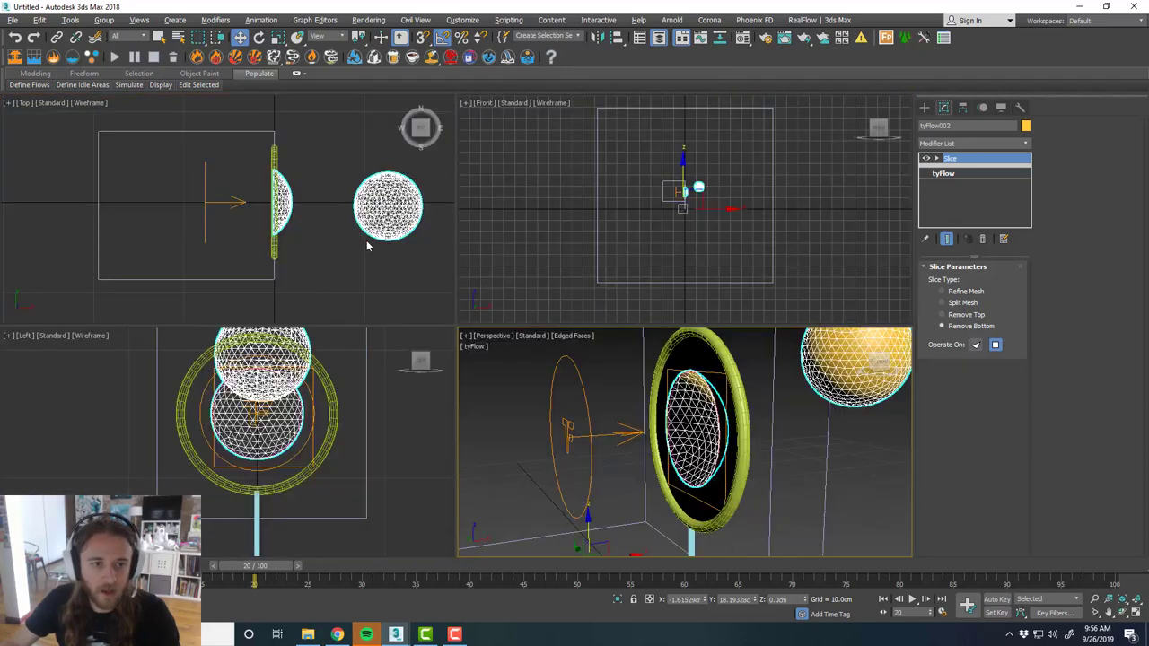
{"action": "key", "text": "alt+w"}
{"action": "scroll", "coordinate": [546, 263], "scroll_direction": "up", "scroll_amount": 5}
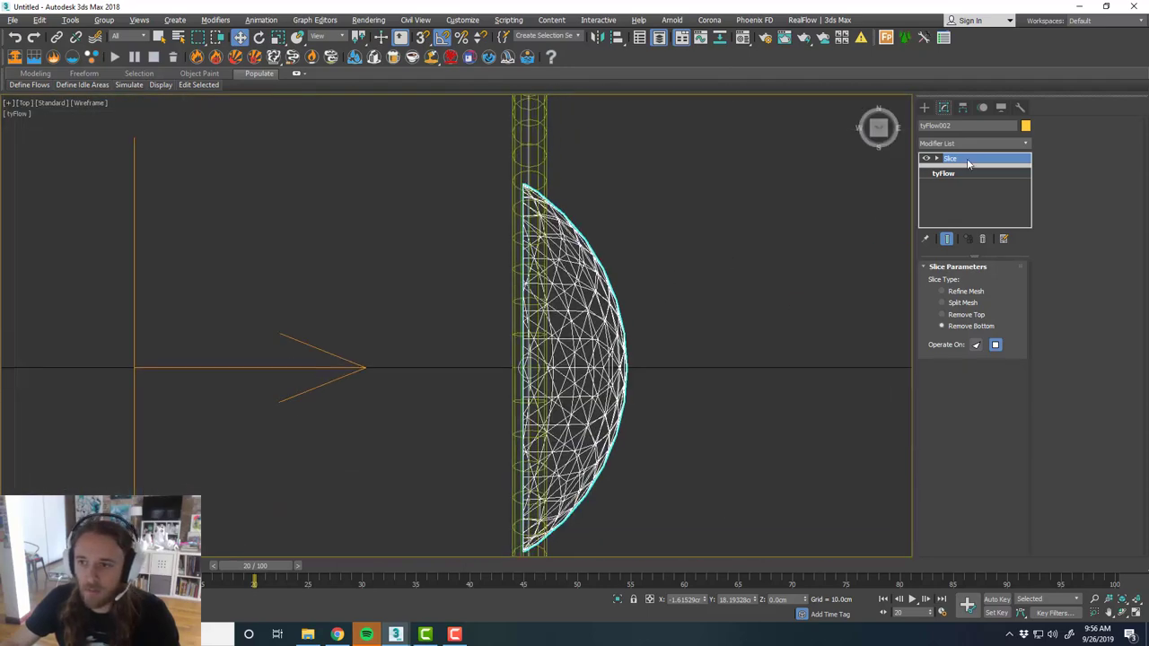
{"action": "scroll", "coordinate": [552, 390], "scroll_direction": "up", "scroll_amount": 5}
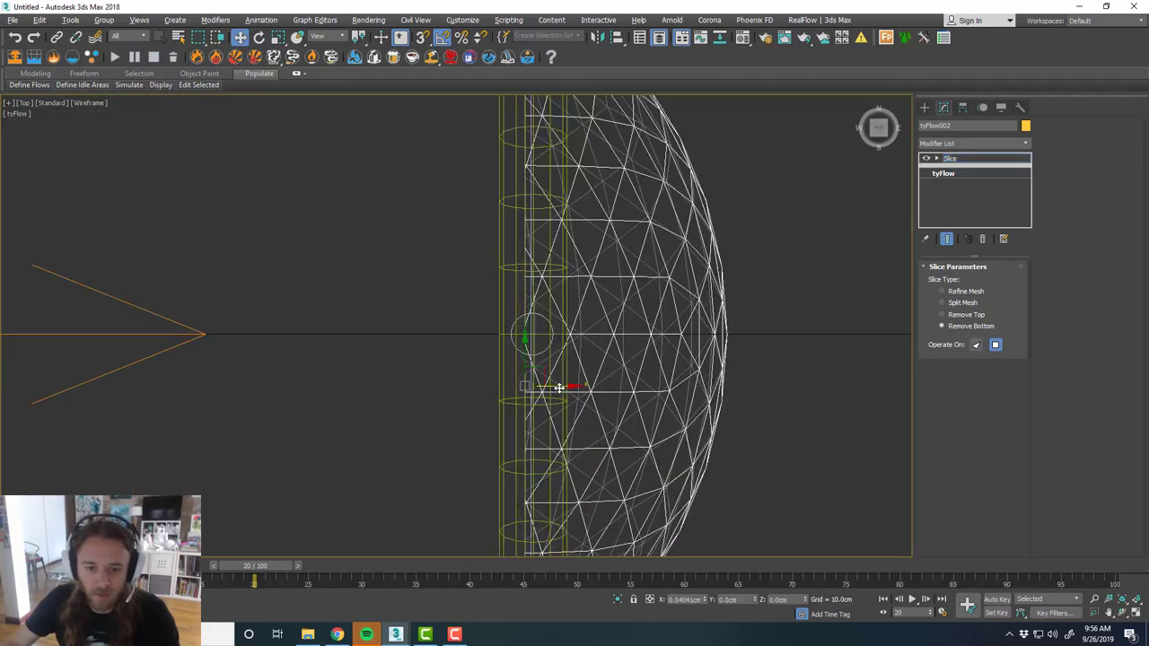
{"action": "left_click_drag", "start_coordinate": [558, 388], "coordinate": [566, 387]}
{"action": "left_click", "coordinate": [958, 157]}
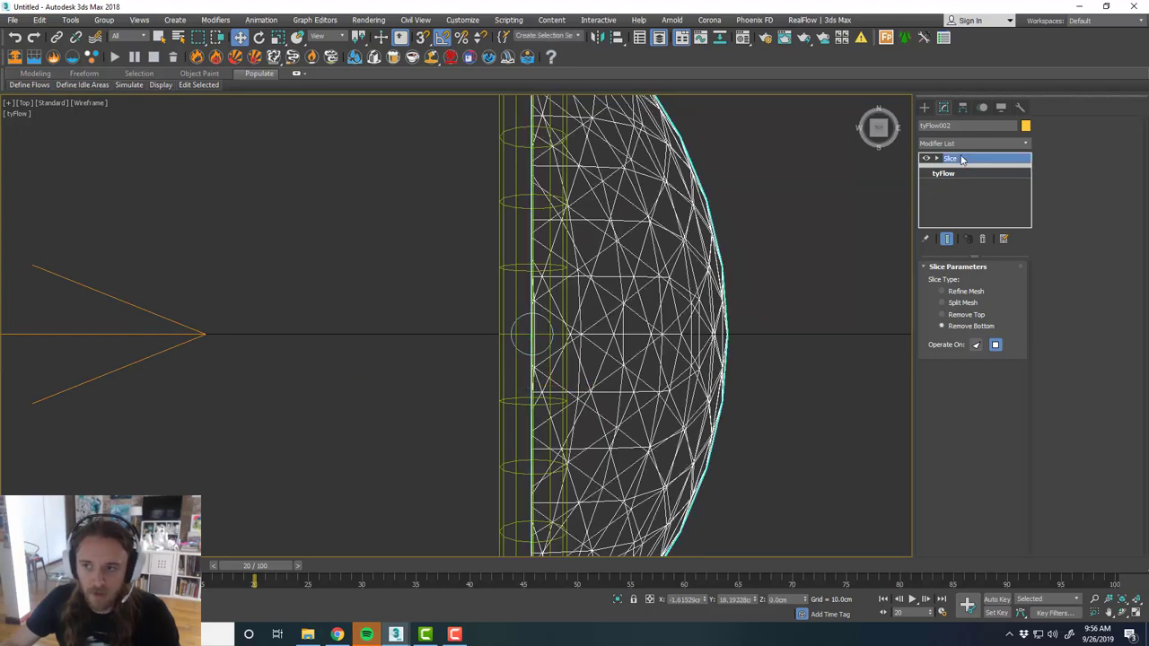
Return to the Perspective view and scrub to frame 40 to review the bubbles leaving the wand.
{"action": "middle_click_drag", "start_coordinate": [785, 301], "coordinate": [754, 286]}
{"action": "key", "text": "alt+w"}
{"action": "middle_click", "coordinate": [768, 404]}
{"action": "key", "text": "alt+w"}
{"action": "middle_click_drag", "start_coordinate": [707, 368], "coordinate": [708, 365], "text": "alt"}
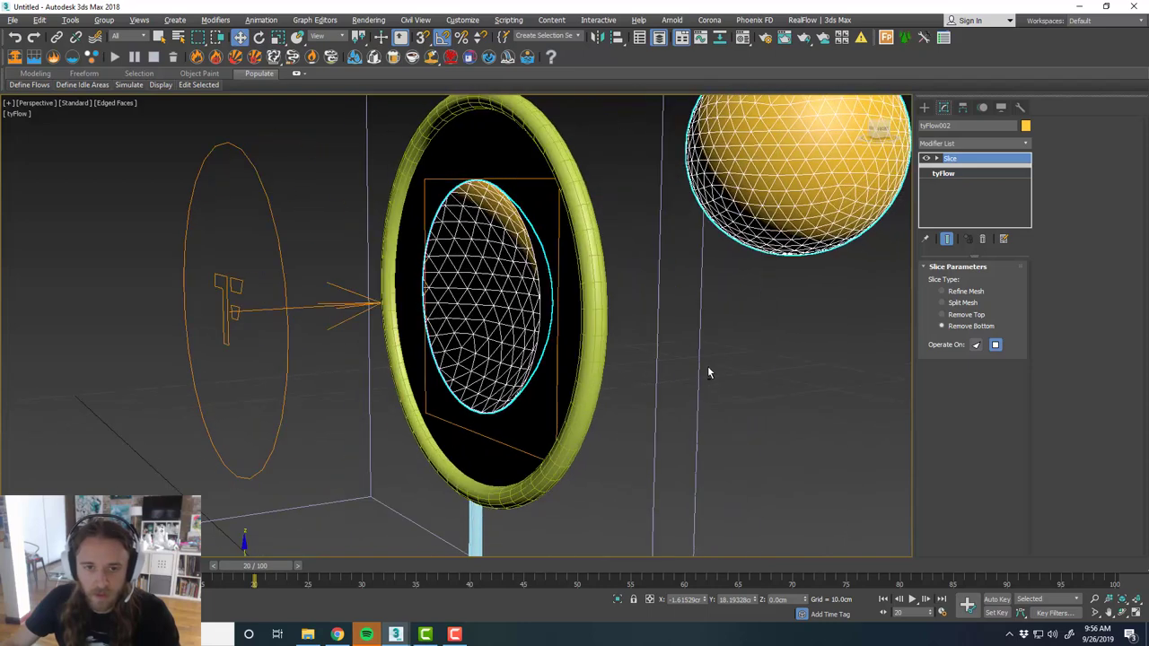
{"action": "left_click_drag", "start_coordinate": [263, 571], "coordinate": [482, 554]}
{"action": "scroll", "coordinate": [592, 363], "scroll_direction": "down", "scroll_amount": 2}
{"action": "scroll", "coordinate": [592, 362], "scroll_direction": "down", "scroll_amount": 2}
{"action": "middle_click_drag", "start_coordinate": [591, 363], "coordinate": [573, 314], "text": "alt"}
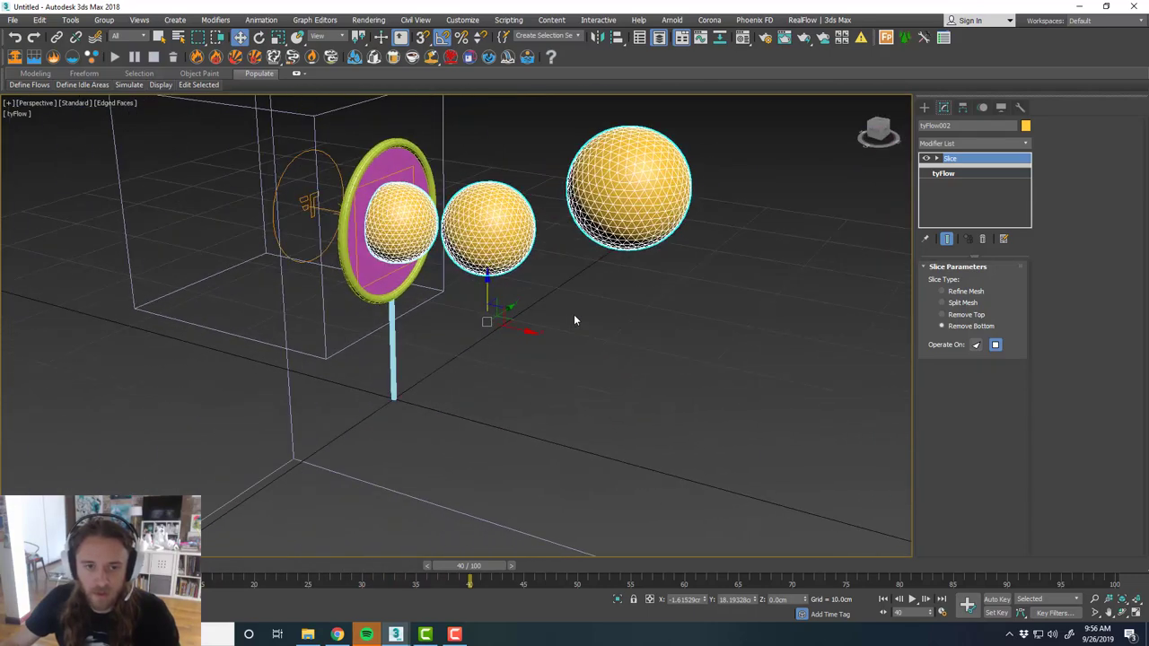
Deselect the bubbles and turn off Edged Faces in the Perspective view.
{"action": "left_click", "coordinate": [573, 314]}
{"action": "scroll", "coordinate": [514, 271], "scroll_direction": "up", "scroll_amount": 2}
{"action": "middle_click_drag", "start_coordinate": [514, 271], "coordinate": [540, 319]}
{"action": "scroll", "coordinate": [539, 319], "scroll_direction": "down", "scroll_amount": 2}
{"action": "scroll", "coordinate": [610, 366], "scroll_direction": "up", "scroll_amount": 3}
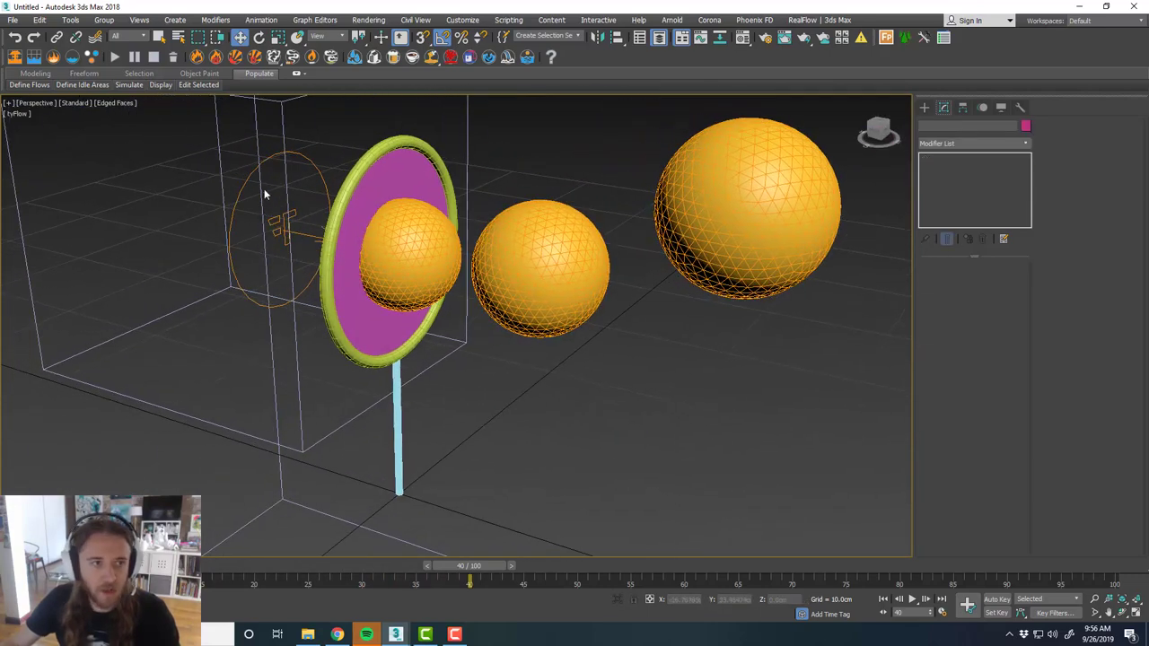
{"action": "left_click", "coordinate": [105, 102]}
{"action": "left_click", "coordinate": [135, 232]}
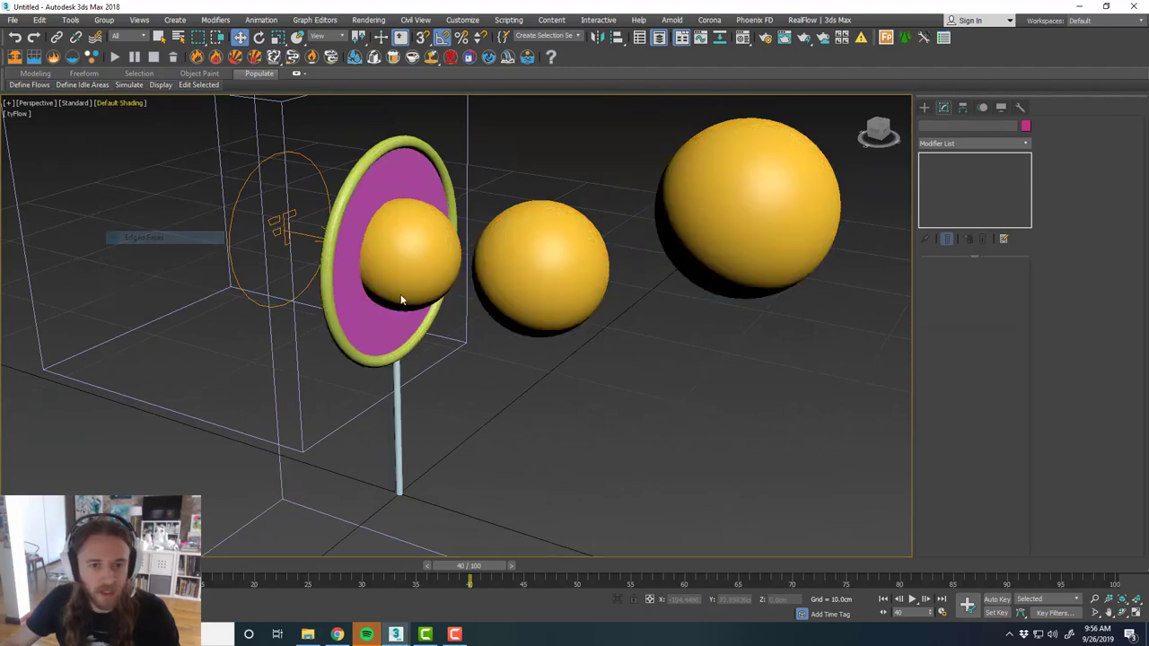
{"action": "middle_click_drag", "start_coordinate": [710, 333], "coordinate": [616, 348]}
Create a tyMesher on the ground in front of the wand, beneath the bubbles.
{"action": "left_click", "coordinate": [925, 107]}
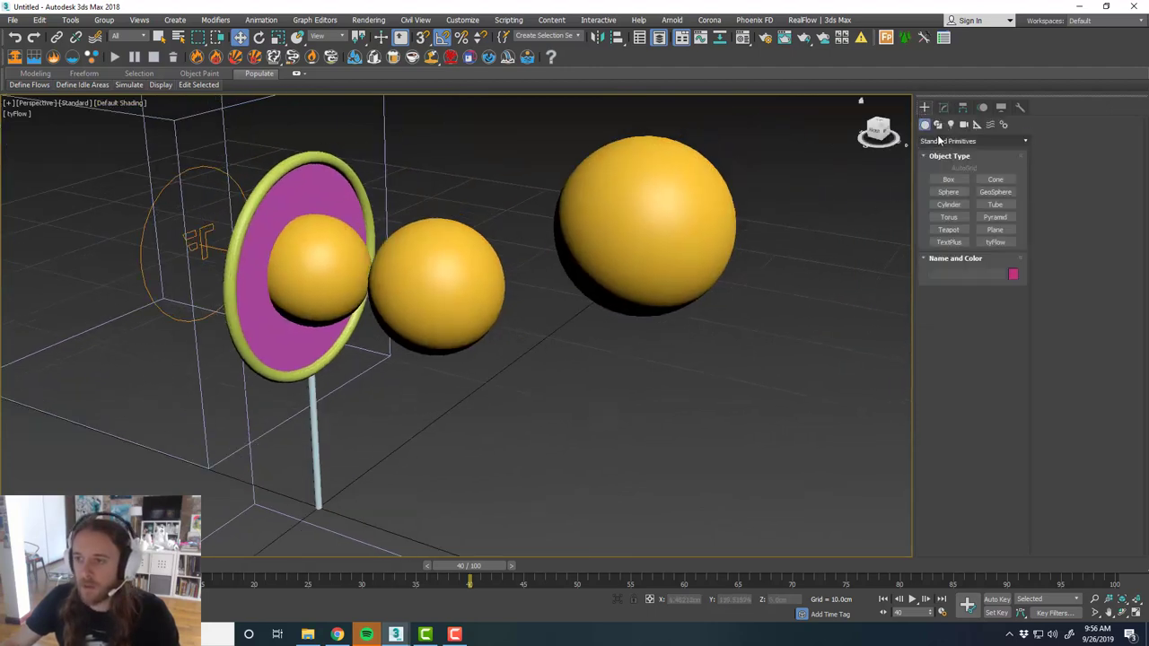
{"action": "left_click", "coordinate": [979, 146]}
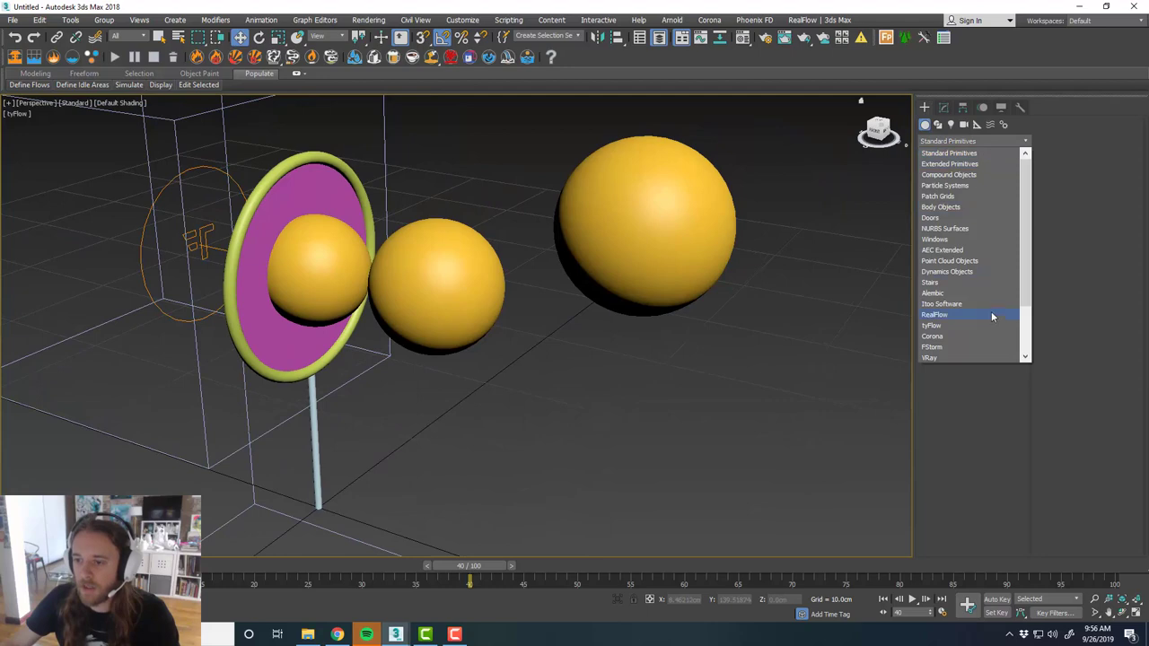
{"action": "left_click", "coordinate": [989, 326]}
{"action": "left_click", "coordinate": [995, 180]}
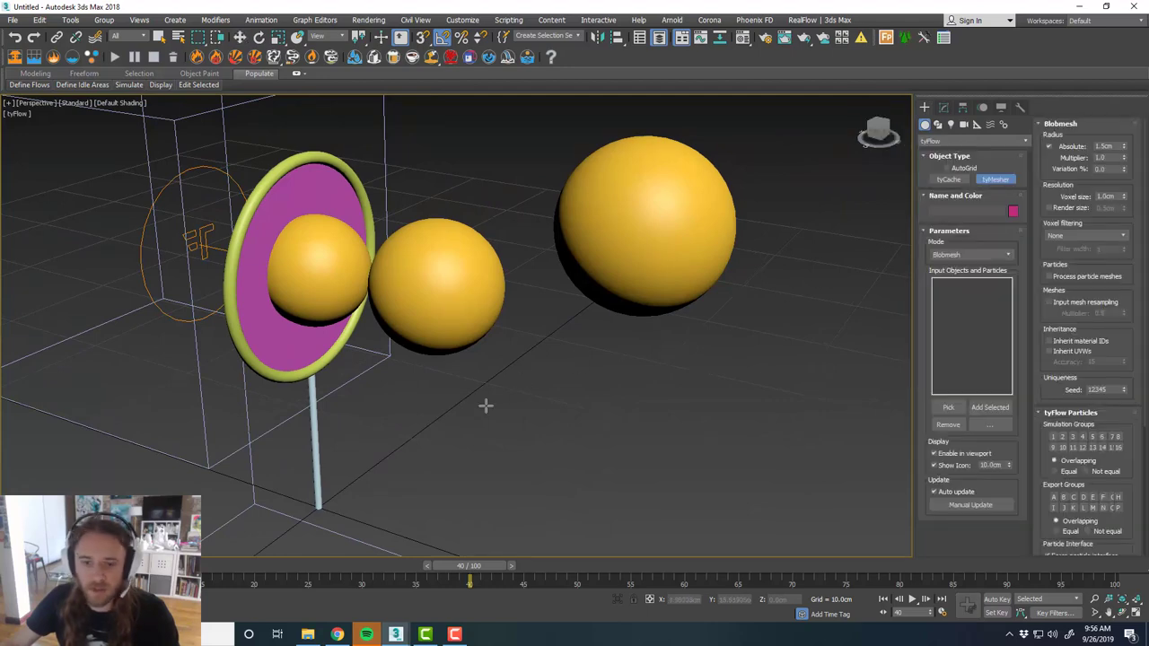
{"action": "left_click_drag", "start_coordinate": [482, 403], "coordinate": [506, 376]}
{"action": "scroll", "coordinate": [558, 335], "scroll_direction": "down", "scroll_amount": 3}
{"action": "middle_click_drag", "start_coordinate": [558, 341], "coordinate": [549, 364]}
{"action": "right_click", "coordinate": [534, 369]}
{"action": "scroll", "coordinate": [512, 369], "scroll_direction": "up", "scroll_amount": 3}
{"action": "scroll", "coordinate": [510, 369], "scroll_direction": "down", "scroll_amount": 3}
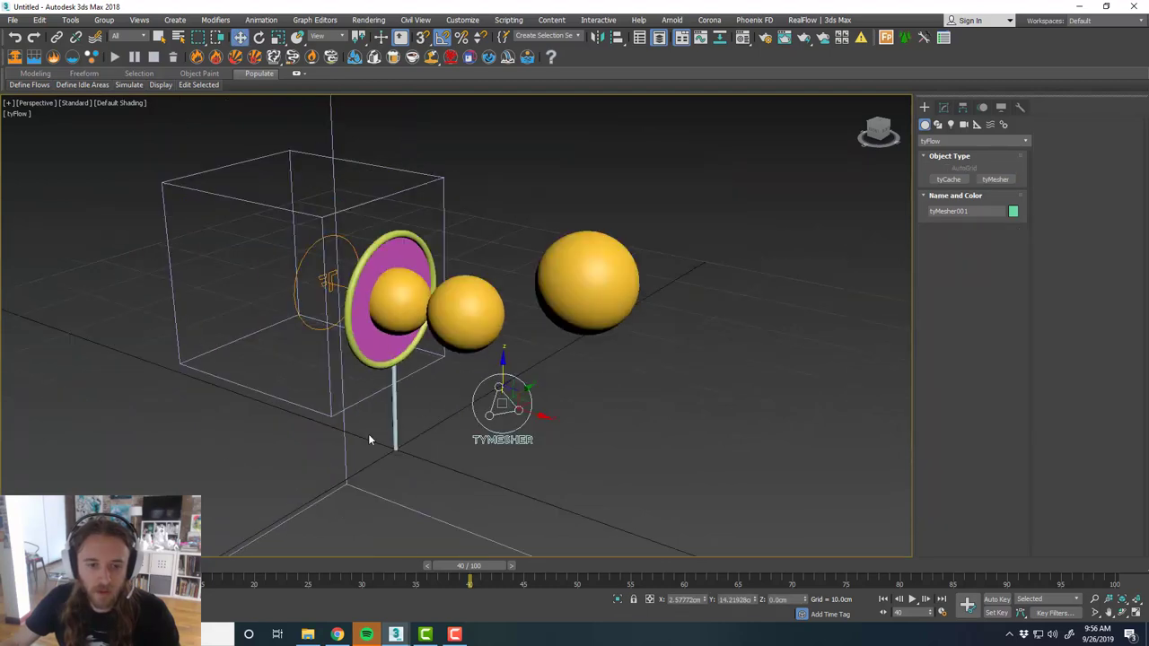
{"action": "left_click", "coordinate": [398, 299]}
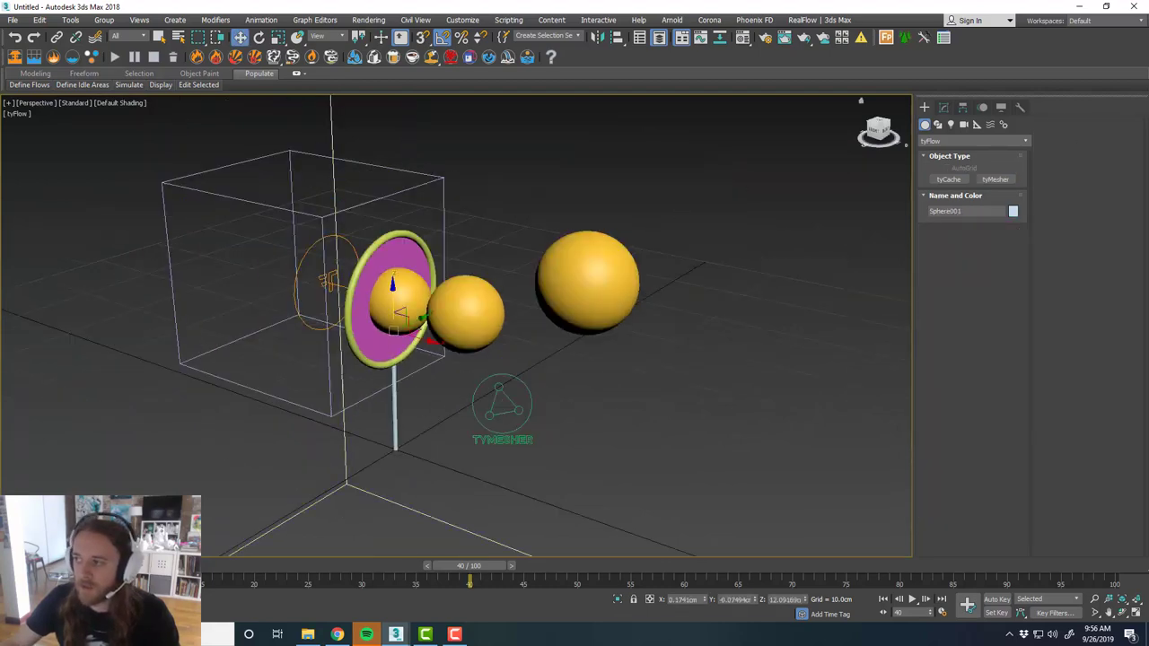
{"action": "mouse_move", "coordinate": [576, 356]}
{"action": "middle_mouse_down"}
{"action": "mouse_move", "coordinate": [595, 362]}
{"action": "mouse_move", "coordinate": [560, 354]}
{"action": "mouse_move", "coordinate": [573, 354]}
{"action": "middle_mouse_up"}
{"action": "scroll", "coordinate": [541, 355], "scroll_direction": "up", "scroll_amount": 3}
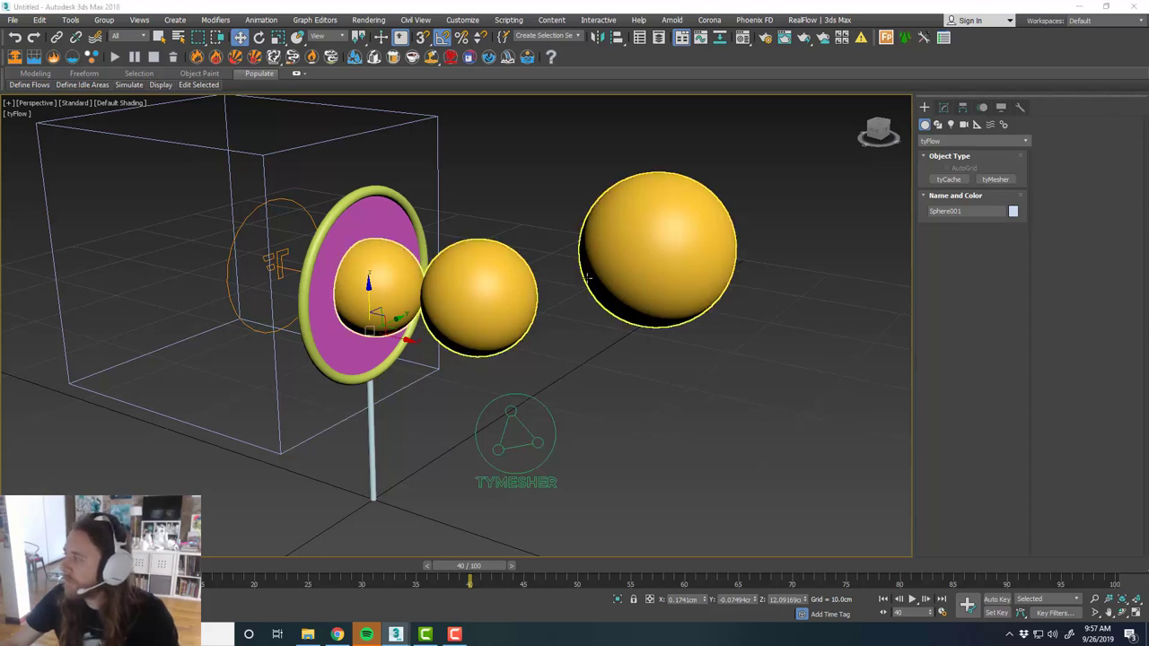
{"action": "scroll", "coordinate": [736, 292], "scroll_direction": "down", "scroll_amount": 5}
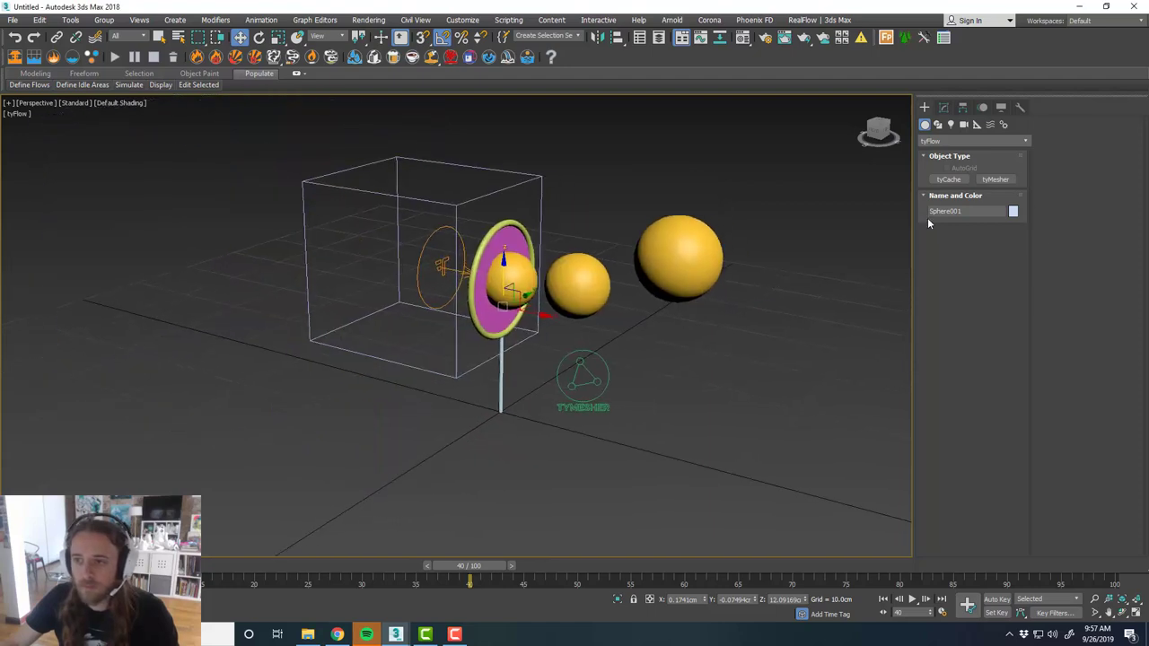
{"action": "left_click", "coordinate": [627, 364]}
{"action": "scroll", "coordinate": [593, 373], "scroll_direction": "up", "scroll_amount": 4}
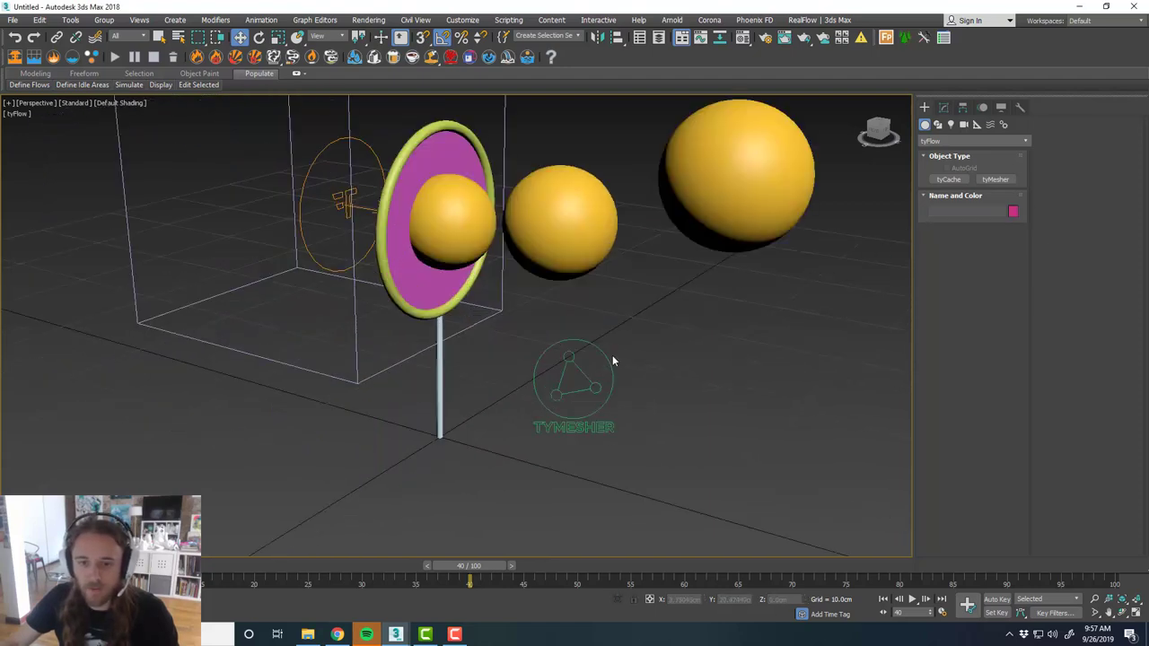
Select the tyMesher helper beneath the bubbles.
{"action": "left_click", "coordinate": [590, 375]}
{"action": "middle_click_drag", "start_coordinate": [617, 324], "coordinate": [610, 333], "text": "alt"}
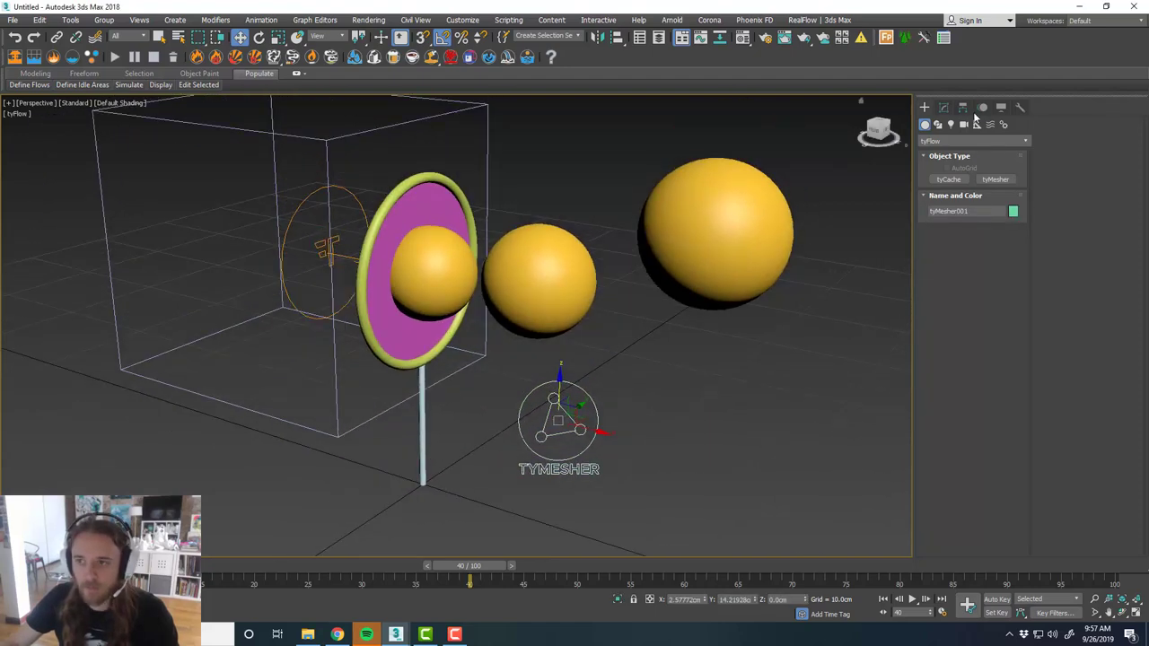
{"action": "middle_click_drag", "start_coordinate": [730, 280], "coordinate": [725, 280]}
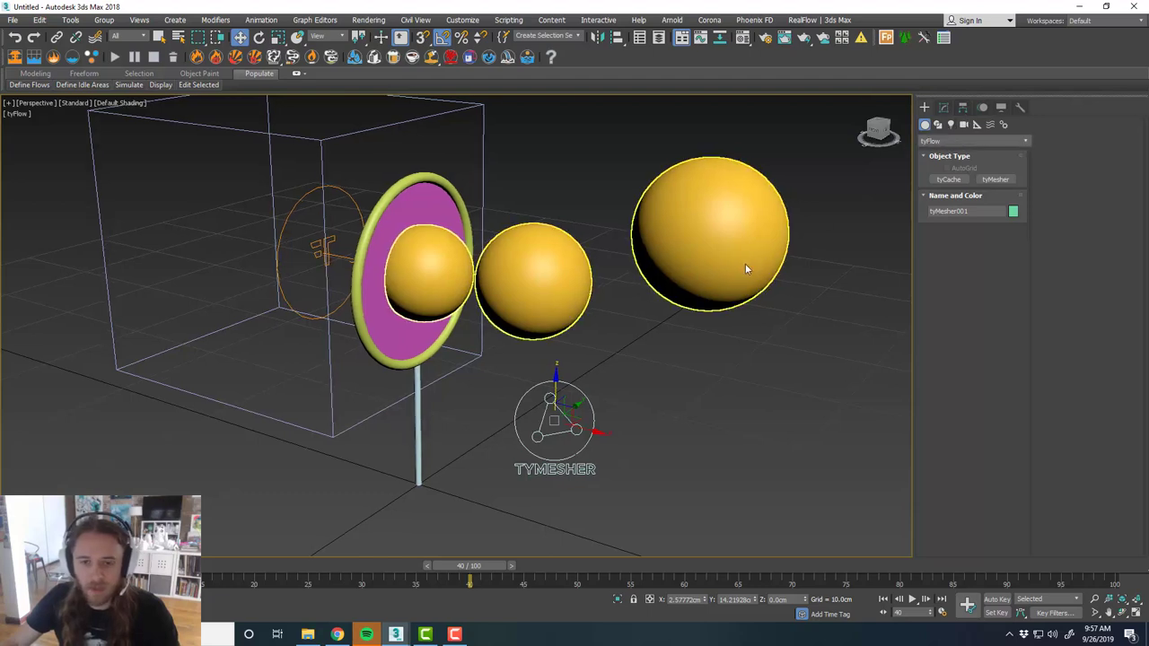
Start saving the scene and copy the path of the BubbleBlow_01 project folder from File Explorer.
{"action": "key", "text": "ctrl+s"}
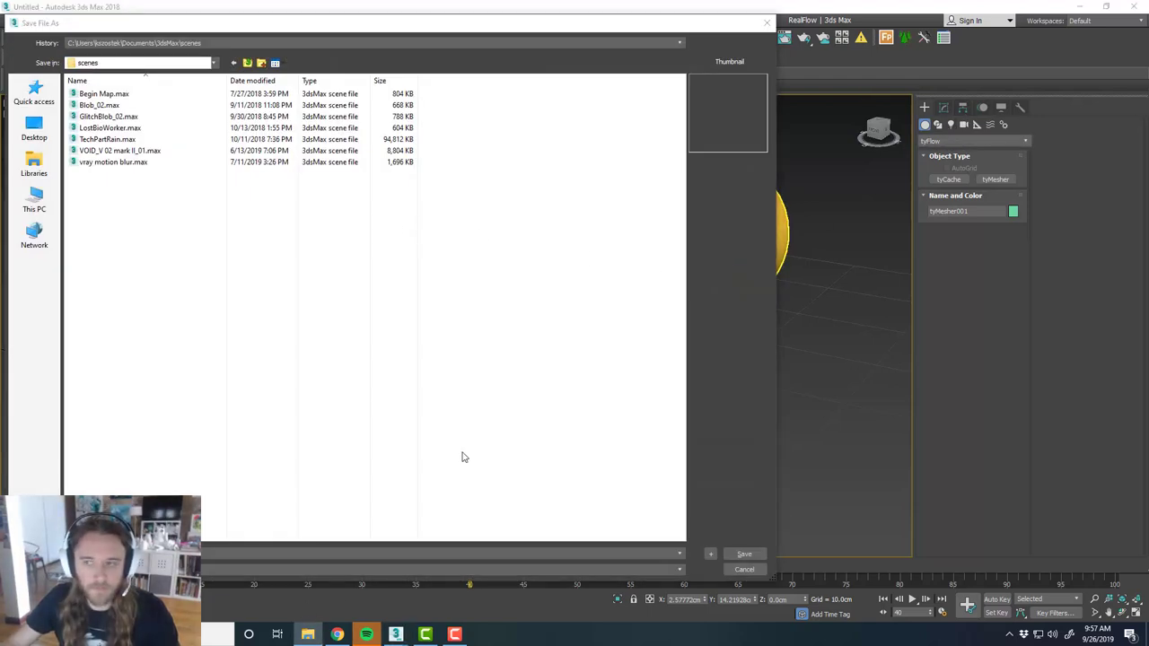
{"action": "left_click_drag", "start_coordinate": [1148, 53], "coordinate": [679, 54]}
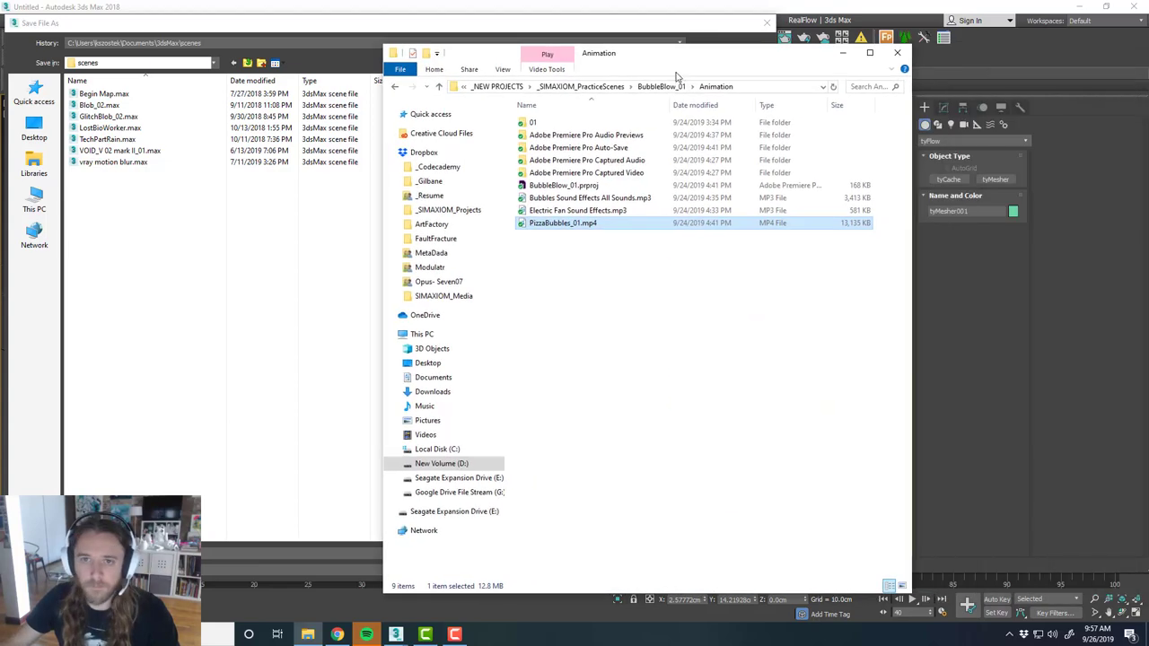
{"action": "left_click", "coordinate": [669, 88]}
{"action": "left_click", "coordinate": [669, 88]}
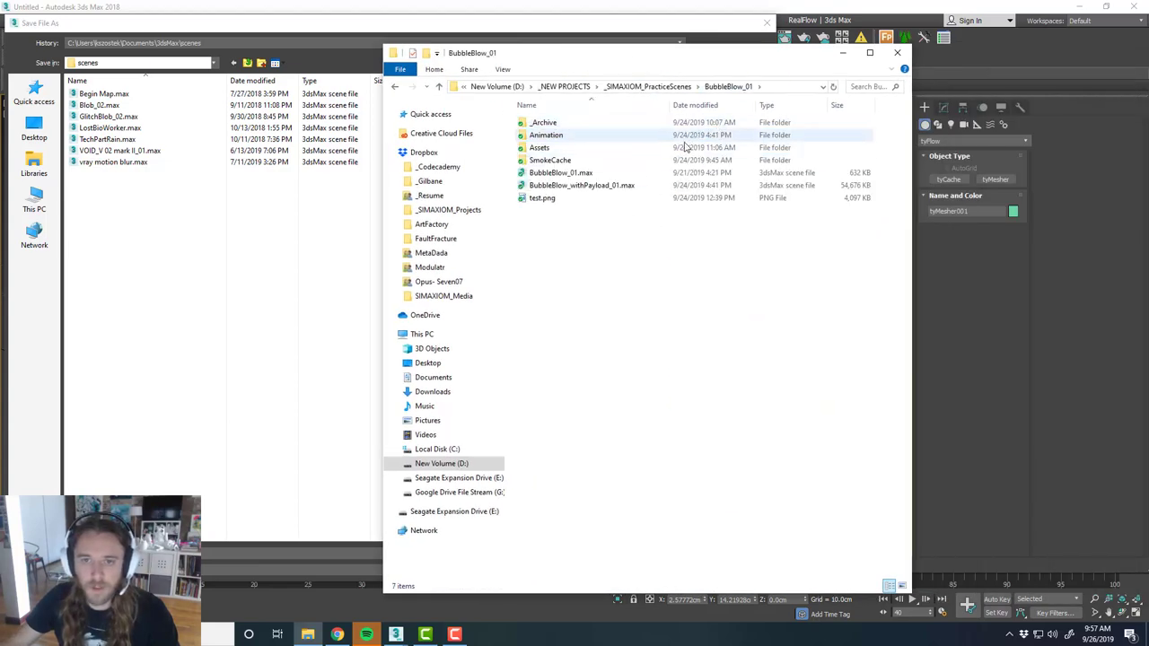
{"action": "left_click", "coordinate": [786, 86]}
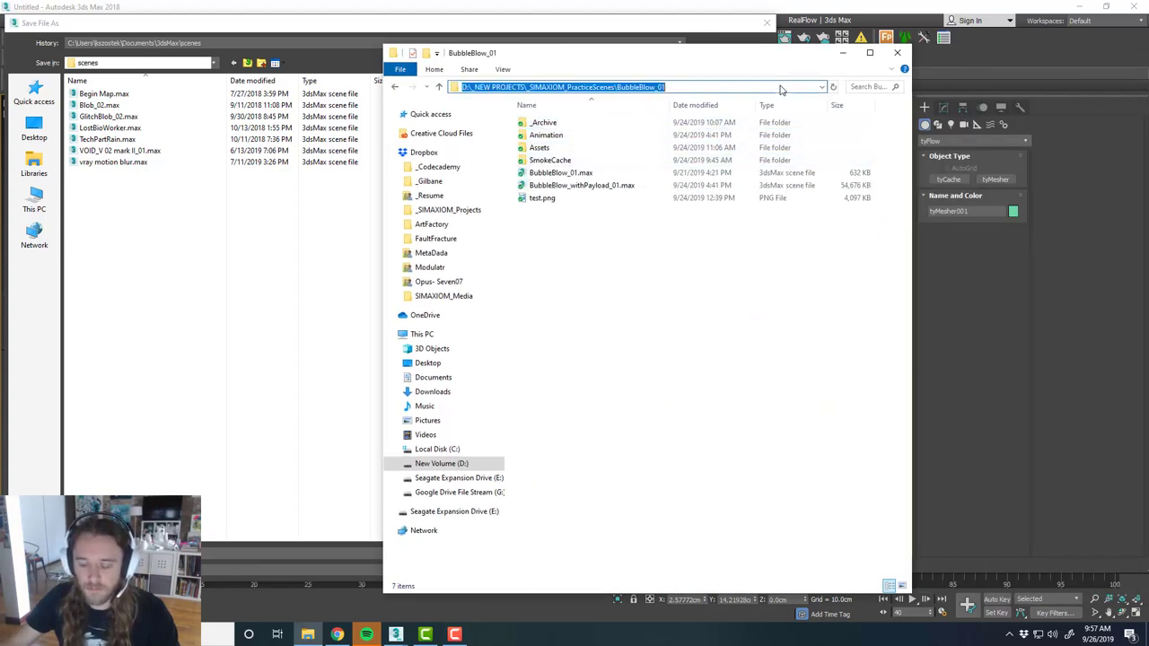
{"action": "left_click", "coordinate": [677, 291]}
Go to the copied BubbleBlow_01 folder path and save the scene there as Bubble_Tut.max.
{"action": "left_click", "coordinate": [255, 554]}
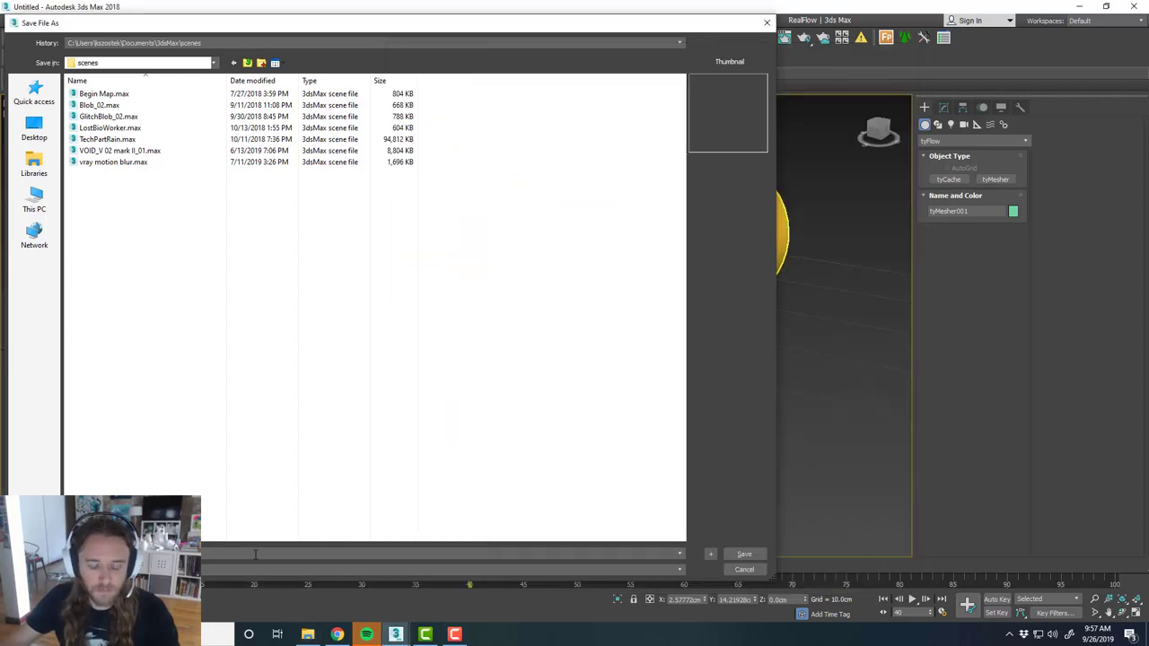
{"action": "key", "text": "ctrl+v"}
{"action": "key", "text": "Return"}
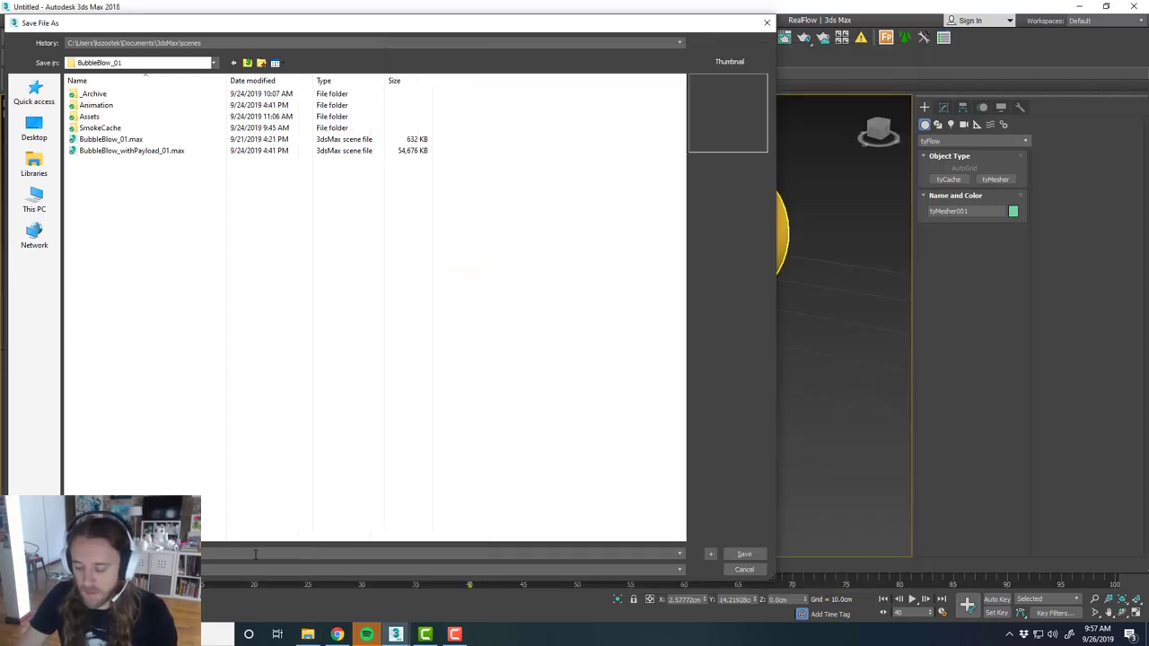
{"action": "type", "text": "Ba"}
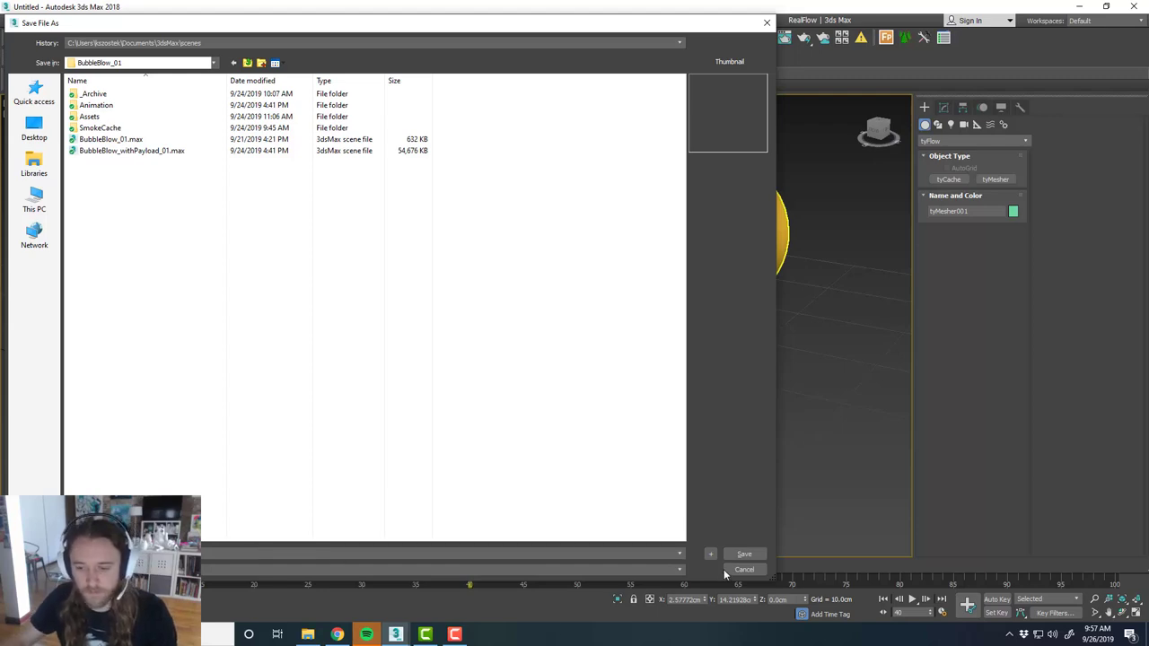
{"action": "left_click", "coordinate": [744, 555]}
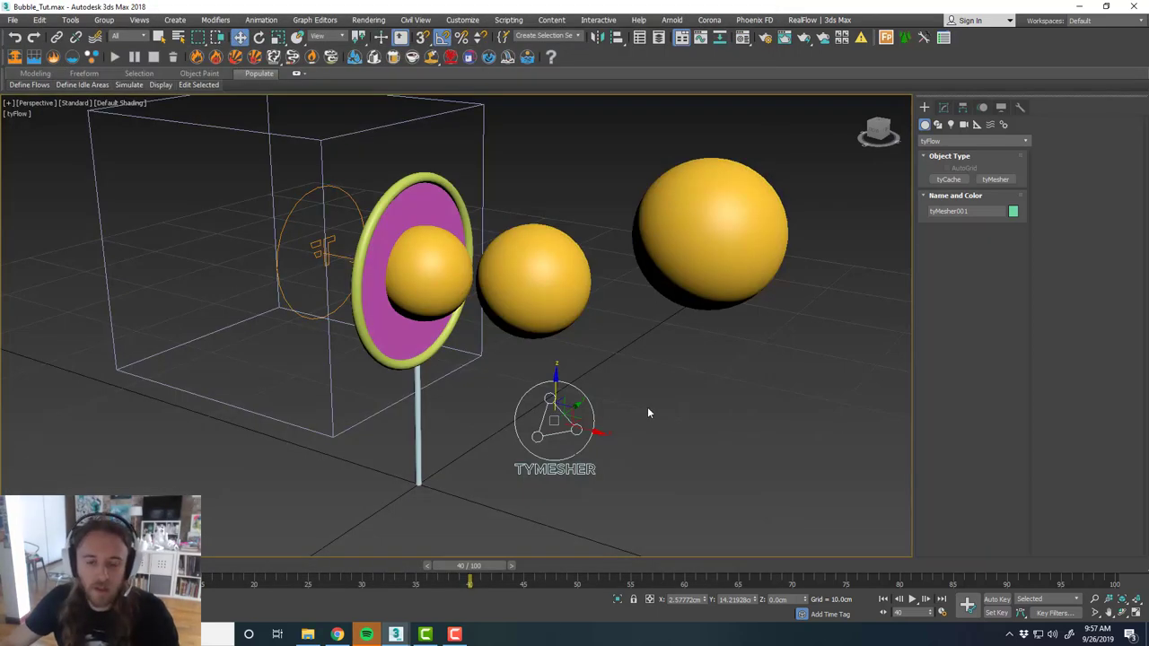
Add the tyFlow002 bubbles and the SoapFilm object as inputs of the tyMesher.
{"action": "left_click", "coordinate": [945, 108]}
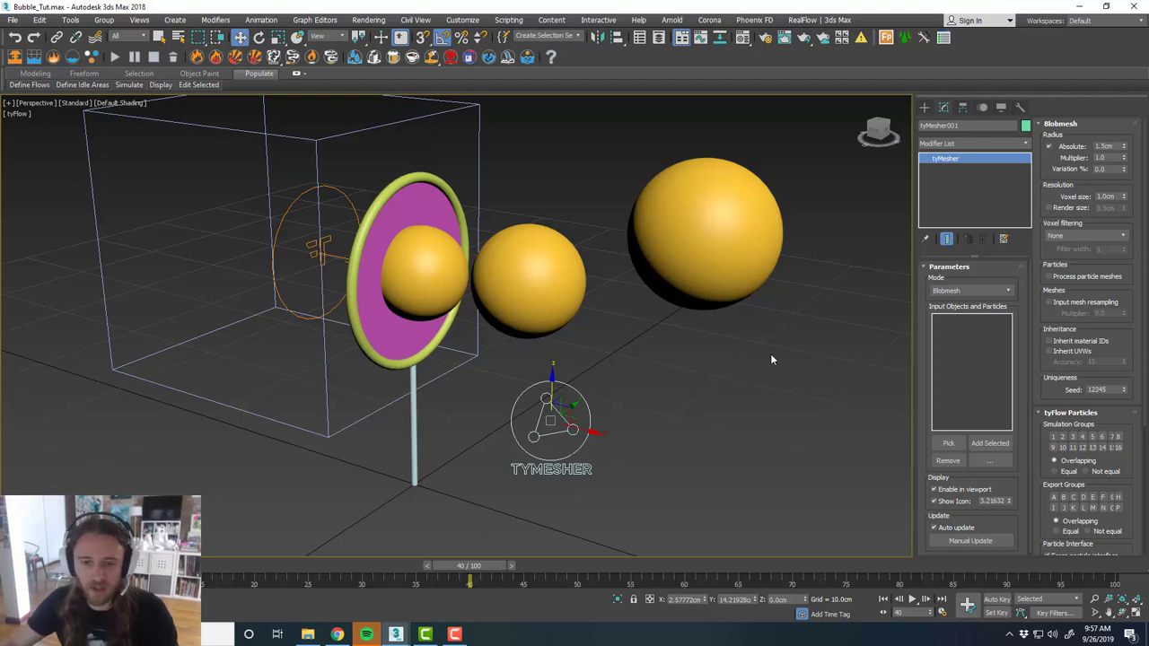
{"action": "middle_click_drag", "start_coordinate": [767, 365], "coordinate": [733, 367], "text": "alt"}
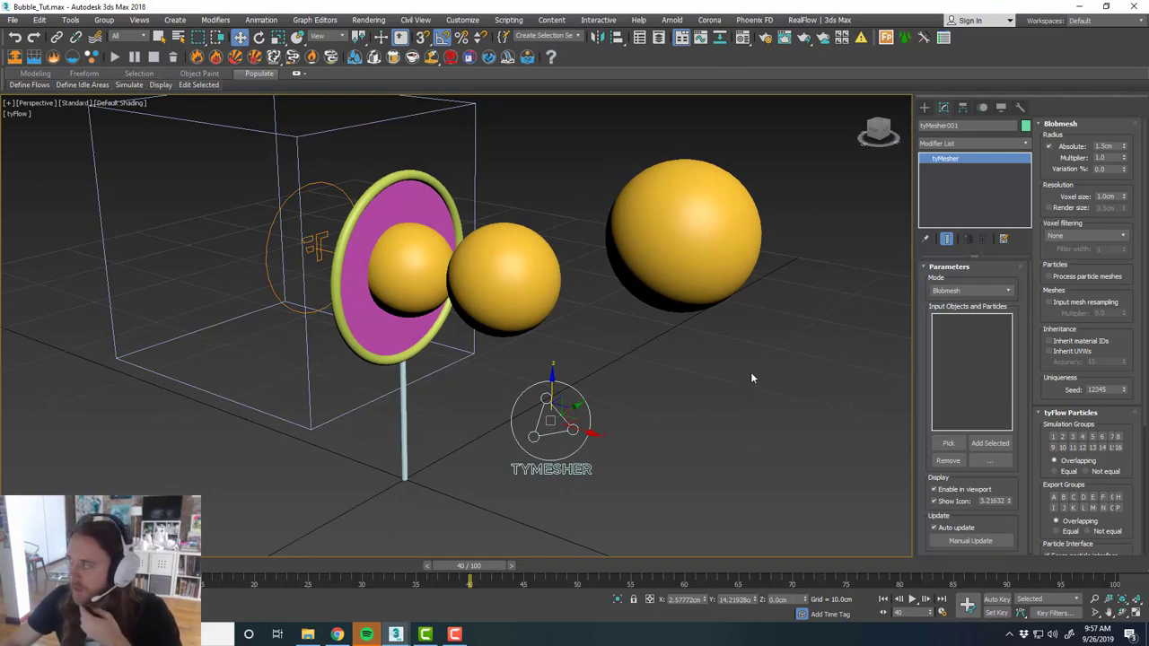
{"action": "left_click", "coordinate": [948, 442]}
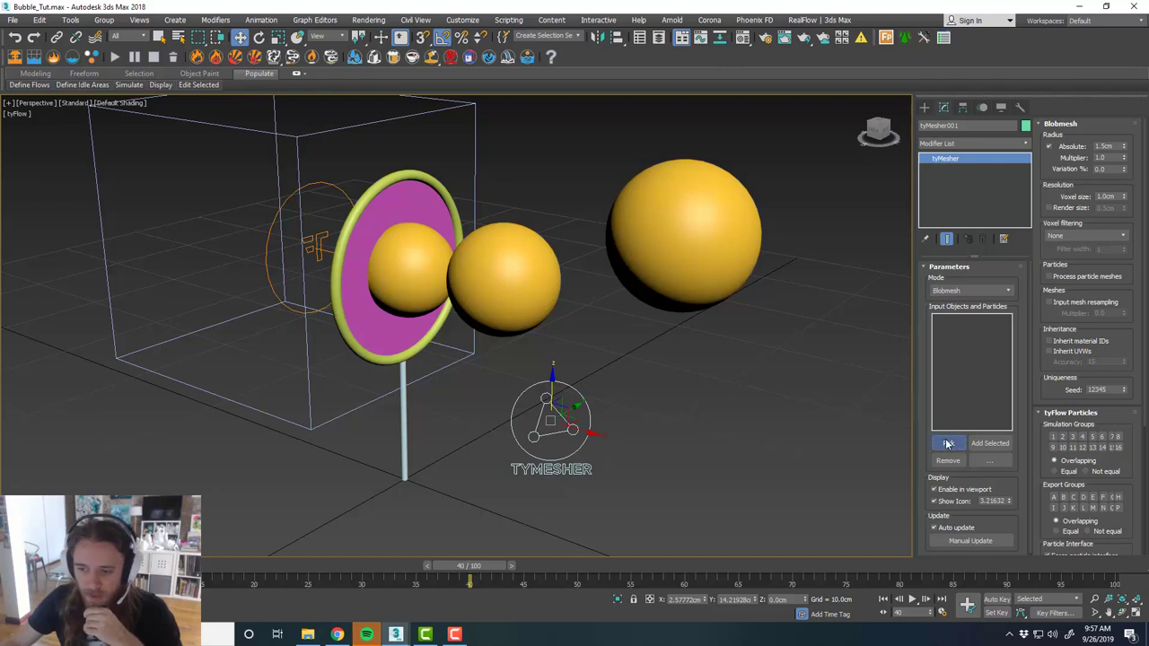
{"action": "left_click", "coordinate": [715, 243]}
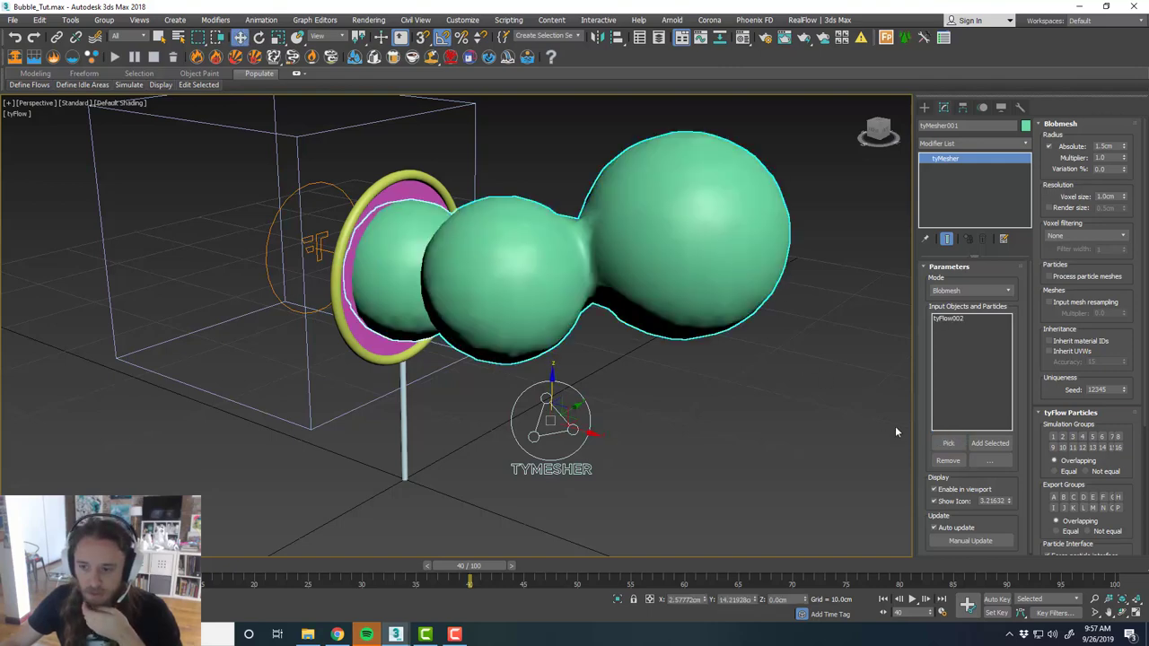
{"action": "left_click", "coordinate": [948, 443]}
{"action": "left_click", "coordinate": [422, 198]}
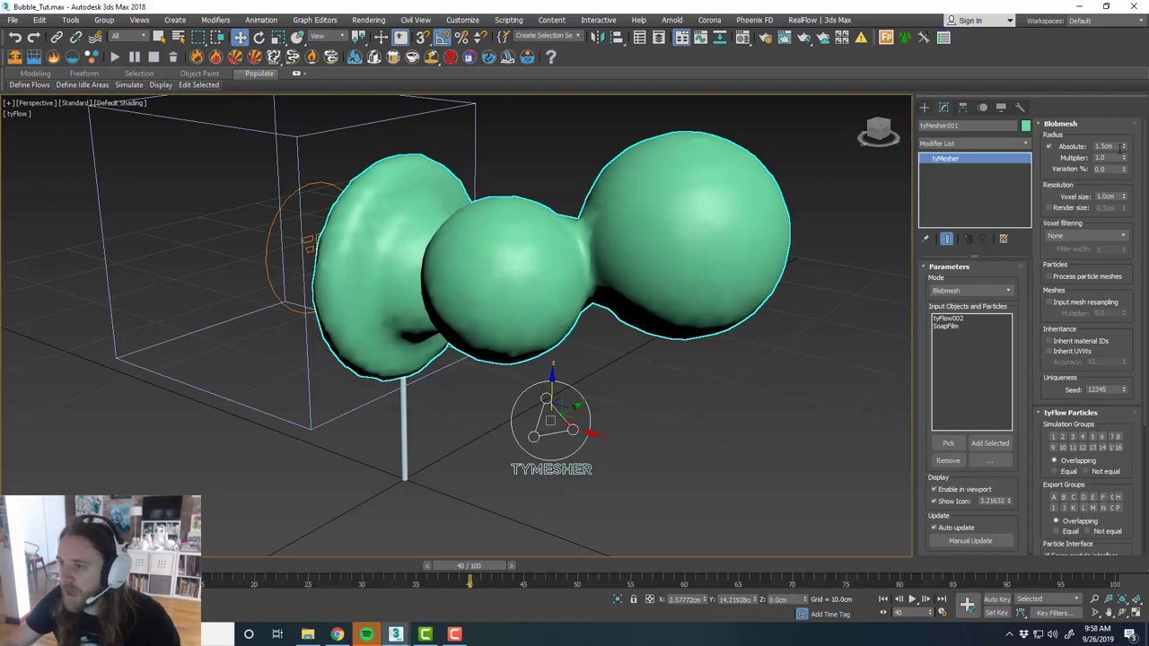
Set the tyMesher's Absolute radius to 1 cm and its Voxel size to 0.5 cm.
{"action": "type", "text": "1"}
{"action": "key", "text": "Return"}
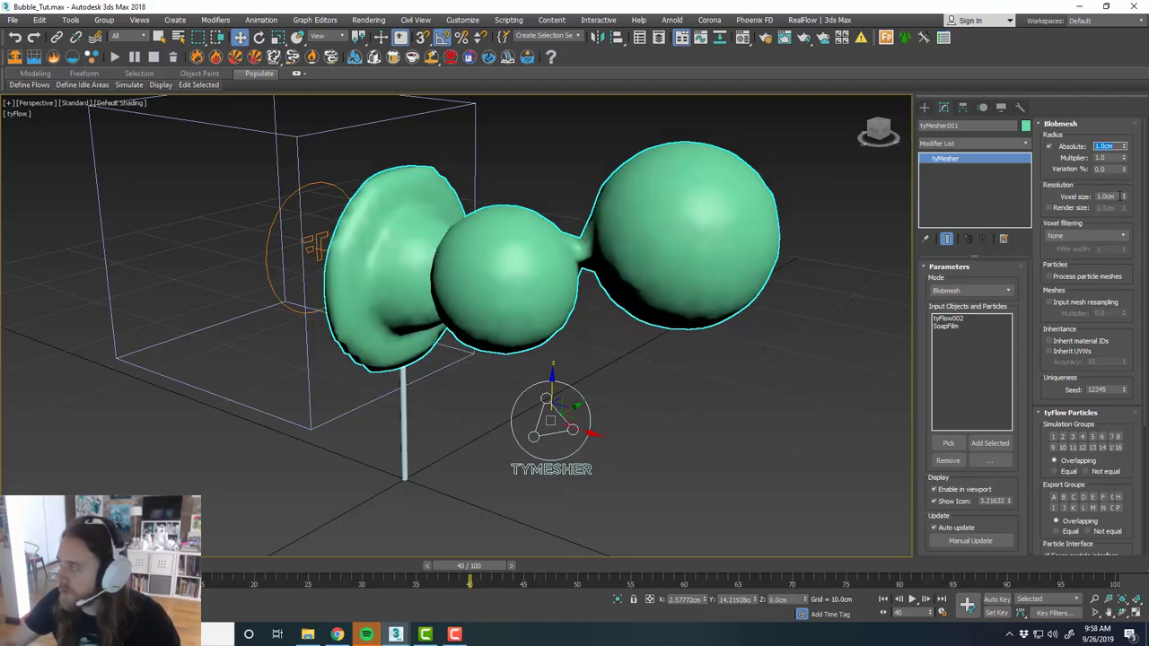
{"action": "left_click", "coordinate": [1113, 195]}
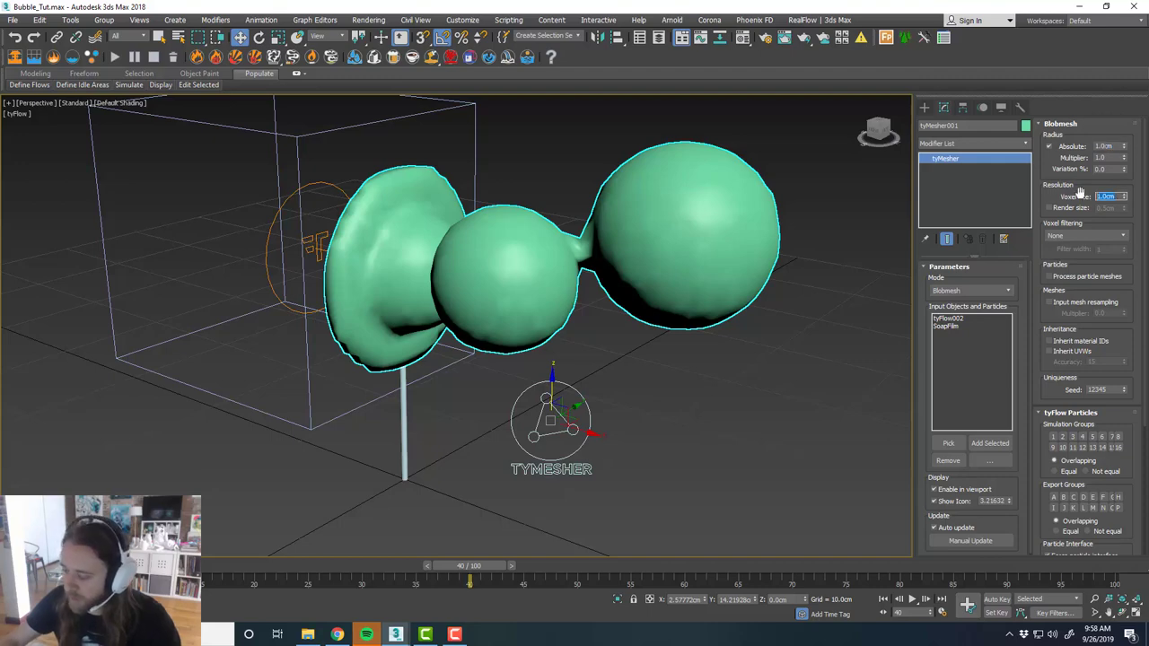
{"action": "type", "text": "0.5"}
{"action": "key", "text": "Return"}
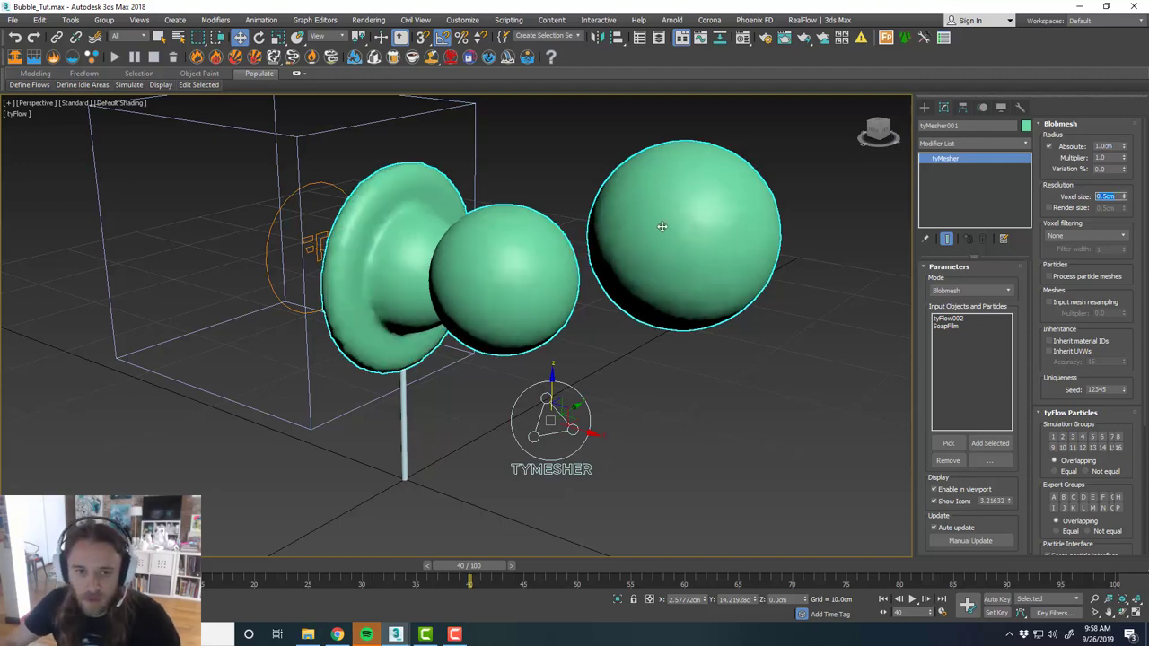
Try a 0.3 cm blobmesh radius, then set the Absolute radius to 0.5 cm and the Voxel size to 0.41 cm.
{"action": "scroll", "coordinate": [629, 238], "scroll_direction": "up", "scroll_amount": 3}
{"action": "middle_click_drag", "start_coordinate": [628, 238], "coordinate": [634, 245]}
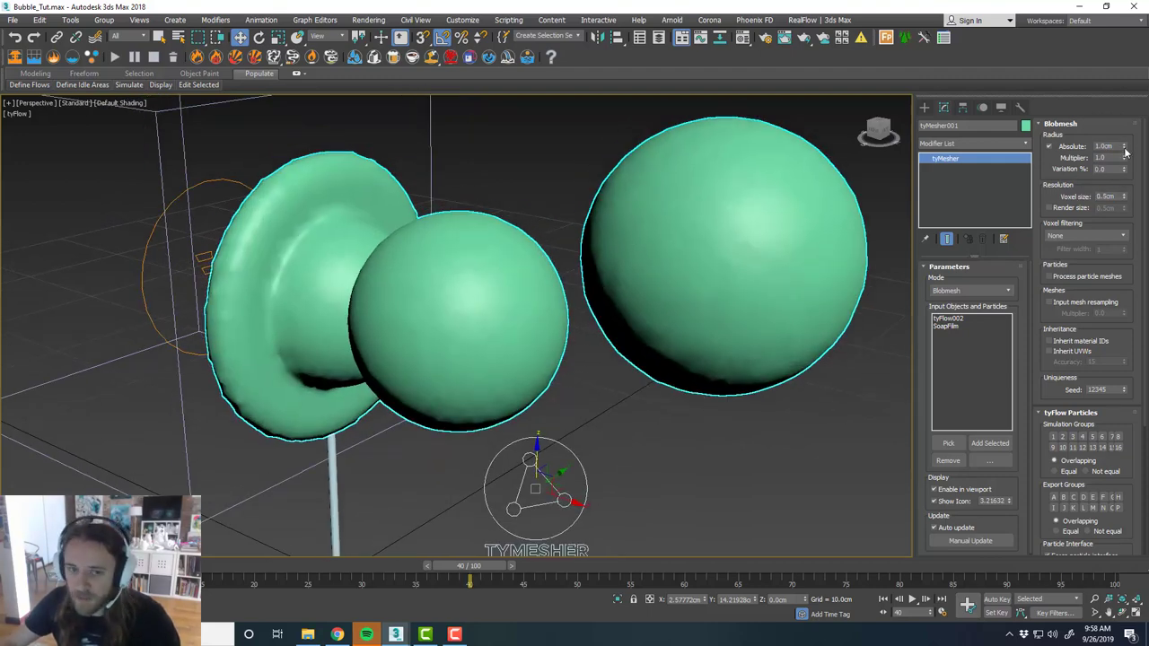
{"action": "left_click_drag", "start_coordinate": [1124, 148], "coordinate": [1121, 152]}
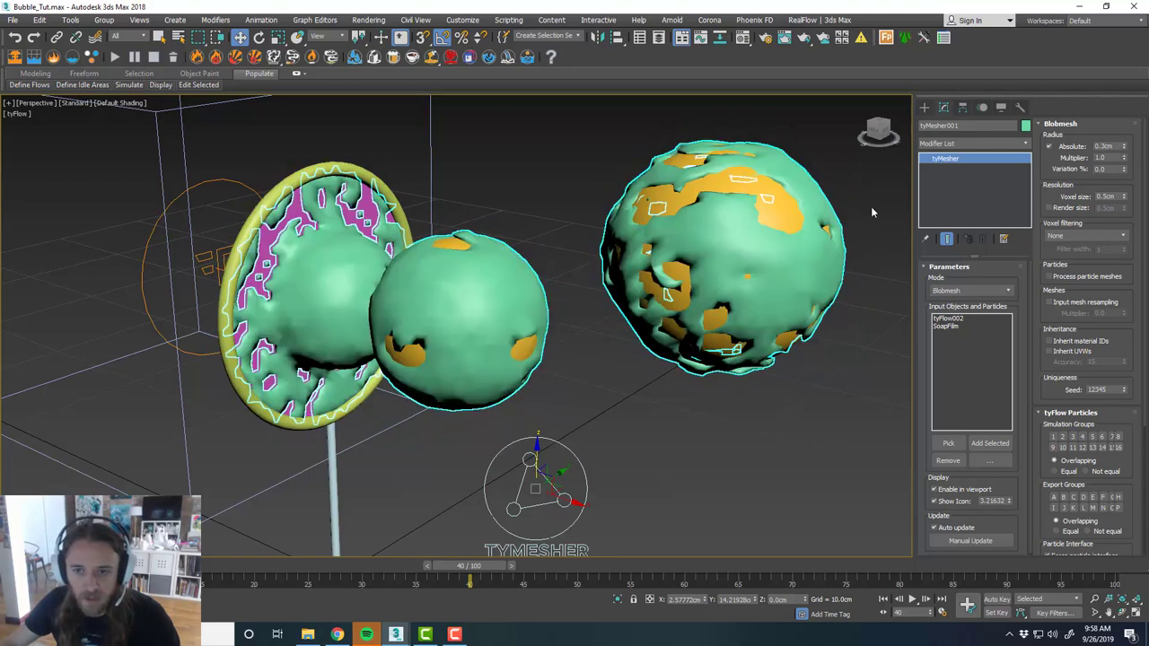
{"action": "left_click_drag", "start_coordinate": [1127, 203], "coordinate": [1125, 147]}
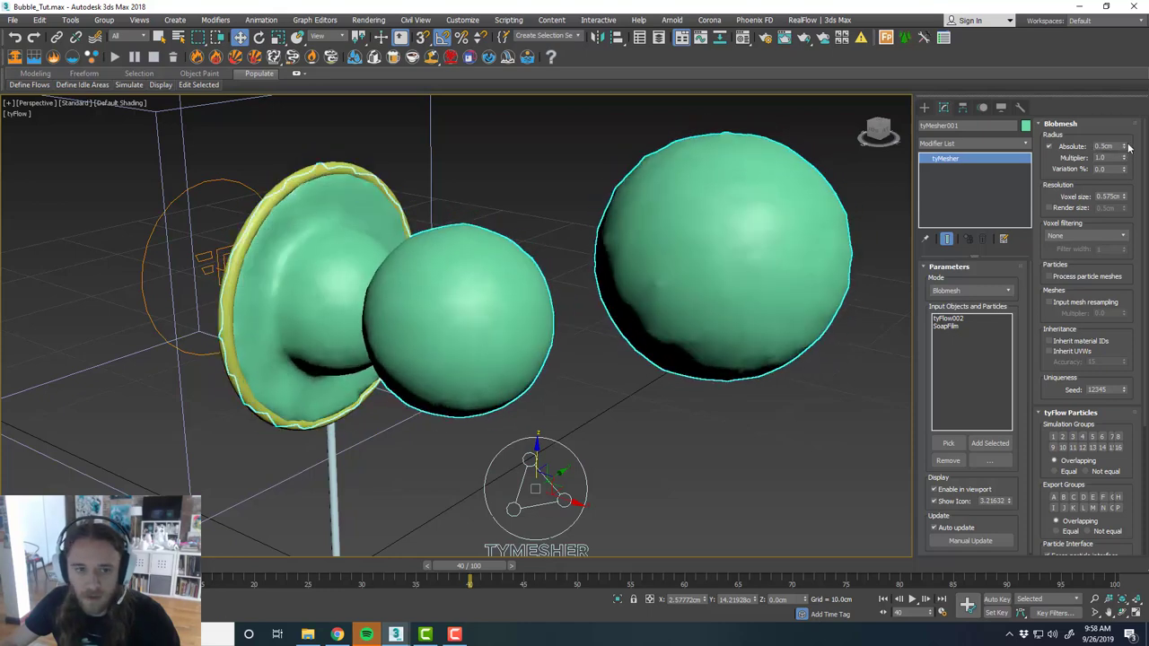
{"action": "left_click_drag", "start_coordinate": [1125, 196], "coordinate": [1132, 205]}
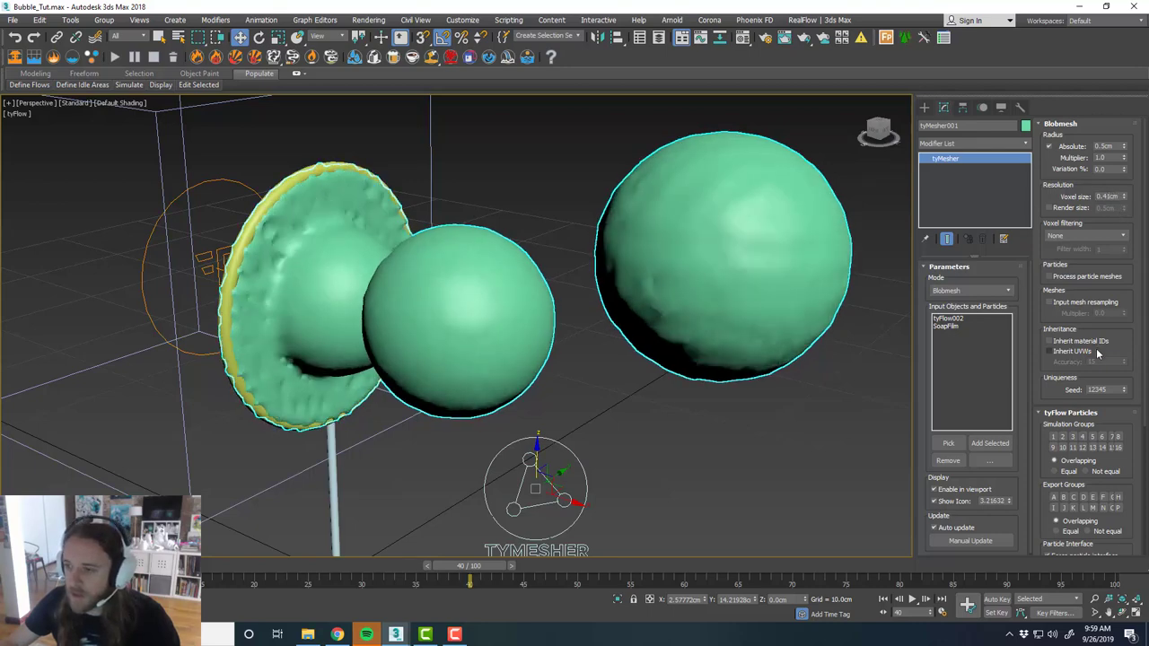
Set the tyMesher's voxel filtering to Gaussian and raise the Absolute radius to 0.7 cm.
{"action": "left_click", "coordinate": [1091, 233]}
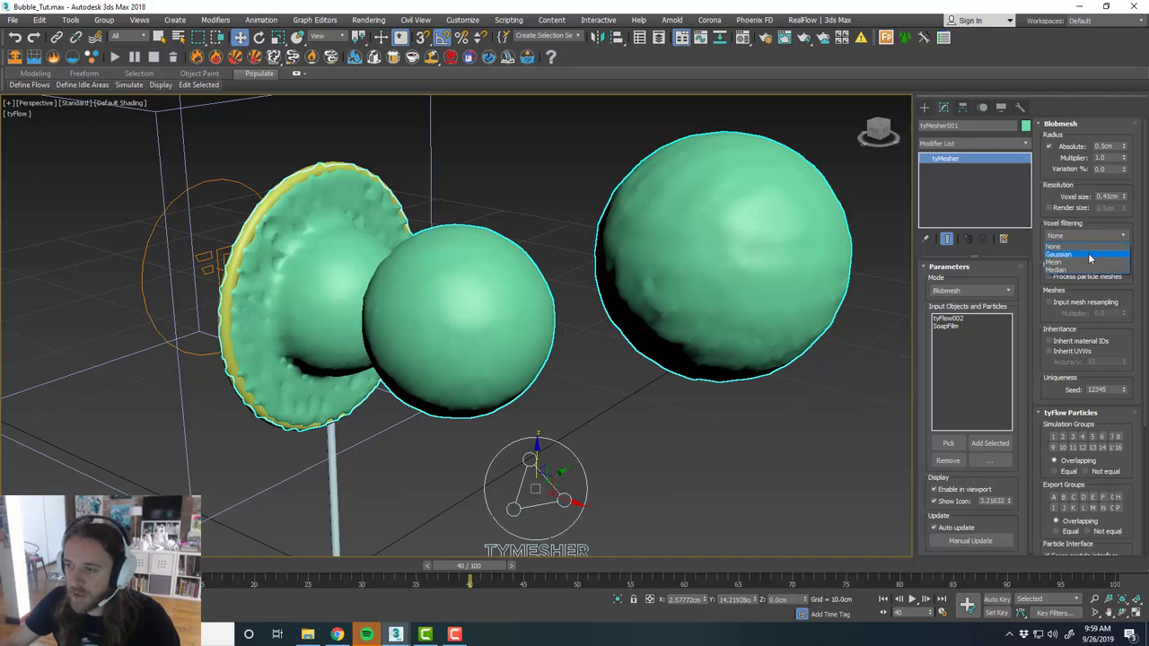
{"action": "left_click", "coordinate": [1088, 253]}
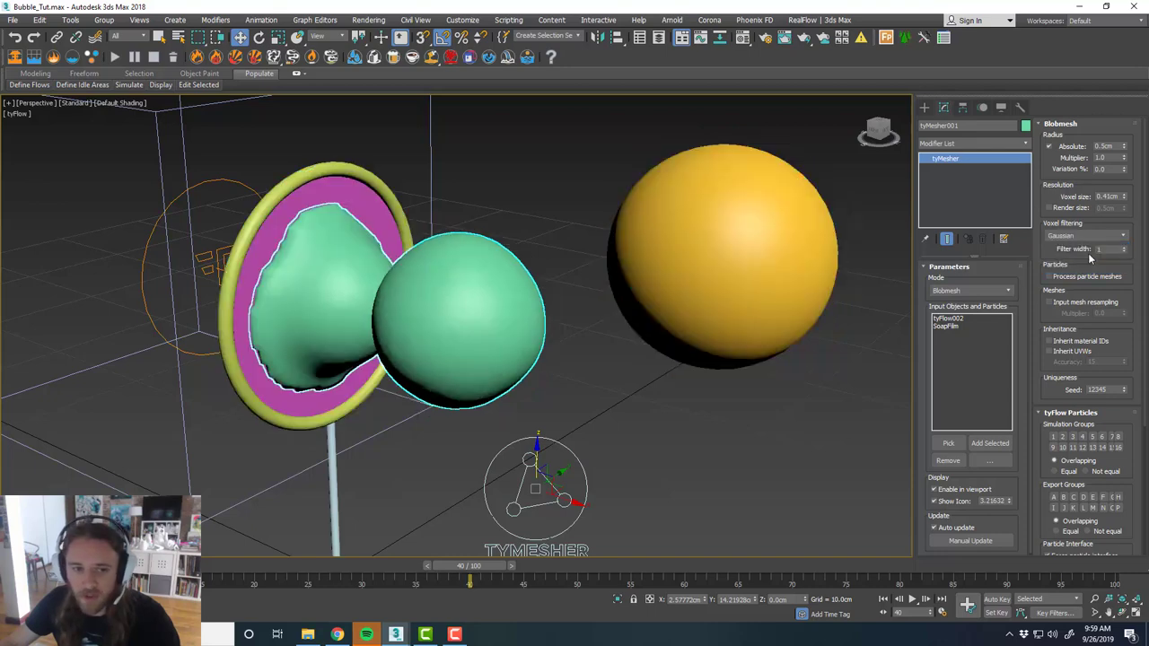
{"action": "left_click", "coordinate": [1125, 147]}
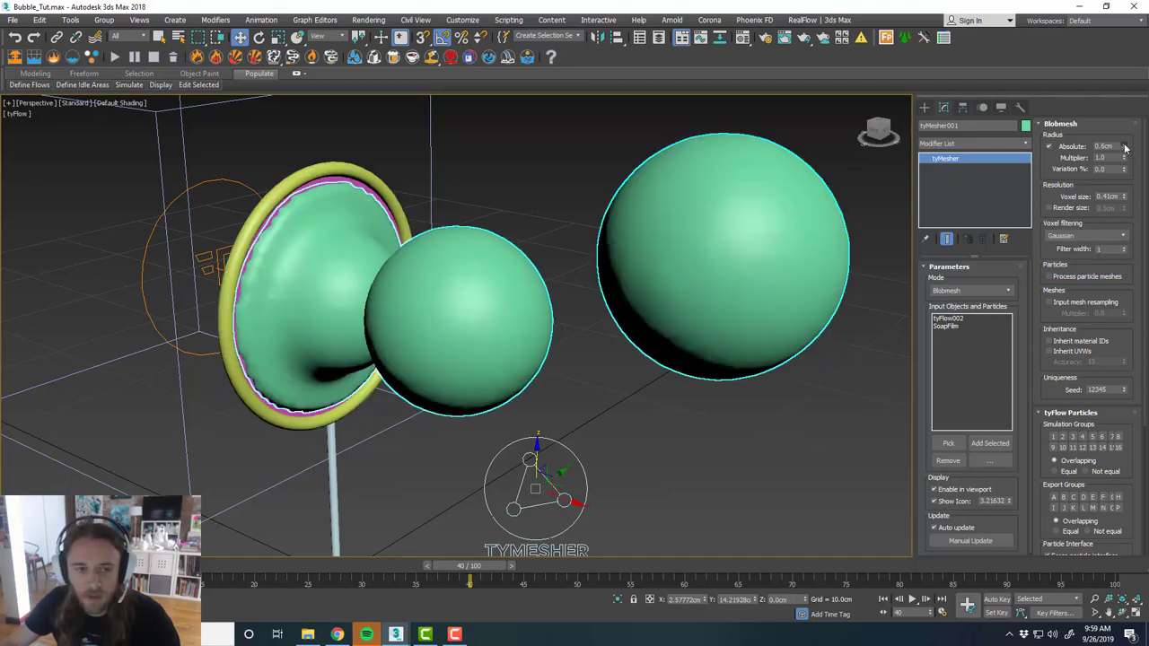
{"action": "left_click", "coordinate": [1125, 147]}
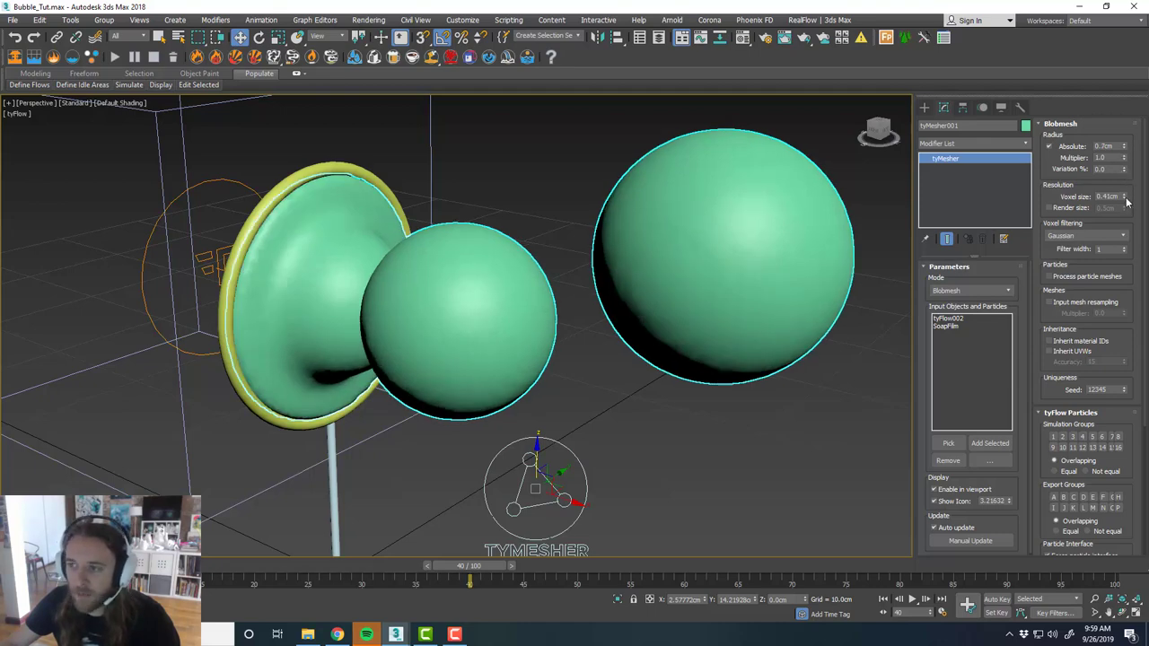
Turn on Edged Faces shading to check the topology of the merged bubble and soap film mesh.
{"action": "left_click", "coordinate": [130, 103]}
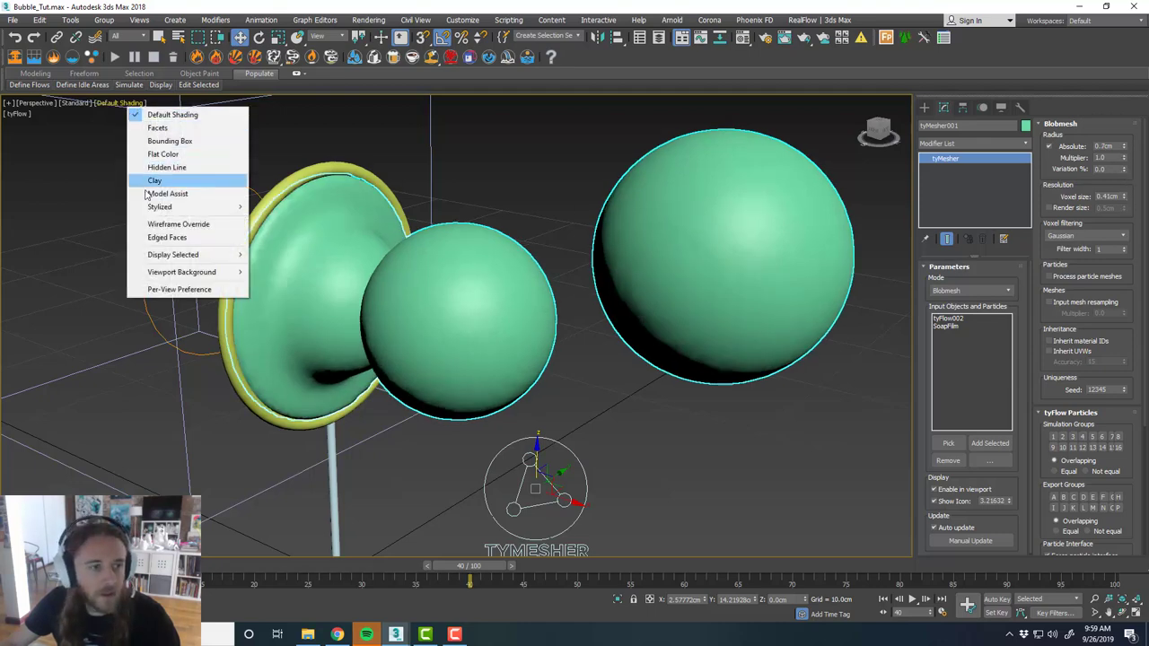
{"action": "left_click", "coordinate": [166, 238]}
{"action": "middle_click_drag", "start_coordinate": [657, 251], "coordinate": [748, 240], "text": "alt"}
{"action": "scroll", "coordinate": [688, 232], "scroll_direction": "down", "scroll_amount": 3}
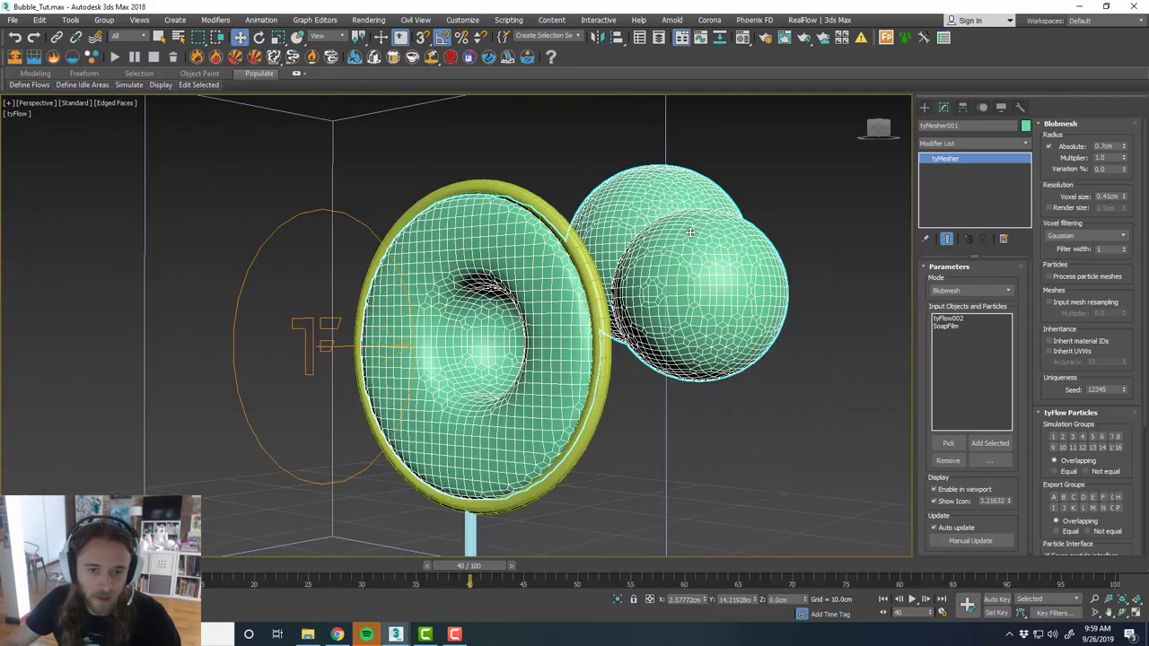
{"action": "scroll", "coordinate": [584, 384], "scroll_direction": "up", "scroll_amount": 3}
{"action": "middle_click_drag", "start_coordinate": [654, 393], "coordinate": [647, 386]}
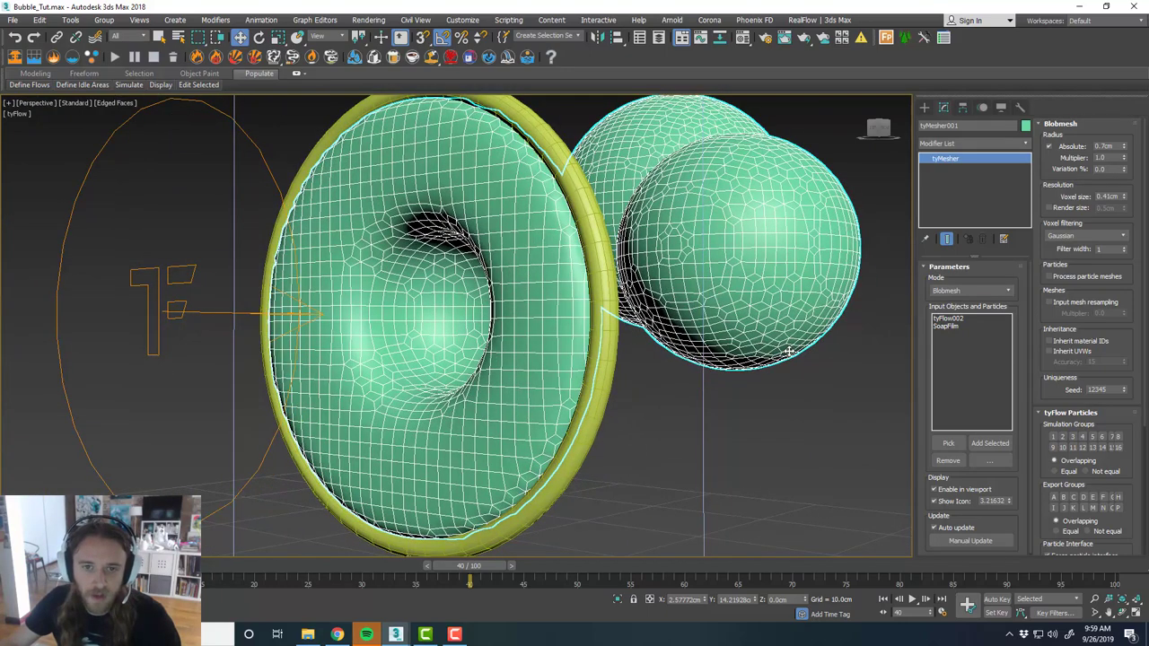
Add a Relax modifier to the tyMesher and set its Relax Value to 1.0.
{"action": "left_click", "coordinate": [1028, 146]}
{"action": "left_click_drag", "start_coordinate": [1029, 171], "coordinate": [1029, 326]}
{"action": "scroll", "coordinate": [991, 484], "scroll_direction": "down", "scroll_amount": 4}
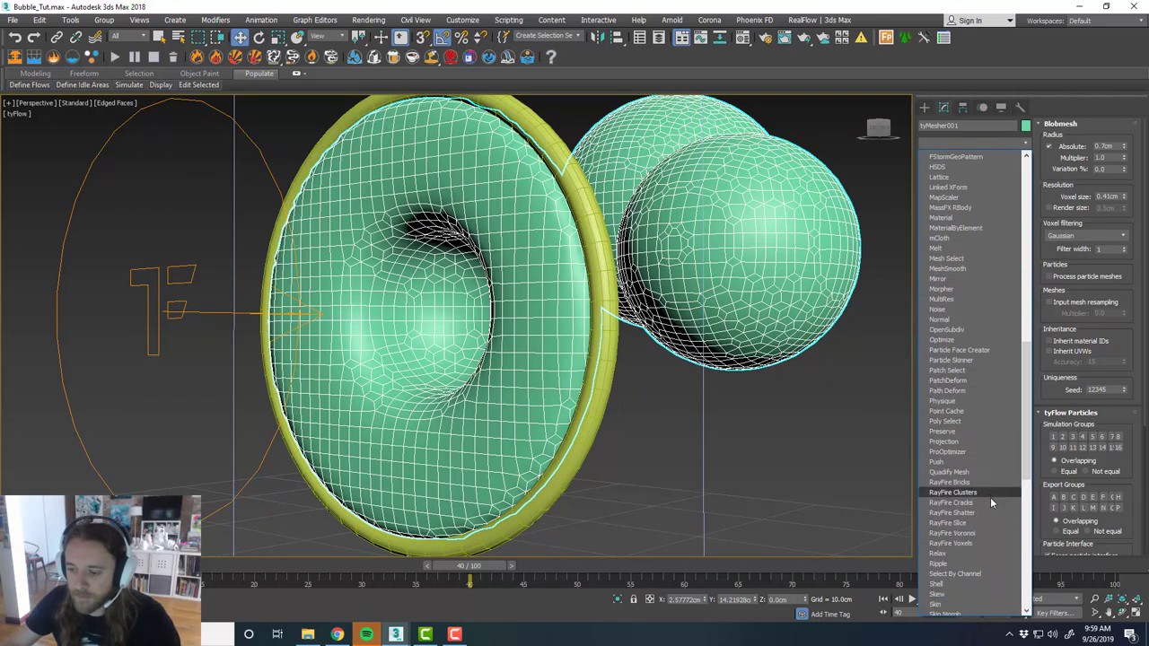
{"action": "left_click", "coordinate": [990, 533]}
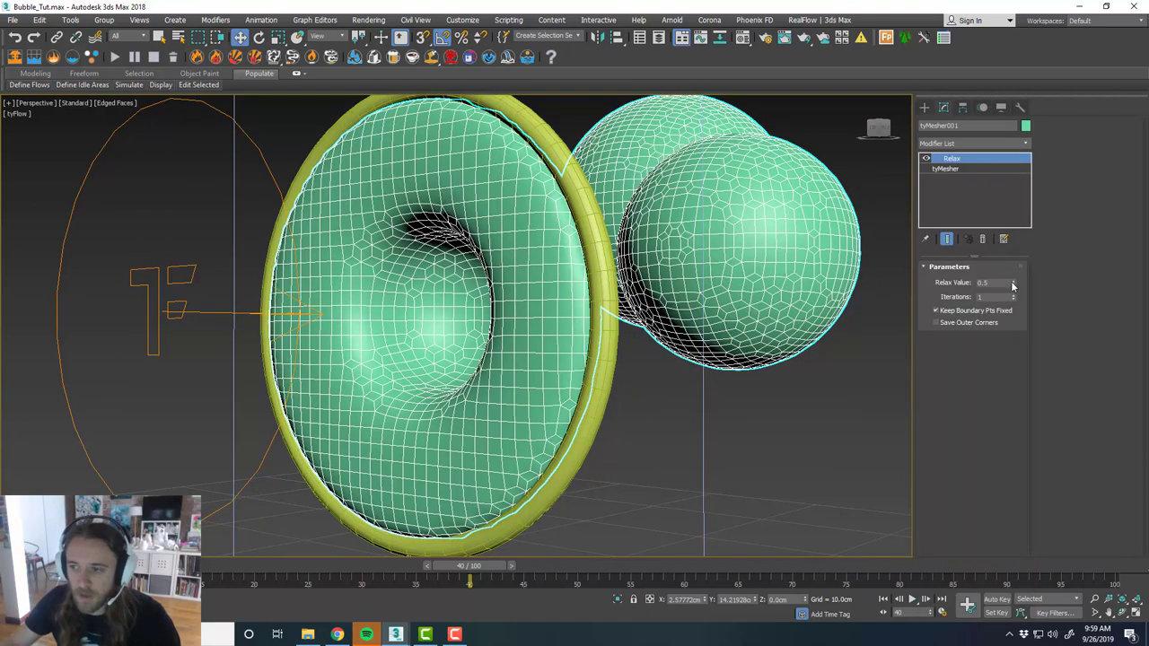
{"action": "left_click_drag", "start_coordinate": [1015, 273], "coordinate": [987, 195]}
Examine the relaxed mesh on the bubbles and soap film from several angles and distances.
{"action": "middle_click_drag", "start_coordinate": [665, 330], "coordinate": [498, 325], "text": "alt"}
{"action": "scroll", "coordinate": [519, 324], "scroll_direction": "up", "scroll_amount": 3}
{"action": "scroll", "coordinate": [498, 325], "scroll_direction": "up", "scroll_amount": 3}
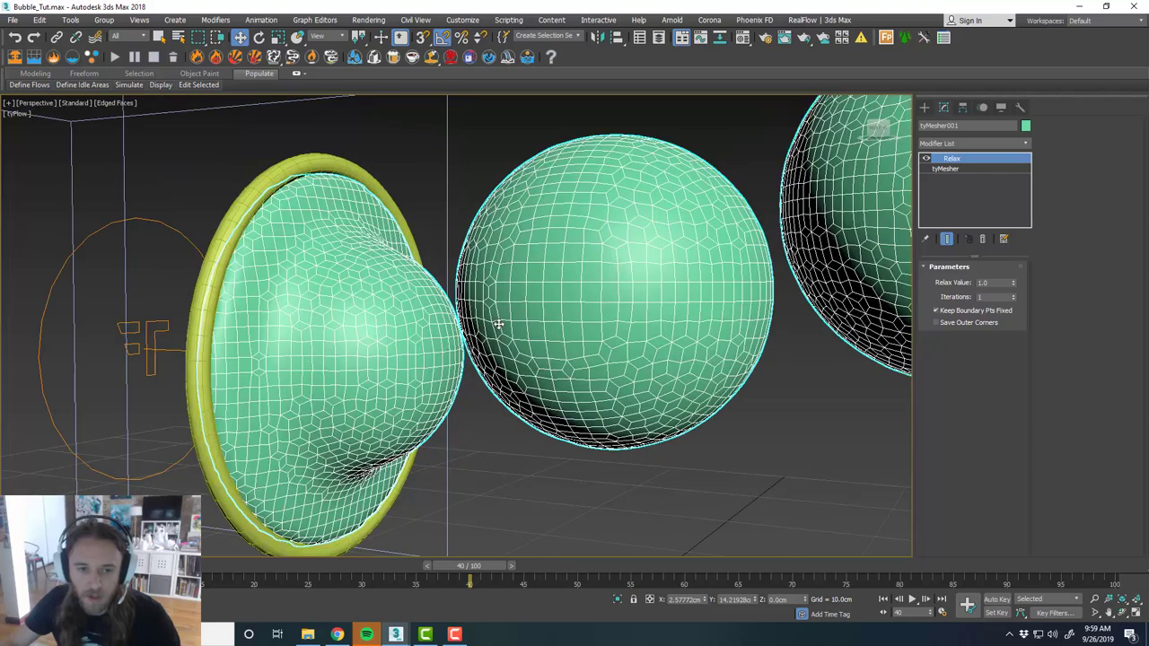
{"action": "scroll", "coordinate": [491, 356], "scroll_direction": "down", "scroll_amount": 3}
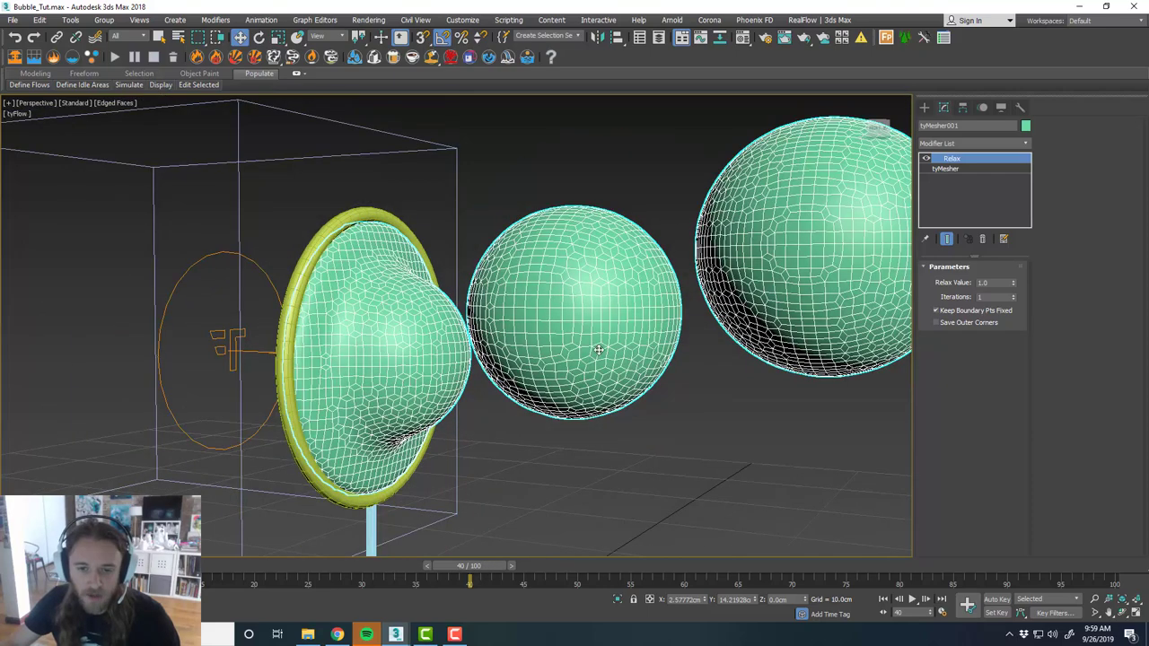
{"action": "scroll", "coordinate": [600, 349], "scroll_direction": "up", "scroll_amount": 3}
{"action": "mouse_move", "coordinate": [600, 349]}
{"action": "middle_mouse_down", "text": "alt"}
{"action": "mouse_move", "coordinate": [606, 372]}
{"action": "mouse_move", "coordinate": [609, 360]}
{"action": "middle_mouse_up", "text": "alt"}
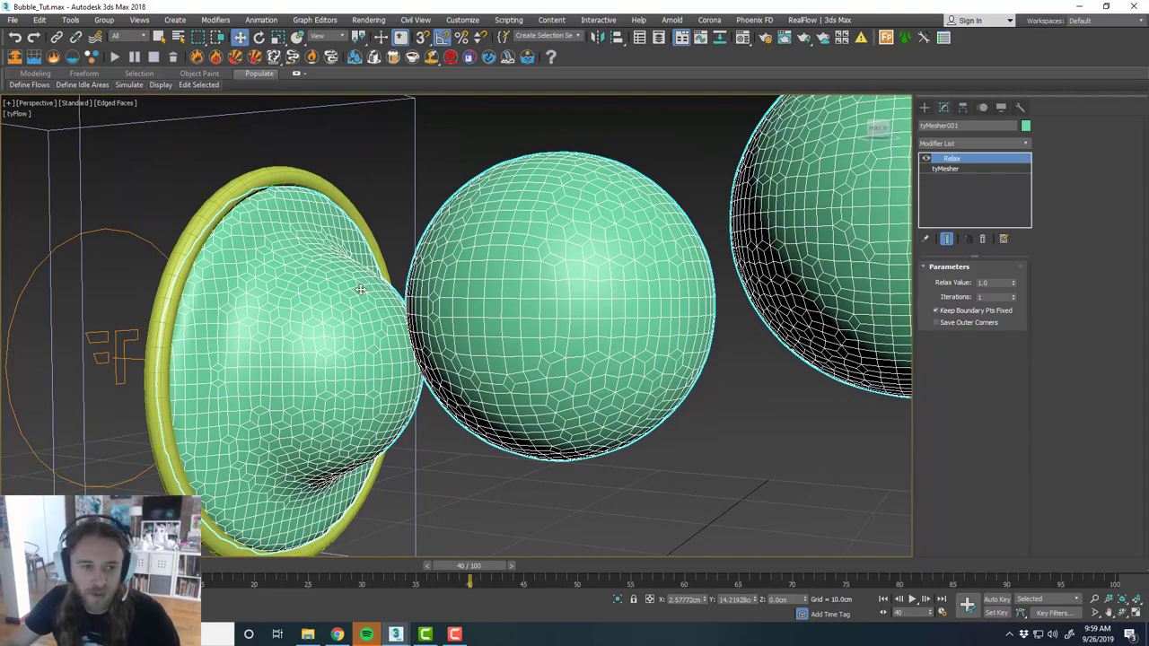
{"action": "scroll", "coordinate": [360, 289], "scroll_direction": "down", "scroll_amount": 3}
{"action": "scroll", "coordinate": [482, 293], "scroll_direction": "up", "scroll_amount": 3}
Switch the viewport to Wireframe Override and compare the meshed surface with the original bubbles inside it.
{"action": "left_click", "coordinate": [121, 103]}
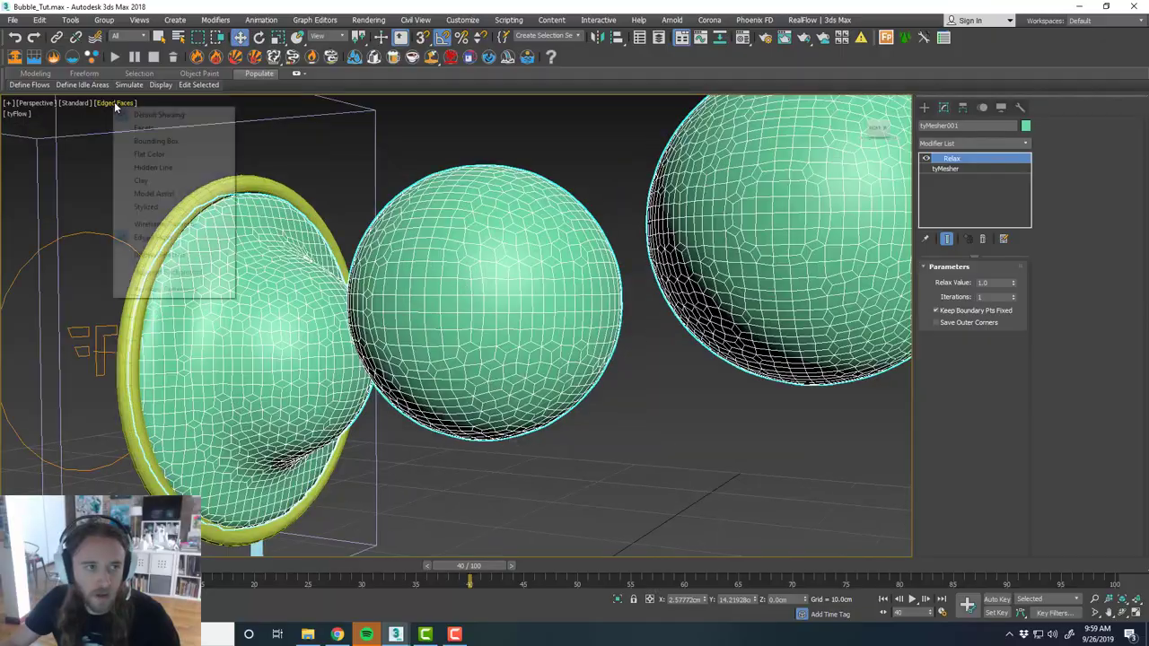
{"action": "left_click", "coordinate": [224, 224]}
{"action": "middle_click_drag", "start_coordinate": [439, 254], "coordinate": [571, 203], "text": "alt"}
{"action": "middle_click_drag", "start_coordinate": [520, 248], "coordinate": [563, 282]}
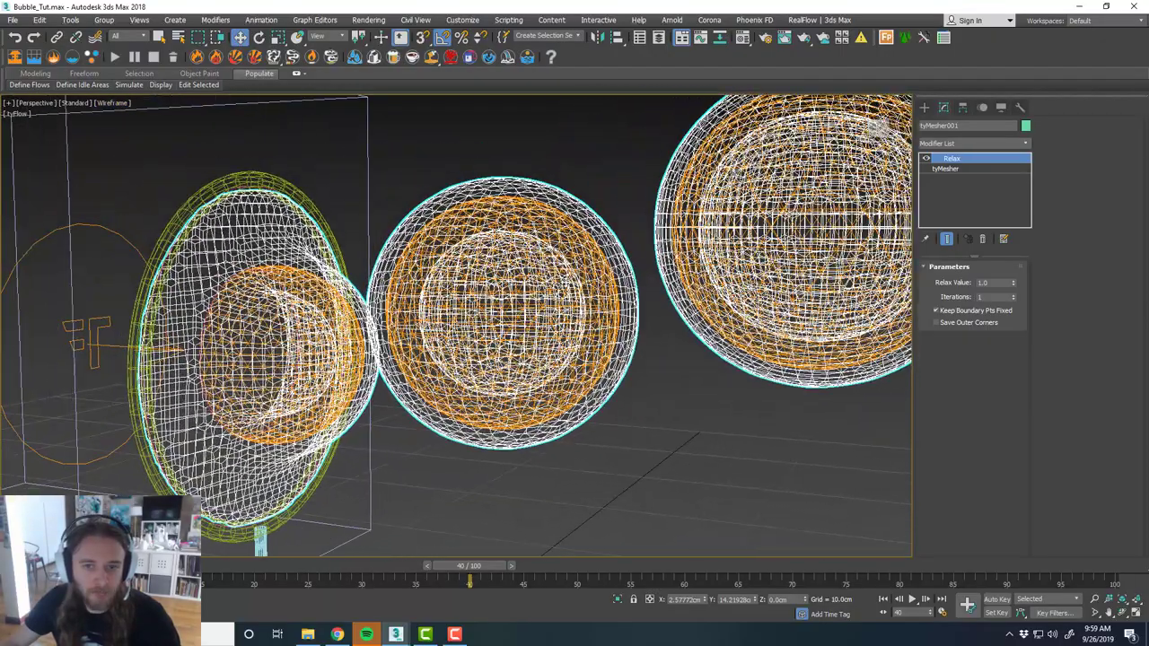
{"action": "middle_click_drag", "start_coordinate": [650, 305], "coordinate": [636, 296]}
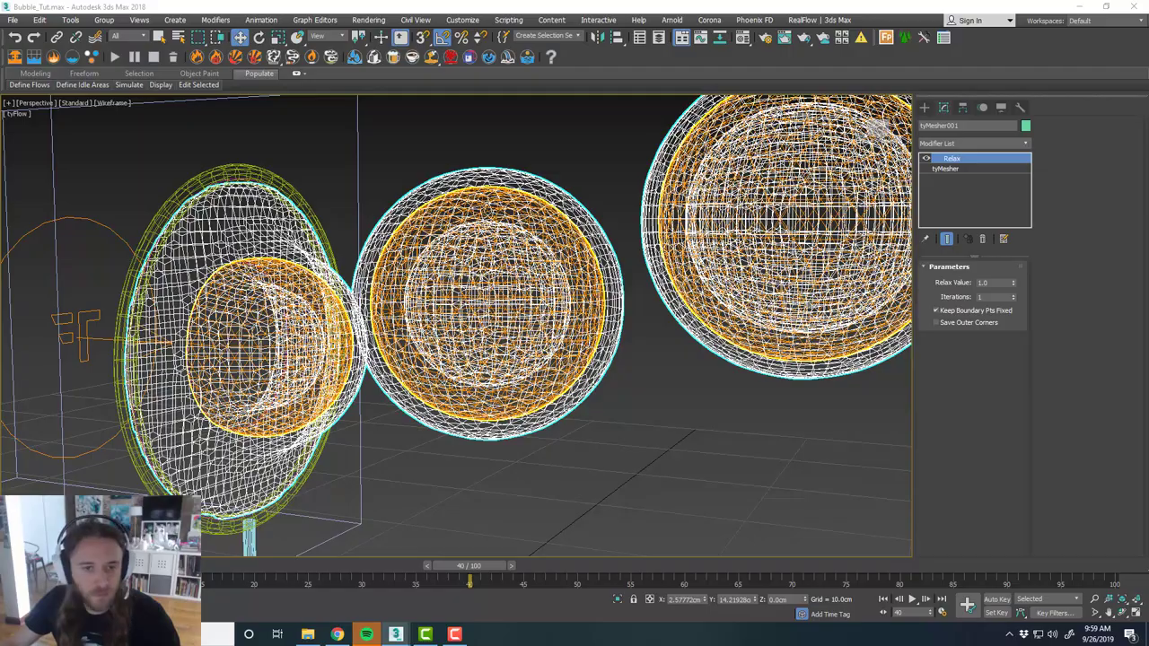
{"action": "middle_click_drag", "start_coordinate": [560, 421], "coordinate": [577, 418]}
Scrub to frame 22 and examine in wireframe where the bubble joins the soap film inside the wand.
{"action": "left_click_drag", "start_coordinate": [464, 567], "coordinate": [277, 552]}
{"action": "middle_click_drag", "start_coordinate": [341, 448], "coordinate": [423, 435], "text": "alt"}
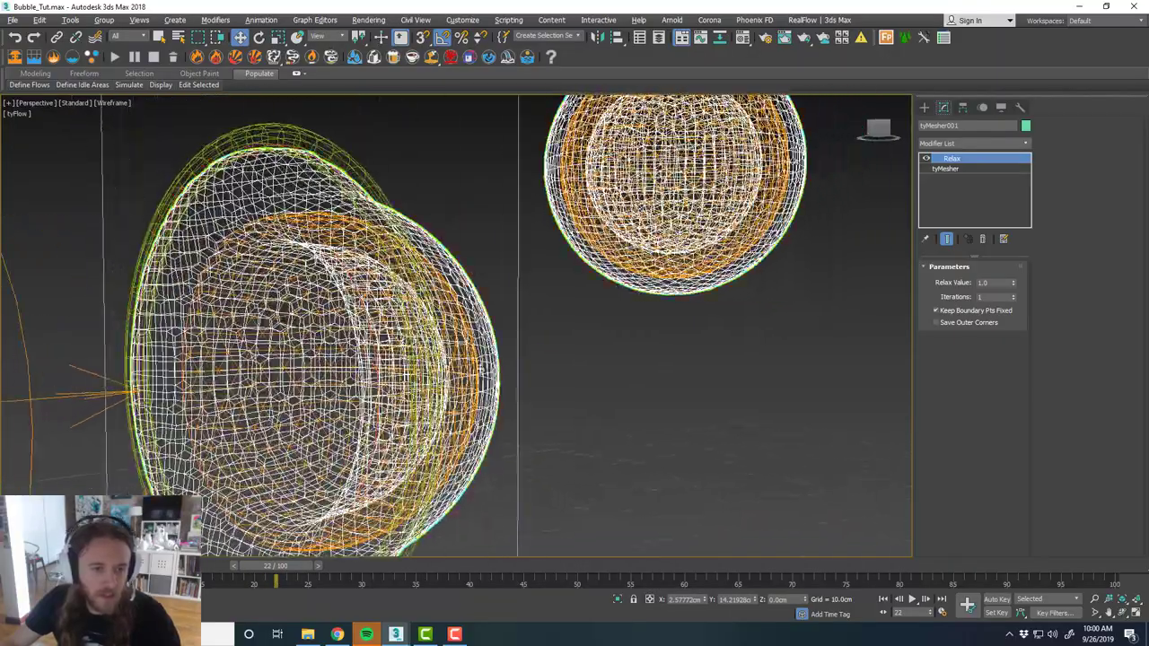
{"action": "middle_click_drag", "start_coordinate": [481, 369], "coordinate": [532, 338]}
{"action": "scroll", "coordinate": [587, 329], "scroll_direction": "down", "scroll_amount": 2}
{"action": "scroll", "coordinate": [529, 329], "scroll_direction": "up", "scroll_amount": 2}
Set the tyMesher's Absolute radius to 0.6 cm and Voxel size to 0.35 cm, with Process particle meshes enabled.
{"action": "left_click", "coordinate": [978, 168]}
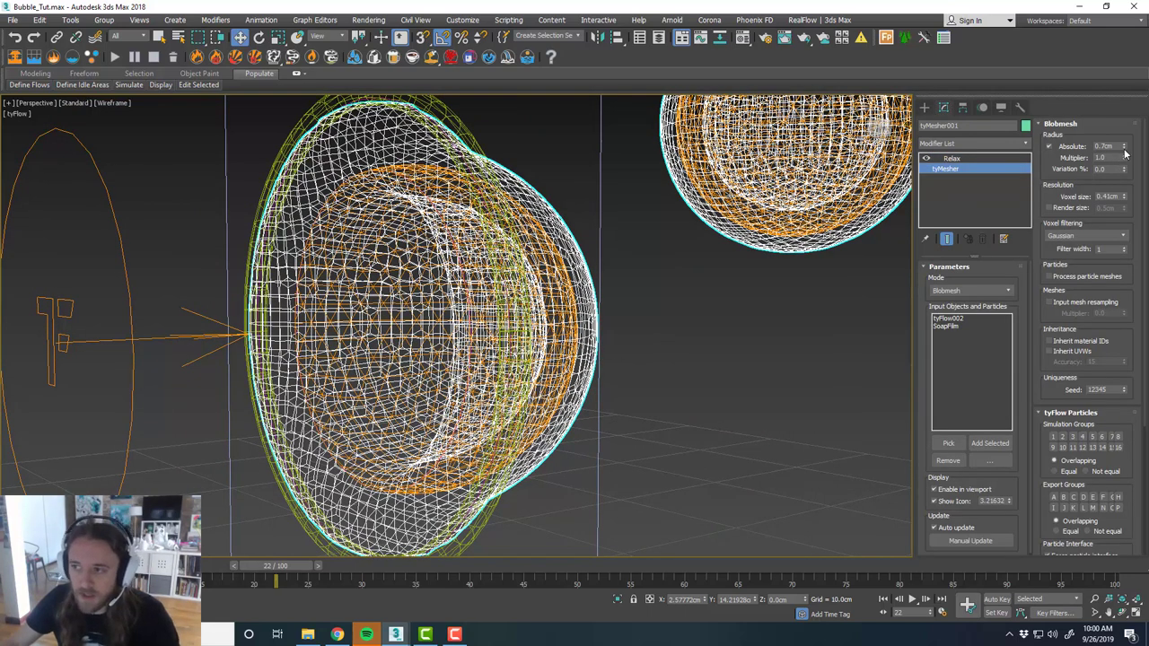
{"action": "left_click", "coordinate": [1124, 149]}
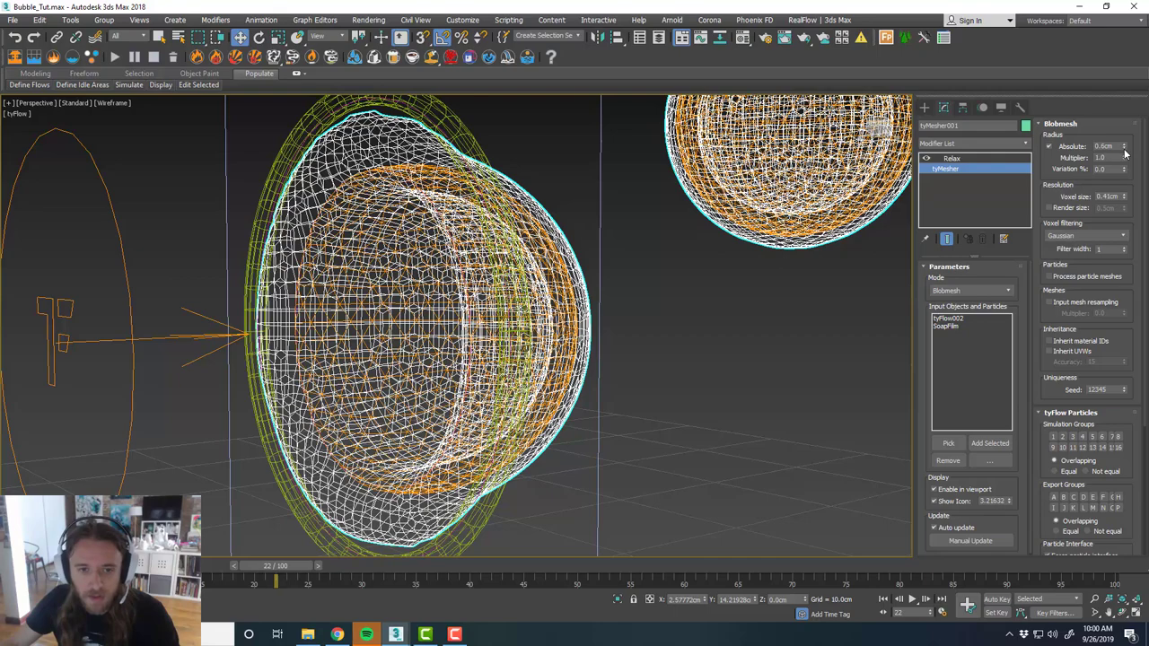
{"action": "left_click", "coordinate": [1123, 149]}
{"action": "left_click", "coordinate": [1124, 145]}
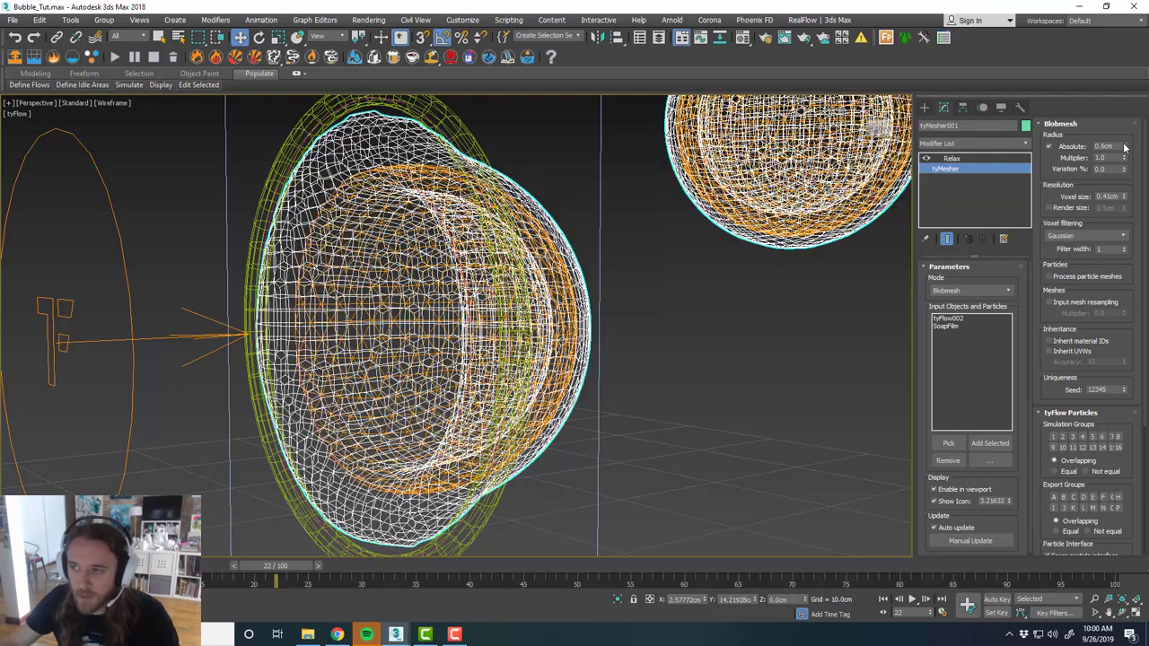
{"action": "left_click_drag", "start_coordinate": [1126, 198], "coordinate": [1125, 198]}
{"action": "left_click", "coordinate": [1125, 199]}
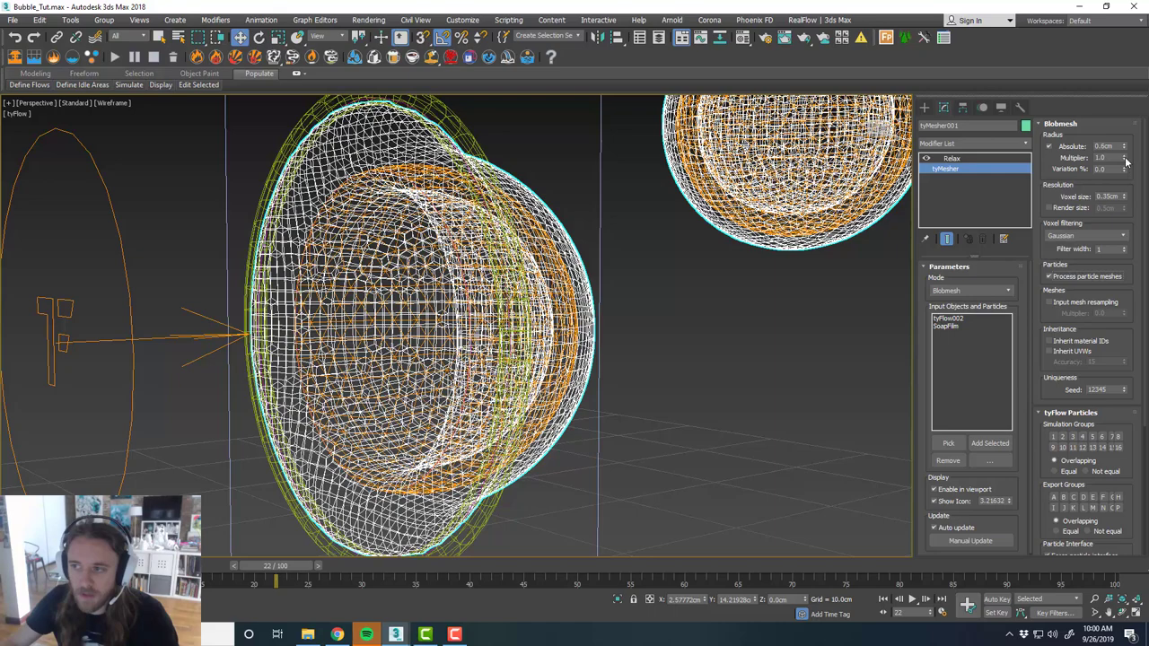
Fine-tune the blobmesh radius Multiplier to 0.97.
{"action": "left_click", "coordinate": [1125, 160]}
{"action": "left_click", "coordinate": [1125, 160]}
{"action": "left_click", "coordinate": [1125, 160]}
{"action": "left_click", "coordinate": [1125, 160]}
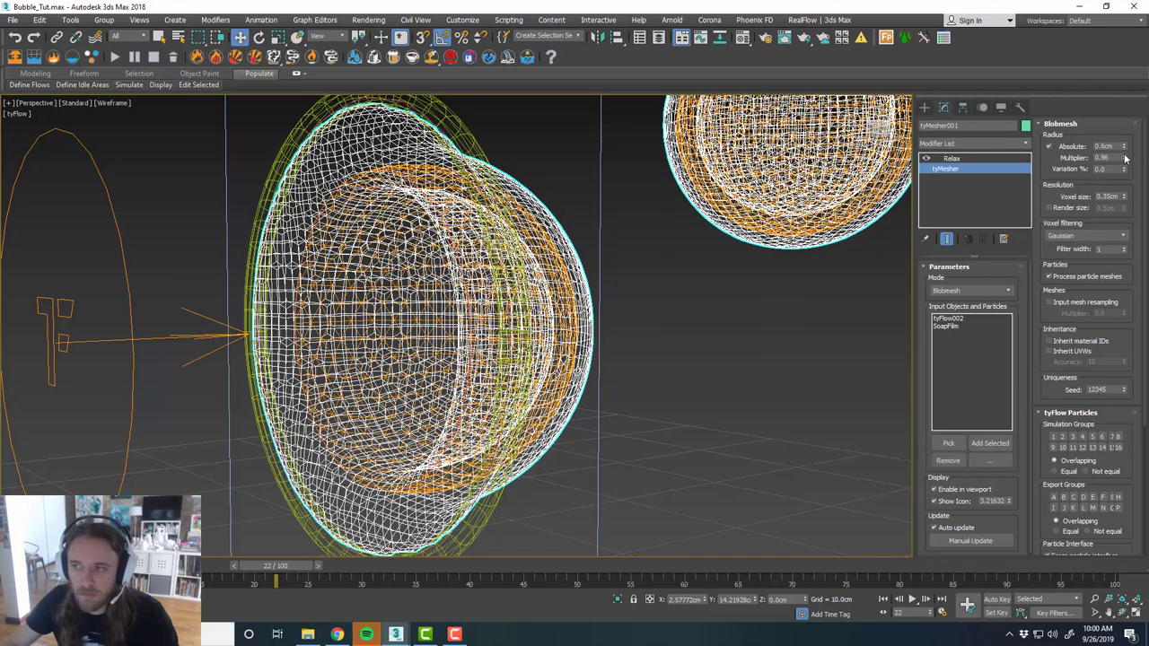
{"action": "left_click", "coordinate": [1125, 154]}
{"action": "left_click_drag", "start_coordinate": [1126, 156], "coordinate": [1122, 154]}
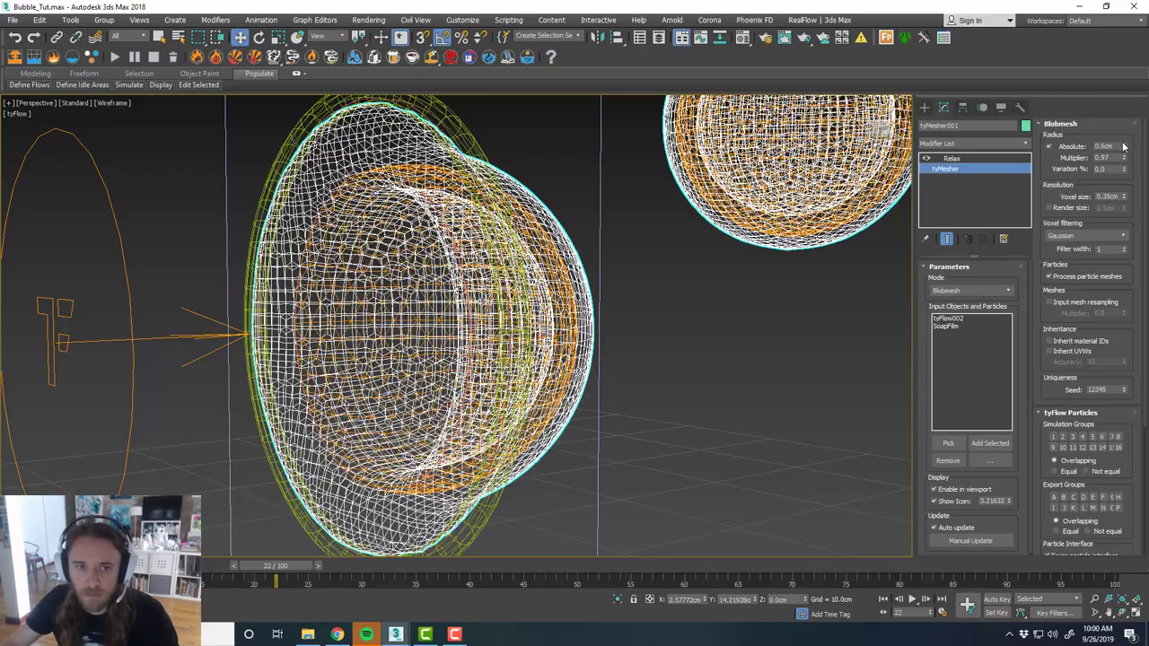
Inspect the refined mesh in wireframe, and turn off Wireframe Override to return to Edged Faces shading.
{"action": "middle_click_drag", "start_coordinate": [796, 254], "coordinate": [584, 312], "text": "alt"}
{"action": "scroll", "coordinate": [616, 298], "scroll_direction": "down", "scroll_amount": 3}
{"action": "scroll", "coordinate": [627, 283], "scroll_direction": "up", "scroll_amount": 3}
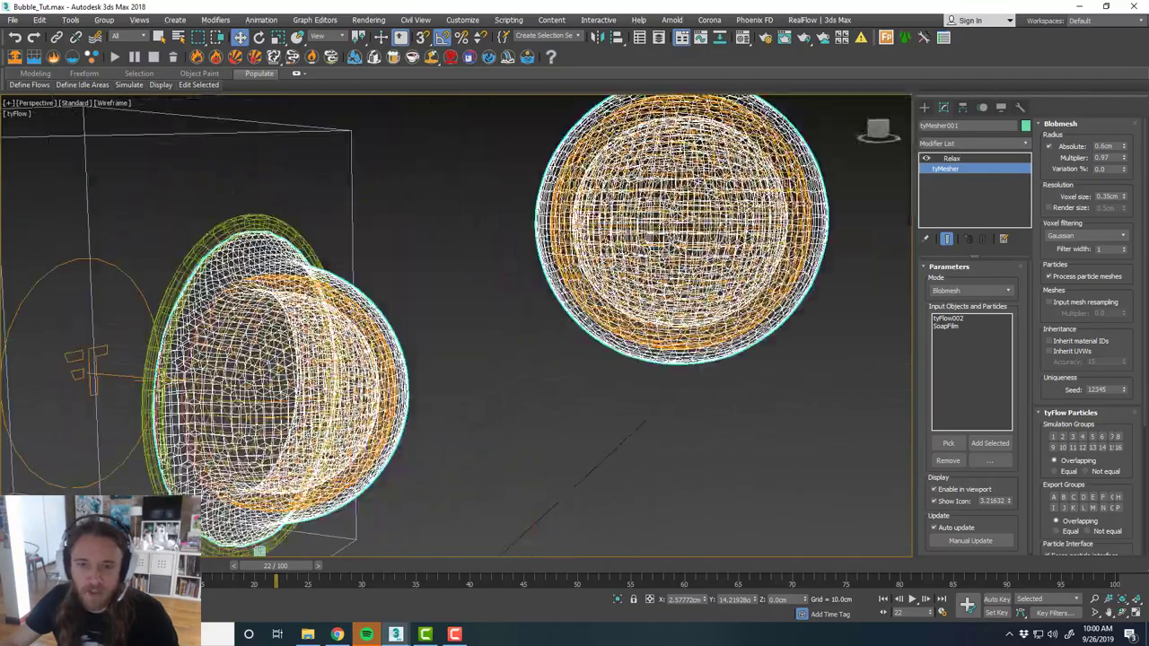
{"action": "mouse_move", "coordinate": [583, 375]}
{"action": "middle_mouse_down"}
{"action": "mouse_move", "coordinate": [606, 359]}
{"action": "mouse_move", "coordinate": [569, 379]}
{"action": "mouse_move", "coordinate": [577, 387]}
{"action": "middle_mouse_up"}
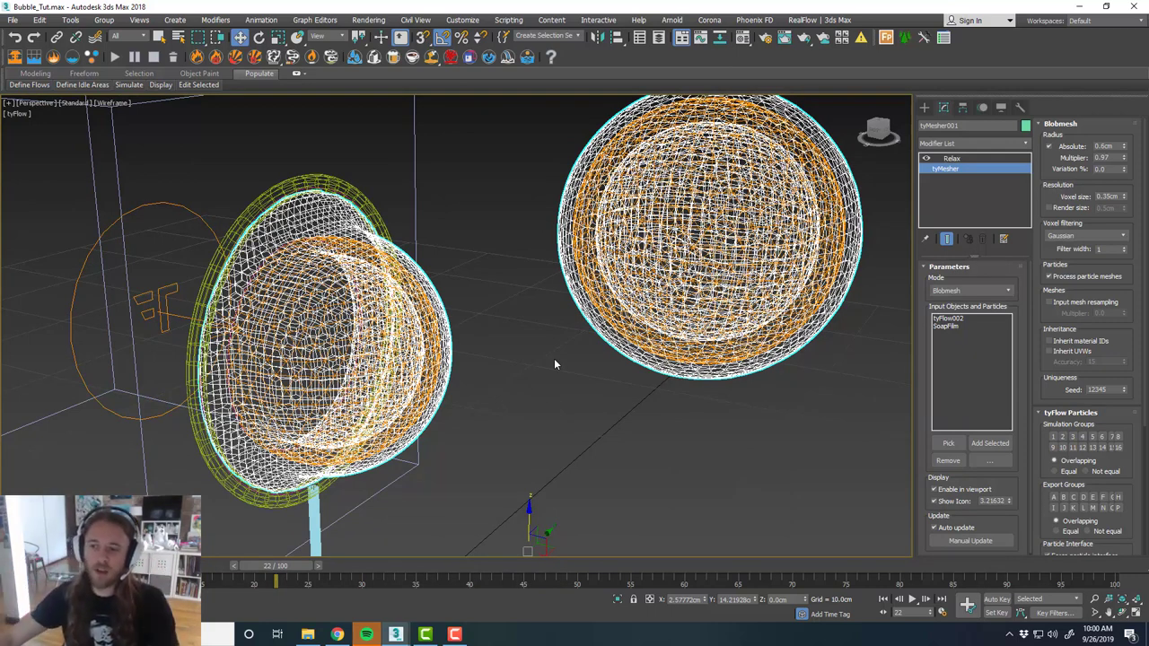
{"action": "scroll", "coordinate": [532, 368], "scroll_direction": "down", "scroll_amount": 4}
{"action": "scroll", "coordinate": [529, 373], "scroll_direction": "up", "scroll_amount": 5}
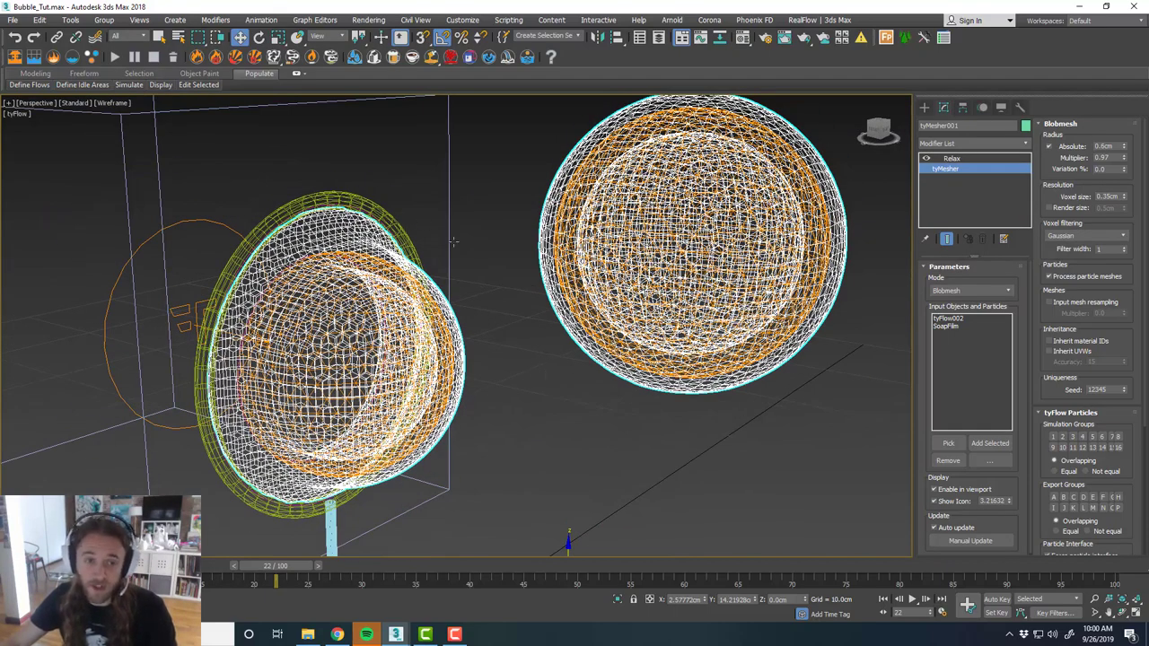
{"action": "middle_click_drag", "start_coordinate": [504, 300], "coordinate": [501, 283]}
{"action": "left_click", "coordinate": [114, 103]}
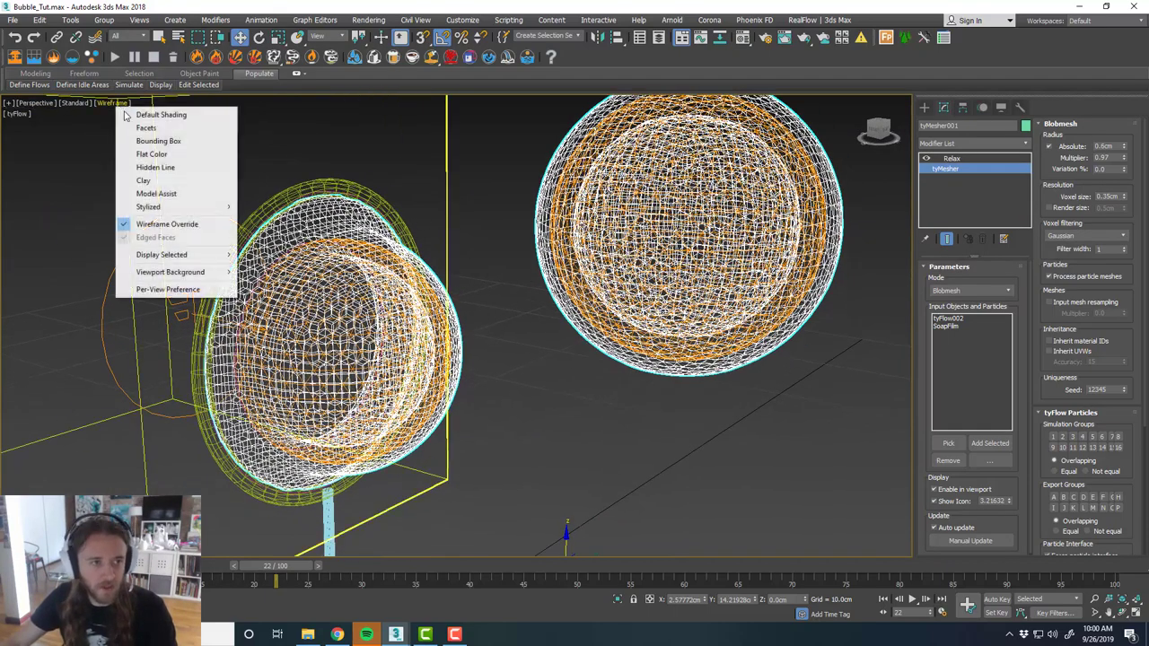
{"action": "left_click", "coordinate": [164, 225]}
{"action": "middle_click_drag", "start_coordinate": [385, 247], "coordinate": [584, 265], "text": "alt"}
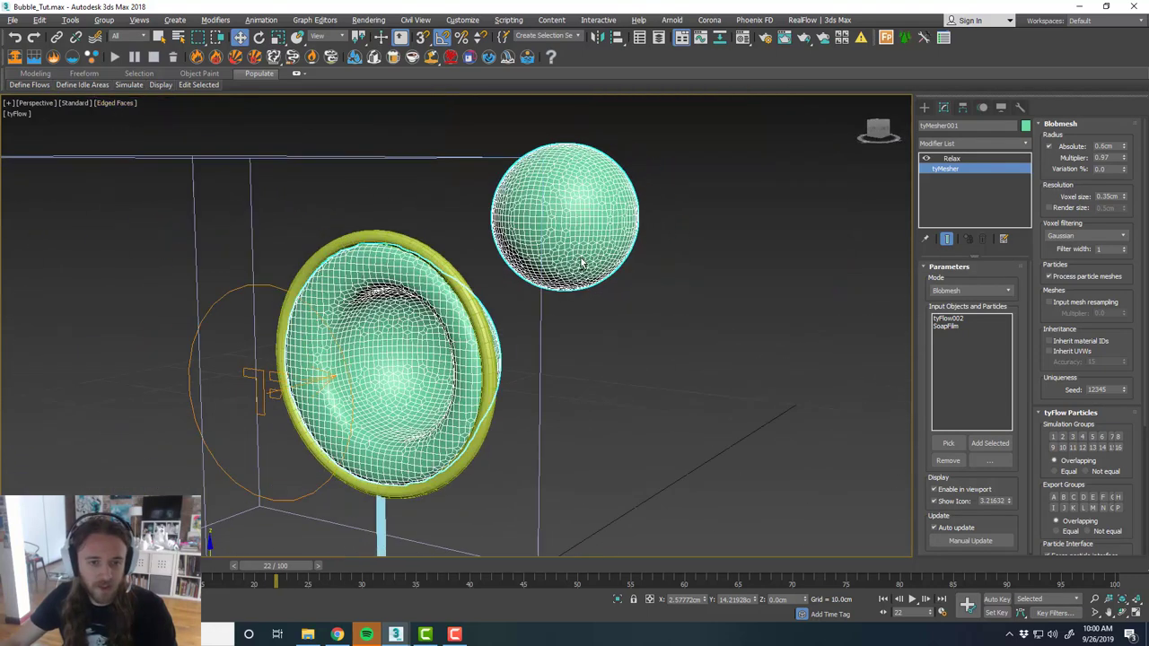
Scrub to frame 16 and then forward to frame 37 to check how the bubbles form and merge.
{"action": "left_click_drag", "start_coordinate": [266, 567], "coordinate": [217, 567]}
{"action": "key", "text": "w"}
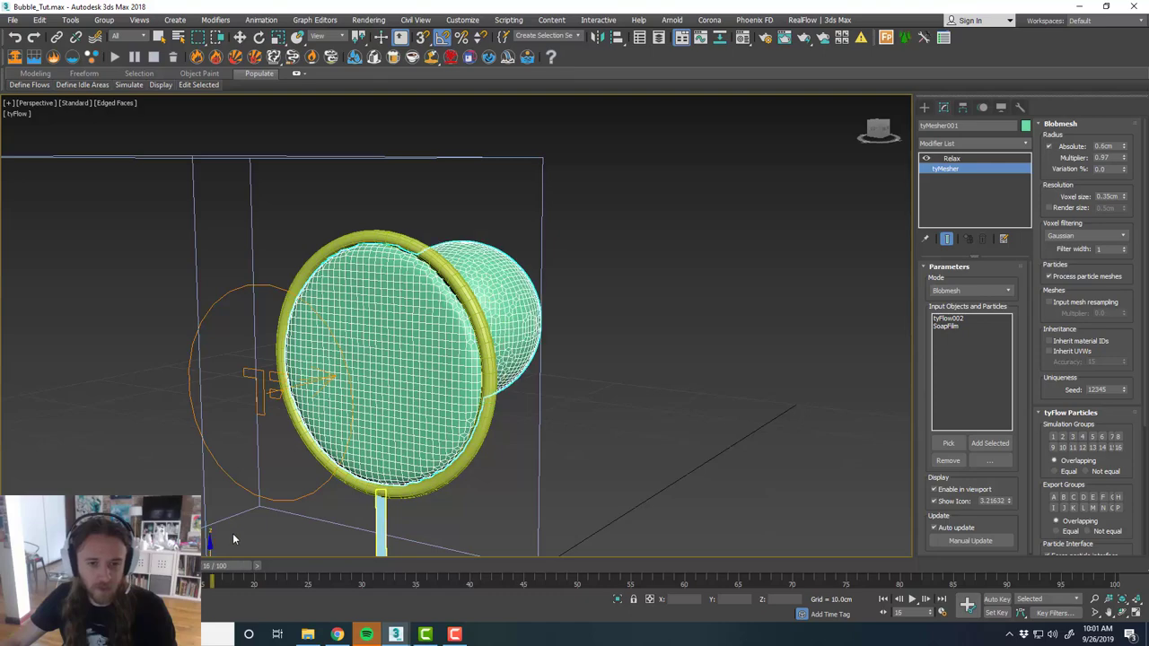
{"action": "middle_click_drag", "start_coordinate": [408, 431], "coordinate": [320, 442], "text": "alt"}
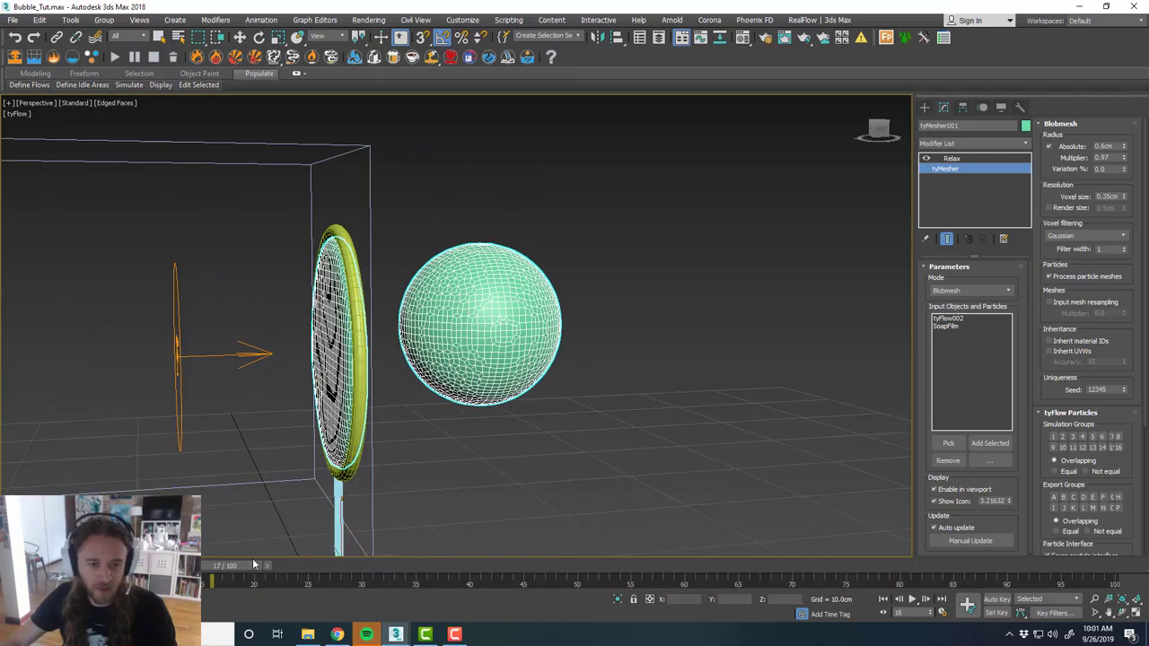
{"action": "left_click_drag", "start_coordinate": [252, 566], "coordinate": [465, 534]}
{"action": "key", "text": "w"}
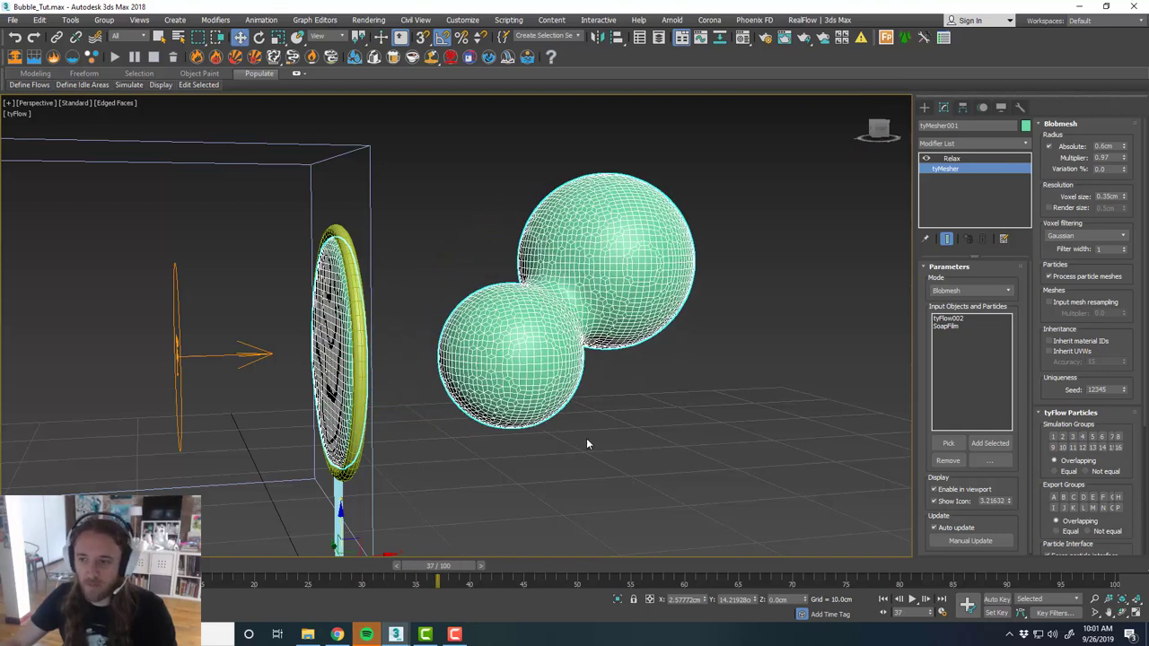
{"action": "middle_click_drag", "start_coordinate": [587, 438], "coordinate": [583, 436], "text": "alt"}
Try the tyMesher's Input Geometry mode at frame 32 for comparison, restore Blobmesh mode, and scrub back to frame 23.
{"action": "left_click", "coordinate": [998, 290]}
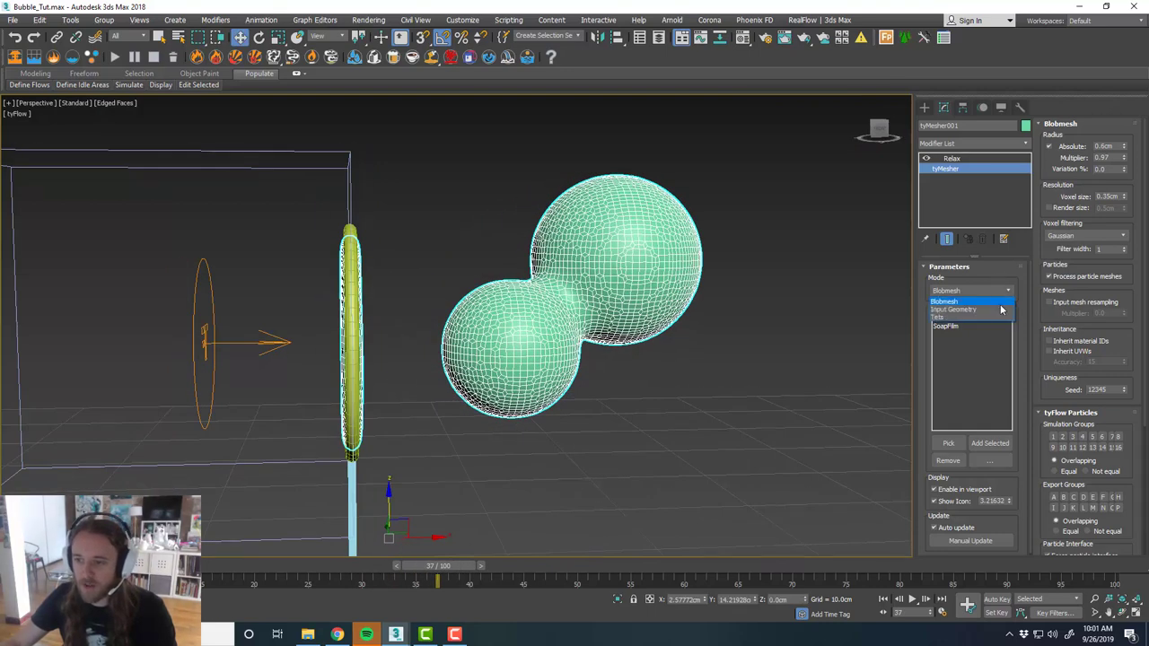
{"action": "left_click", "coordinate": [999, 310]}
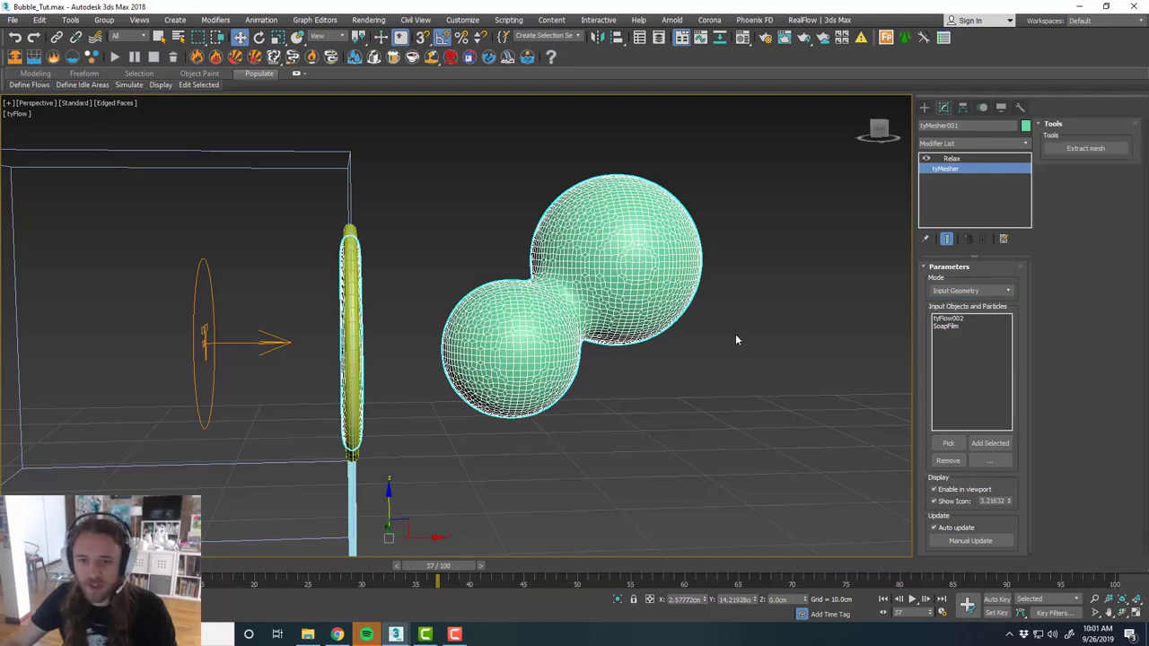
{"action": "middle_click_drag", "start_coordinate": [736, 334], "coordinate": [677, 380], "text": "alt"}
{"action": "left_click_drag", "start_coordinate": [450, 558], "coordinate": [403, 544]}
{"action": "left_click", "coordinate": [991, 291]}
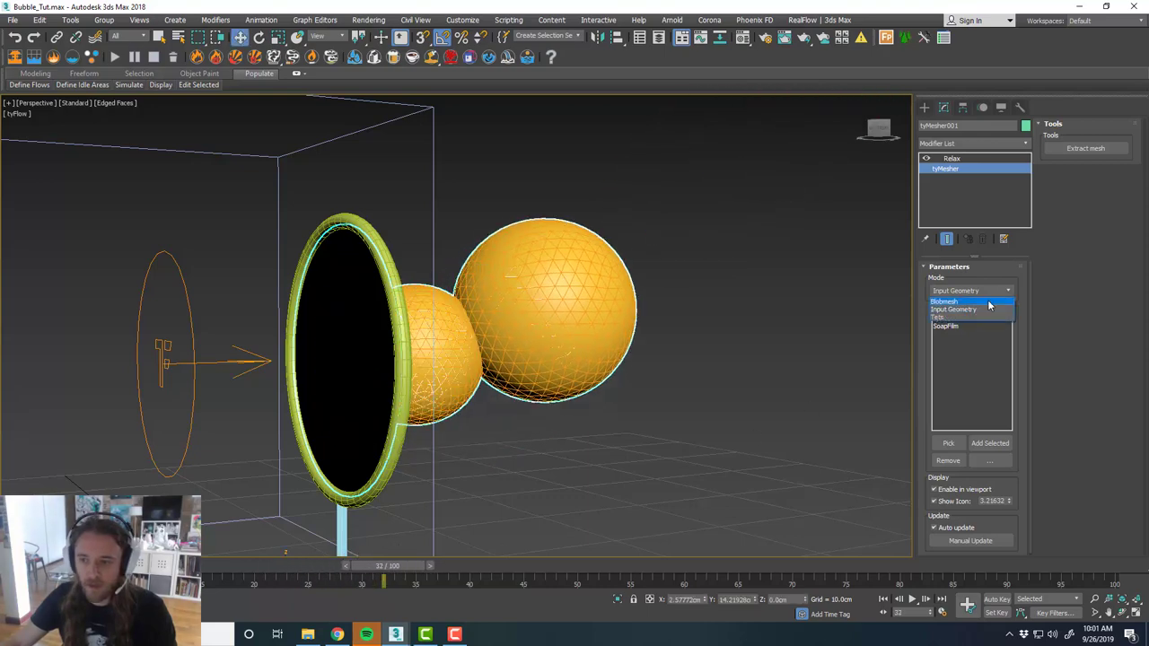
{"action": "left_click", "coordinate": [988, 298]}
{"action": "middle_click_drag", "start_coordinate": [732, 356], "coordinate": [629, 382], "text": "alt"}
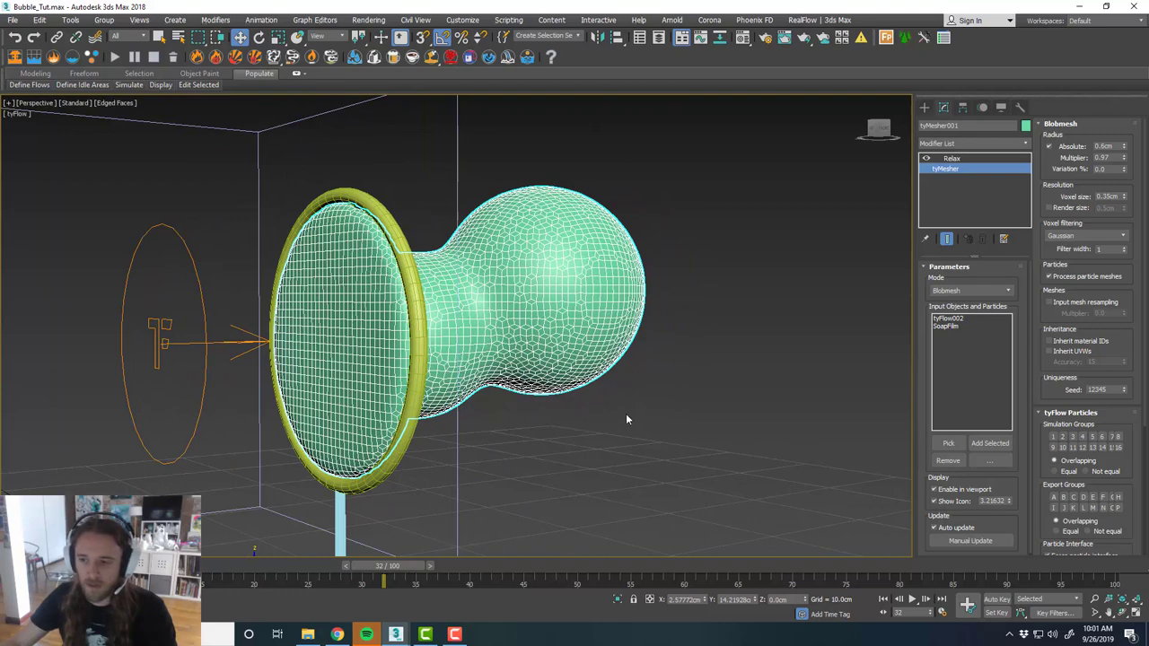
{"action": "left_click_drag", "start_coordinate": [362, 567], "coordinate": [287, 565]}
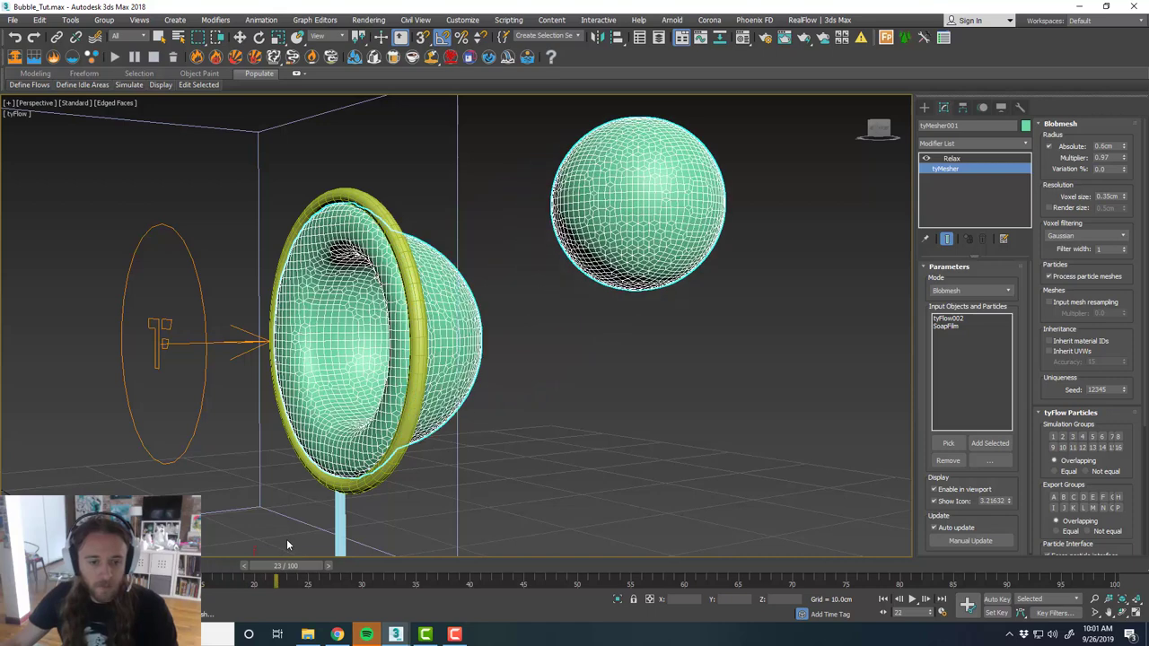
Switch to File Explorer, play PizzaBubbles_01.mp4 from the BubbleBlow_01 project's Animation folder, and pause it partway through.
{"action": "left_click", "coordinate": [308, 635]}
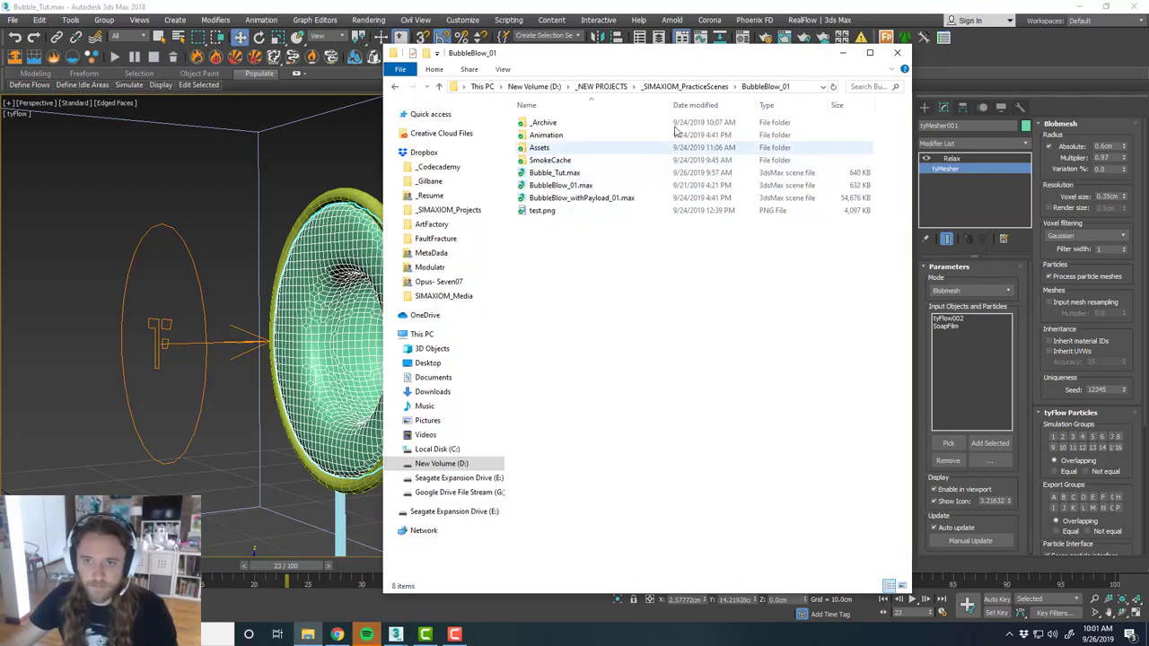
{"action": "double_click", "coordinate": [634, 136]}
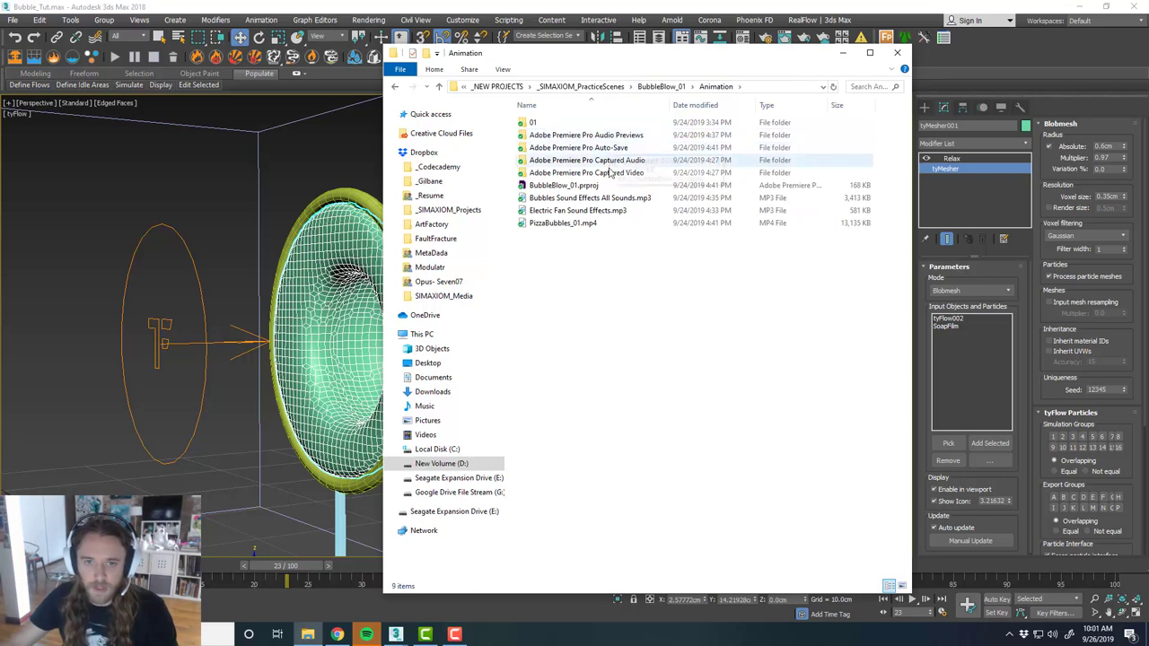
{"action": "double_click", "coordinate": [626, 224]}
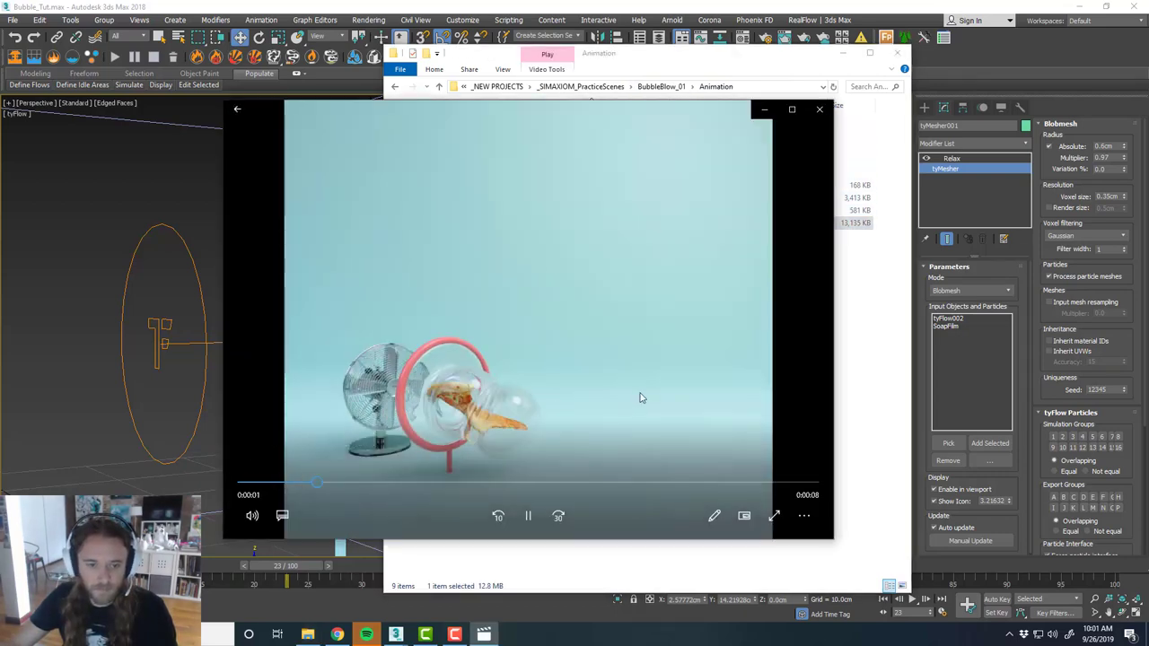
{"action": "left_click", "coordinate": [526, 517]}
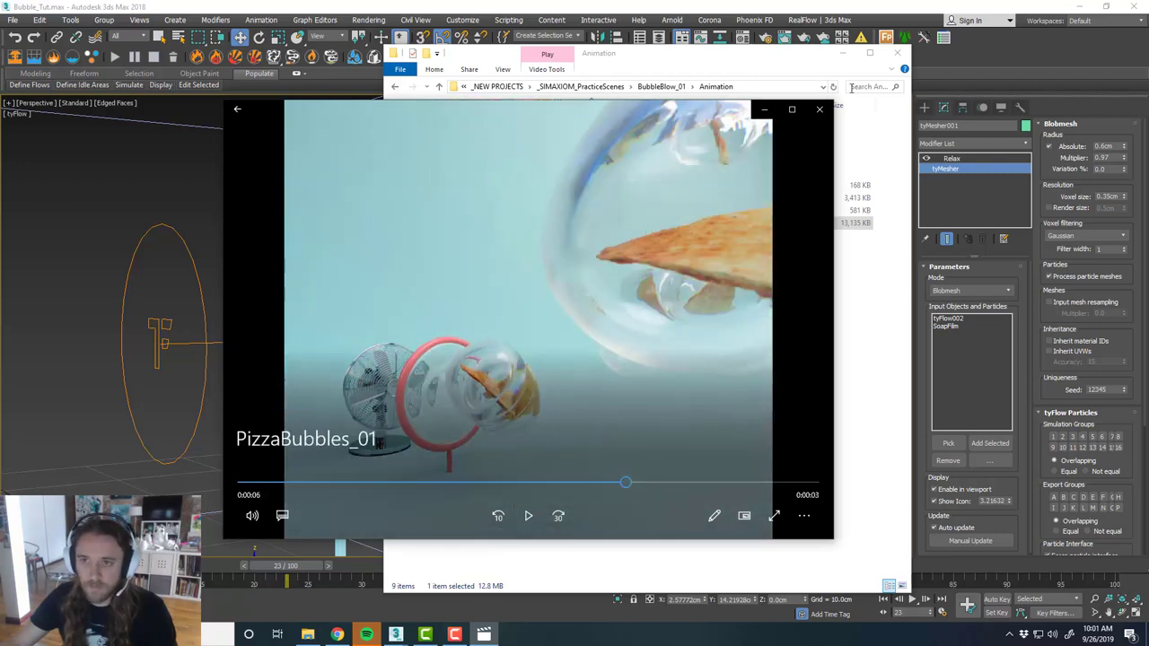
Close the reference video, switch back to 3ds Max, and clear the selection around the merged bubble mesh.
{"action": "left_click", "coordinate": [817, 110]}
{"action": "left_click", "coordinate": [822, 43]}
{"action": "middle_click_drag", "start_coordinate": [694, 199], "coordinate": [607, 292], "text": "alt"}
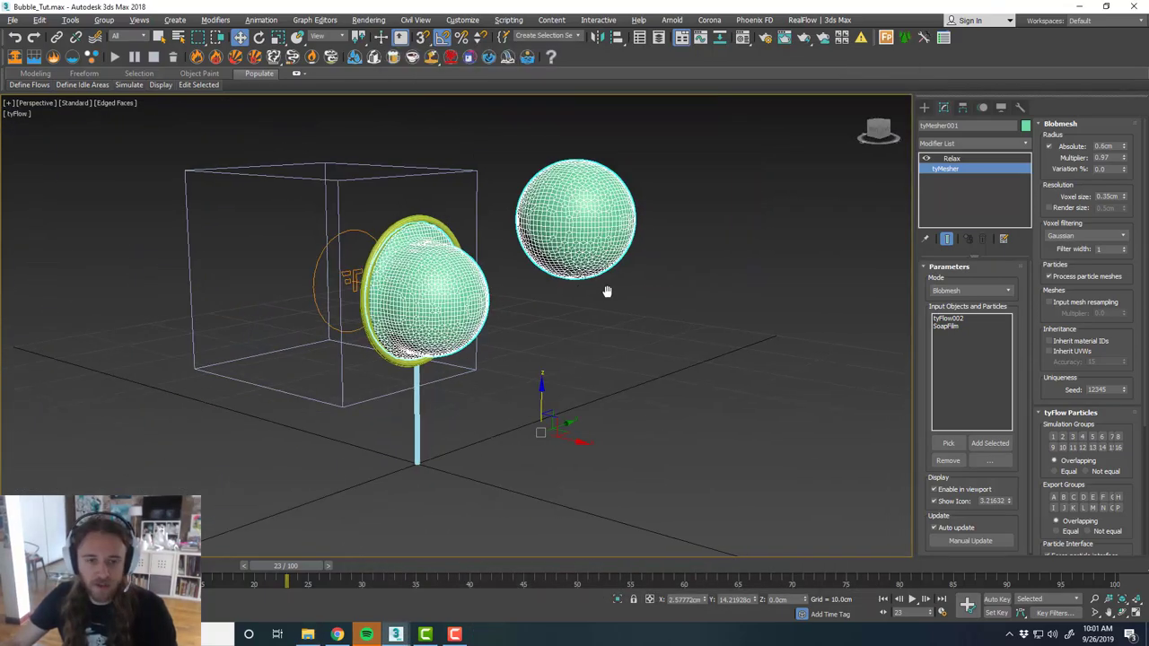
{"action": "scroll", "coordinate": [424, 377], "scroll_direction": "up", "scroll_amount": 4}
{"action": "left_click", "coordinate": [575, 382]}
{"action": "scroll", "coordinate": [566, 341], "scroll_direction": "down", "scroll_amount": 5}
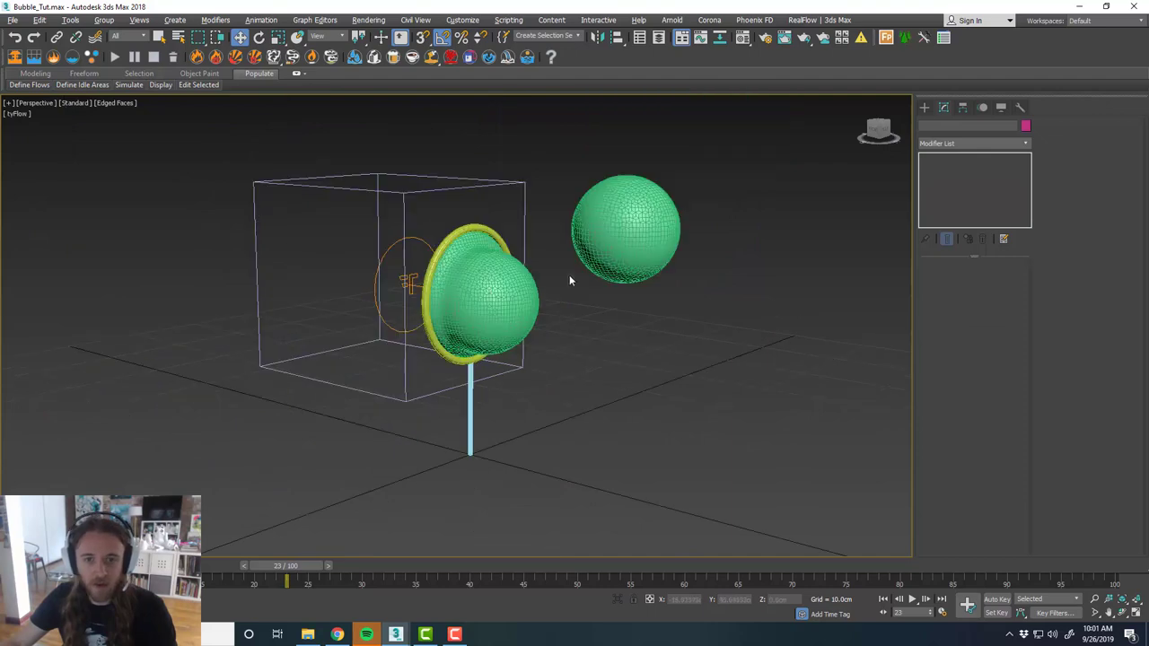
Select the tyMesher mesh and examine how the bubble and soap film merge from the front and back of the hoop.
{"action": "scroll", "coordinate": [586, 234], "scroll_direction": "up", "scroll_amount": 3}
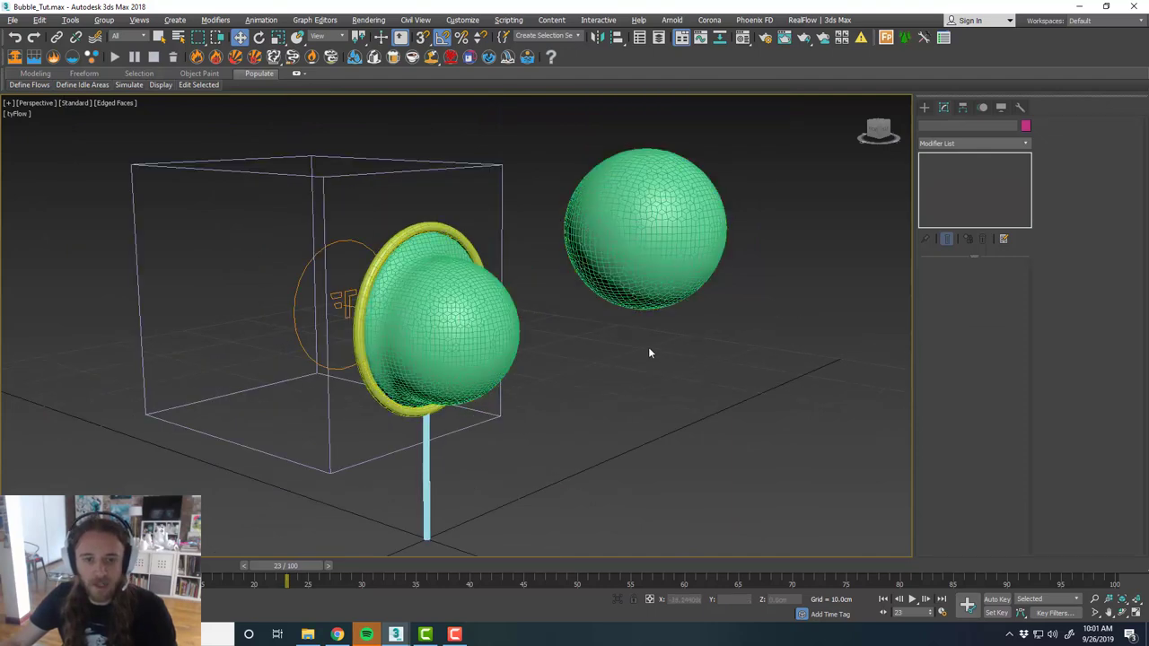
{"action": "middle_click_drag", "start_coordinate": [649, 351], "coordinate": [596, 338]}
{"action": "middle_click_drag", "start_coordinate": [482, 291], "coordinate": [529, 290]}
{"action": "left_click", "coordinate": [603, 232]}
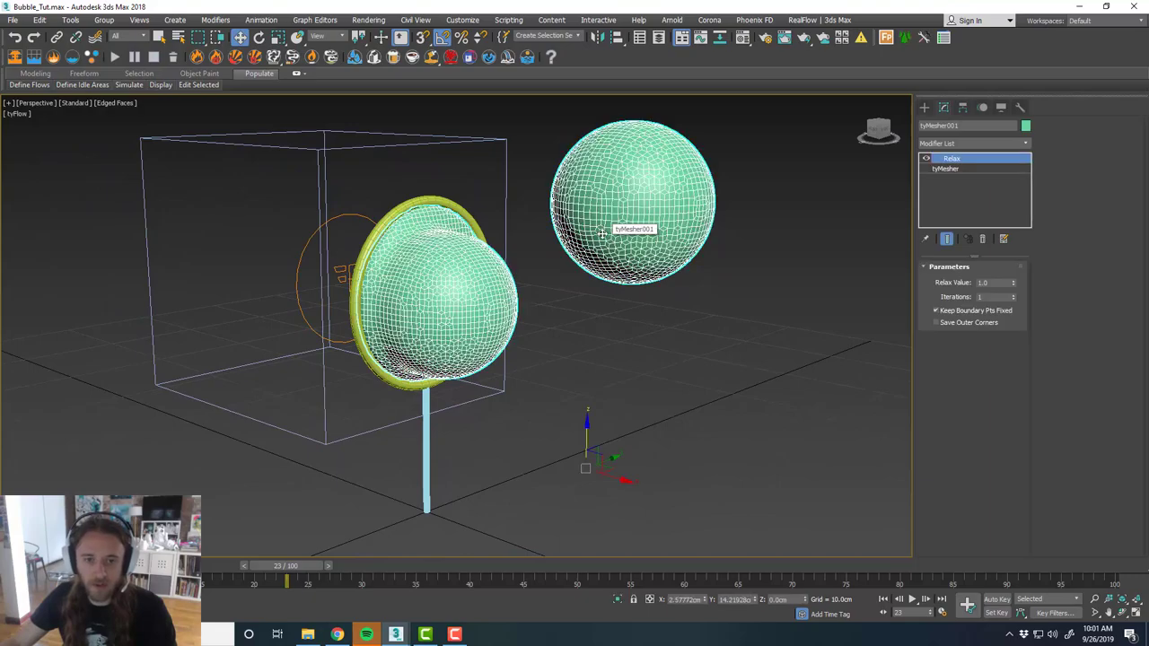
{"action": "scroll", "coordinate": [580, 259], "scroll_direction": "up", "scroll_amount": 3}
{"action": "scroll", "coordinate": [581, 260], "scroll_direction": "down", "scroll_amount": 3}
{"action": "scroll", "coordinate": [583, 261], "scroll_direction": "up", "scroll_amount": 3}
{"action": "middle_click_drag", "start_coordinate": [594, 261], "coordinate": [680, 293], "text": "alt"}
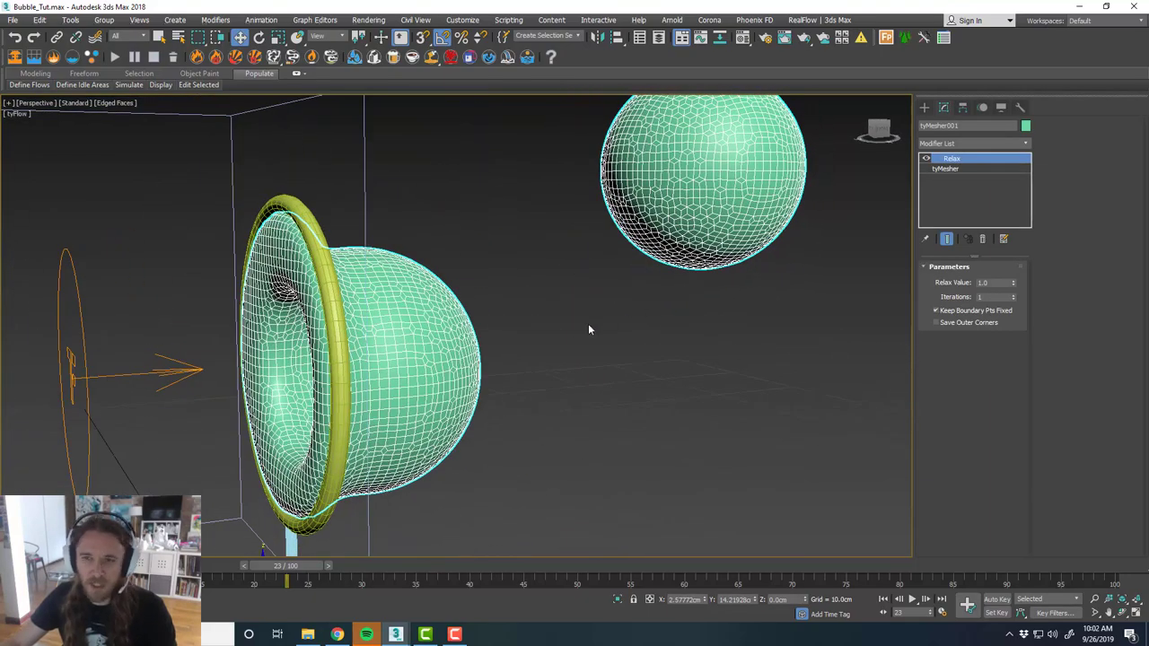
{"action": "scroll", "coordinate": [572, 263], "scroll_direction": "down", "scroll_amount": 3}
{"action": "middle_click_drag", "start_coordinate": [572, 263], "coordinate": [600, 307], "text": "alt"}
{"action": "scroll", "coordinate": [542, 304], "scroll_direction": "up", "scroll_amount": 3}
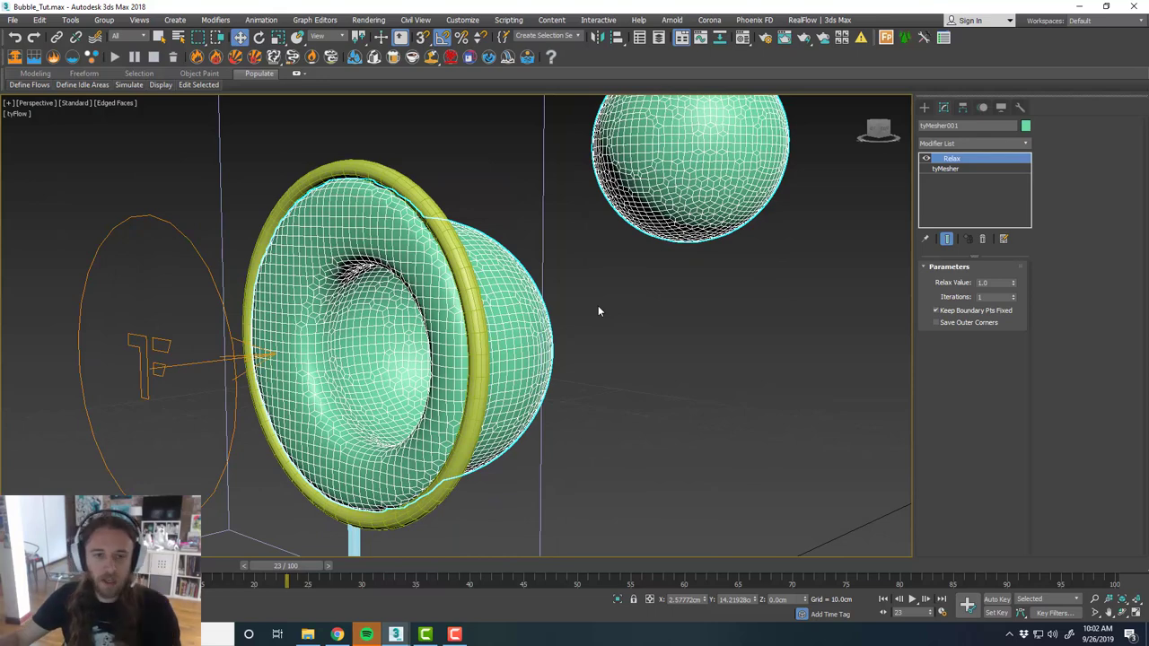
{"action": "middle_click_drag", "start_coordinate": [600, 311], "coordinate": [563, 332], "text": "alt"}
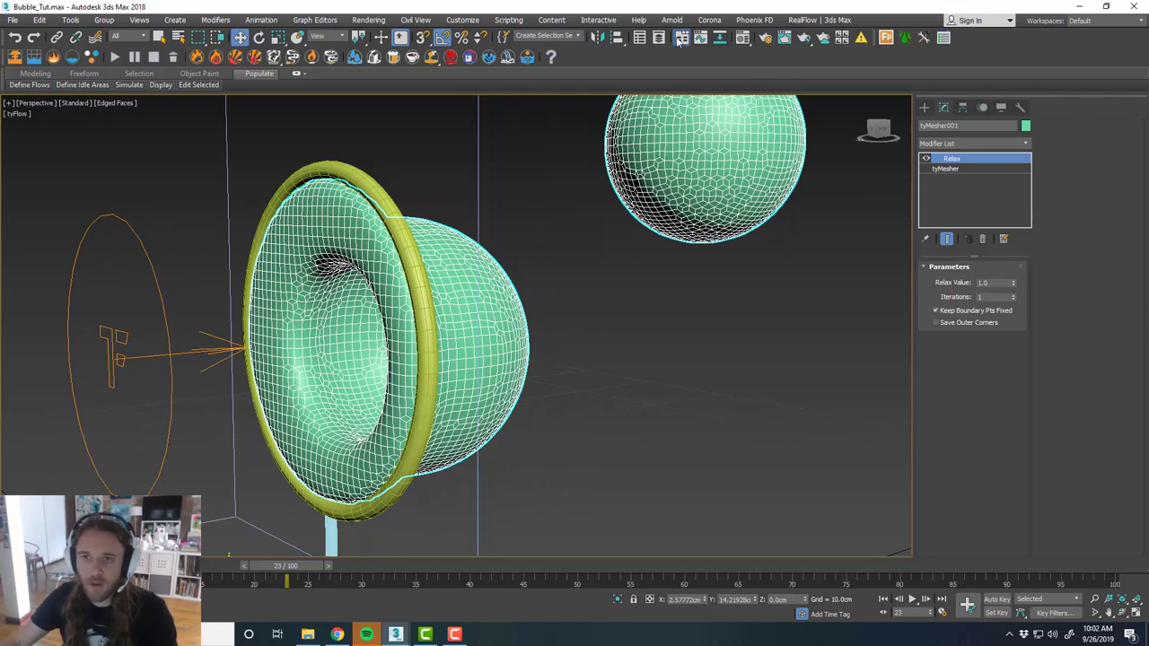
Hide the tyMesher mesh and inspect the underlying SoapFilm object and the tyFlow002 bubbles with their Slice modifier.
{"action": "key", "text": "ctrl+d"}
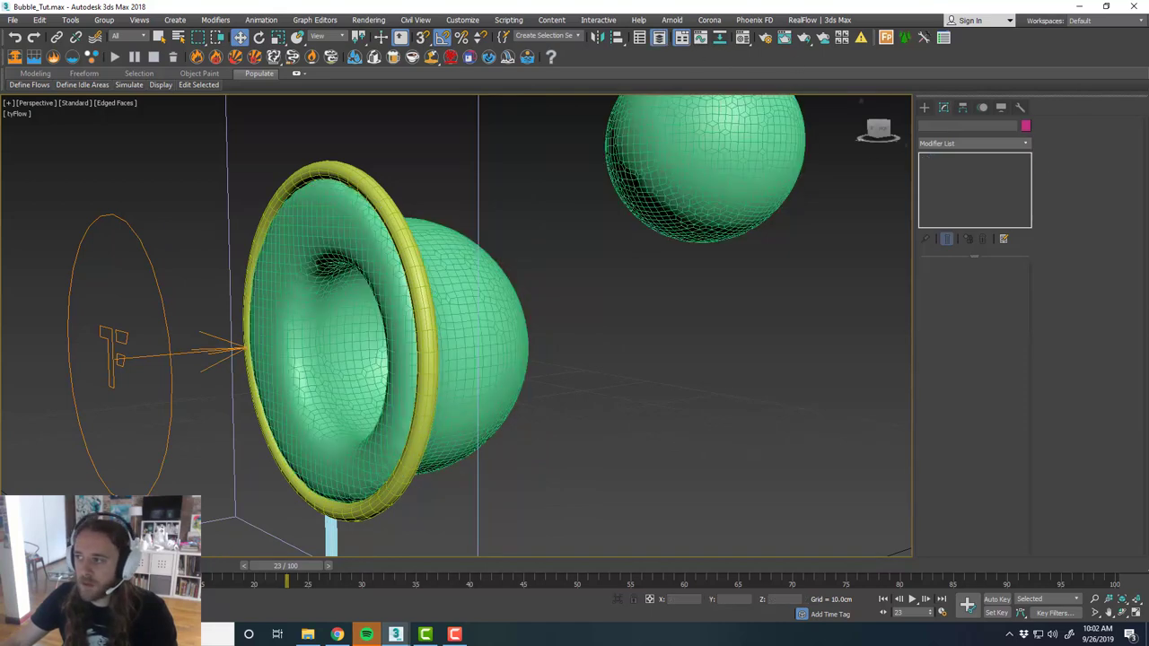
{"action": "middle_click_drag", "start_coordinate": [547, 327], "coordinate": [605, 329], "text": "alt"}
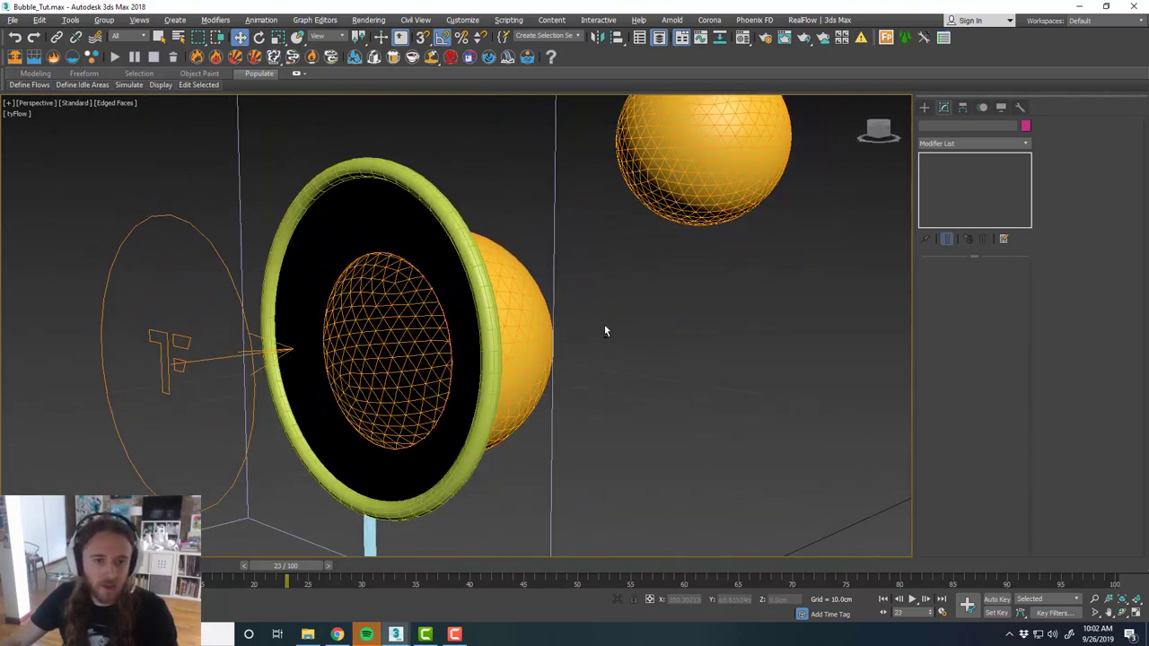
{"action": "left_click", "coordinate": [417, 236]}
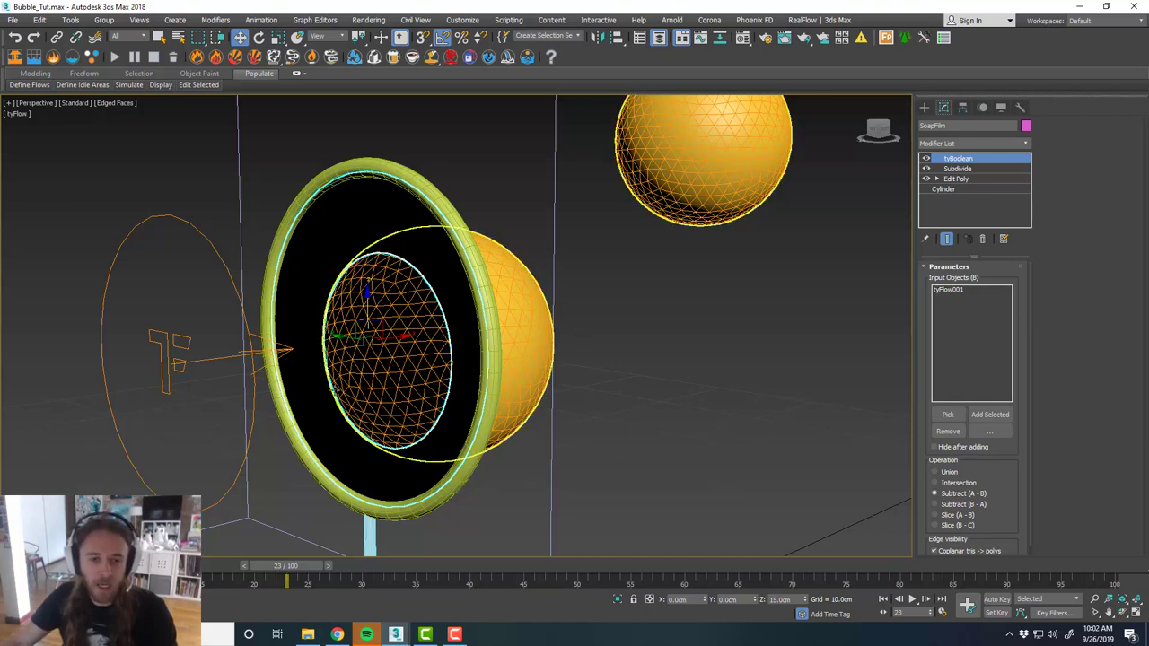
{"action": "mouse_move", "coordinate": [409, 457]}
{"action": "middle_mouse_down", "text": "alt"}
{"action": "mouse_move", "coordinate": [462, 451]}
{"action": "mouse_move", "coordinate": [440, 472]}
{"action": "mouse_move", "coordinate": [429, 453]}
{"action": "middle_mouse_up", "text": "alt"}
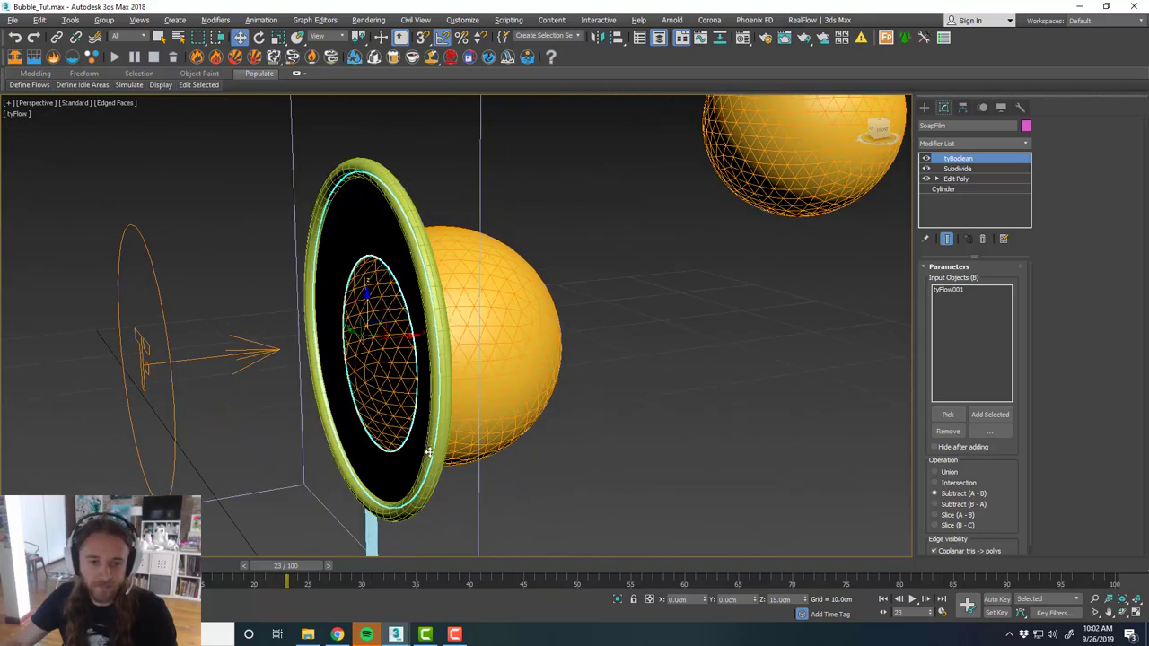
{"action": "left_click", "coordinate": [529, 289]}
{"action": "middle_click_drag", "start_coordinate": [530, 289], "coordinate": [604, 284], "text": "alt"}
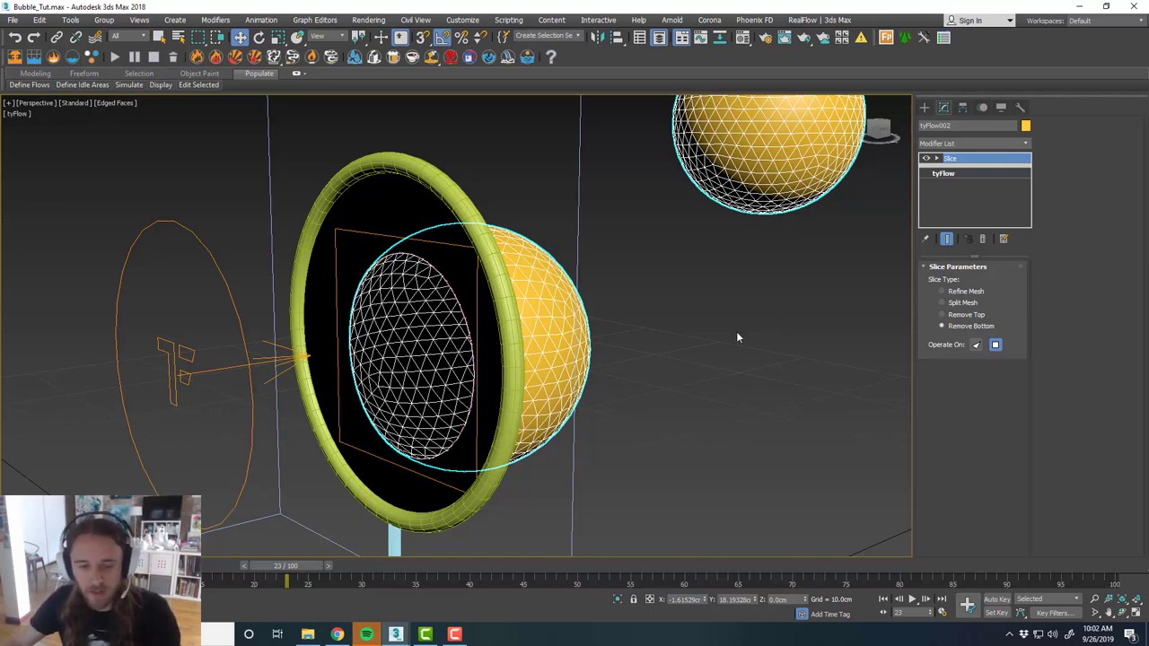
Scrub to frame 32 to check the source bubbles without the mesh, and unhide the tyMesher mesh.
{"action": "scroll", "coordinate": [624, 315], "scroll_direction": "down", "scroll_amount": 4}
{"action": "middle_click_drag", "start_coordinate": [681, 330], "coordinate": [590, 322], "text": "alt"}
{"action": "scroll", "coordinate": [542, 283], "scroll_direction": "up", "scroll_amount": 3}
{"action": "middle_click_drag", "start_coordinate": [694, 341], "coordinate": [712, 377]}
{"action": "scroll", "coordinate": [431, 310], "scroll_direction": "down", "scroll_amount": 3}
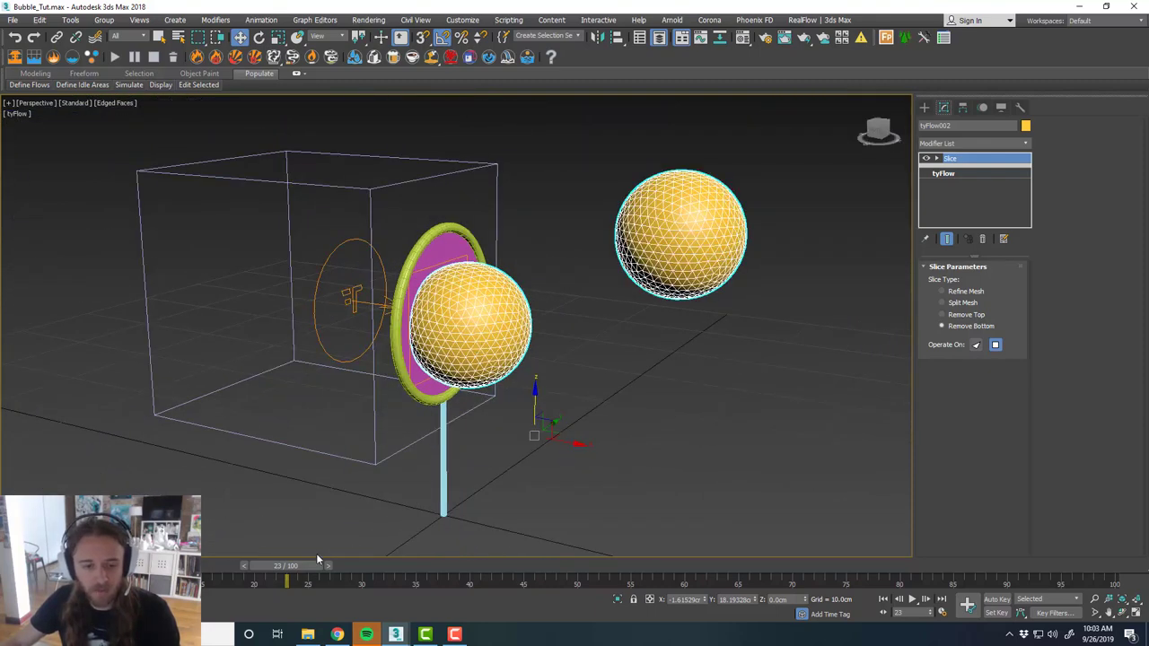
{"action": "left_click_drag", "start_coordinate": [316, 558], "coordinate": [418, 560]}
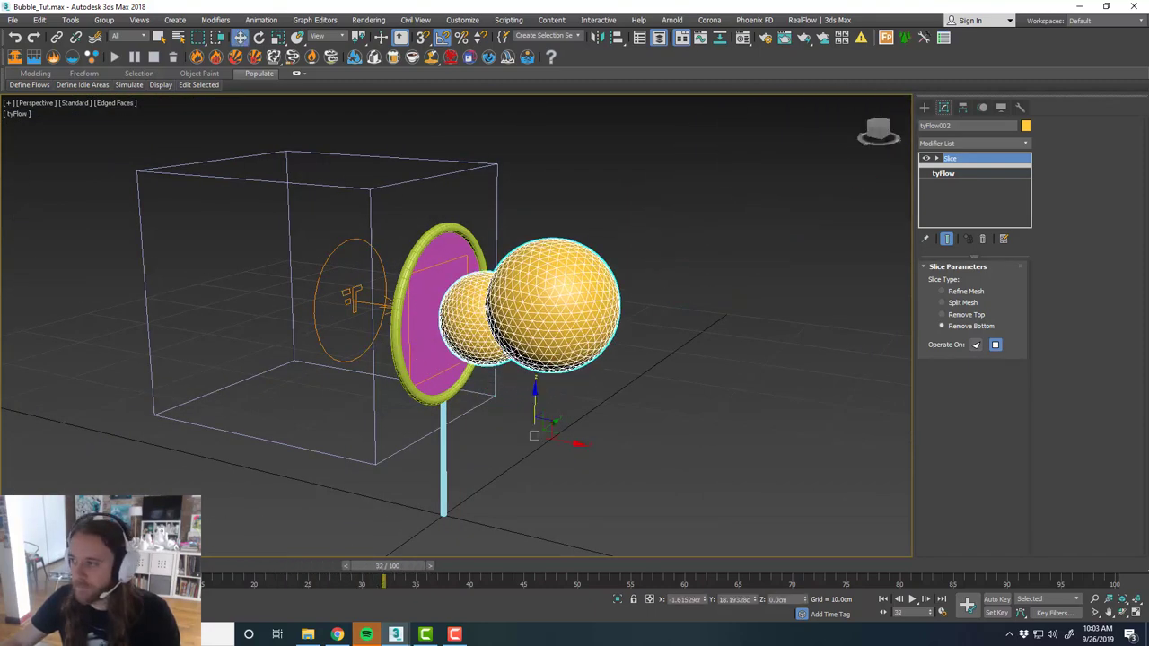
{"action": "middle_click_drag", "start_coordinate": [559, 333], "coordinate": [538, 334]}
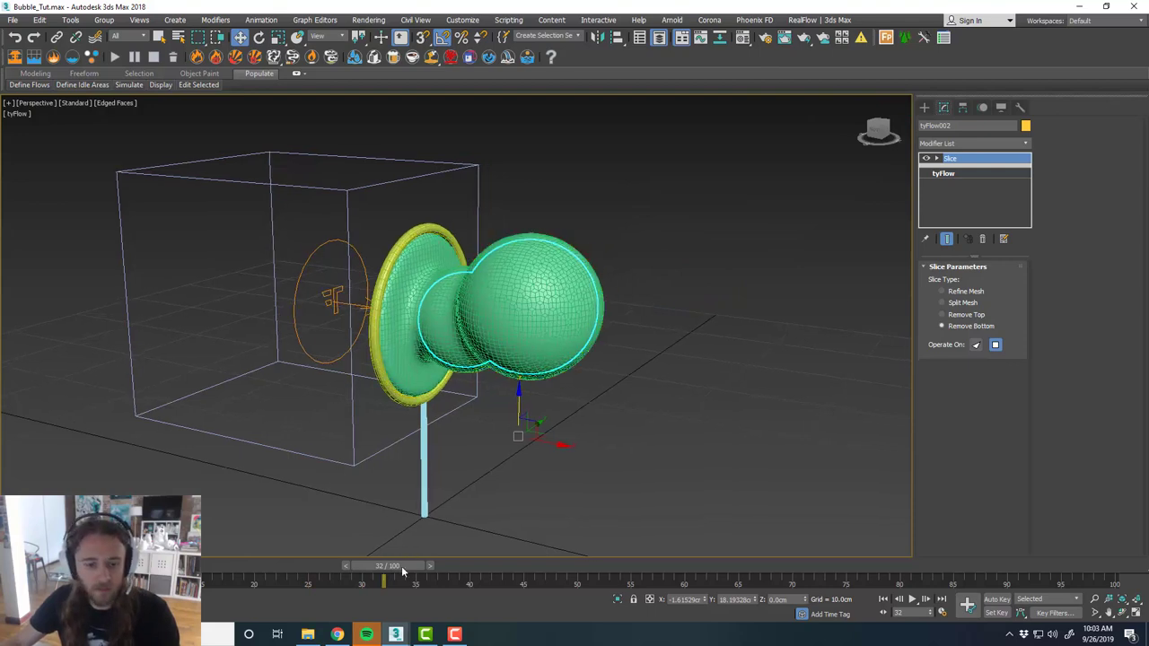
Scrub through frame 48 to frame 95 and examine how the meshed bubbles connect to each other and the hoop.
{"action": "left_click_drag", "start_coordinate": [402, 572], "coordinate": [583, 545]}
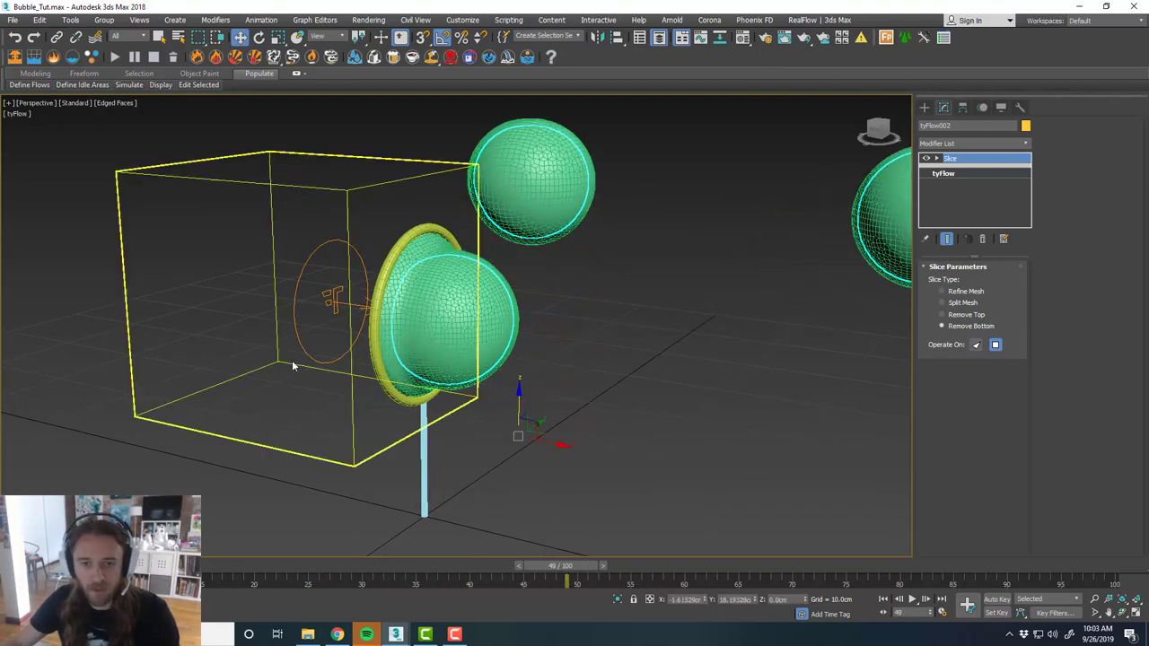
{"action": "scroll", "coordinate": [292, 363], "scroll_direction": "down", "scroll_amount": 3}
{"action": "middle_click_drag", "start_coordinate": [574, 374], "coordinate": [488, 385], "text": "alt"}
{"action": "left_click_drag", "start_coordinate": [565, 560], "coordinate": [1085, 576]}
{"action": "scroll", "coordinate": [495, 303], "scroll_direction": "down", "scroll_amount": 5}
{"action": "key", "text": "w"}
{"action": "scroll", "coordinate": [517, 304], "scroll_direction": "up", "scroll_amount": 5}
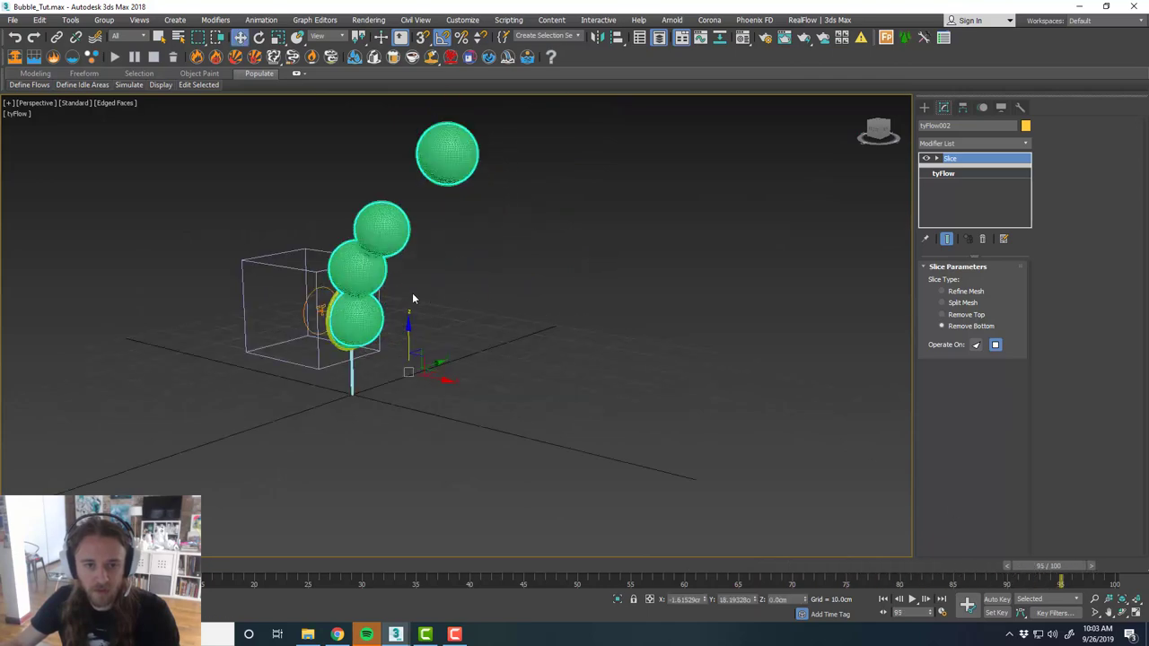
{"action": "scroll", "coordinate": [412, 292], "scroll_direction": "up", "scroll_amount": 10}
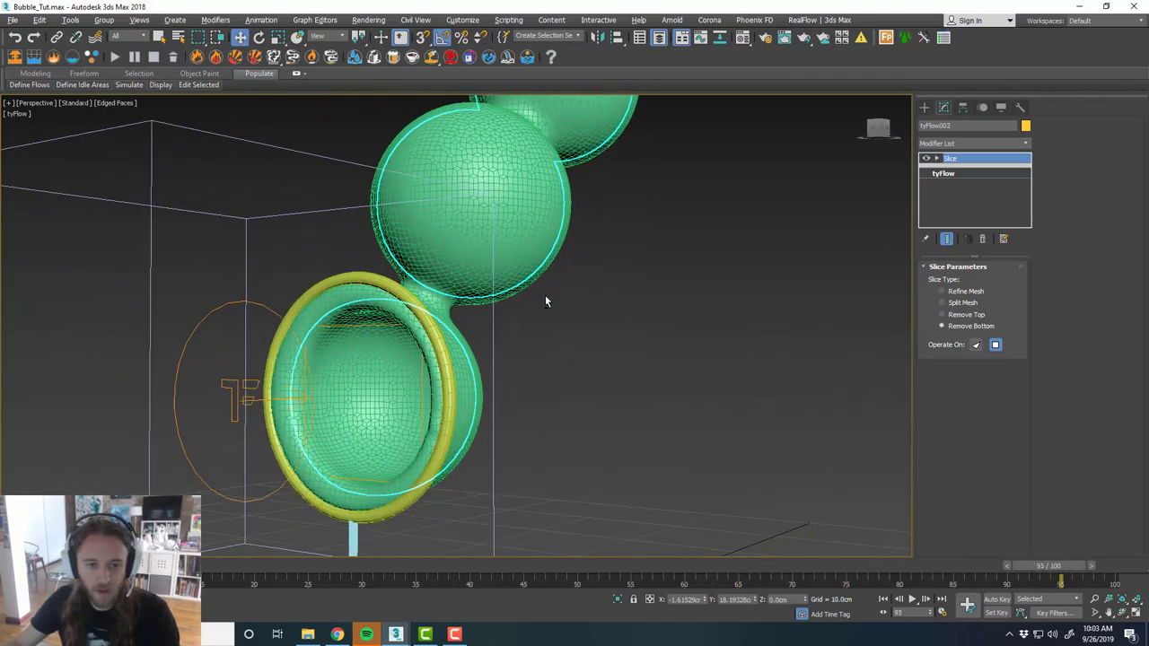
{"action": "scroll", "coordinate": [546, 297], "scroll_direction": "down", "scroll_amount": 8}
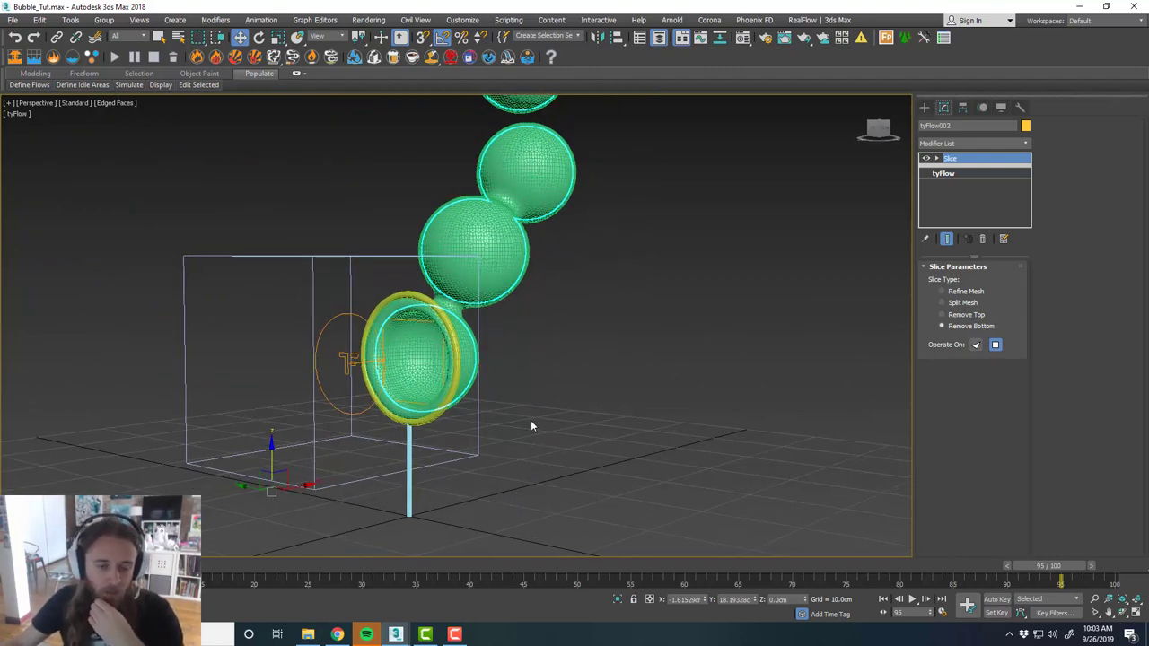
Switch to File Explorer, replay PizzaBubbles_01.mp4, pause it near the start, and return to 3ds Max.
{"action": "left_click", "coordinate": [307, 635]}
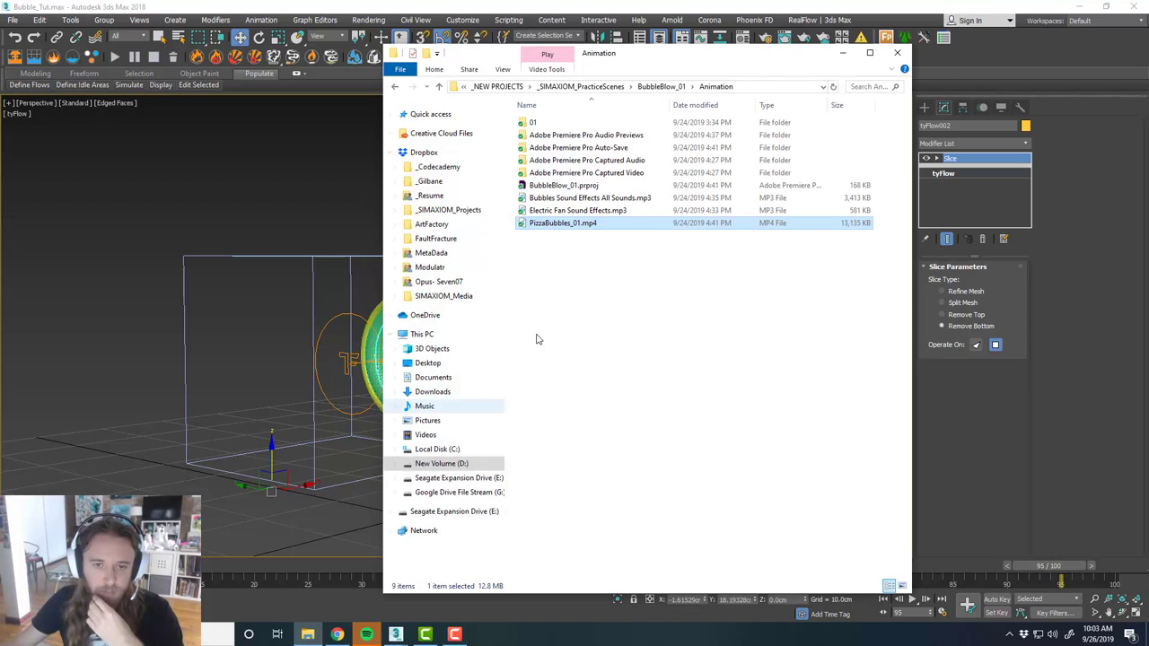
{"action": "double_click", "coordinate": [623, 227]}
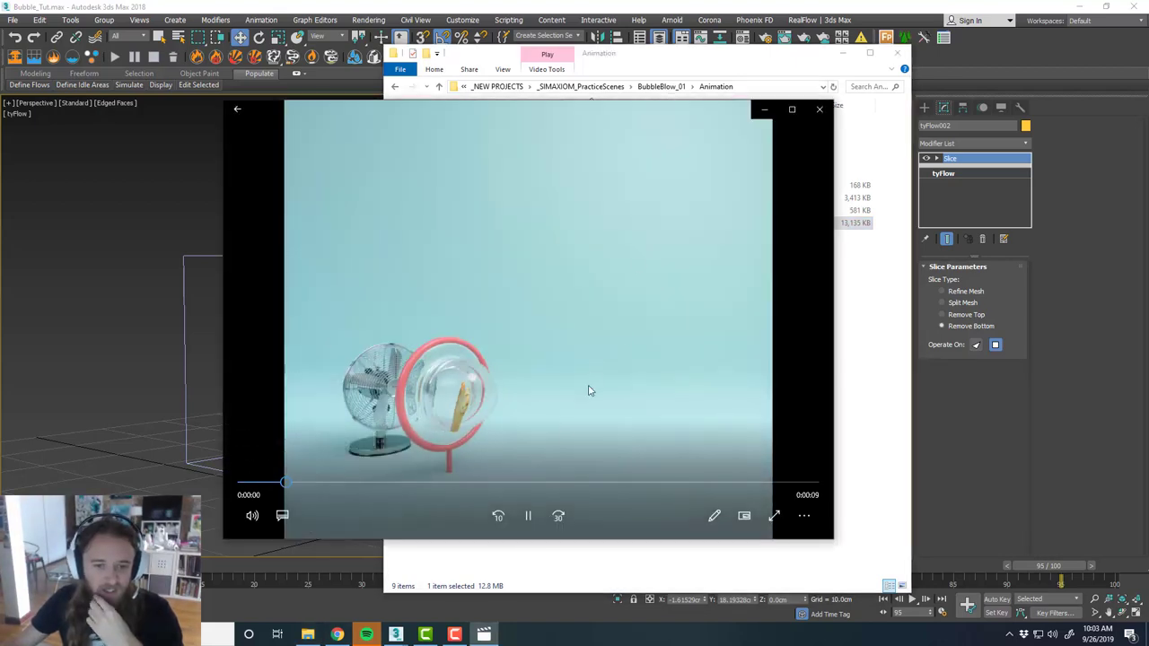
{"action": "left_click", "coordinate": [533, 516]}
{"action": "left_click", "coordinate": [818, 109]}
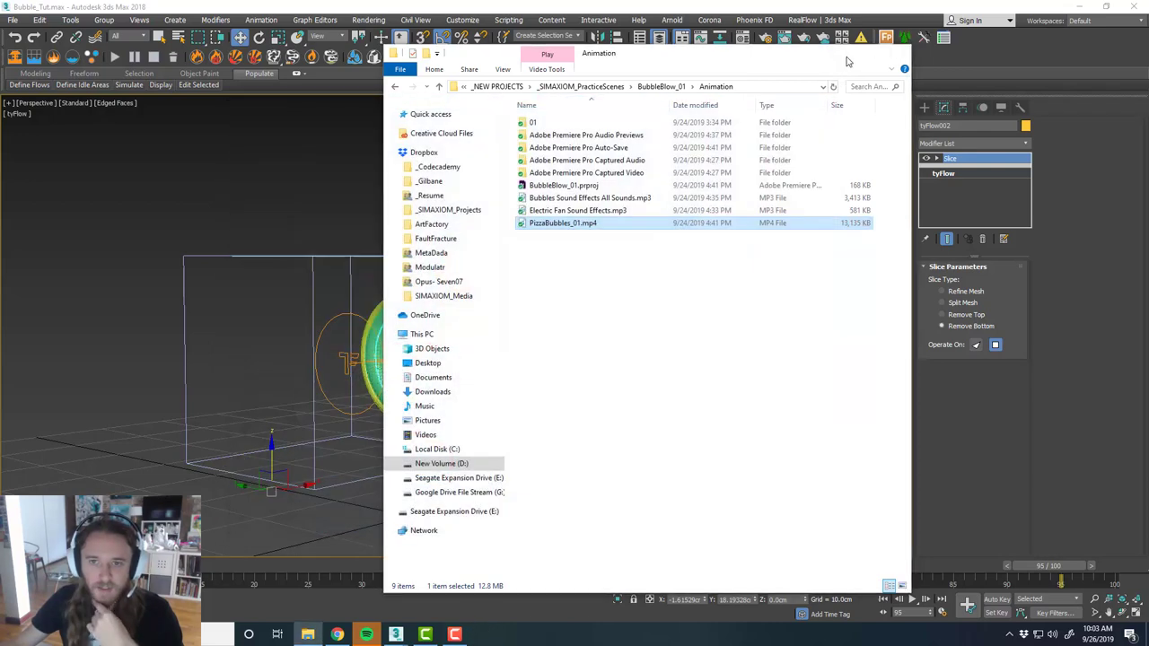
{"action": "left_click", "coordinate": [844, 53]}
Open the tyFlow002 editor and view the settings of the Shape operator in Event_001.
{"action": "scroll", "coordinate": [571, 402], "scroll_direction": "up", "scroll_amount": 5}
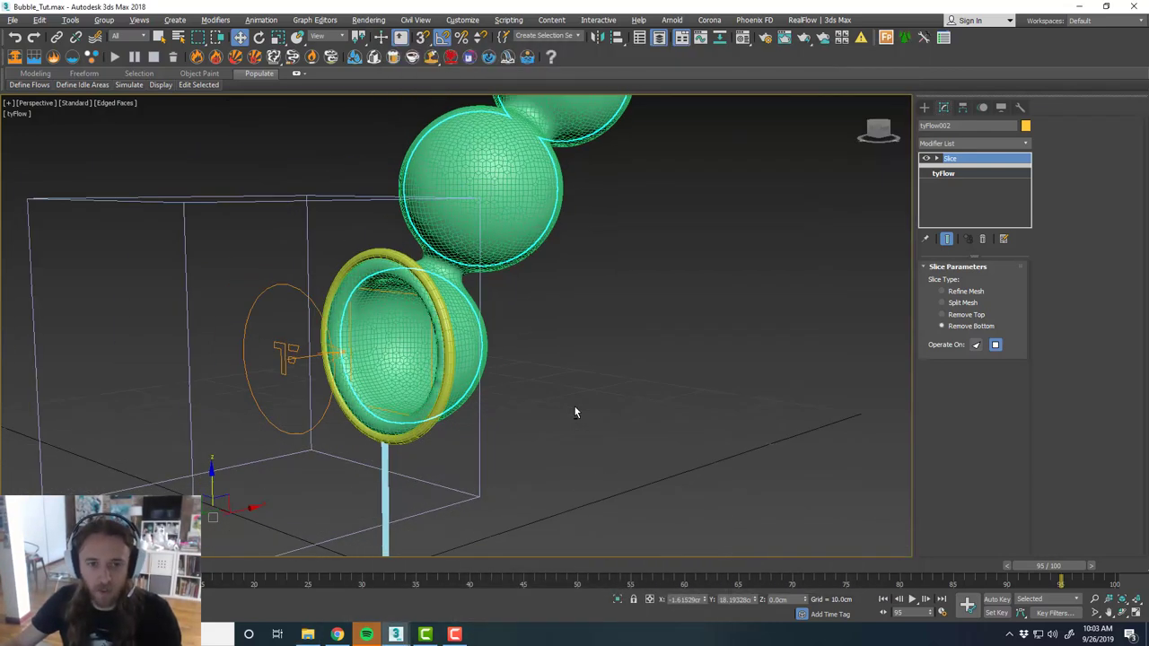
{"action": "middle_click_drag", "start_coordinate": [590, 407], "coordinate": [586, 404]}
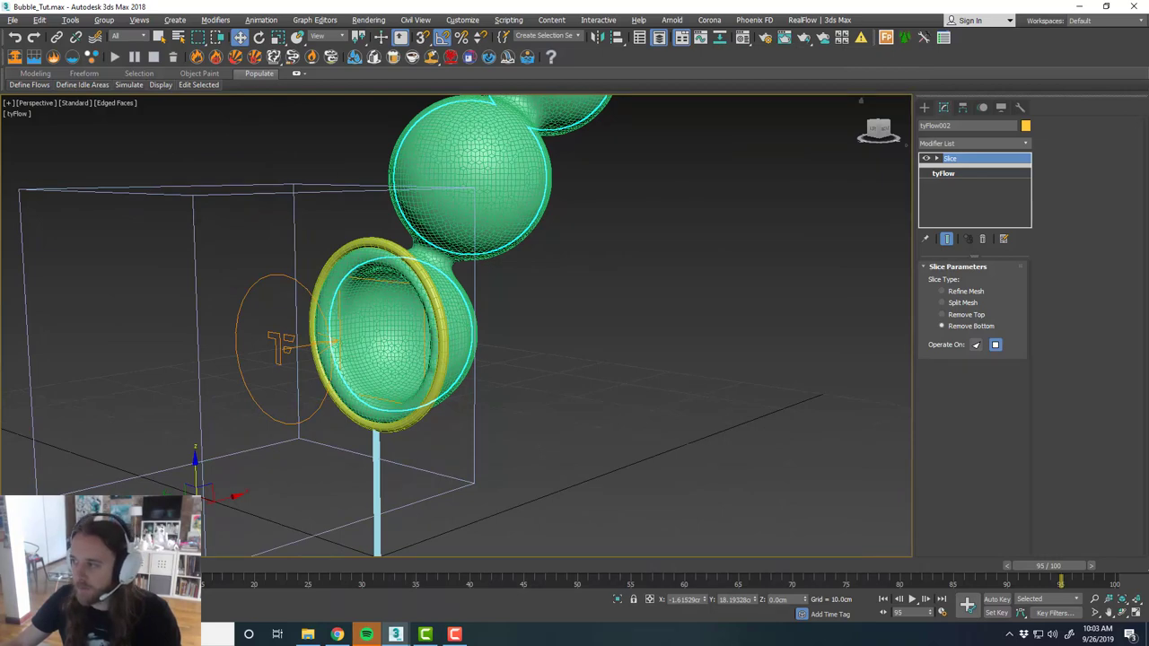
{"action": "key", "text": "ctrl+z"}
{"action": "left_click", "coordinate": [935, 301]}
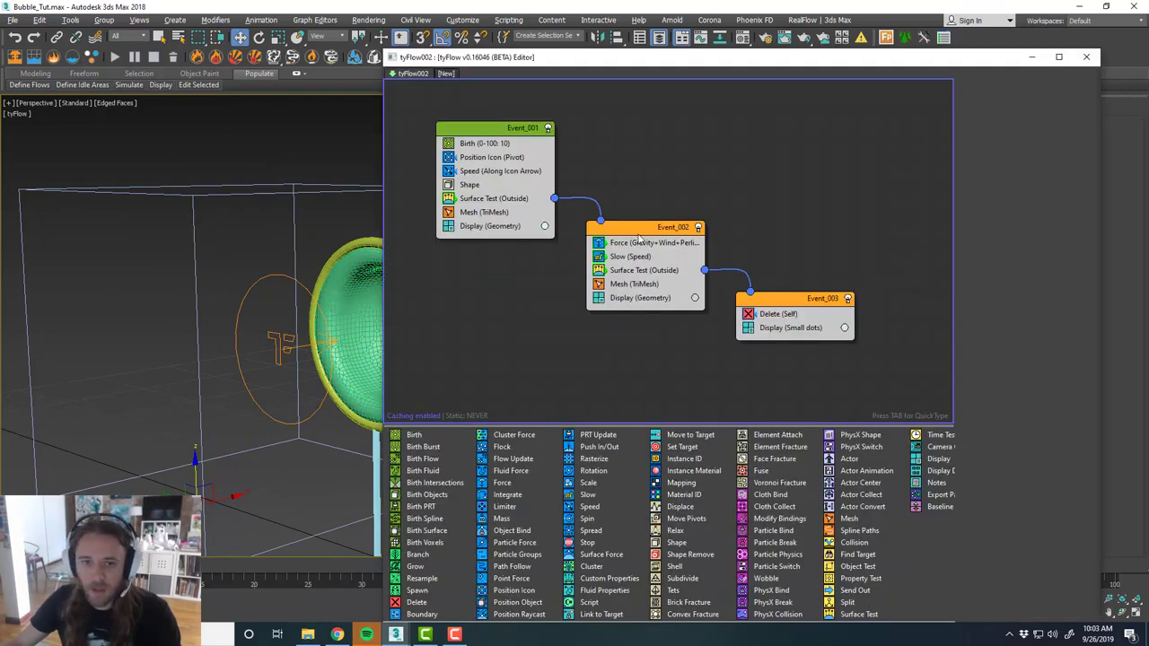
{"action": "middle_click_drag", "start_coordinate": [528, 233], "coordinate": [543, 239]}
{"action": "left_click", "coordinate": [493, 190]}
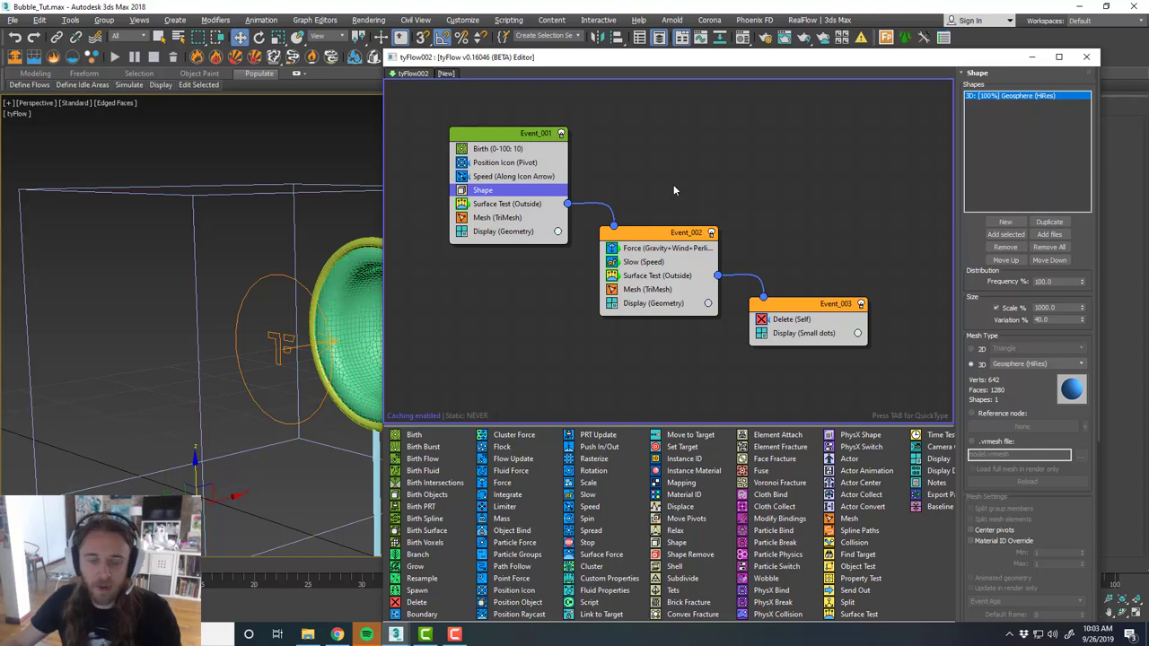
Place the tyFlow editor beside the hoop and compare the flow with the neck joining the bubbles to the soap film.
{"action": "left_click_drag", "start_coordinate": [607, 57], "coordinate": [674, 49]}
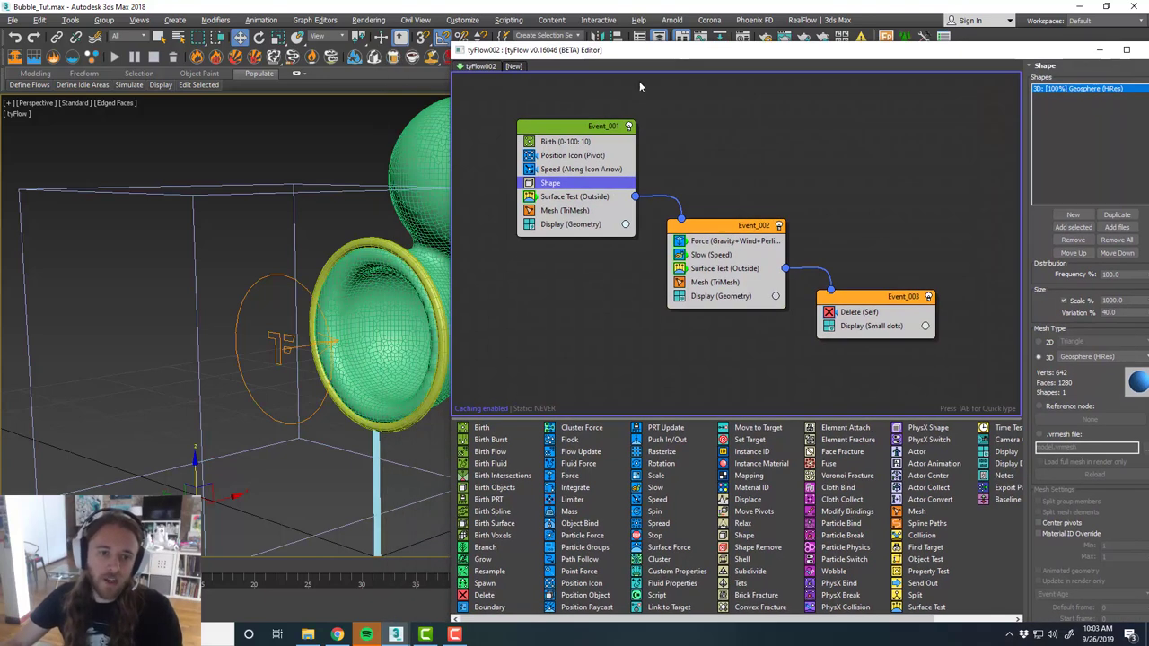
{"action": "scroll", "coordinate": [210, 278], "scroll_direction": "down", "scroll_amount": 3}
{"action": "middle_click_drag", "start_coordinate": [375, 333], "coordinate": [243, 297]}
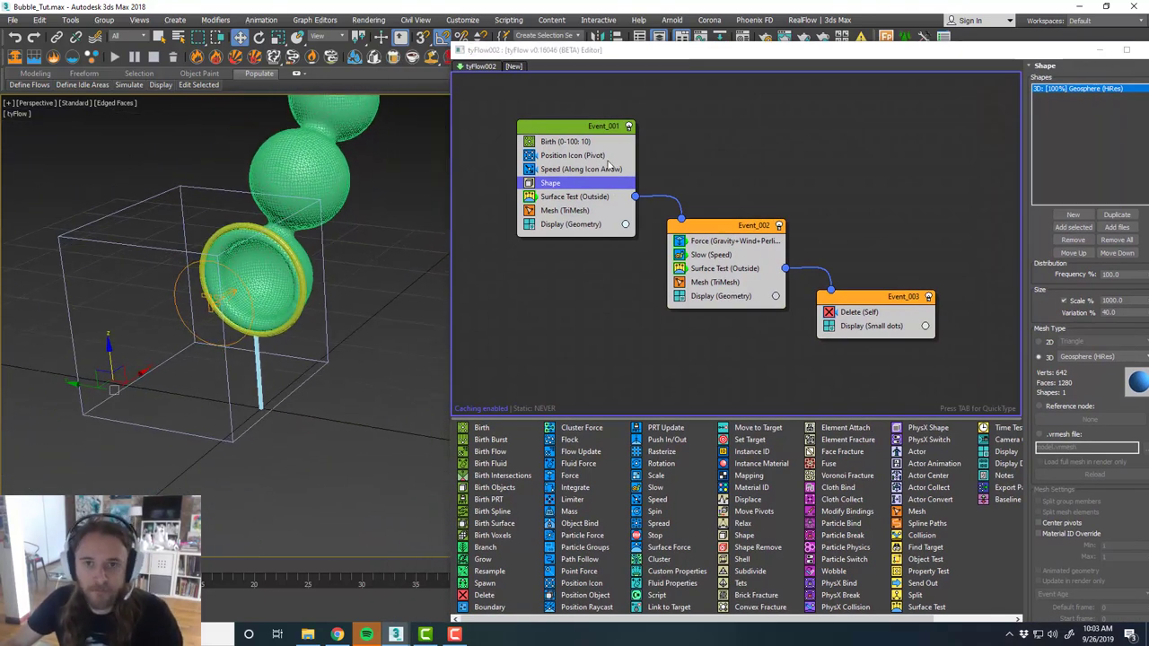
{"action": "left_click_drag", "start_coordinate": [656, 59], "coordinate": [1148, 59]}
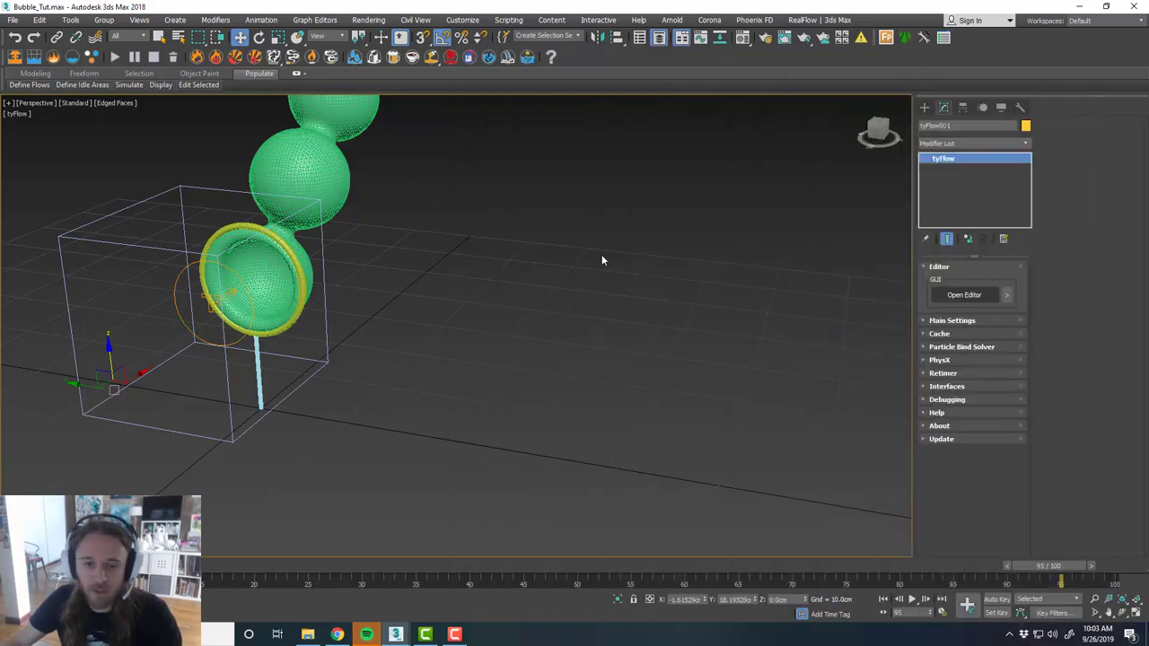
{"action": "middle_click_drag", "start_coordinate": [368, 333], "coordinate": [433, 339]}
{"action": "left_click_drag", "start_coordinate": [1148, 88], "coordinate": [531, 41]}
{"action": "scroll", "coordinate": [342, 252], "scroll_direction": "up", "scroll_amount": 6}
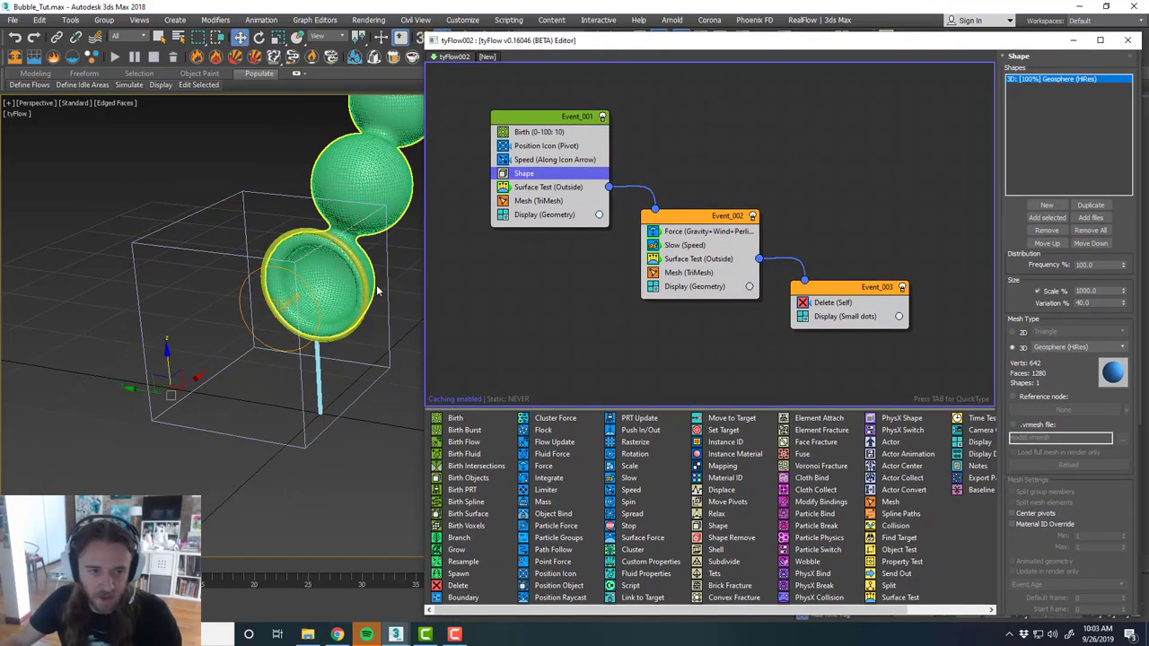
{"action": "middle_click_drag", "start_coordinate": [342, 250], "coordinate": [345, 309]}
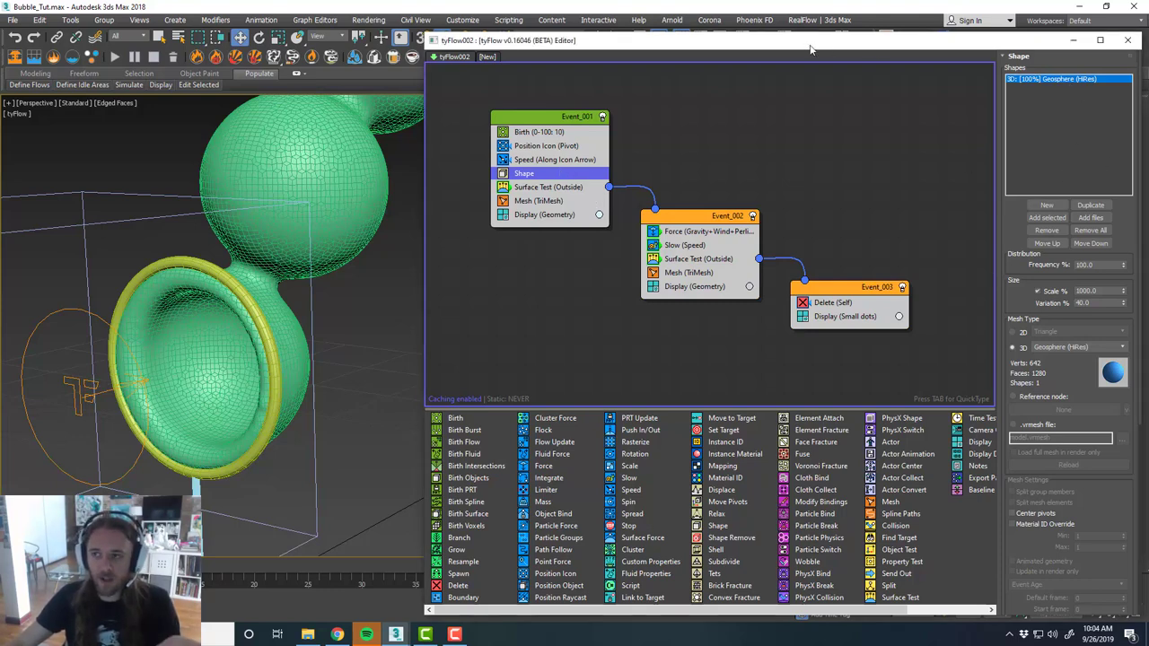
Put the tyFlow002 editor away, reopen it briefly, and inspect the bubble chain above the hoop at frame 95.
{"action": "left_click", "coordinate": [1127, 40]}
{"action": "middle_click_drag", "start_coordinate": [449, 345], "coordinate": [359, 413]}
{"action": "scroll", "coordinate": [476, 370], "scroll_direction": "down", "scroll_amount": 3}
{"action": "scroll", "coordinate": [356, 412], "scroll_direction": "up", "scroll_amount": 4}
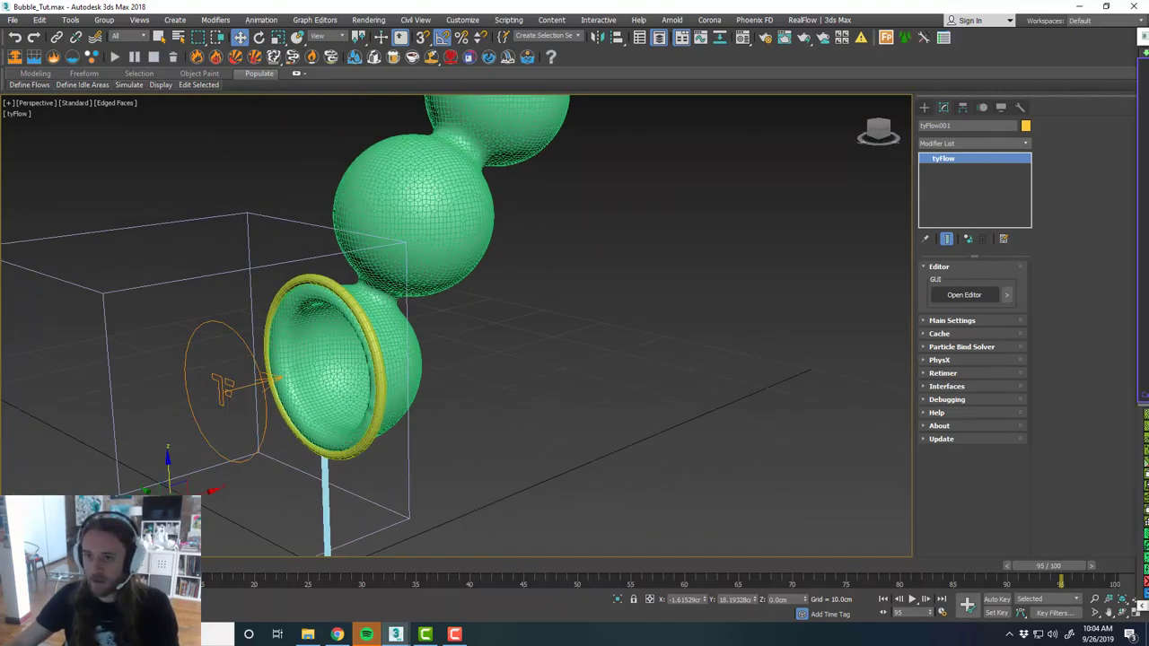
{"action": "left_click", "coordinate": [964, 294]}
{"action": "left_click_drag", "start_coordinate": [721, 50], "coordinate": [589, 50]}
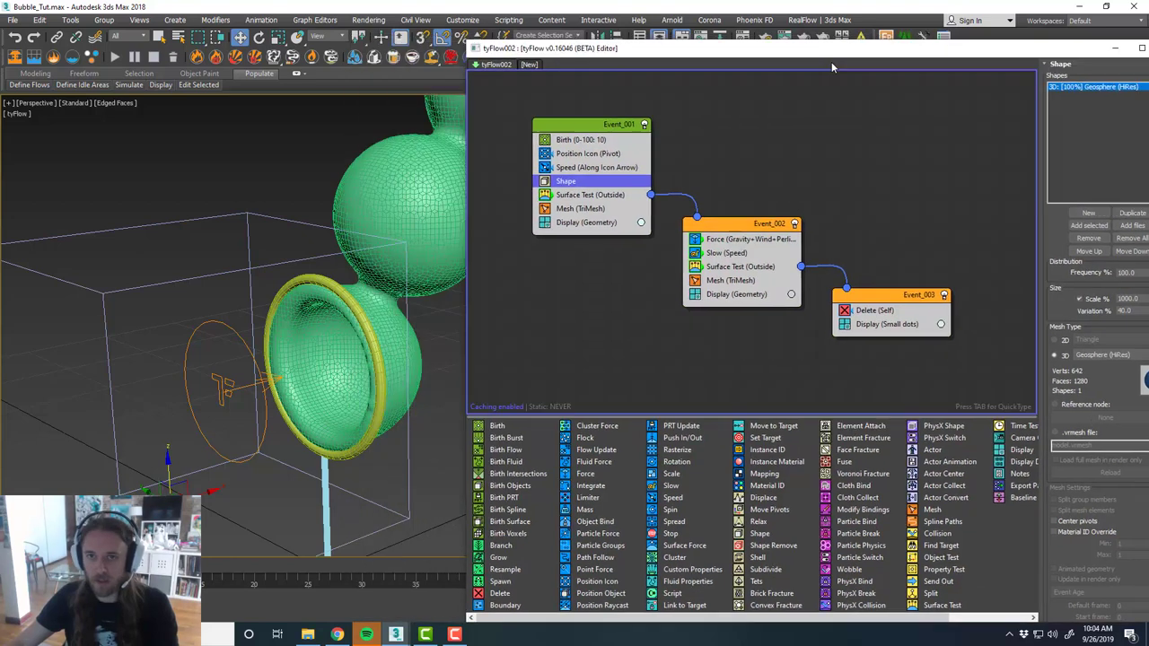
{"action": "left_click", "coordinate": [1054, 42]}
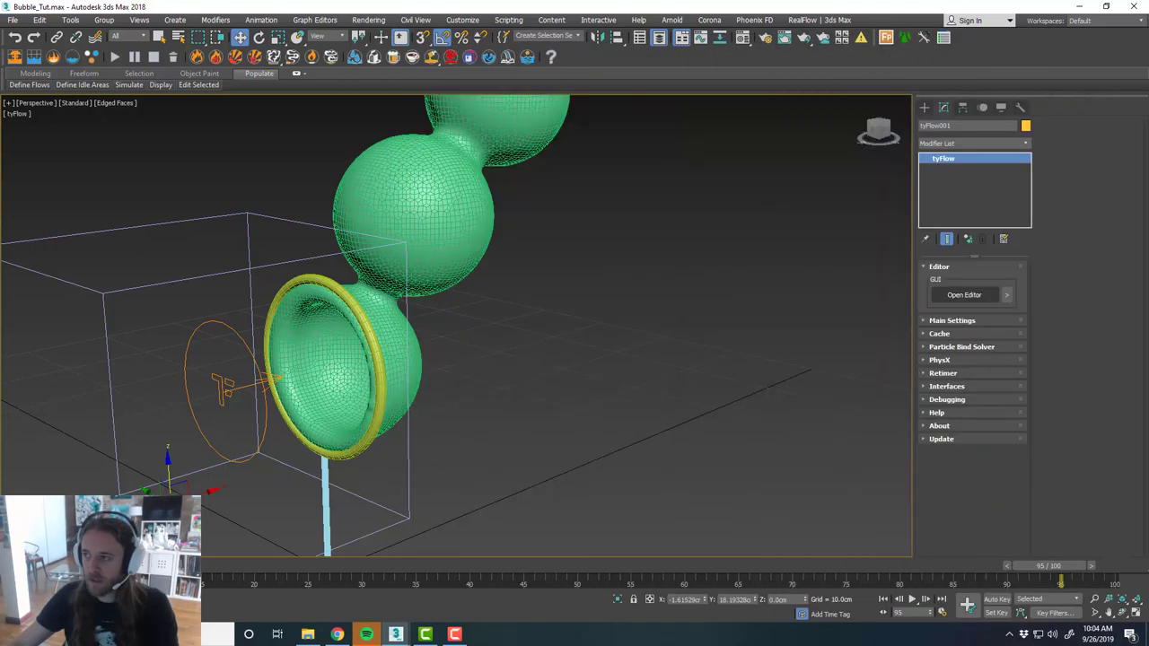
{"action": "middle_click_drag", "start_coordinate": [675, 414], "coordinate": [682, 471], "text": "alt"}
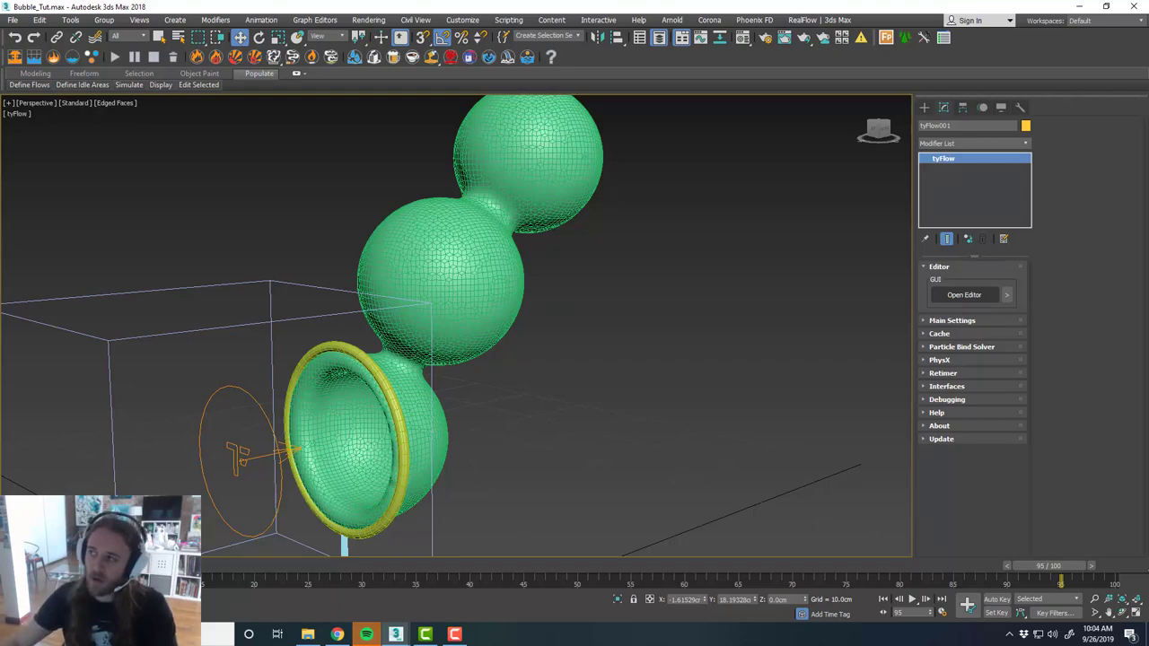
Bring up the tyFlow002 editor, close it, and inspect the bubble chain from the side of the hoop at frame 95.
{"action": "left_click_drag", "start_coordinate": [1148, 56], "coordinate": [769, 39]}
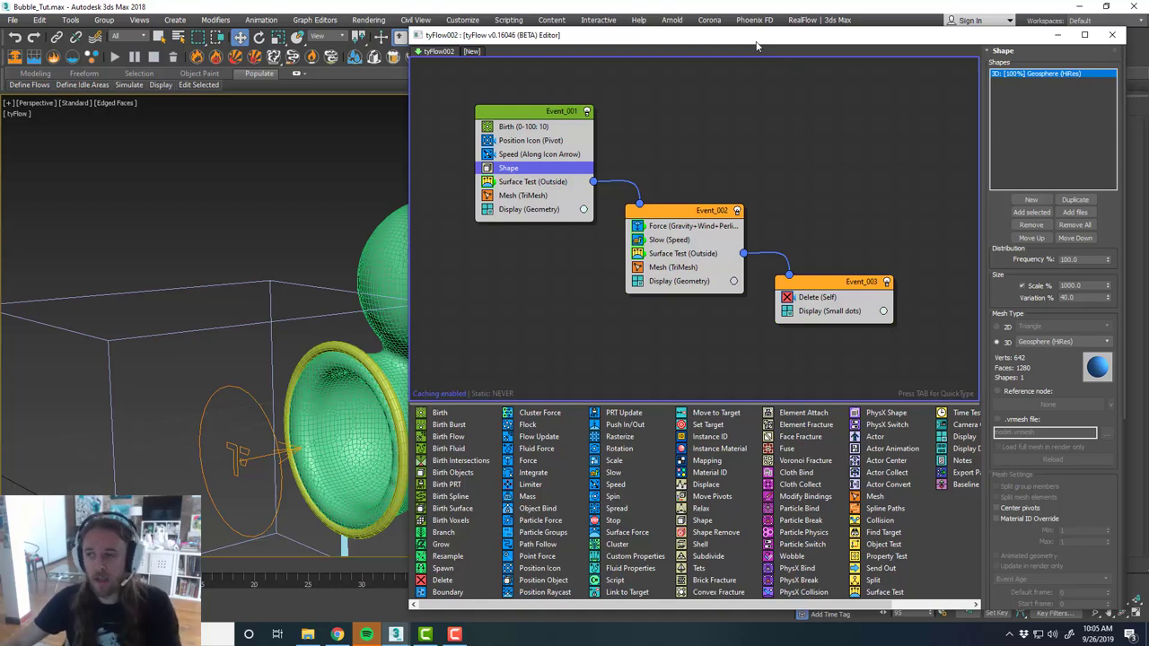
{"action": "left_click", "coordinate": [1112, 34]}
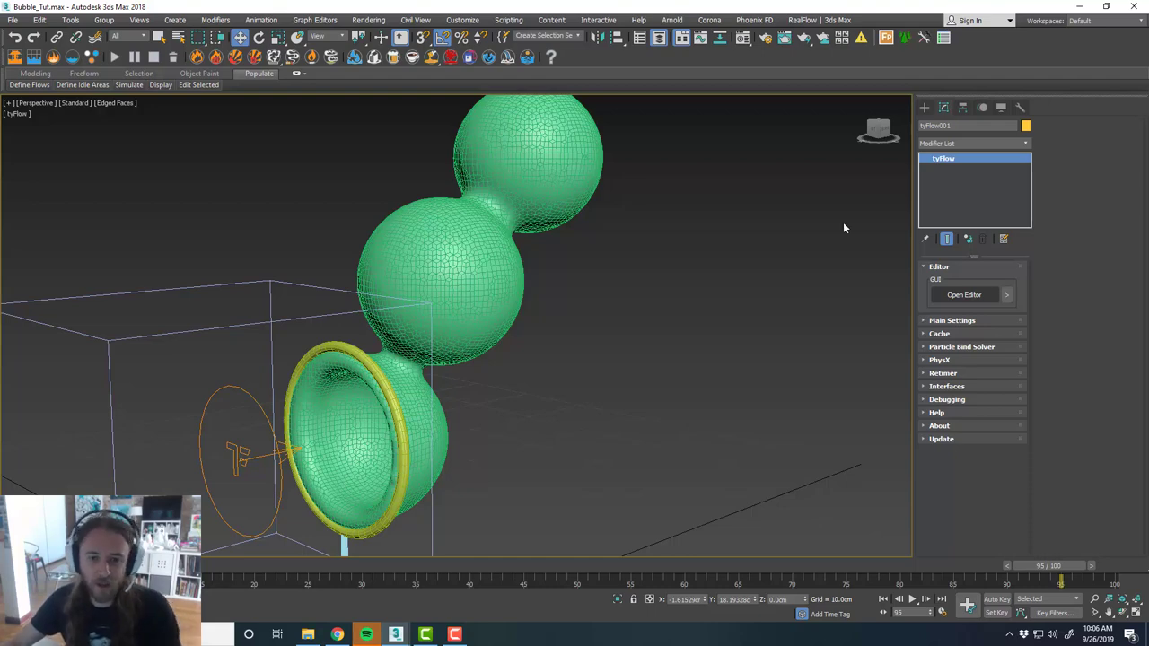
{"action": "scroll", "coordinate": [635, 306], "scroll_direction": "down", "scroll_amount": 4}
{"action": "middle_click_drag", "start_coordinate": [728, 267], "coordinate": [601, 282], "text": "alt"}
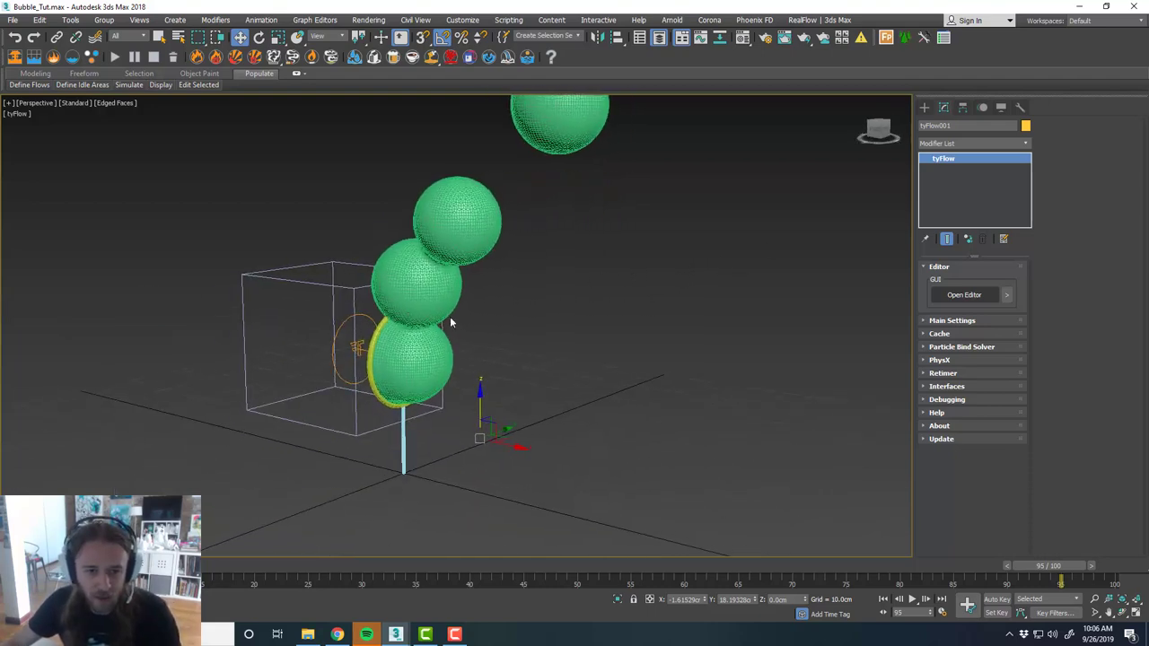
{"action": "scroll", "coordinate": [427, 323], "scroll_direction": "up", "scroll_amount": 3}
{"action": "middle_click_drag", "start_coordinate": [458, 319], "coordinate": [509, 323], "text": "alt"}
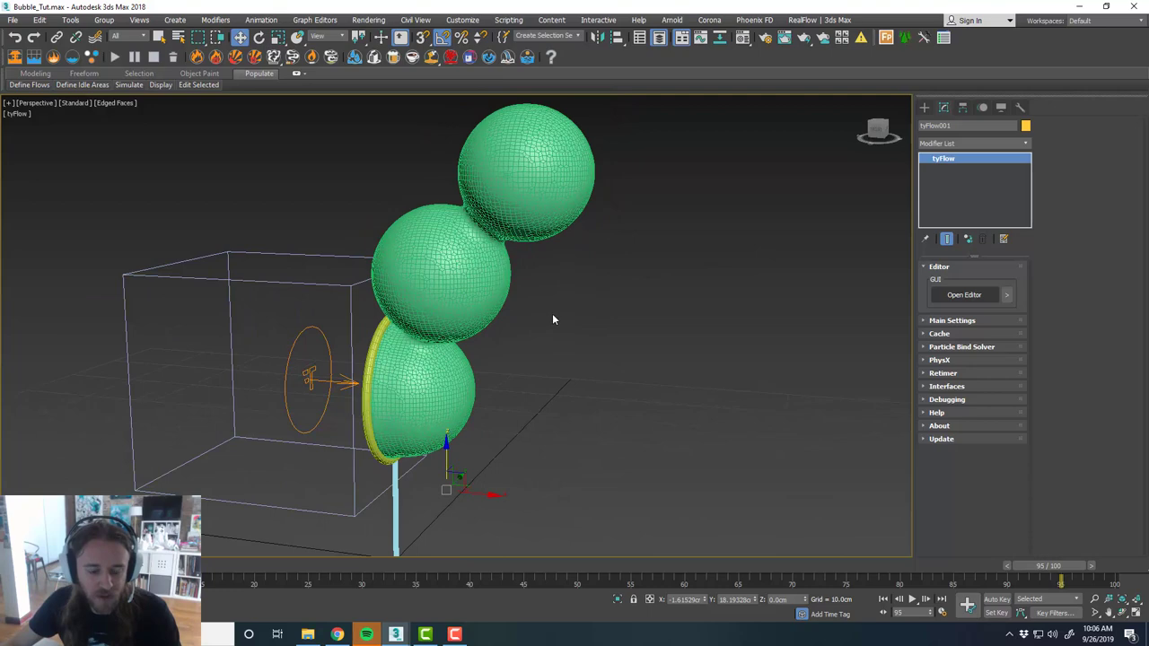
{"action": "middle_click_drag", "start_coordinate": [584, 431], "coordinate": [567, 381], "text": "alt"}
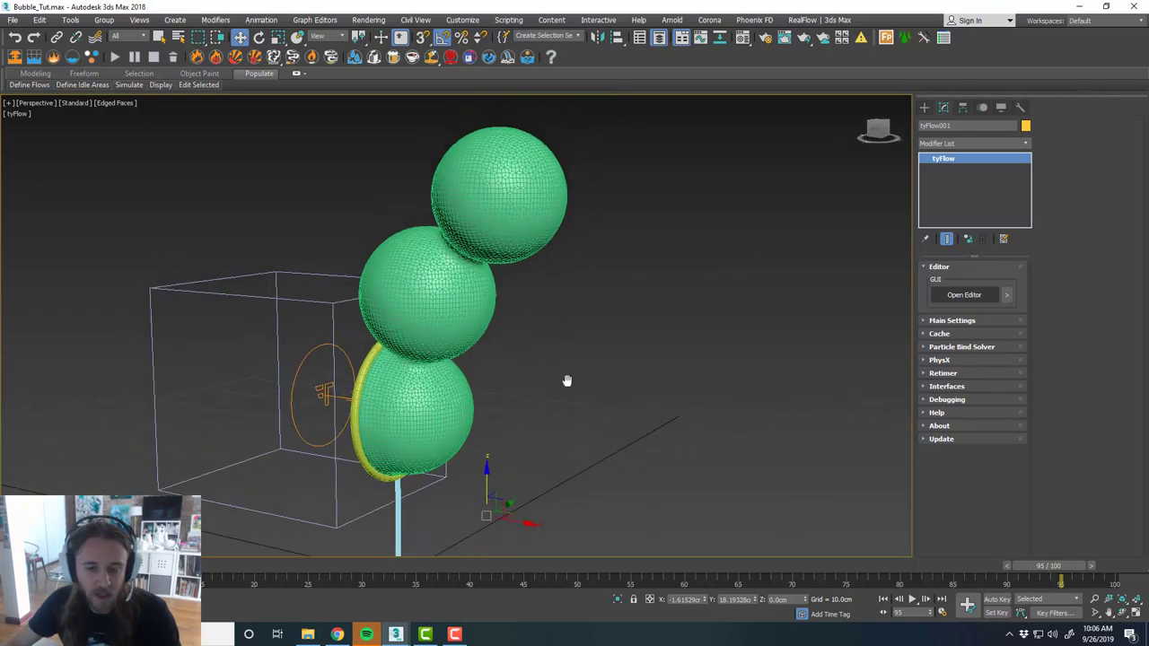
Switch to Chrome, open the Procedural Playing-Card Structures project on modulatr, and try its Playing-Card Pyramid branch.
{"action": "left_click", "coordinate": [338, 634]}
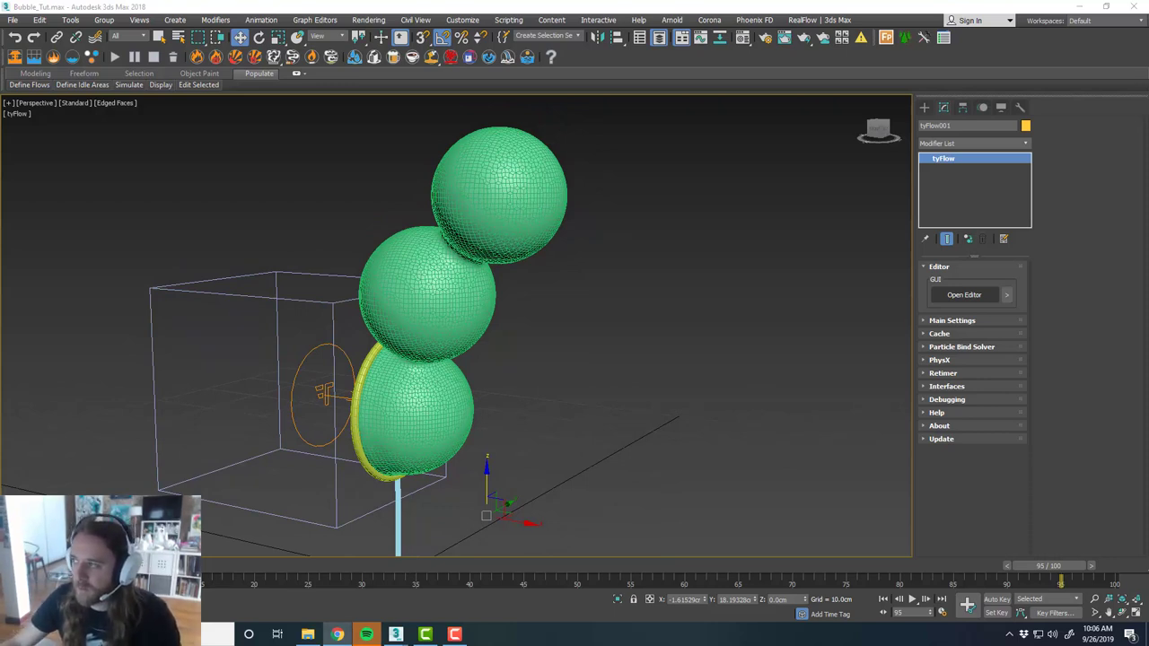
{"action": "left_click_drag", "start_coordinate": [1148, 134], "coordinate": [613, 0]}
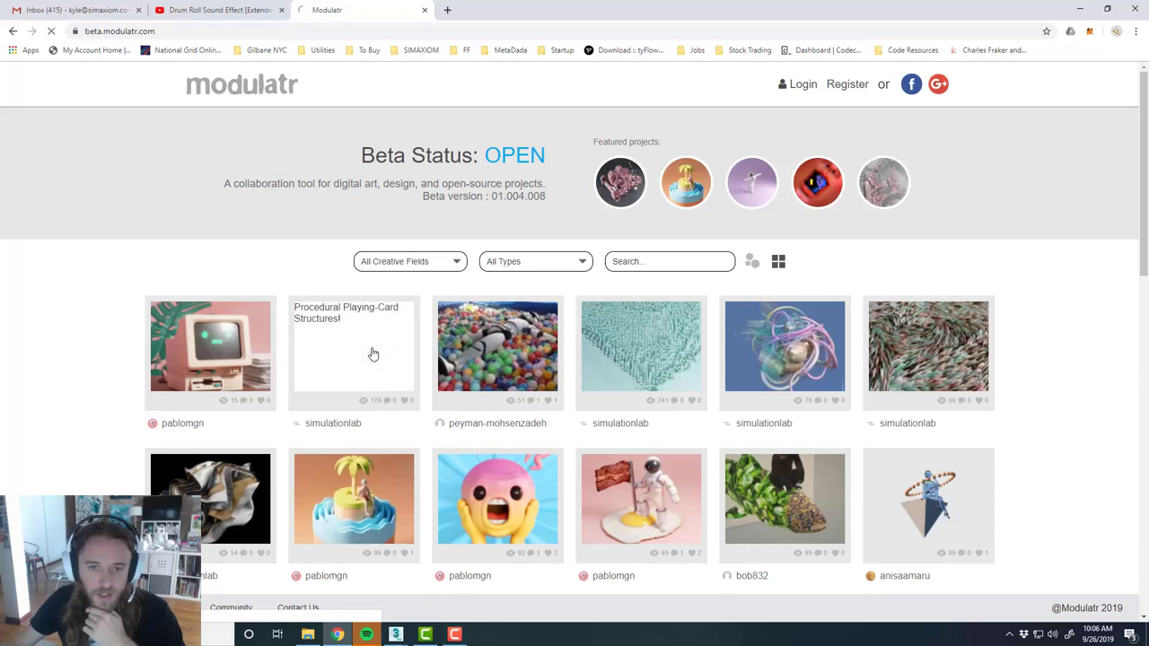
{"action": "left_click", "coordinate": [374, 353]}
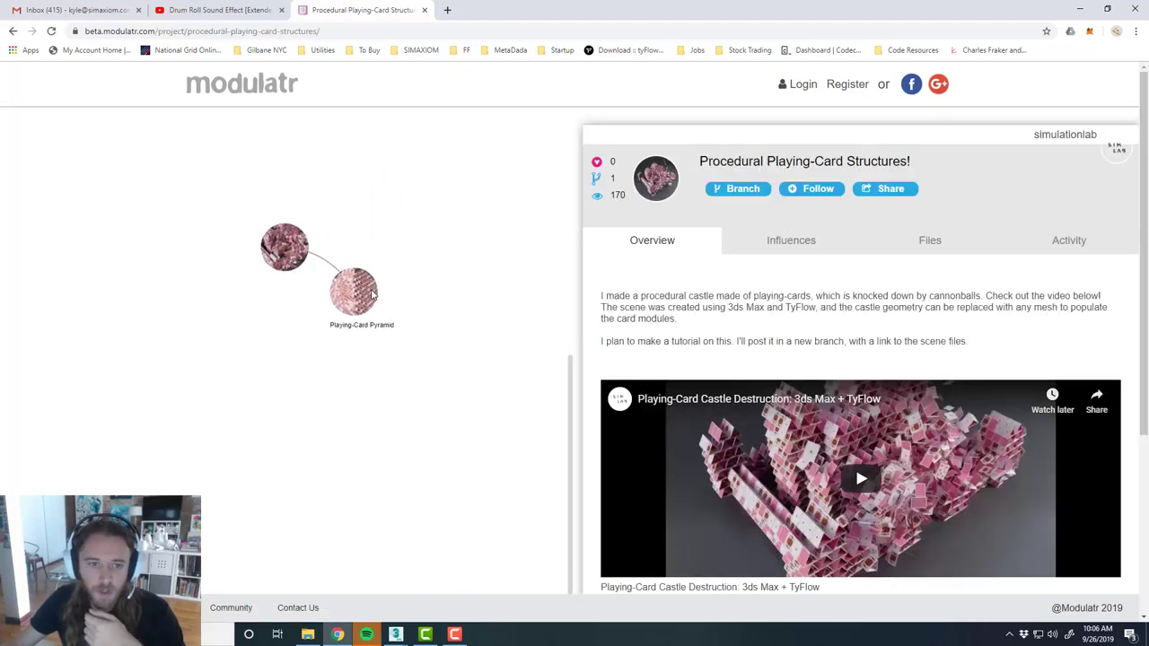
{"action": "left_click", "coordinate": [350, 287]}
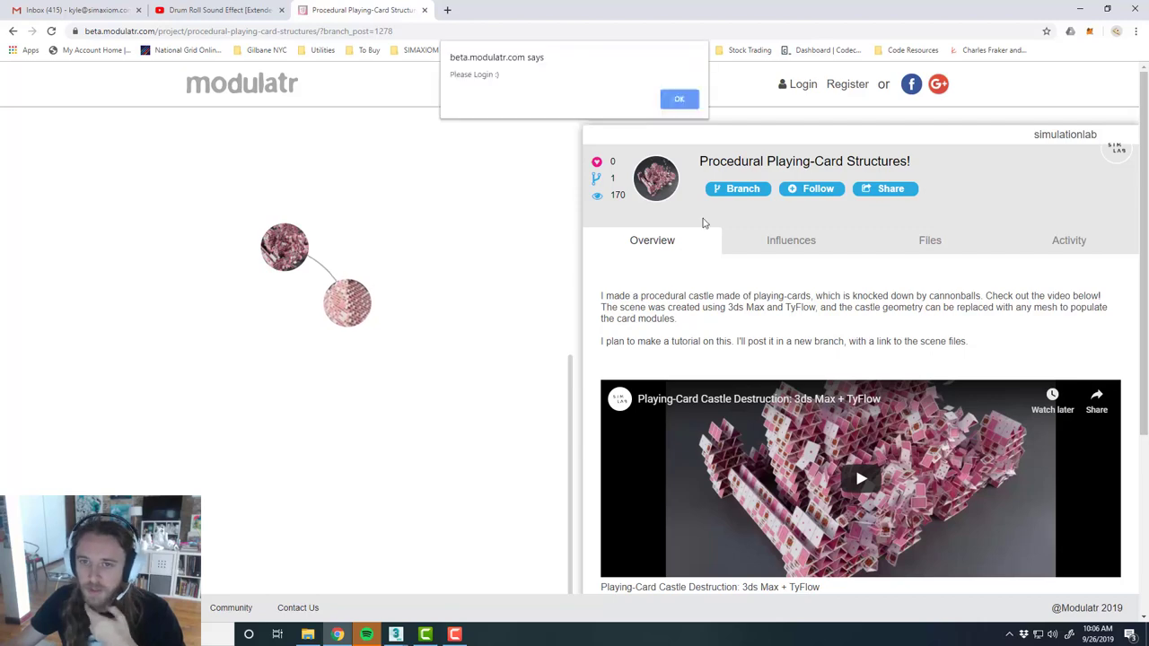
{"action": "left_click", "coordinate": [677, 98]}
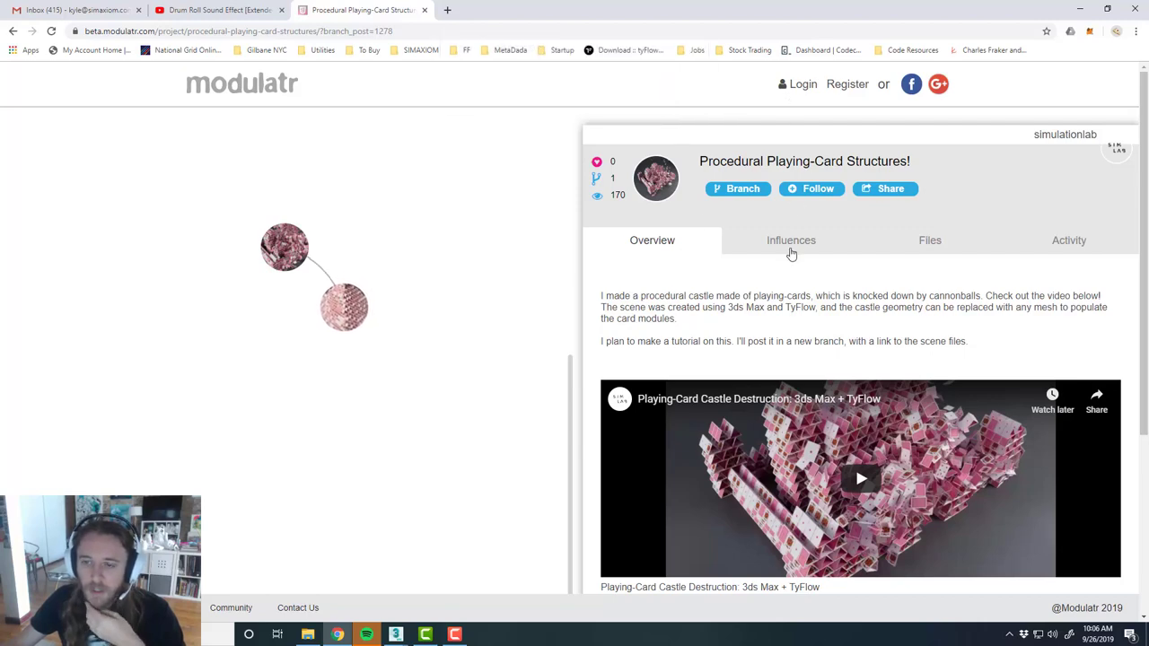
Check the influences and files of the playing-card project and return to its overview.
{"action": "left_click", "coordinate": [790, 248]}
{"action": "left_click", "coordinate": [928, 242]}
{"action": "left_click", "coordinate": [662, 239]}
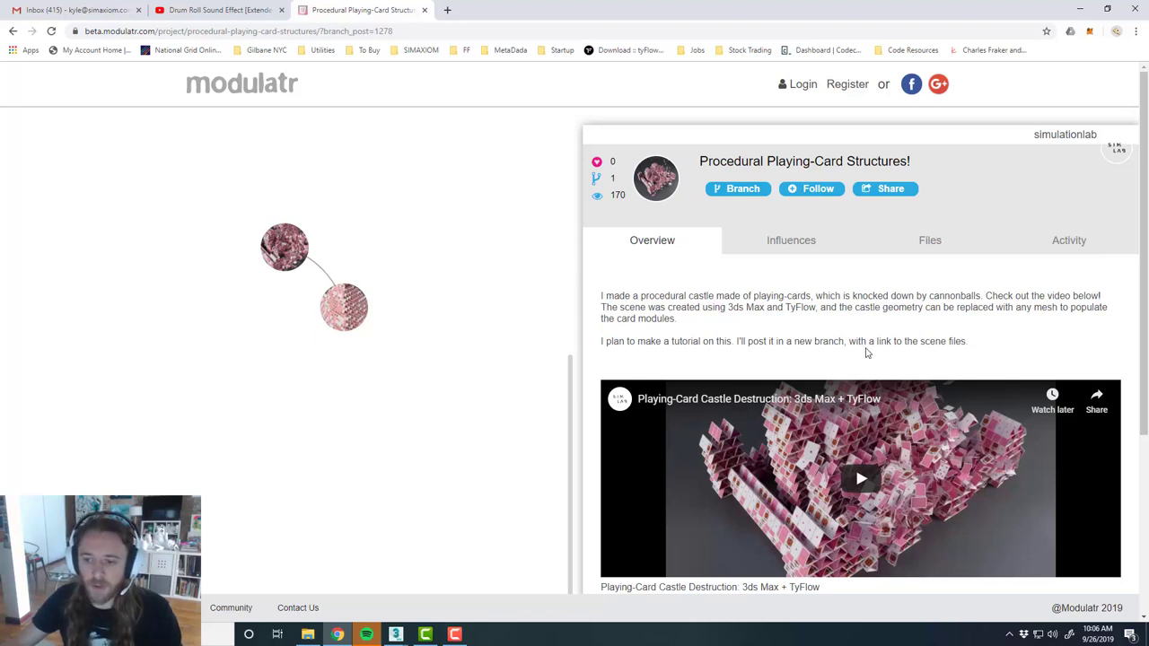
Play the Playing-Card Castle Destruction video, pause it, and go back to the modulatr home page.
{"action": "scroll", "coordinate": [868, 355], "scroll_direction": "down", "scroll_amount": 2}
{"action": "left_click", "coordinate": [863, 359]}
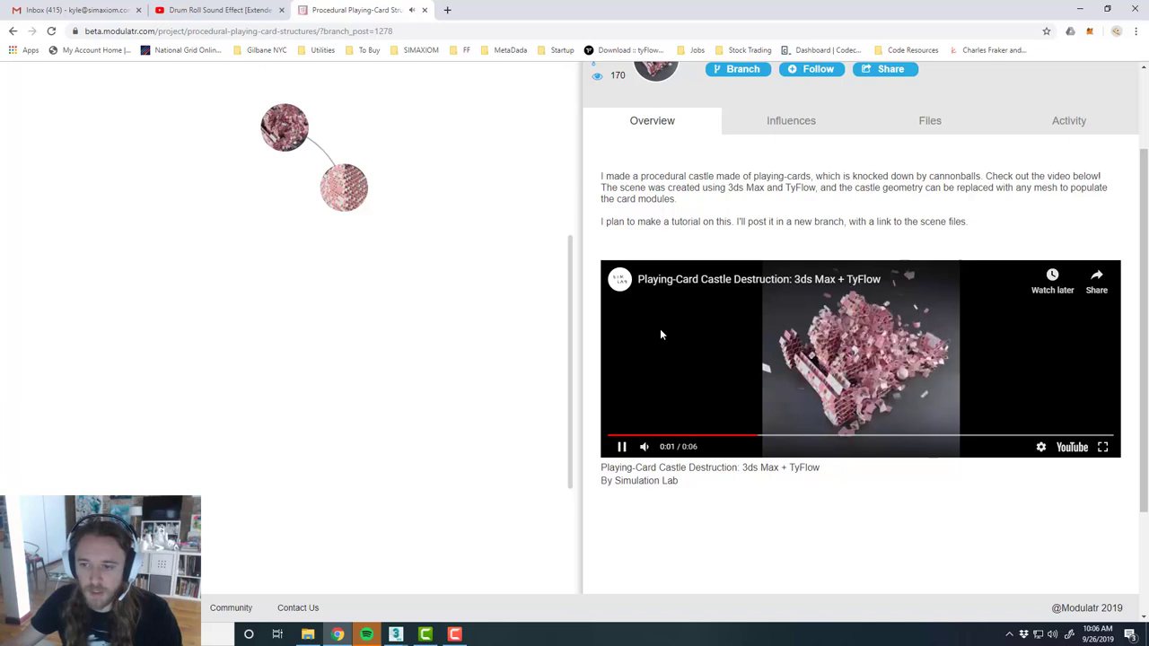
{"action": "left_click", "coordinate": [621, 447]}
{"action": "left_click", "coordinate": [1095, 346]}
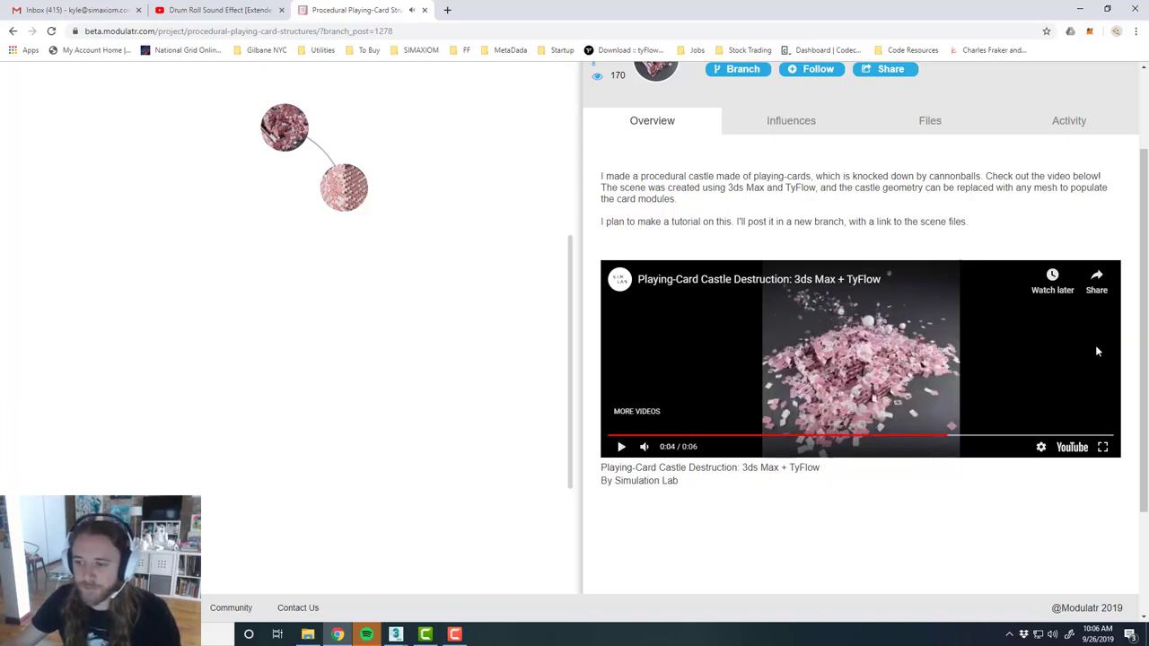
{"action": "scroll", "coordinate": [402, 252], "scroll_direction": "up", "scroll_amount": 2}
{"action": "left_click", "coordinate": [236, 85]}
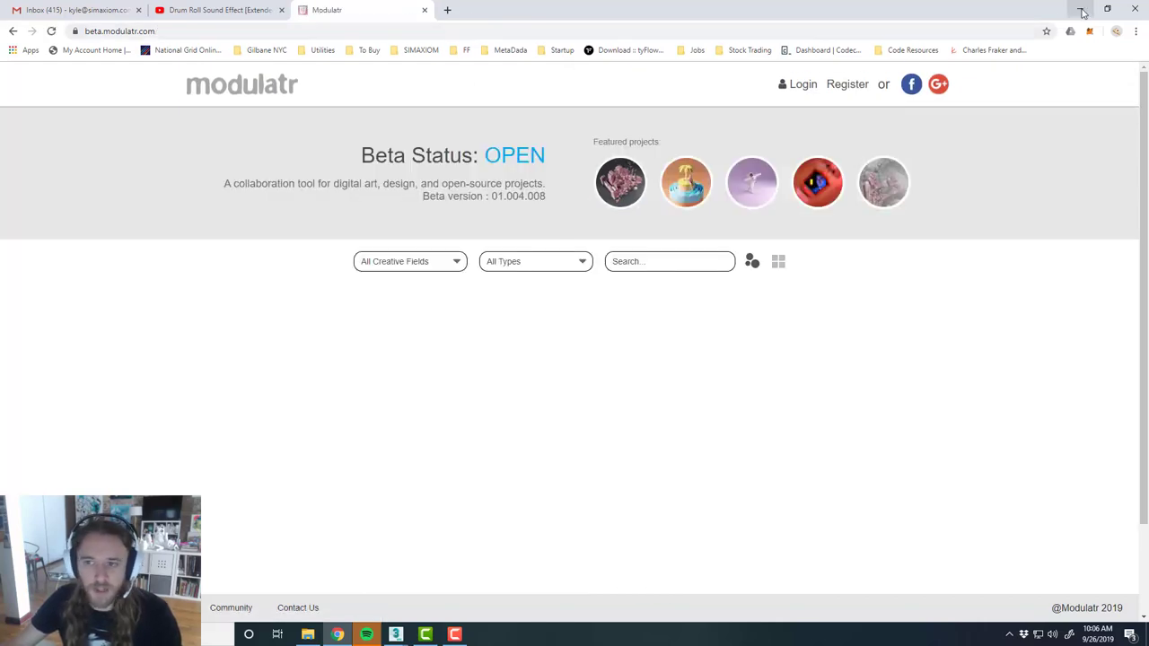
Return to 3ds Max and move the animation to frame 40.
{"action": "left_click", "coordinate": [1082, 11]}
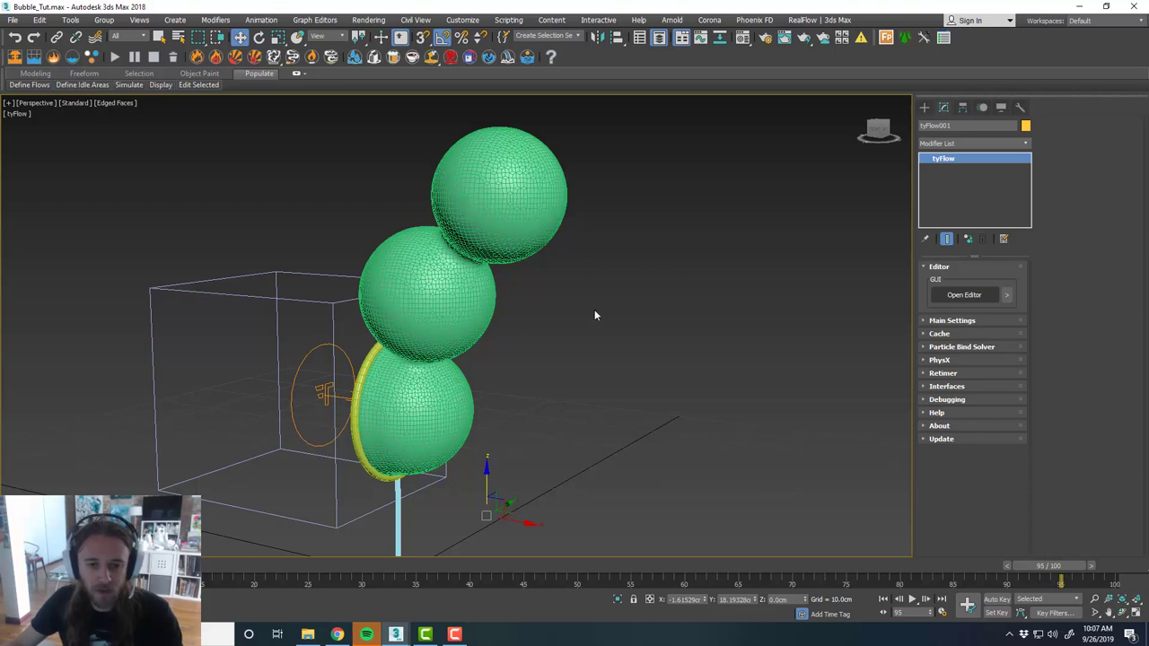
{"action": "middle_click_drag", "start_coordinate": [570, 362], "coordinate": [557, 336]}
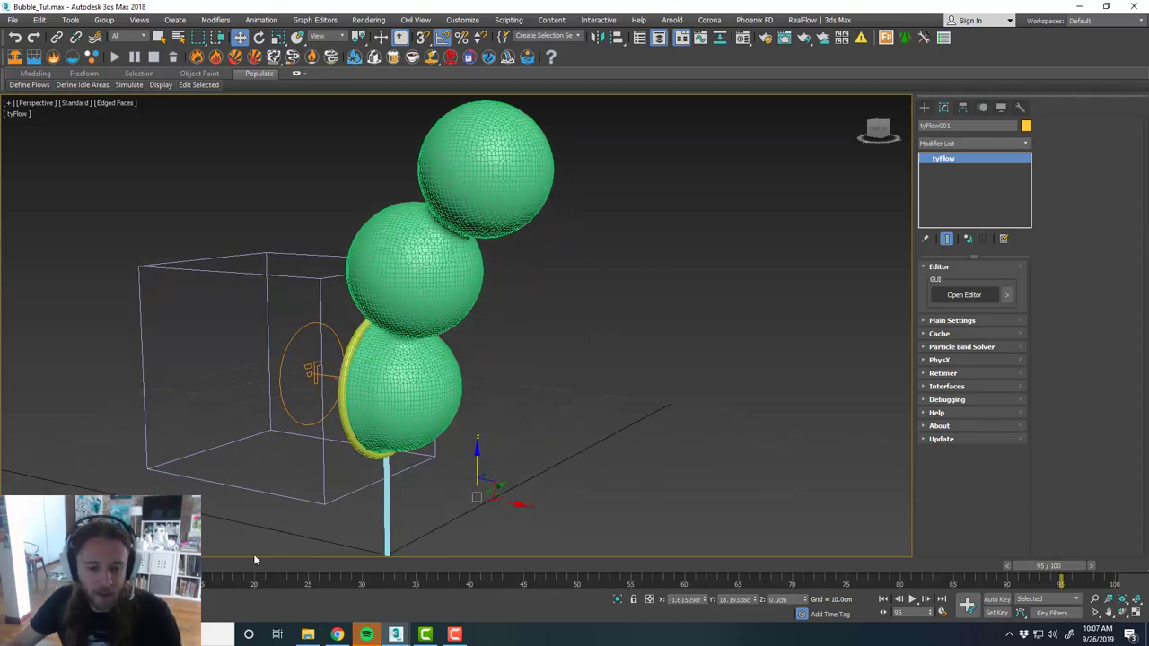
{"action": "left_click_drag", "start_coordinate": [1043, 566], "coordinate": [468, 585]}
{"action": "key", "text": "w"}
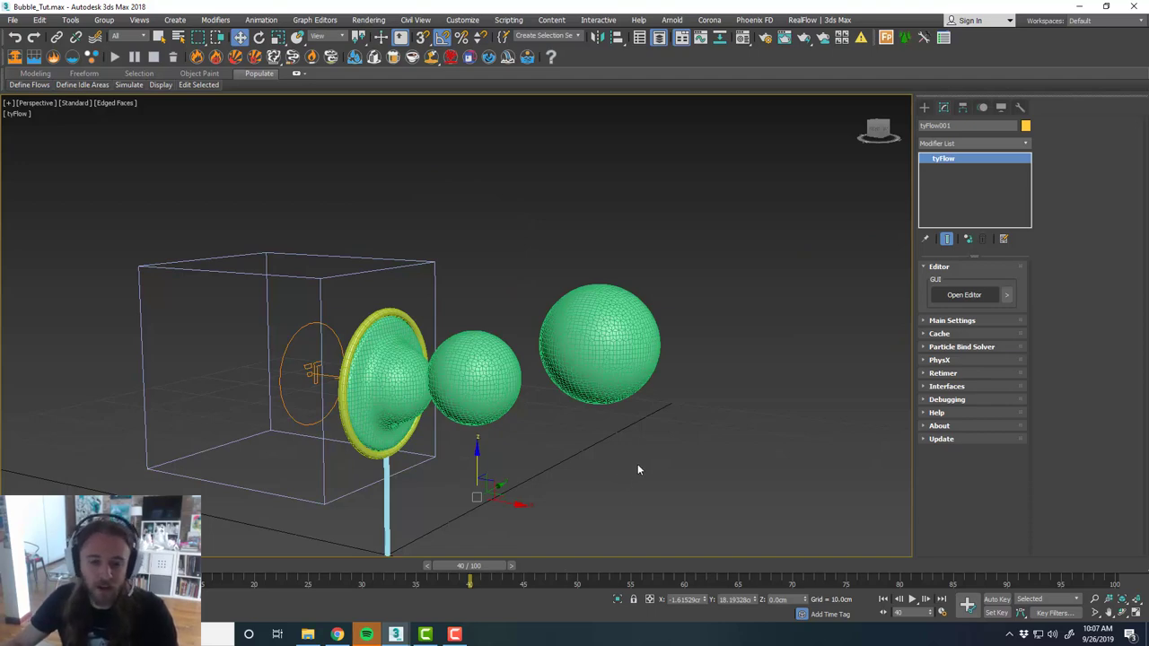
Switch to Chrome and reopen the Procedural Playing-Card Structures project from the featured projects.
{"action": "left_click", "coordinate": [337, 635]}
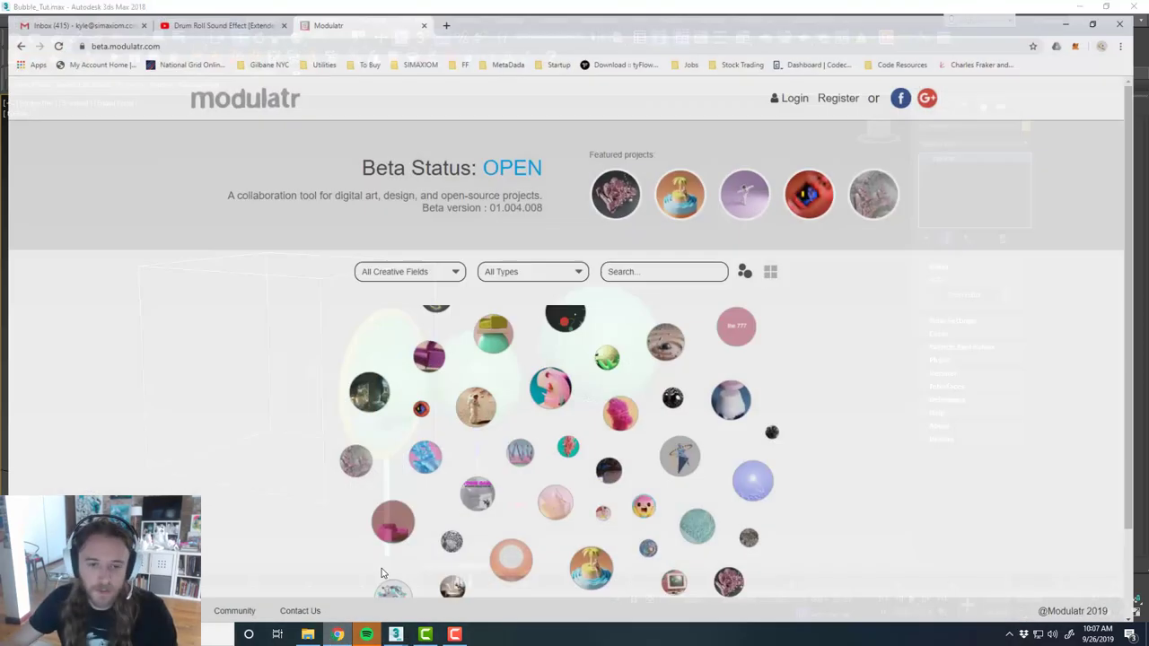
{"action": "left_click", "coordinate": [628, 187]}
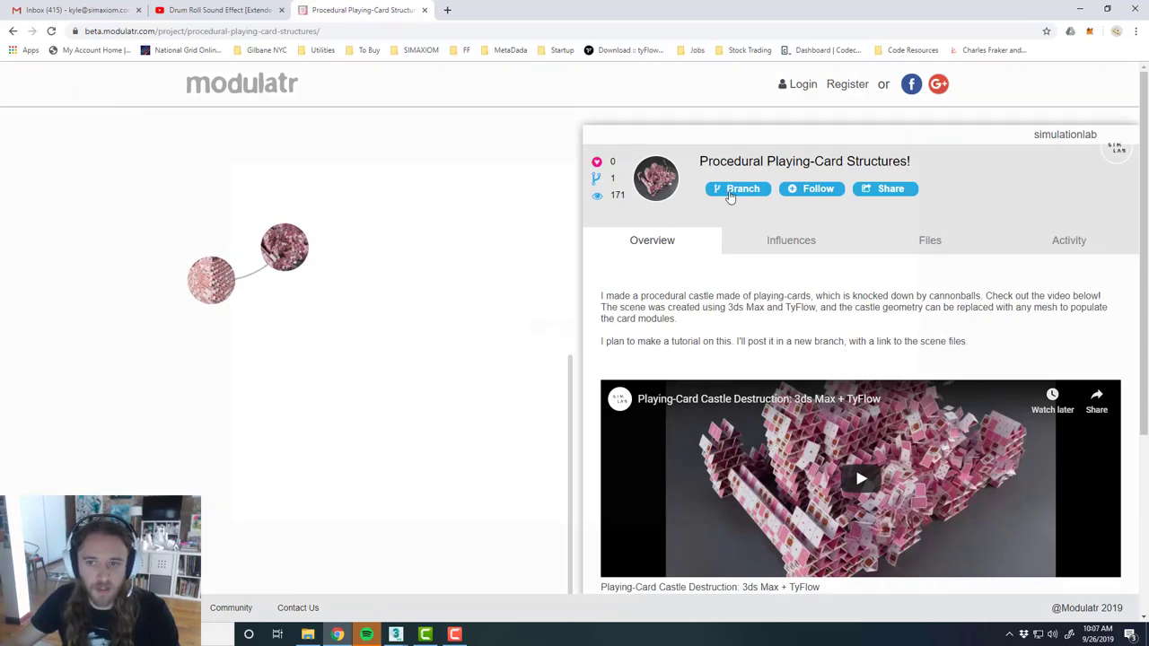
Start a new branch of the playing-card project with the placeholder name vfdfvfd, and discard it.
{"action": "left_click", "coordinate": [730, 190]}
{"action": "left_click", "coordinate": [333, 239]}
{"action": "type", "text": "v"}
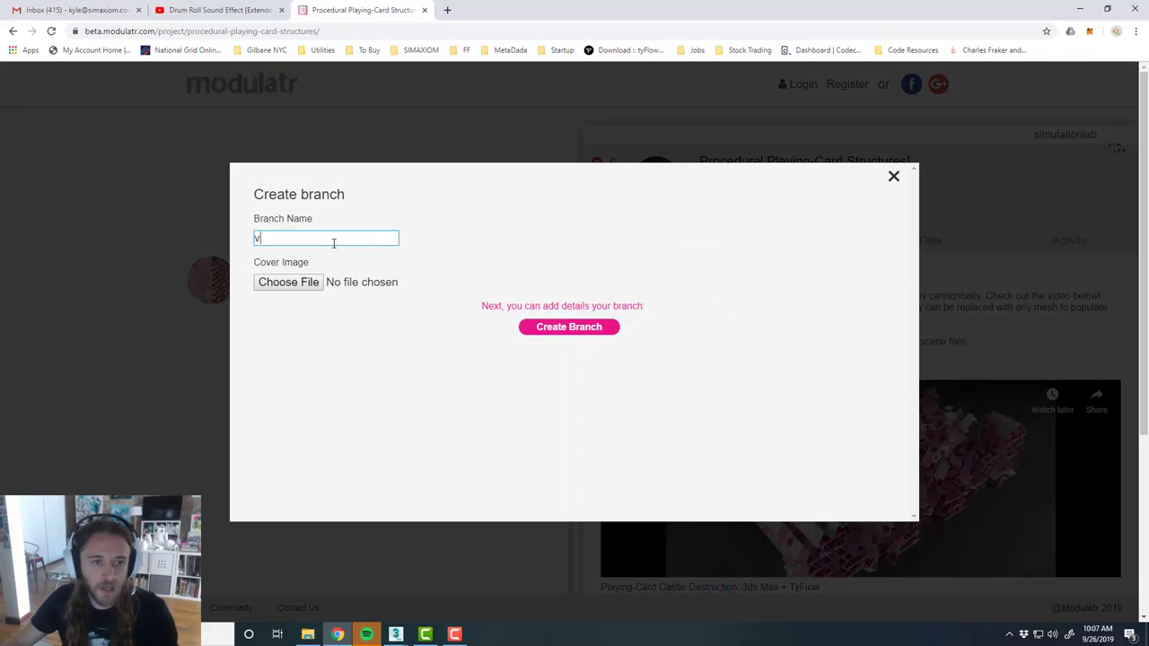
{"action": "type", "text": "fdfvfd"}
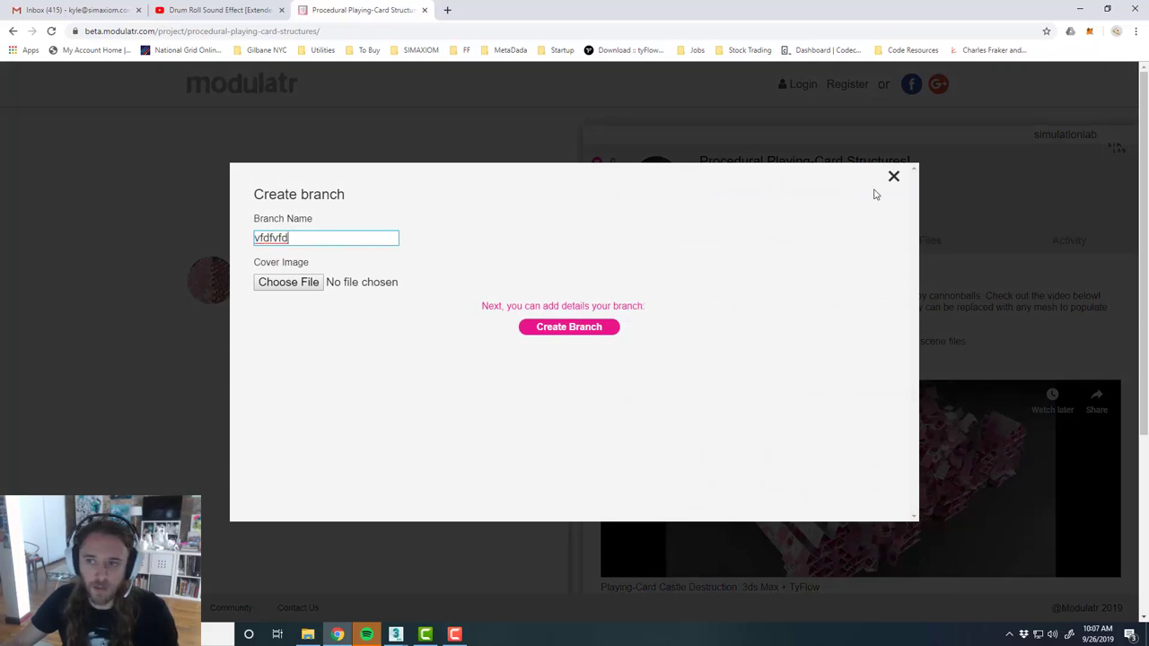
{"action": "left_click", "coordinate": [893, 177]}
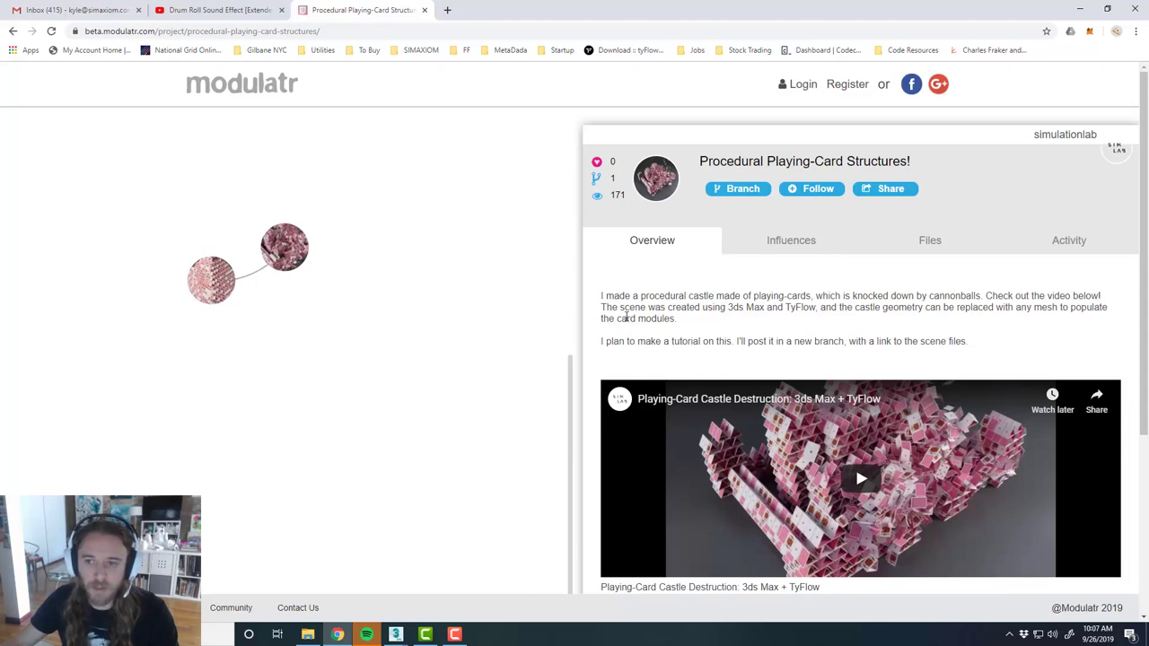
Look through the playing-card project's overview down to the comment section and back up.
{"action": "scroll", "coordinate": [836, 375], "scroll_direction": "down", "scroll_amount": 2}
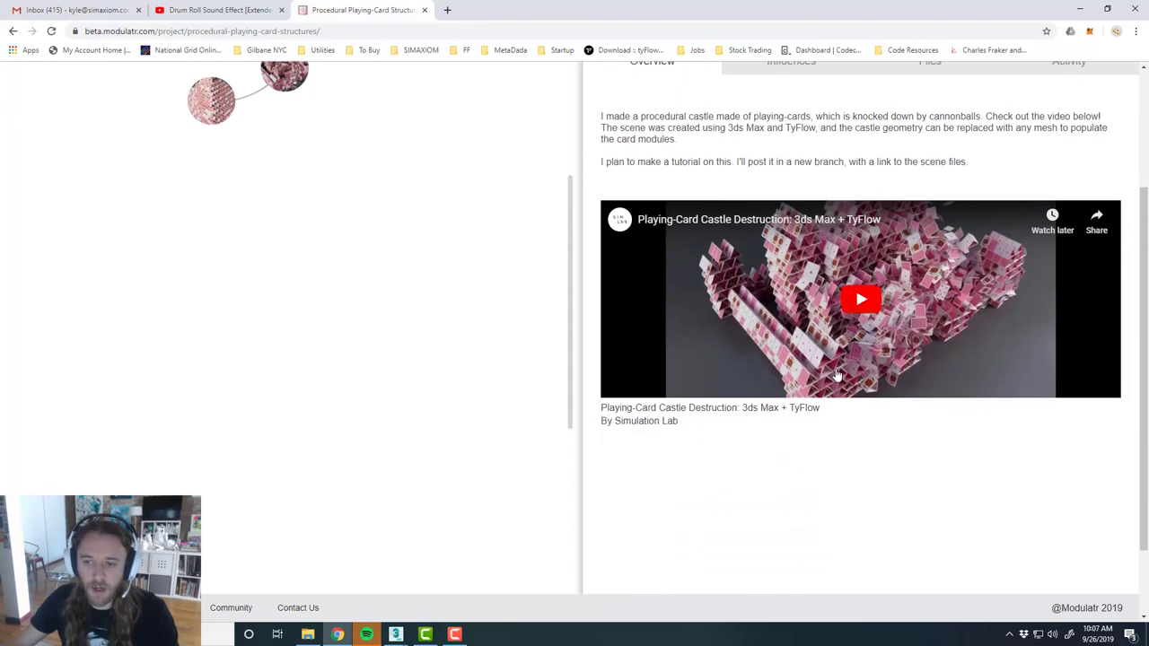
{"action": "scroll", "coordinate": [817, 381], "scroll_direction": "down", "scroll_amount": 1}
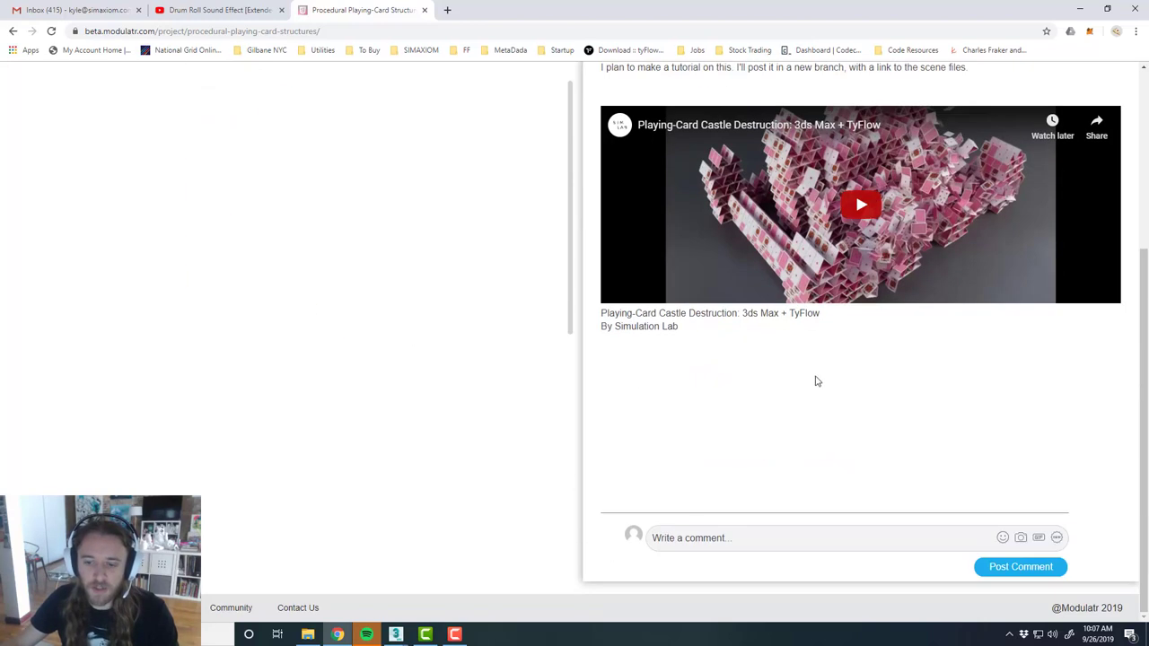
{"action": "scroll", "coordinate": [745, 489], "scroll_direction": "up", "scroll_amount": 4}
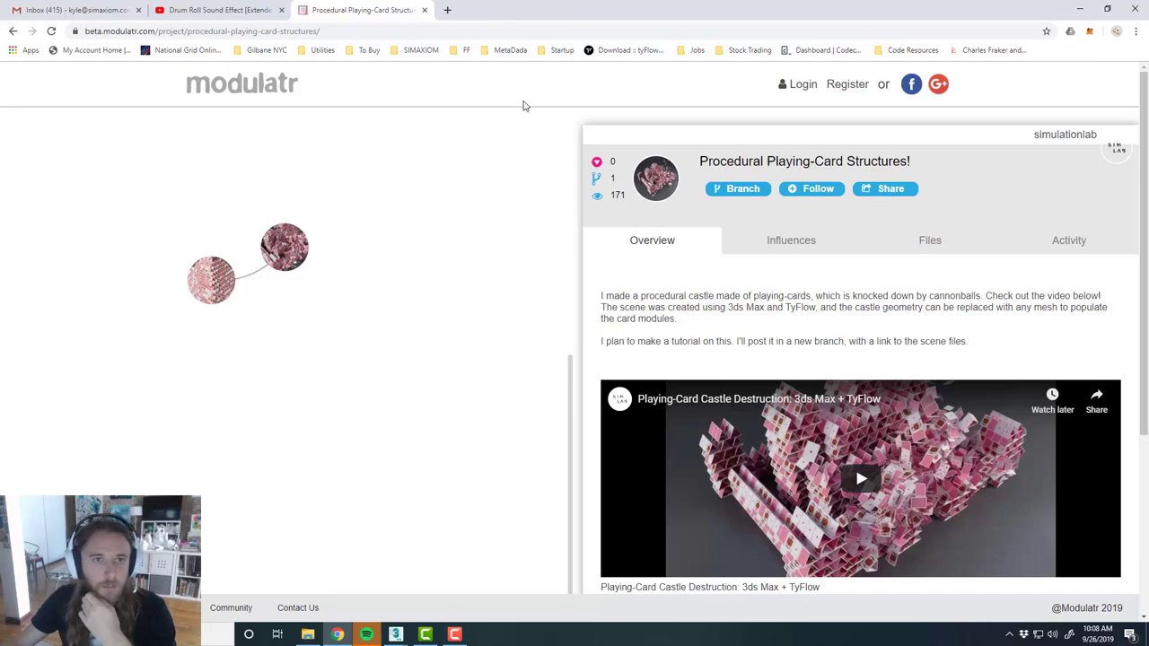
Return to 3ds Max and inspect the soap film and bubbles around the hoop at frame 40.
{"action": "left_click", "coordinate": [1080, 9]}
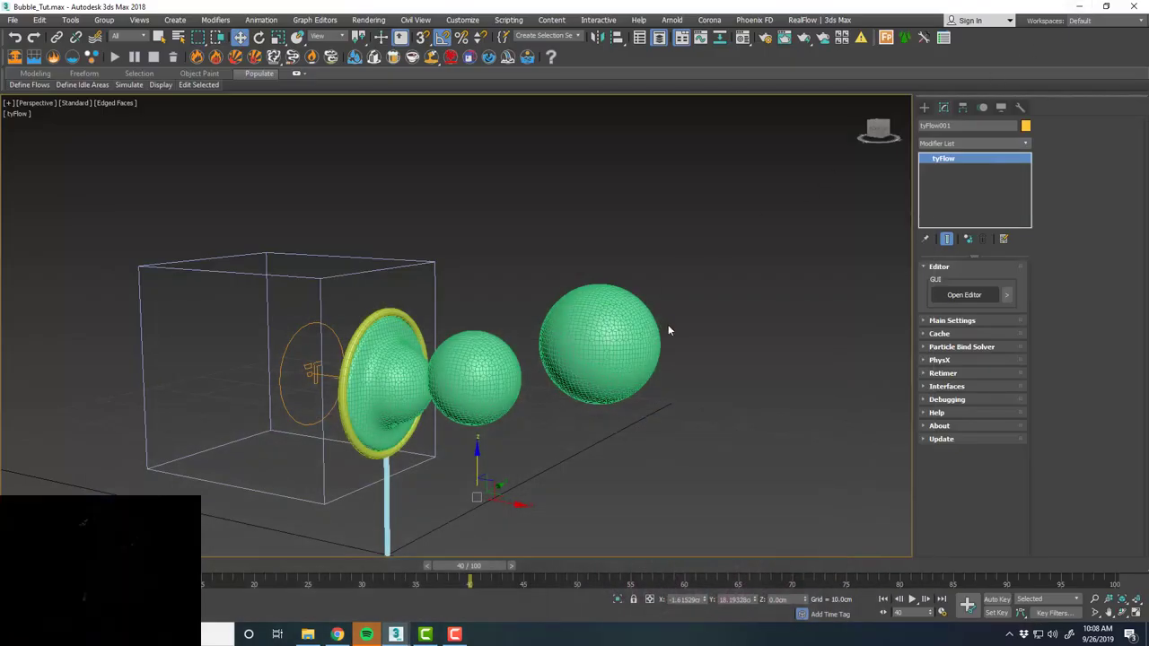
{"action": "middle_click_drag", "start_coordinate": [668, 326], "coordinate": [347, 315]}
{"action": "scroll", "coordinate": [506, 356], "scroll_direction": "up", "scroll_amount": 3}
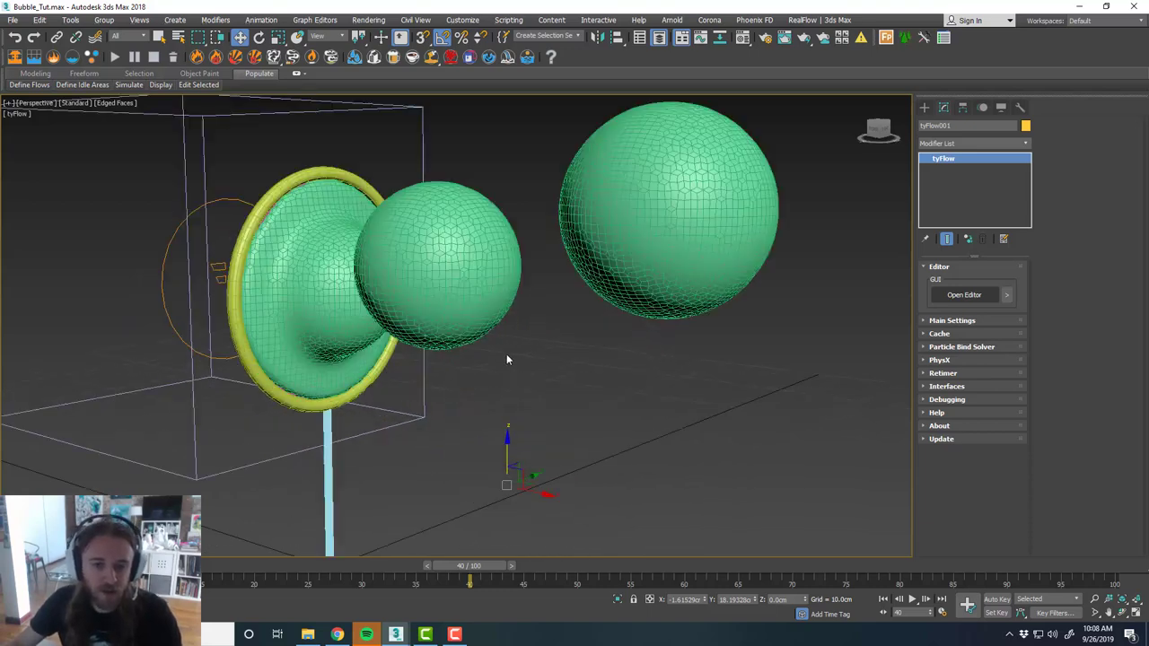
{"action": "scroll", "coordinate": [583, 384], "scroll_direction": "down", "scroll_amount": 3}
{"action": "middle_click_drag", "start_coordinate": [592, 387], "coordinate": [590, 382]}
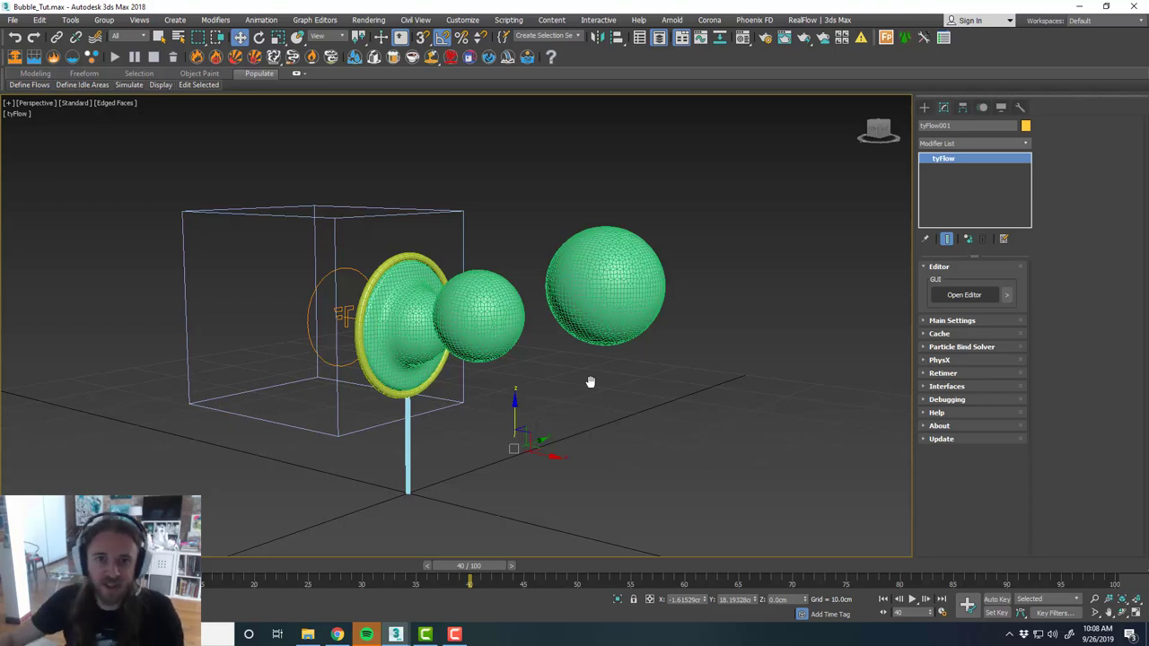
{"action": "middle_click_drag", "start_coordinate": [596, 377], "coordinate": [602, 392]}
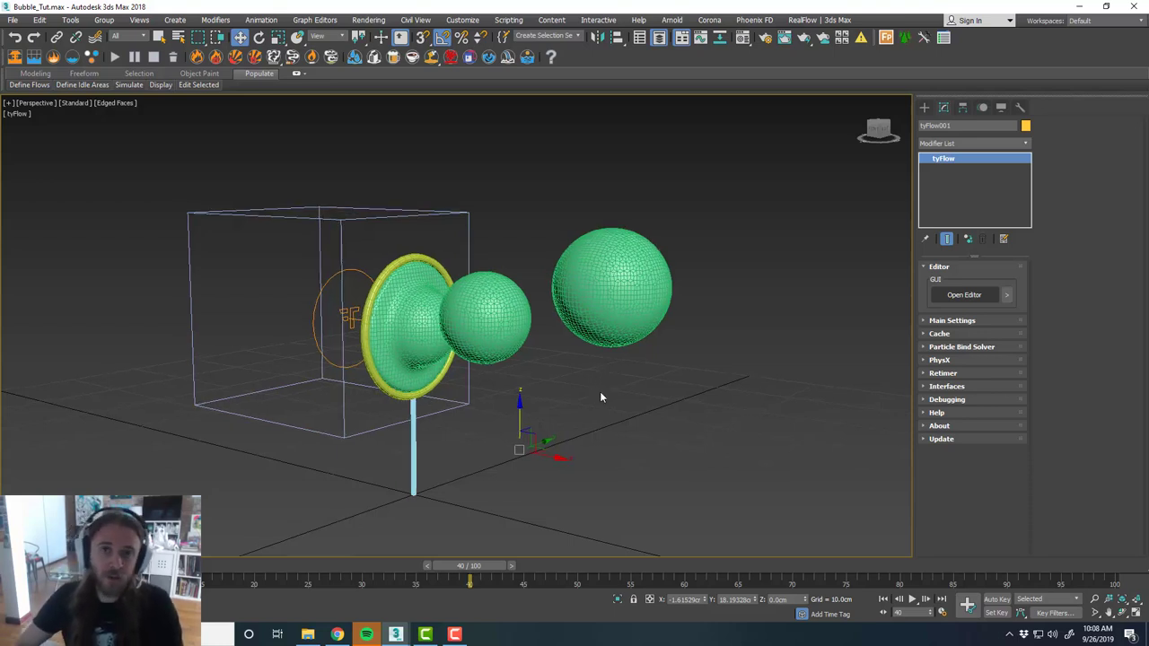